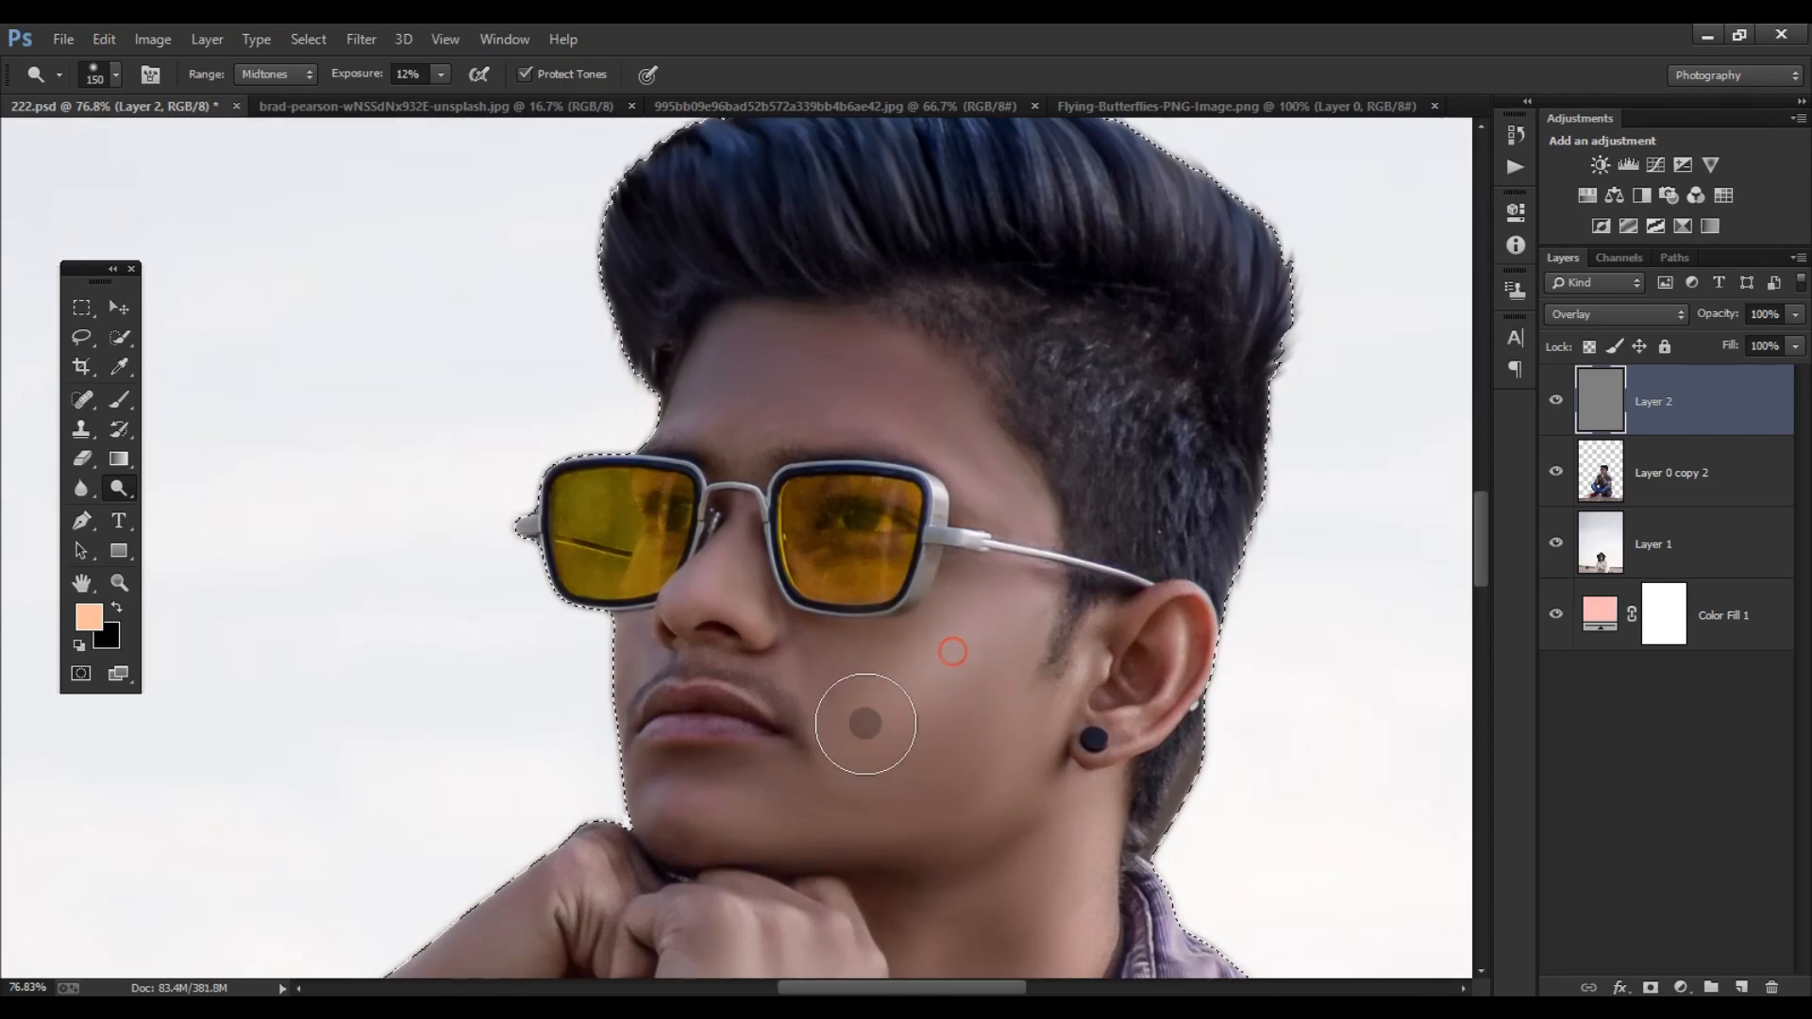
- Dodge the midtones of the chin and cheek on Layer 2 with soft strokes at 12% exposure
key("[")
mouse_move(873, 821)
left_mouse_down()
mouse_move(790, 822)
mouse_move(824, 834)
left_mouse_up()
key("]")
key("]")
left_click_drag(998, 656, 879, 766)
key("[")
key("[")
key("[")
scroll(885, 686, "down", 4)
key("]")
key("]")
key("]")
key("]")
key("[")
left_click_drag(954, 696, 861, 761)
key("[")
key("[")
scroll(825, 470, "up", 4)
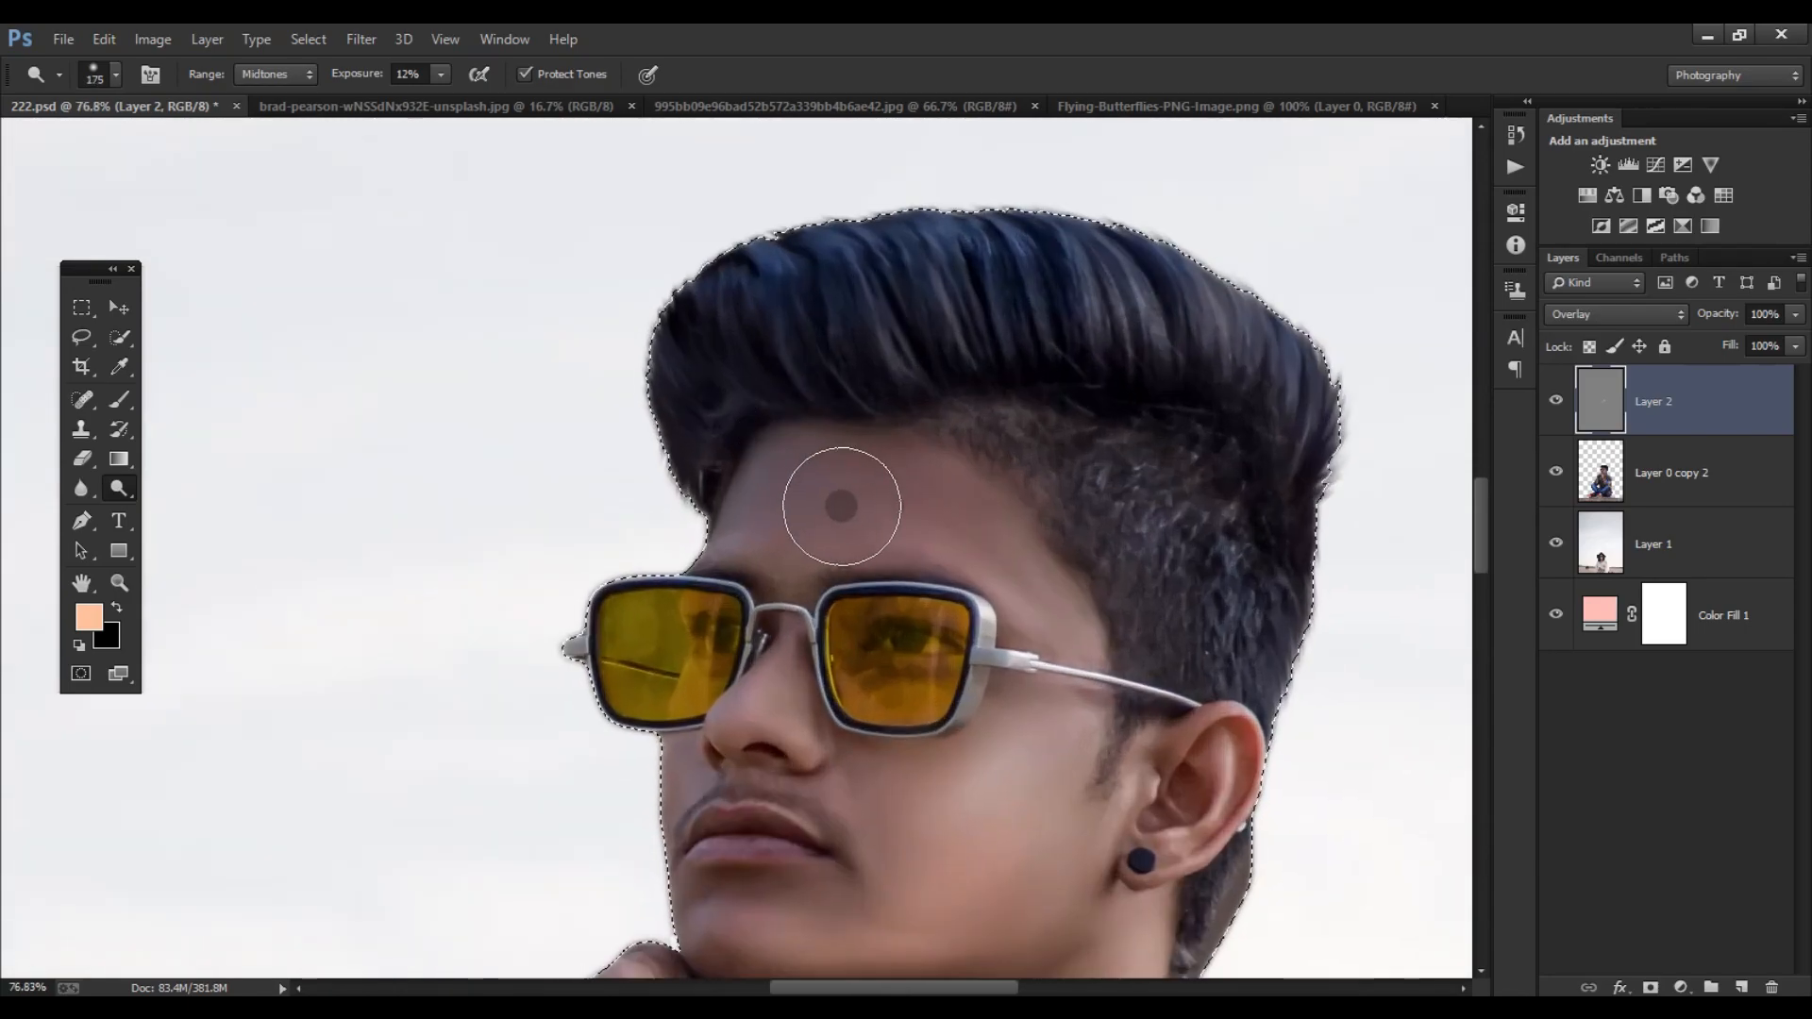
- Dodge the forehead and temple above the sunglasses on Layer 2
key("]")
key("]")
mouse_move(917, 492)
left_mouse_down()
mouse_move(802, 486)
mouse_move(768, 522)
left_mouse_up()
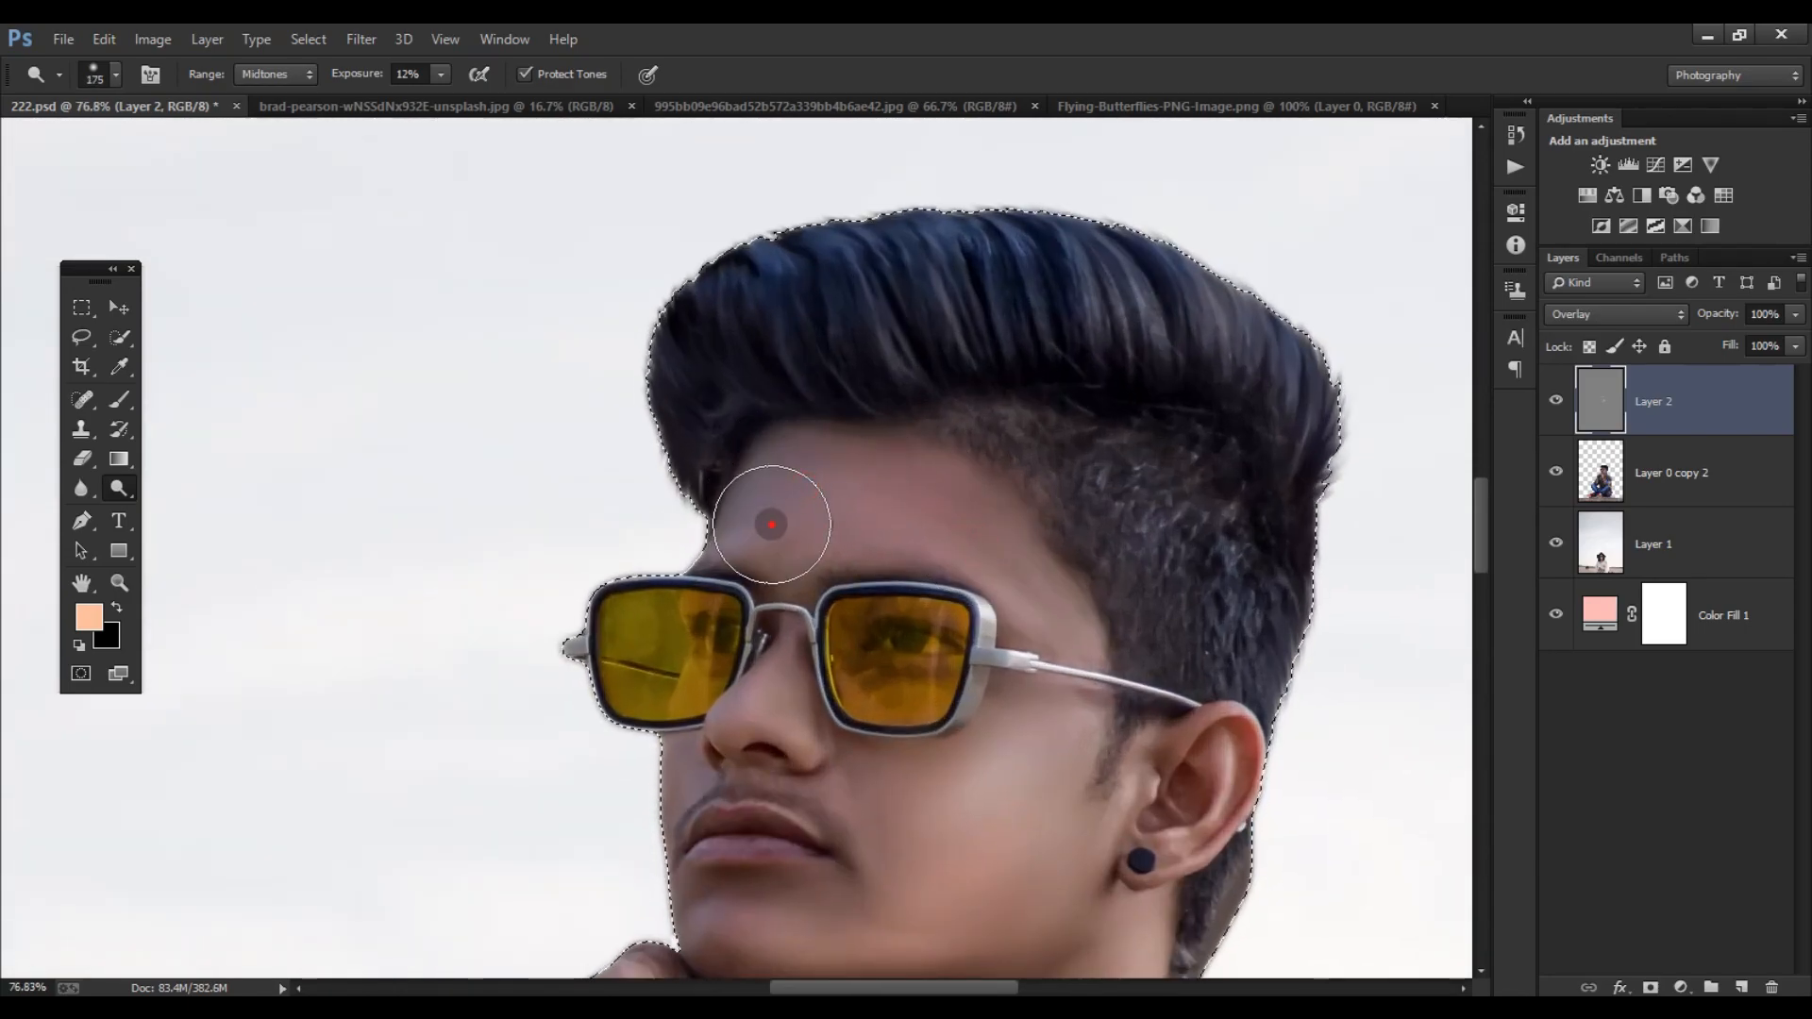
mouse_move(854, 482)
left_mouse_down()
mouse_move(959, 522)
mouse_move(992, 557)
left_mouse_up()
scroll(944, 526, "down", 1)
key("[")
scroll(963, 529, "down", 2)
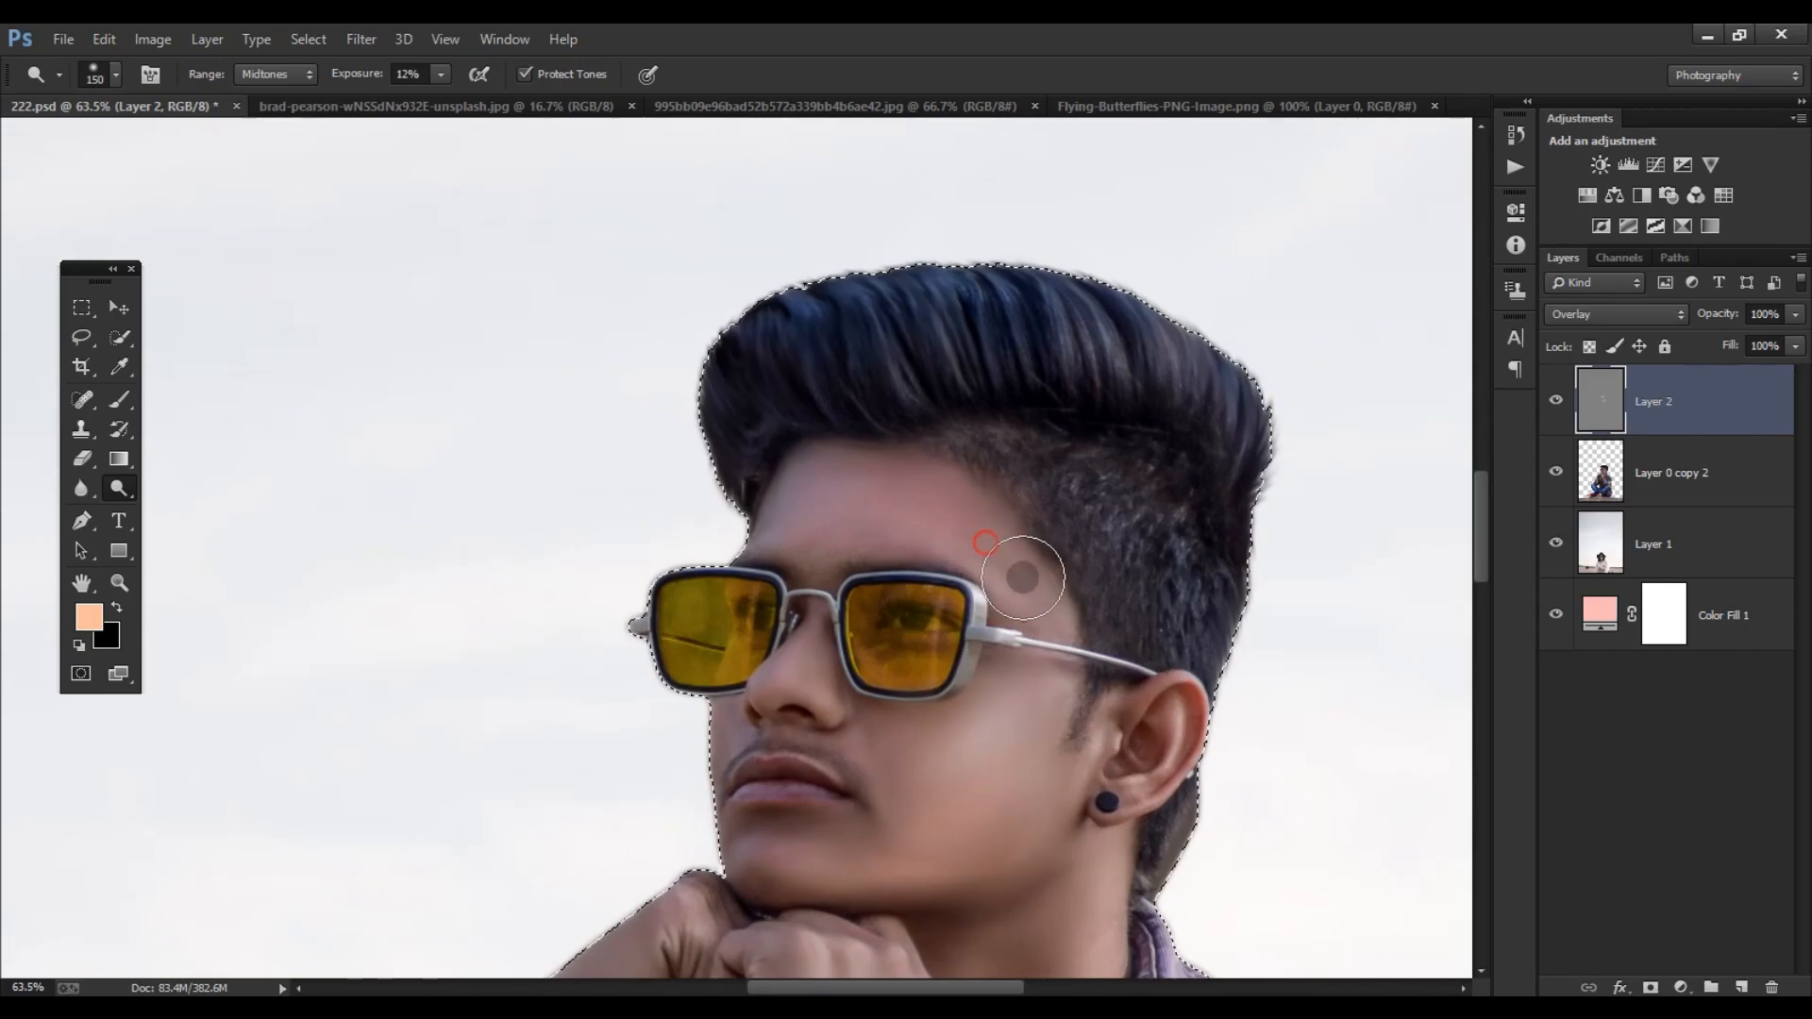
scroll(944, 529, "down", 5)
scroll(955, 557, "down", 9)
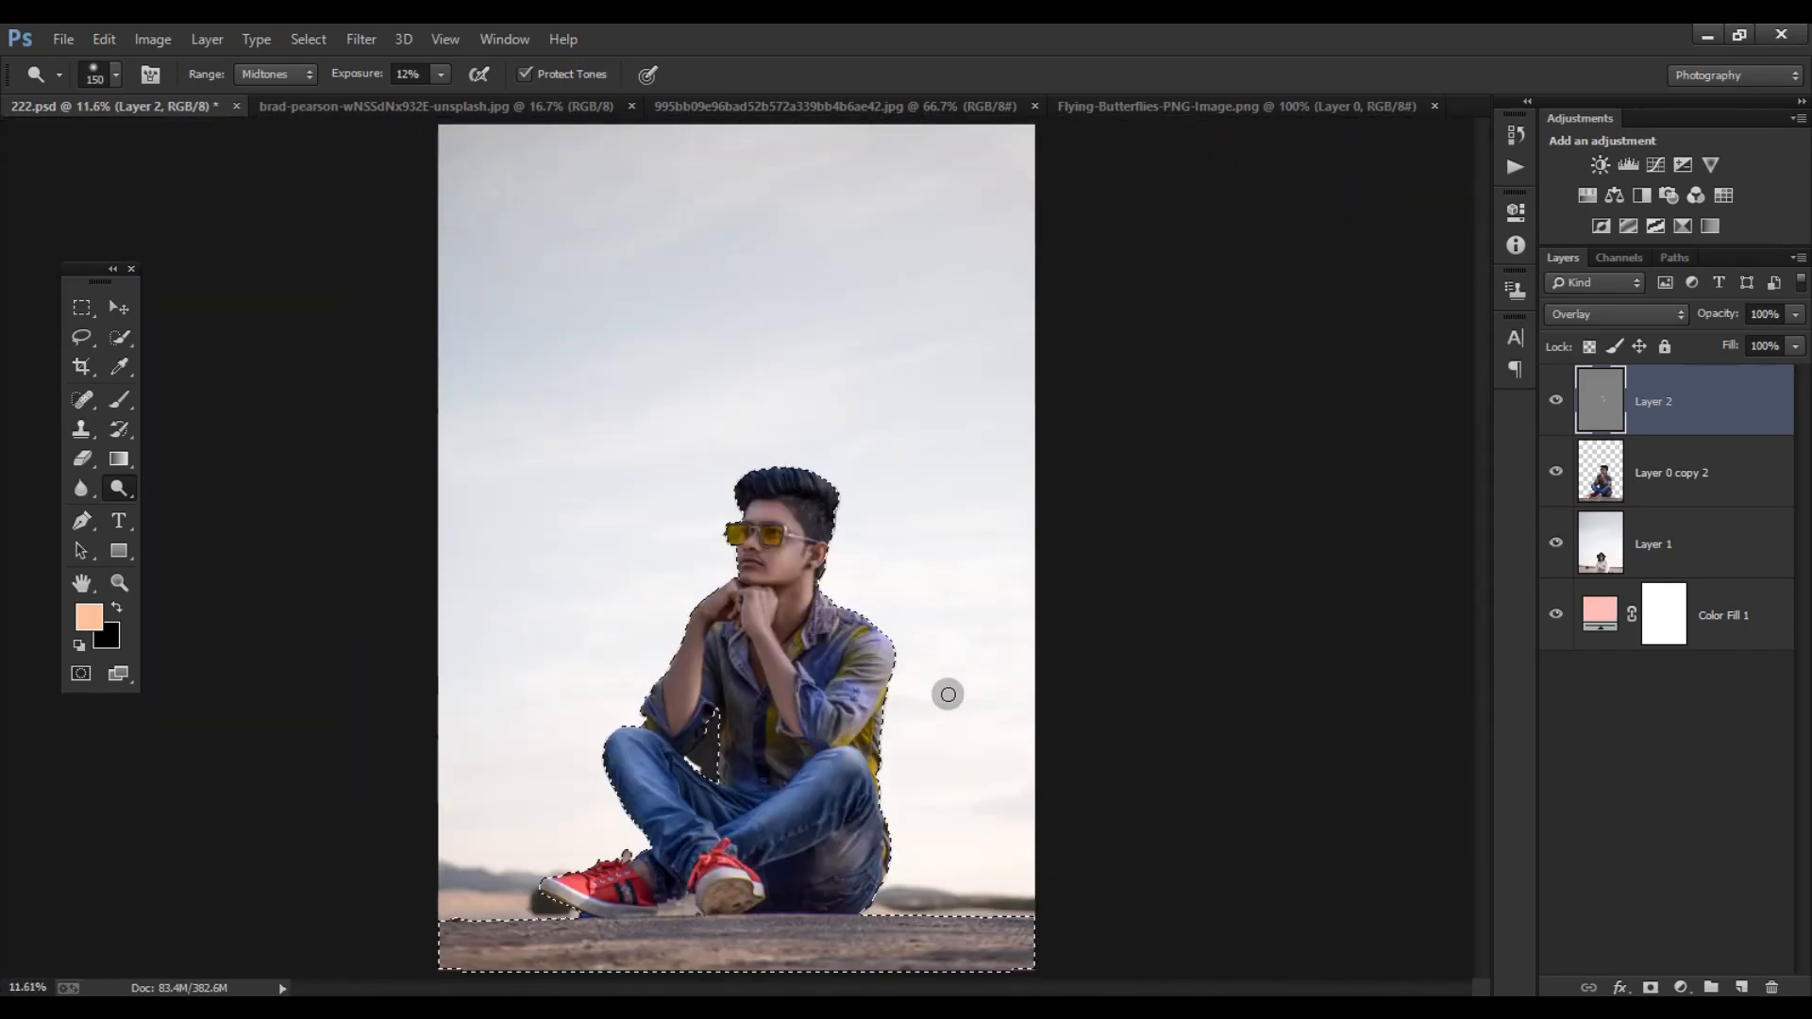
- Set Layer 2's fill to 90% and clear the selection around the subject
scroll(783, 623, "up", 12)
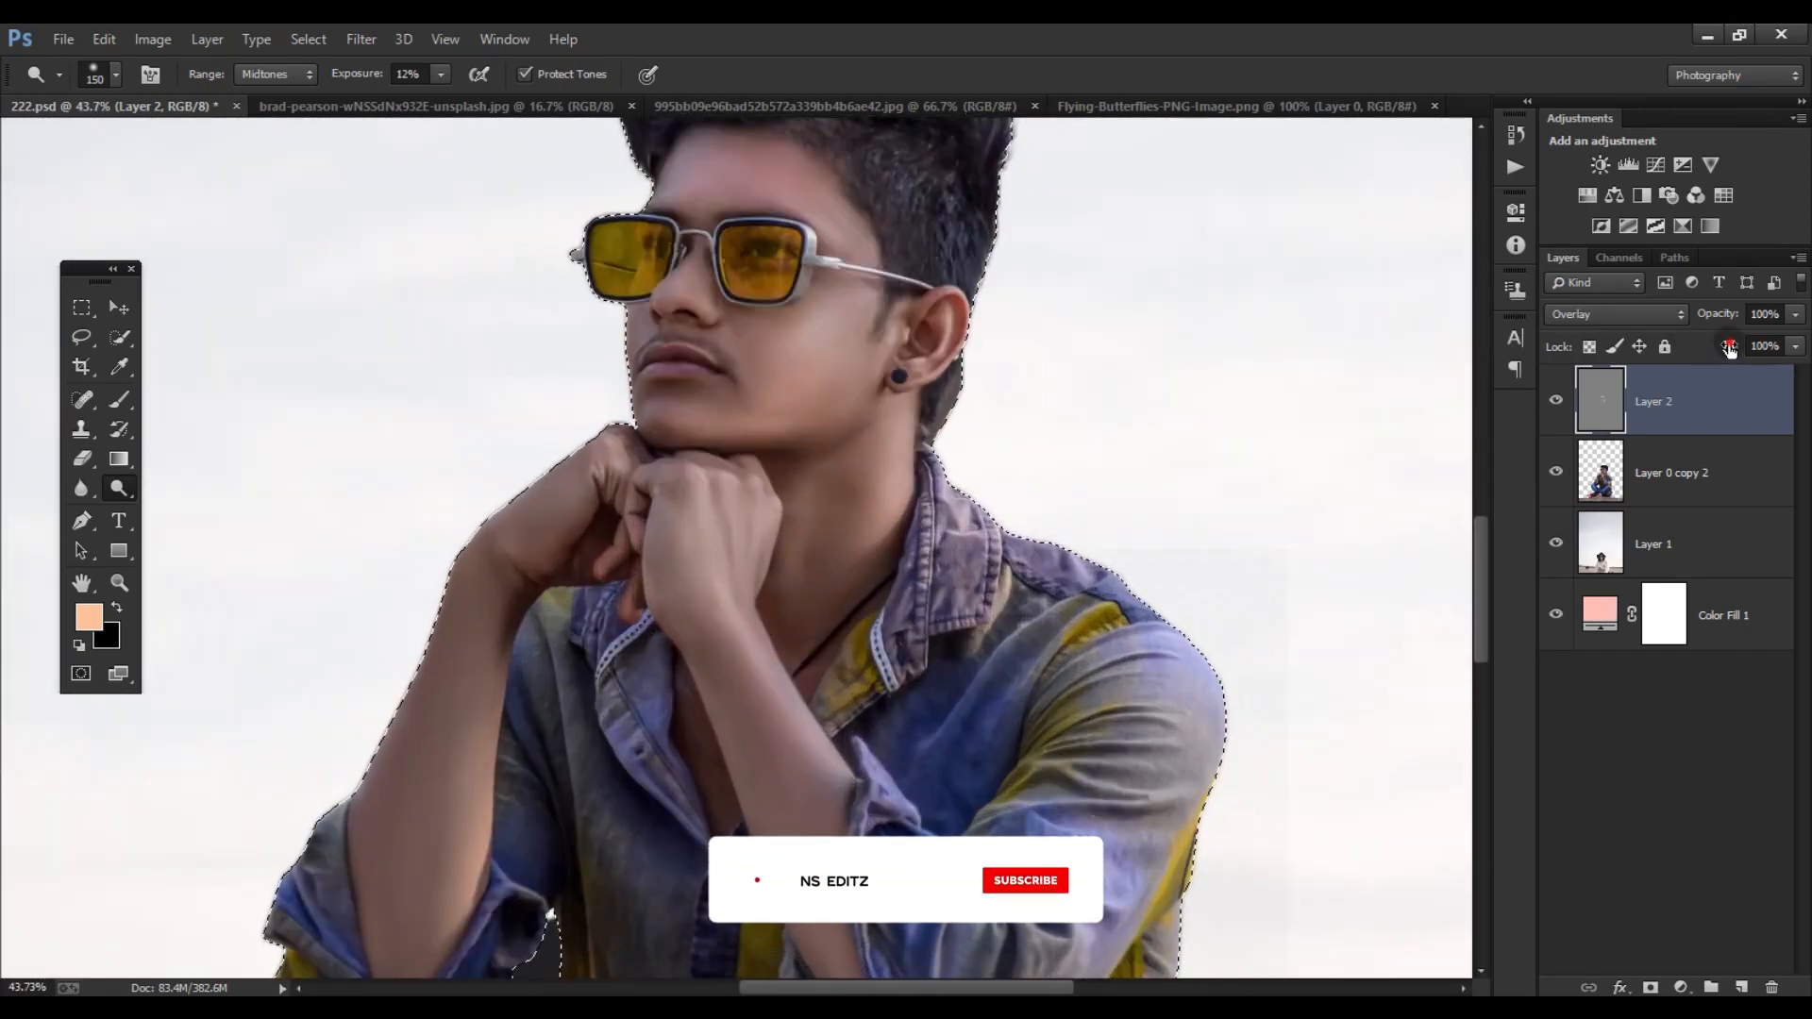
left_click_drag(1728, 347, 1714, 350)
scroll(821, 609, "up", 2)
key("ctrl+d")
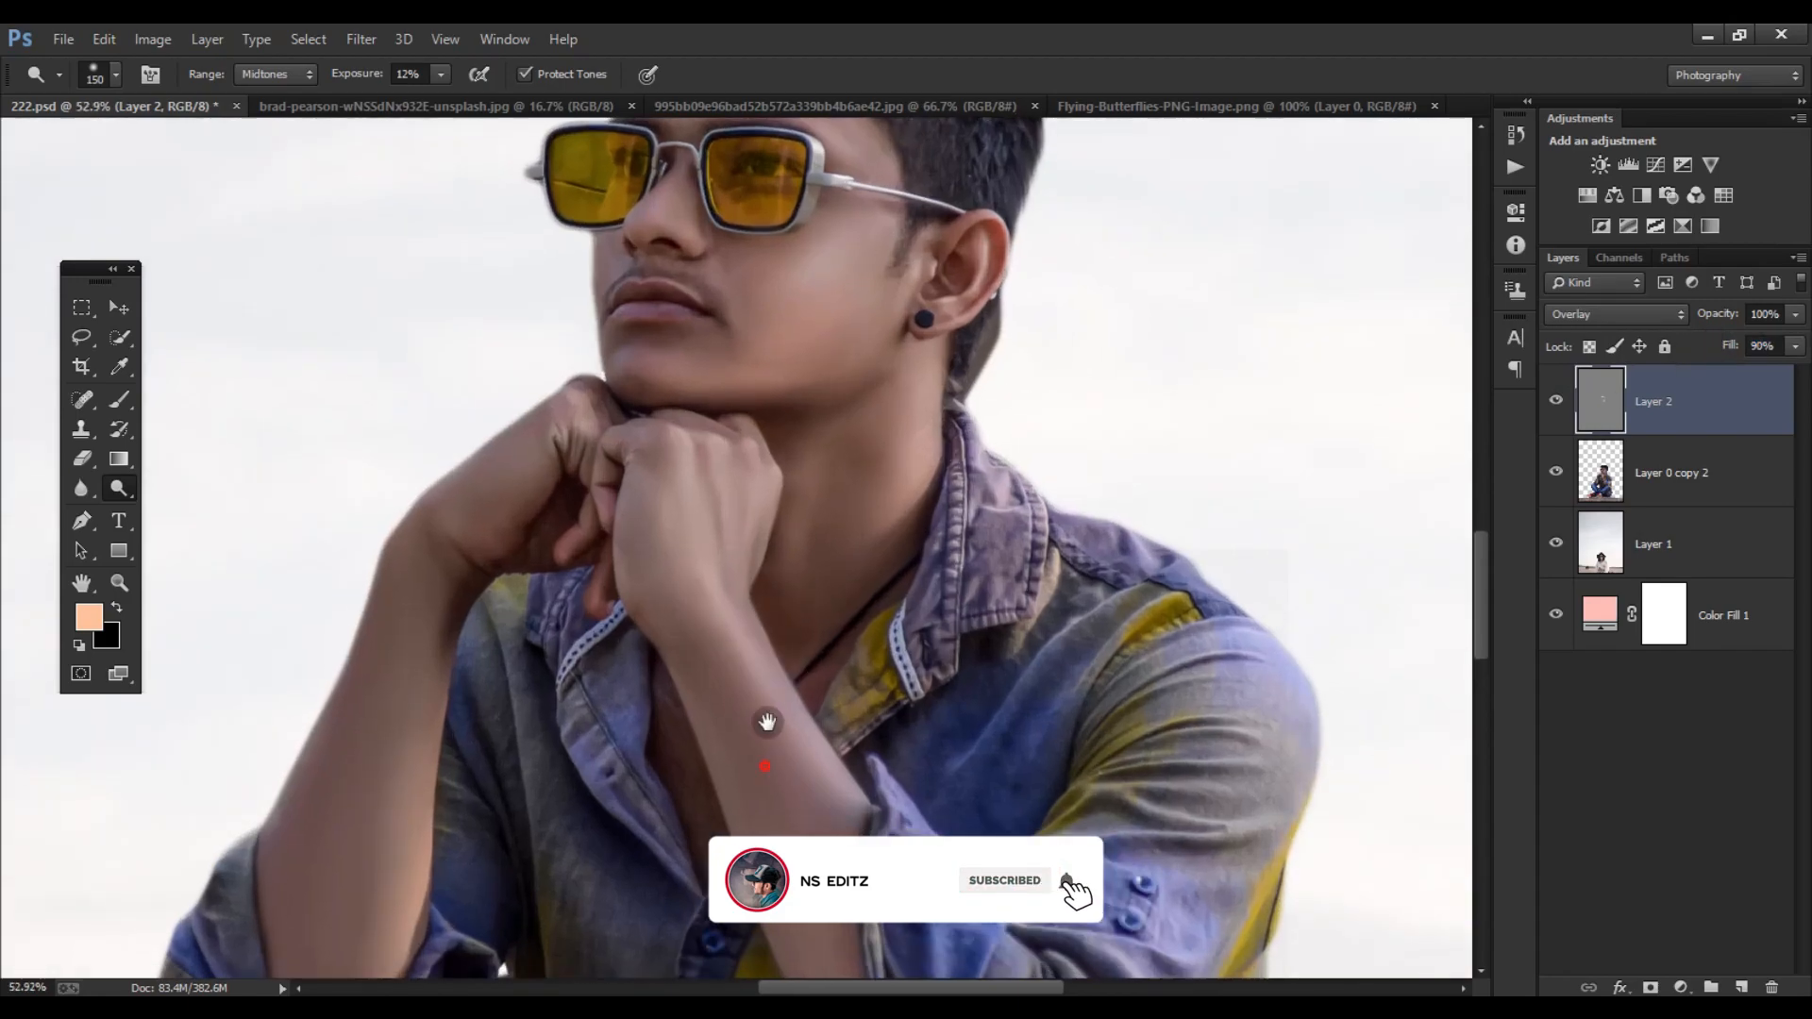
- Dodge the front hand and both forearms on Layer 2 with a 175 px brush
left_click_drag(764, 743, 751, 595)
key("]")
mouse_move(702, 498)
left_mouse_down()
mouse_move(772, 661)
mouse_move(774, 641)
left_mouse_up()
left_click_drag(715, 521, 802, 765)
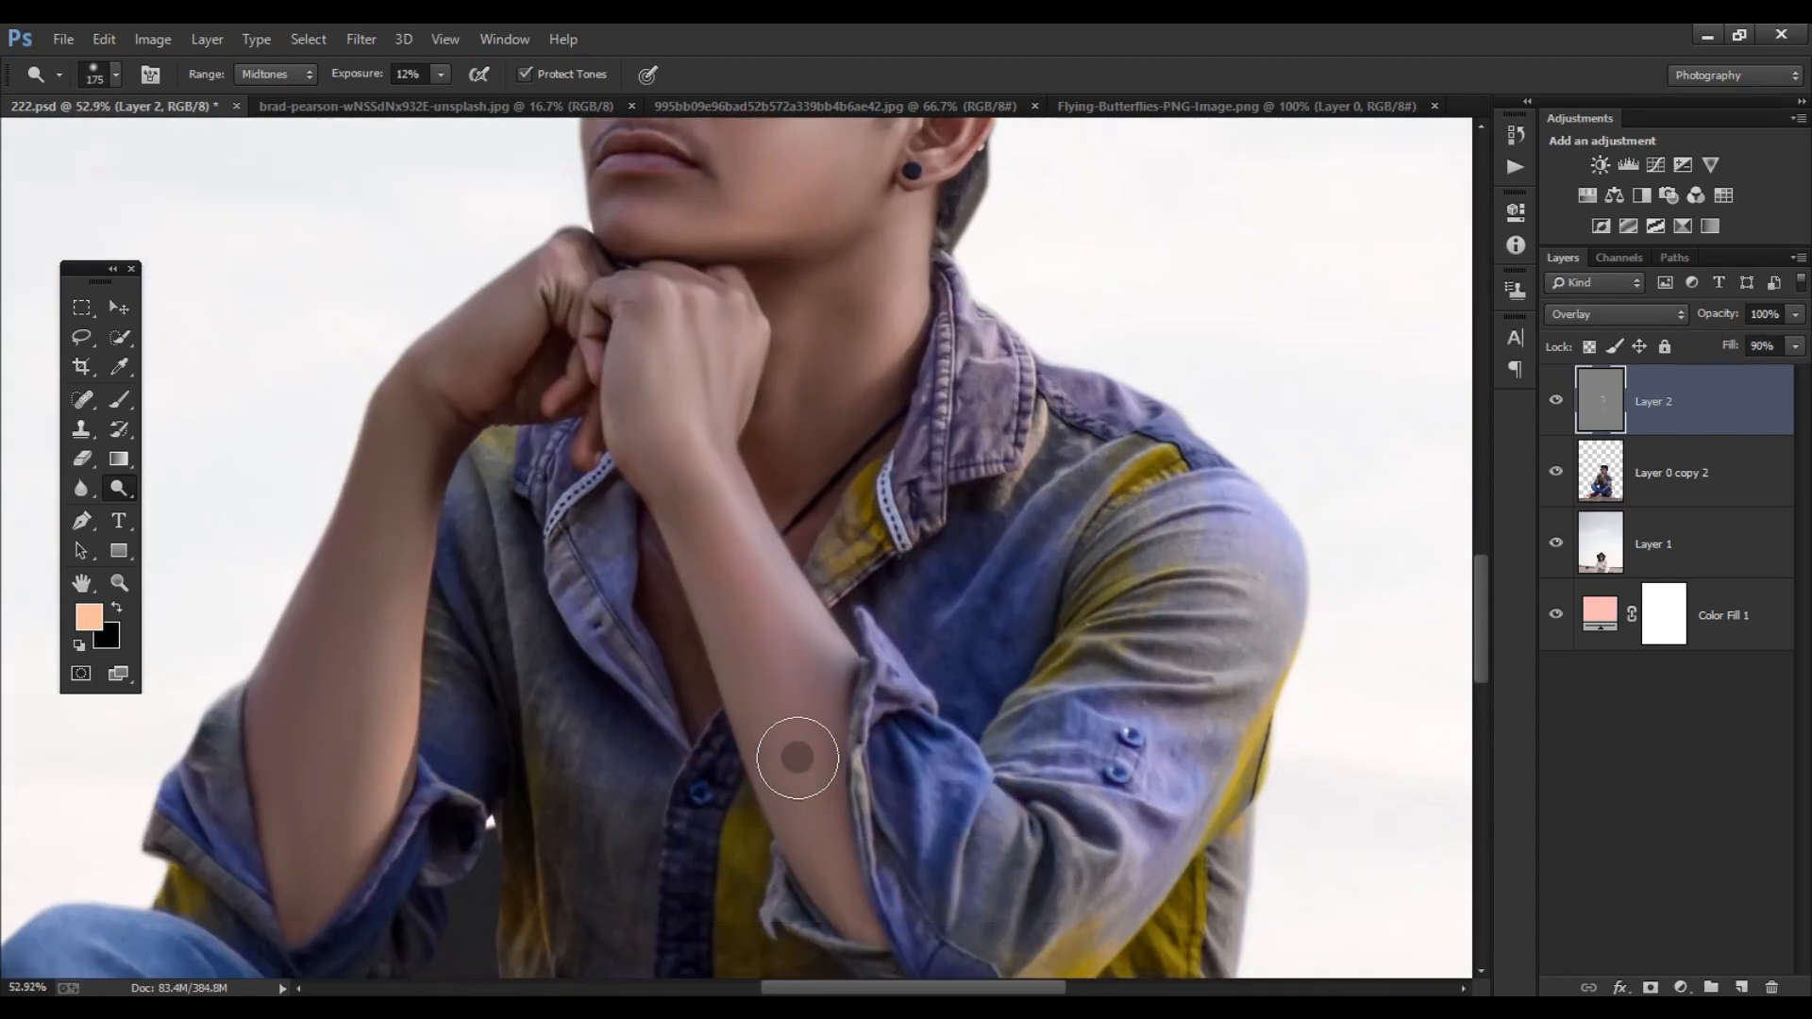
mouse_move(404, 478)
left_mouse_down()
mouse_move(368, 648)
mouse_move(342, 651)
mouse_move(381, 454)
mouse_move(338, 714)
mouse_move(412, 443)
mouse_move(303, 797)
mouse_move(390, 542)
left_mouse_up()
scroll(390, 543, "down", 5)
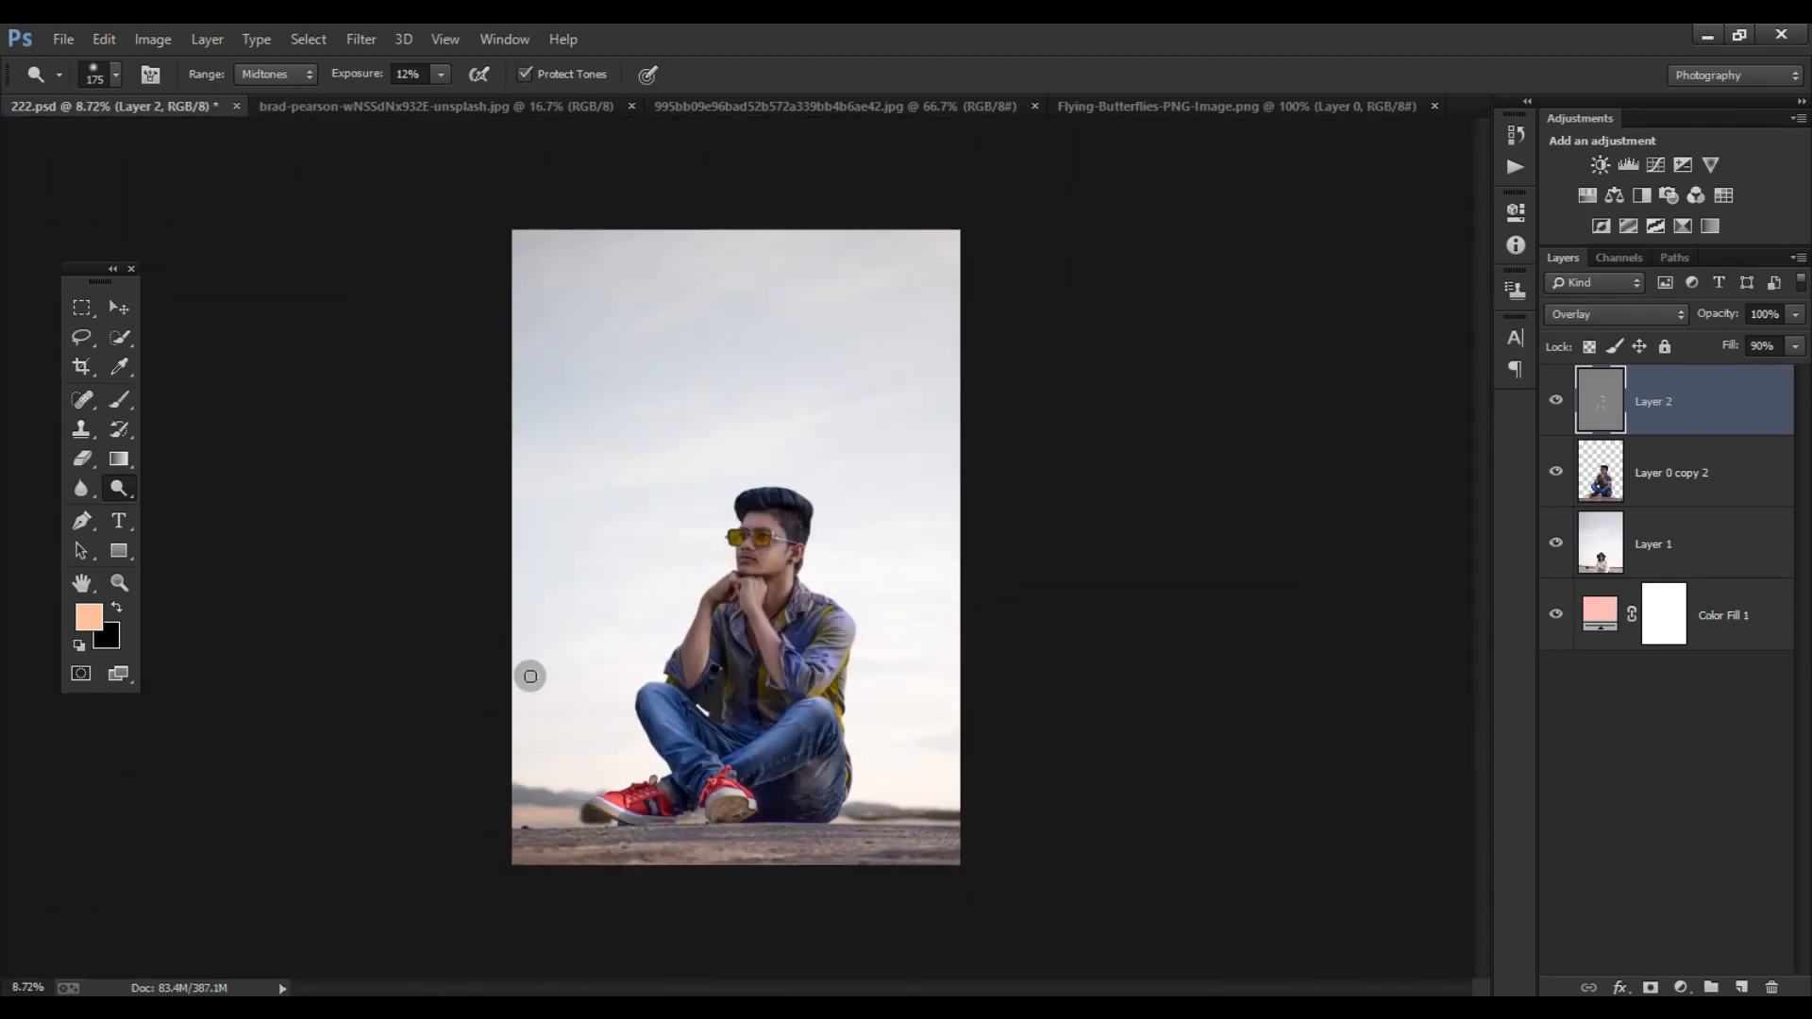
- Dodge the neck below the jaw on Layer 2
scroll(755, 503, "up", 2)
scroll(755, 503, "up", 4)
key("bracketright")
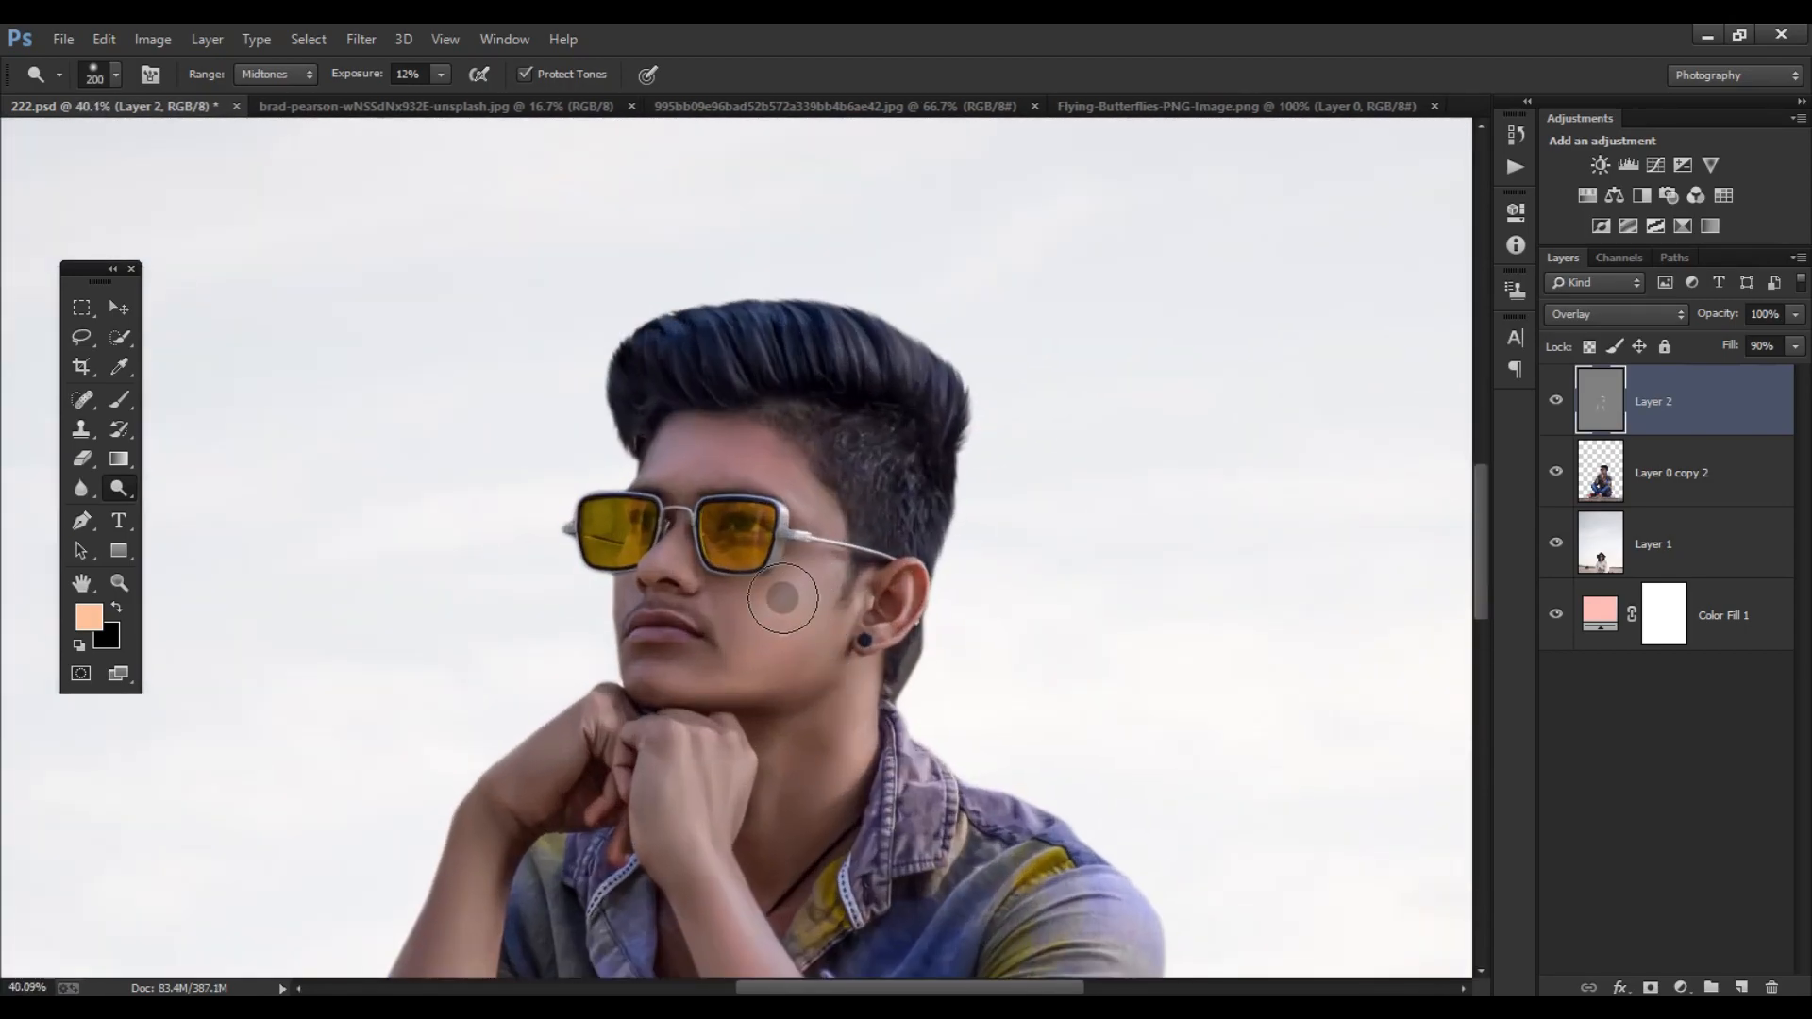
key("bracketright")
left_click_drag(794, 724, 794, 749)
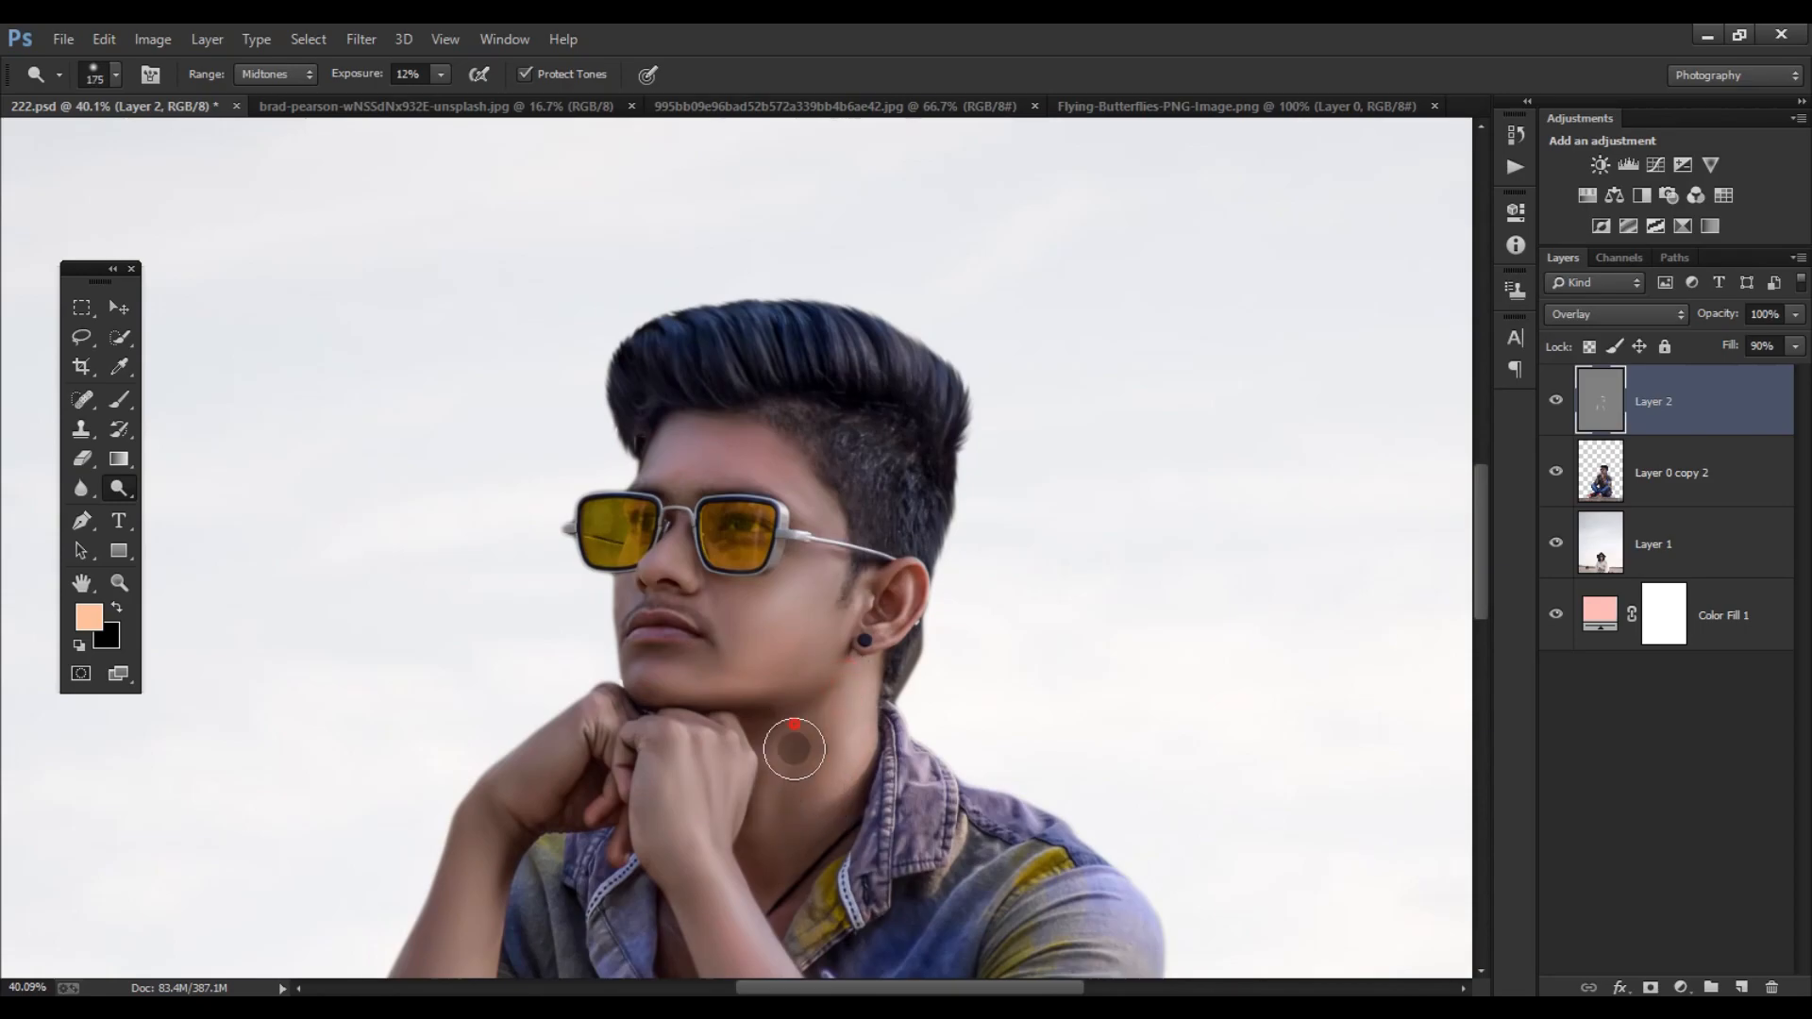
key("bracketleft")
scroll(1330, 631, "down", 2)
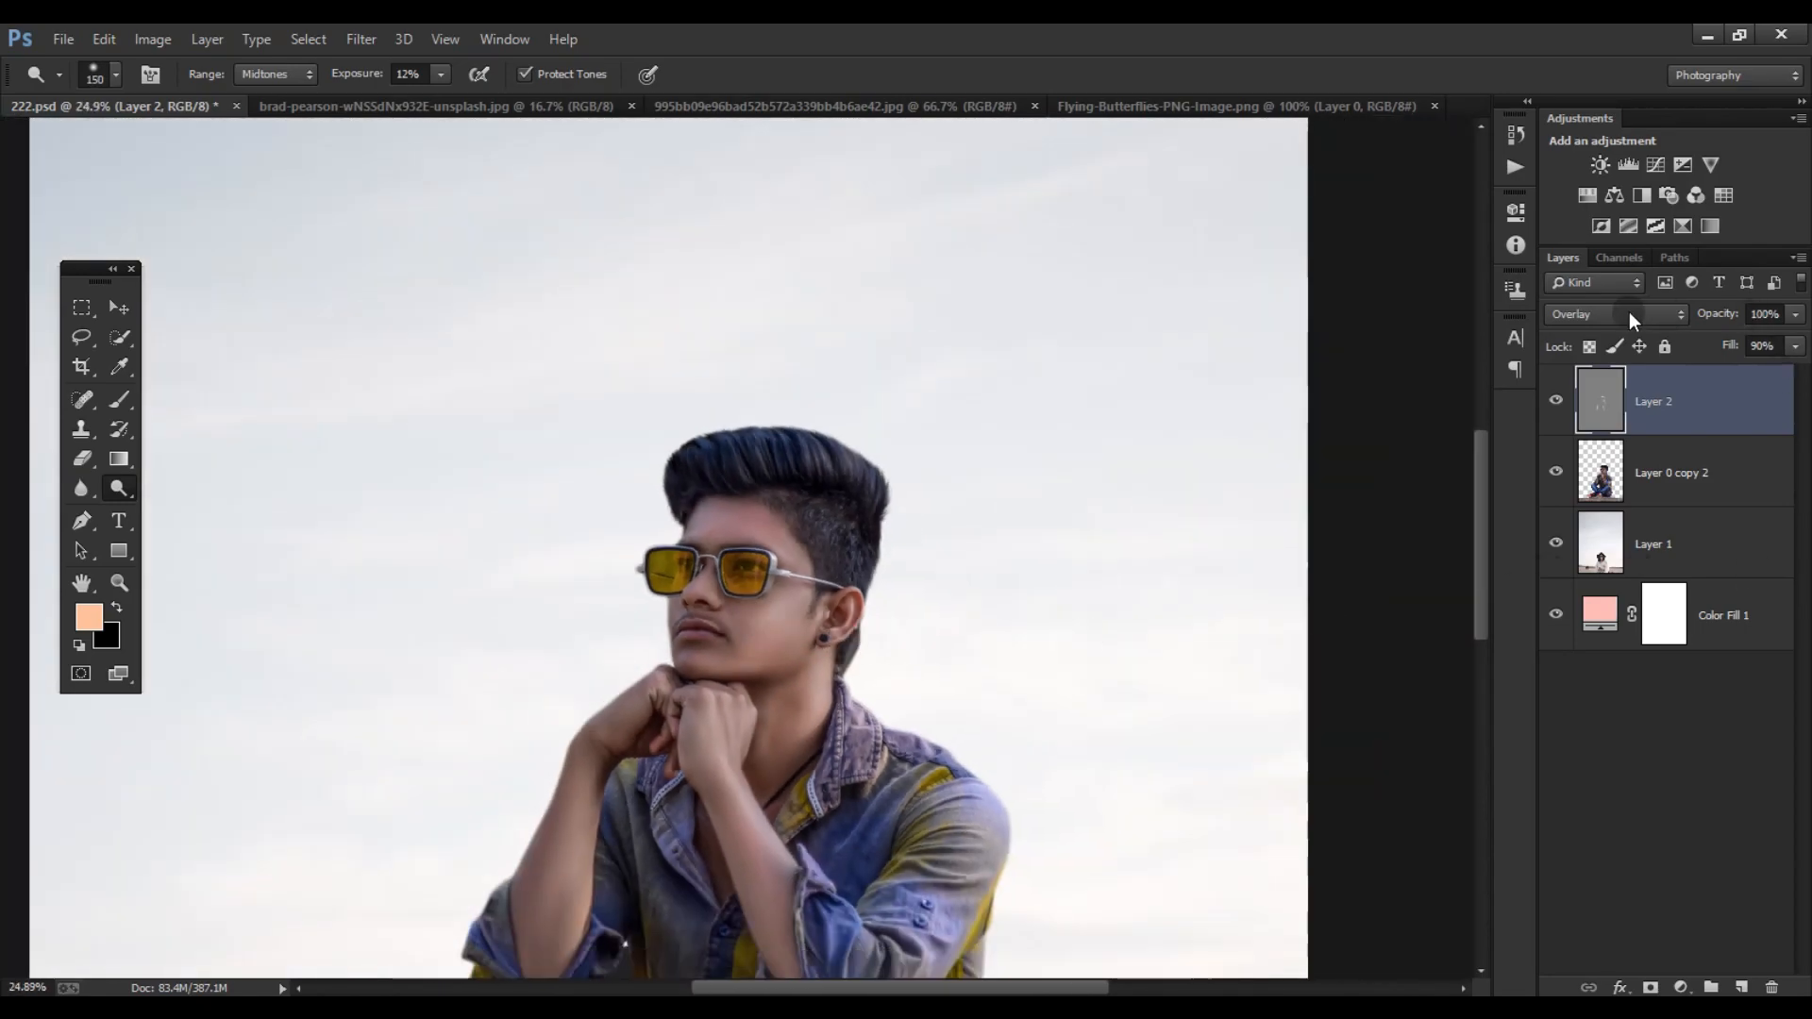
- Add a Selective Color adjustment above Layer 0 copy 2 and set its Reds to cyan +16% and black -12%
left_click(1683, 225)
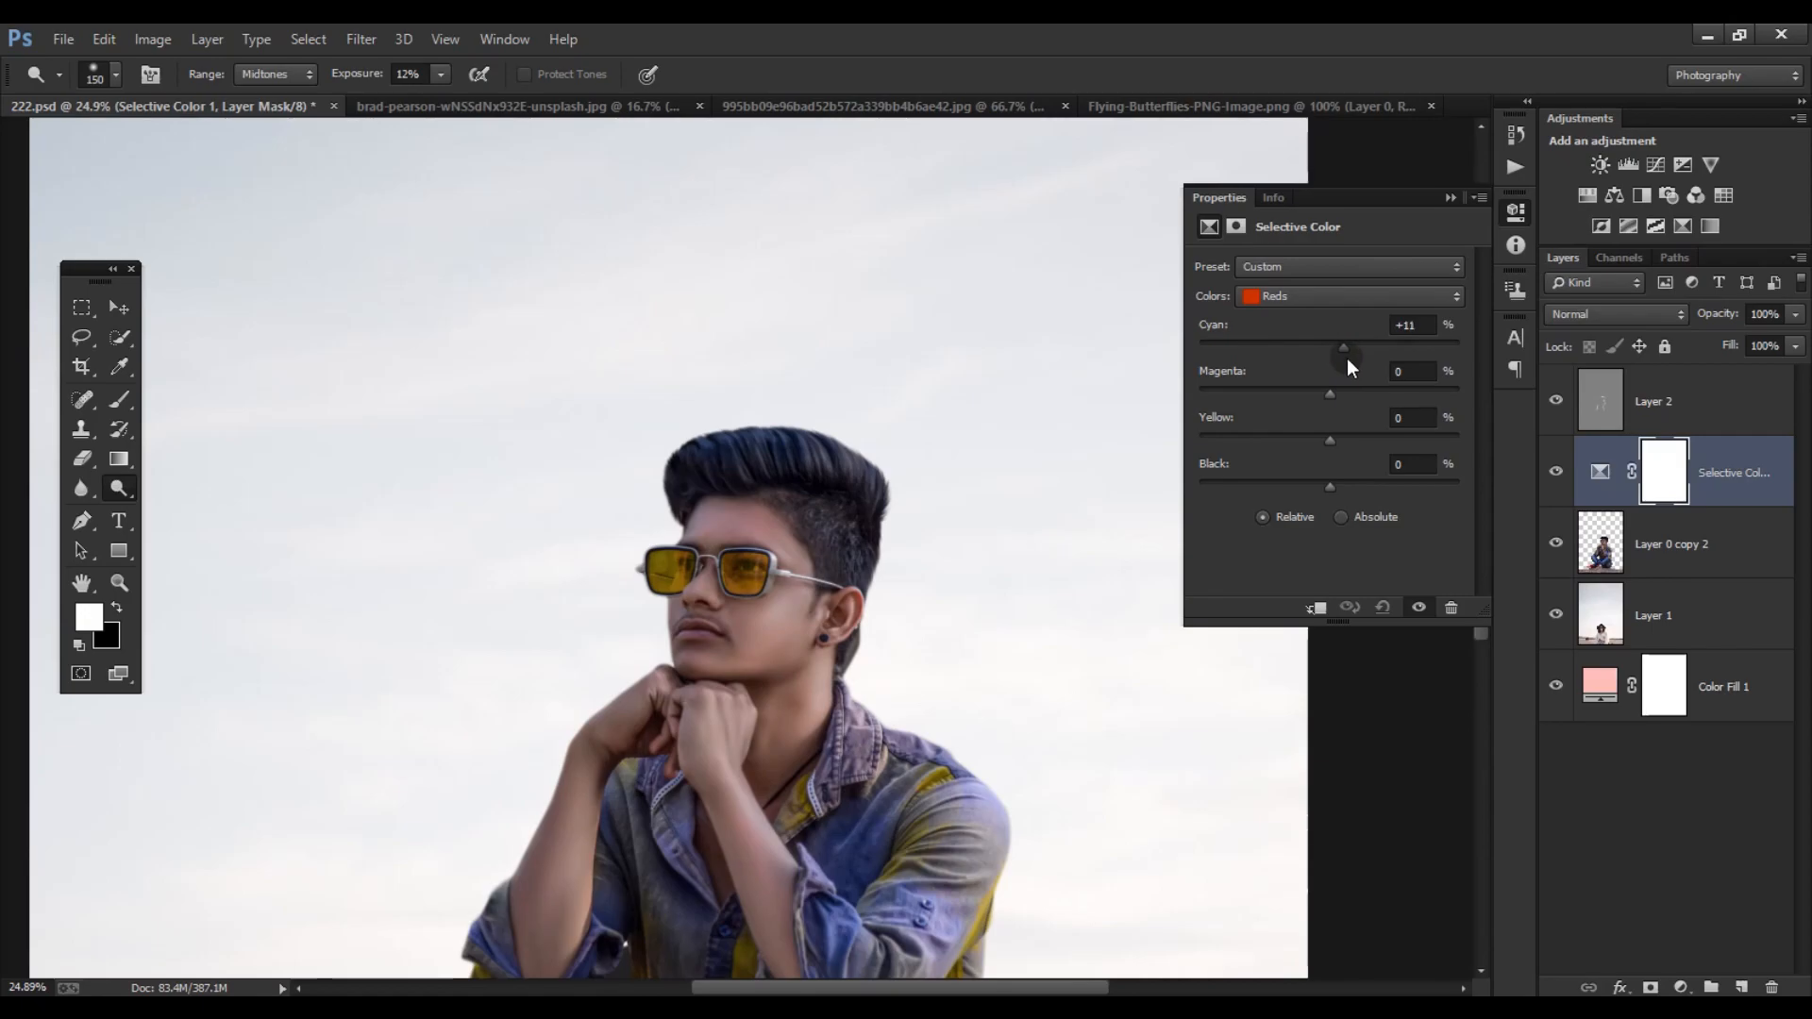
left_click_drag(1361, 362, 1350, 363)
key("ctrl+minus")
key("ctrl+minus")
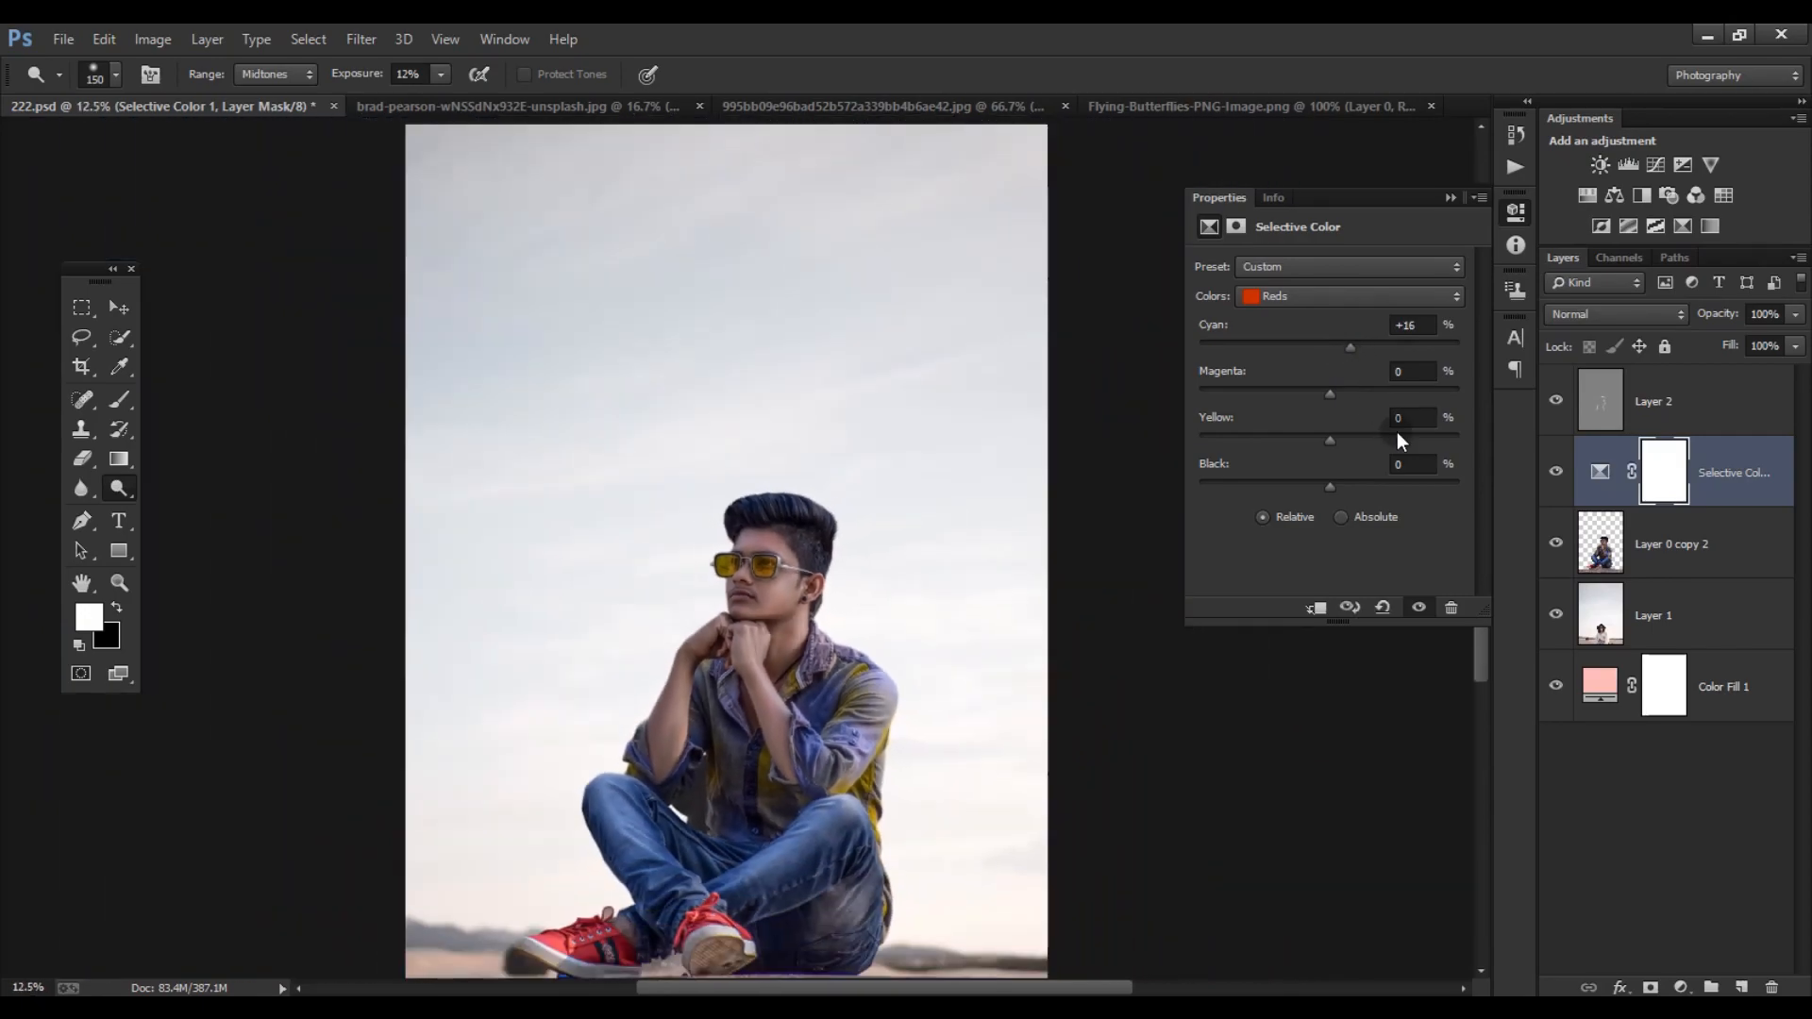
left_click_drag(1328, 486, 1293, 486)
key("ctrl+plus")
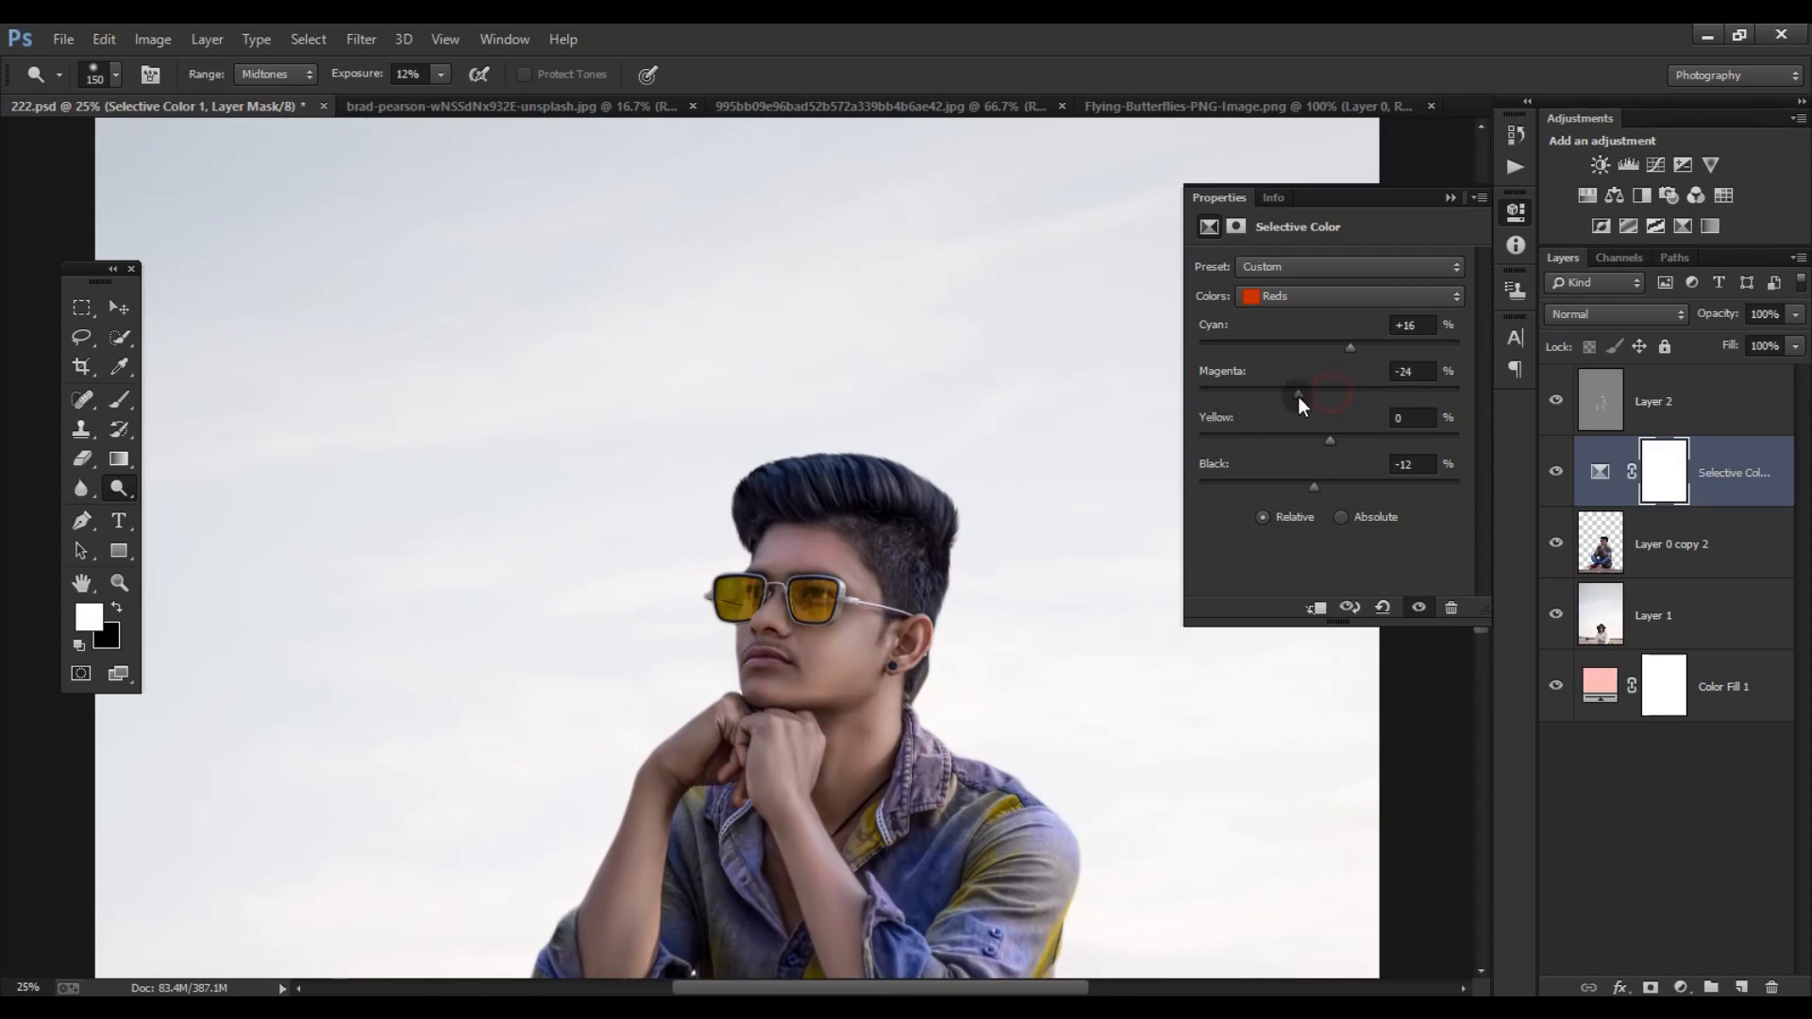
- Reset the Reds' magenta and cyan to 0 and readjust their black and yellow amounts
type("0")
left_click_drag(1423, 371, 1387, 325)
type("0")
left_click_drag(1302, 485, 1304, 442)
- Adjust the Yellows in the Selective Color adjustment to shift the lenses and shirt patches toward orange
left_click(1289, 298)
left_click(1288, 338)
left_click_drag(1270, 347, 1273, 456)
left_click_drag(1411, 440, 1338, 488)
left_click(1286, 295)
left_click(1283, 315)
left_click(1451, 197)
scroll(1067, 506, "down", 5)
scroll(862, 466, "up", 4)
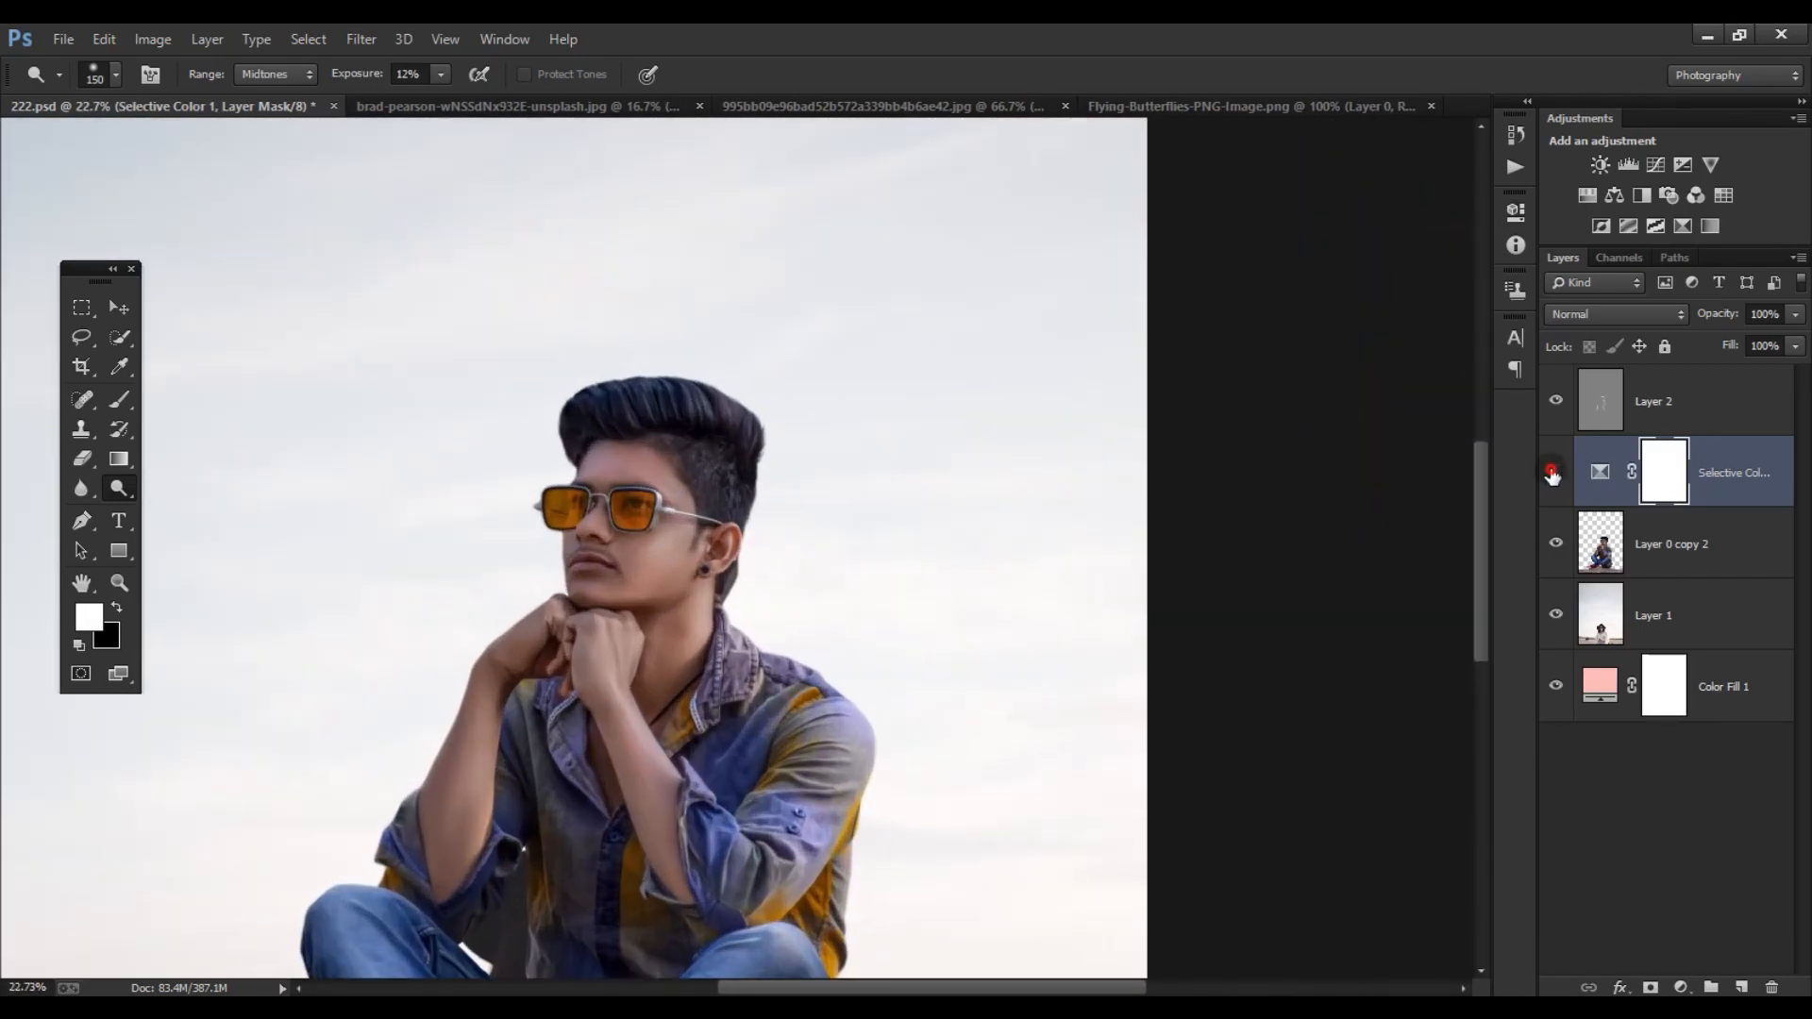
- Lower Layer 2's opacity to 72% and compare the portrait with the layer hidden and shown
left_click(1637, 382)
left_click(1557, 400)
left_click(1556, 400)
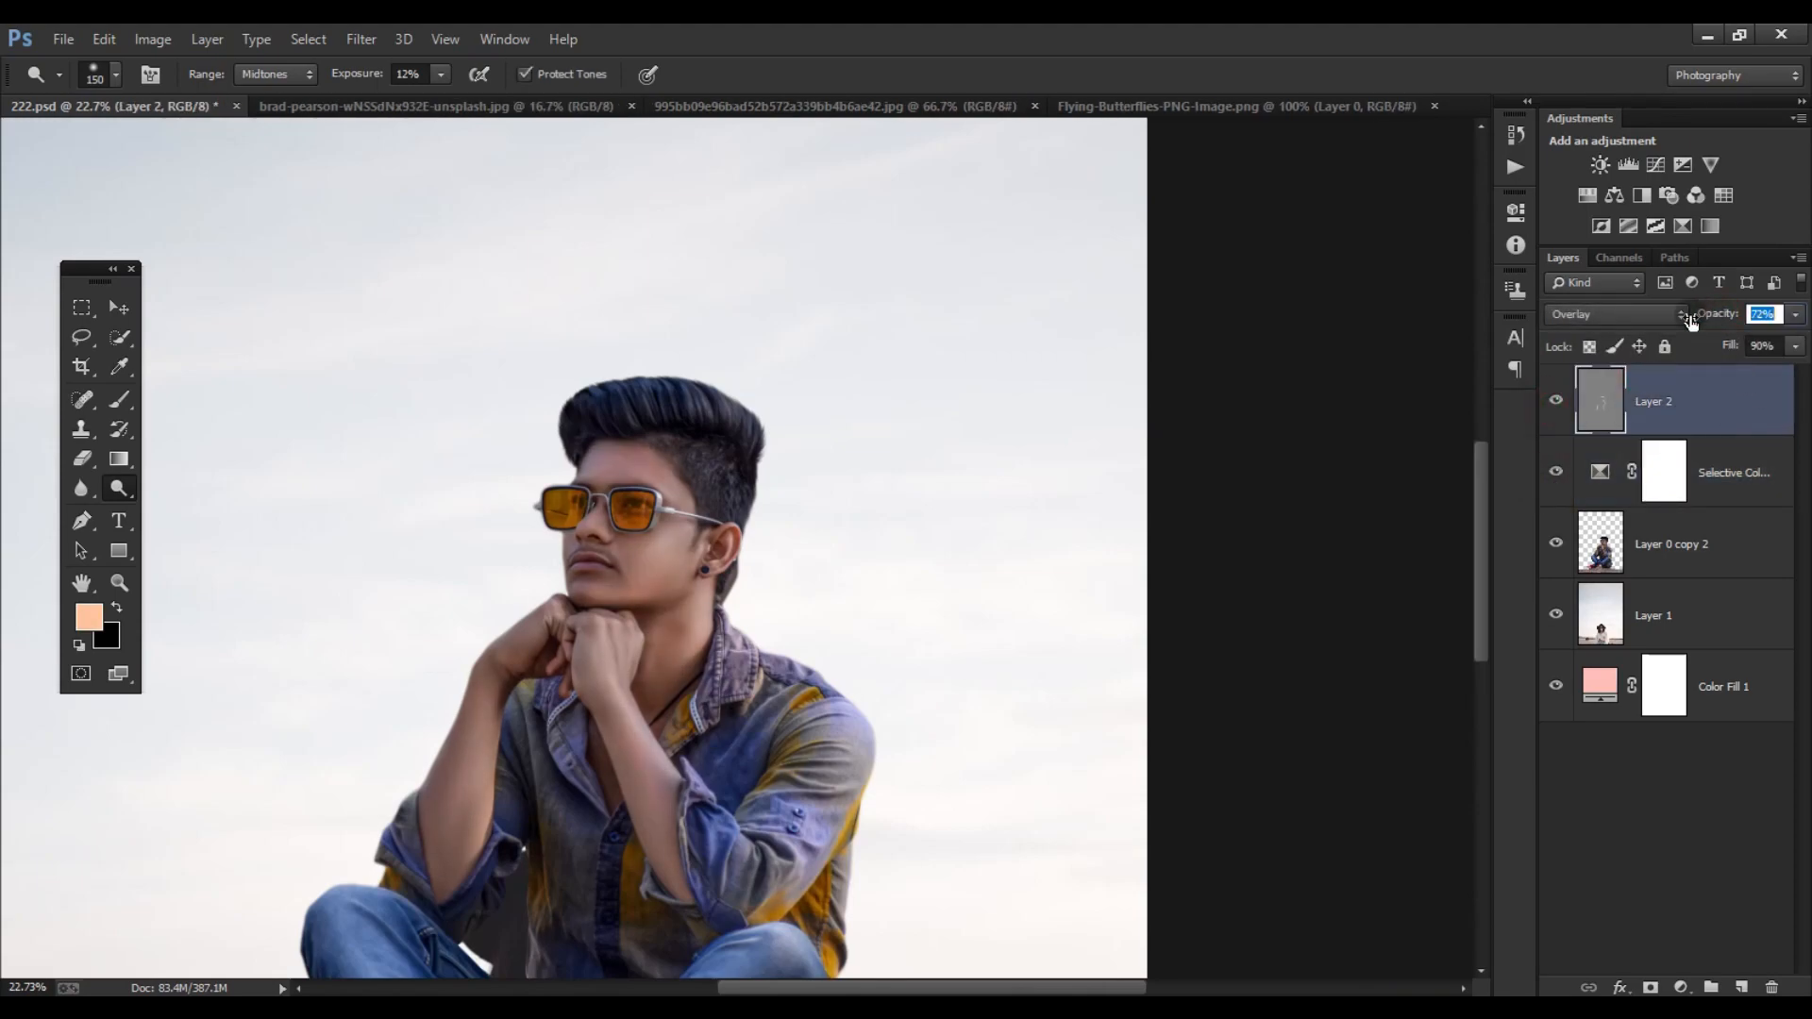
left_click(1556, 400)
left_click(1556, 401)
scroll(853, 522, "down", 3)
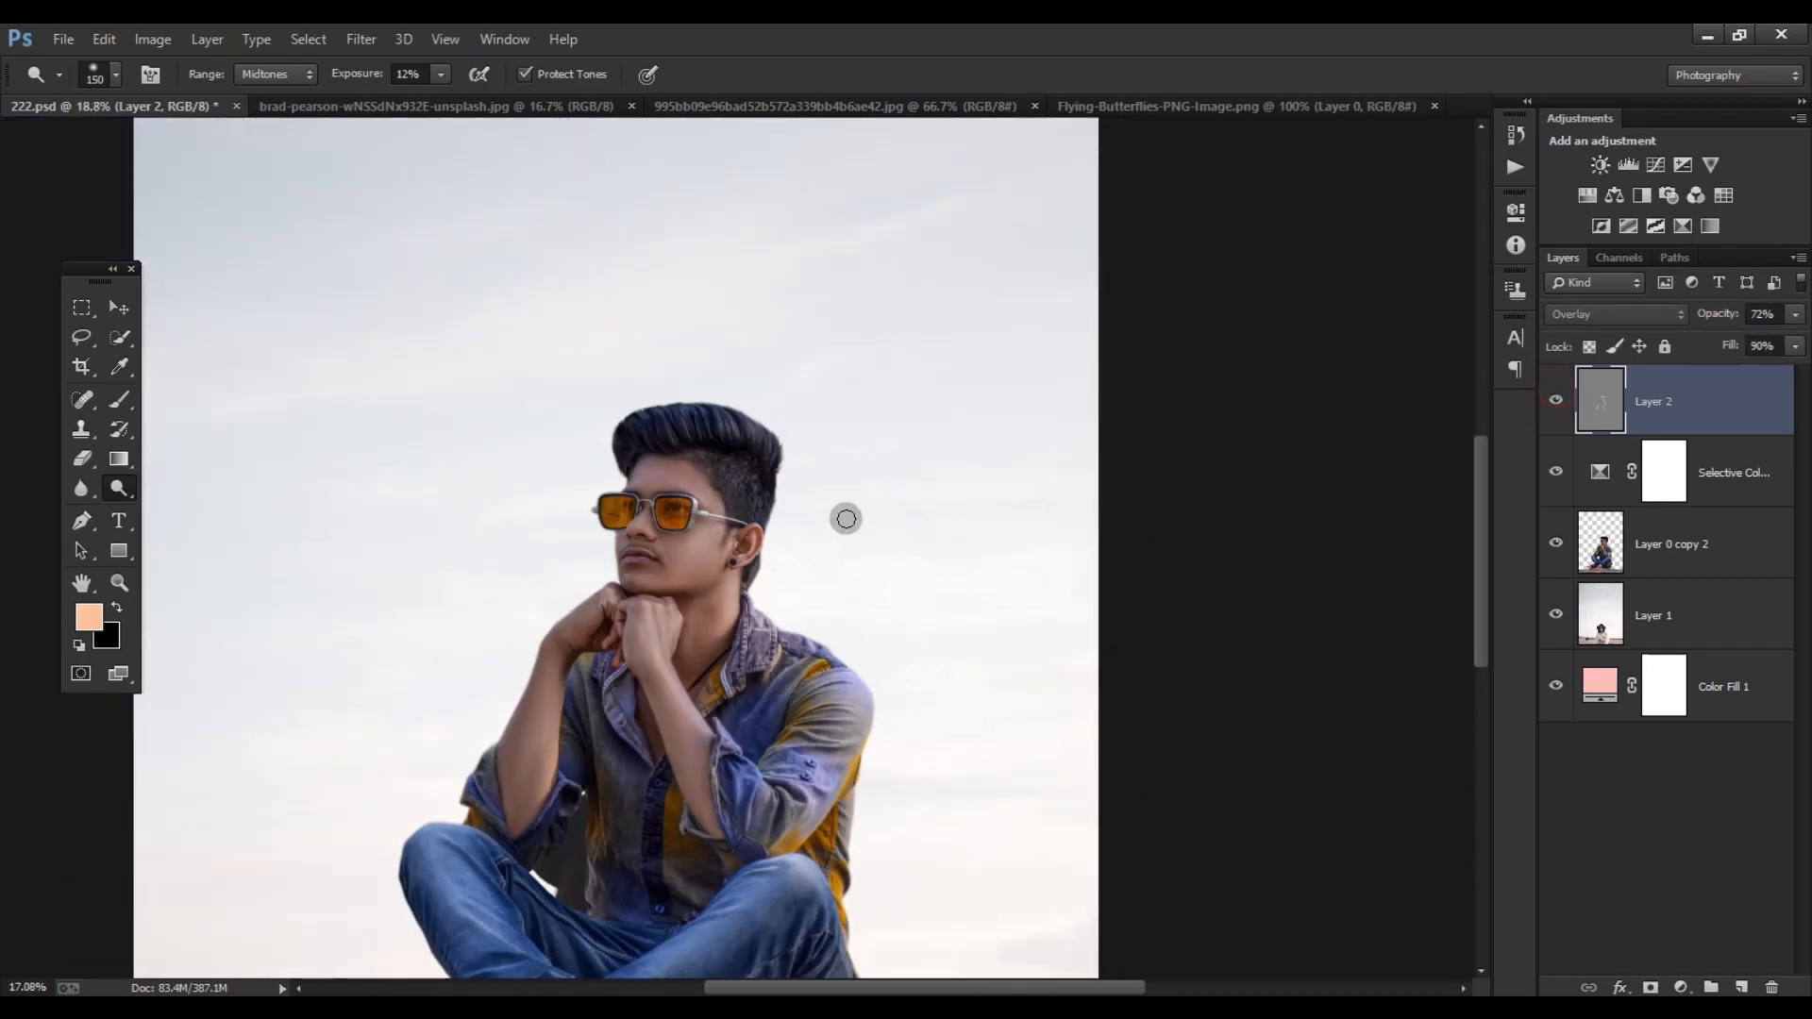
scroll(836, 566, "up", 1)
scroll(843, 574, "down", 4)
scroll(939, 647, "up", 2)
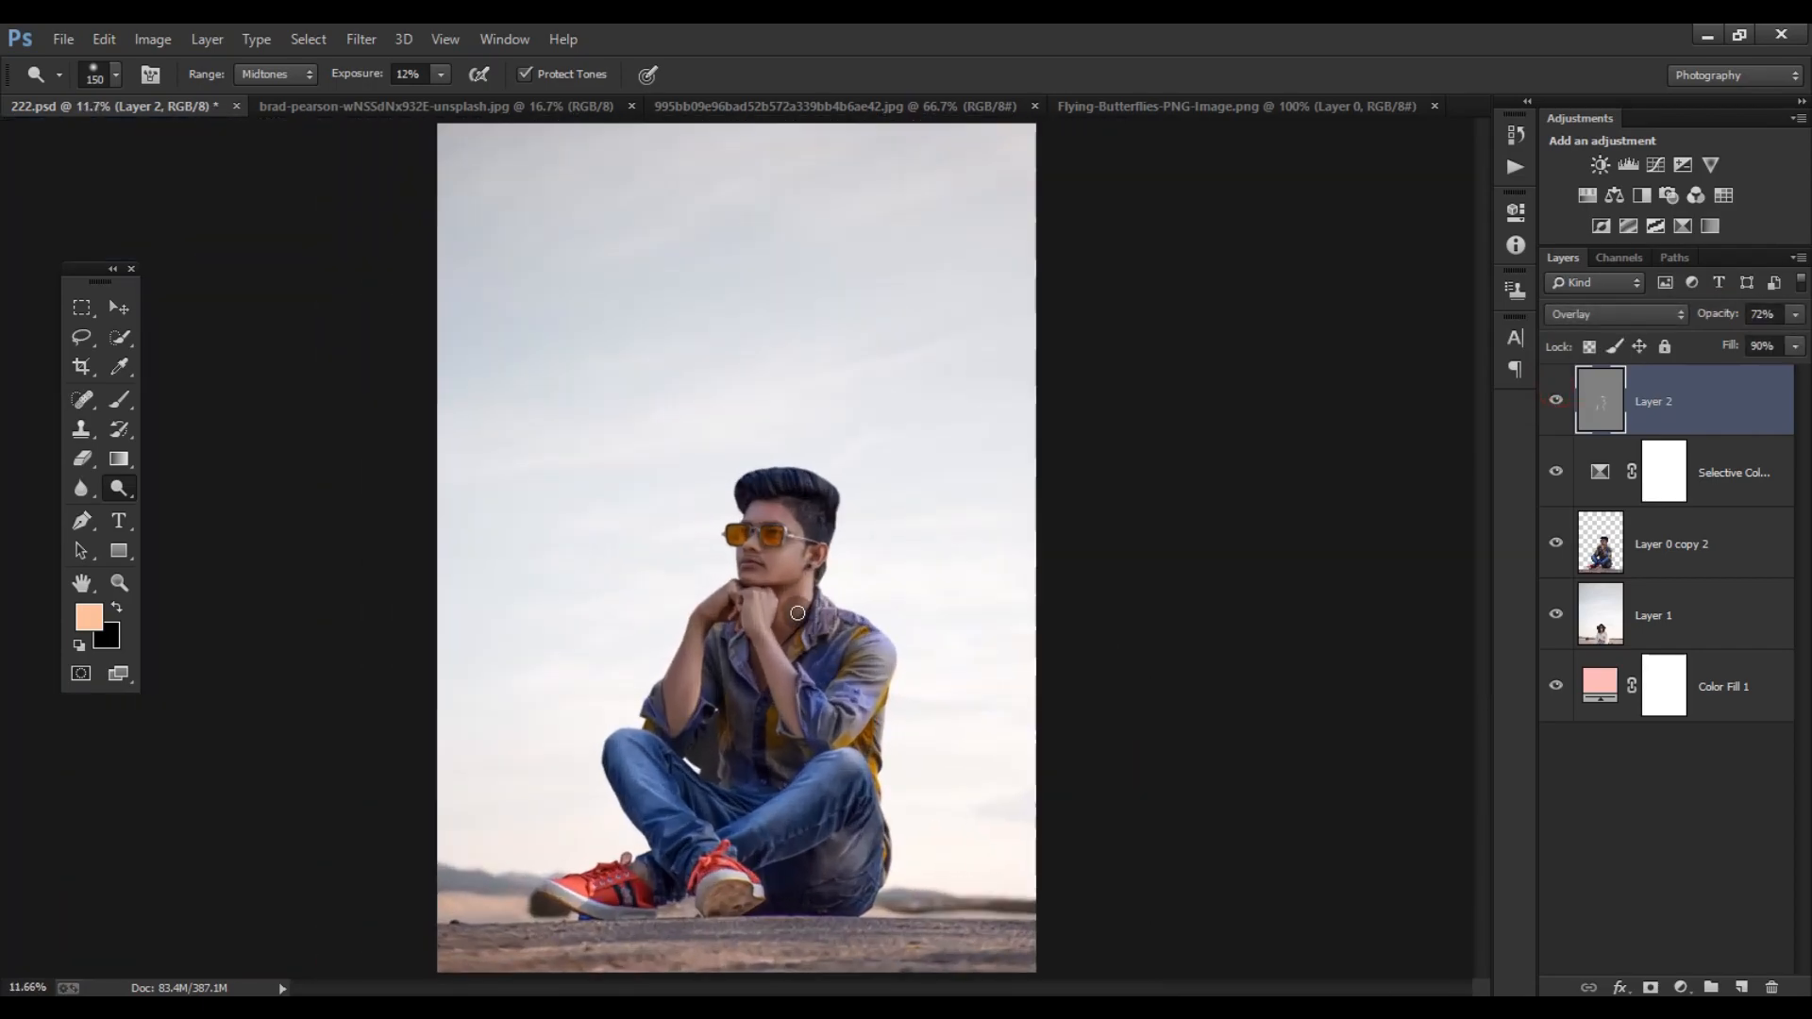
left_click(1508, 138)
left_click(1447, 120)
- Create a new layer above Layer 2, fill it with 50% gray, and set its blend mode to Overlay
left_click(1737, 987)
left_click(103, 38)
left_click(161, 368)
key("Return")
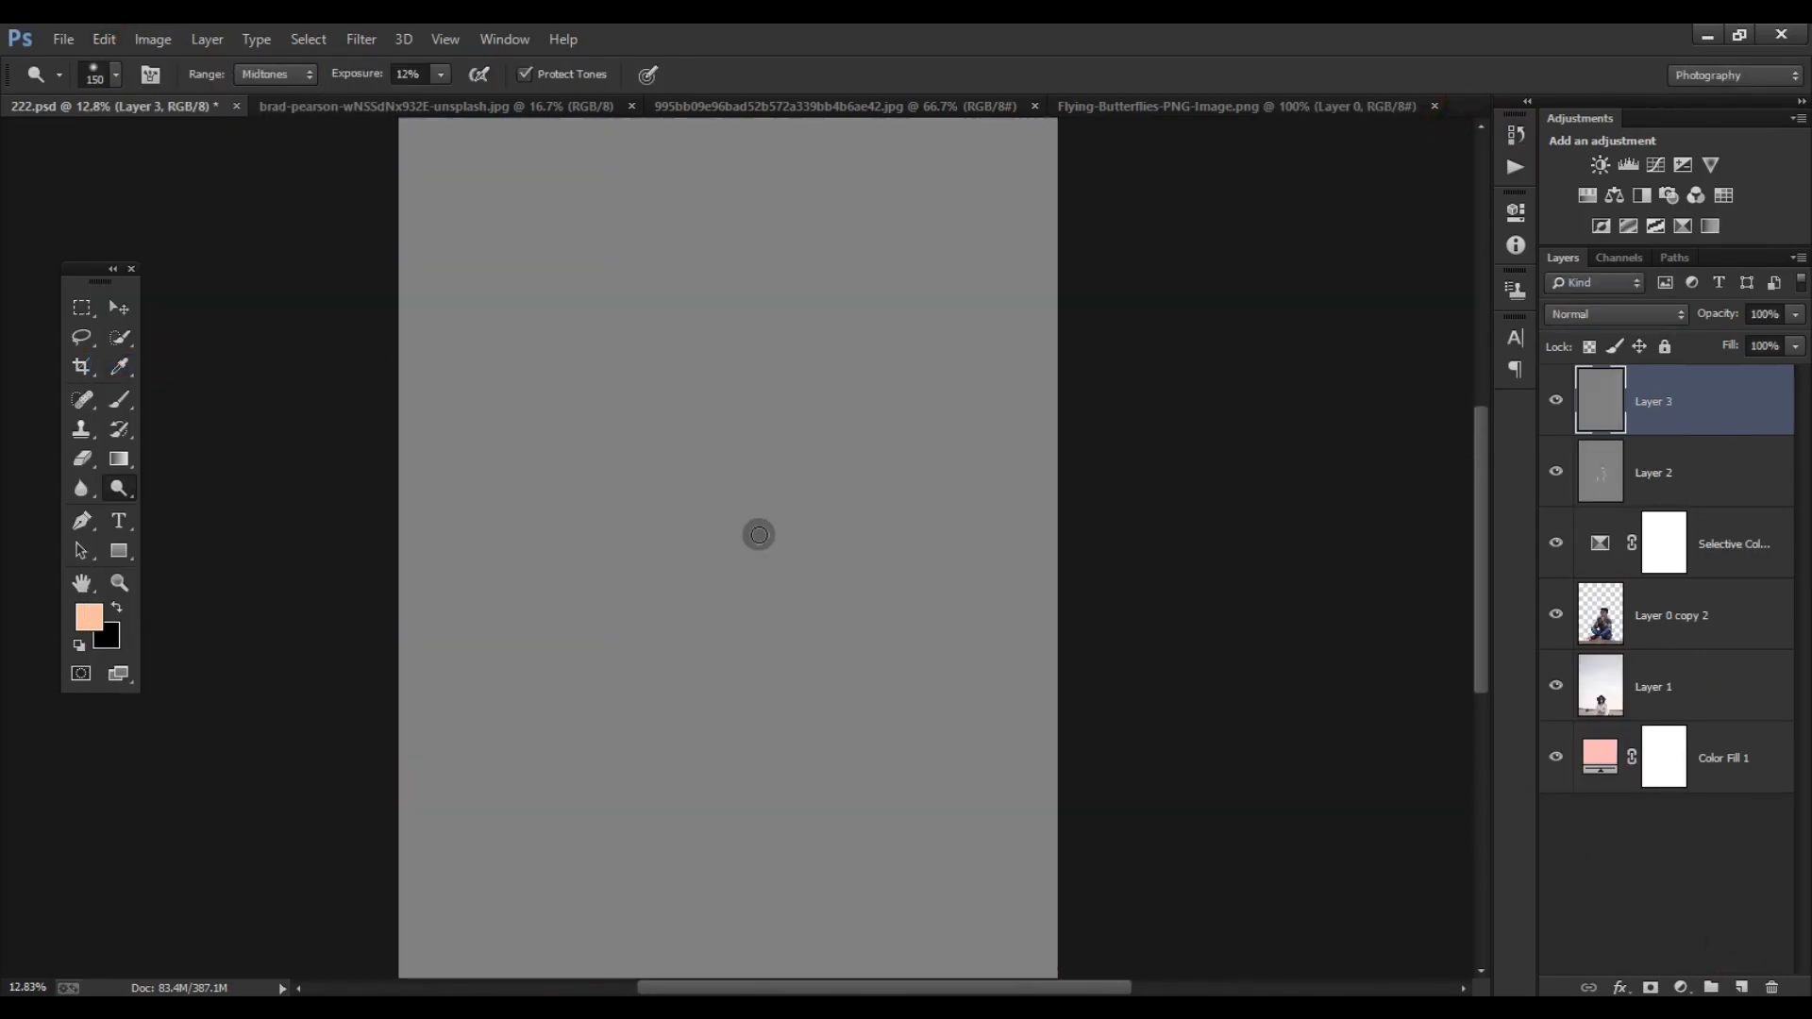
left_click(1607, 318)
left_click(1566, 611)
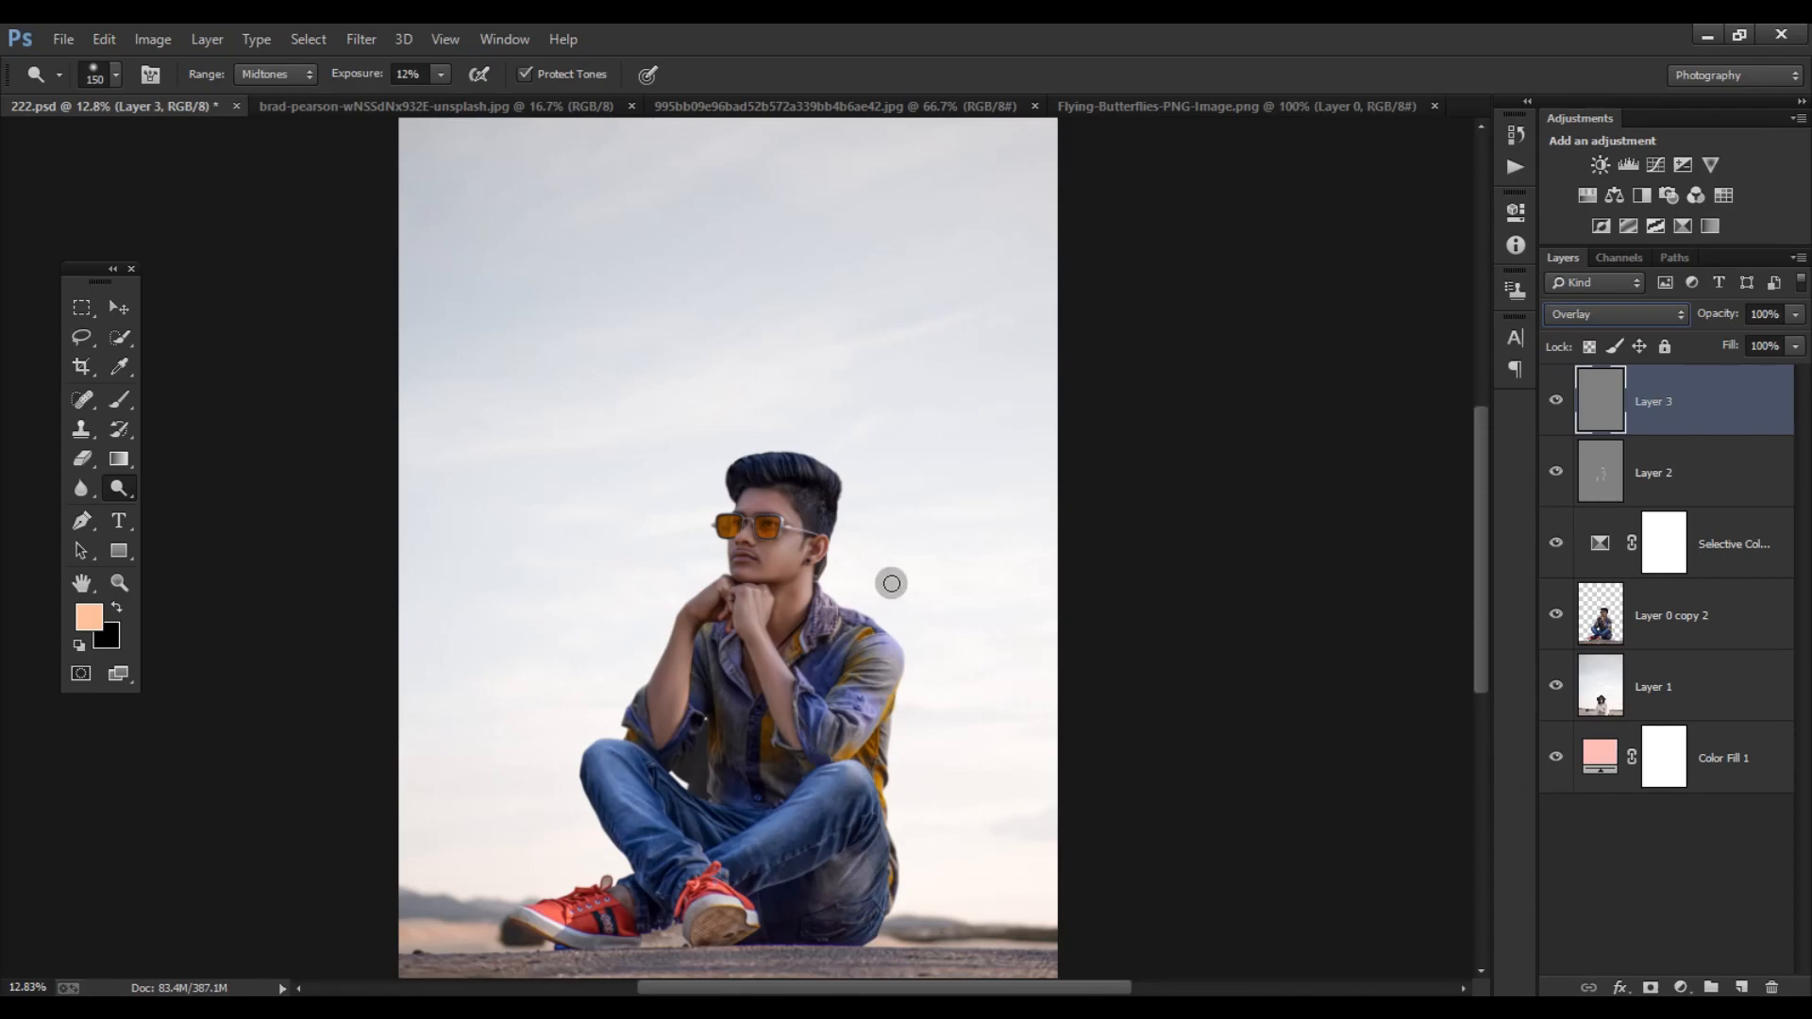
- Dodge the cheek below the sunglasses on Layer 3, lowering the exposure to 9%
key("ctrl+plus")
key("ctrl+plus")
key("ctrl+plus")
key("ctrl+plus")
left_click(1698, 446)
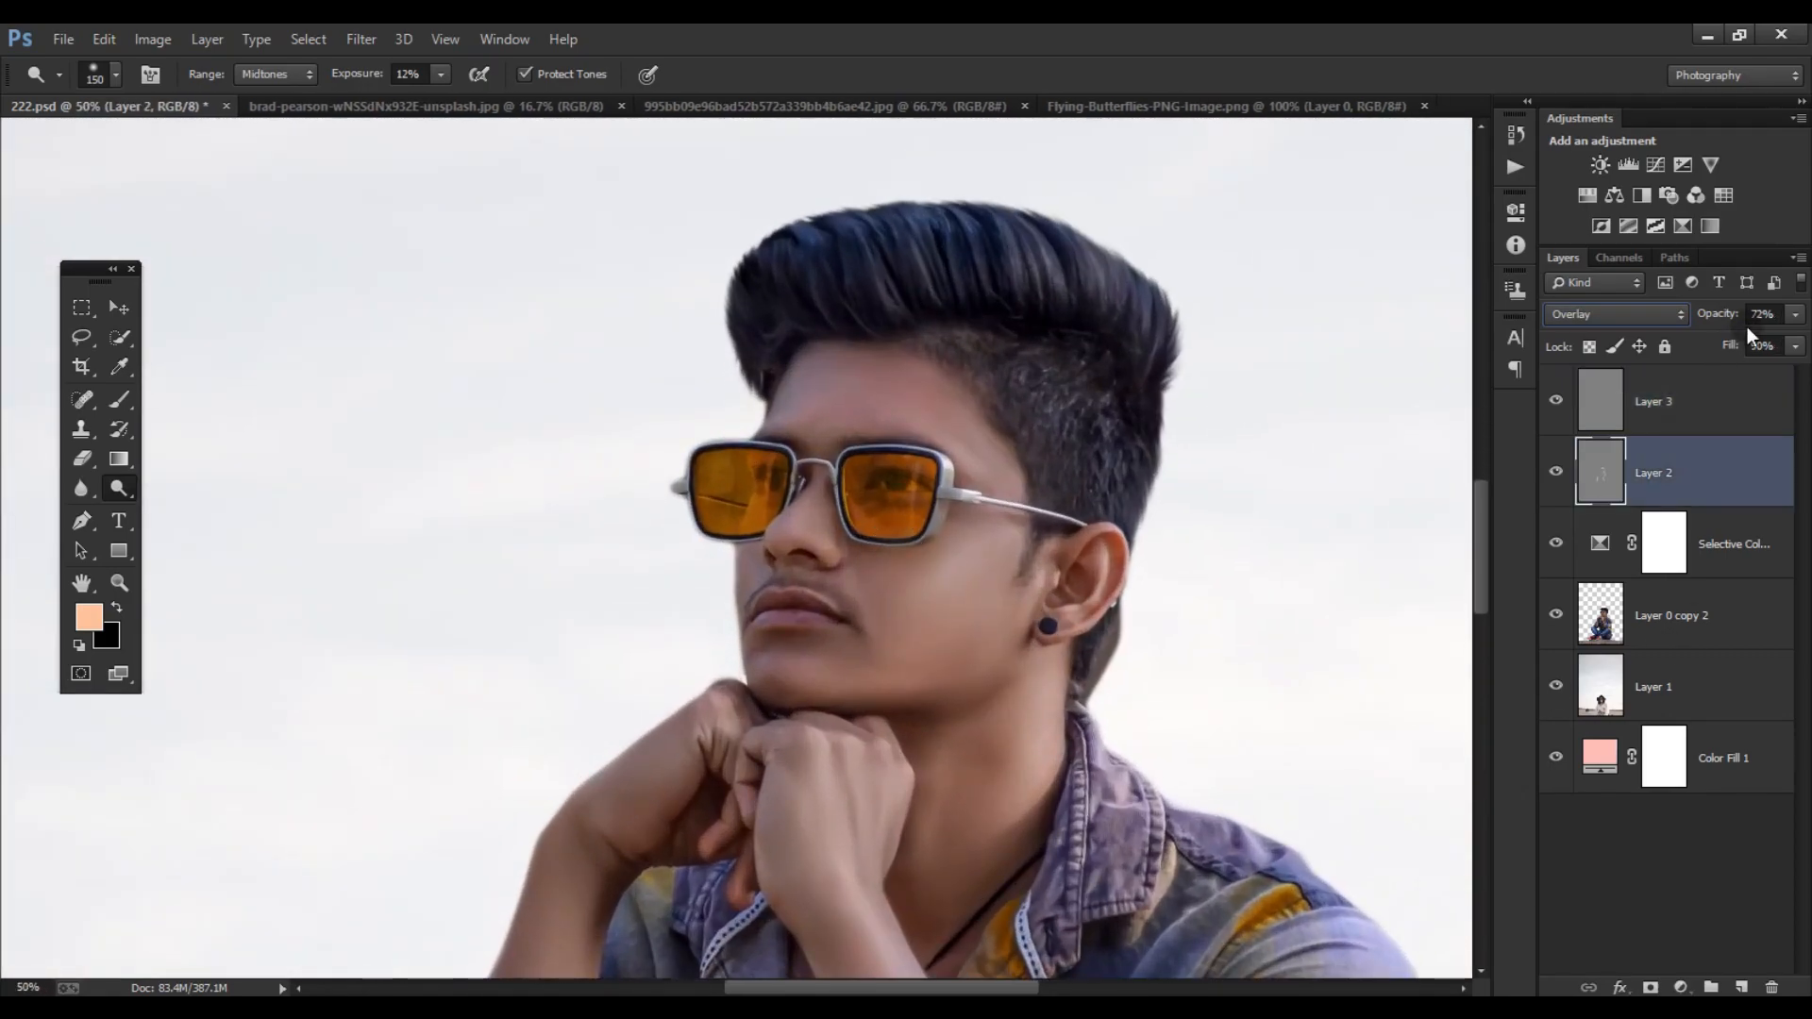
left_click(1686, 404)
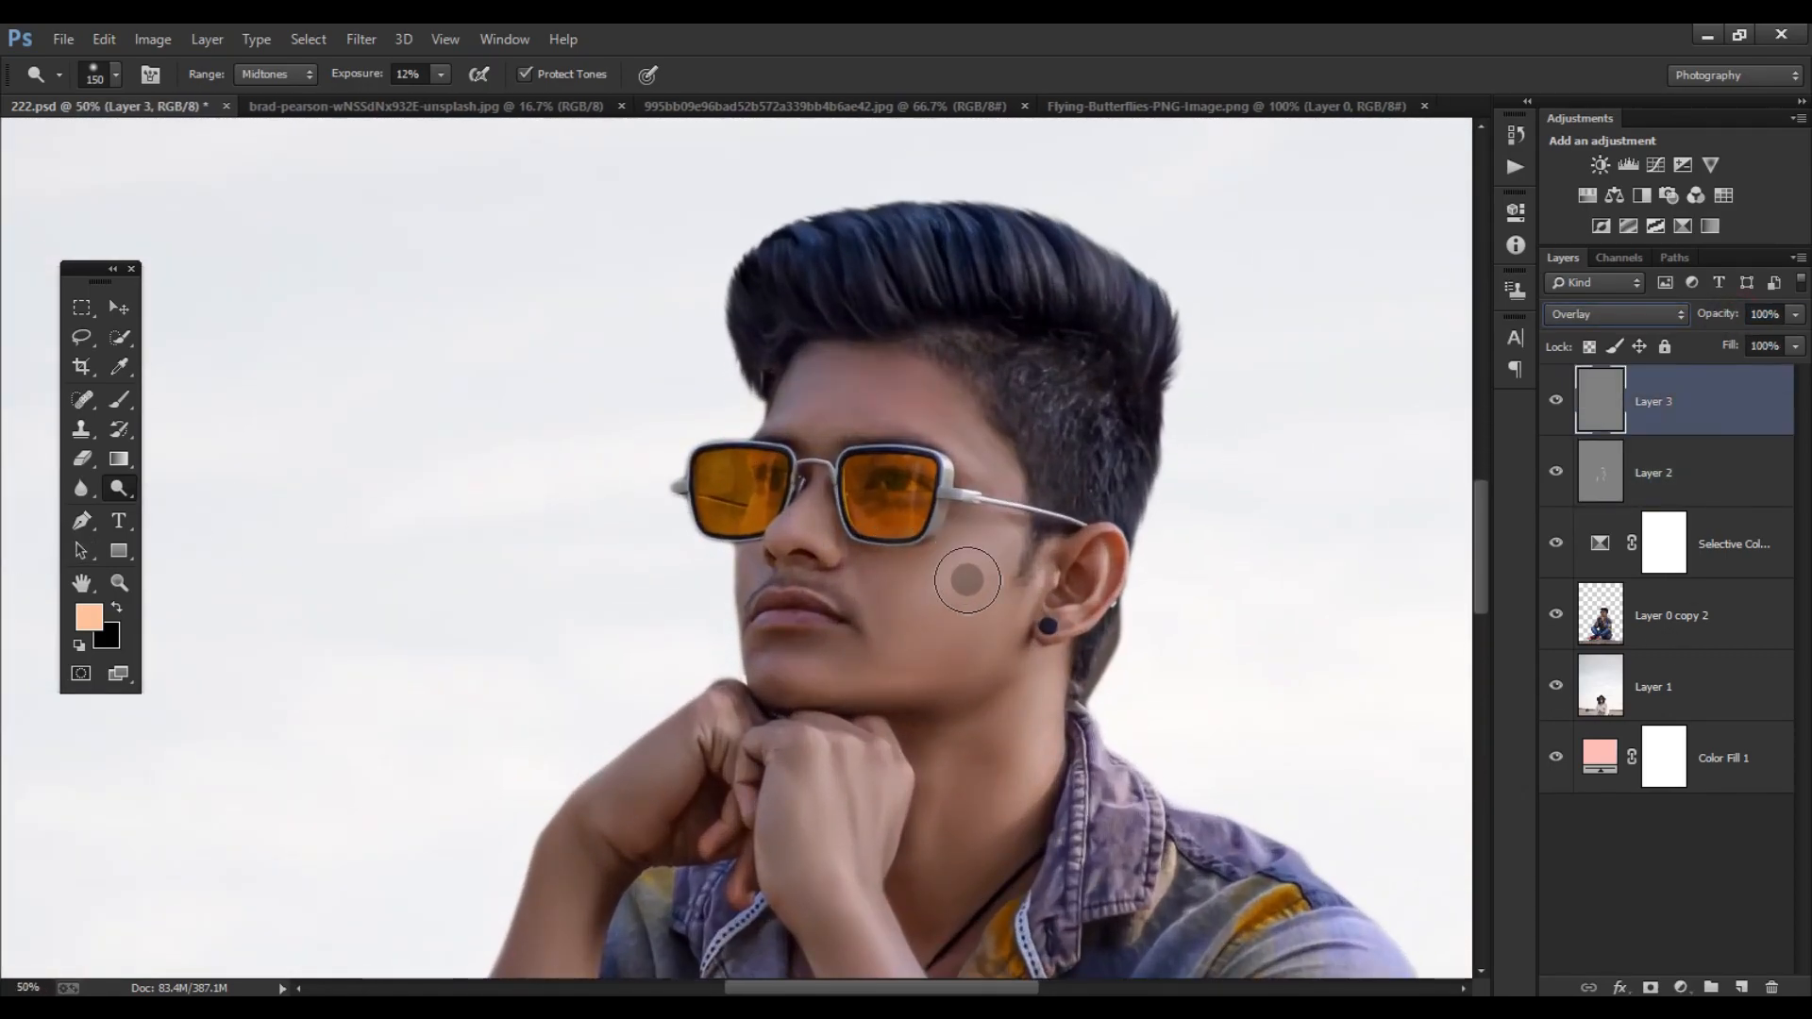
key("ctrl+plus")
left_click_drag(1052, 554, 956, 614)
key("bracketleft")
key("bracketright")
key("bracketright")
left_click_drag(363, 76, 360, 75)
left_click_drag(1052, 551, 925, 603)
- Dodge the jawline, chin and forehead on Layer 3 at 9% exposure
key("bracketleft")
key("bracketleft")
left_click_drag(1035, 700, 769, 755)
key("bracketright")
key("bracketright")
key("bracketright")
left_click_drag(958, 351, 809, 357)
scroll(948, 620, "down", 6)
left_click_drag(994, 817, 909, 599)
scroll(909, 599, "down", 6)
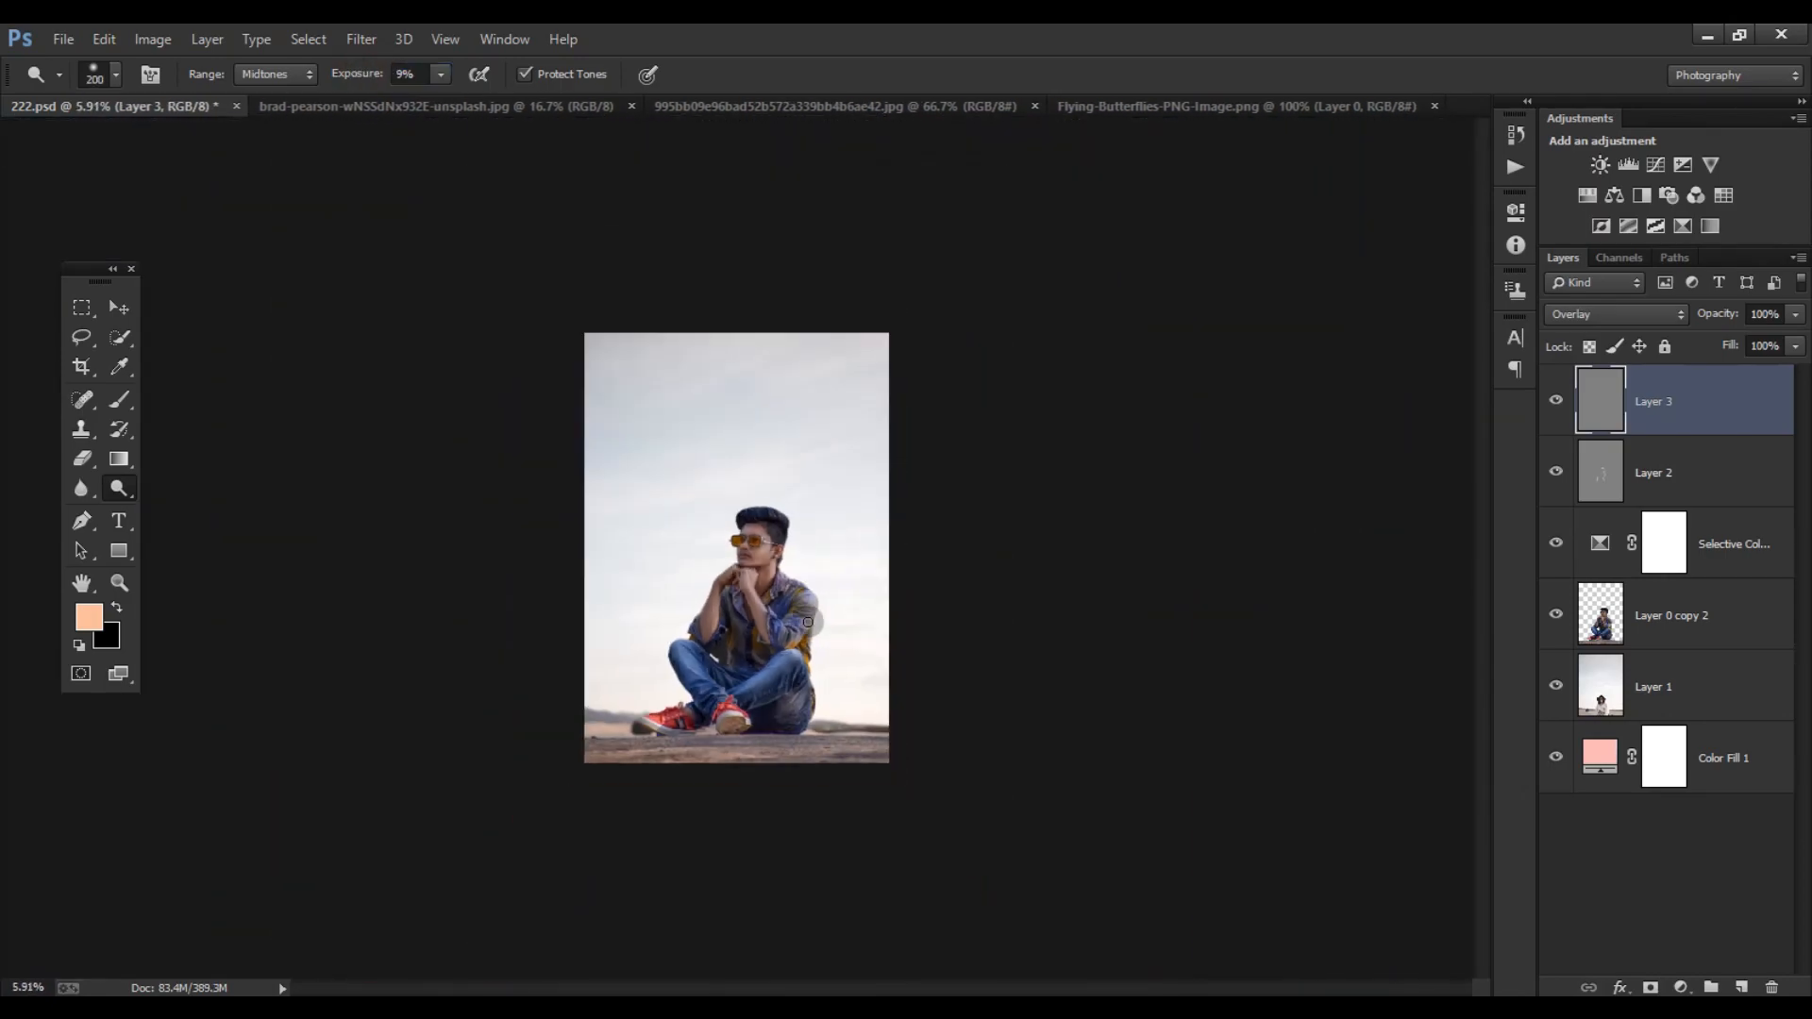
- Dodge the highlights along both legs of the jeans on Layer 3 with a 300 px brush
scroll(741, 577, "up", 6)
left_click_drag(752, 805, 751, 349)
scroll(776, 510, "up", 3)
key("bracketright")
key("bracketright")
left_click_drag(1015, 272, 840, 418)
left_click_drag(926, 341, 722, 469)
left_click_drag(843, 382, 708, 472)
left_click_drag(532, 324, 606, 457)
mouse_move(420, 376)
left_mouse_down()
mouse_move(565, 592)
mouse_move(571, 641)
mouse_move(477, 661)
left_mouse_up()
left_click_drag(849, 570, 715, 507)
scroll(1391, 632, "down", 4)
- Add a Hue/Saturation adjustment above Layer 0 copy 2 and reduce the Blues saturation to -97 by sampling the jeans' fringe
left_click(1632, 613)
left_click(361, 38)
left_click(732, 32)
scroll(925, 829, "up", 5)
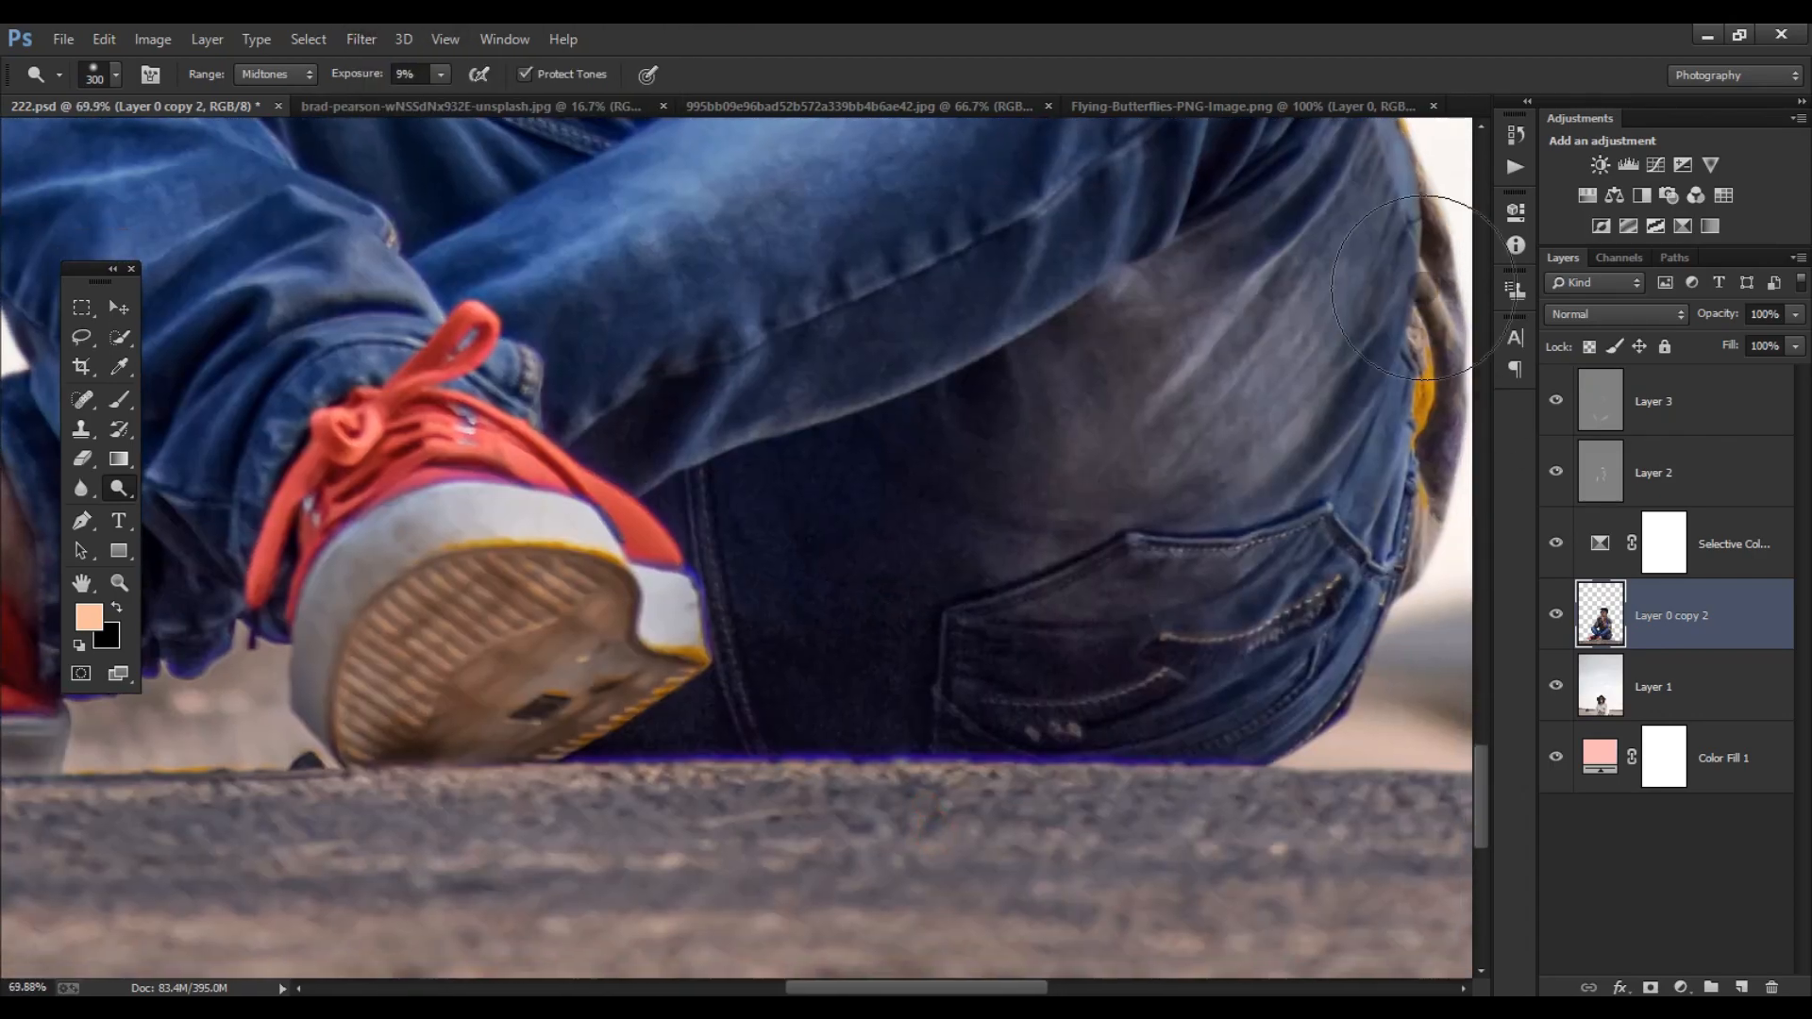
left_click(1592, 193)
left_click(1207, 295)
left_click_drag(868, 755, 722, 765)
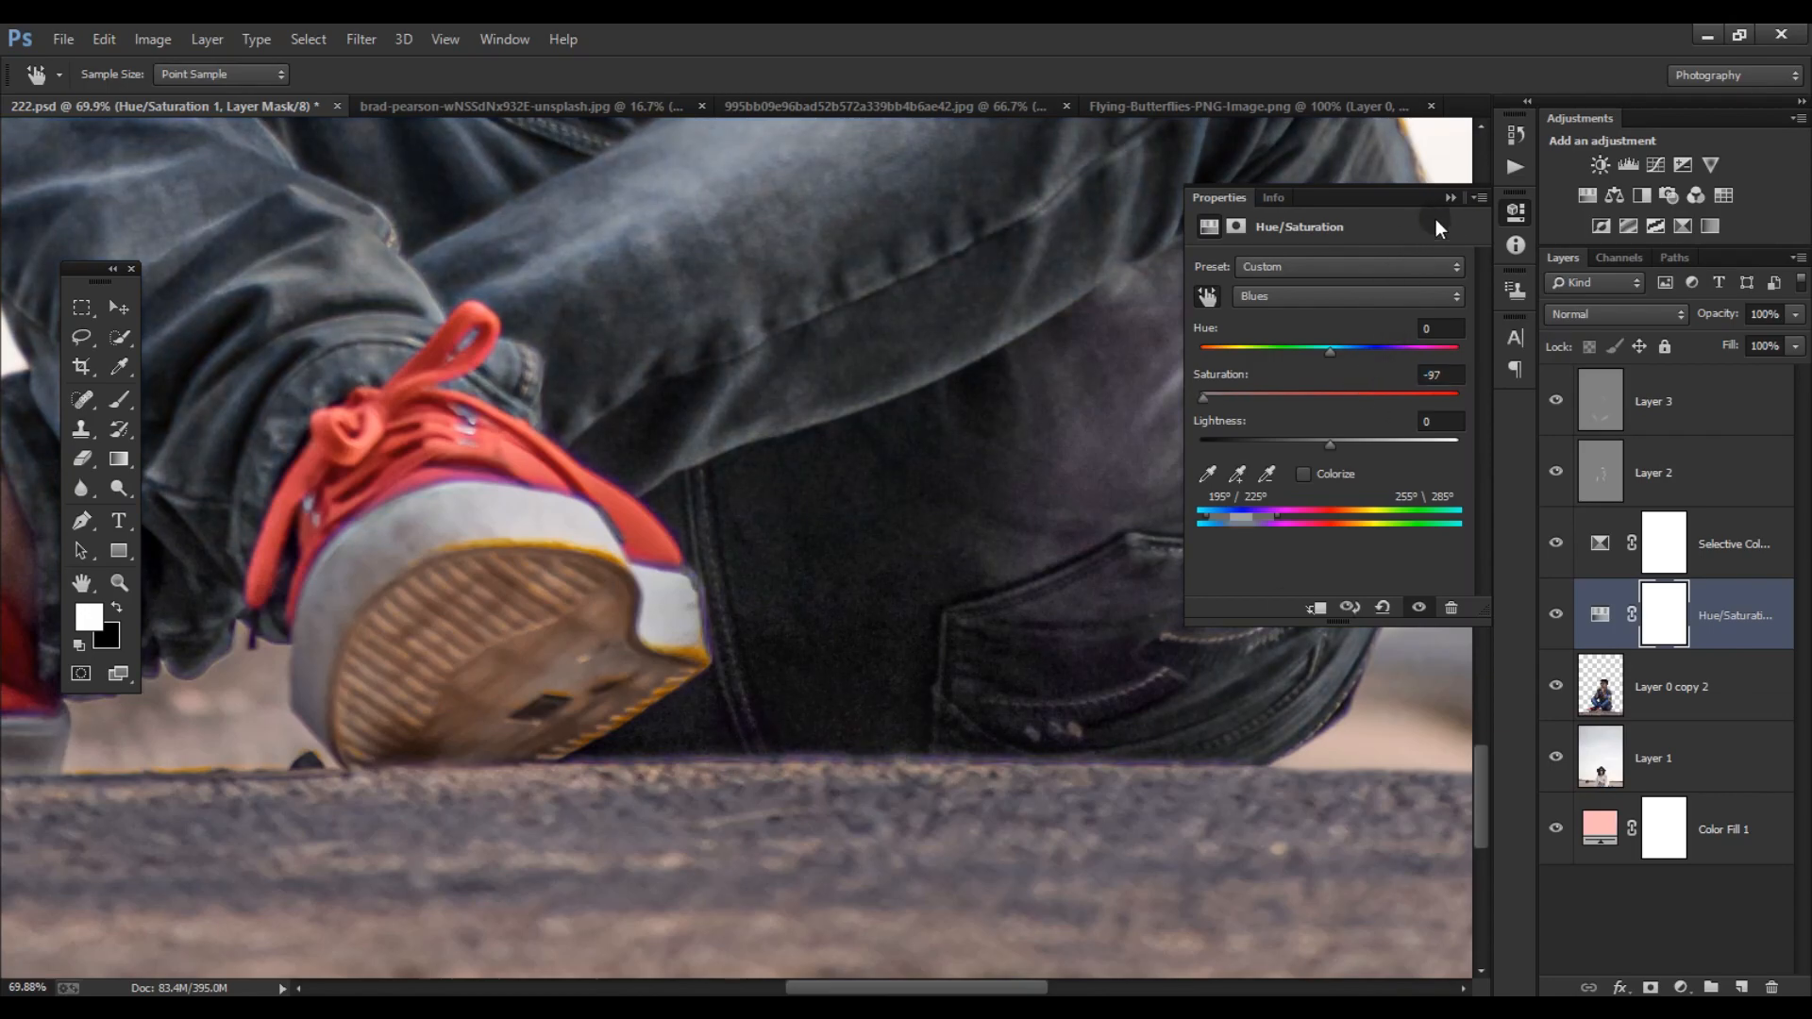
left_click(1451, 197)
- Invert the Hue/Saturation mask and paint white along the purple fringe where the jeans meet the ground
key("ctrl+i")
key("b")
scroll(463, 763, "up", 3, "alt")
left_click_drag(849, 764, 1074, 782)
scroll(1074, 782, "down", 3, "alt")
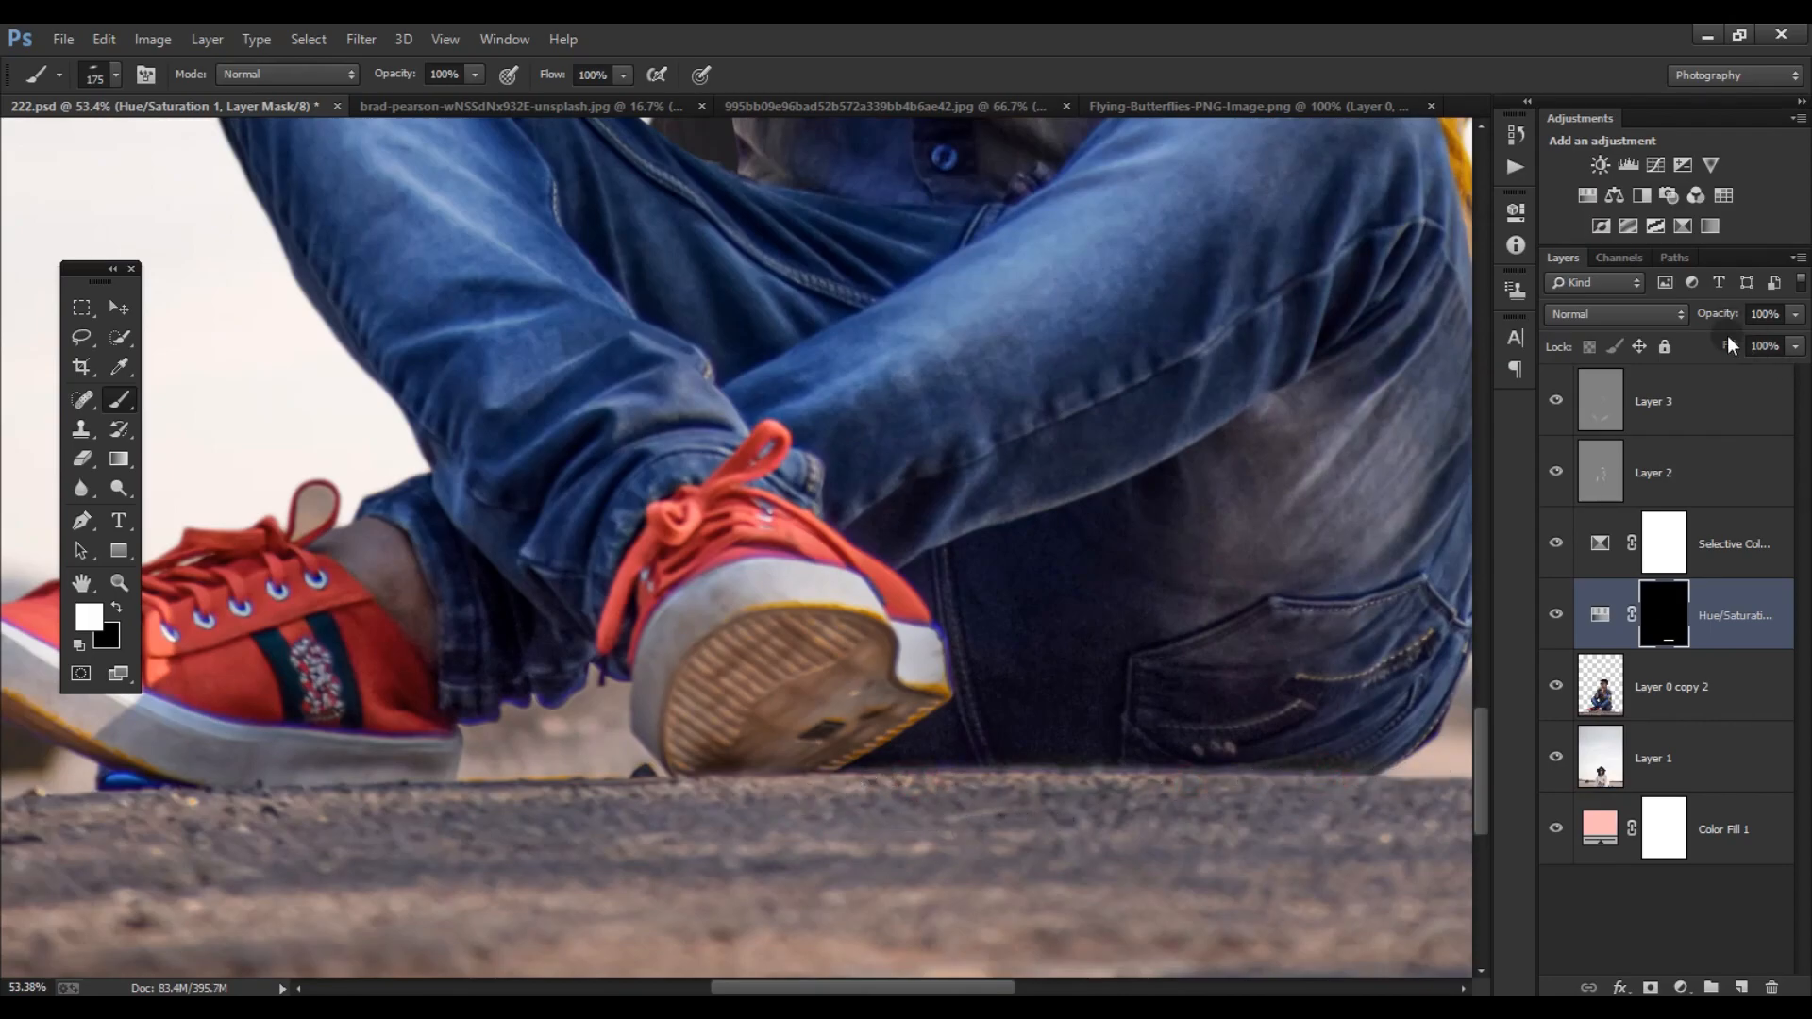
- Set the Hue/Saturation layer's fill to 70% and paint its mask along the fringe under the jeans cuff
left_click_drag(1692, 359, 1695, 359)
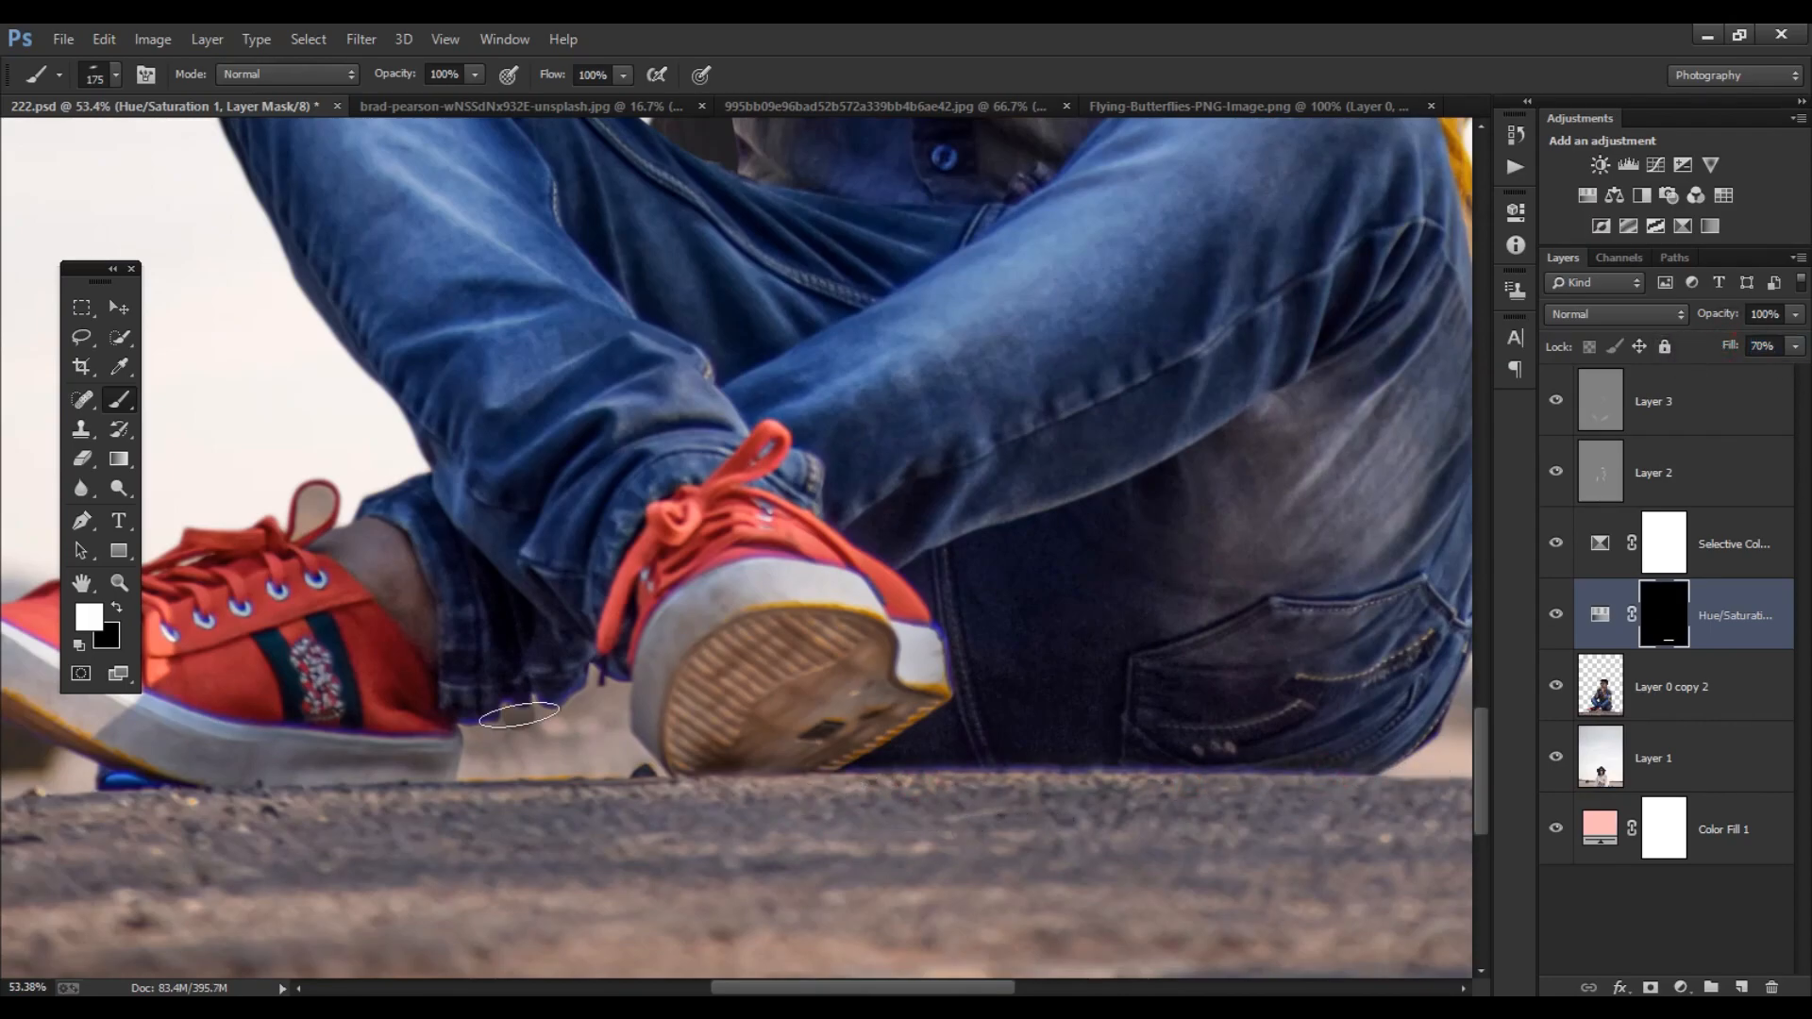
left_click_drag(504, 722, 507, 750)
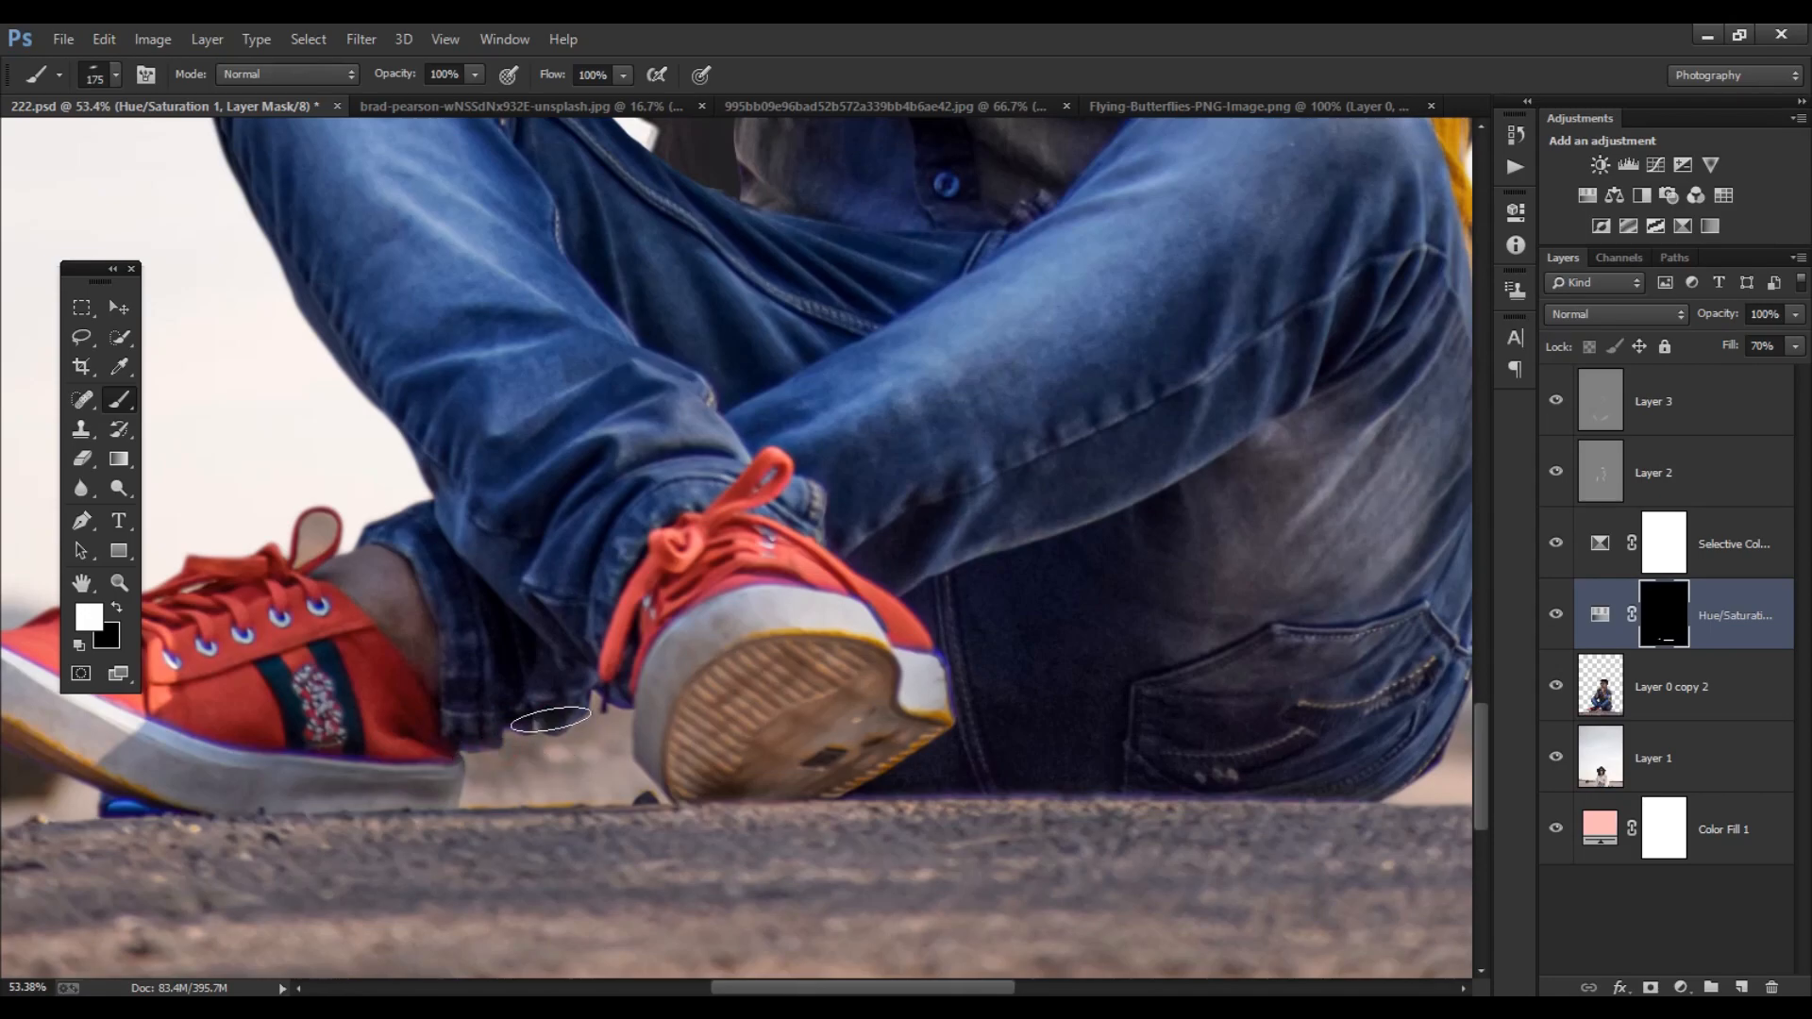
scroll(682, 797, "down", 2, "alt")
- Trace the leftover background between the shoes on Layer 0 copy 2 with the Pen tool, delete it as a selection, and deselect
left_click(1557, 758)
left_click(1557, 759)
left_click(1557, 759)
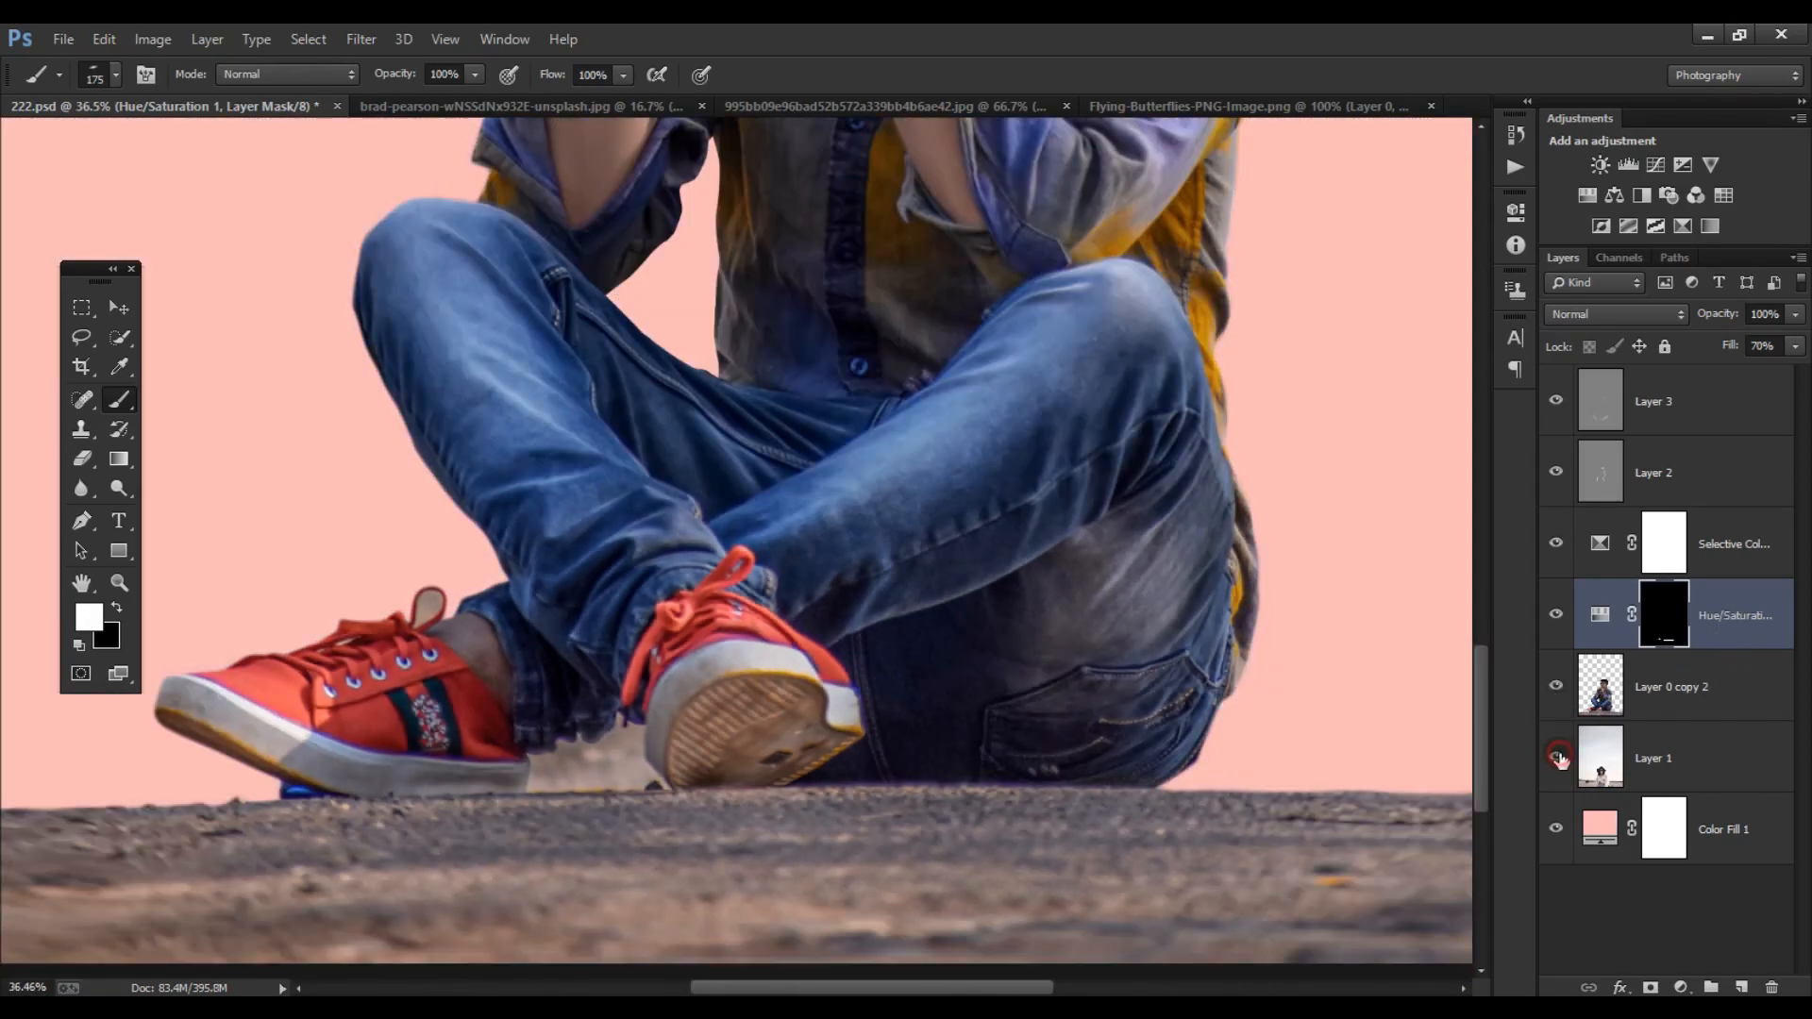
left_click(1557, 759)
left_click(1692, 687)
left_click(83, 515)
scroll(526, 819, "up", 4, "alt")
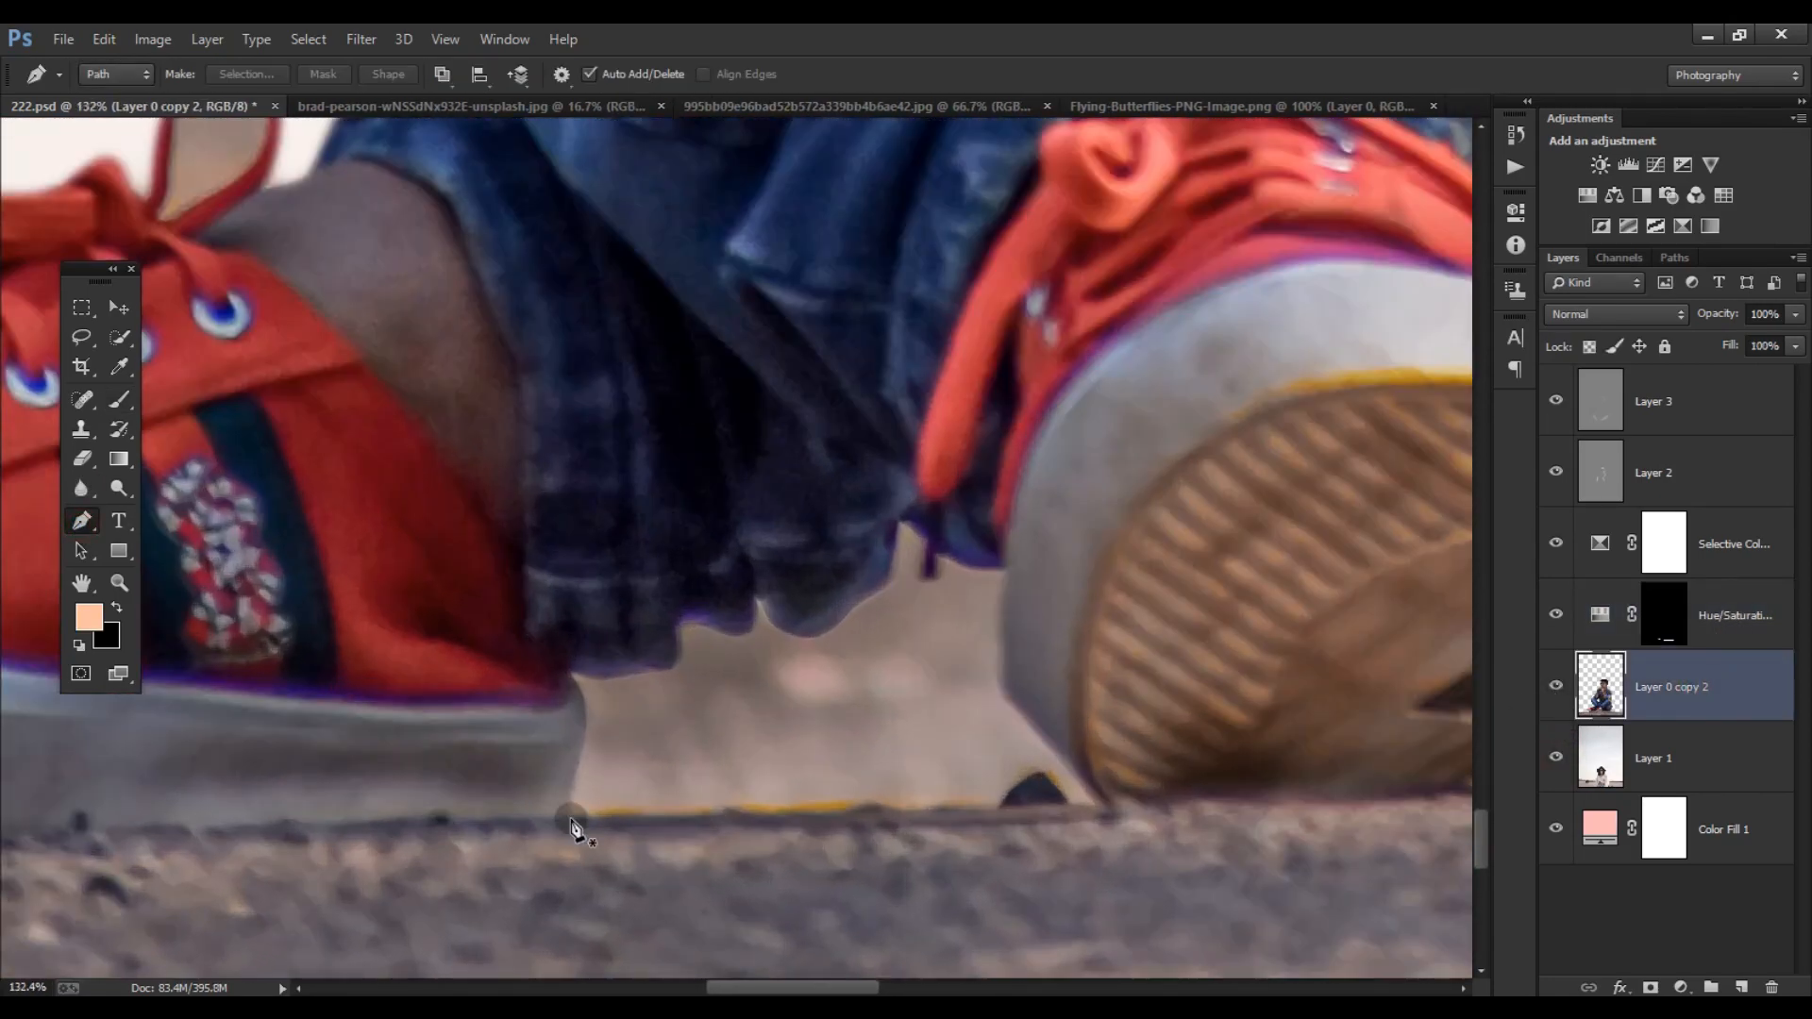
left_click(566, 818)
left_click(564, 676)
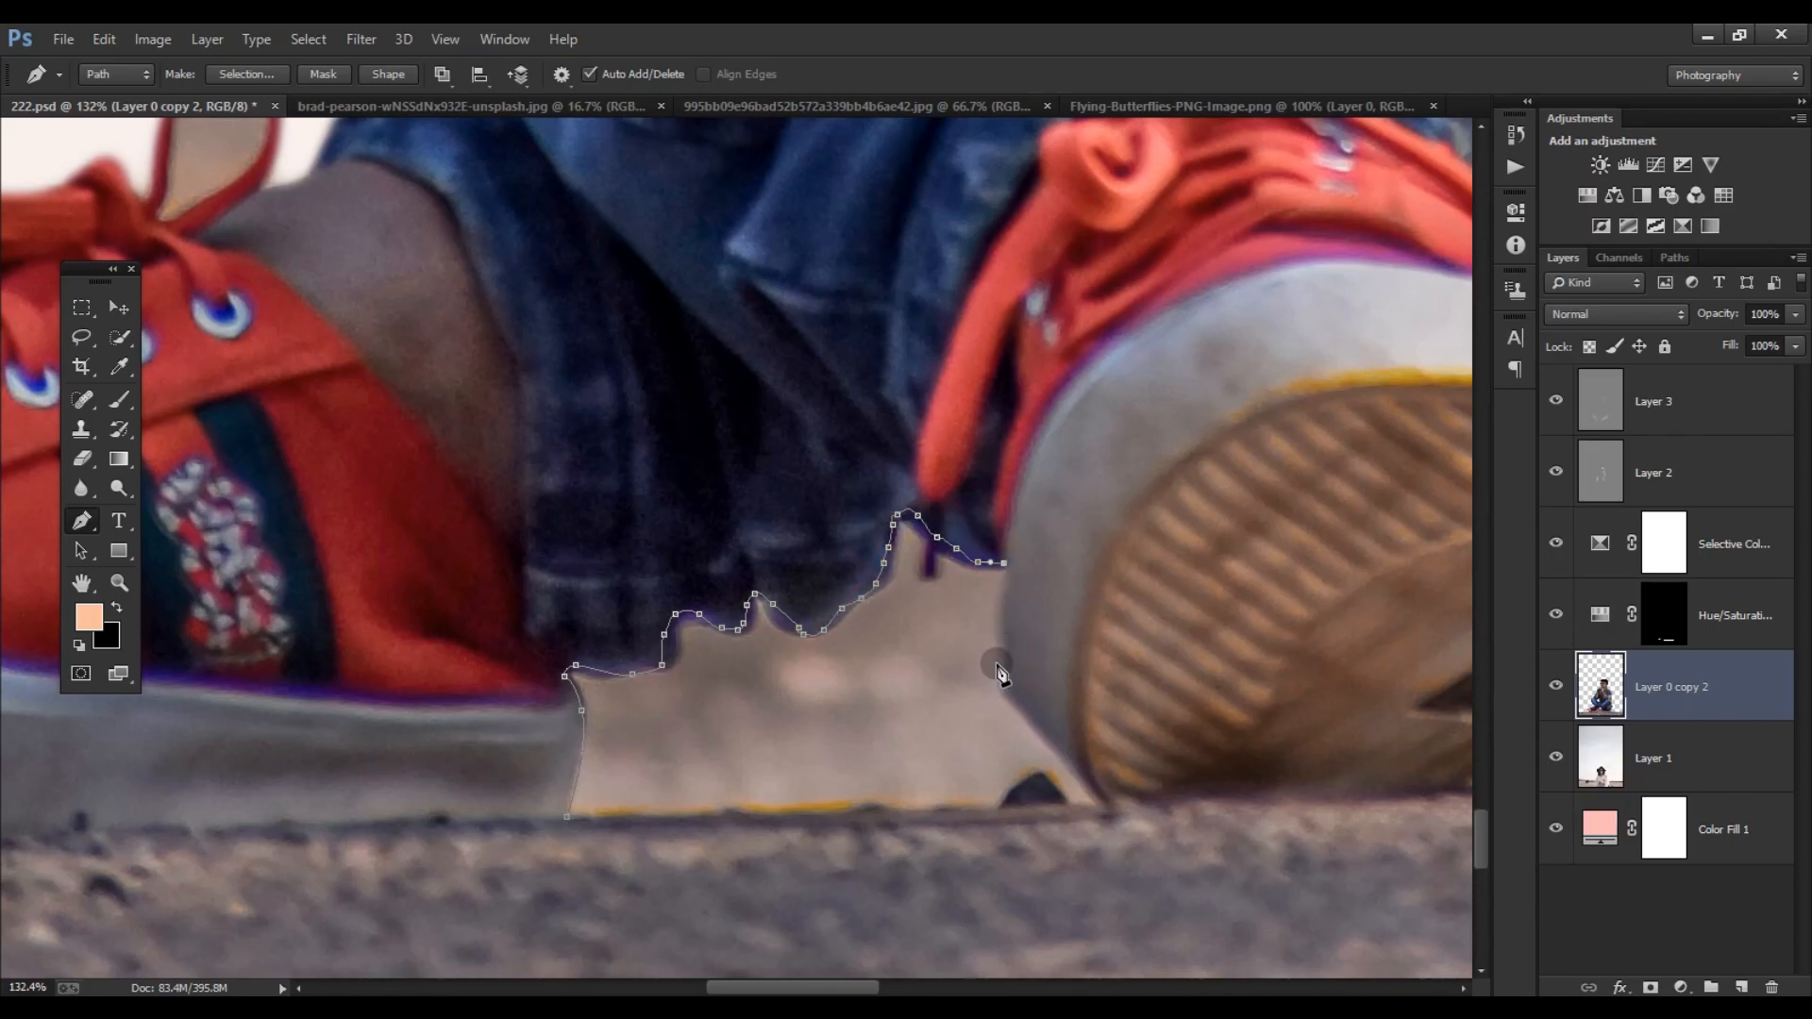
left_click(1016, 707)
left_click(568, 819)
key("ctrl+Return")
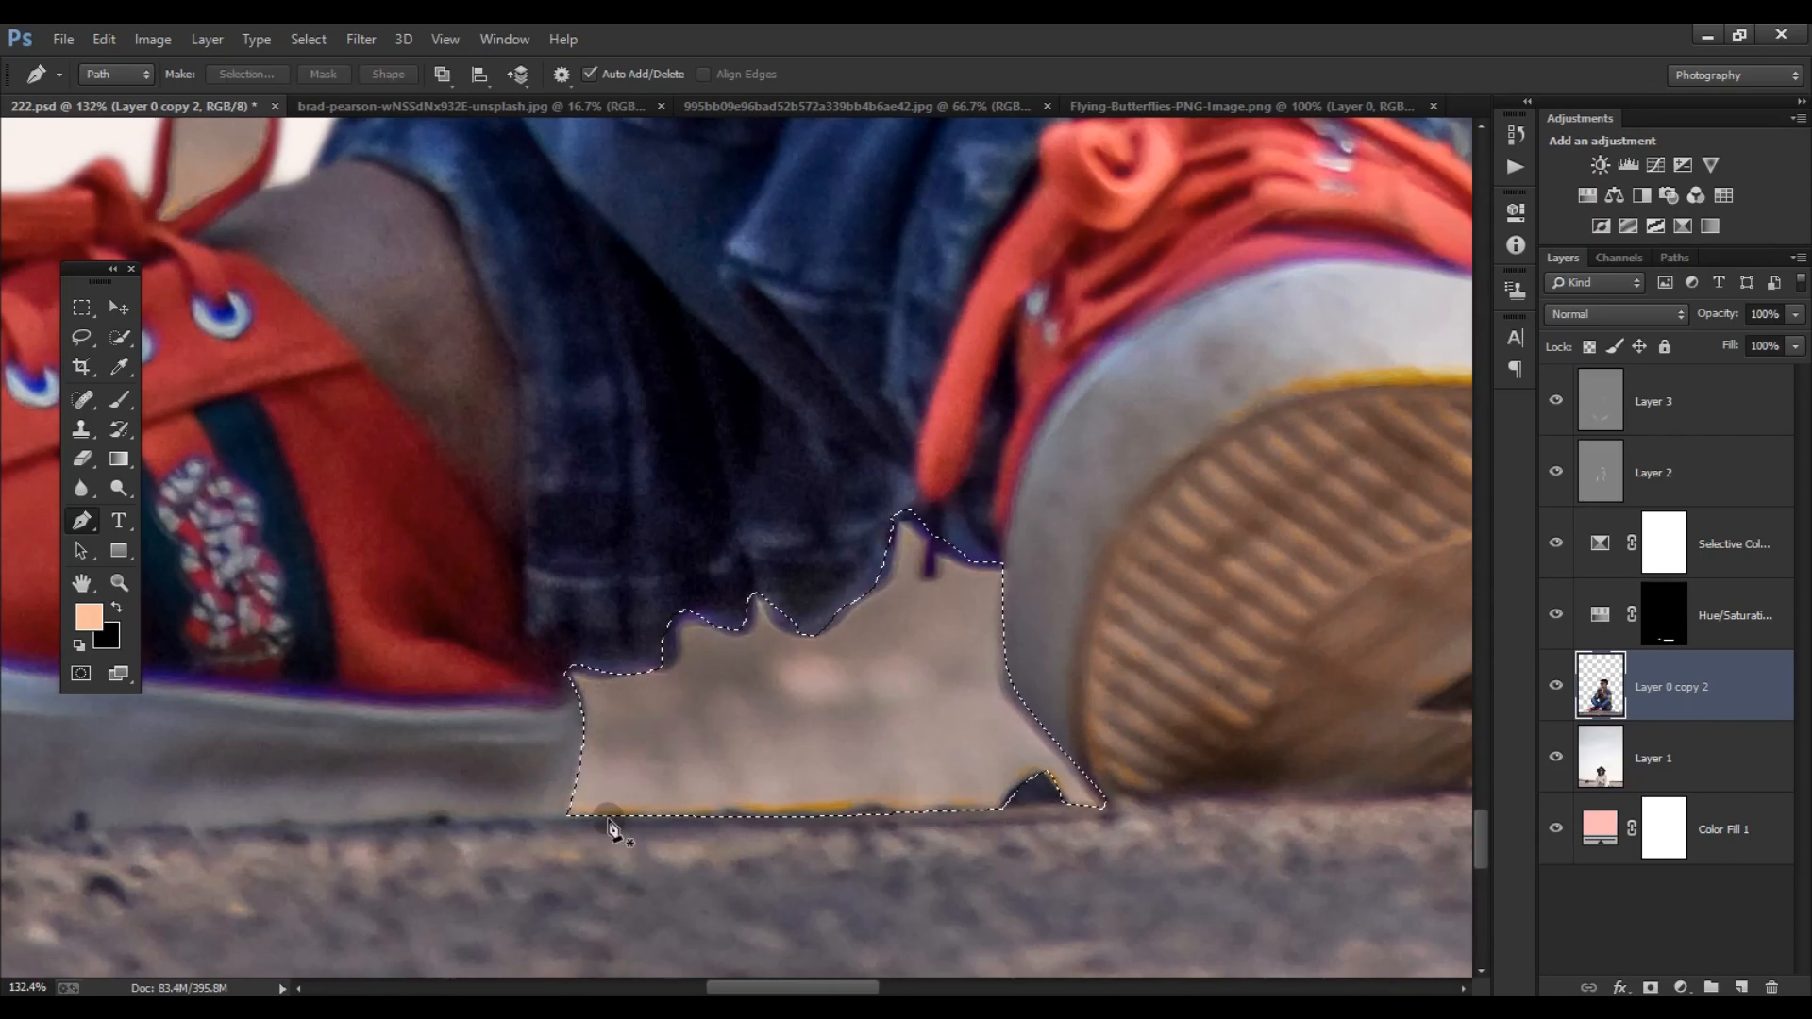
key("Delete")
scroll(743, 696, "down", 6)
key("ctrl+d")
scroll(743, 696, "down", 5)
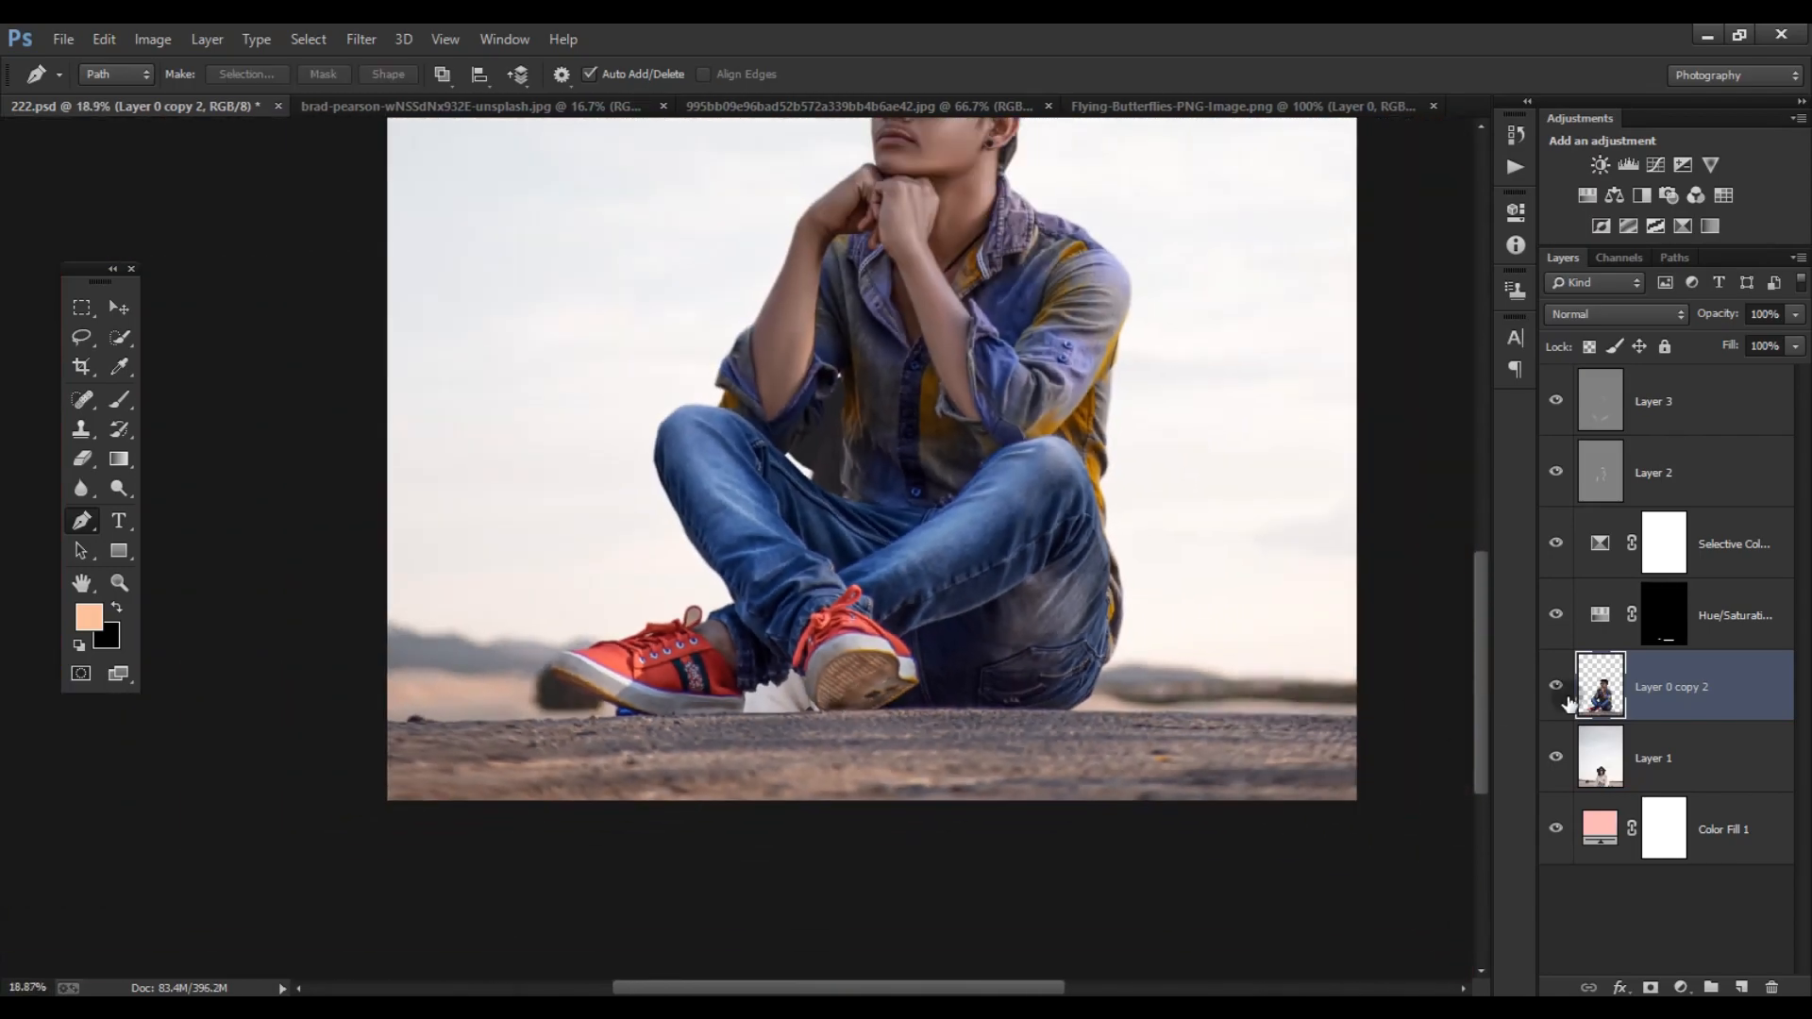
- Clone clean sky over the patch between the shoes on Layer 1 with the Clone Stamp
left_click(1555, 760)
left_click(1555, 761)
left_click(1665, 766)
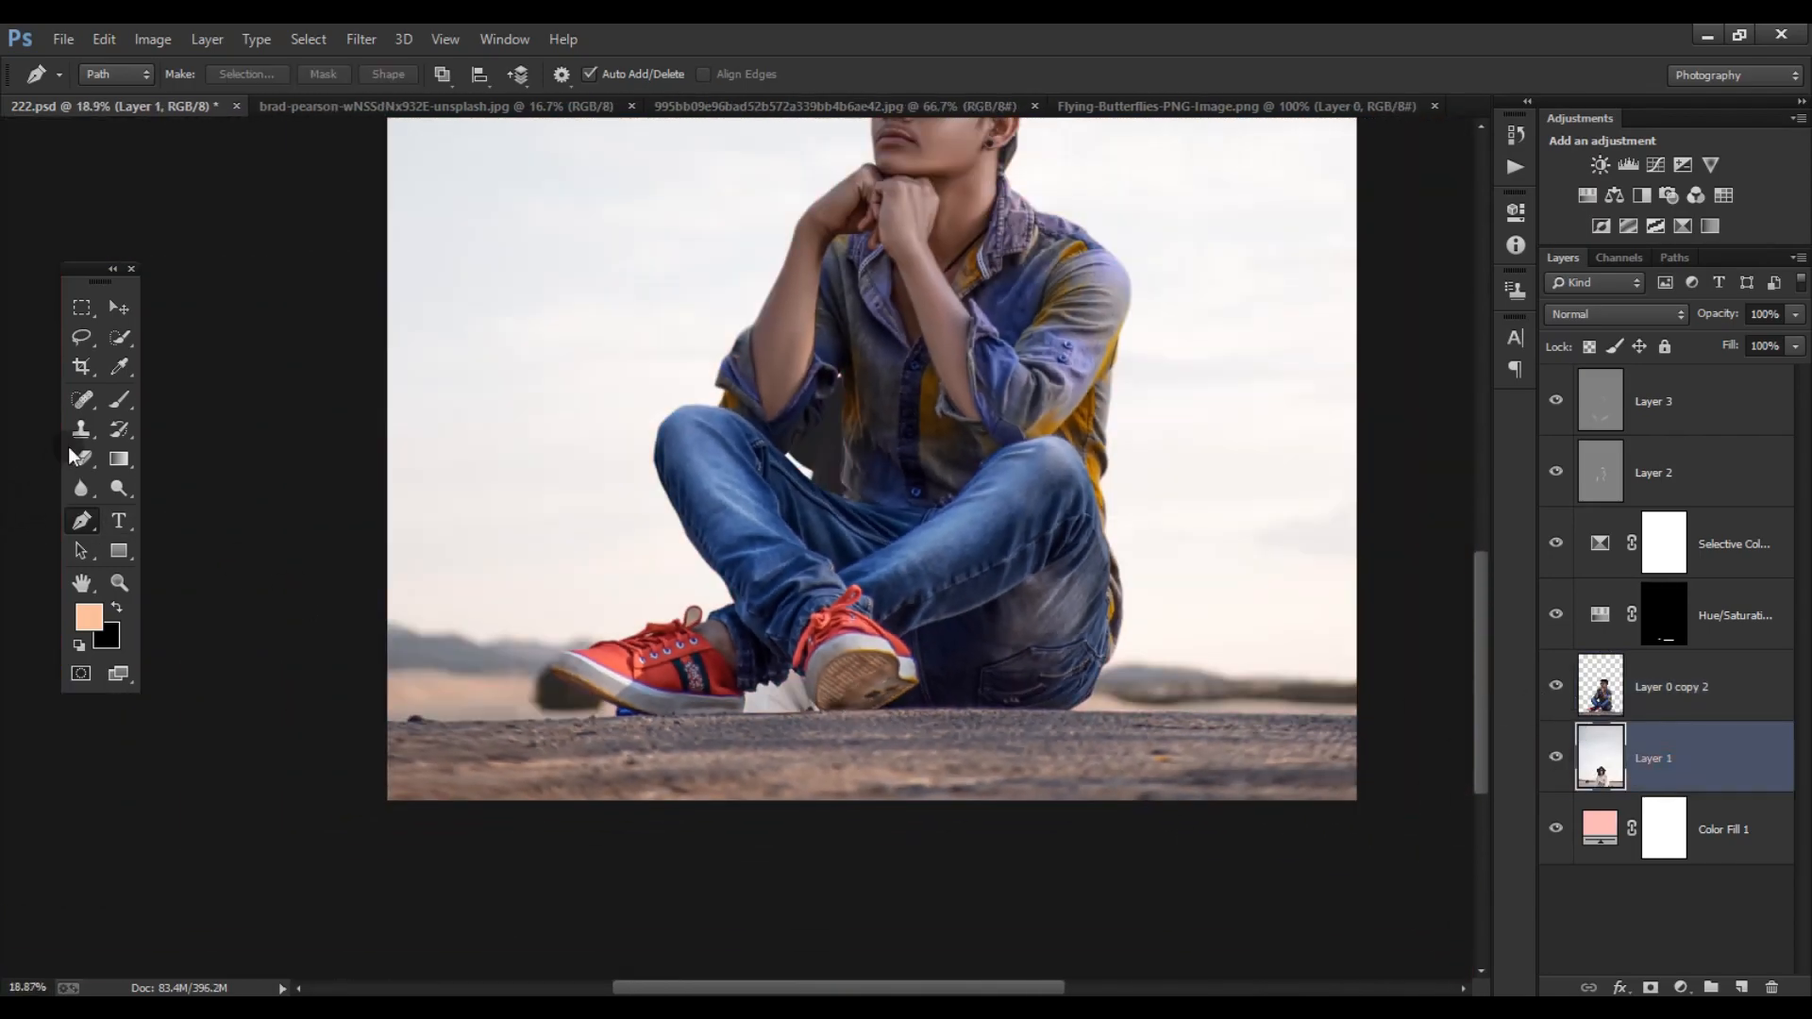
left_click(81, 430)
left_click(686, 570, "alt")
left_click(781, 681)
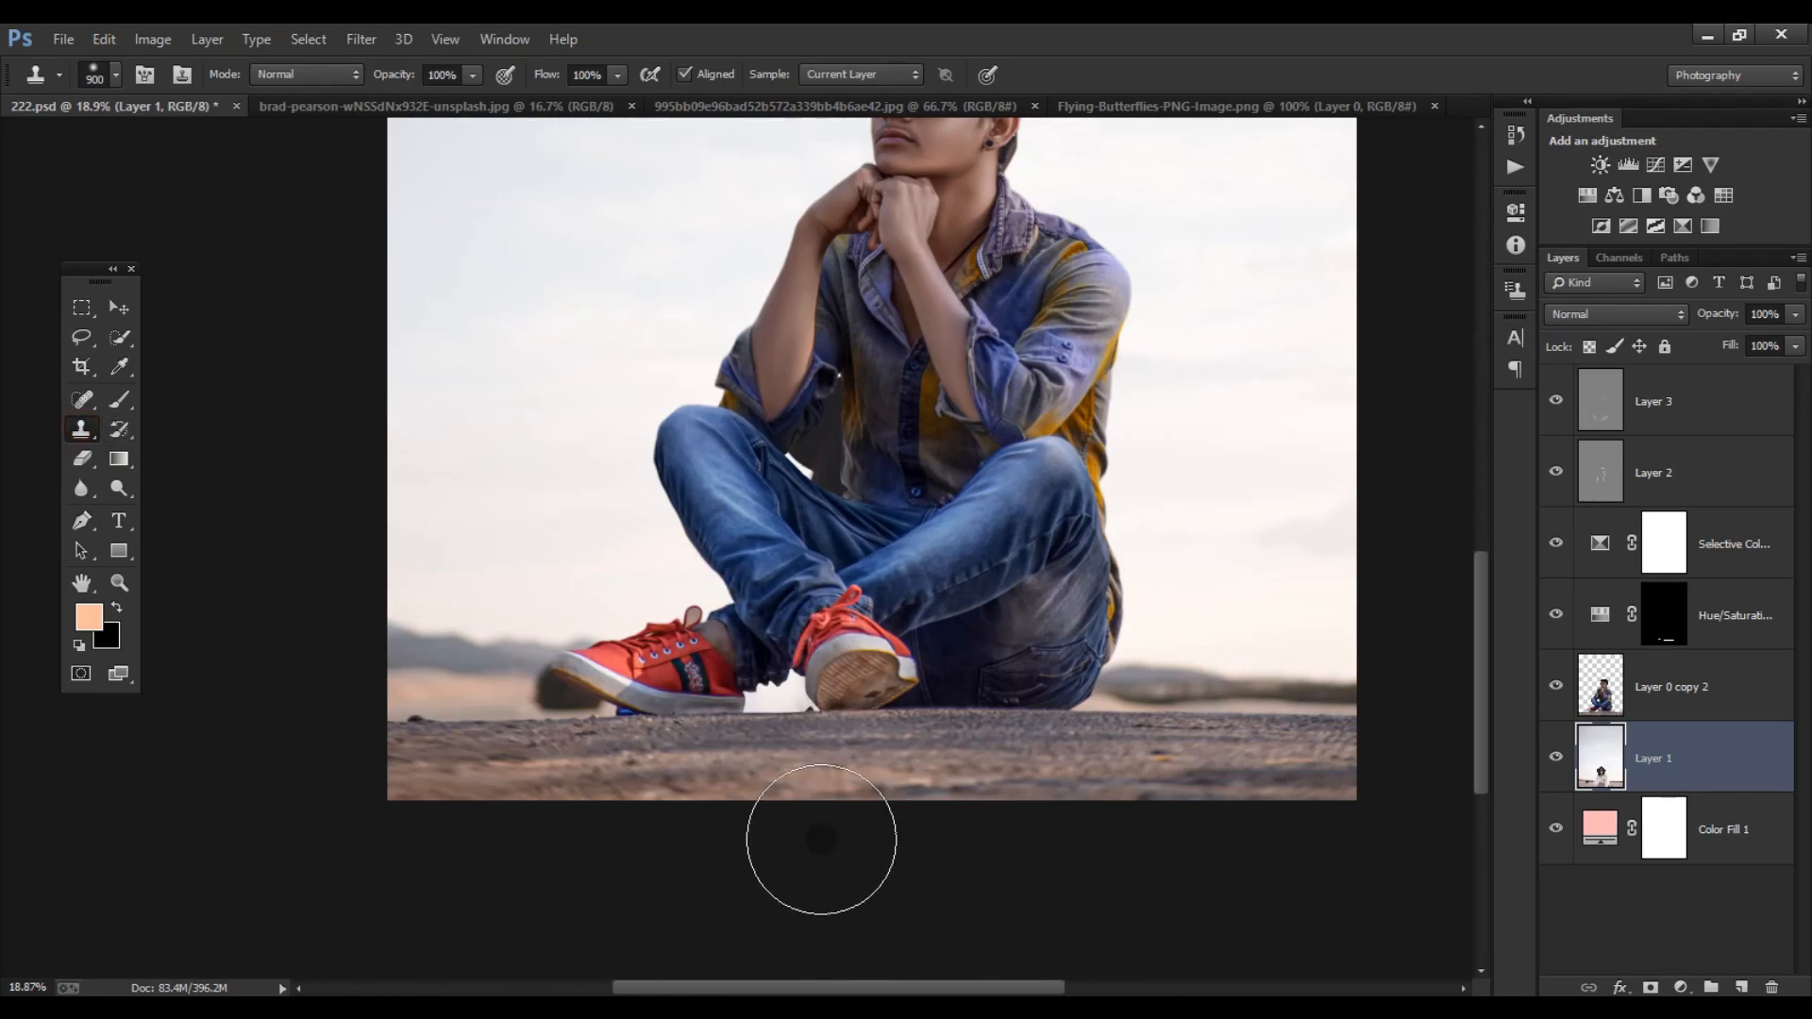
- Clone clean background over the blue remnant beneath the front shoe's sole on Layer 1 with the Clone Stamp
left_click(604, 706, "alt")
left_click(777, 688)
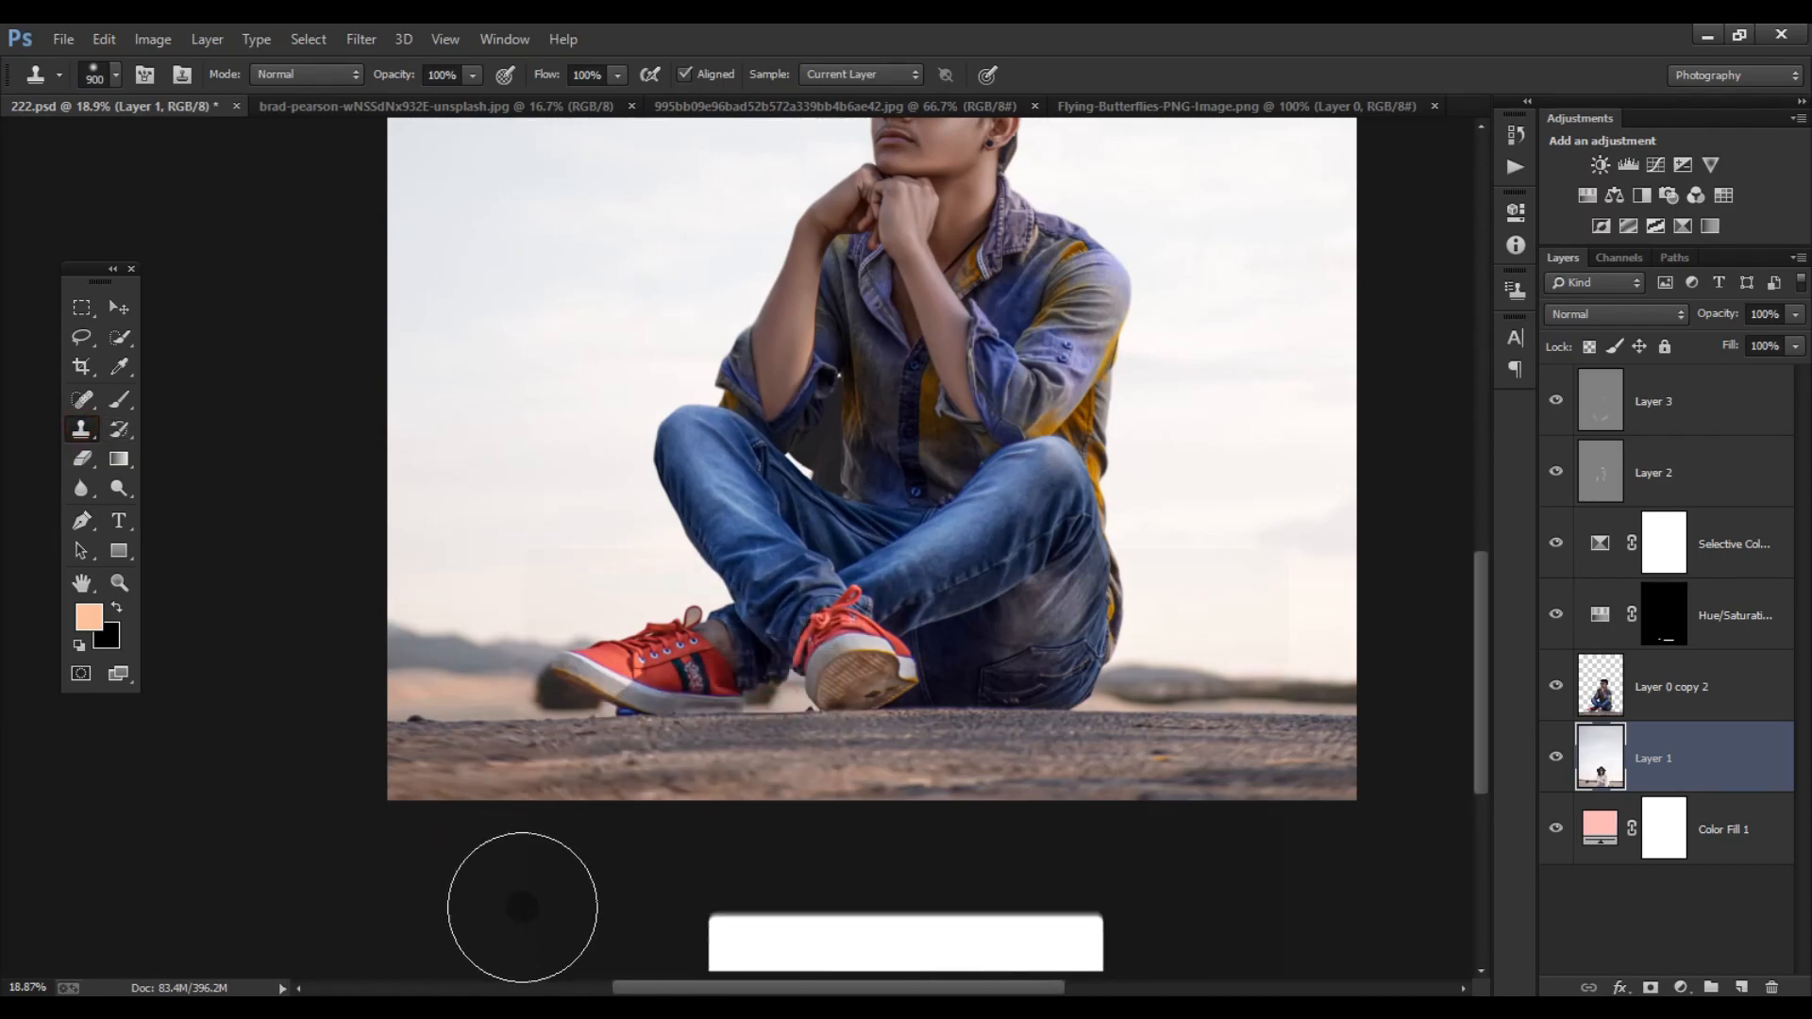
scroll(504, 883, "down", 4)
scroll(699, 745, "up", 2)
scroll(708, 652, "down", 1)
scroll(748, 574, "up", 10)
key("[")
key("[")
key("[")
key("[")
key("[")
key("[")
key("[")
key("[")
key("[")
key("[")
key("[")
key("[")
key("[")
scroll(779, 602, "down", 9)
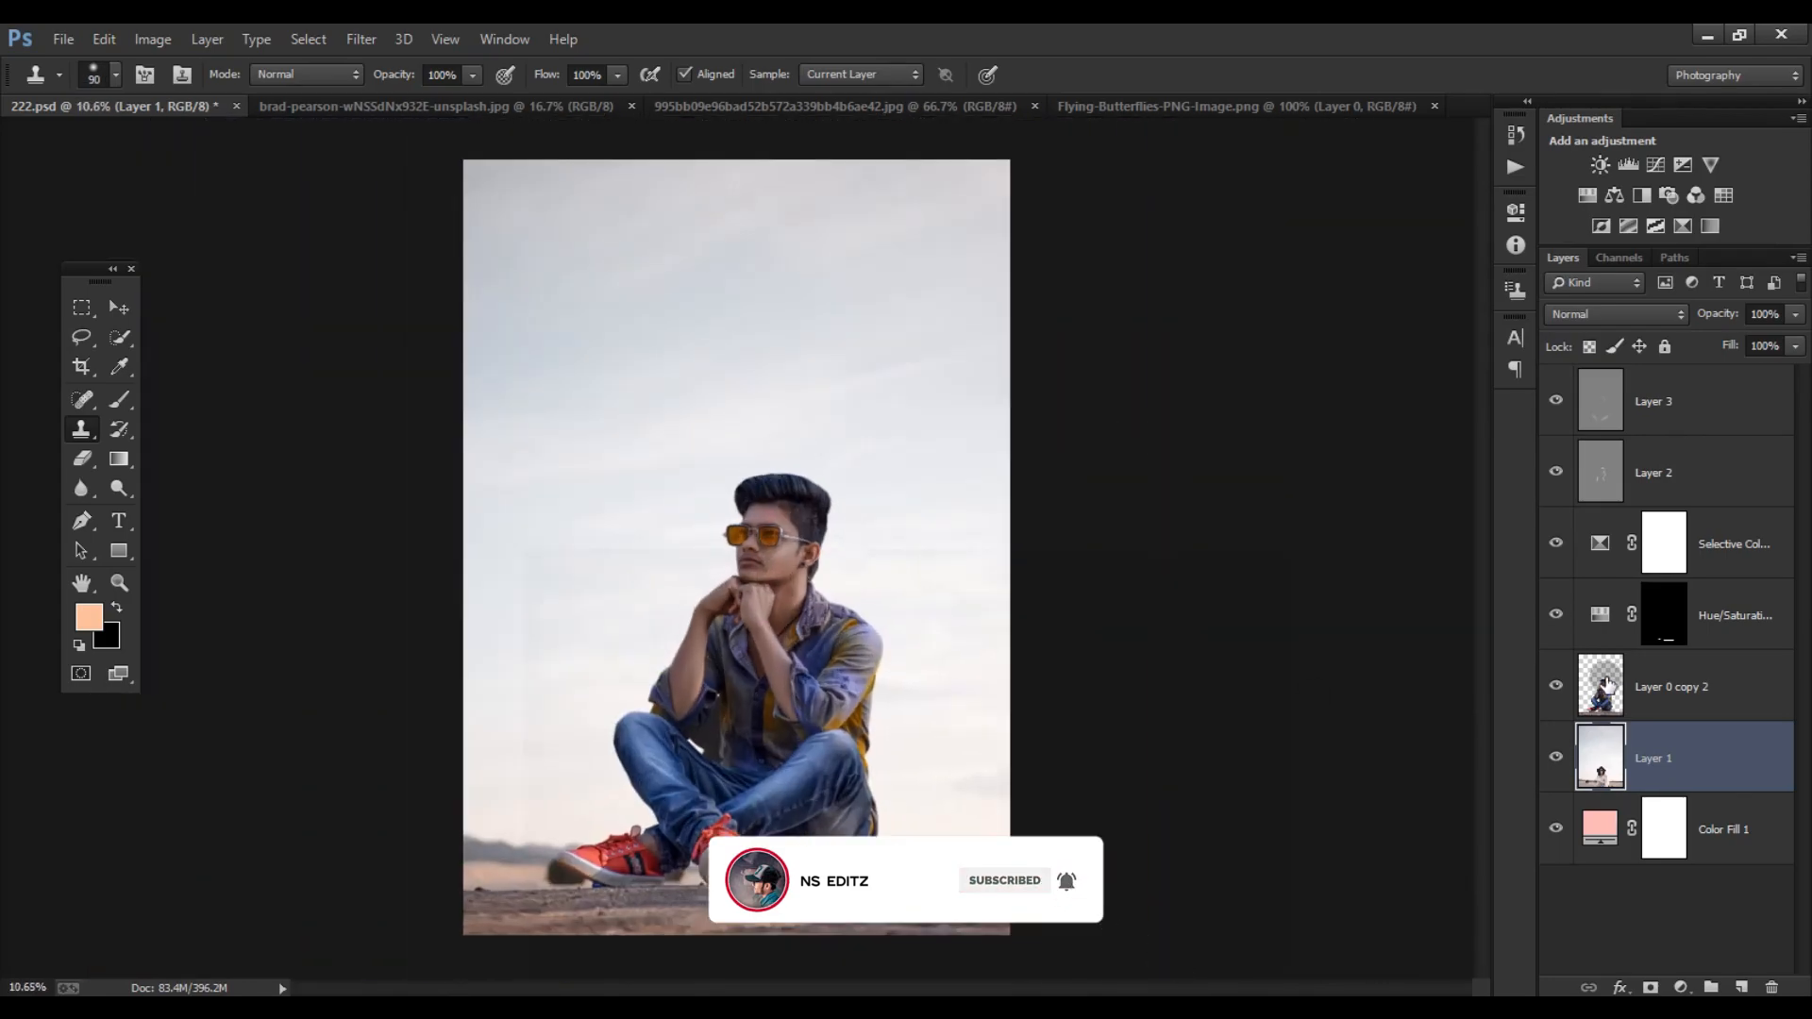
scroll(982, 609, "down", 1)
- Add a new layer above the Selective Color layer and rotate the flat brush tip to nearly vertical
left_click(1720, 703)
left_click(1738, 540)
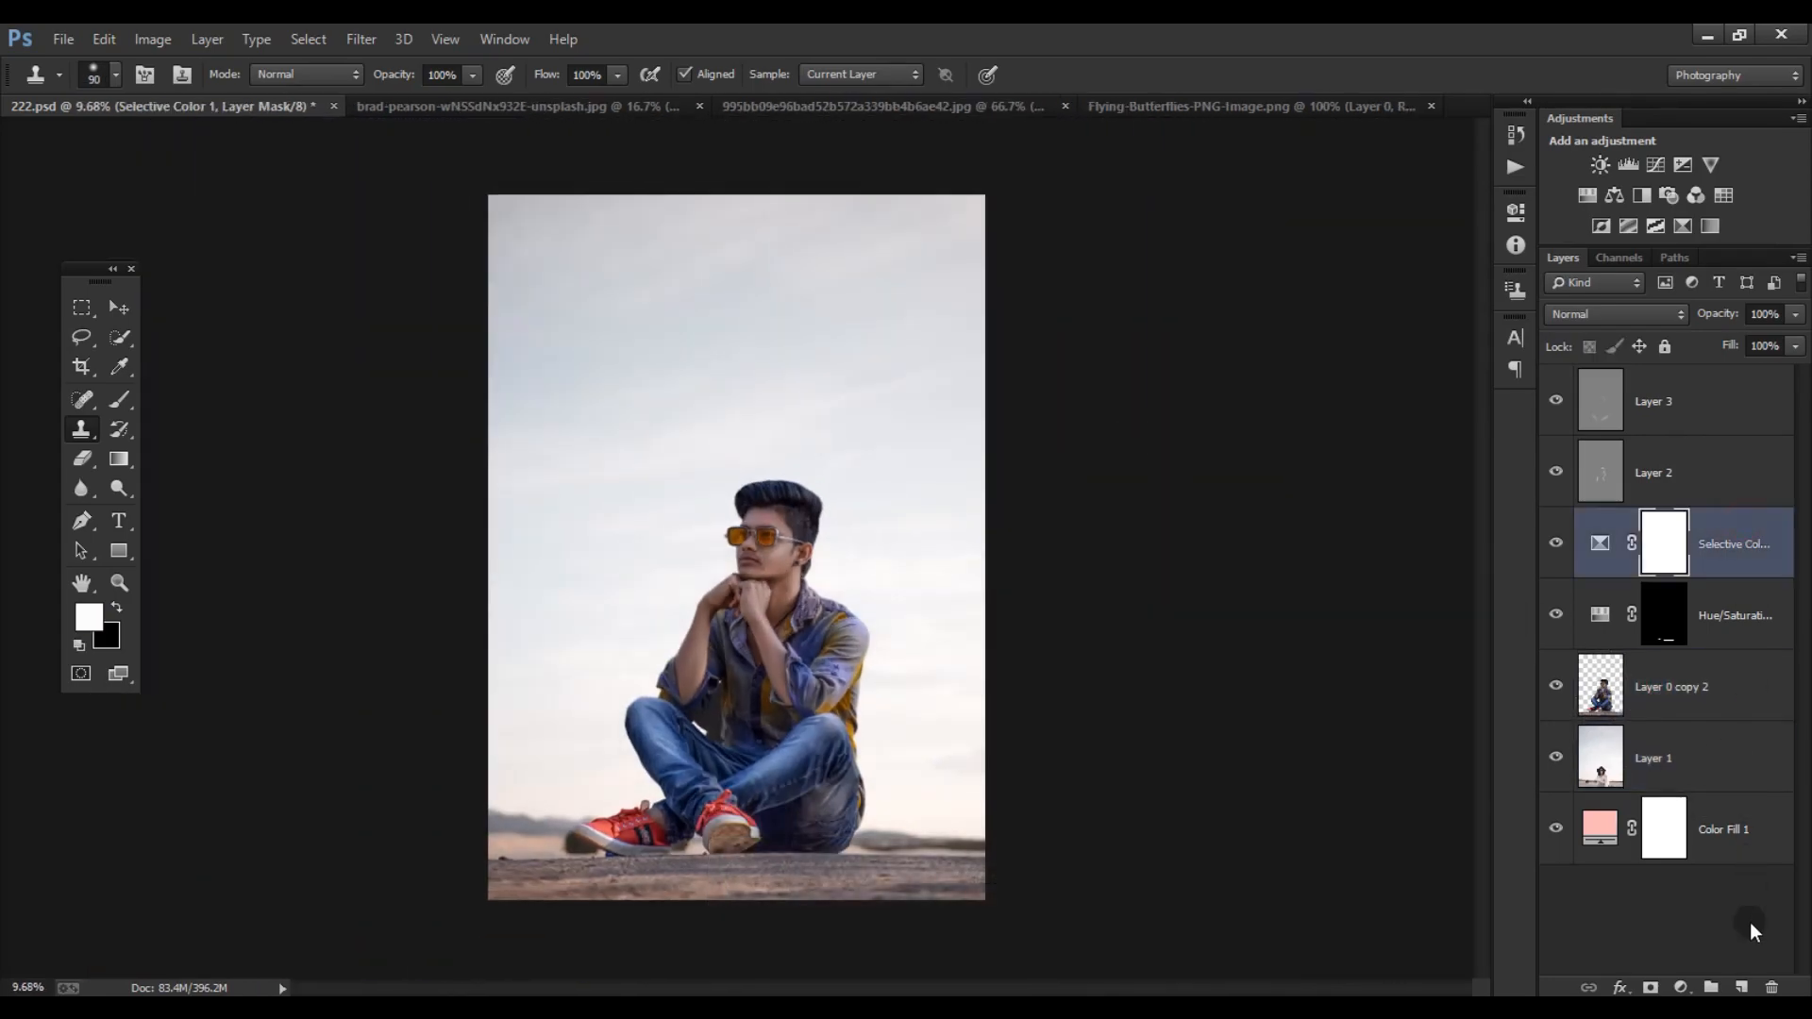
left_click(1741, 987)
key("b")
scroll(639, 619, "up", 10)
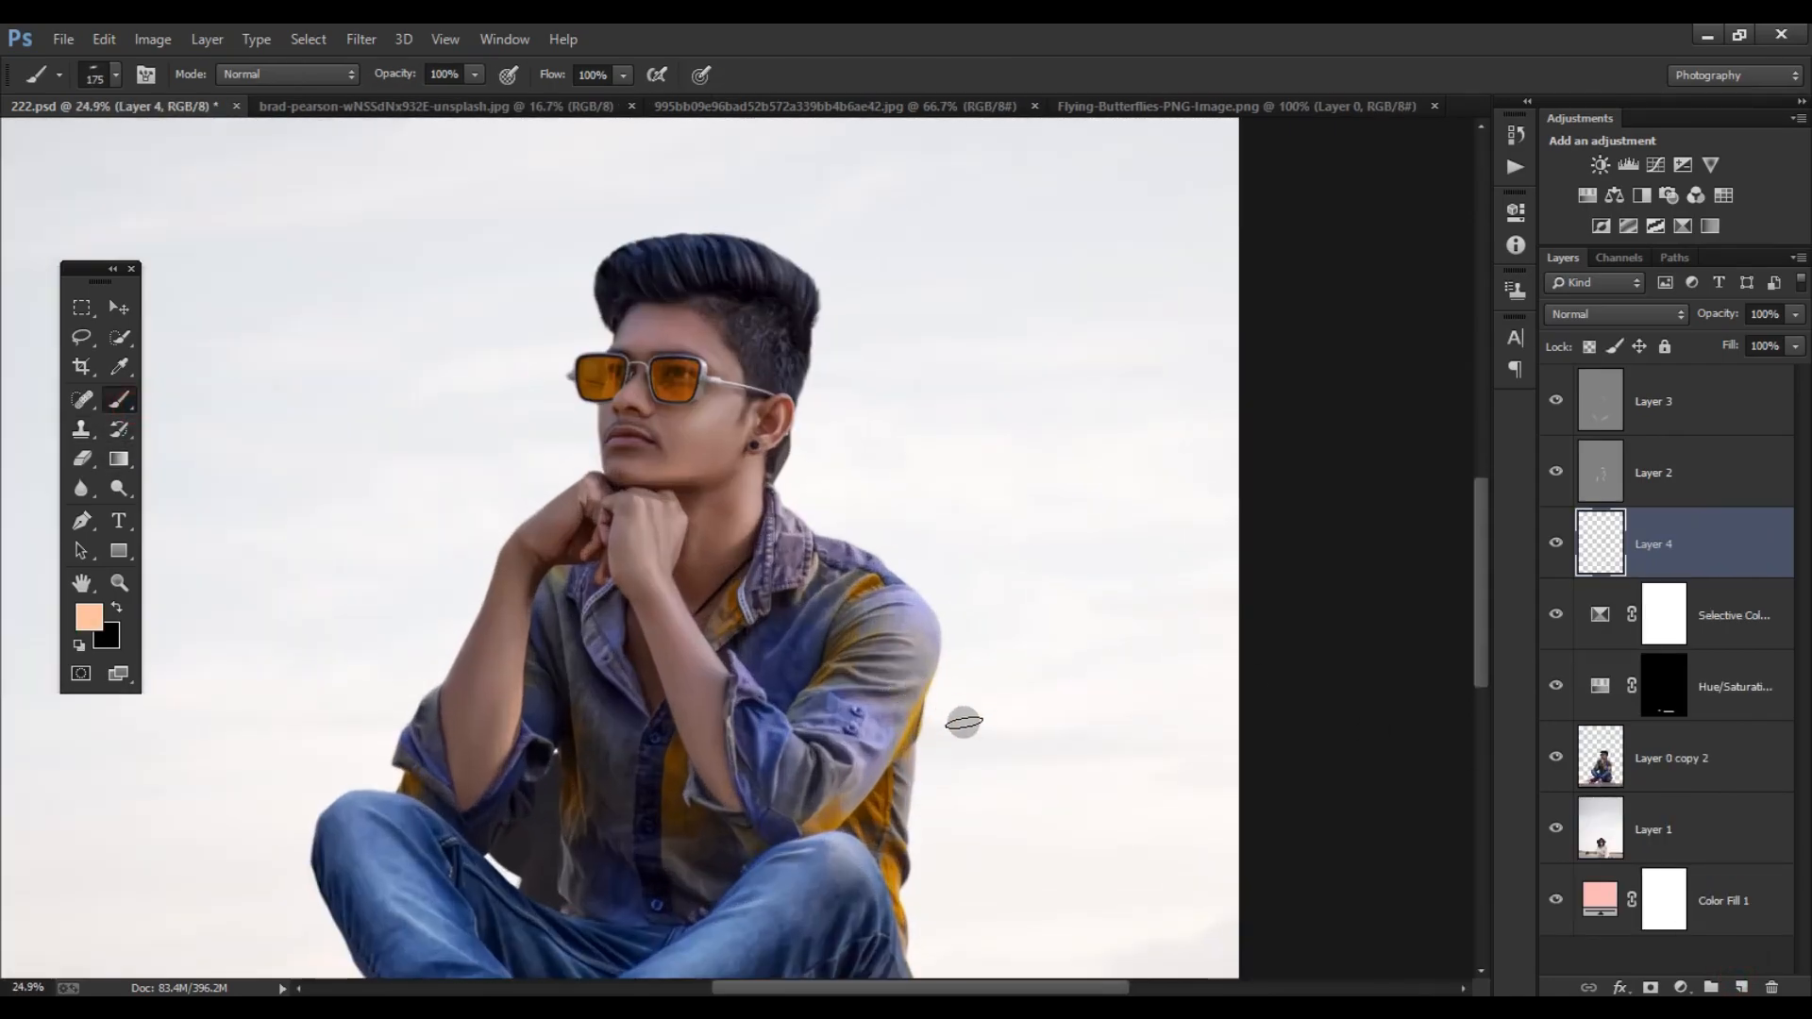
scroll(950, 713, "up", 4)
right_click(932, 722)
left_click_drag(938, 790, 938, 791)
left_click(1098, 28)
- Set the foreground color to a light orange and switch Layer 4 to Screen blending with an 85% fill
scroll(942, 659, "up", 5)
left_click_drag(805, 716, 781, 502)
left_click_drag(803, 783, 802, 408)
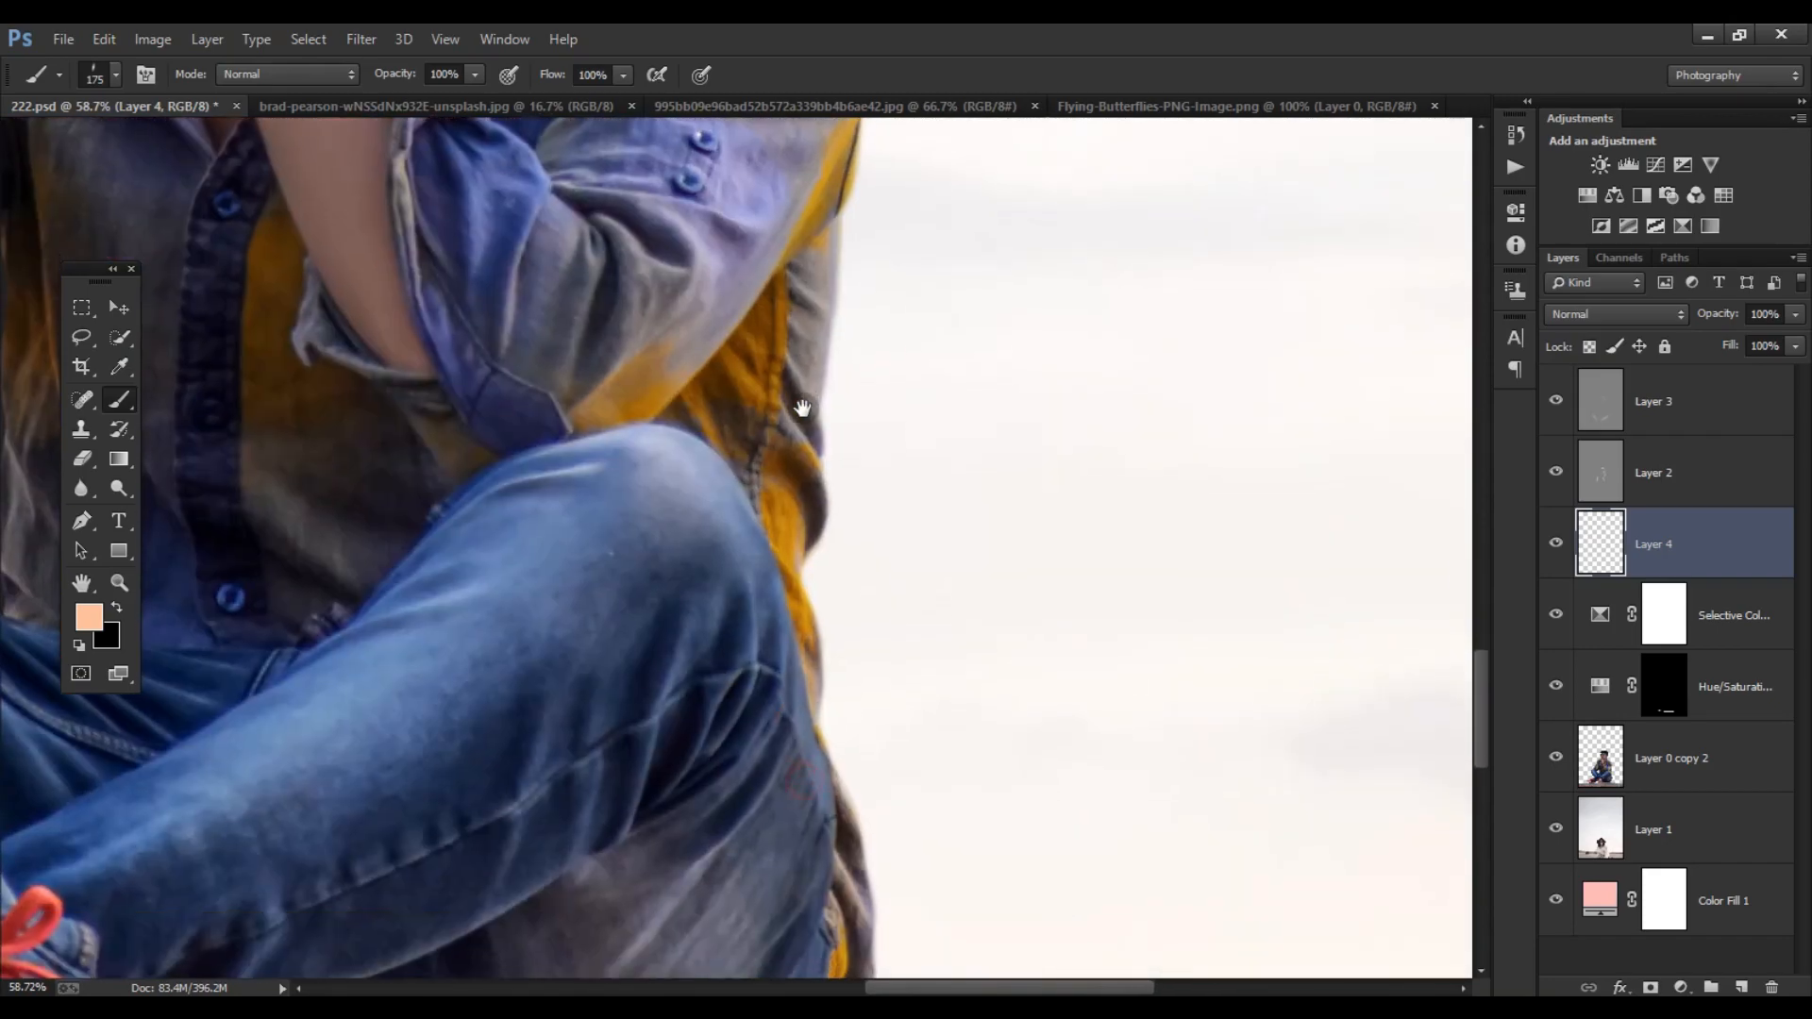
left_click_drag(901, 717, 826, 566)
left_click(92, 620)
mouse_move(1210, 498)
left_mouse_down()
mouse_move(1221, 521)
mouse_move(1231, 499)
left_mouse_up()
left_click(1602, 474)
key("b")
left_click(1595, 314)
left_click(1576, 508)
- Load Layer 0 copy 2's outline as a selection, paint a light-orange rim on Layer 4 along the back and shoulder with a 250 px brush, and deselect
left_click_drag(720, 829, 753, 685)
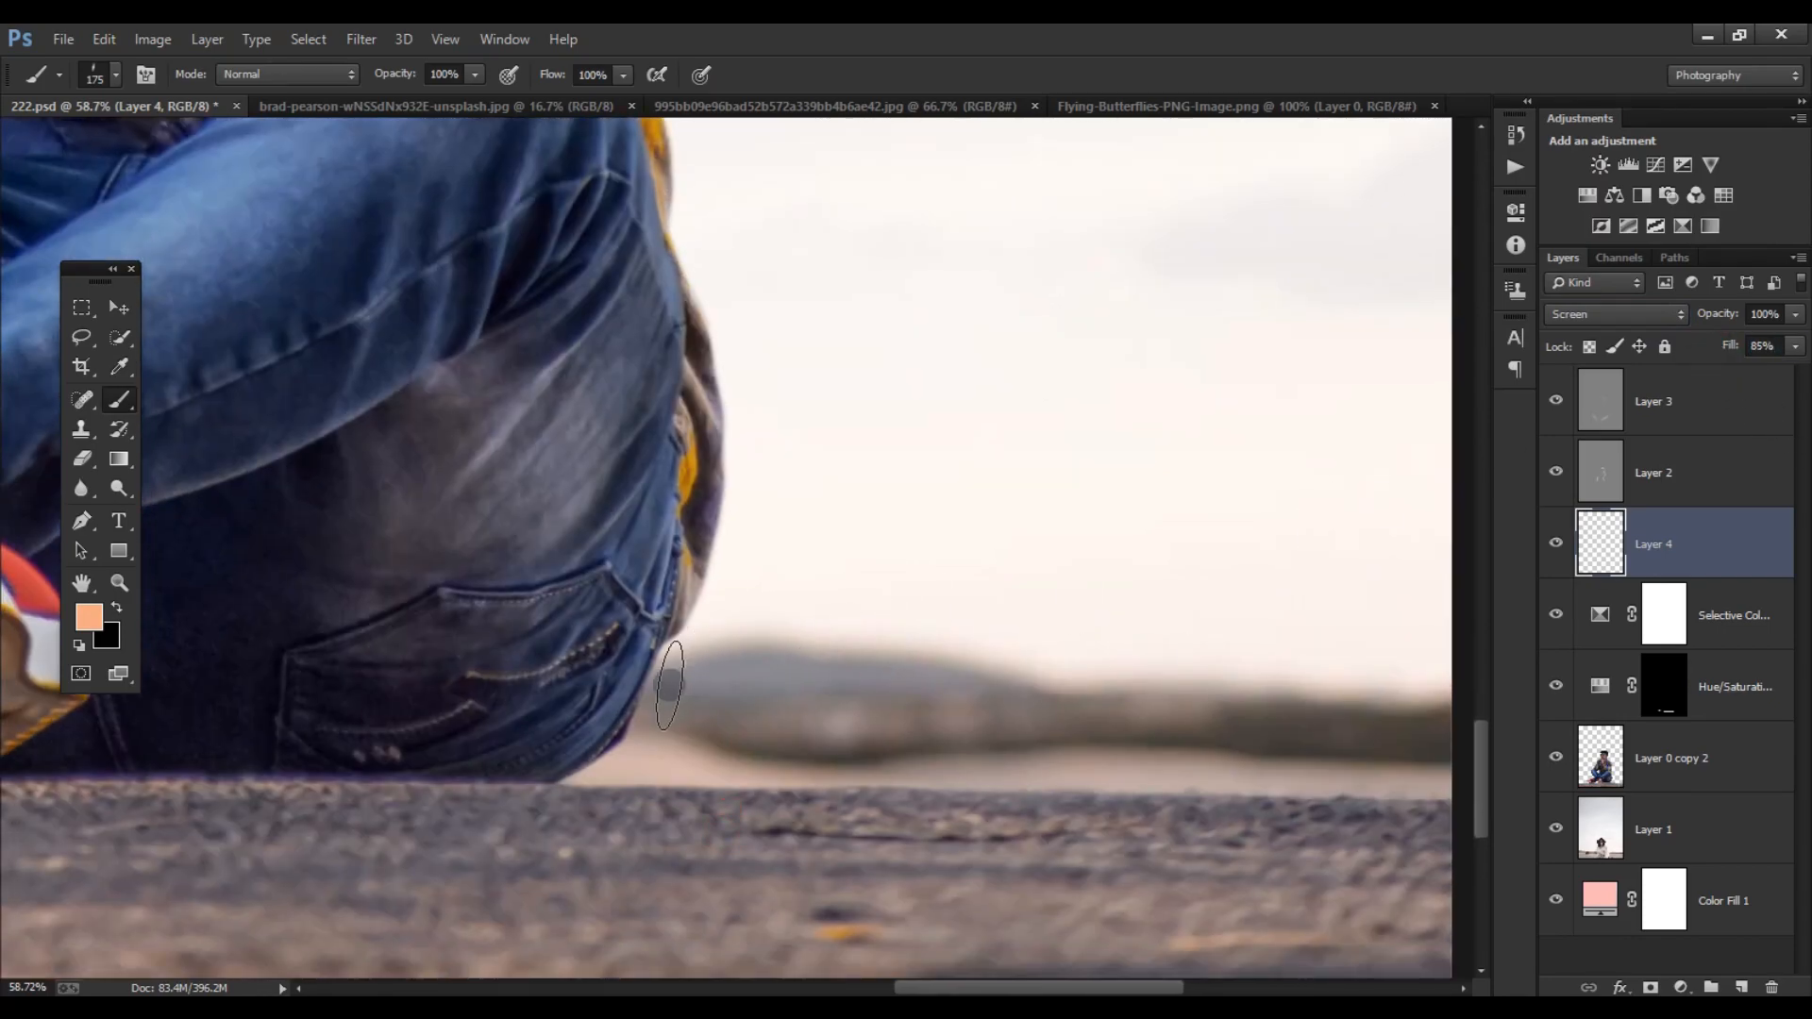
mouse_move(727, 557)
left_mouse_down()
mouse_move(757, 465)
mouse_move(783, 466)
mouse_move(717, 561)
left_mouse_up()
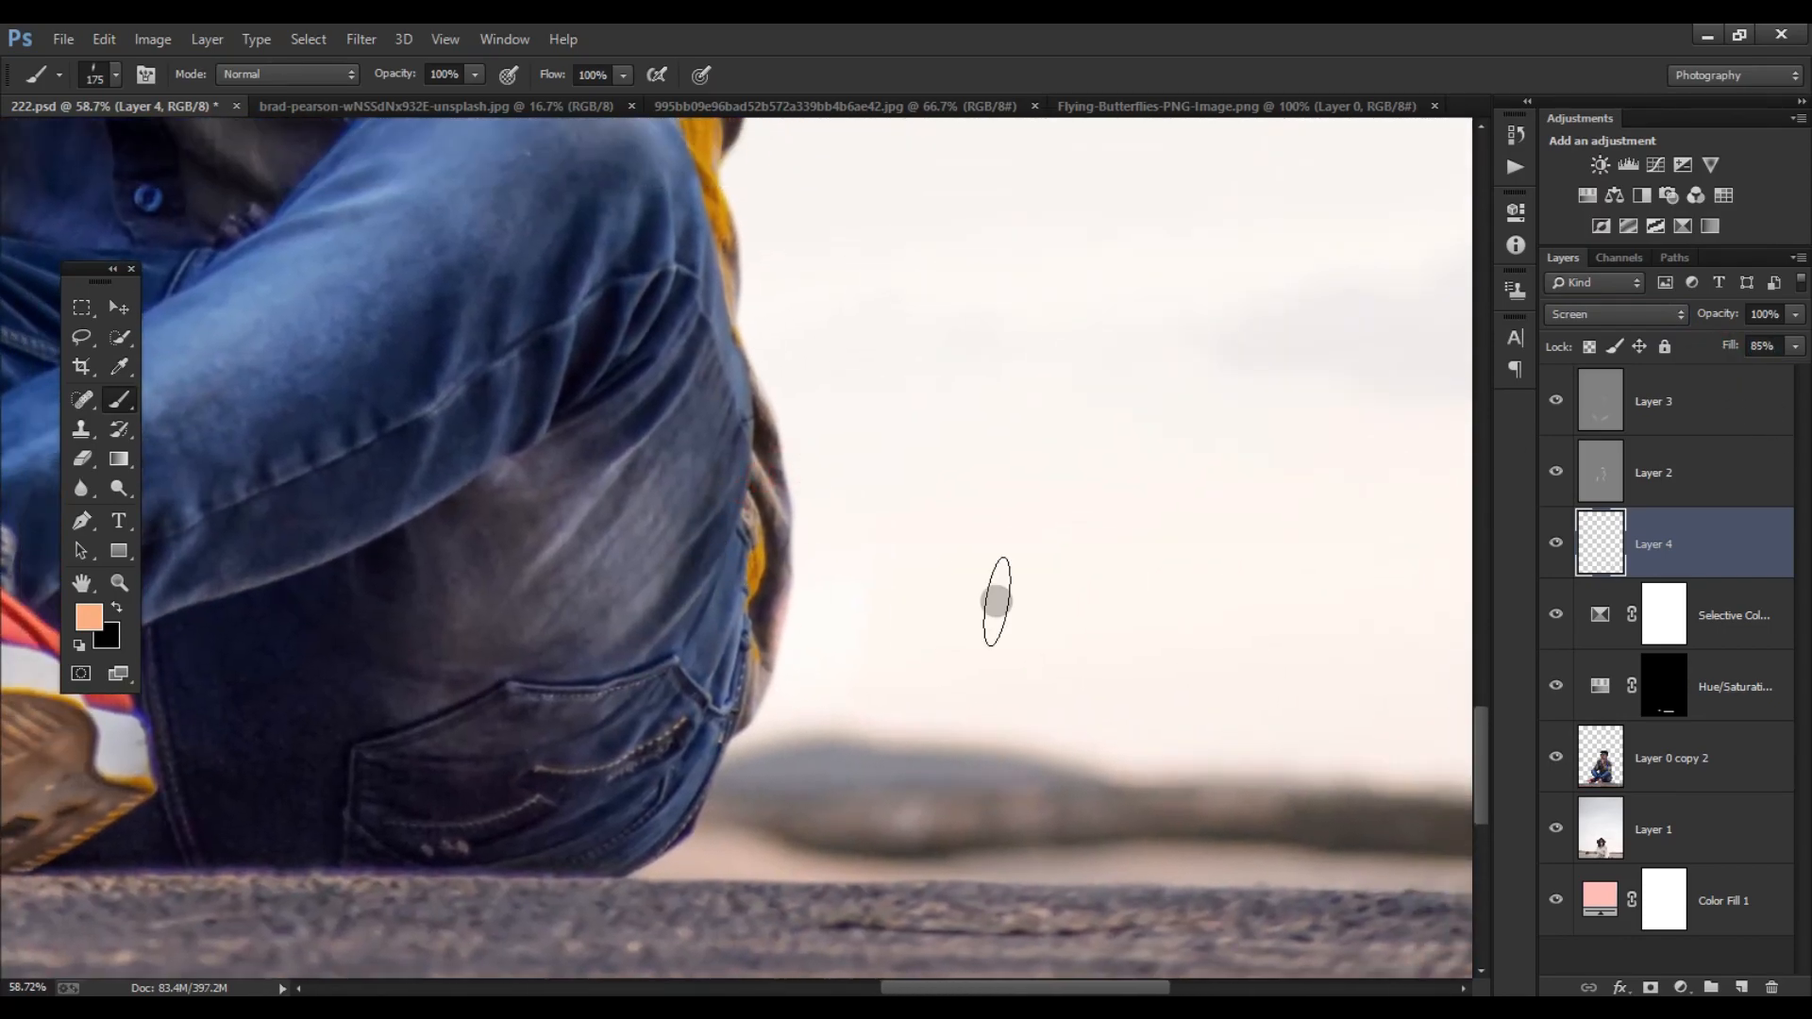
left_click(1601, 755, "ctrl")
key("bracketright")
key("bracketright")
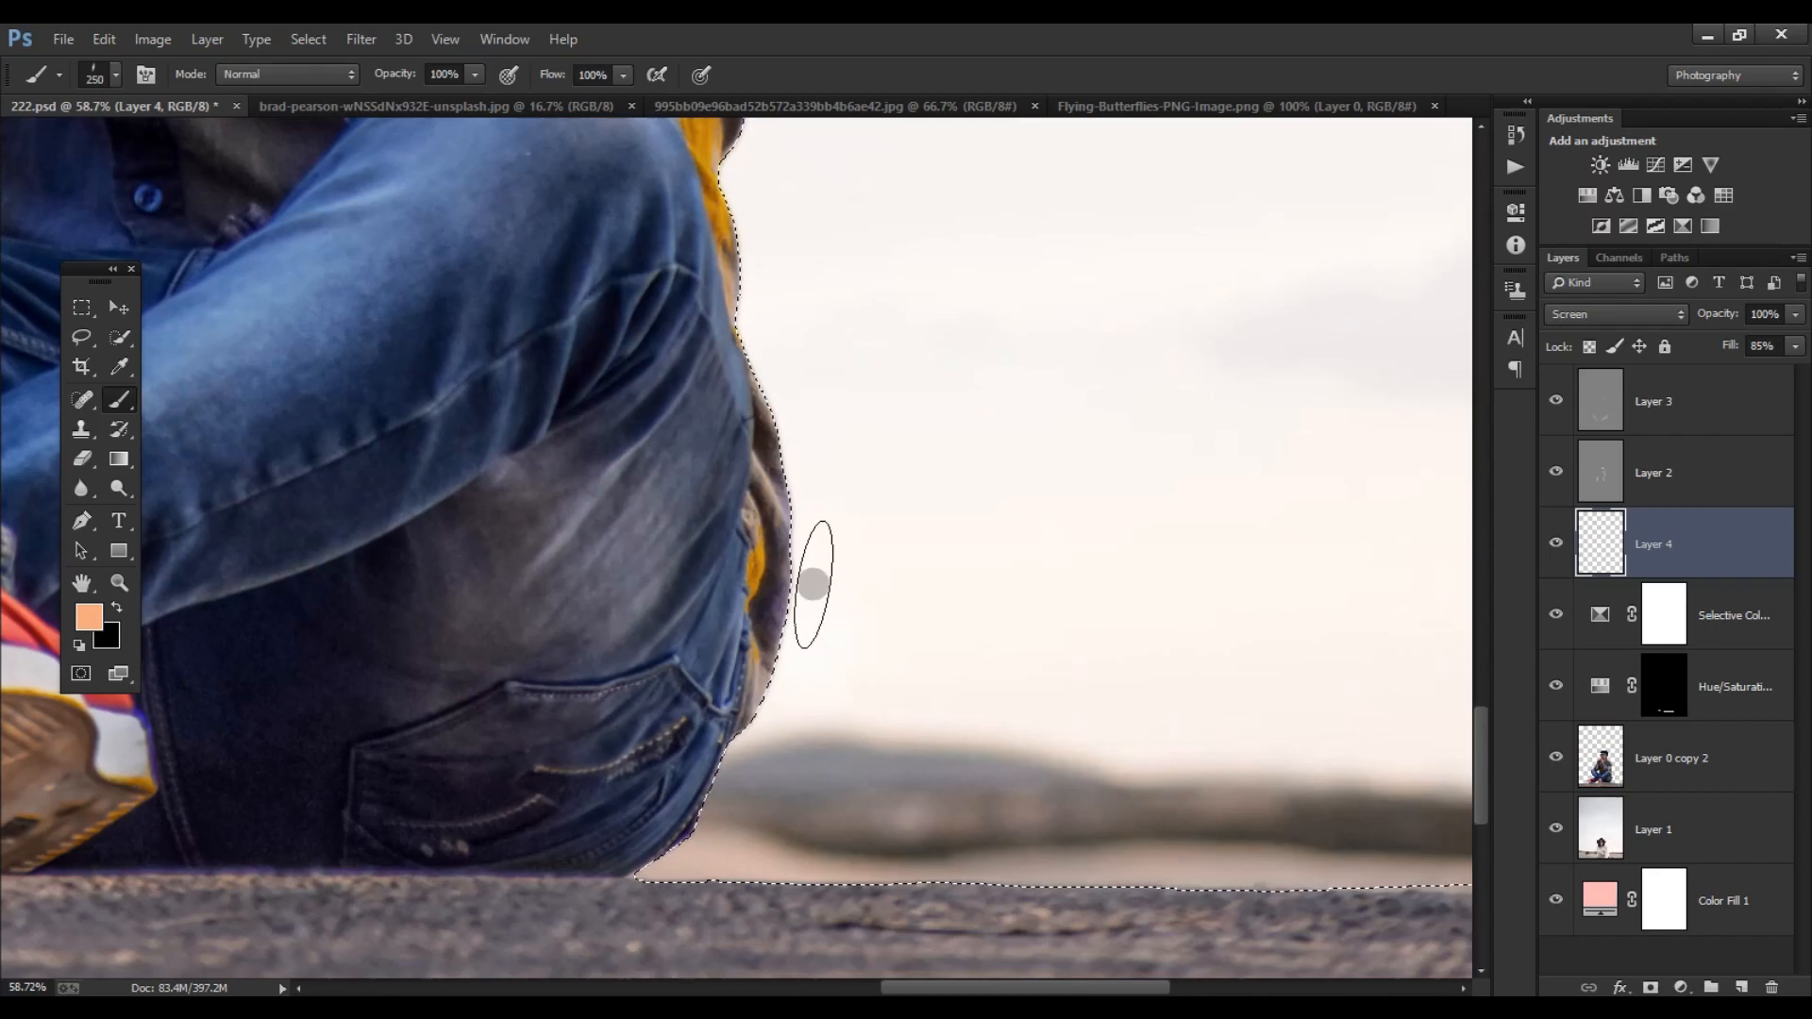
left_click_drag(821, 424, 788, 515)
left_click_drag(784, 269, 805, 577)
left_click_drag(800, 415, 789, 457)
mouse_move(819, 293)
left_mouse_down()
mouse_move(749, 554)
mouse_move(736, 749)
left_mouse_up()
left_click_drag(789, 380, 738, 671)
left_click_drag(763, 488, 757, 603)
left_click_drag(732, 302, 772, 352)
mouse_move(611, 215)
left_mouse_down()
mouse_move(691, 243)
mouse_move(806, 502)
left_mouse_up()
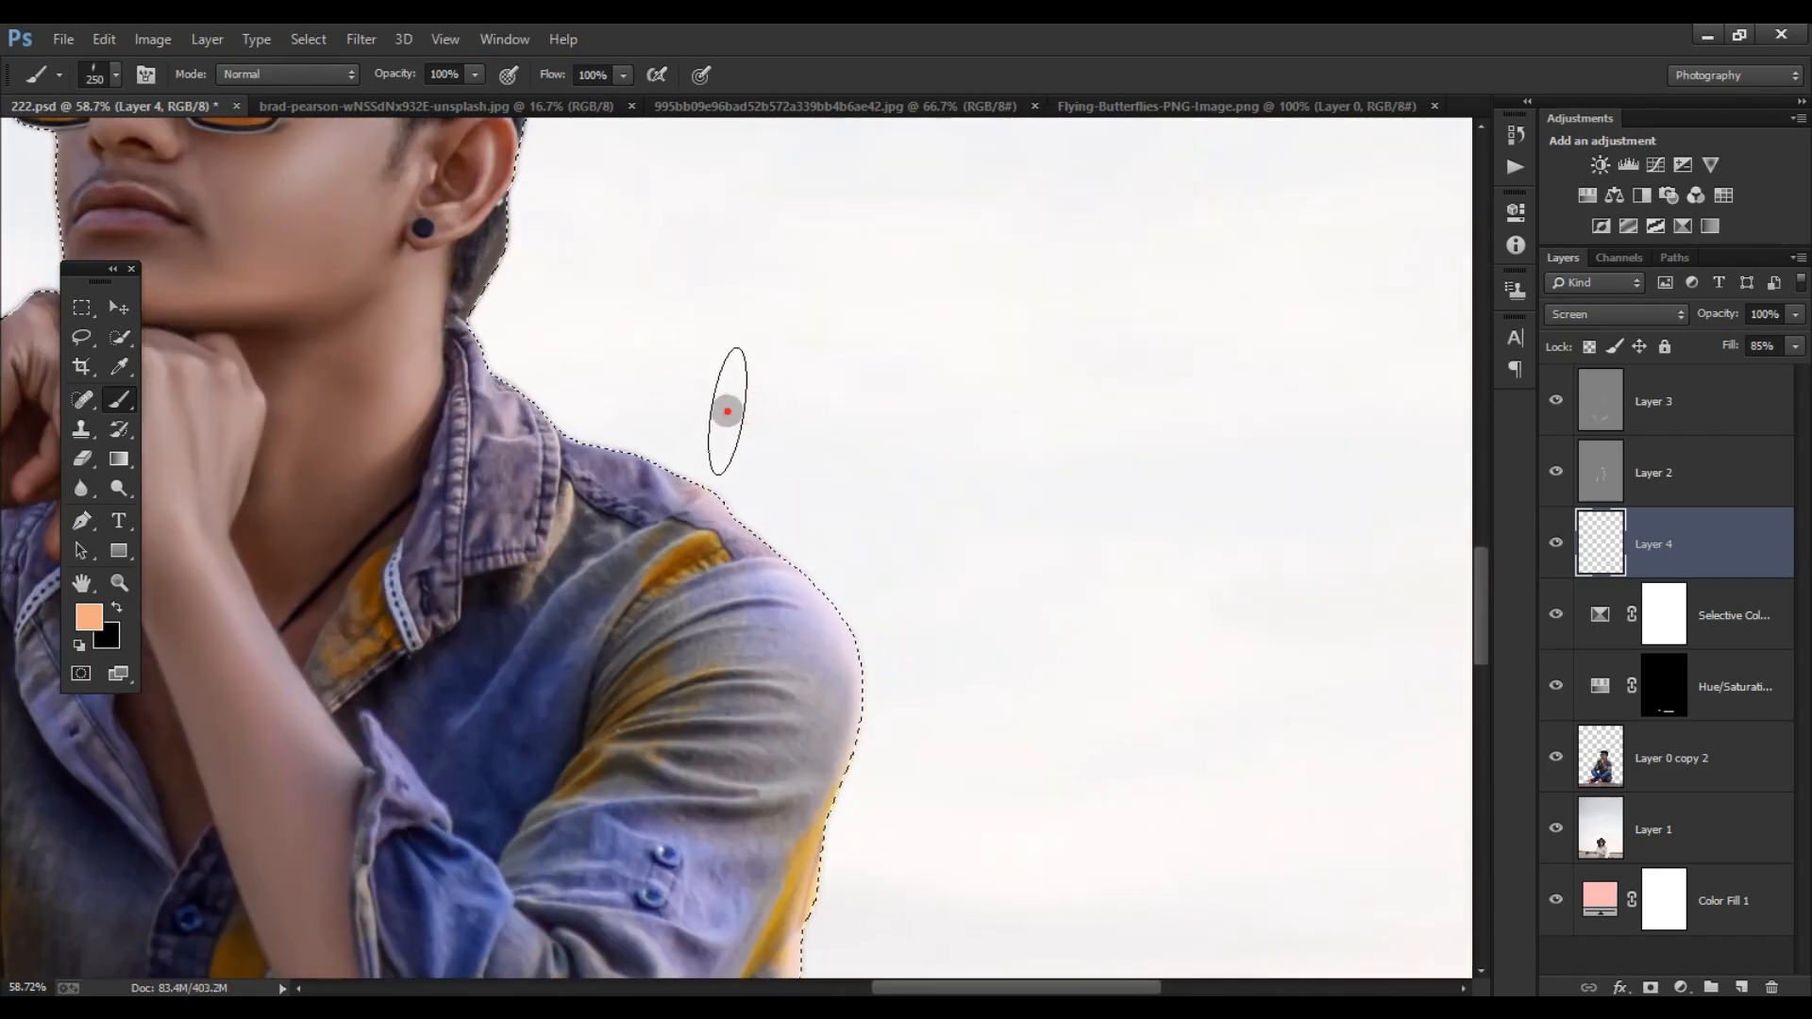
left_click_drag(523, 274, 530, 406)
key("ctrl+d")
- Erase the leftover background behind the neck and below the ear on Layer 0 copy 2 with a small eraser
scroll(447, 476, "up", 2)
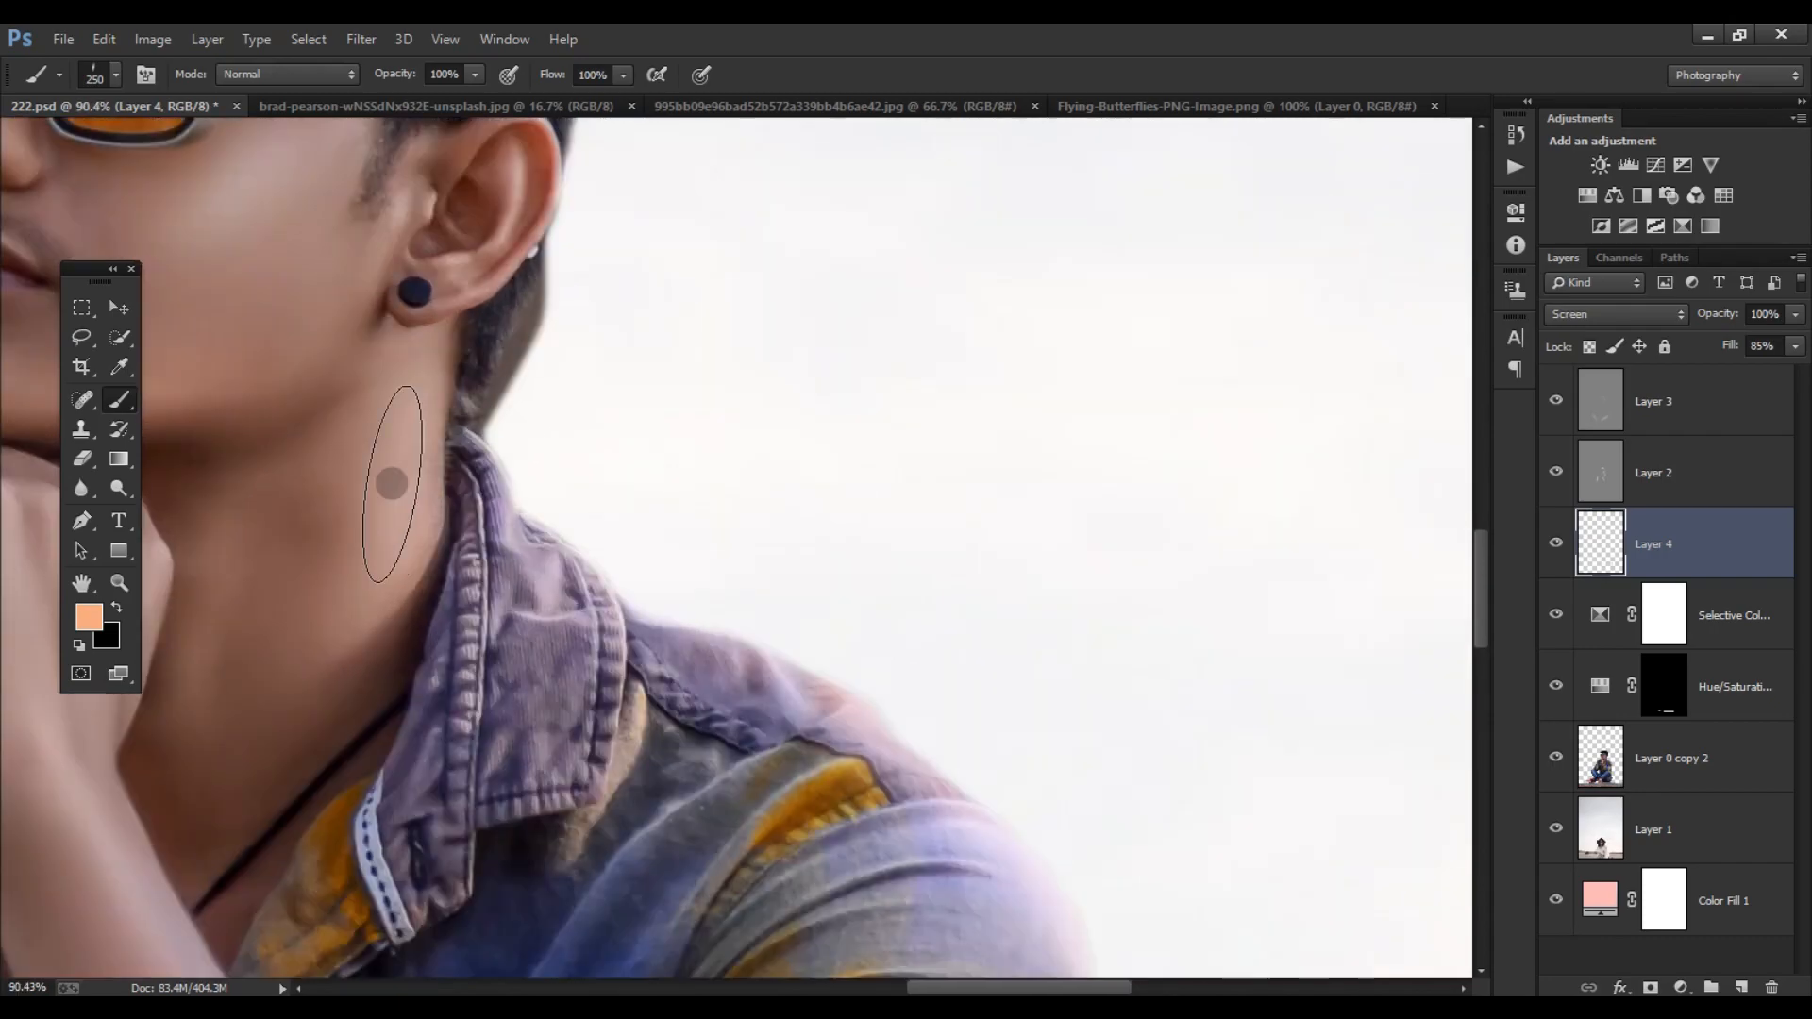
key("bracketleft")
key("bracketleft")
key("bracketleft")
key("bracketleft")
key("bracketleft")
key("bracketleft")
key("bracketleft")
key("bracketleft")
key("bracketleft")
left_click(83, 462)
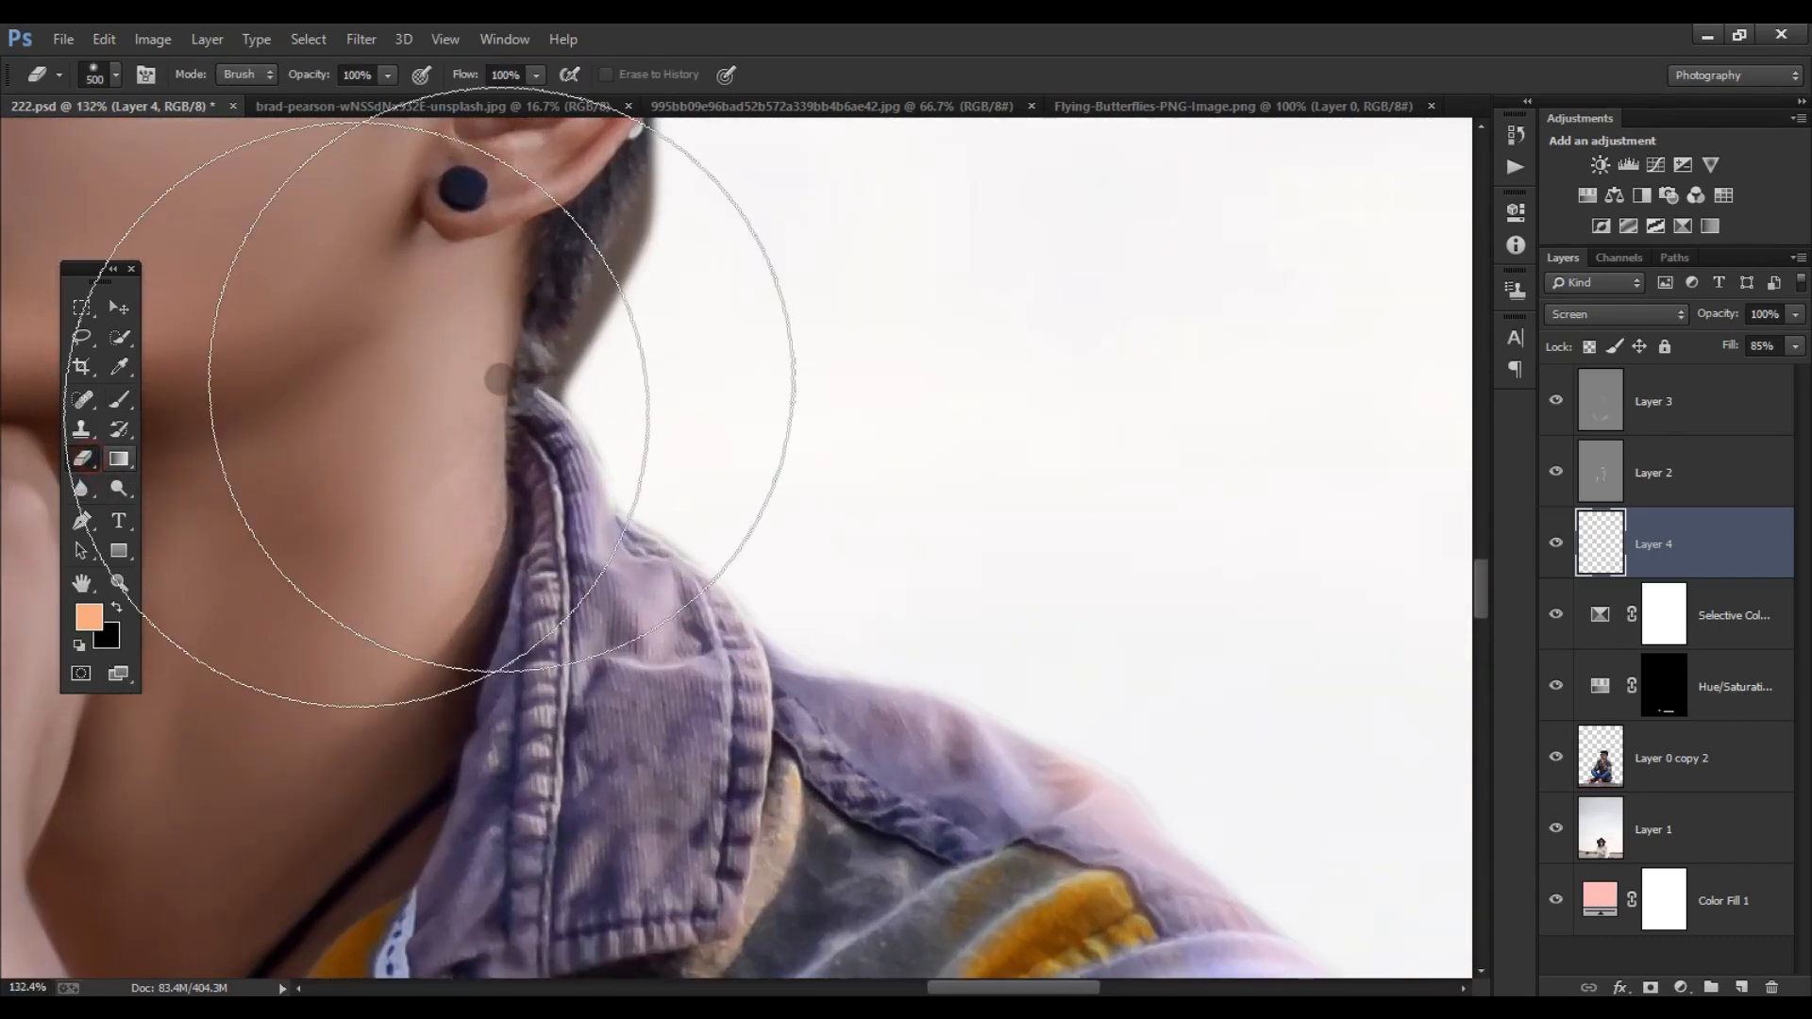
left_click_drag(618, 264, 595, 415)
left_click(1665, 758)
key("bracketleft")
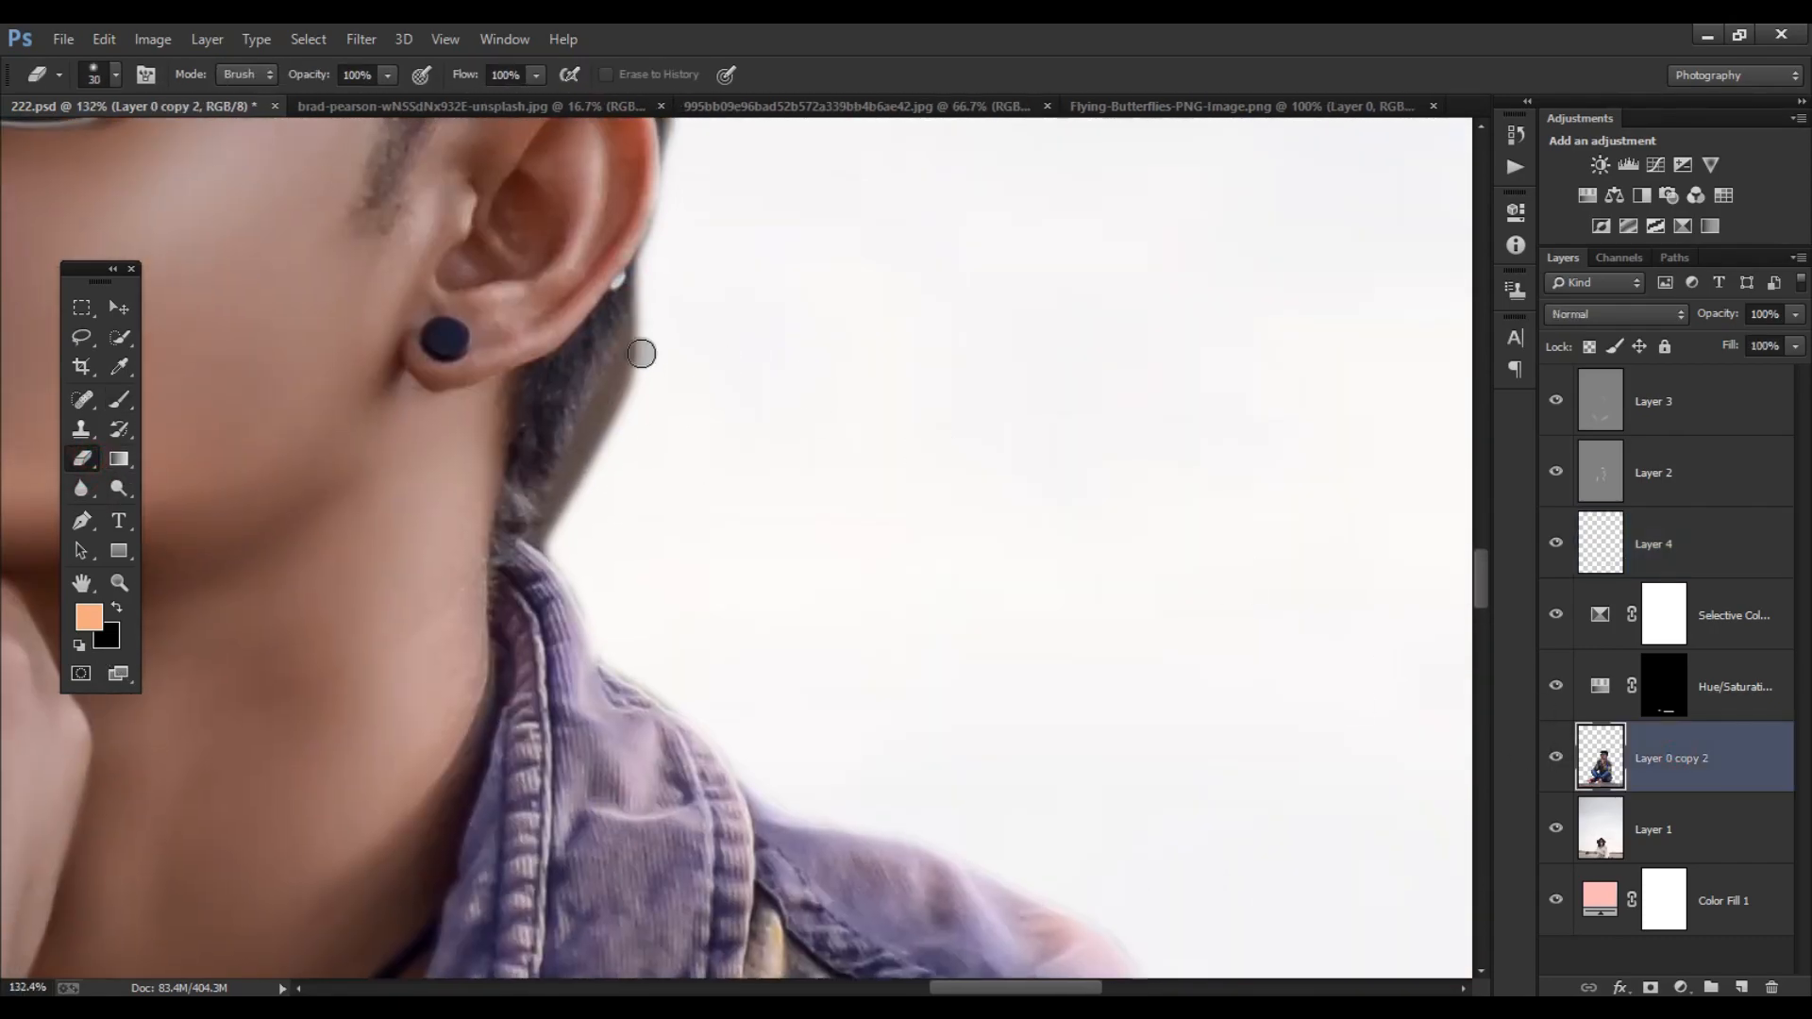
left_click_drag(638, 338, 542, 529)
key("bracketright")
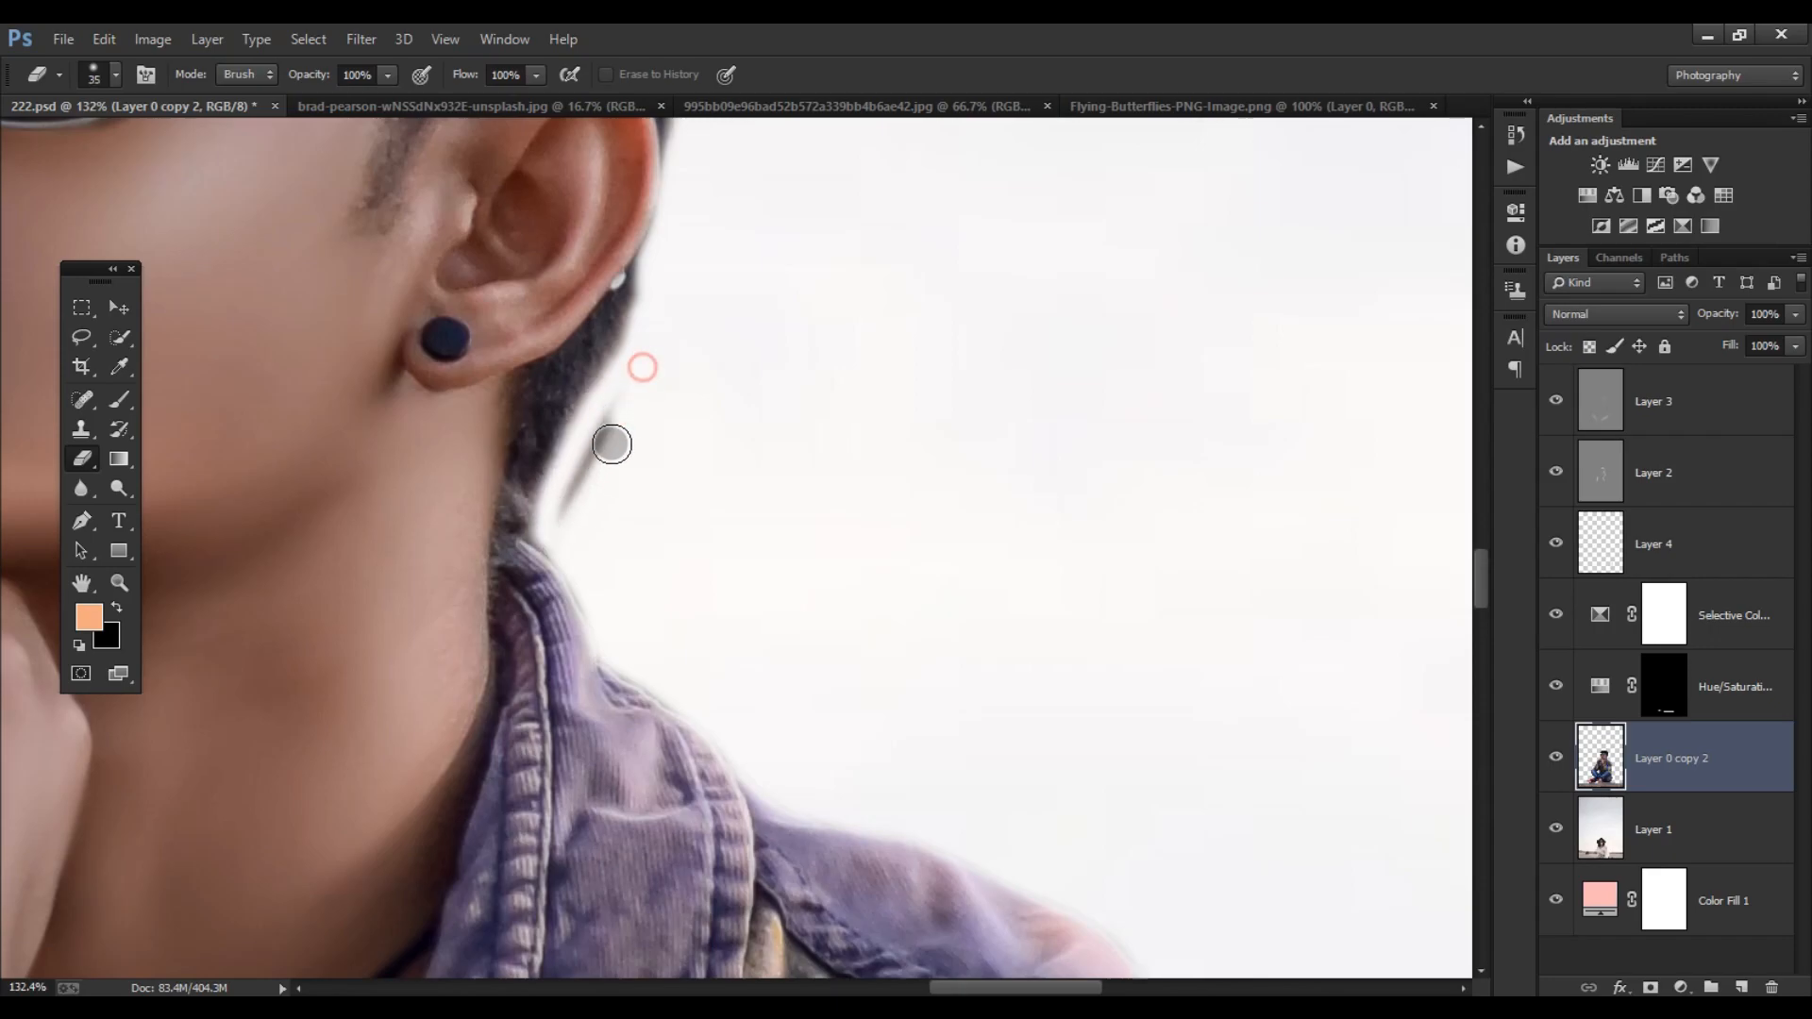
left_click_drag(614, 433, 613, 411)
key("bracketleft")
scroll(670, 285, "down", 6)
left_click_drag(664, 299, 651, 379)
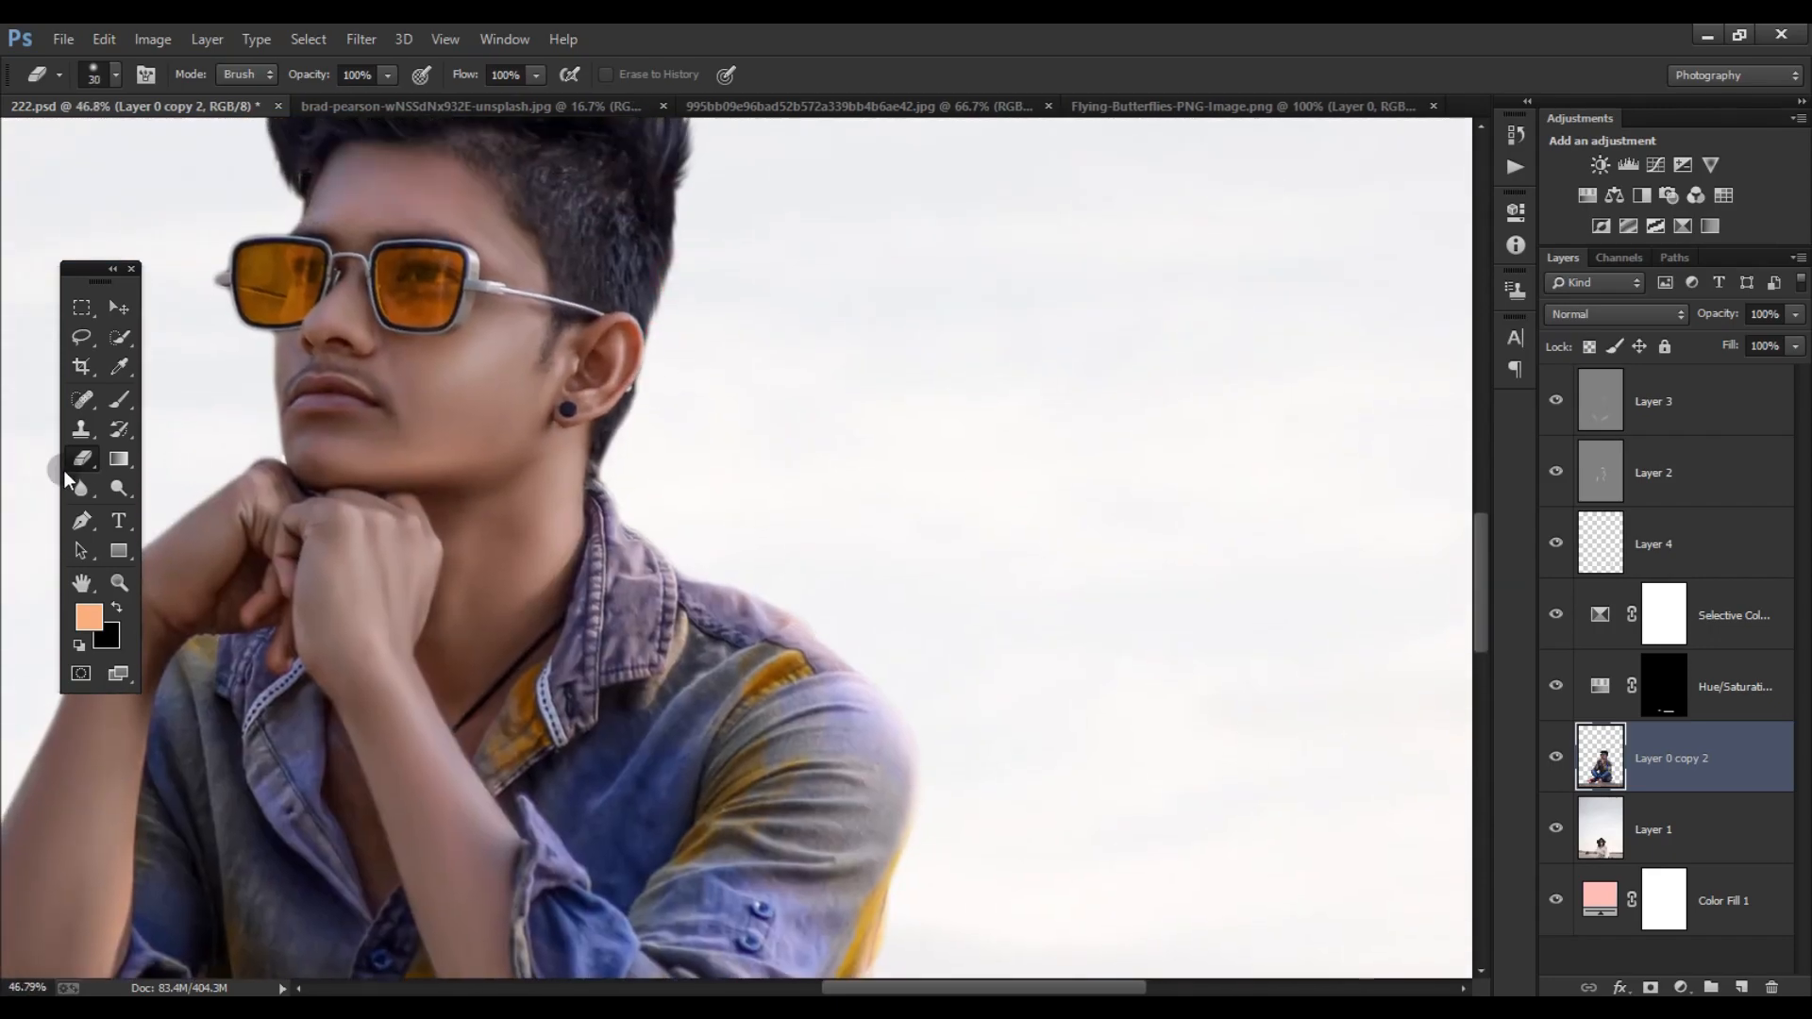
- Smudge the hair edges behind the ear and around the head on Layer 0 copy 2 with a textured brush tip
right_click(99, 497)
left_click(175, 538)
right_click(439, 495)
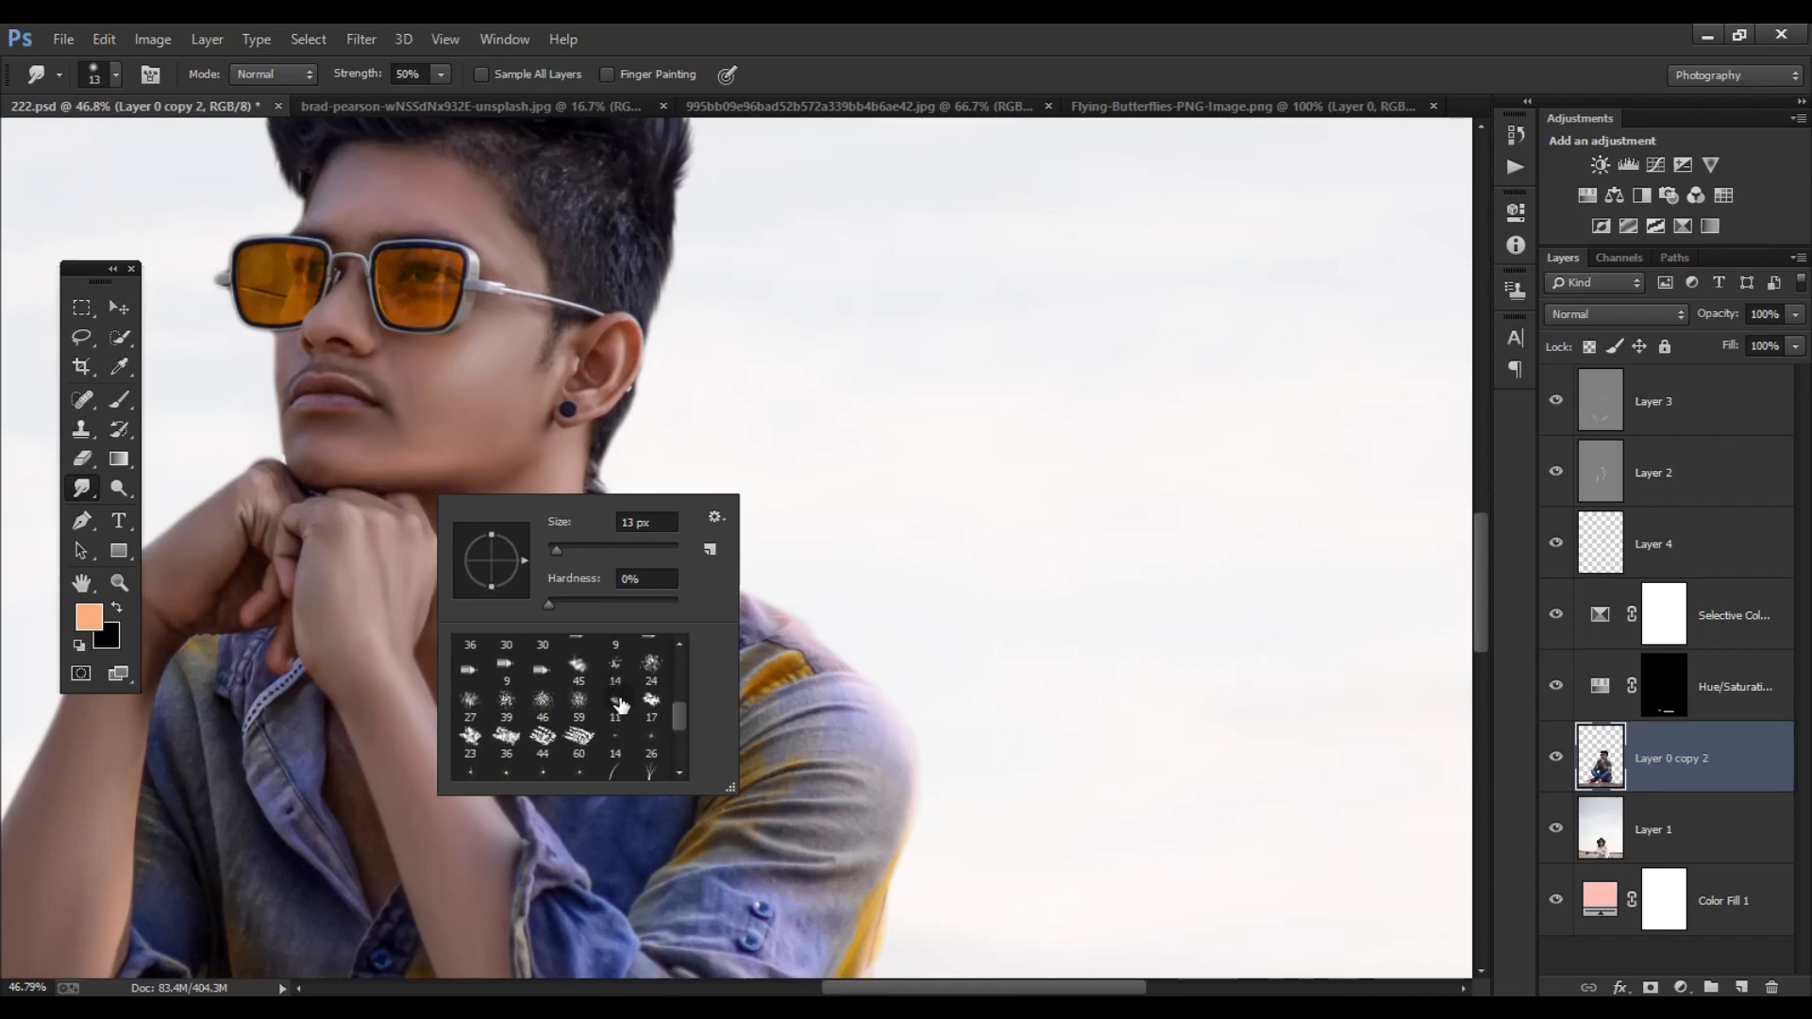
double_click(612, 672)
scroll(625, 578, "up", 6)
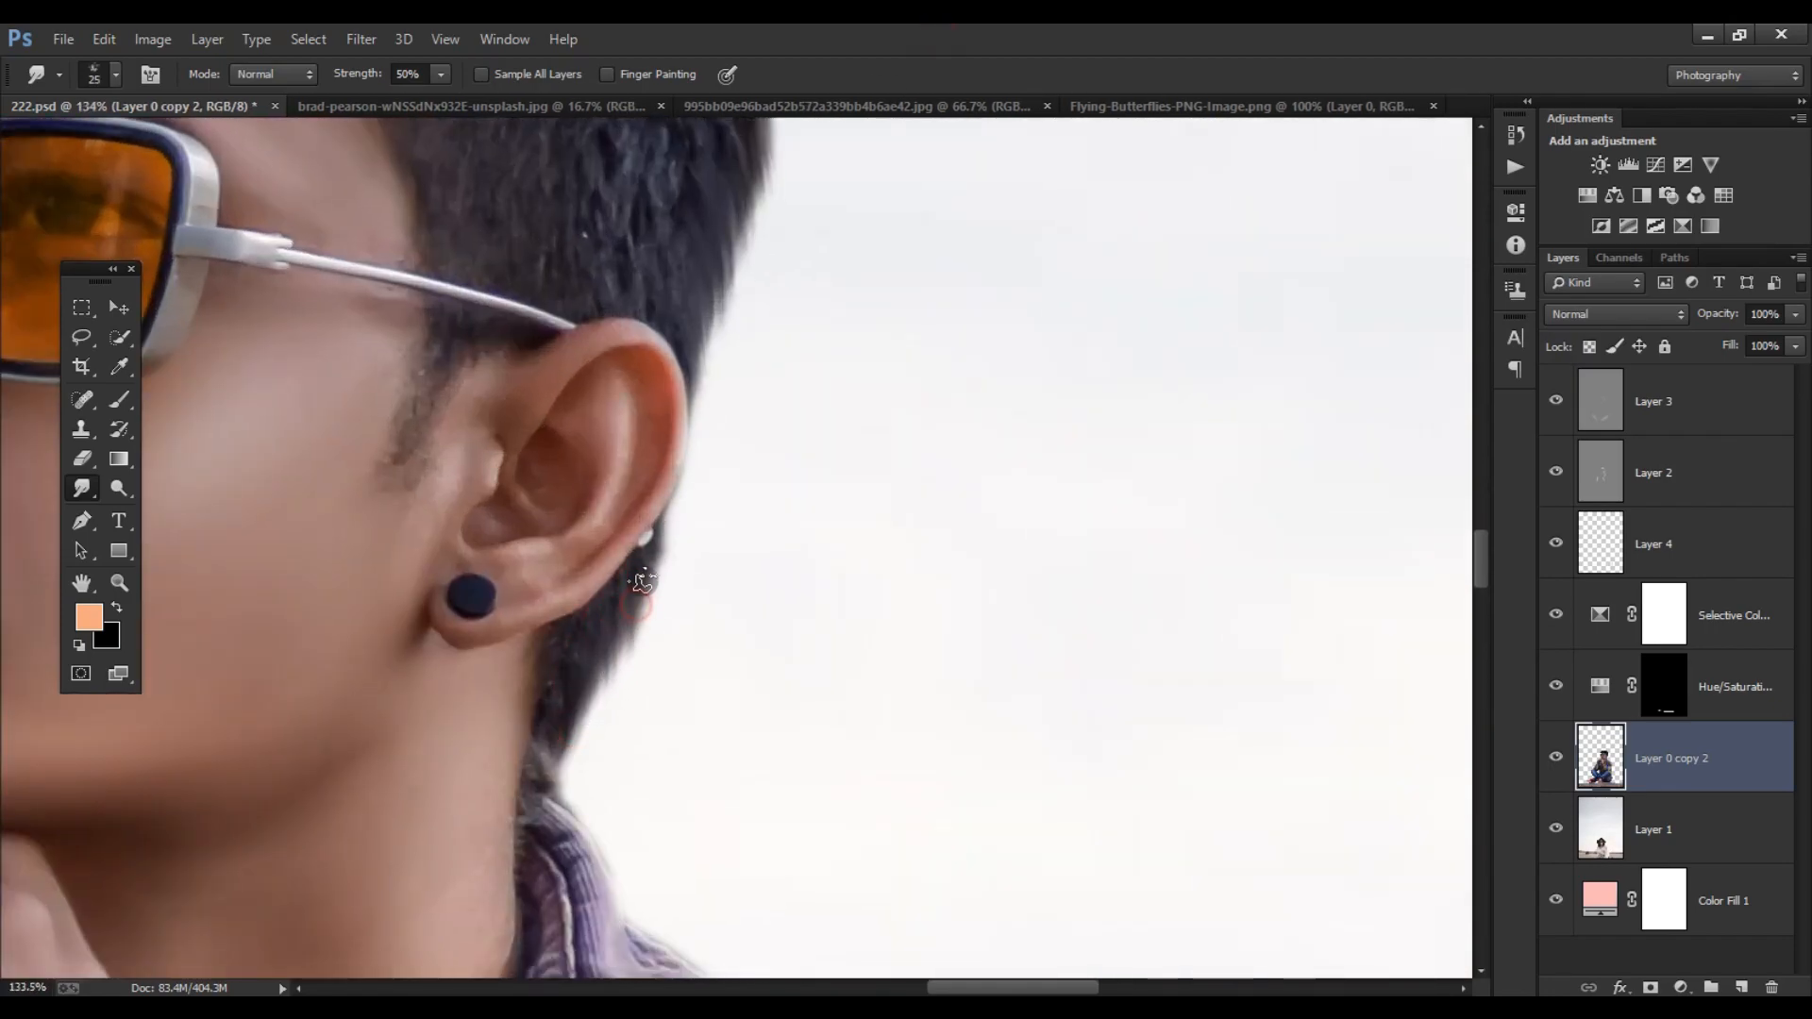
scroll(552, 766, "up", 10)
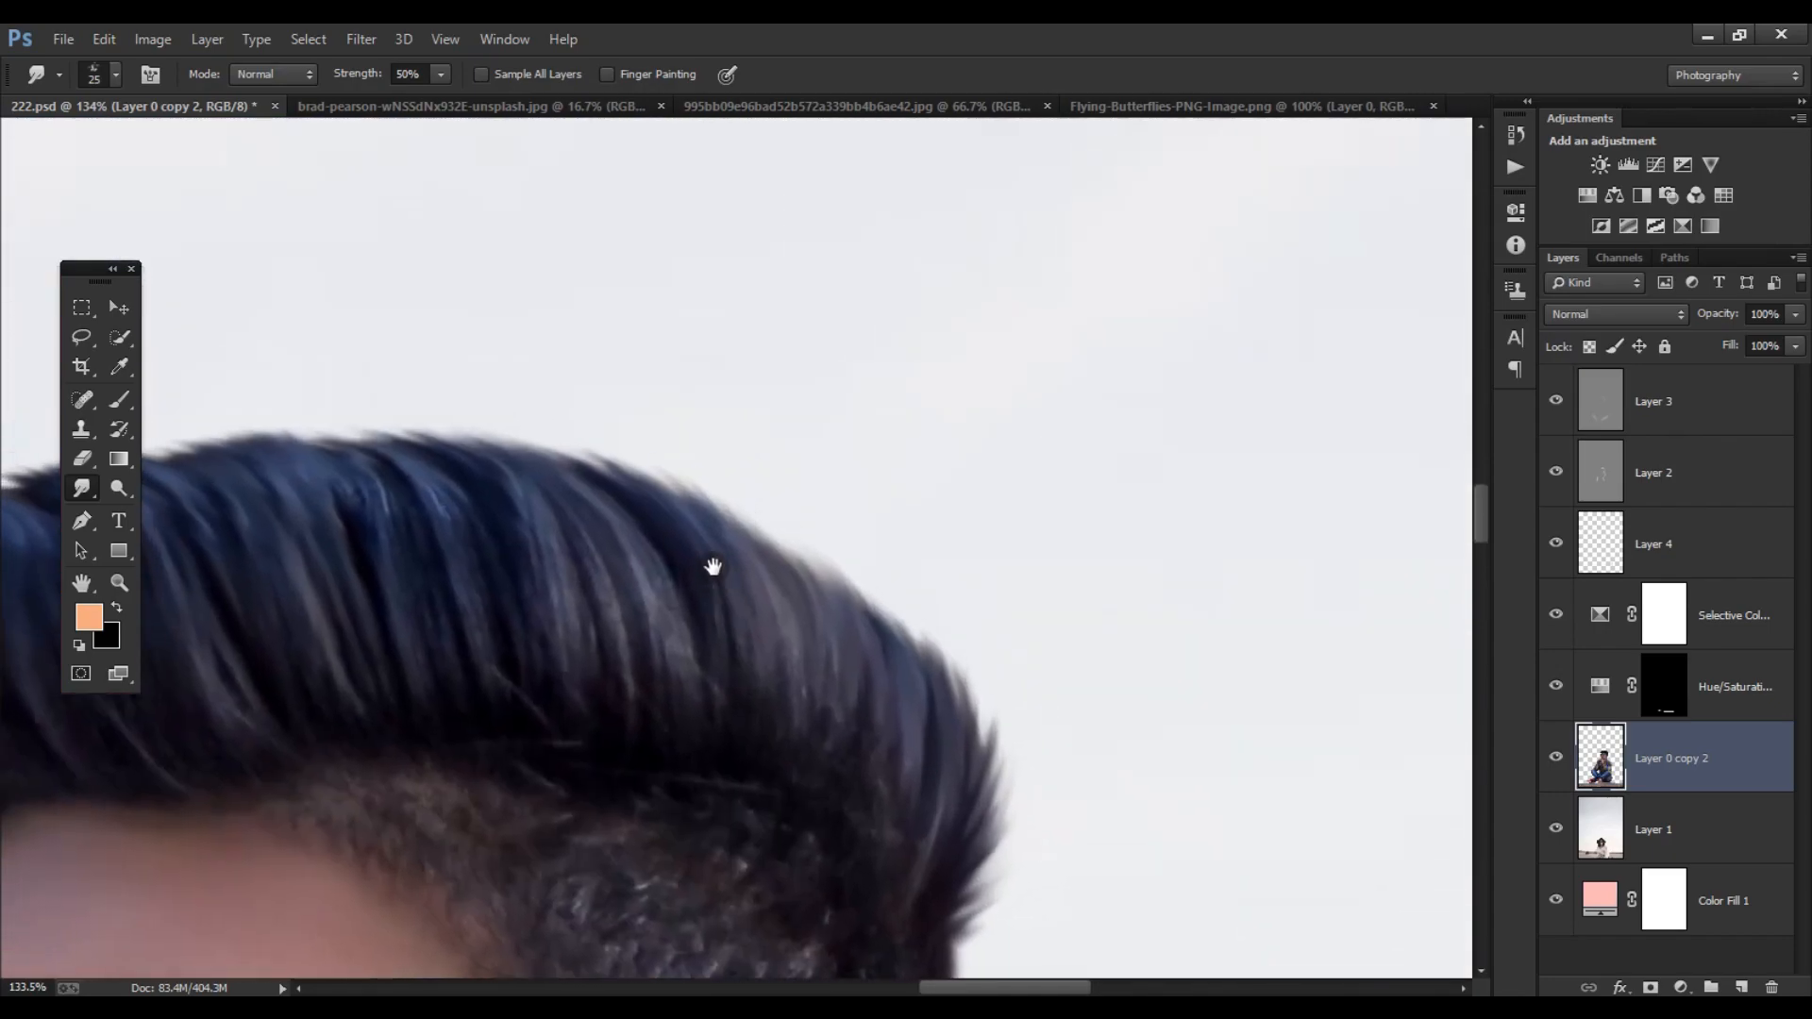
scroll(708, 566, "down", 3)
key("bracketright")
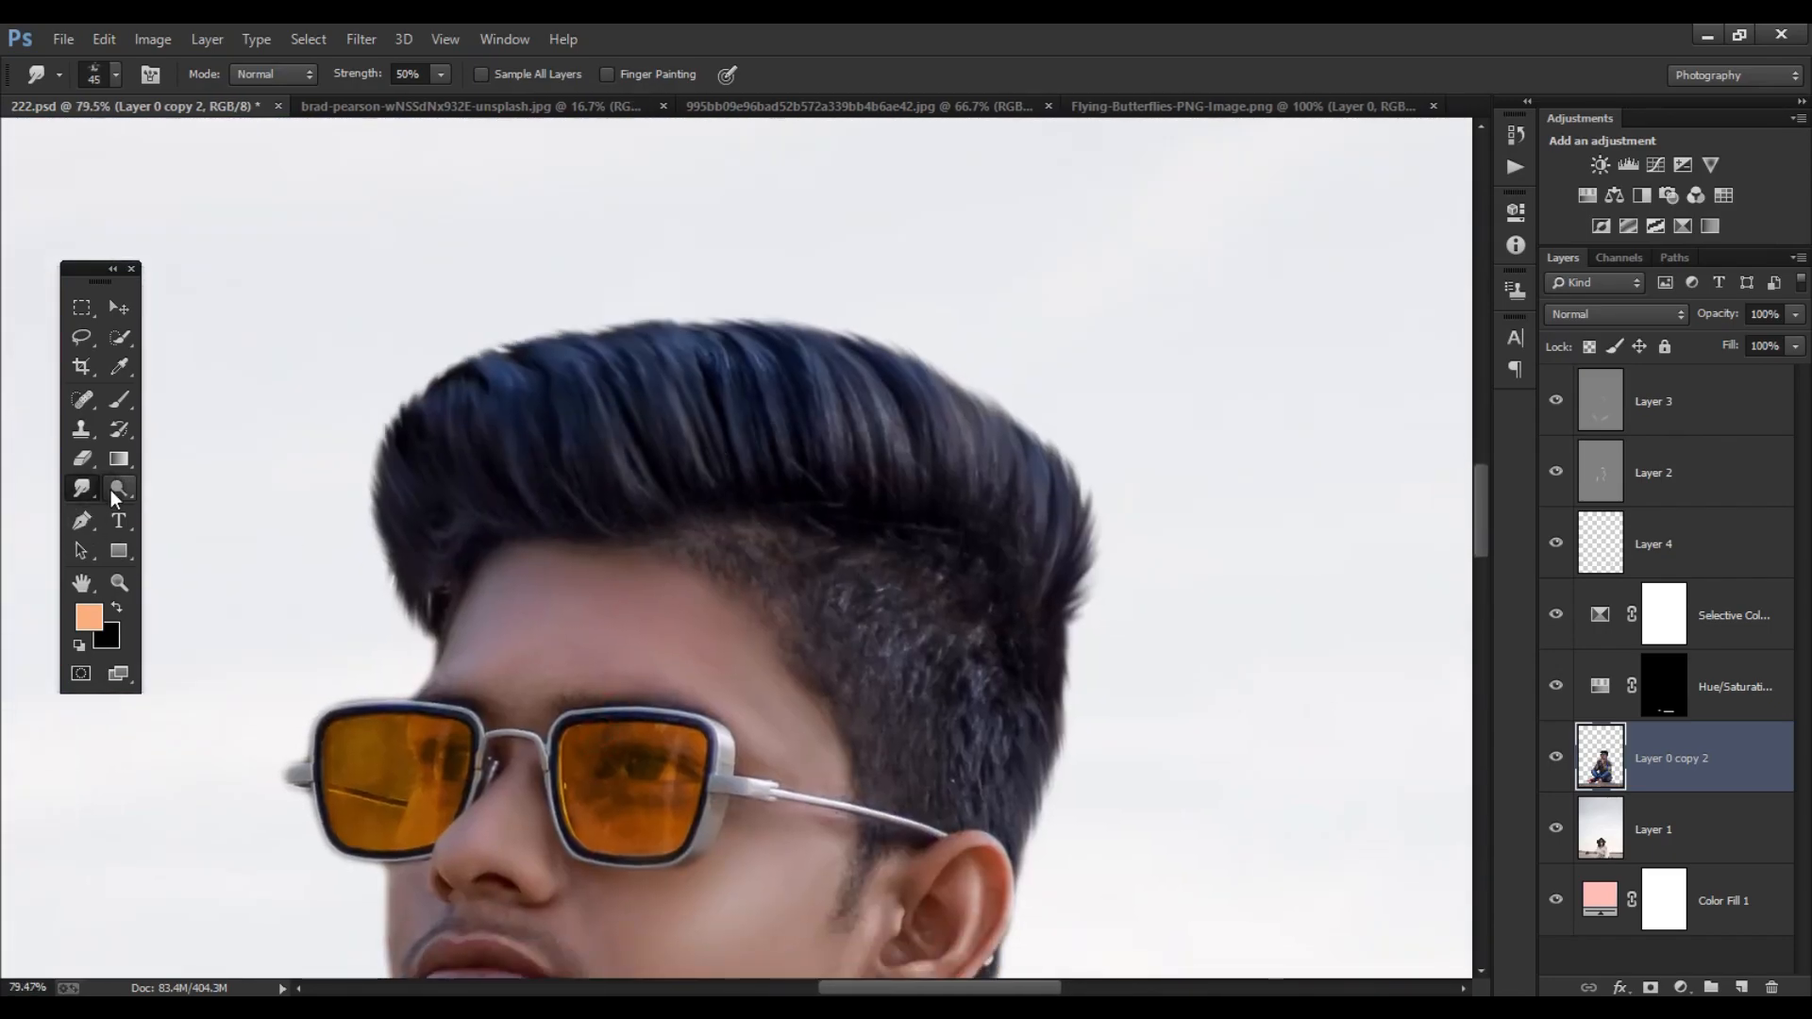
- Try to paint the light-orange rim behind the neck directly on Layer 0 copy 2 within the subject's selection
left_click(125, 403)
left_click_drag(923, 823, 601, 451)
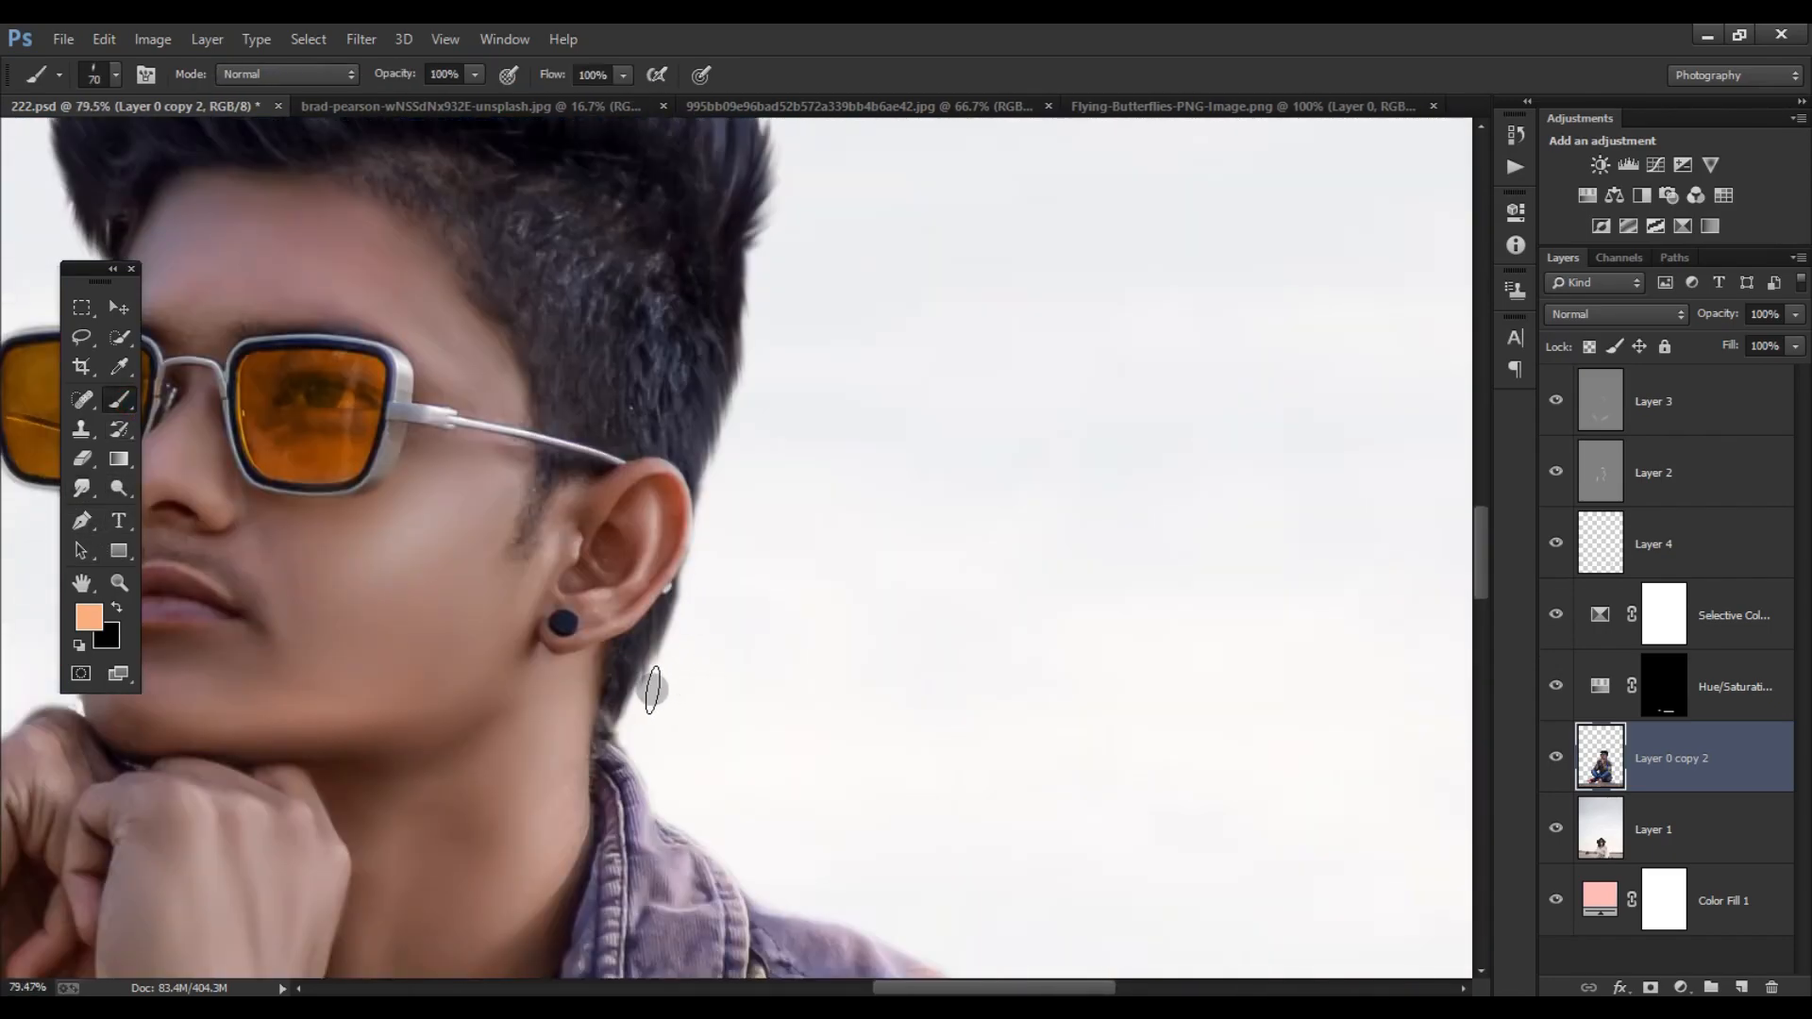
left_click_drag(628, 717, 681, 674)
key("ctrl+z")
left_click(1585, 783, "ctrl")
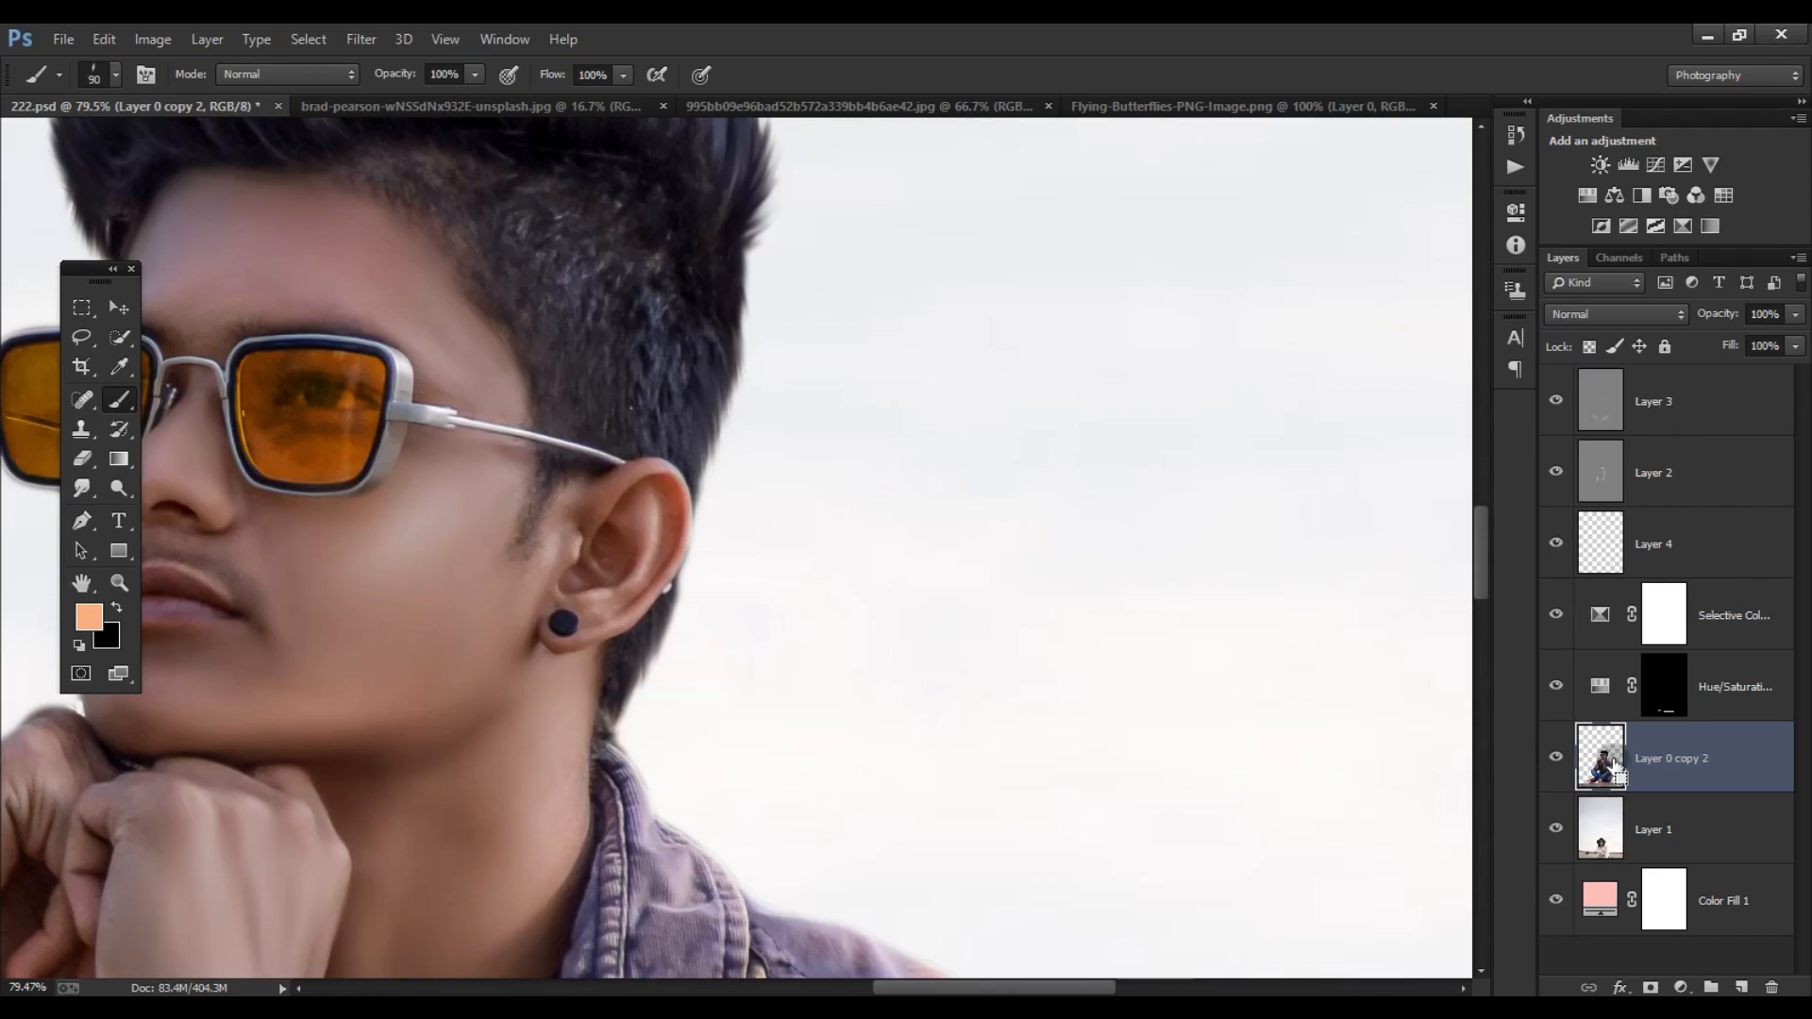
key("bracketright")
key("bracketright")
key("bracketright")
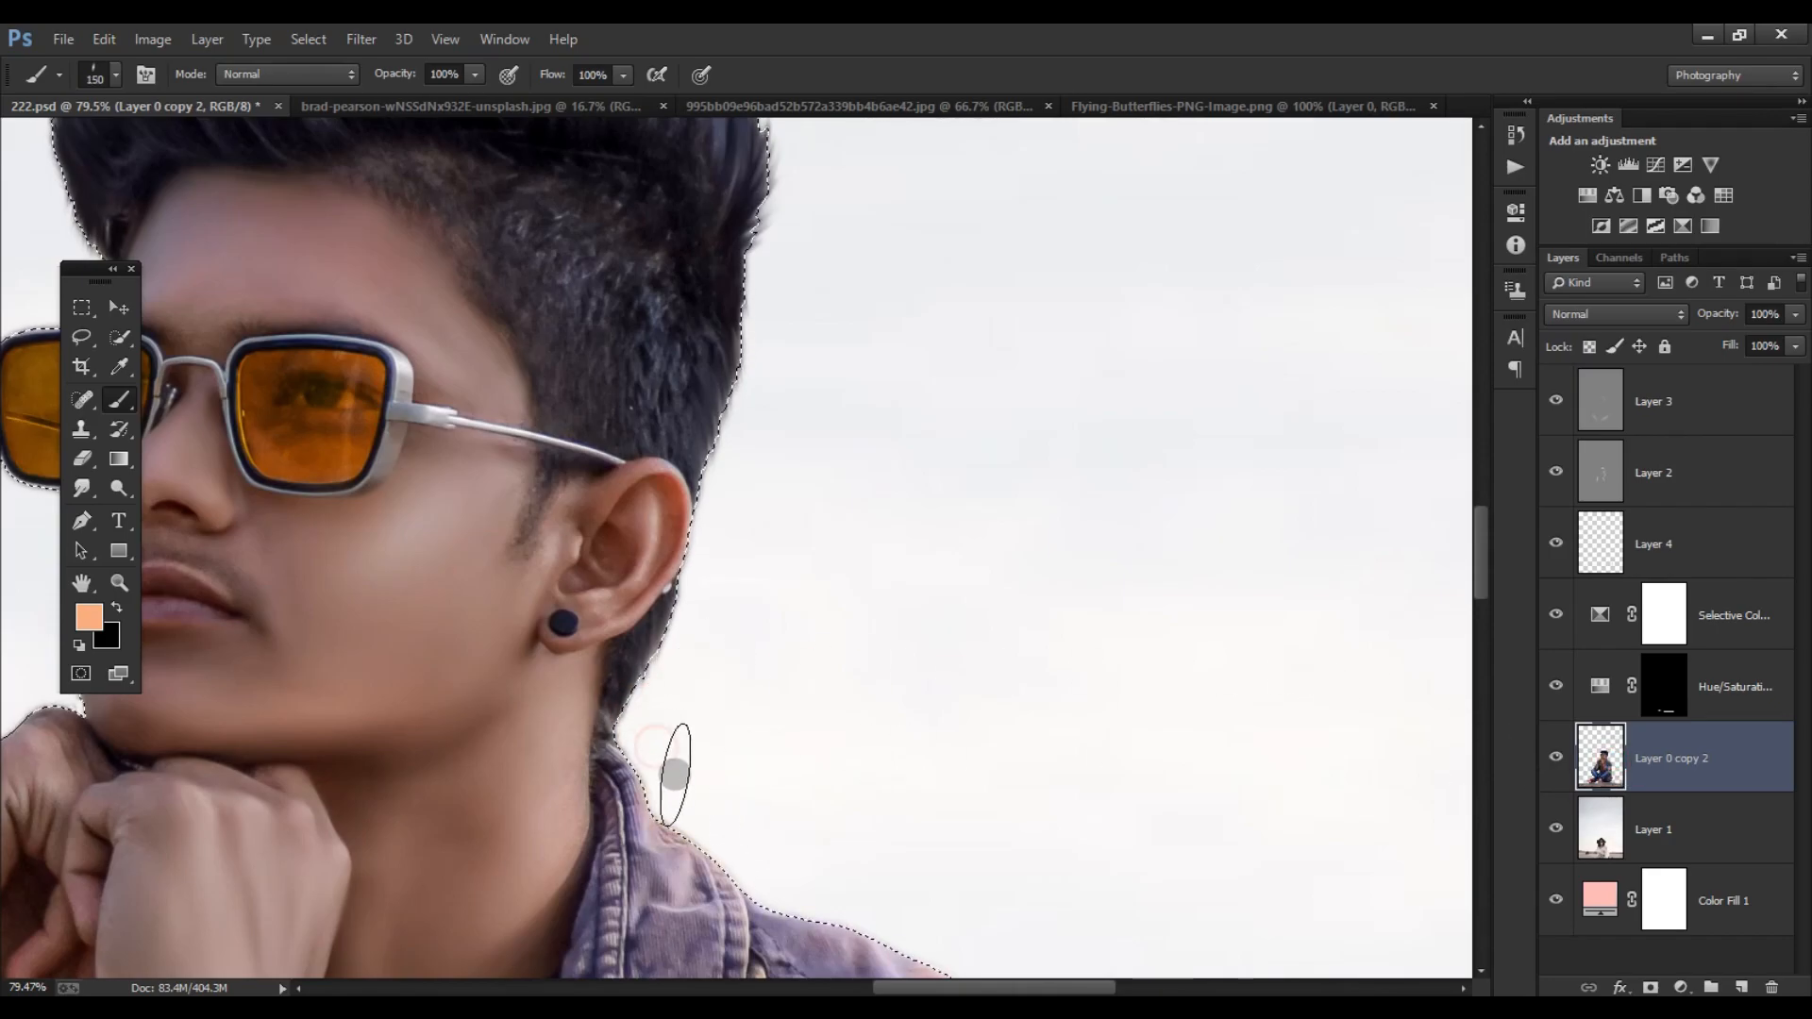
scroll(849, 783, "down", 5)
key("ctrl+d")
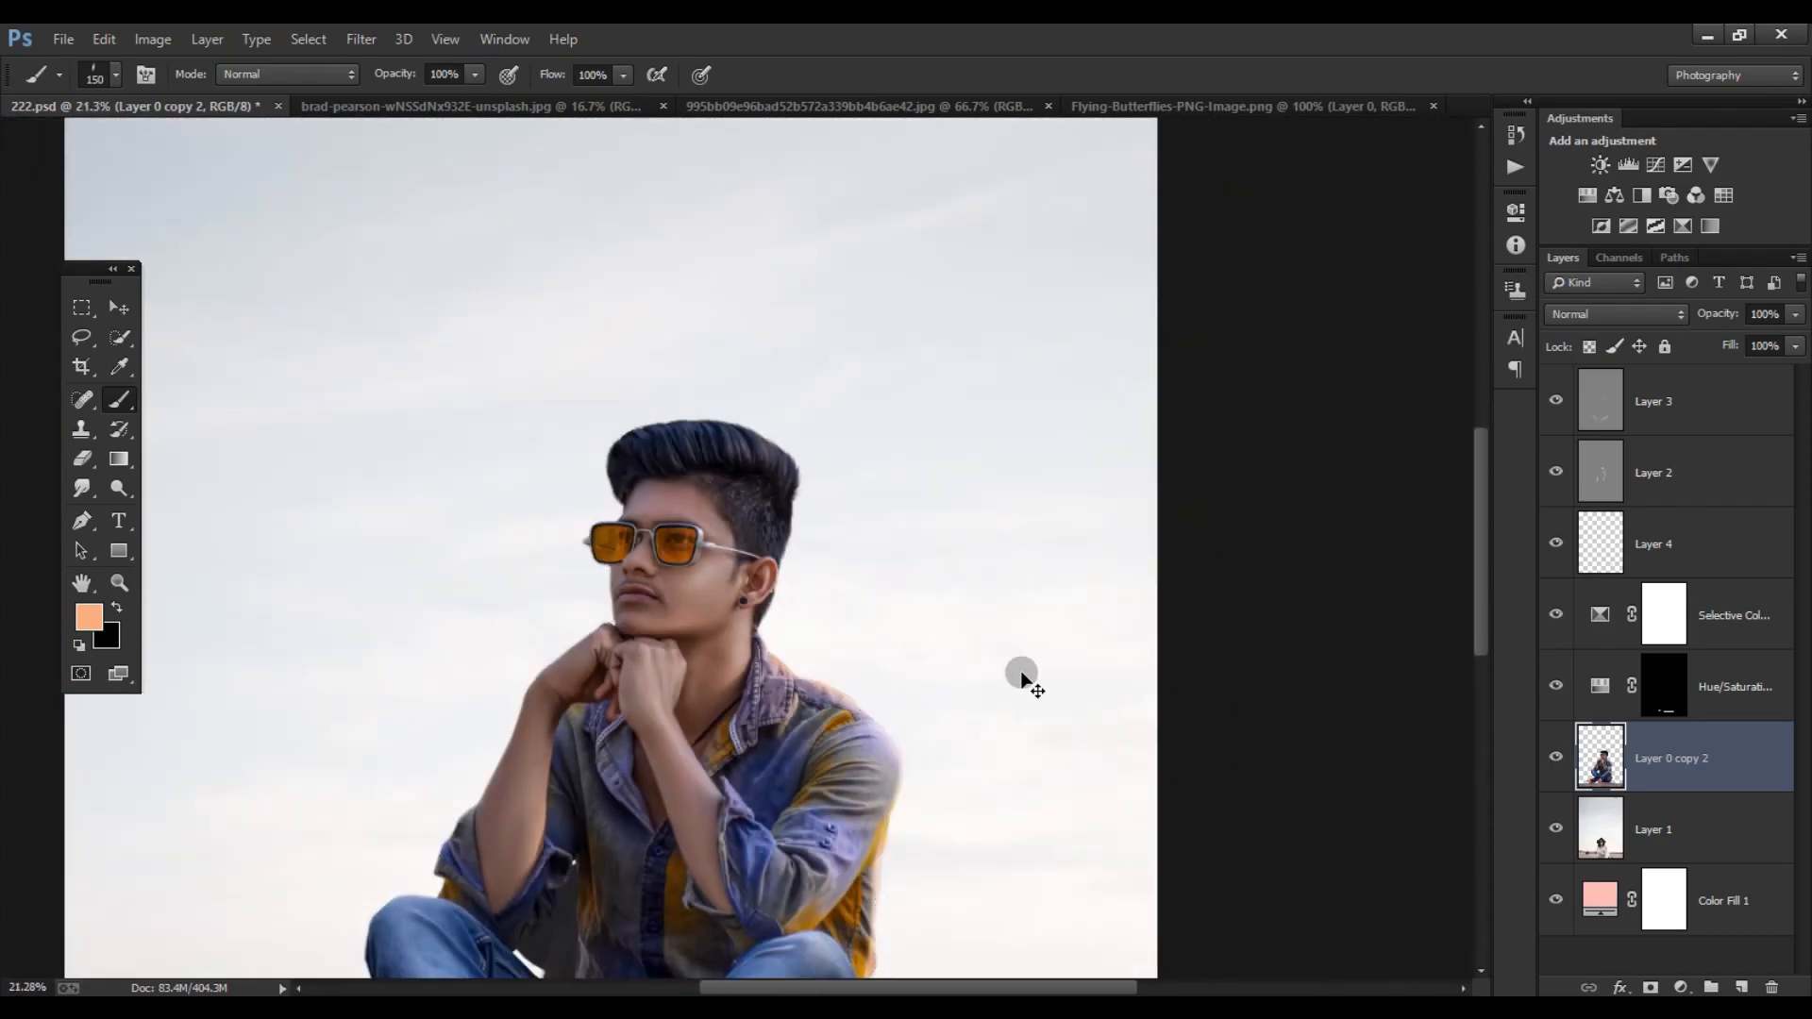
- Revert to the Load Selection history state, paint the light-orange rim along the nape, collar and shoulder on Layer 4, and deselect
left_click_drag(1731, 349, 1734, 351)
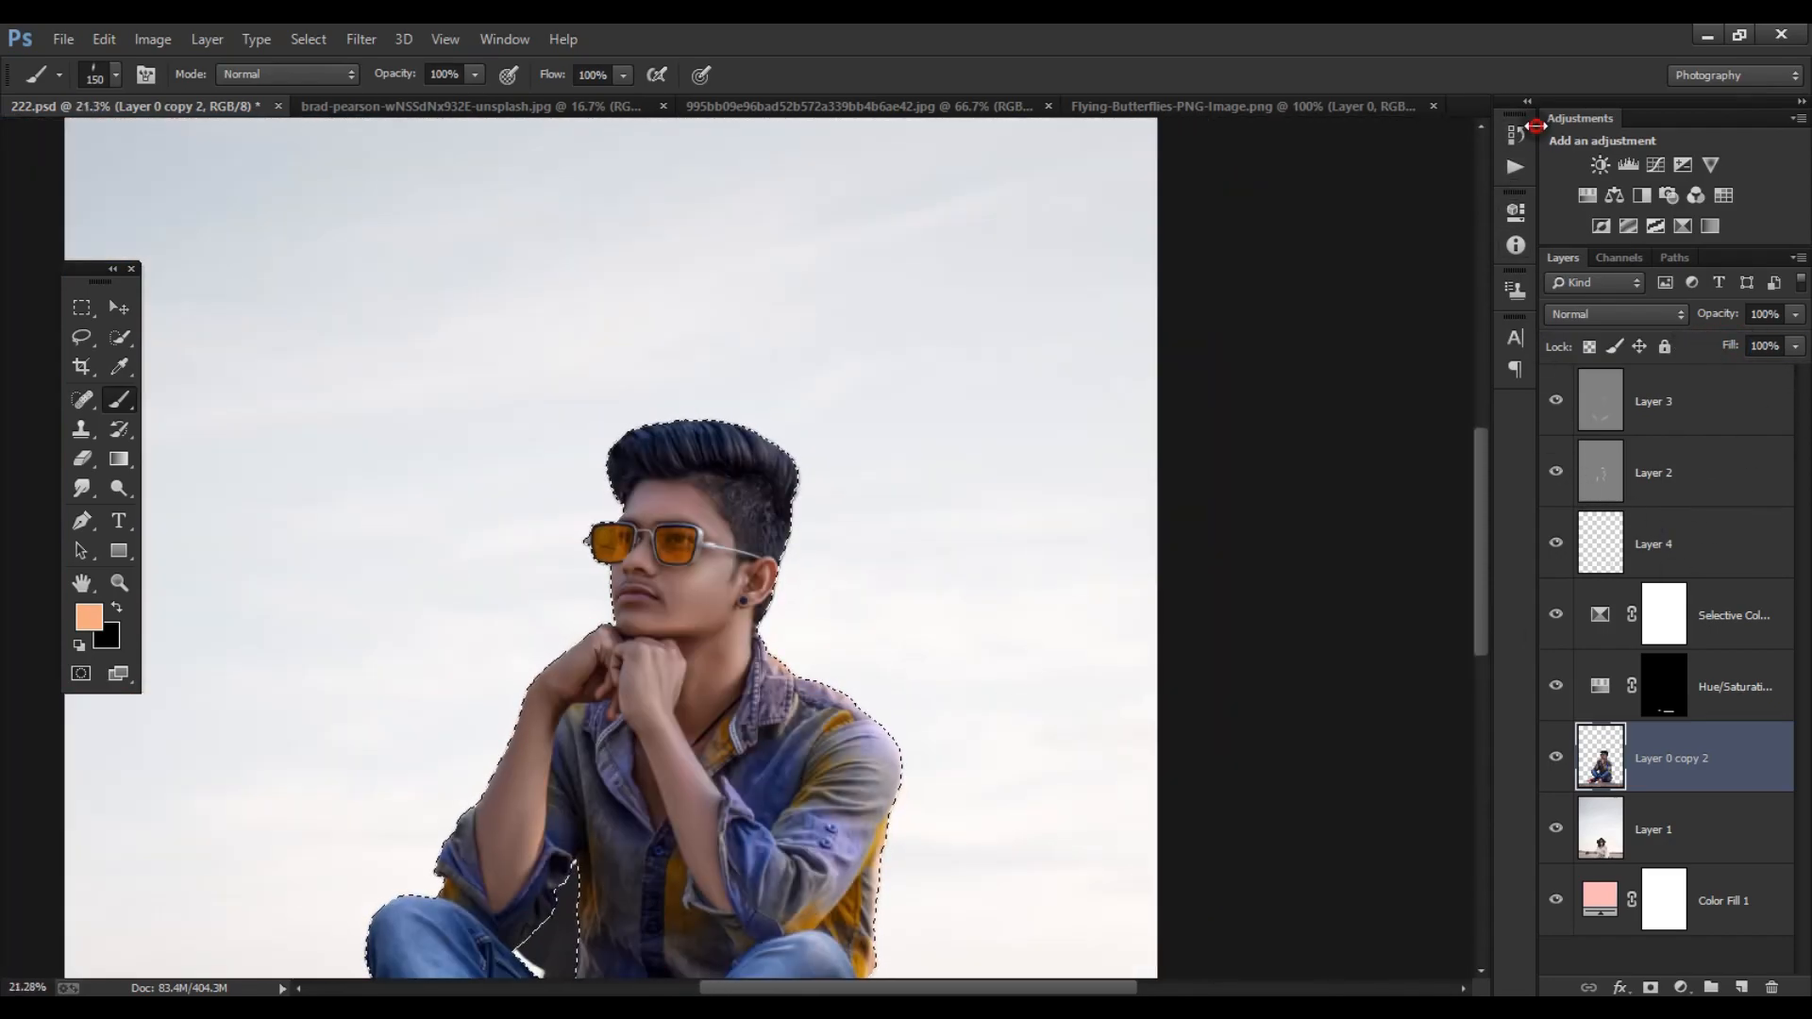
left_click(1520, 132)
left_click(1359, 224)
left_click(1670, 528)
scroll(821, 638, "up", 2)
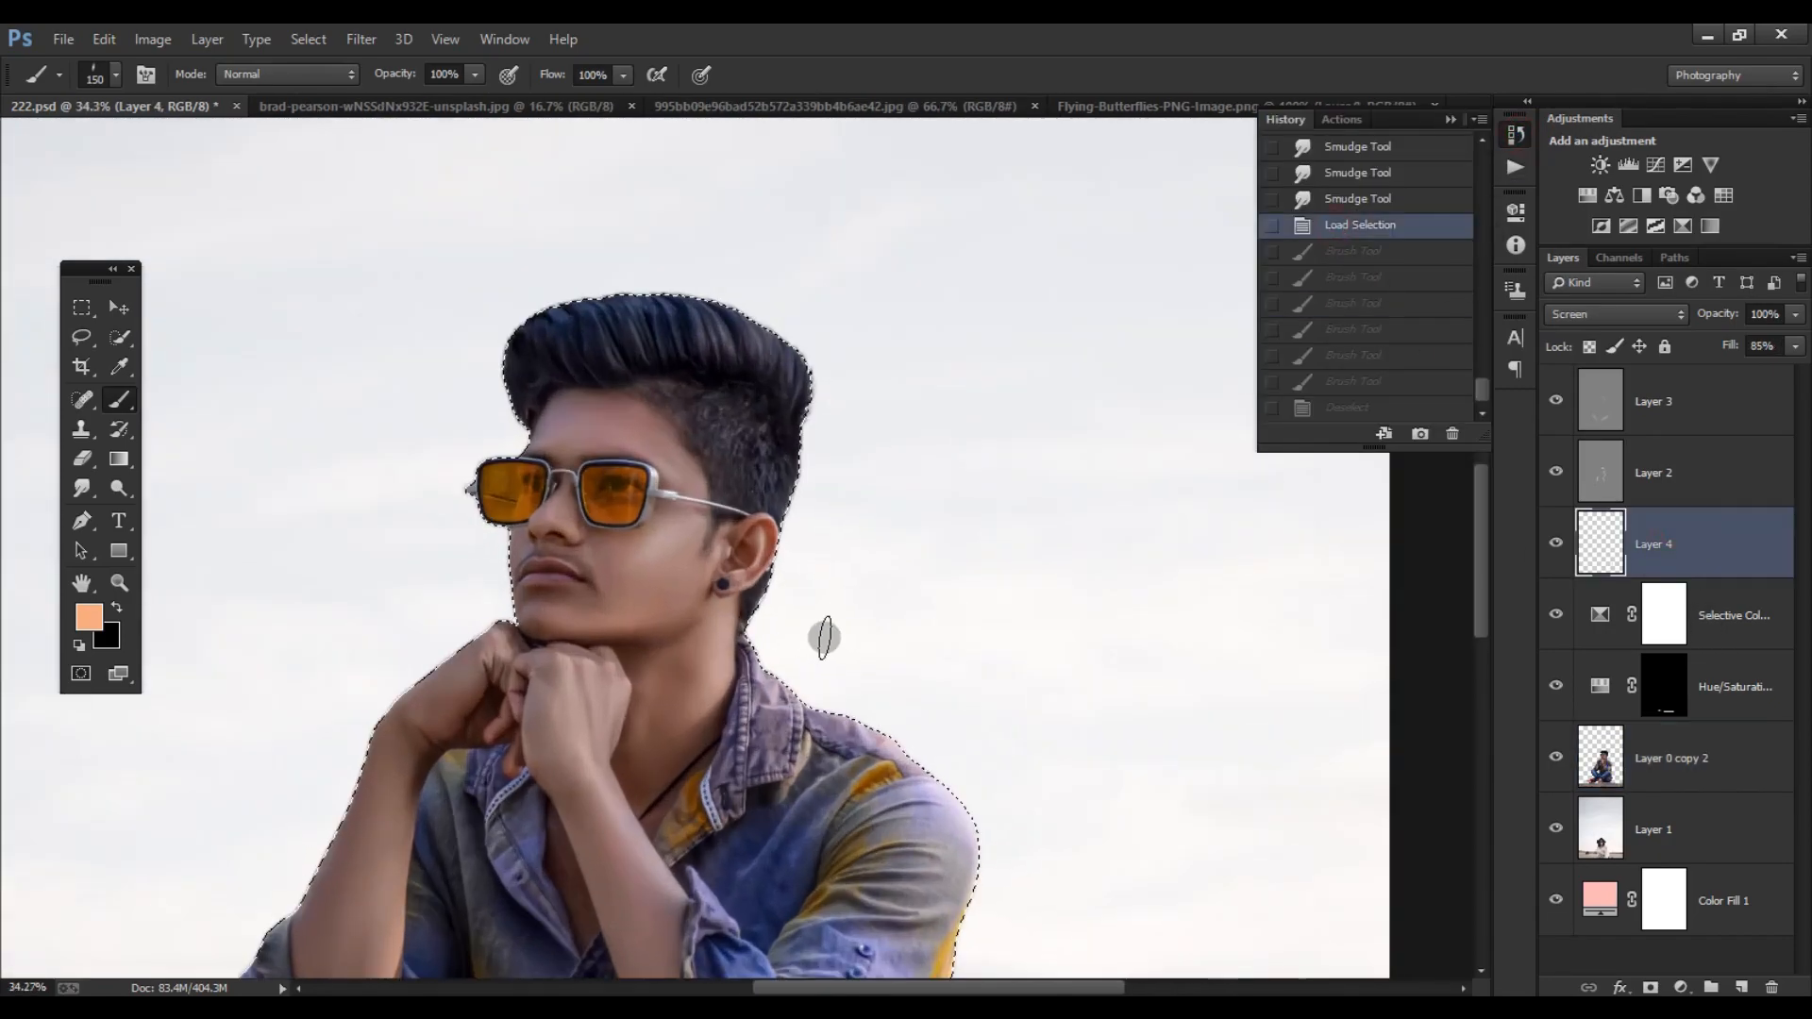
scroll(821, 638, "up", 3)
left_click_drag(1074, 891, 901, 643)
mouse_move(866, 635)
left_mouse_down()
mouse_move(920, 675)
mouse_move(979, 796)
left_mouse_up()
left_click_drag(712, 448, 811, 582)
left_click_drag(664, 575, 613, 500)
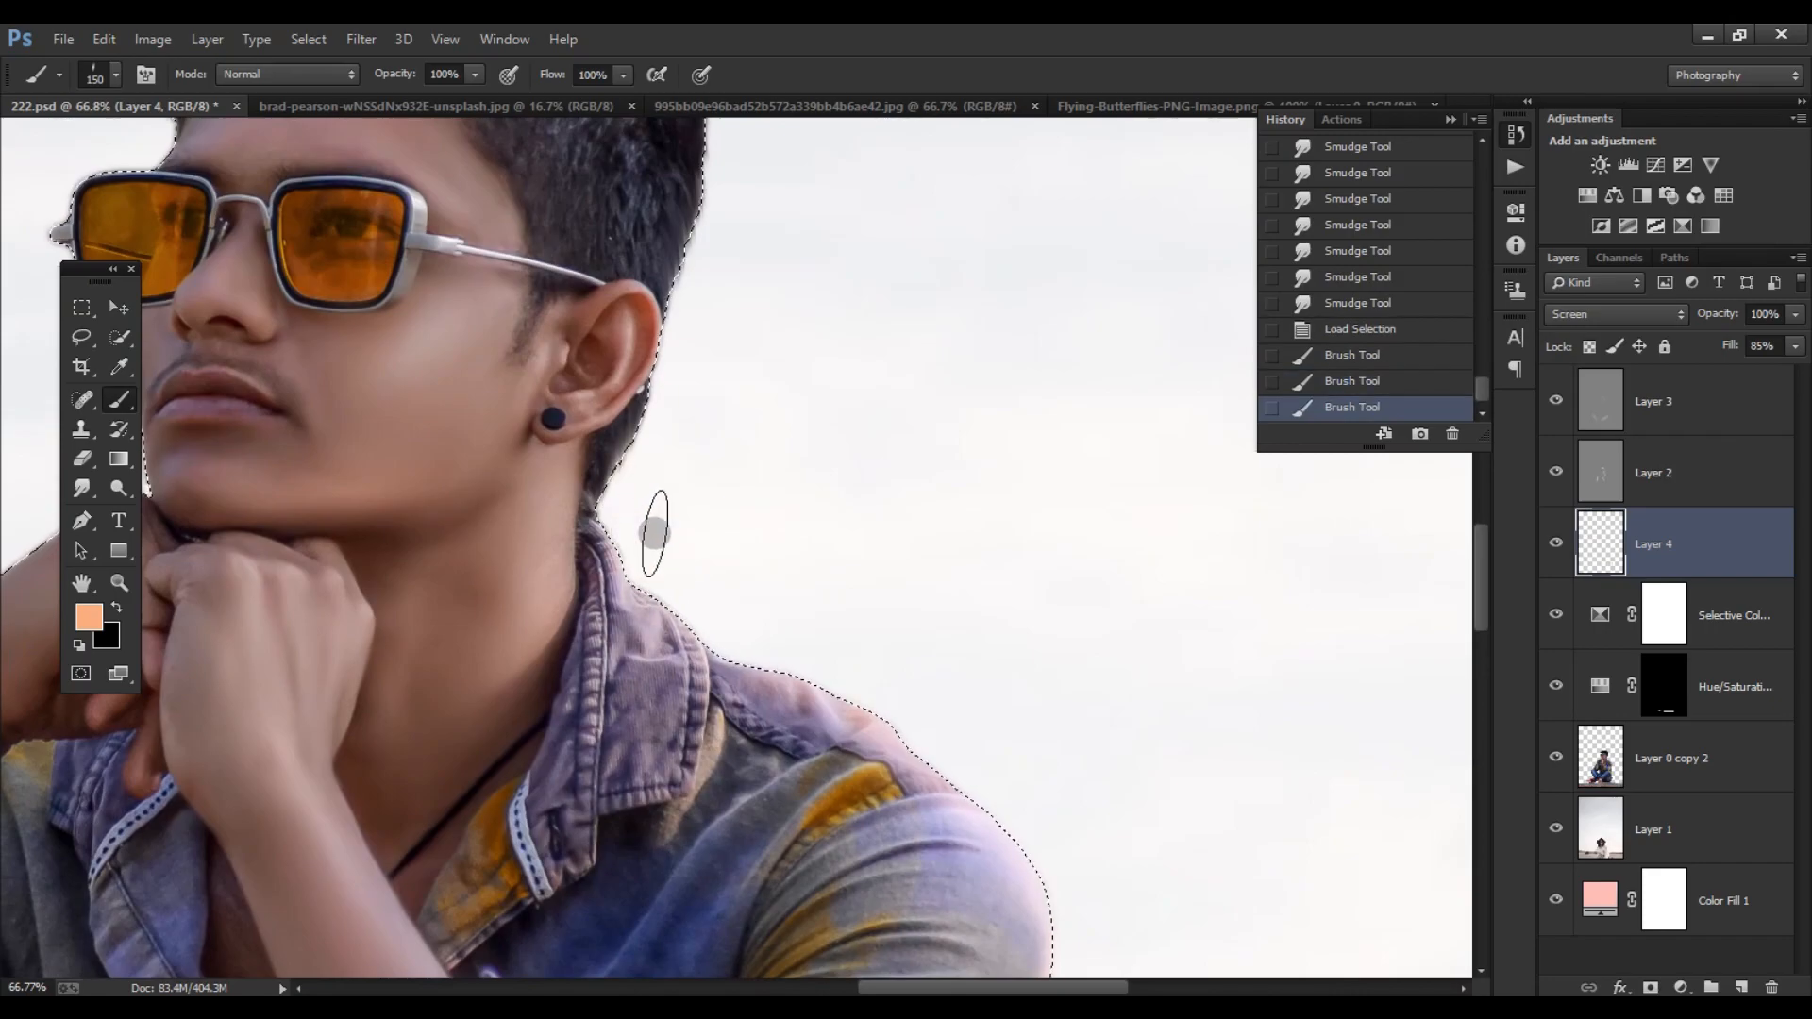
key("ctrl+d")
left_click(1450, 119)
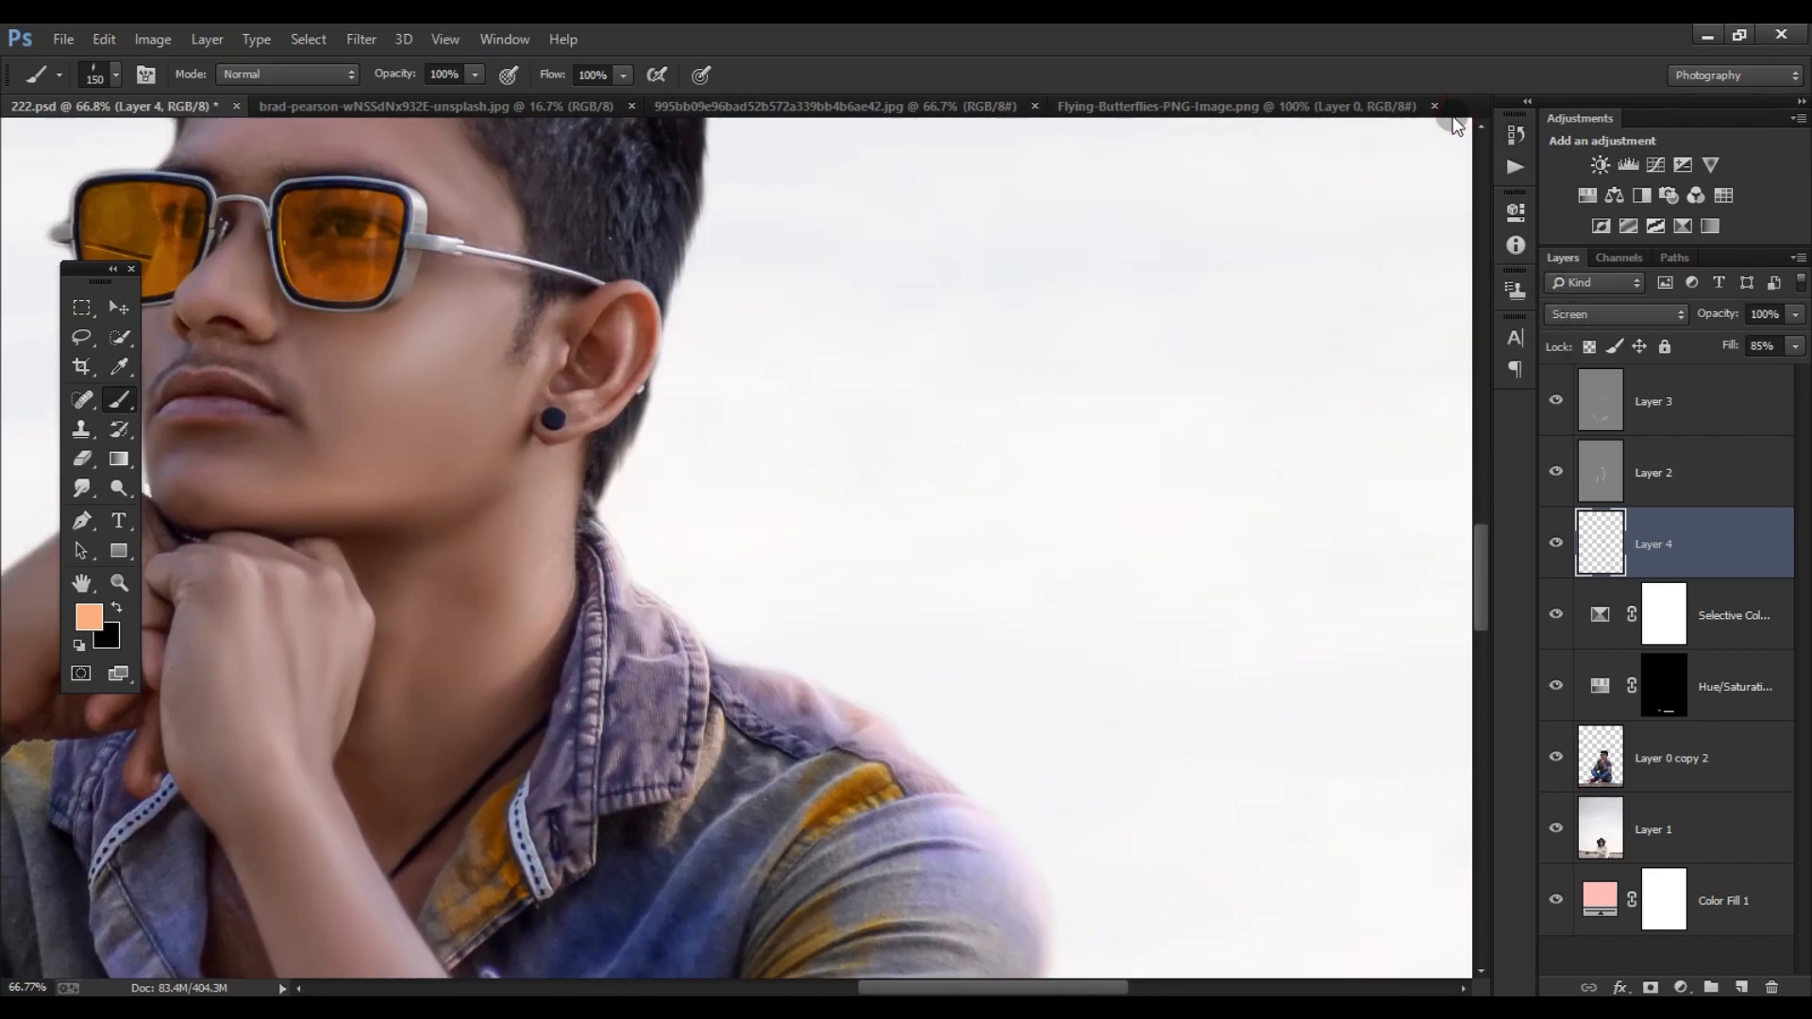
- Lower Layer 4's opacity to 63% and compare the image with the rim-light layer hidden and shown
key("ctrl+minus")
key("ctrl+minus")
key("ctrl+minus")
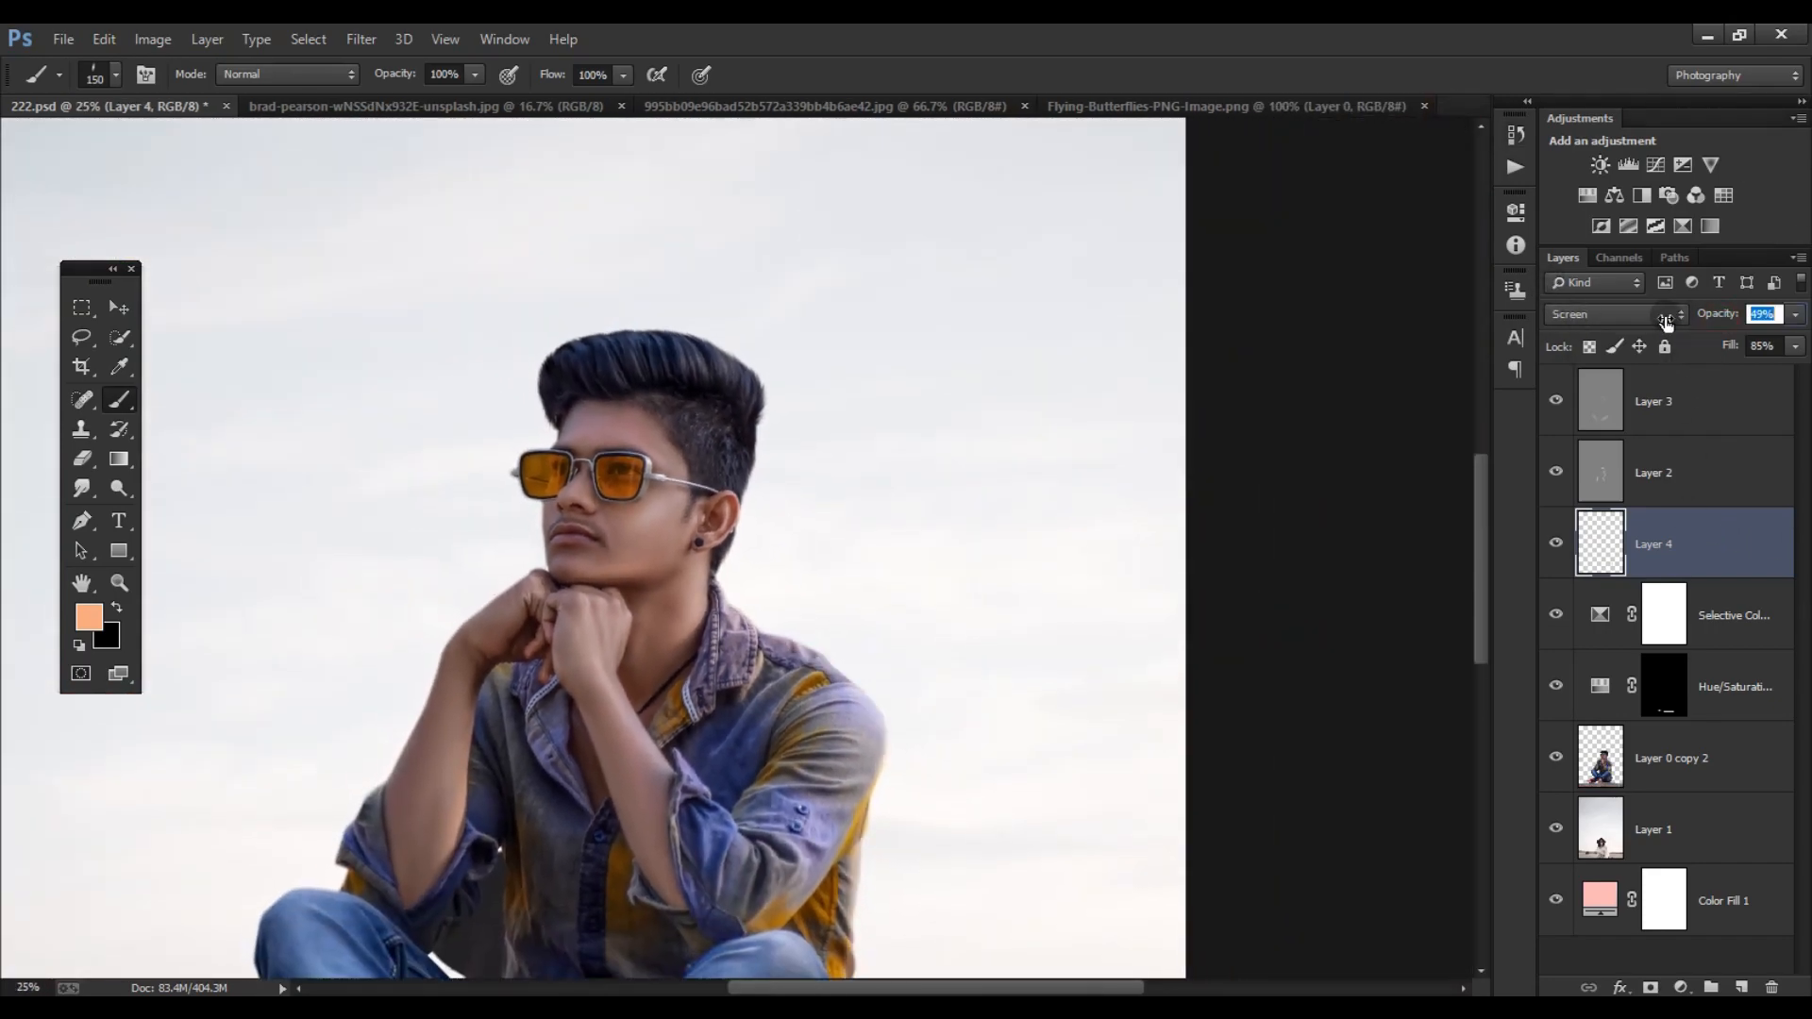
key("ctrl+minus")
key("ctrl+minus")
key("ctrl+minus")
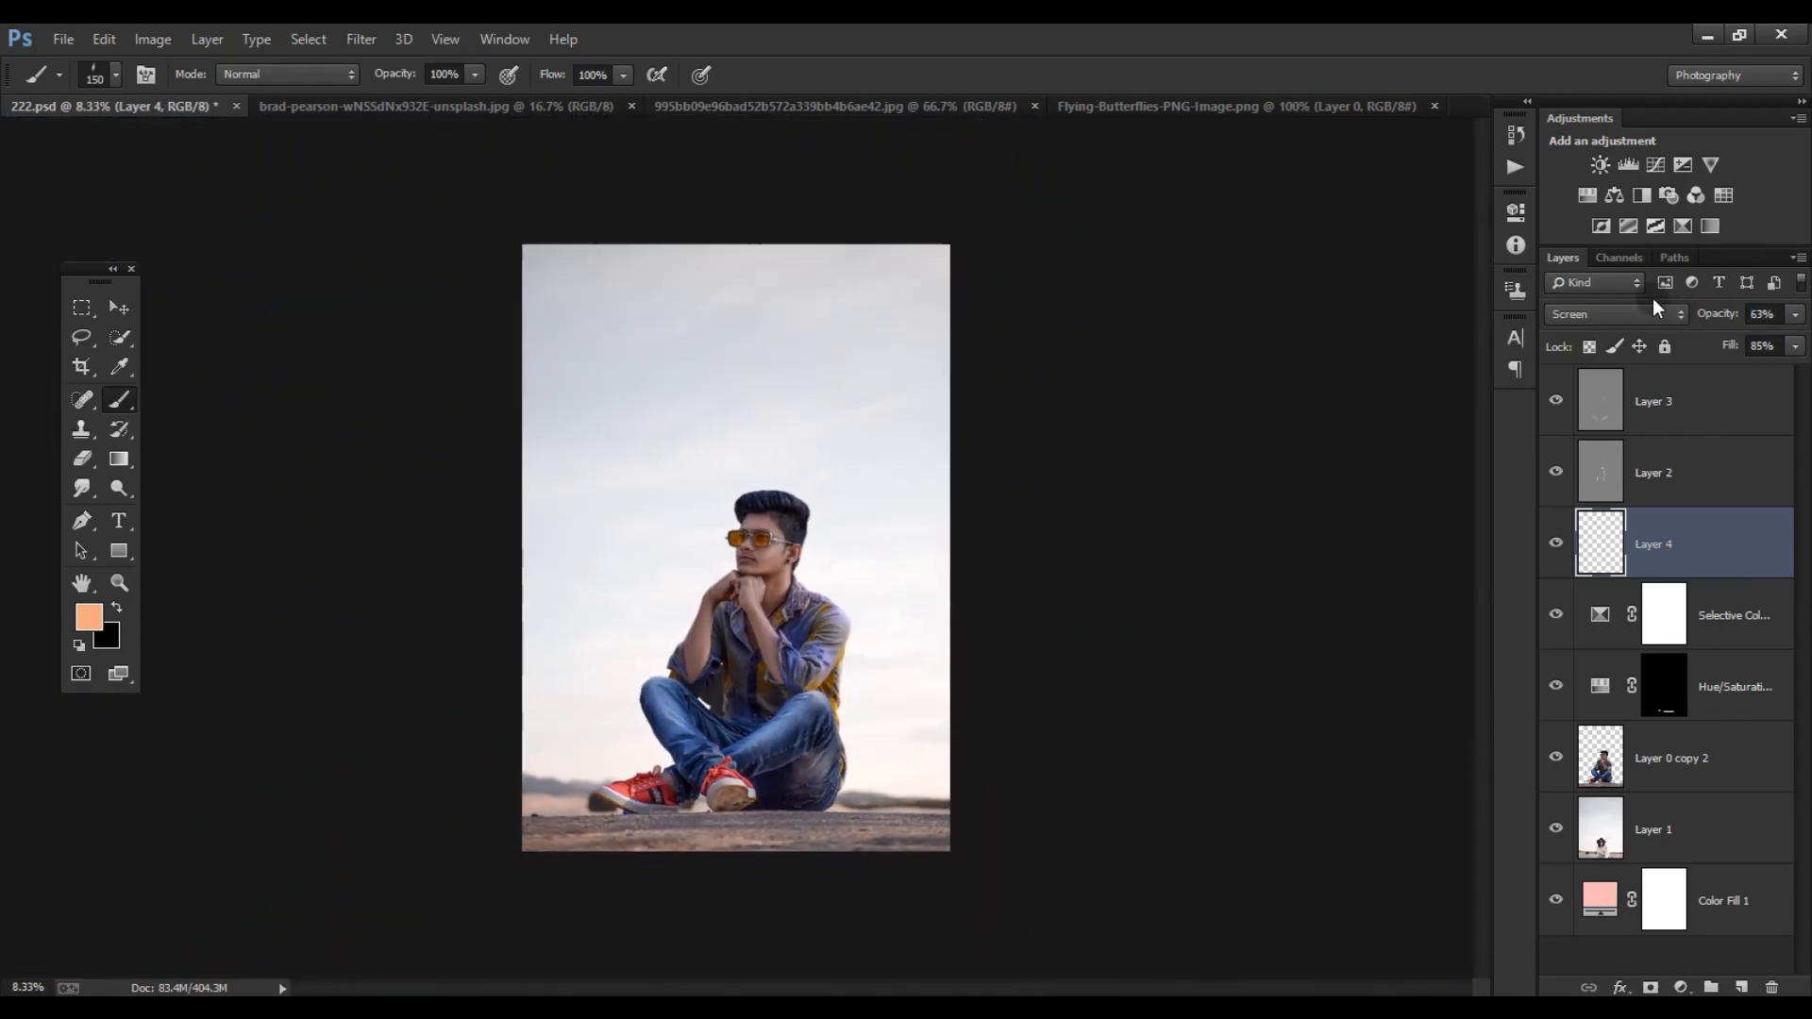
left_click(120, 307)
scroll(933, 600, "up", 1)
scroll(932, 600, "up", 1)
left_click(1553, 544)
scroll(890, 578, "up", 3)
scroll(890, 578, "down", 2)
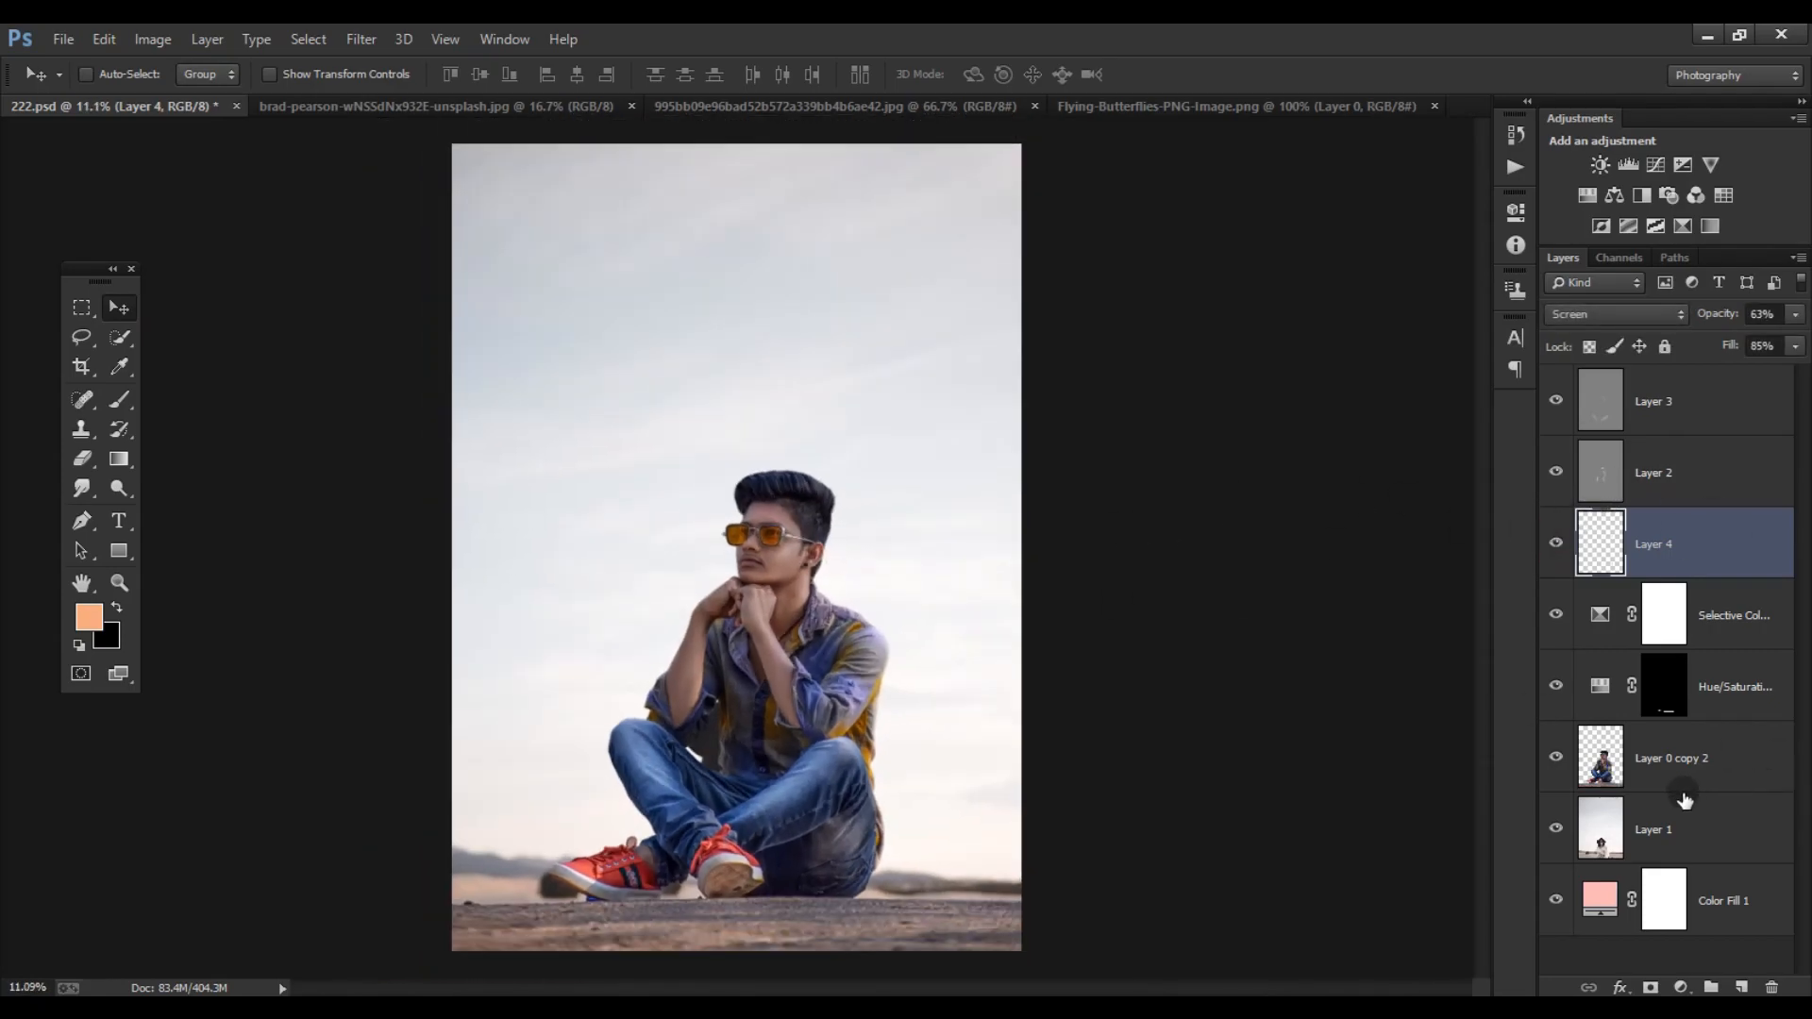
- Delete the Color Fill 1 layer from the bottom of the layer stack
left_click(1696, 903)
key("Delete")
scroll(1001, 577, "down", 2)
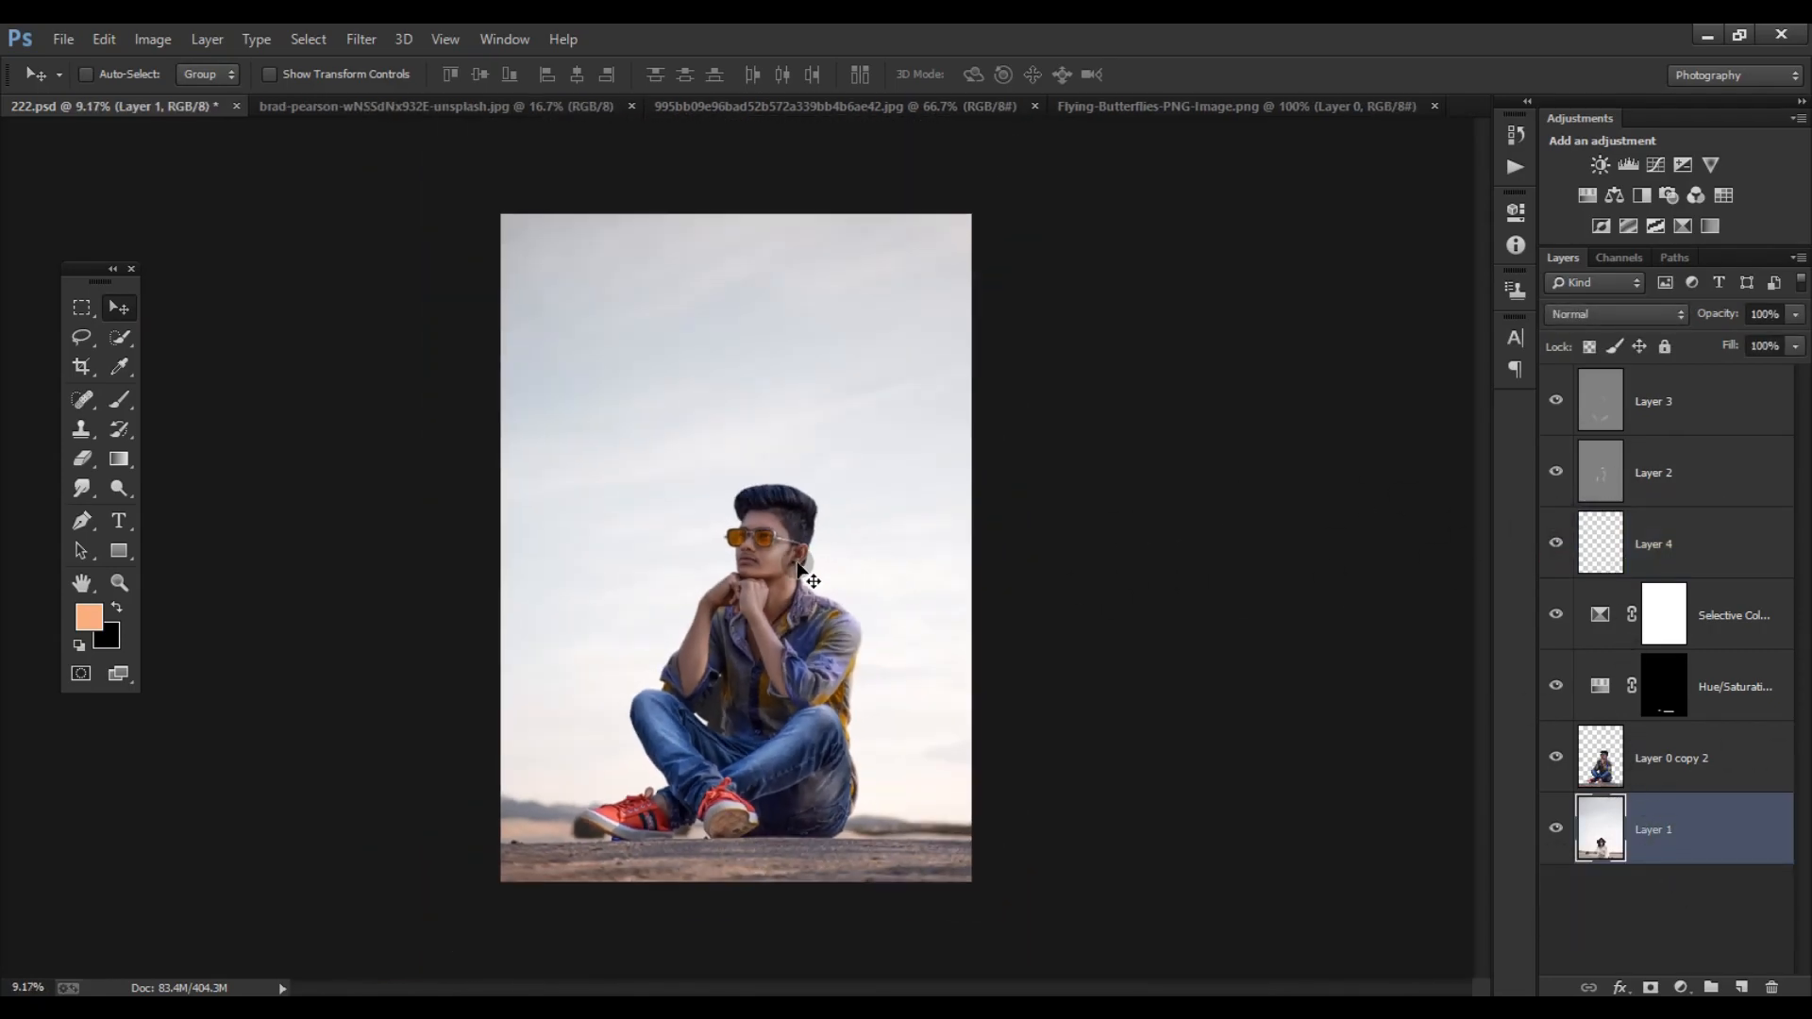
- Smudge strands upward across the top and front of the quiff on Layer 0 copy 2, using the 24 px spatter tip
scroll(1015, 551, "up", 8)
left_click(1755, 760)
left_click(81, 488)
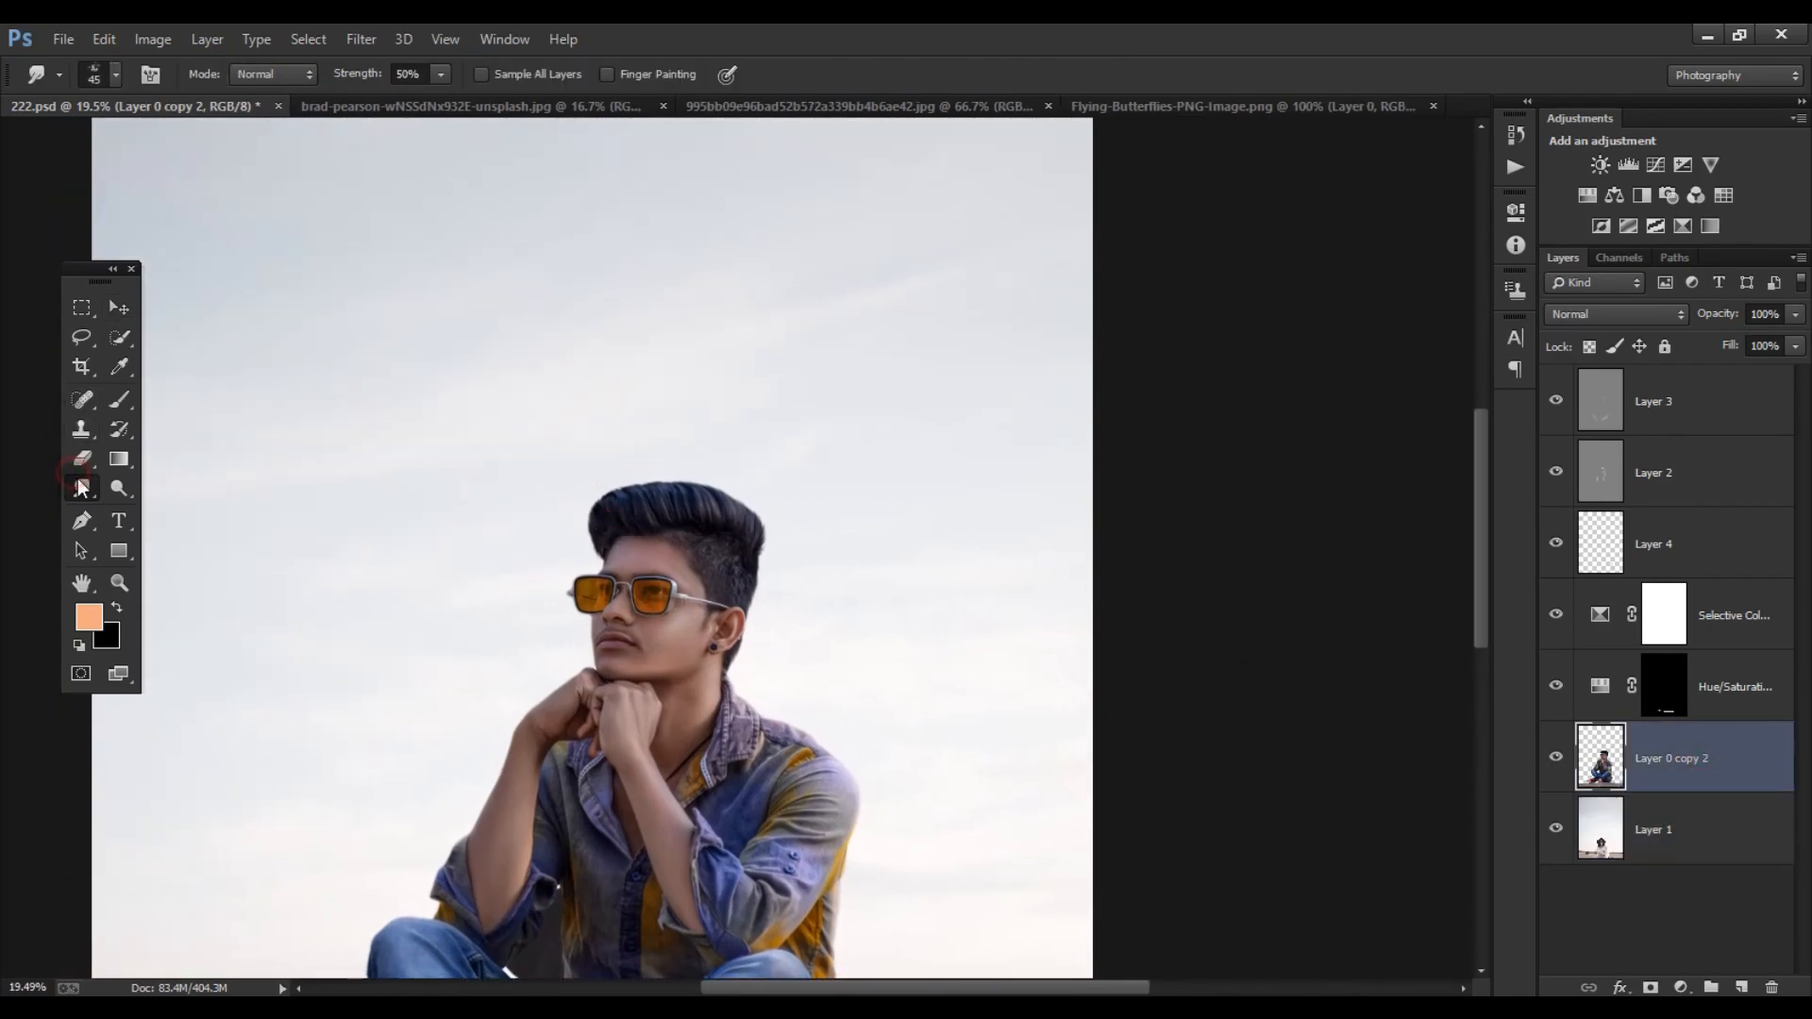
scroll(708, 477, "up", 10)
scroll(709, 478, "up", 5)
right_click(780, 524)
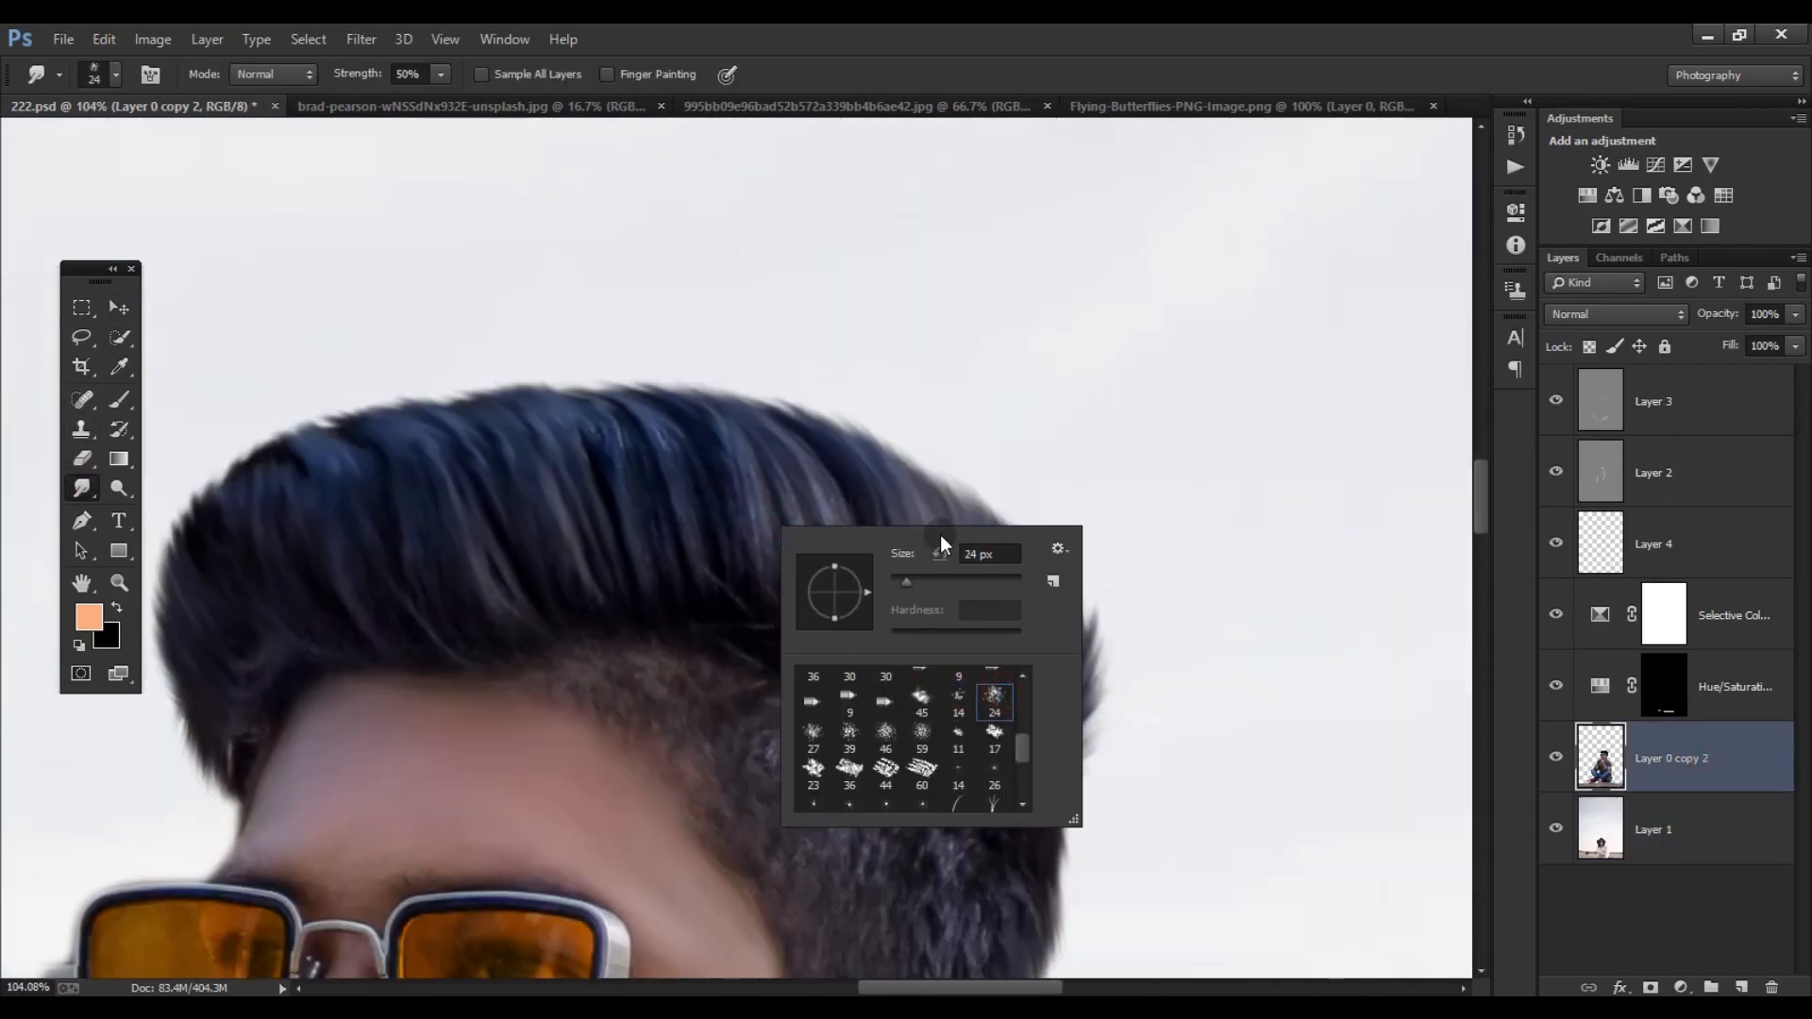
scroll(981, 740, "up", 2)
left_click(1006, 260)
scroll(897, 604, "up", 2)
key("bracketright")
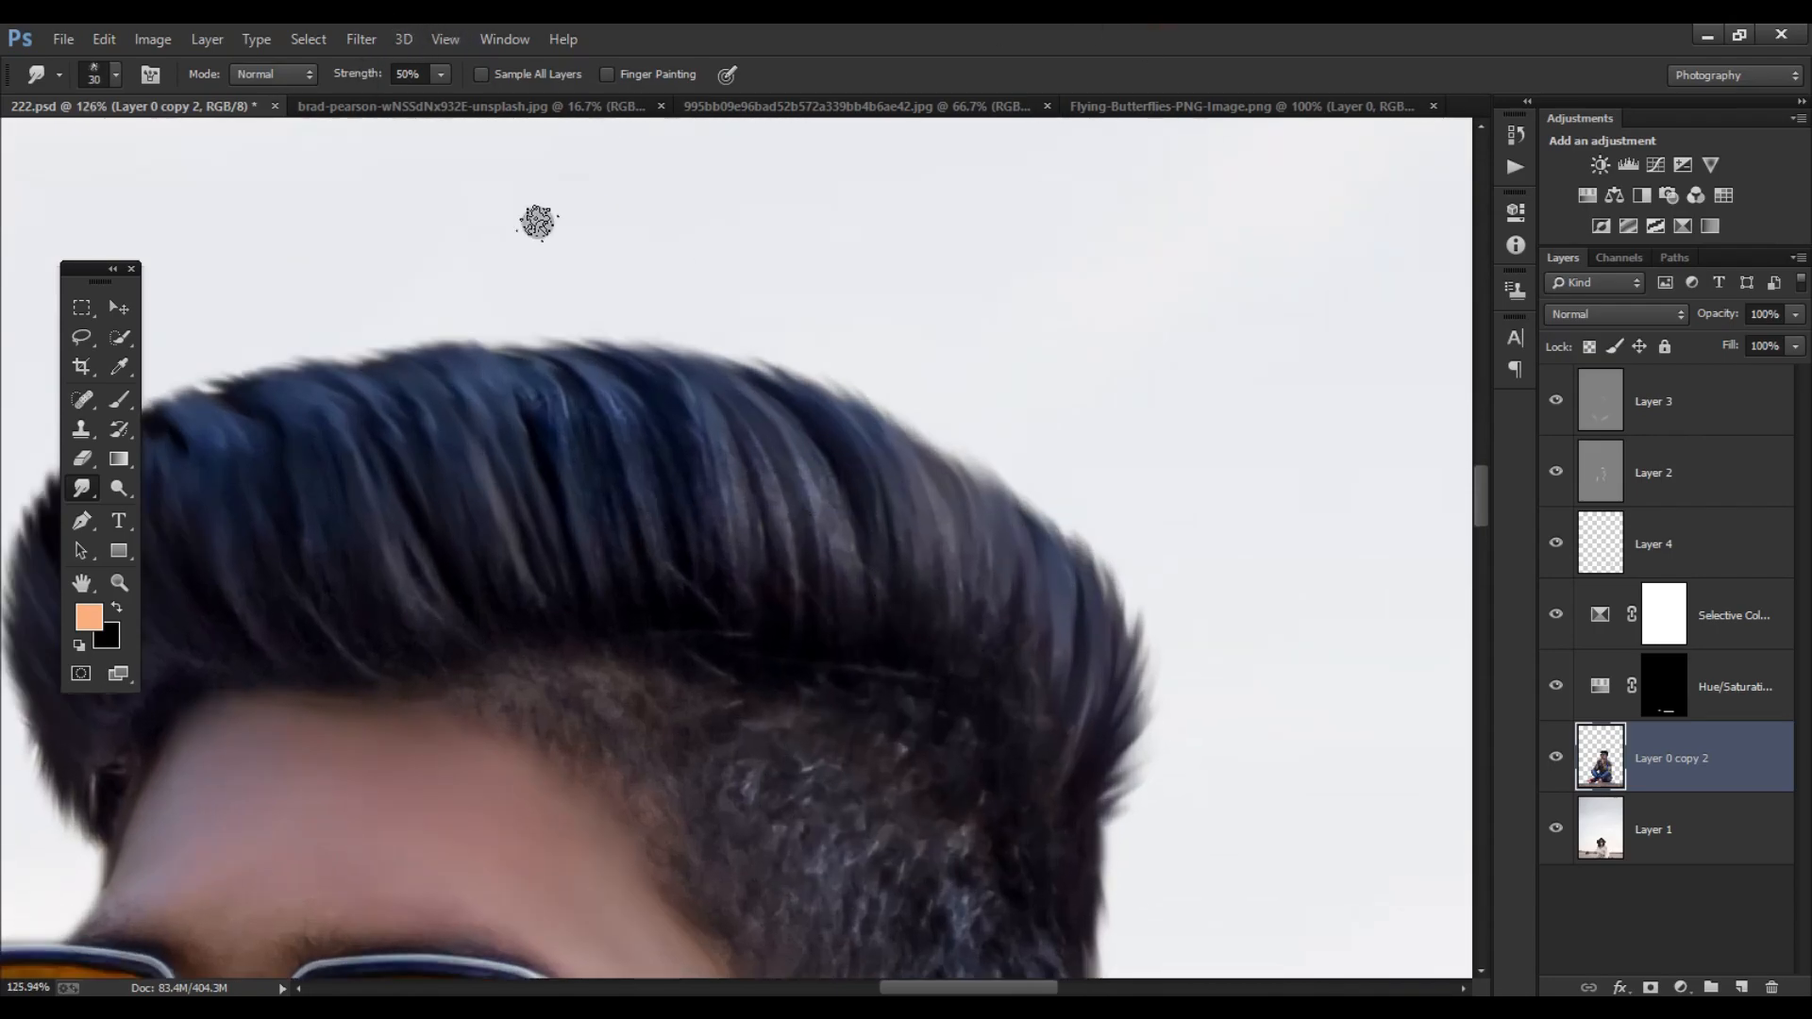
key("bracketleft")
left_click_drag(1059, 689, 1029, 515)
left_click_drag(1029, 653, 960, 434)
left_click_drag(966, 667, 917, 450)
mouse_move(915, 635)
left_mouse_down()
mouse_move(903, 513)
mouse_move(866, 414)
left_mouse_up()
left_click_drag(876, 634, 764, 401)
left_click_drag(819, 618, 682, 388)
left_click_drag(705, 450, 906, 487)
left_click_drag(966, 635, 821, 388)
left_click_drag(874, 639, 758, 420)
left_click_drag(814, 631, 709, 406)
left_click_drag(751, 623, 642, 417)
left_click_drag(689, 642, 583, 442)
left_click_drag(627, 659, 491, 429)
left_click_drag(563, 676, 394, 445)
left_click_drag(498, 668, 363, 528)
left_click_drag(546, 647, 429, 519)
left_click_drag(417, 658, 308, 555)
left_click_drag(456, 599, 606, 524)
left_click_drag(534, 642, 409, 470)
left_click_drag(441, 509, 404, 433)
left_click_drag(468, 674, 341, 553)
left_click_drag(396, 611, 357, 509)
left_click_drag(413, 462, 425, 420)
- Smudge the strands at the back of the quiff upward and set the Smudge tool to 30% strength with a 60 px tip
mouse_move(672, 421)
left_mouse_down()
mouse_move(469, 514)
mouse_move(257, 341)
left_mouse_up()
mouse_move(1038, 637)
left_mouse_down()
mouse_move(1069, 547)
mouse_move(963, 356)
left_mouse_up()
left_click_drag(972, 467, 873, 312)
left_click_drag(958, 587, 847, 399)
mouse_move(900, 667)
left_mouse_down()
mouse_move(864, 762)
mouse_move(863, 864)
left_mouse_up()
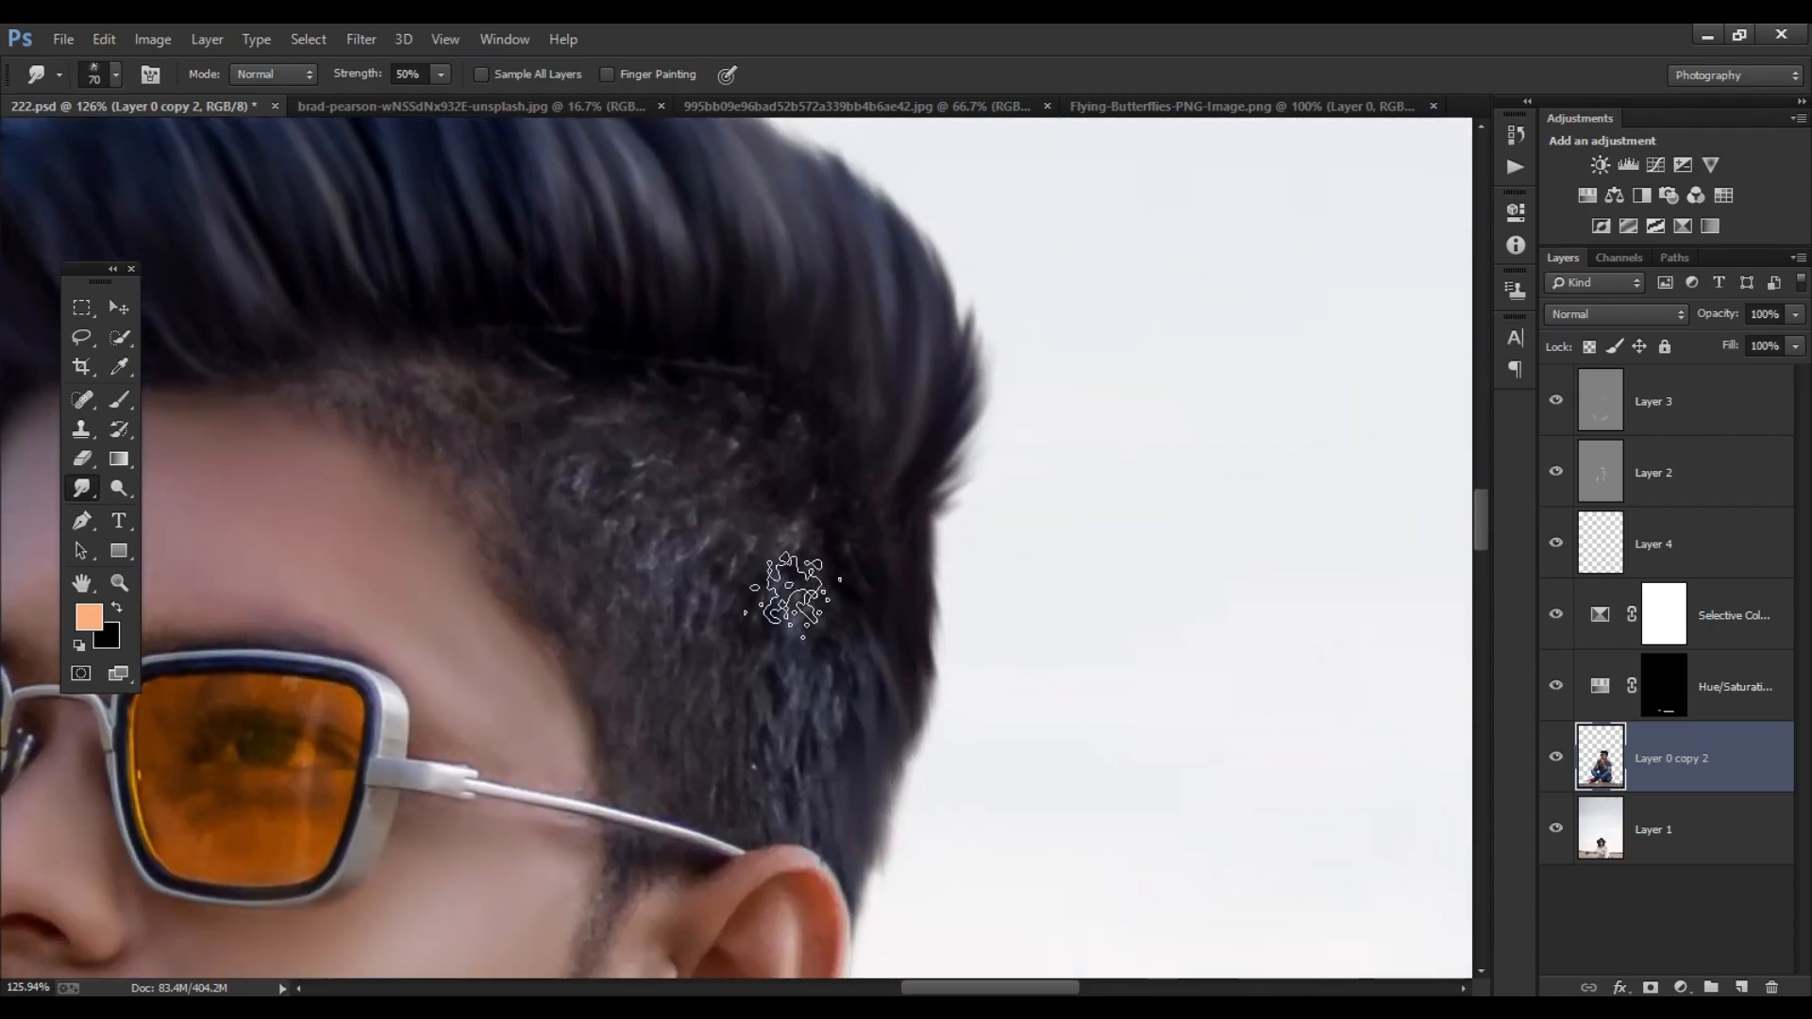
scroll(801, 598, "down", 1)
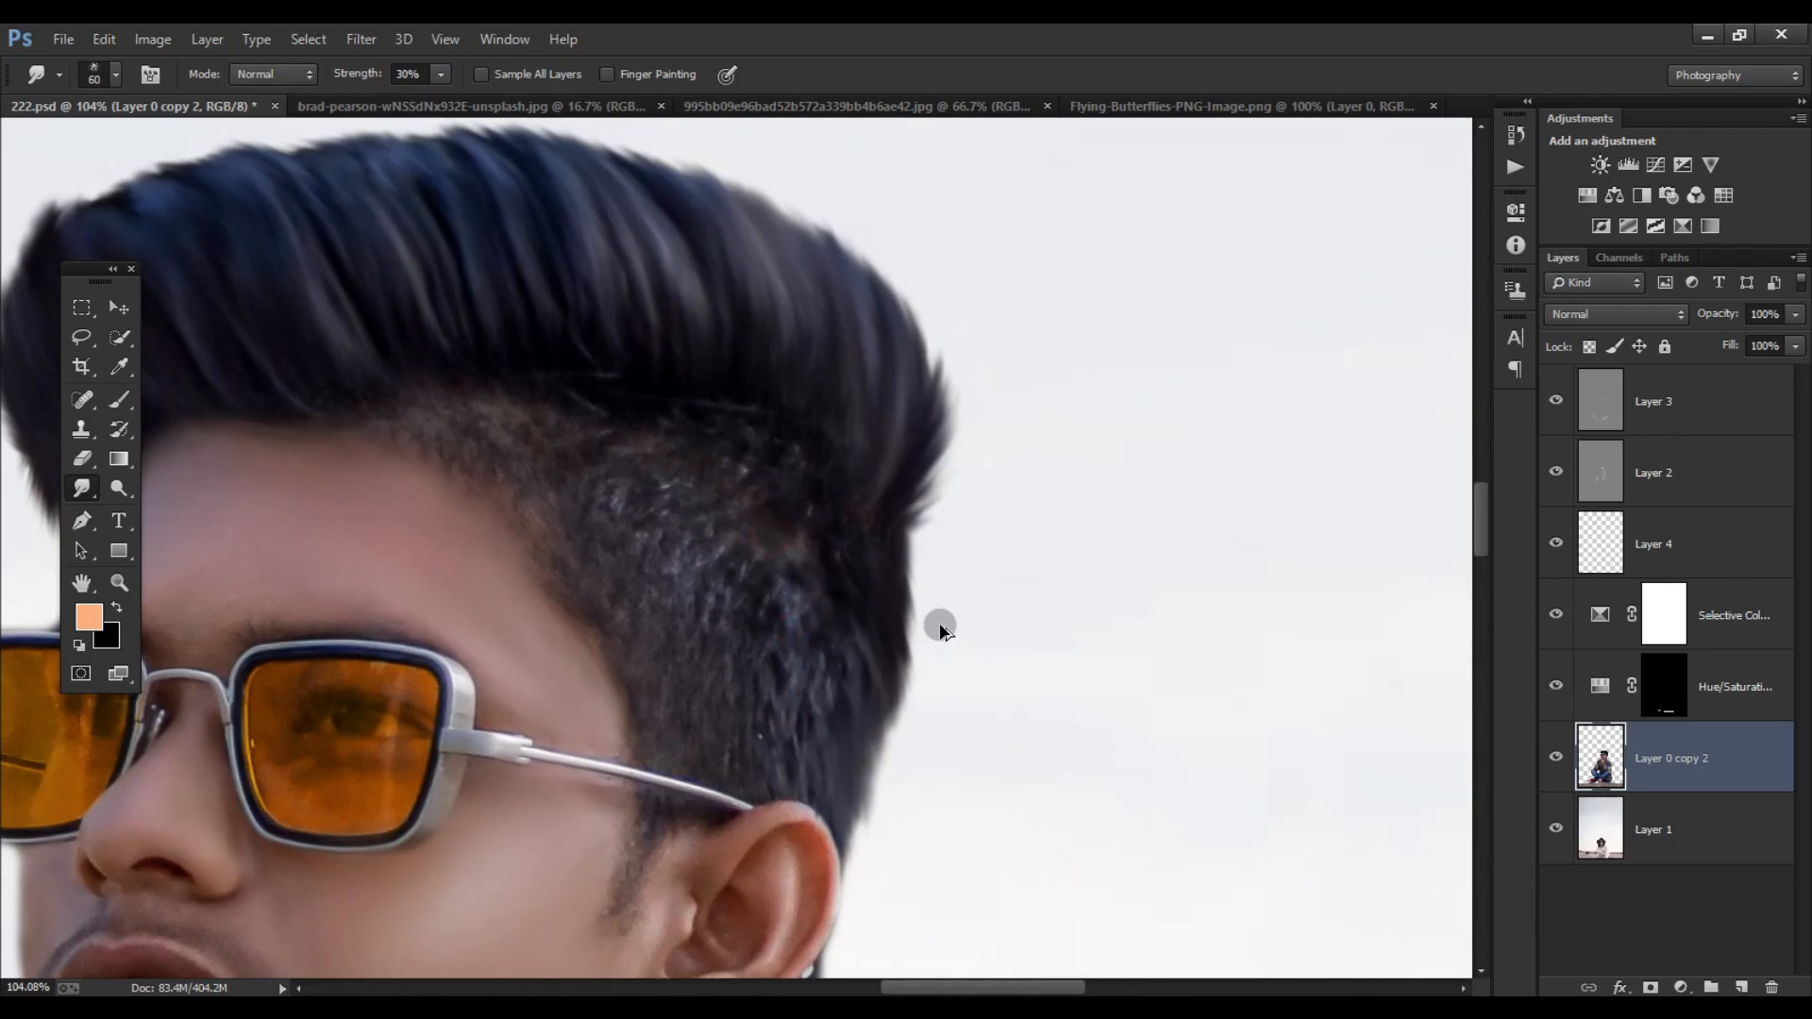
- Change the foreground color to a bright saturated cyan for painting with the Brush tool
scroll(938, 623, "down", 6)
scroll(736, 538, "up", 2)
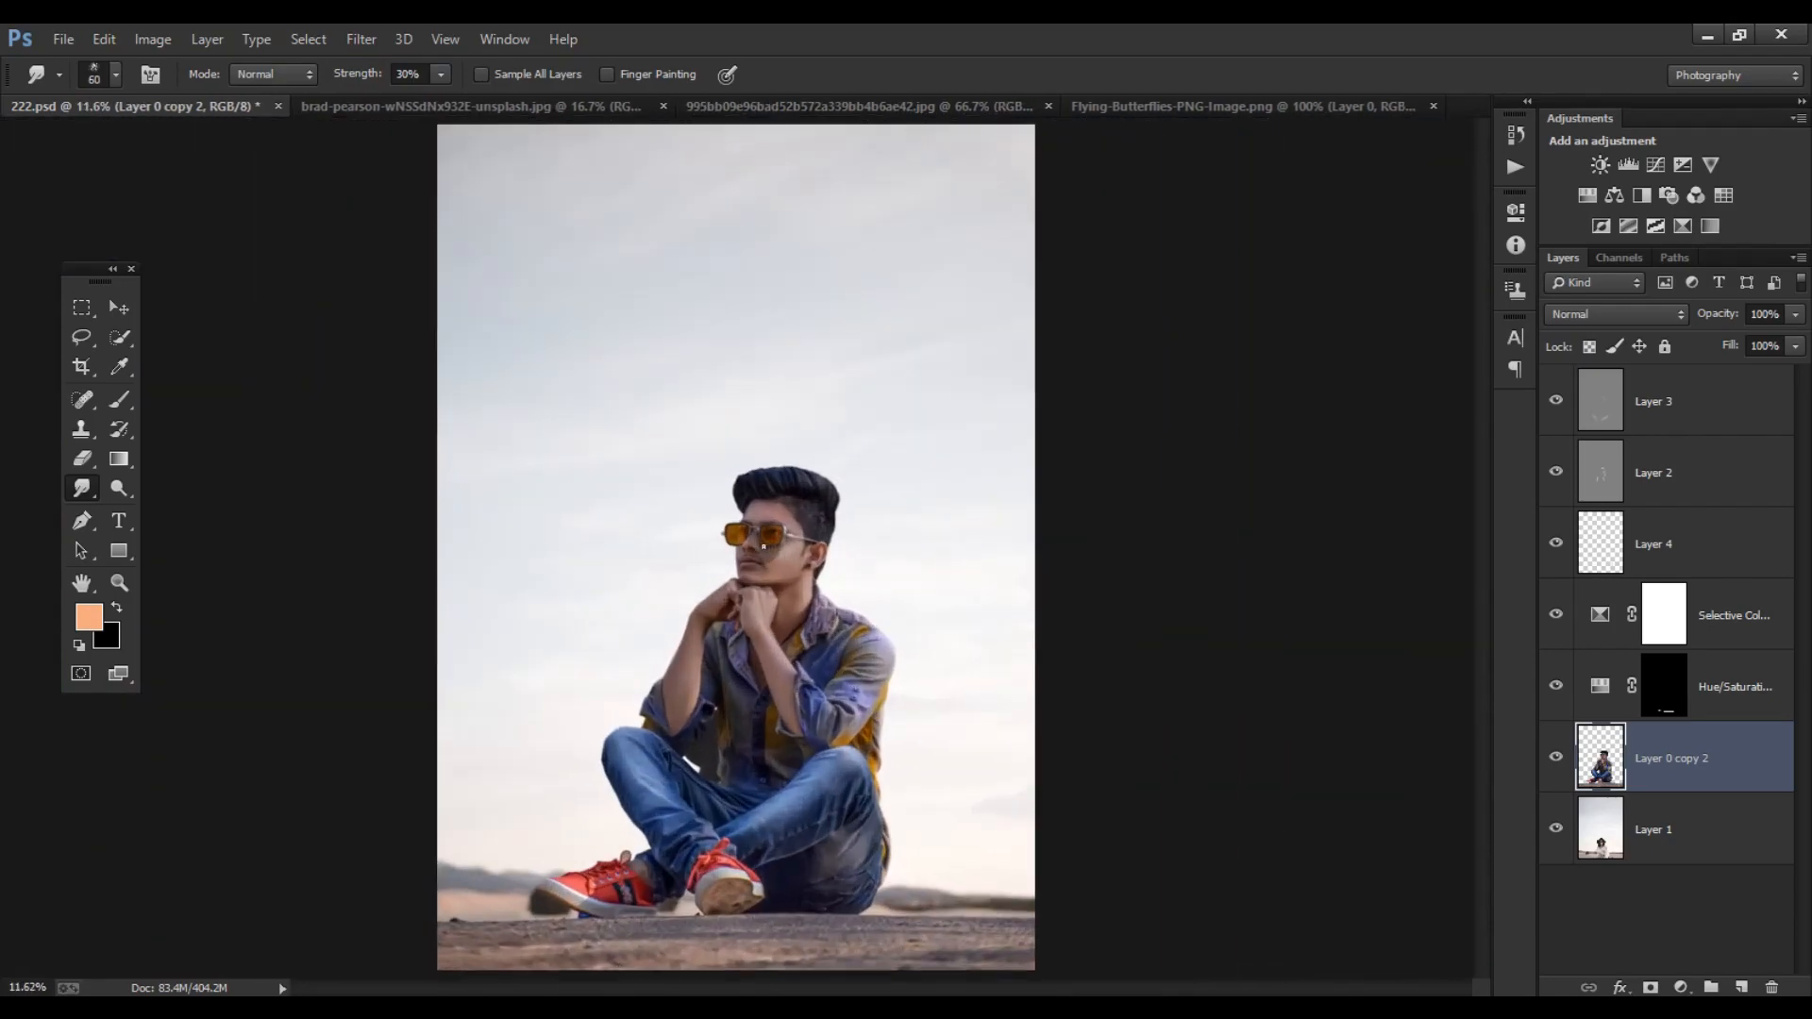
scroll(198, 571, "up", 2)
left_click(89, 618)
left_click_drag(1399, 761, 1399, 629)
left_click_drag(1288, 566, 1374, 486)
left_click(1597, 478)
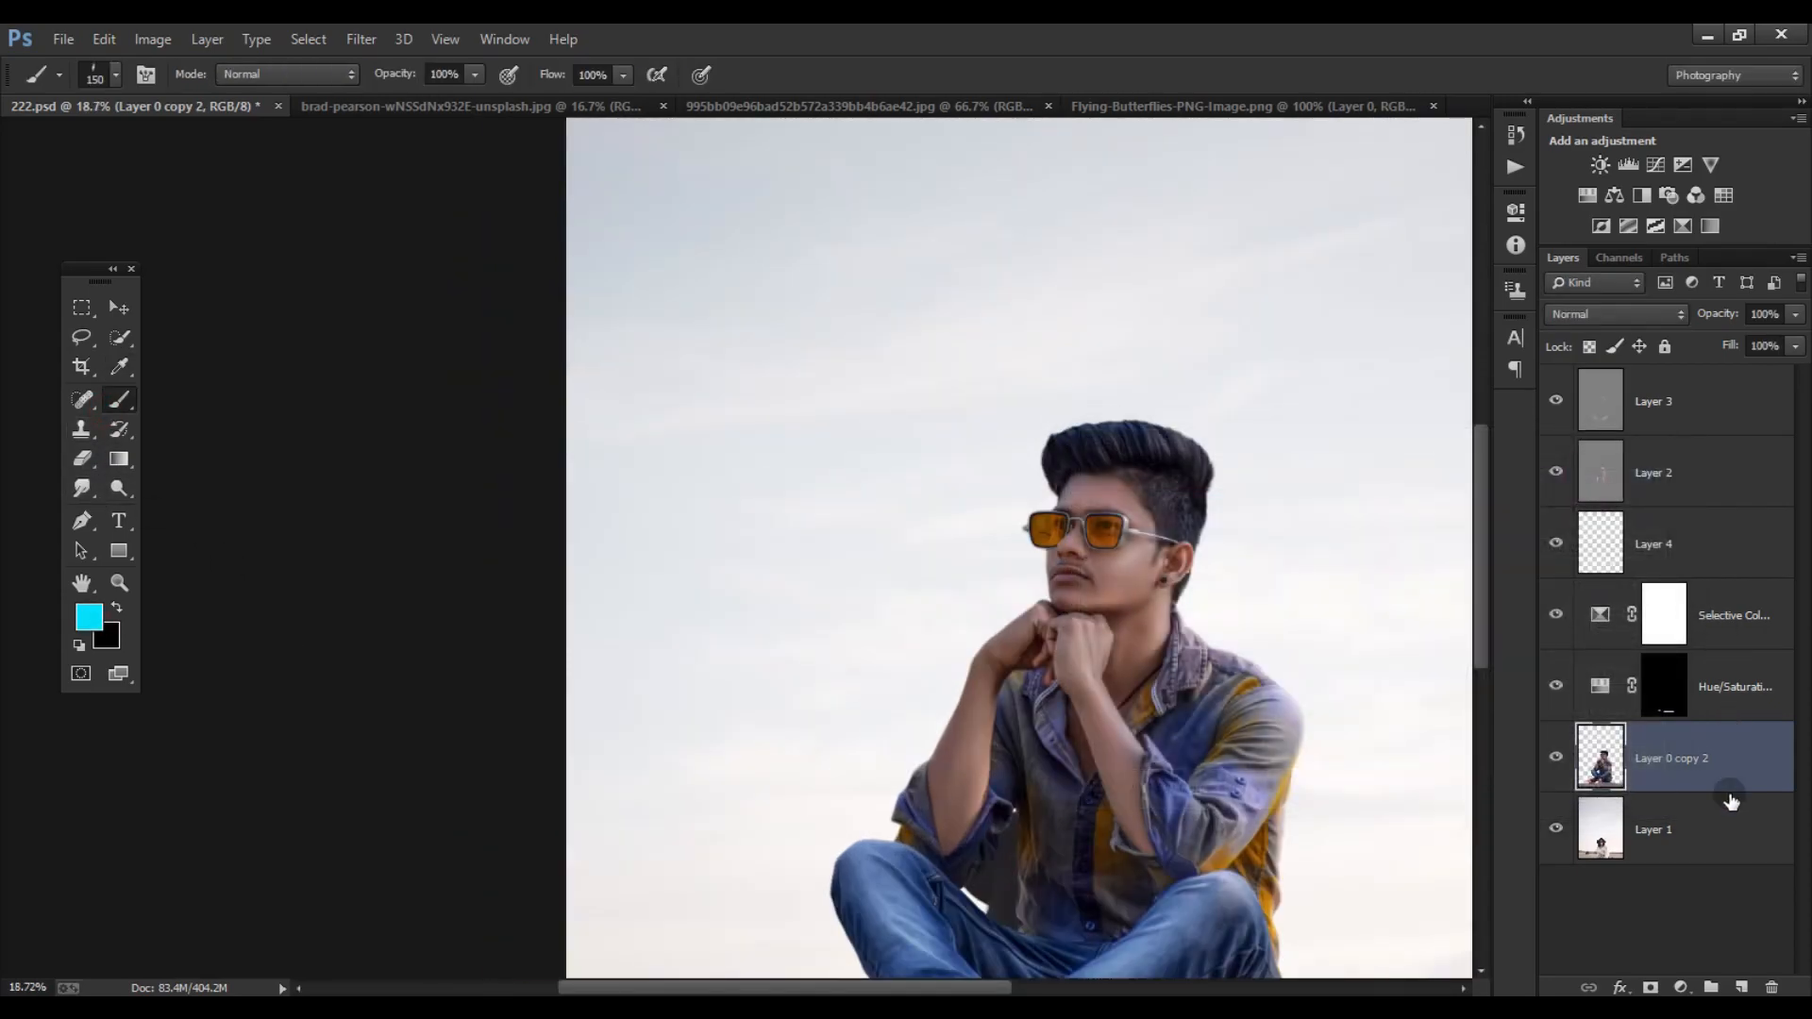
- Add a blank layer above Layer 0 copy 2 and set up a soft round brush at 20 px
left_click(1741, 987)
scroll(1081, 538, "up", 5)
right_click(1153, 576)
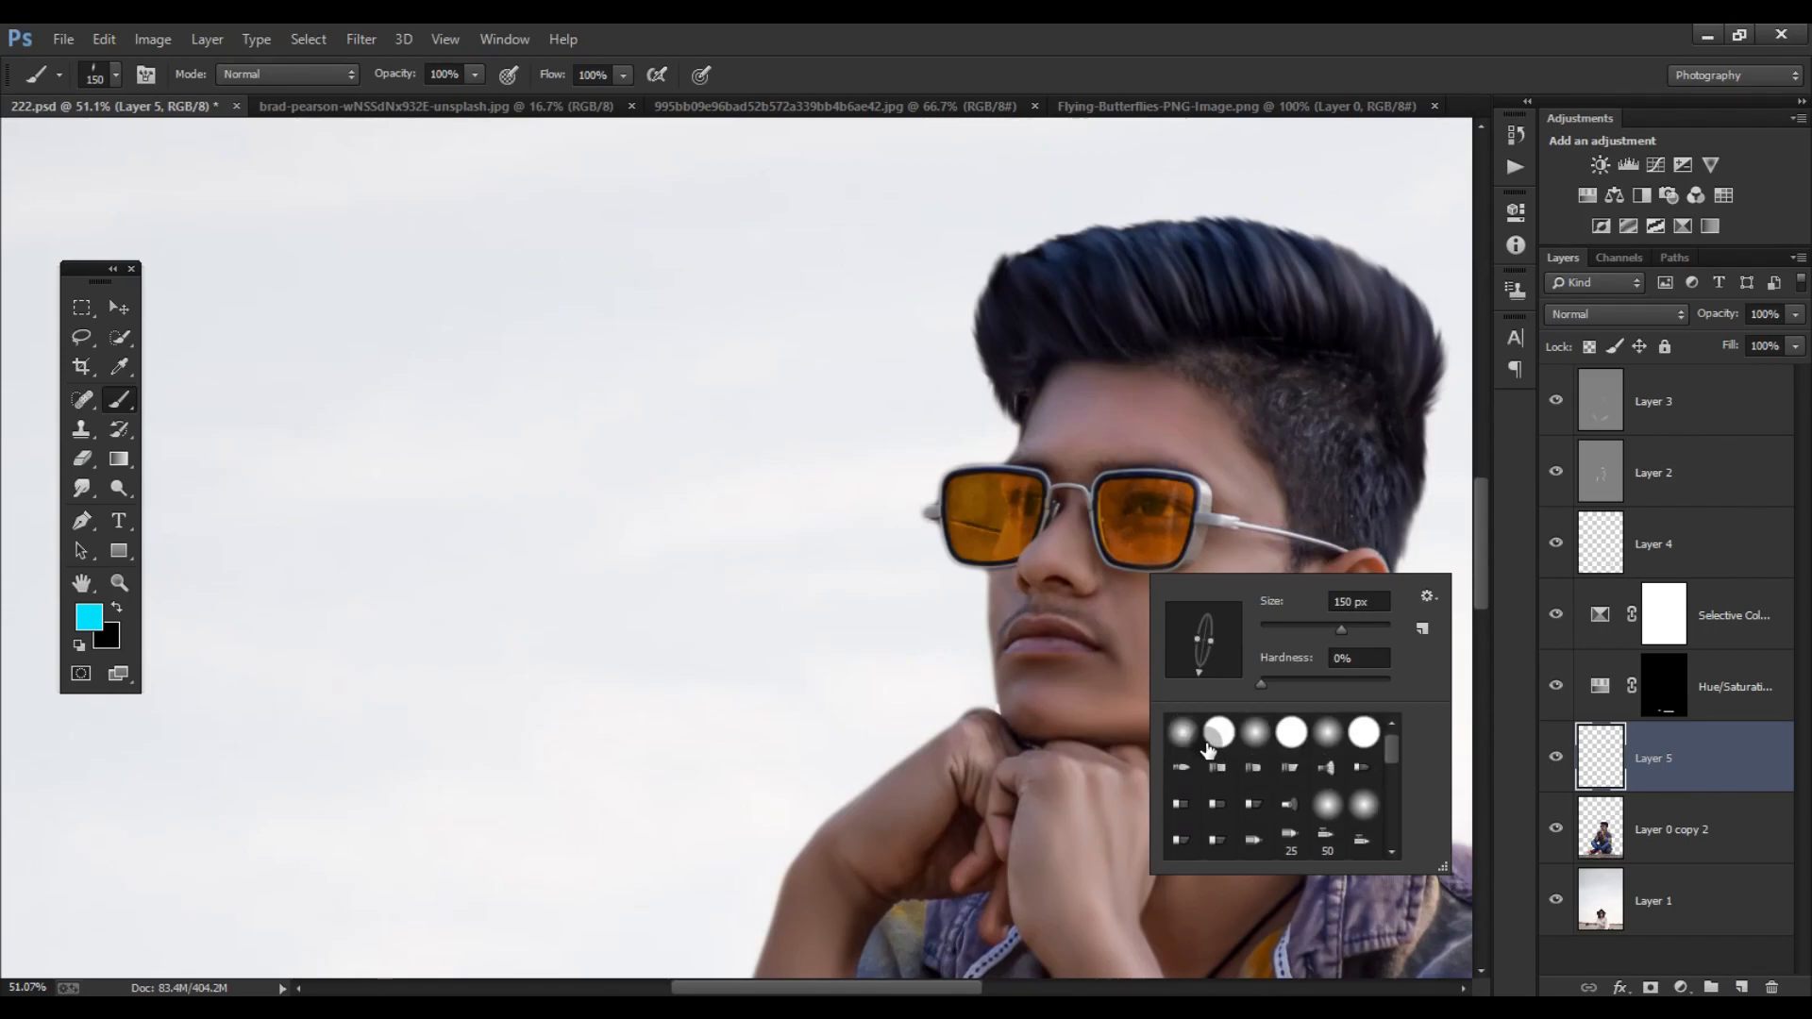
double_click(1191, 734)
scroll(1123, 509, "up", 5)
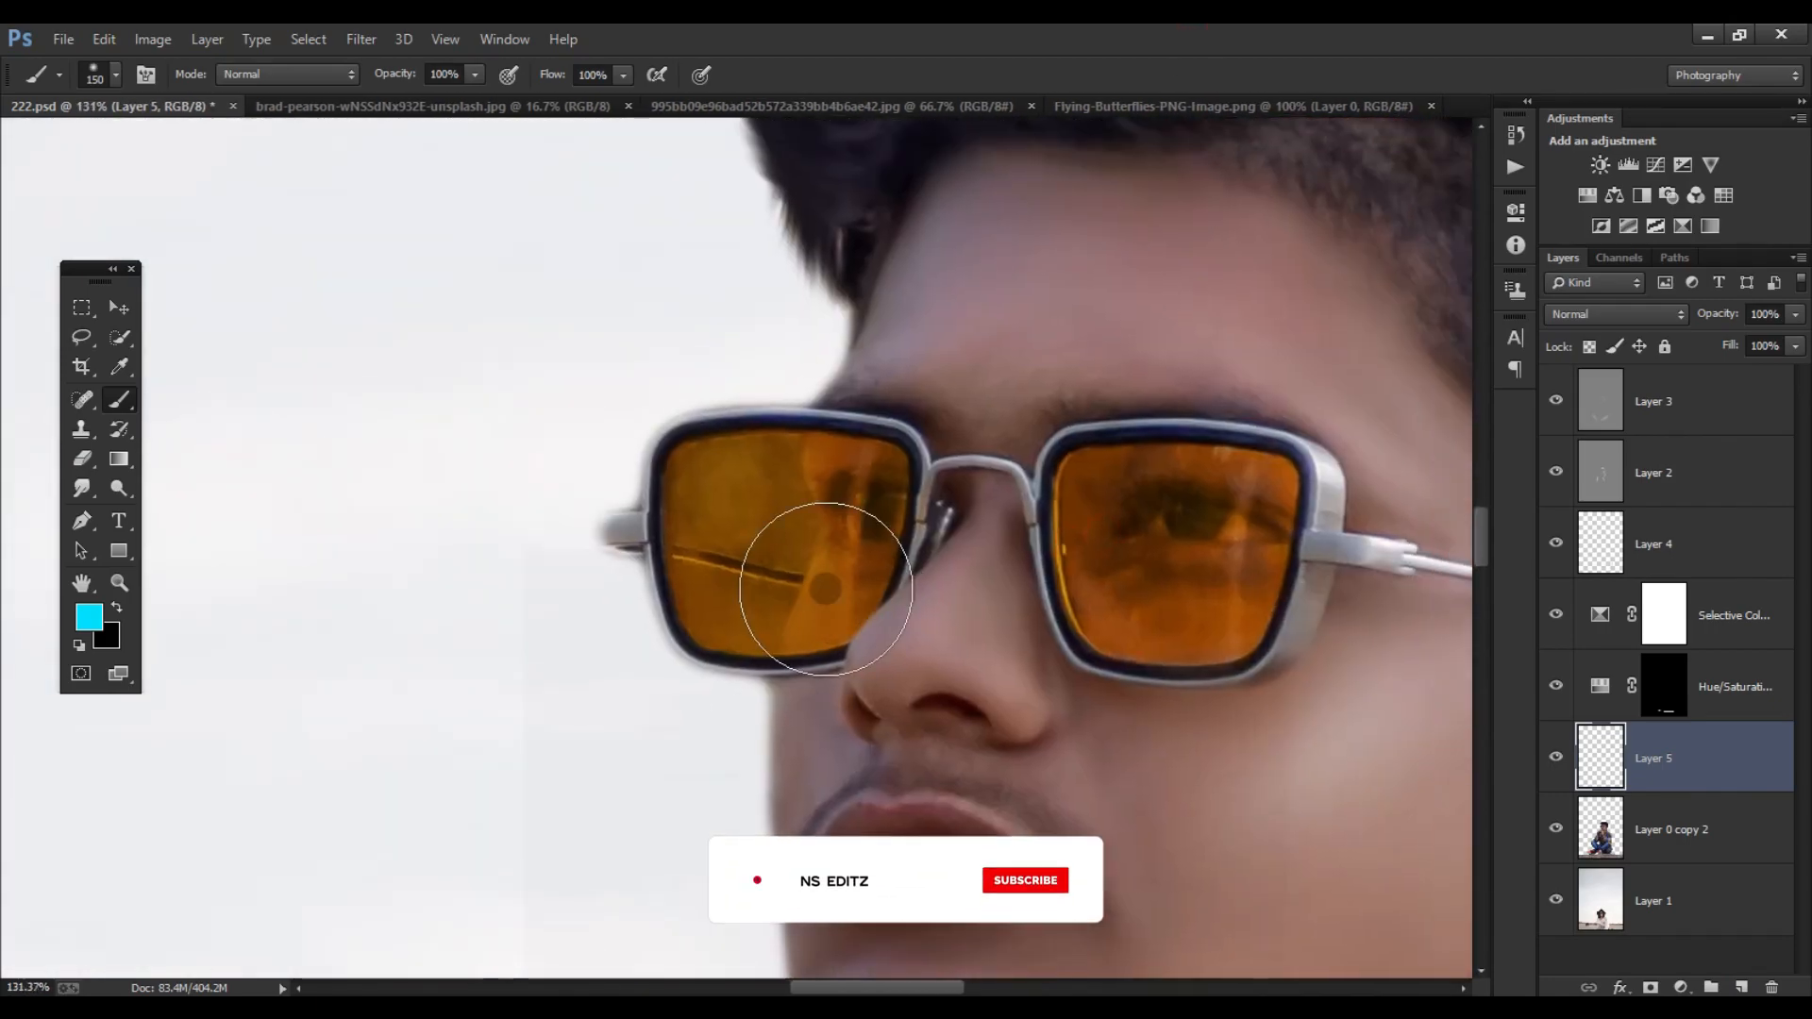
scroll(736, 510, "up", 5)
key("bracketleft")
key("bracketleft")
key("bracketleft")
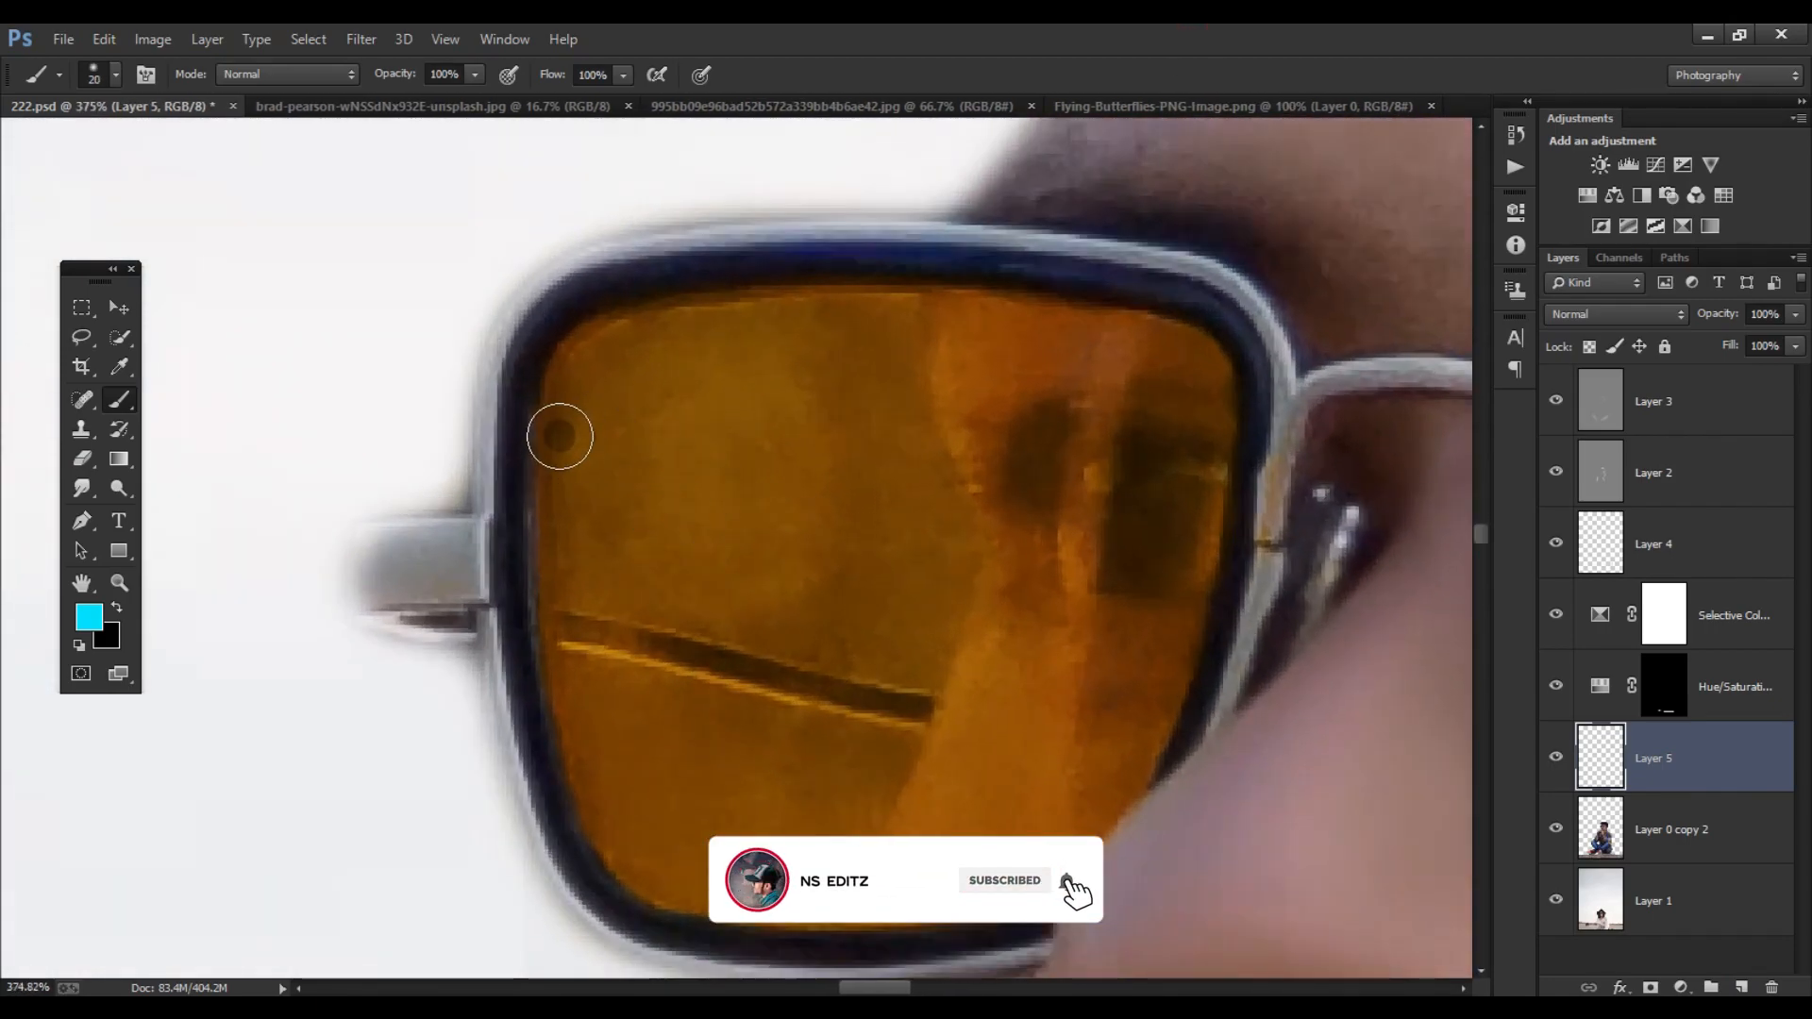
- Paint the sunglasses' front lens solid cyan, tracing its edge inside the frame with a 9 px brush and filling the interior
mouse_move(551, 398)
left_mouse_down()
mouse_move(593, 333)
mouse_move(903, 301)
mouse_move(1079, 299)
mouse_move(1209, 340)
mouse_move(1235, 454)
mouse_move(1179, 706)
left_mouse_up()
mouse_move(1111, 819)
left_mouse_down()
mouse_move(1048, 886)
mouse_move(779, 916)
mouse_move(678, 887)
left_mouse_up()
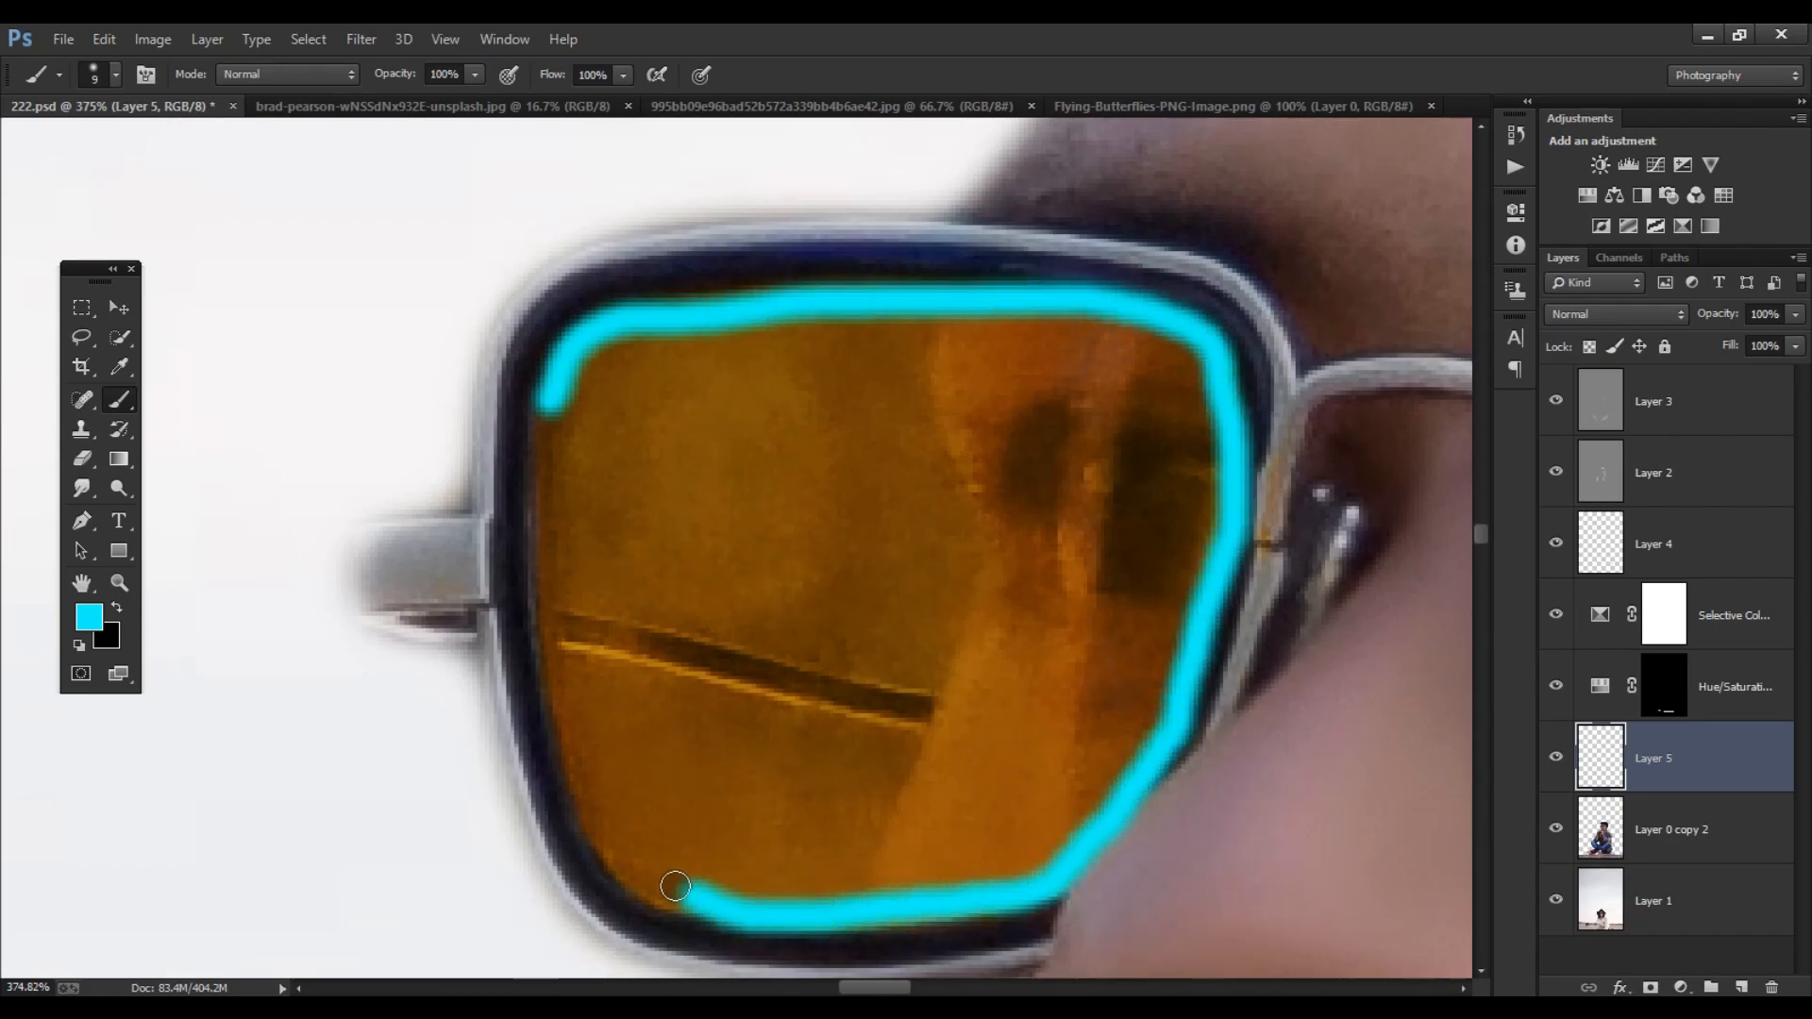
mouse_move(567, 454)
left_mouse_down()
mouse_move(538, 590)
mouse_move(628, 873)
mouse_move(930, 883)
left_mouse_up()
key("bracketright")
key("bracketright")
key("bracketright")
key("bracketright")
mouse_move(698, 463)
left_mouse_down()
mouse_move(660, 692)
mouse_move(563, 527)
mouse_move(605, 384)
mouse_move(981, 363)
mouse_move(574, 467)
mouse_move(836, 369)
mouse_move(697, 528)
mouse_move(676, 511)
mouse_move(597, 724)
mouse_move(877, 878)
mouse_move(809, 664)
mouse_move(757, 782)
mouse_move(797, 513)
mouse_move(962, 477)
mouse_move(963, 604)
mouse_move(983, 387)
mouse_move(1154, 407)
mouse_move(1134, 367)
mouse_move(928, 320)
mouse_move(684, 329)
mouse_move(597, 517)
mouse_move(1130, 382)
mouse_move(1210, 462)
mouse_move(1183, 450)
mouse_move(1209, 401)
mouse_move(997, 712)
mouse_move(1095, 497)
mouse_move(862, 596)
mouse_move(1010, 674)
mouse_move(1151, 580)
mouse_move(1172, 637)
mouse_move(1066, 696)
mouse_move(983, 834)
mouse_move(1051, 835)
mouse_move(1042, 813)
mouse_move(1073, 794)
left_mouse_up()
key("bracketleft")
key("bracketleft")
key("bracketleft")
key("bracketright")
key("bracketright")
key("bracketleft")
key("ctrl+0")
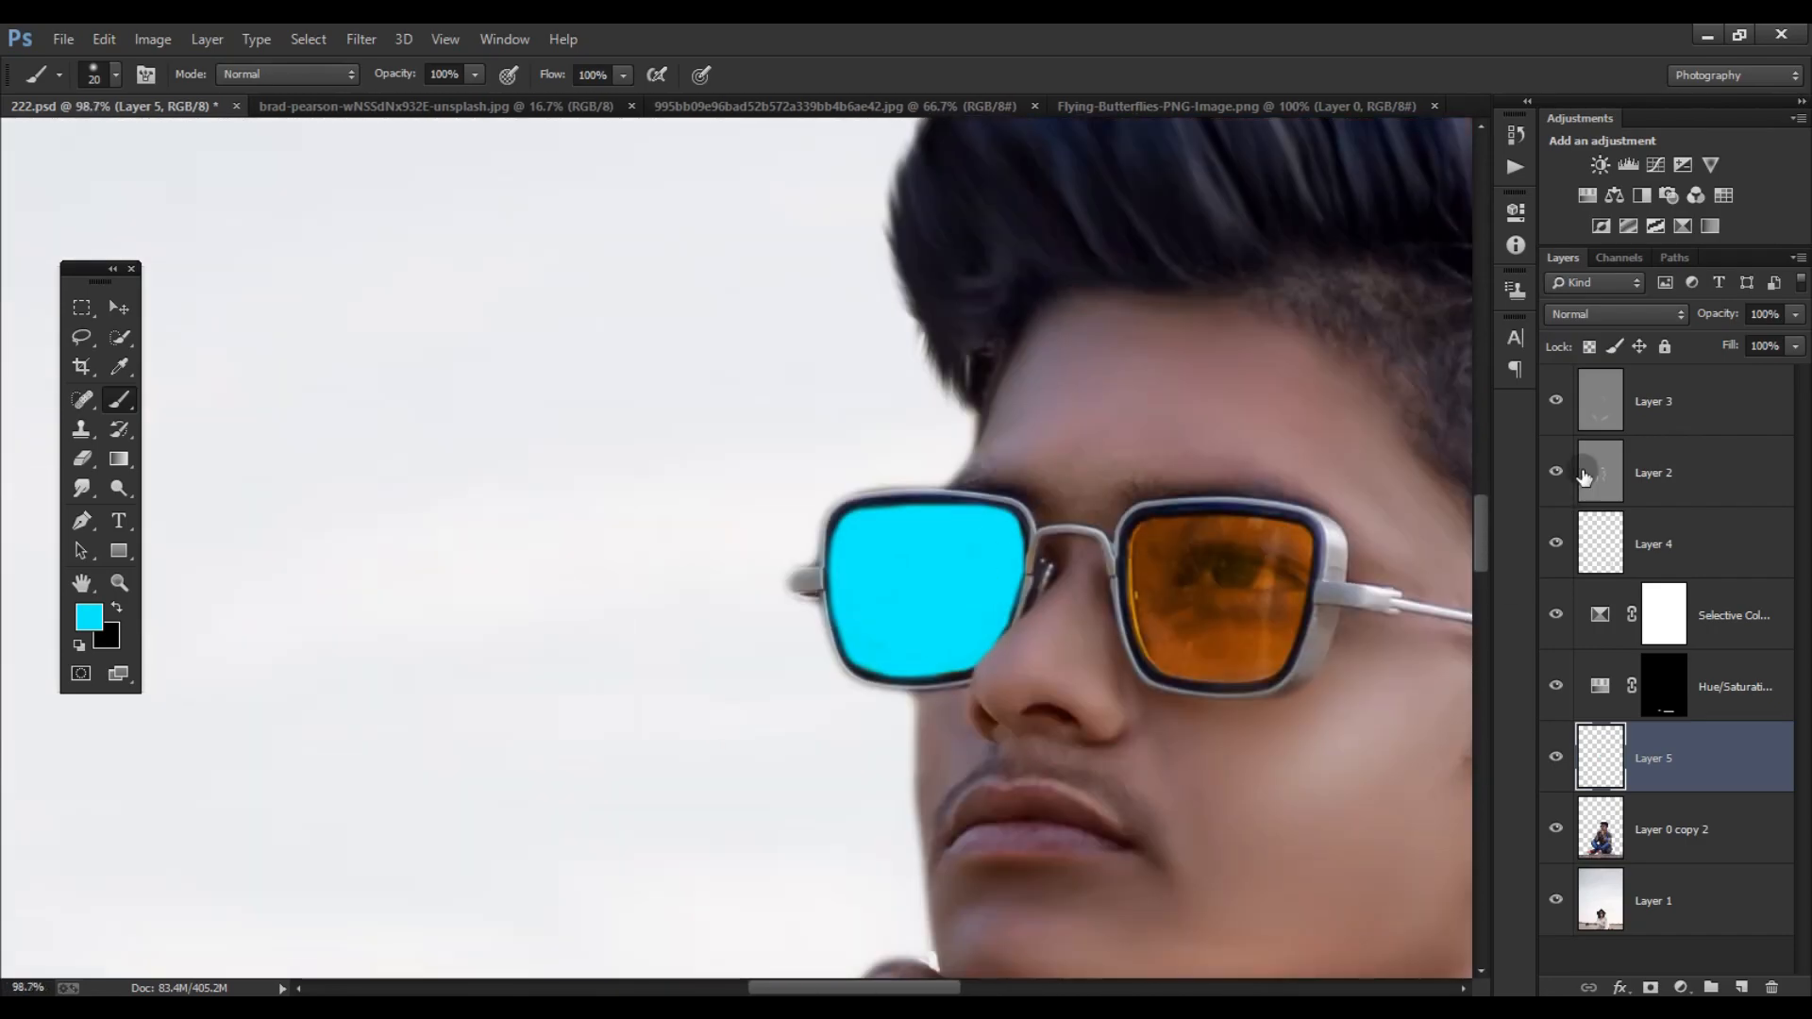
- Set Layer 5's blend mode to Color and paint the second lens cyan with the 20 px brush
left_click(1616, 313)
left_click(1572, 878)
scroll(751, 670, "up", 3)
key("bracketright")
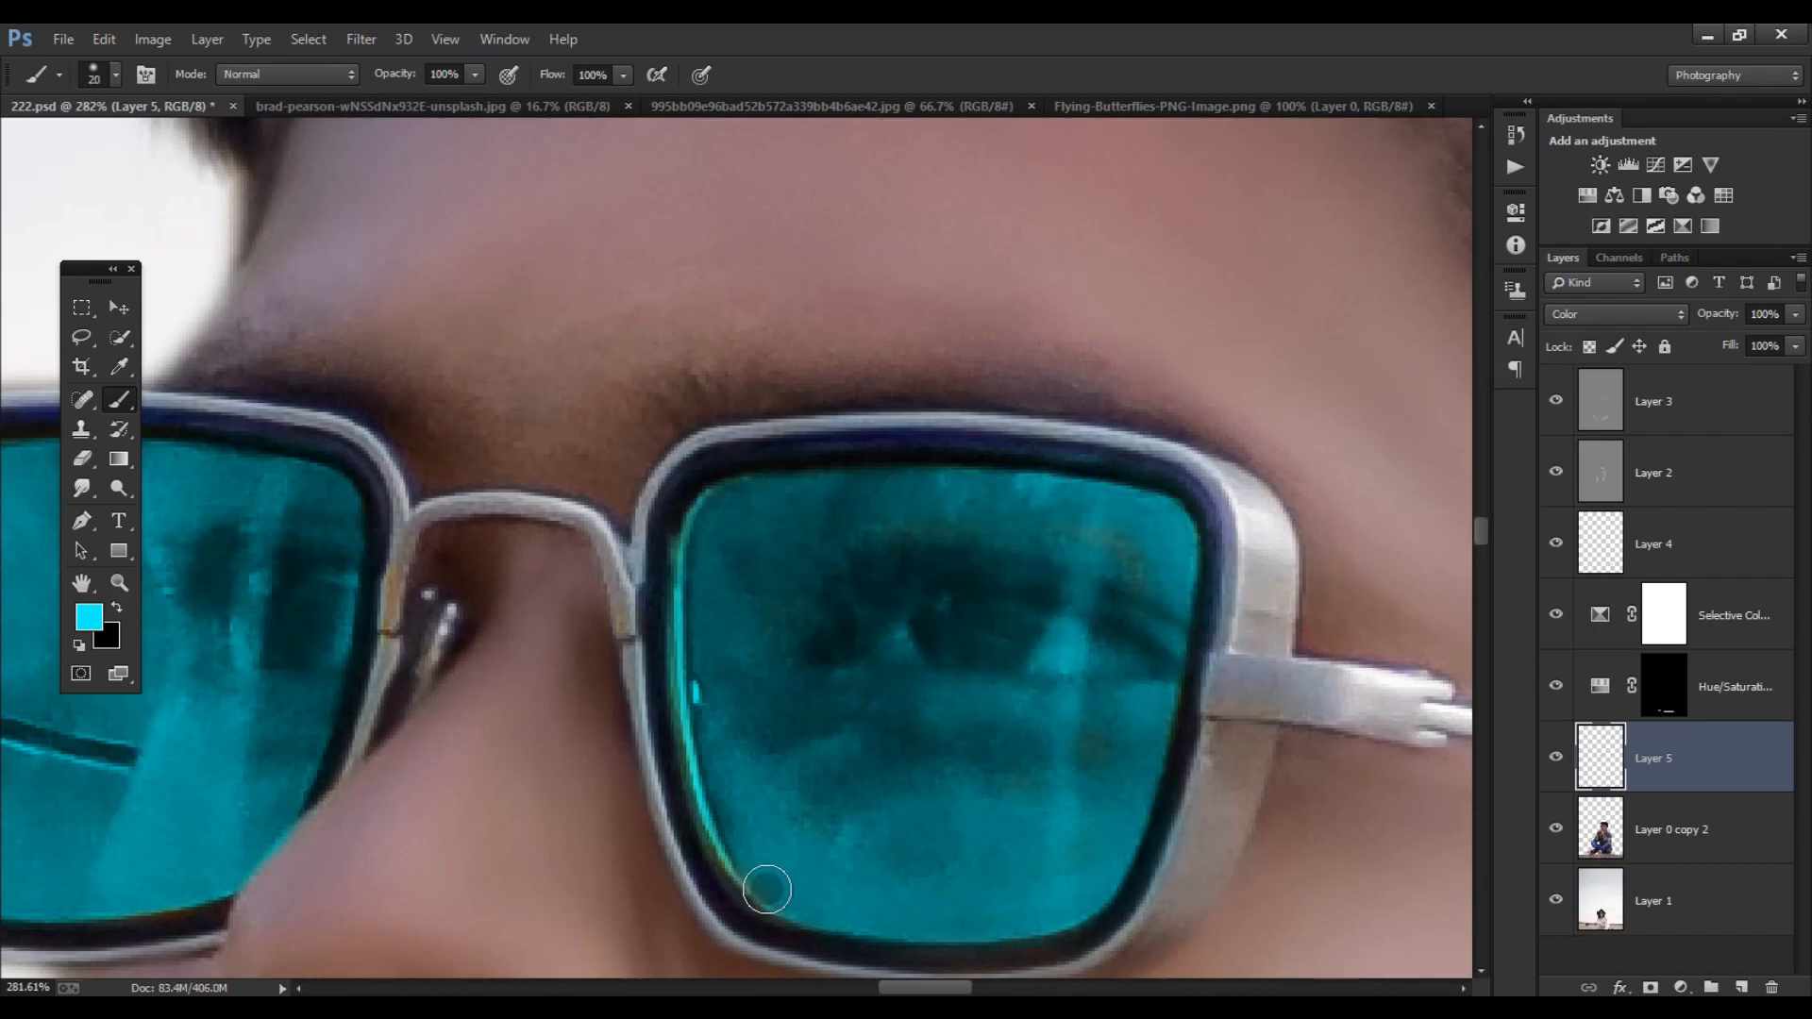
scroll(698, 498, "down", 10)
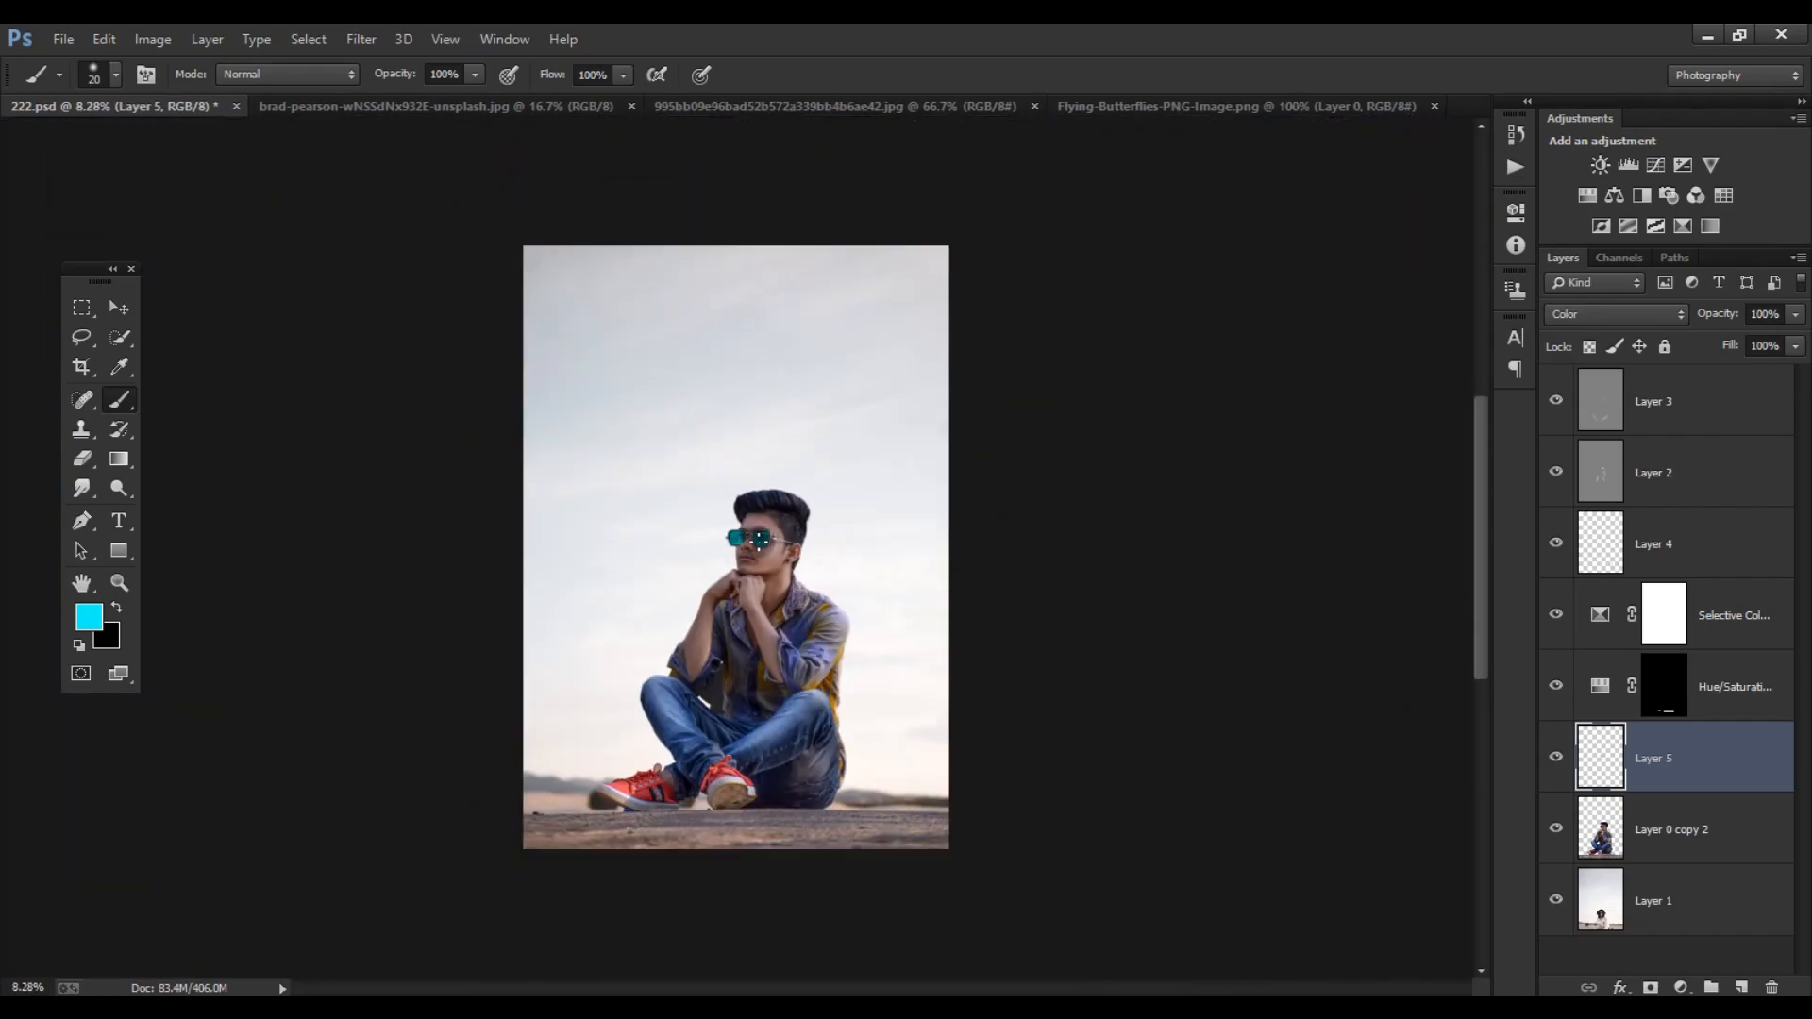
scroll(431, 491, "up", 1)
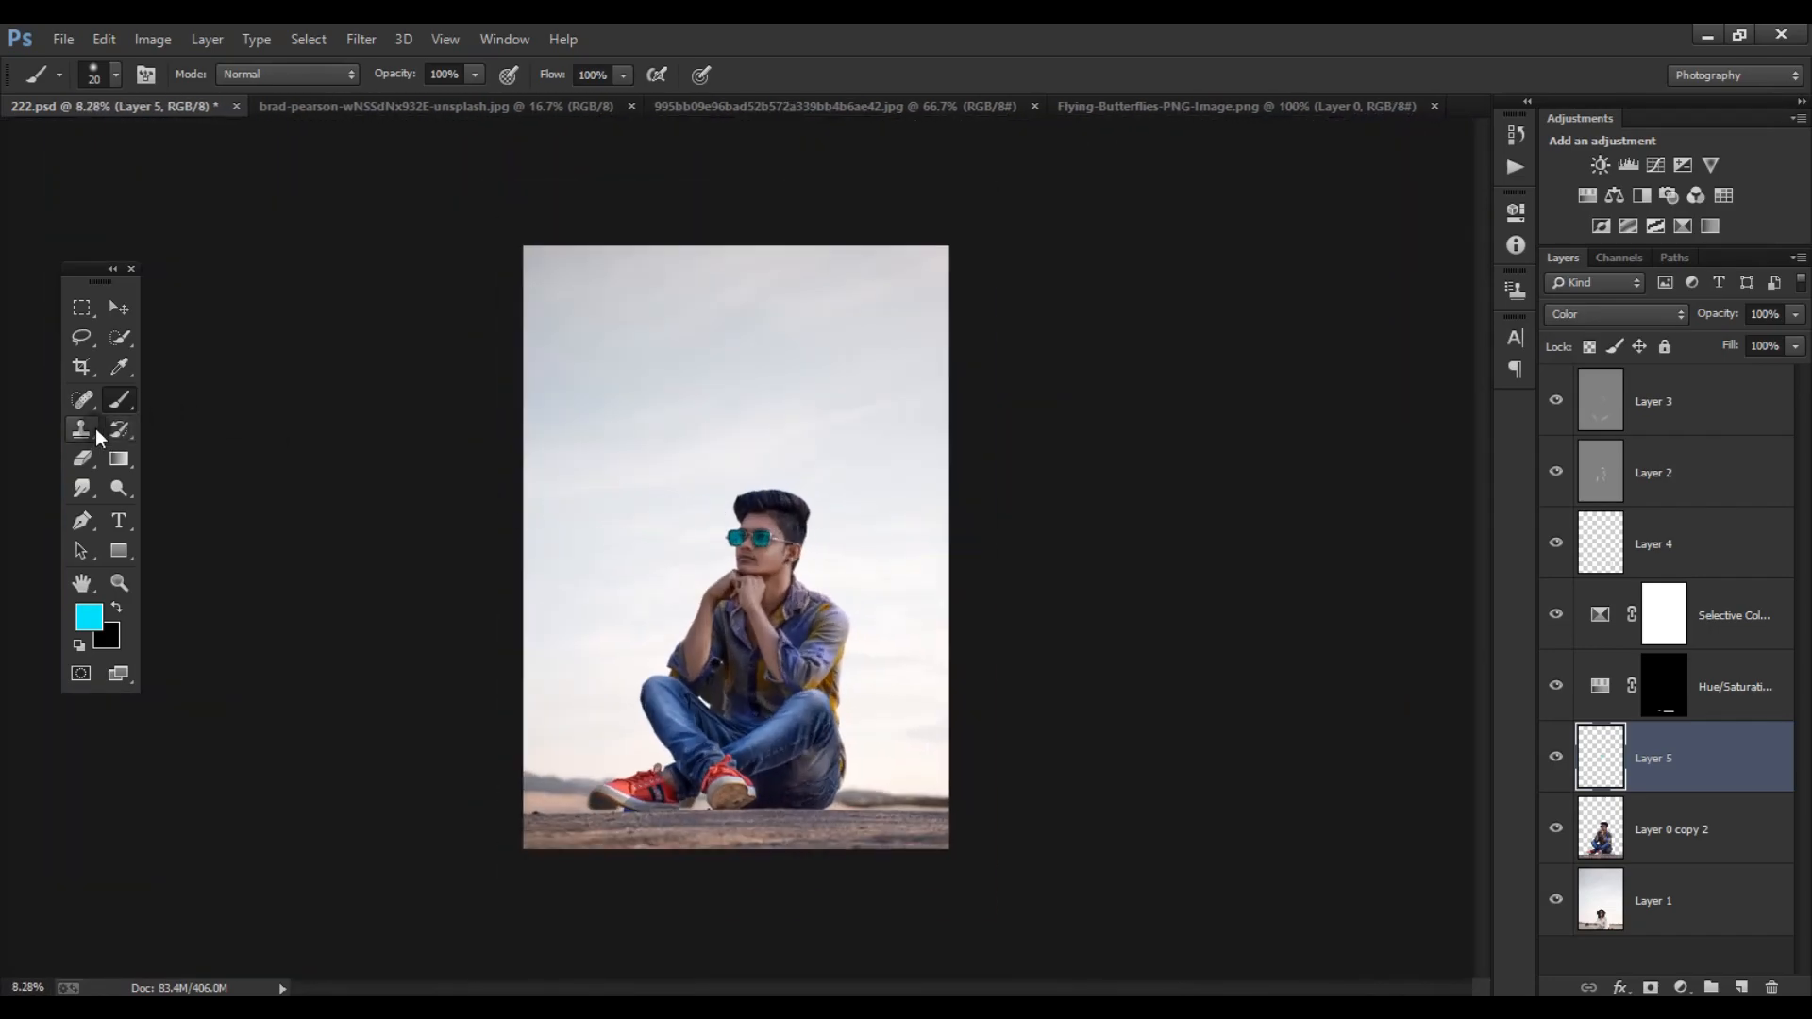
- Change the foreground color to a light orange
left_click(89, 617)
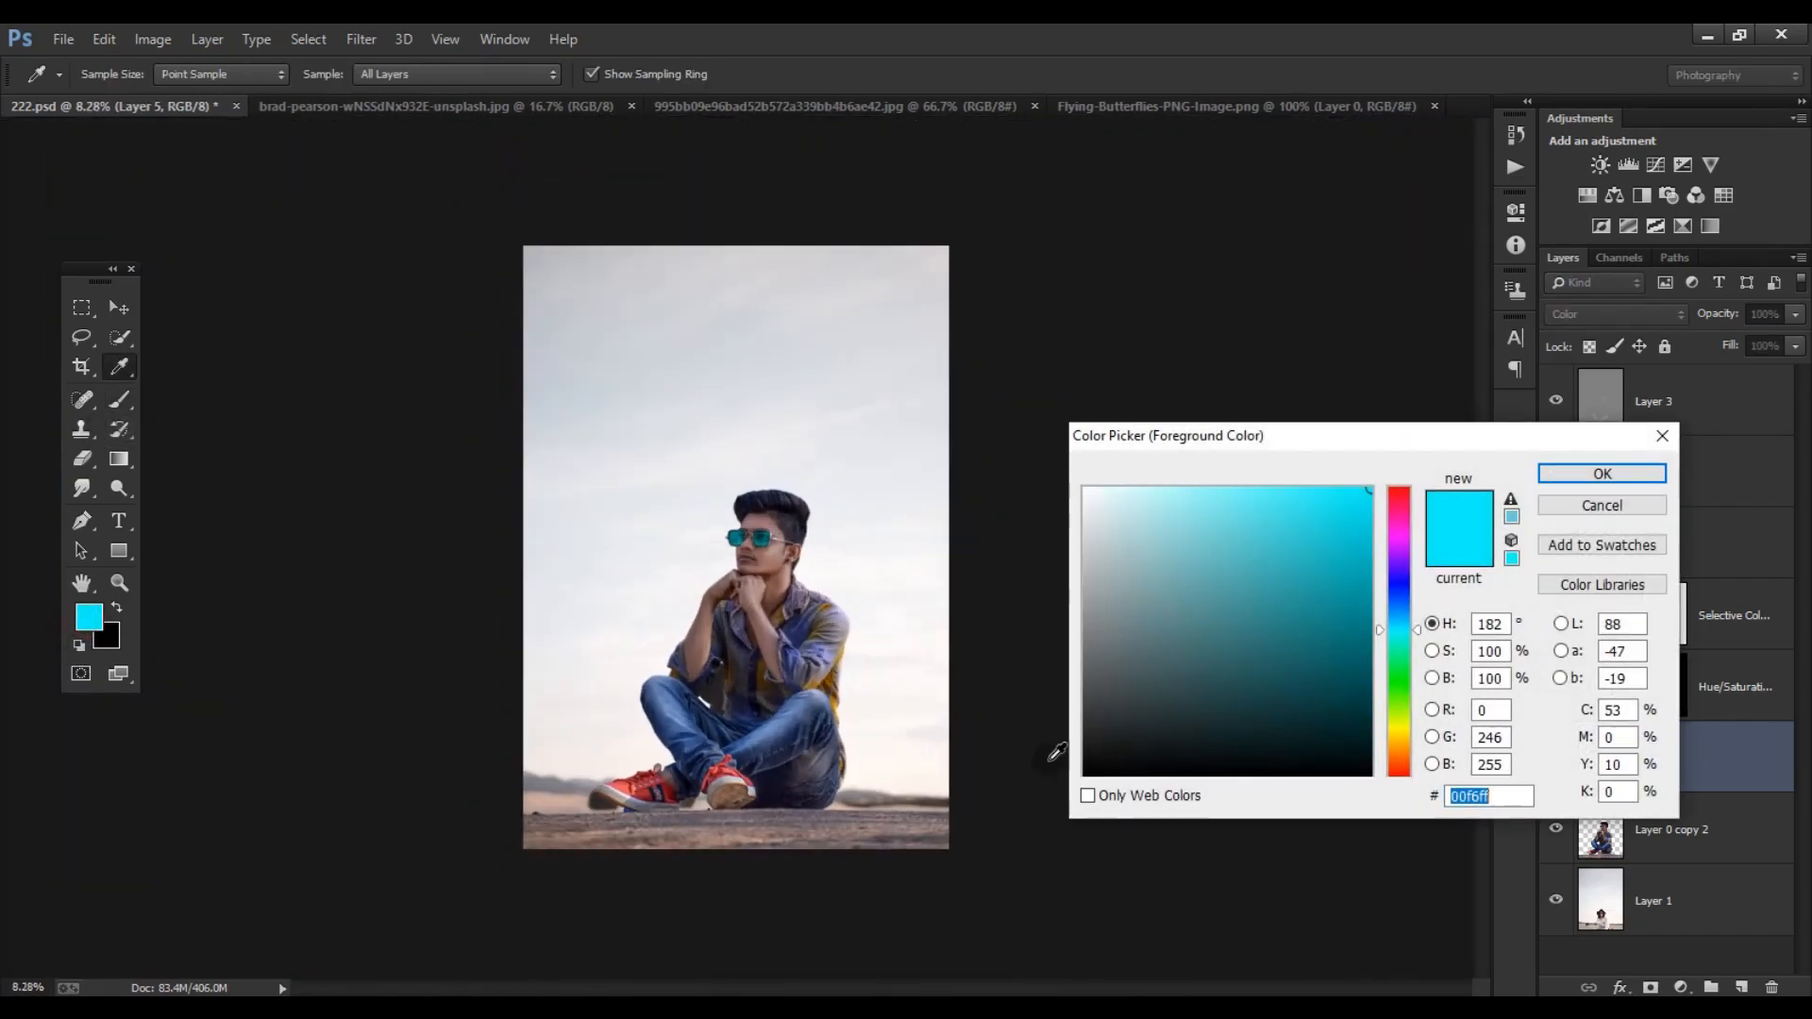
left_click(1397, 742)
left_click_drag(1220, 584, 1247, 458)
left_click_drag(1395, 743, 1403, 752)
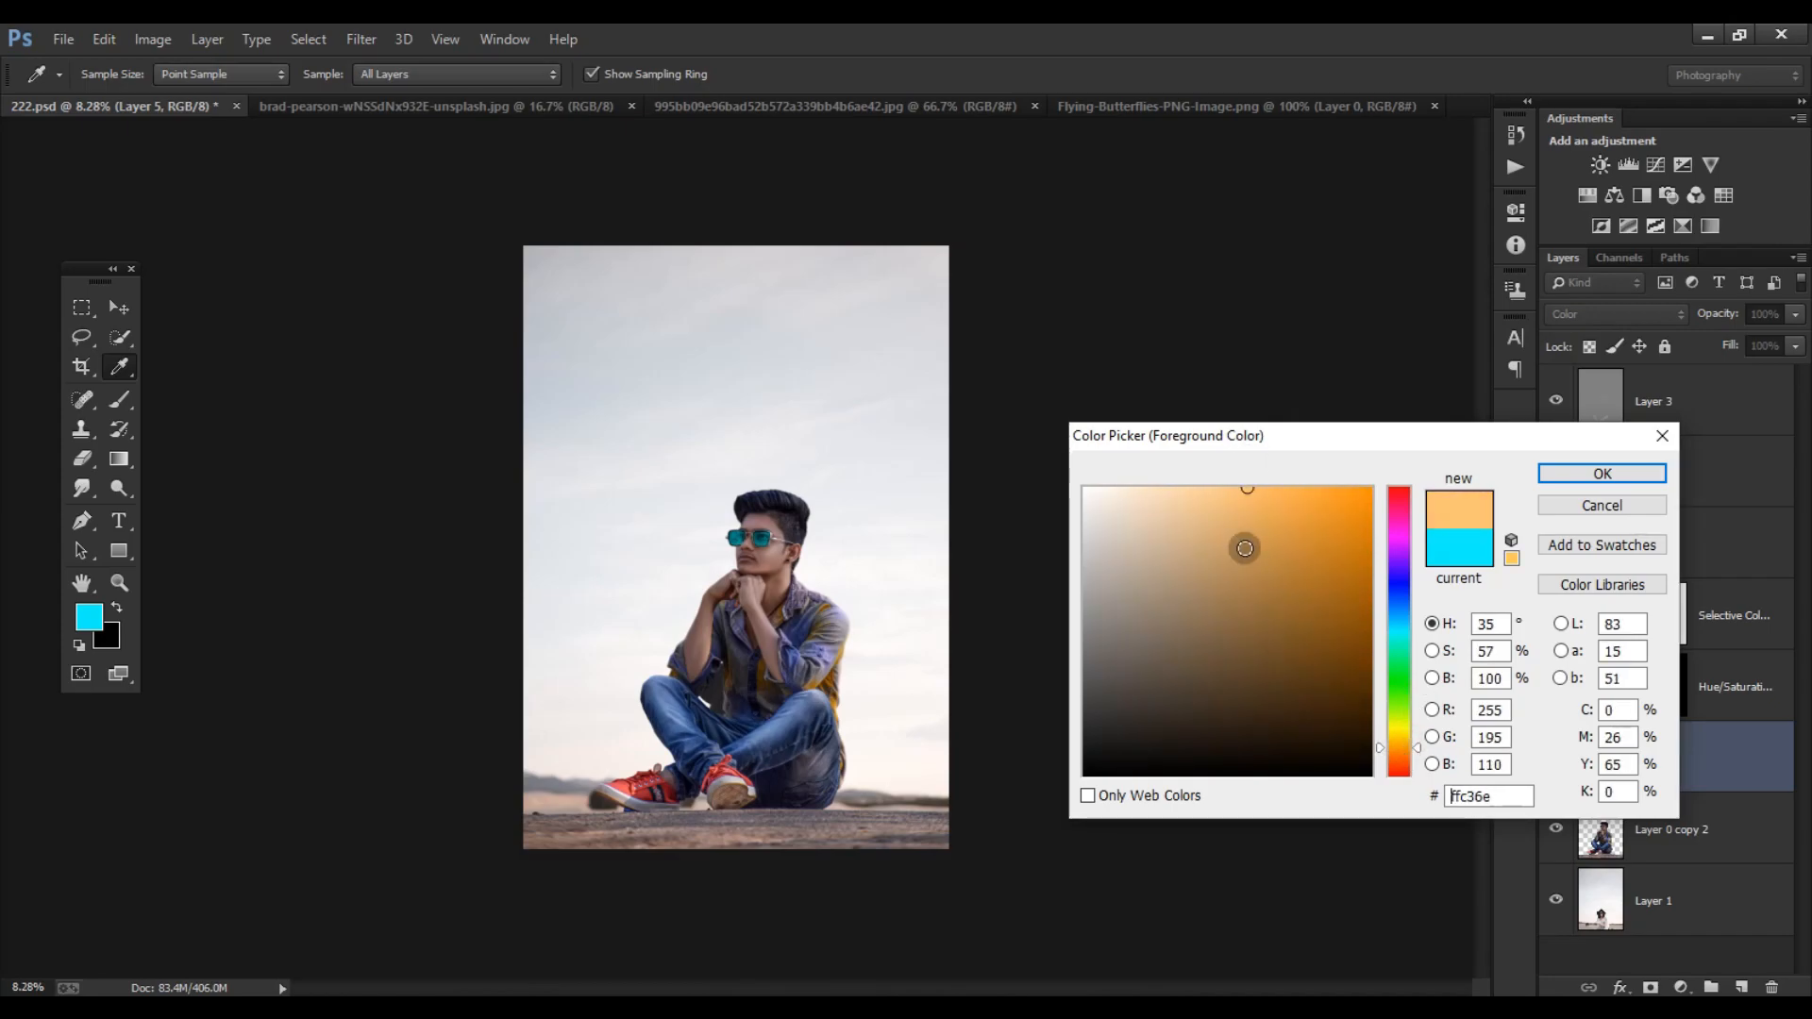
left_click(1239, 517)
left_click(1586, 475)
- Add a blank layer above Layer 3 and stamp a soft 1500 px orange spot beside the subject's back
left_click(1699, 573)
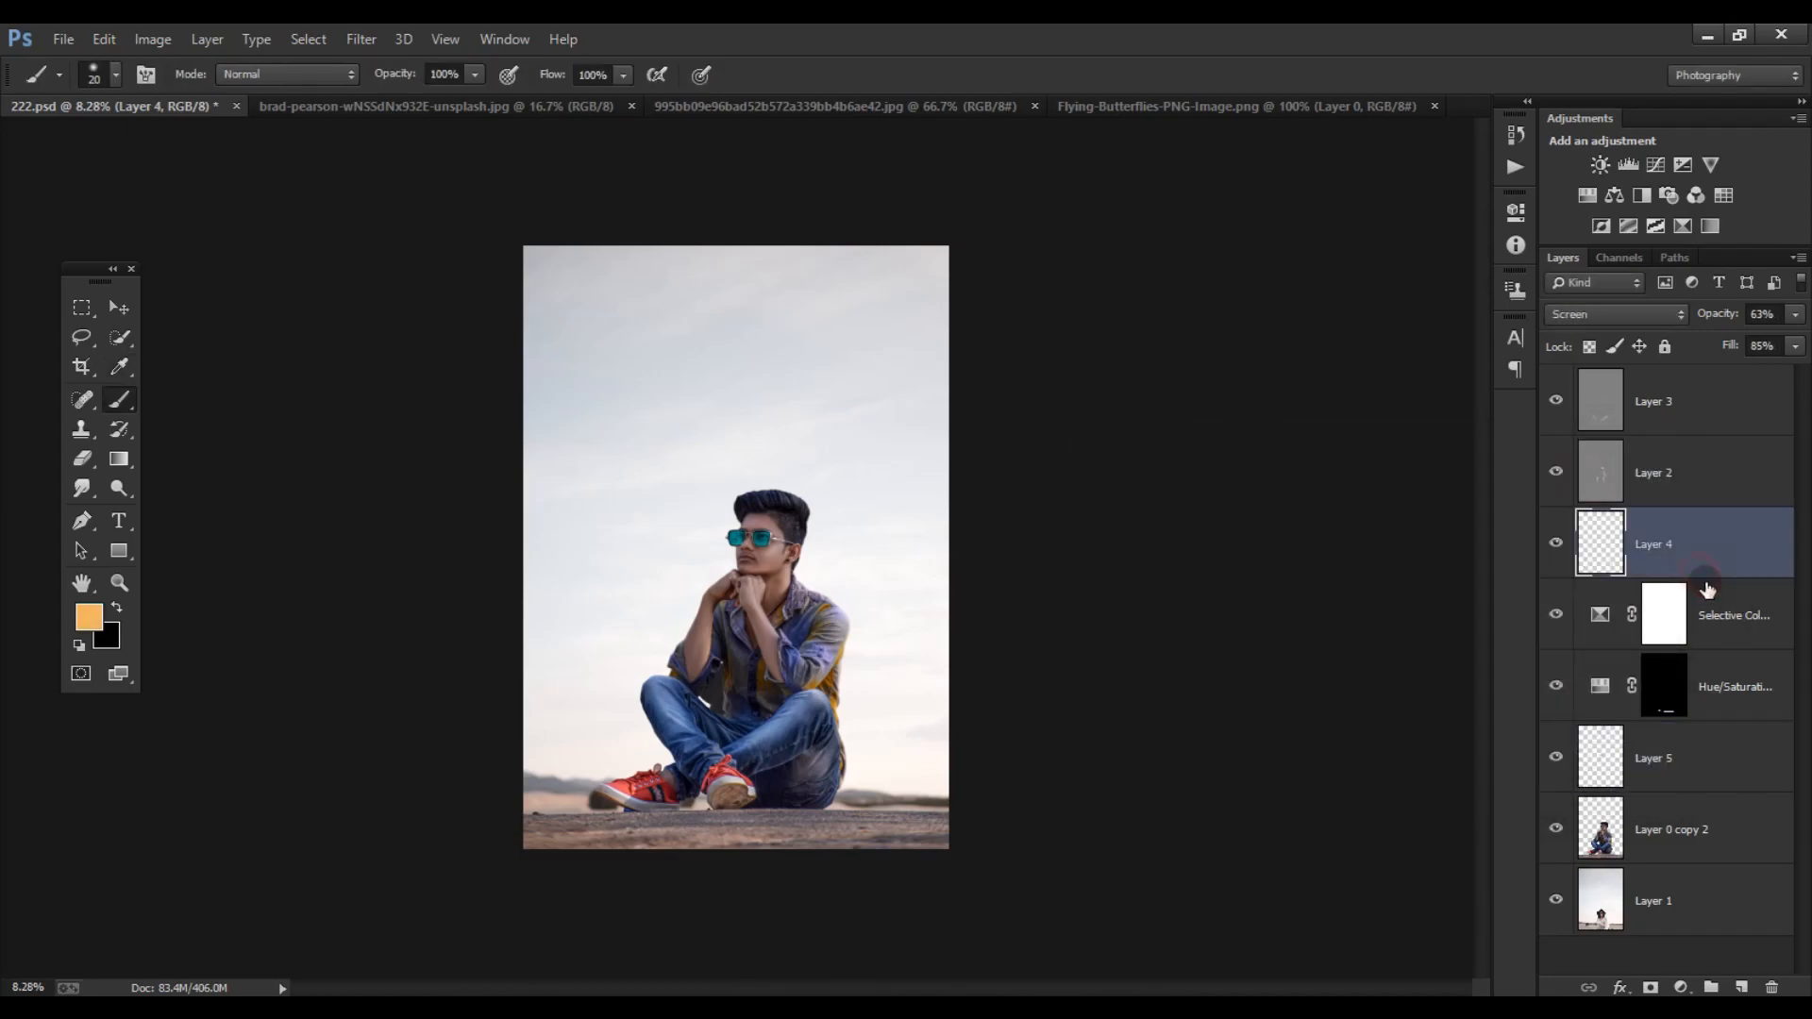
left_click(1734, 409)
left_click(1741, 987)
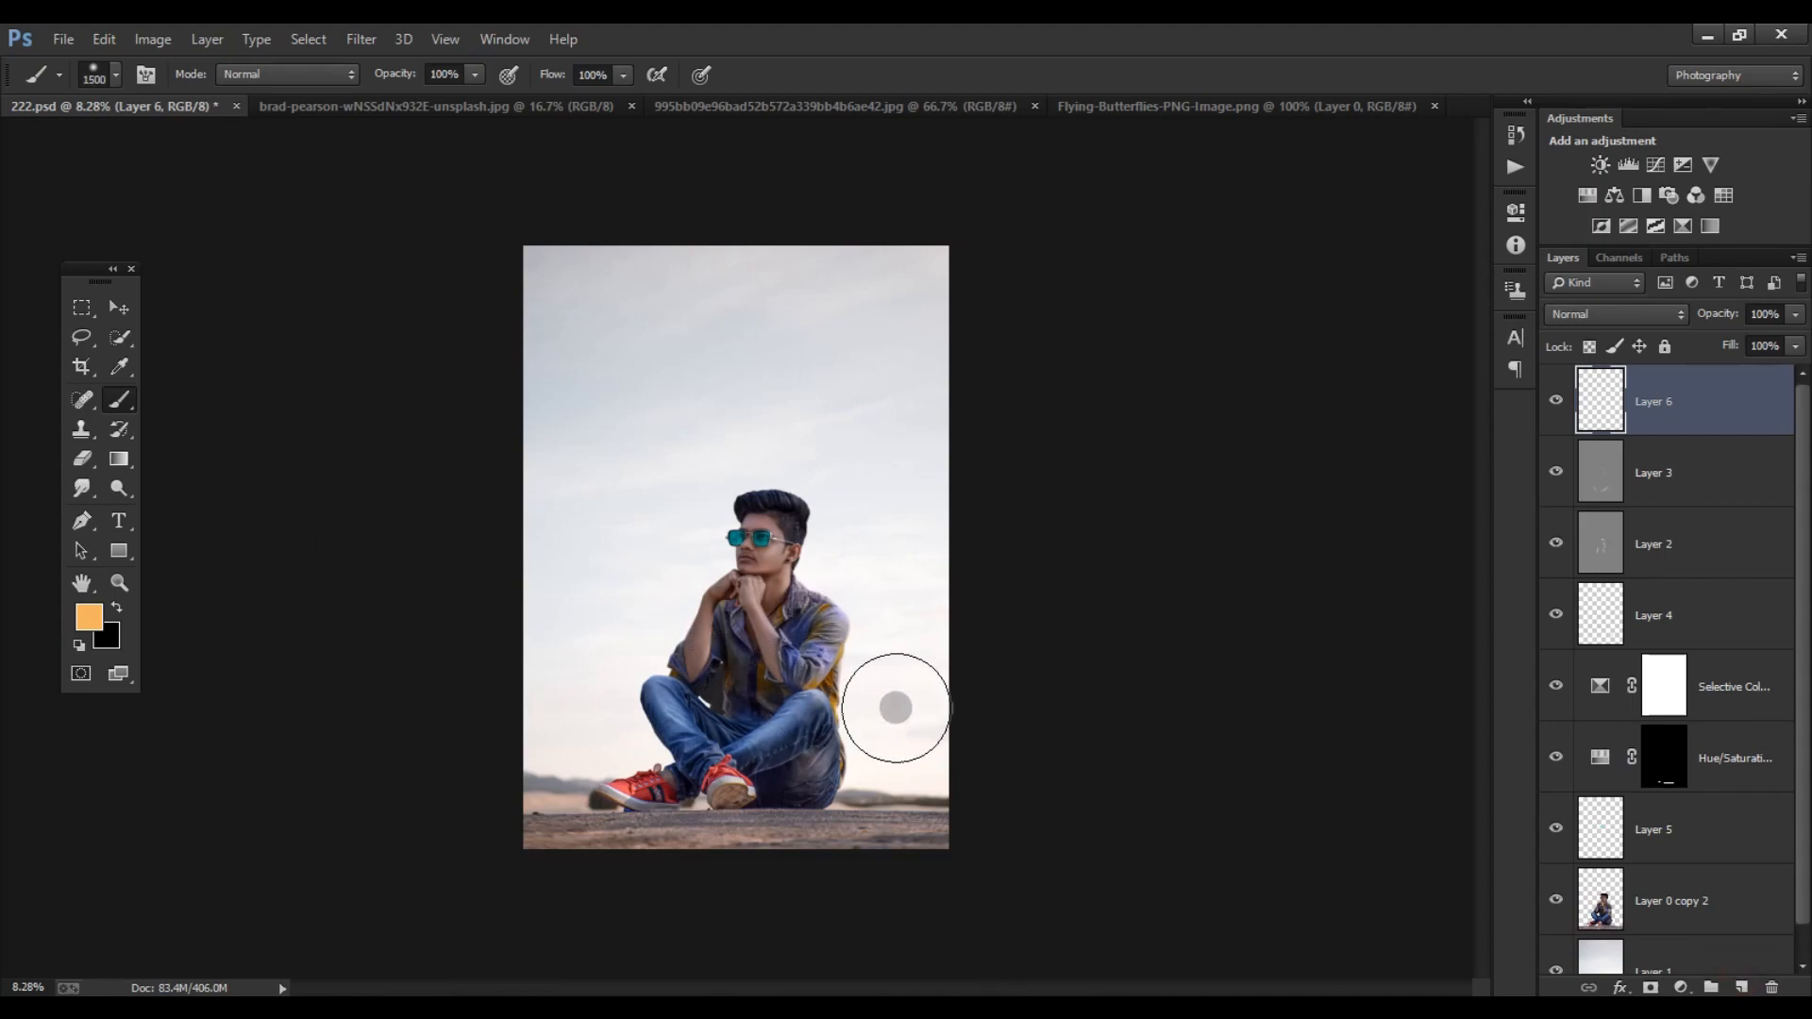
left_click(895, 707)
- Set the orange glow layer to Screen and scale the glow up until it extends well beyond the canvas edge
left_click(1616, 314)
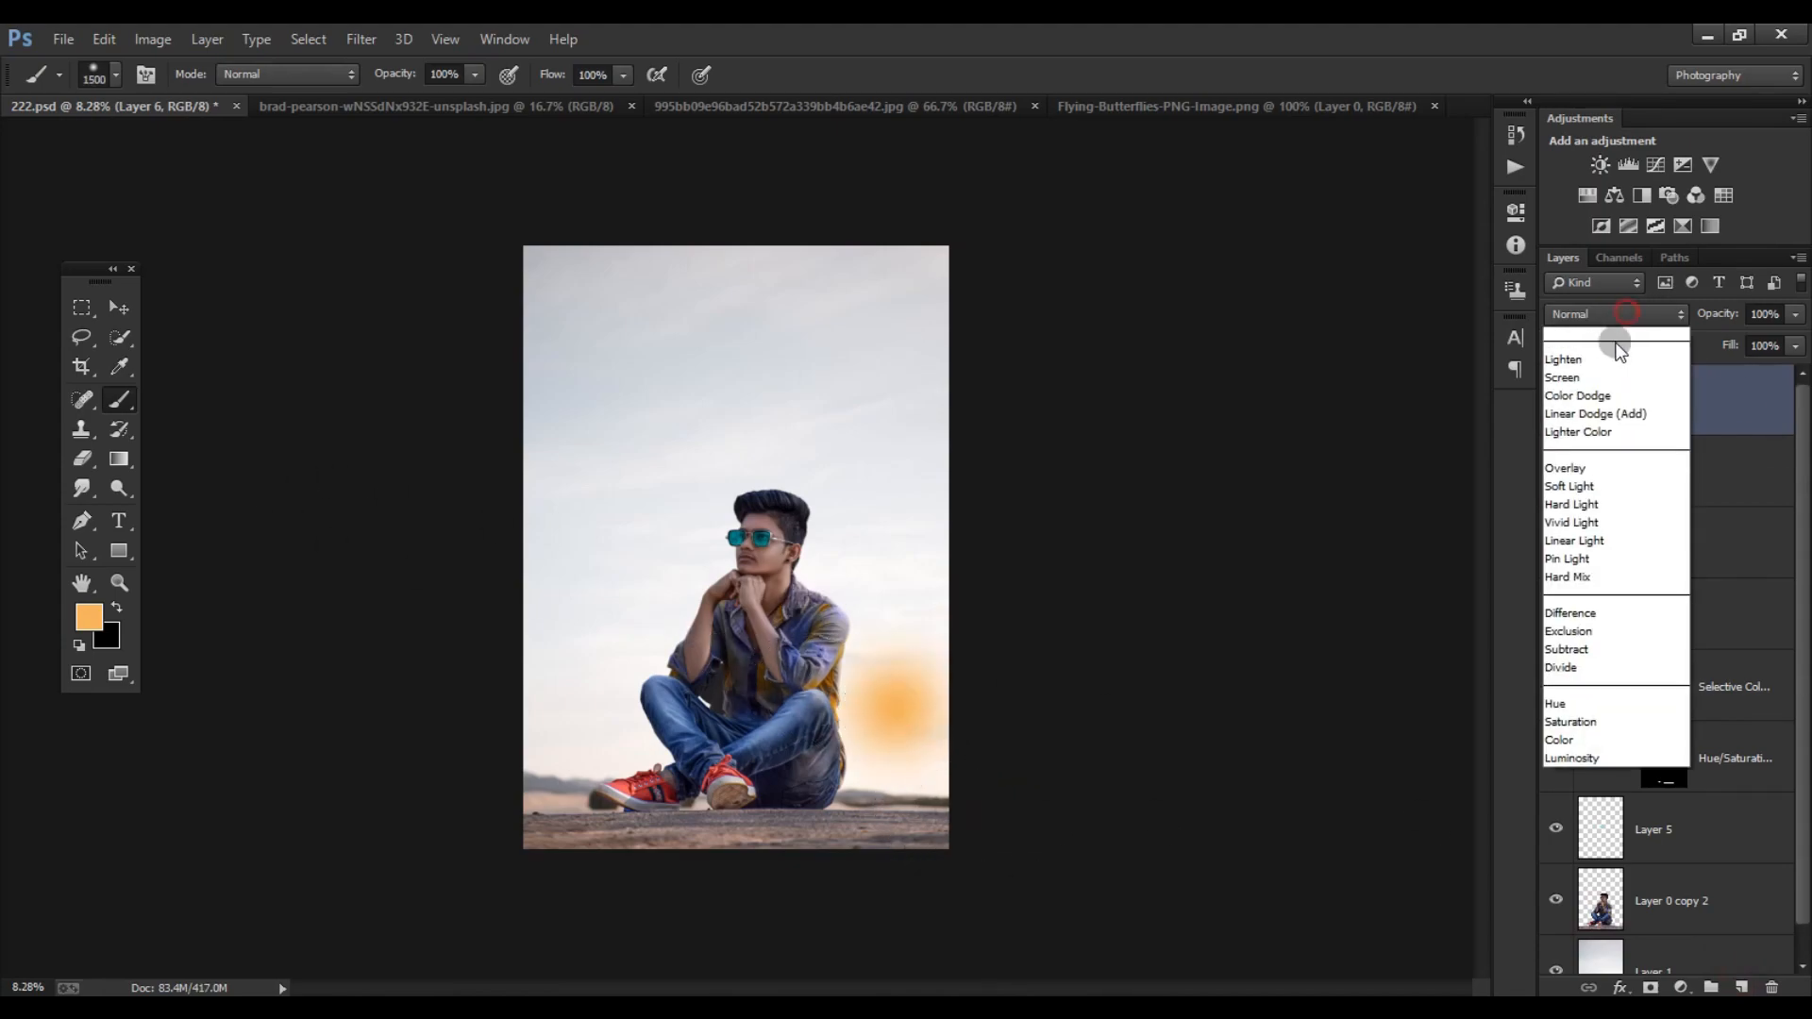
left_click(1578, 517)
key("ctrl+t")
left_click_drag(951, 587, 1147, 429)
left_click_drag(959, 700, 999, 617)
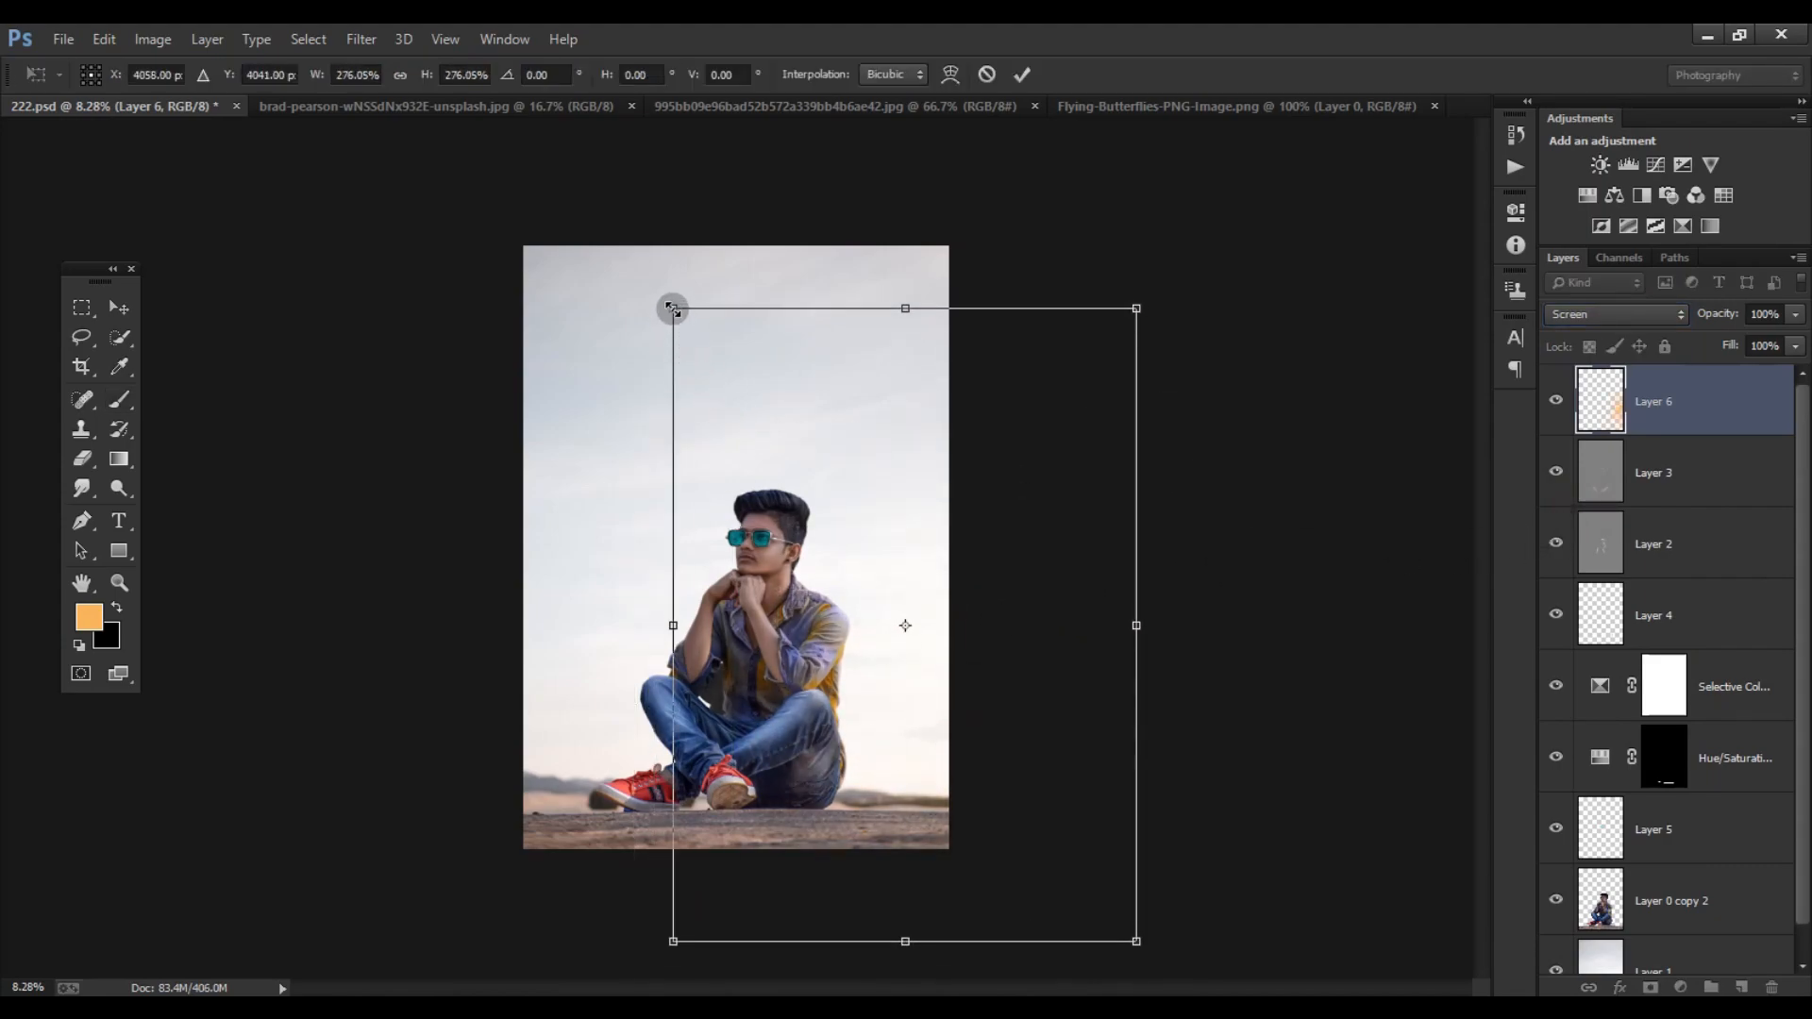
left_click_drag(673, 311, 586, 182)
key("Return")
- Move the enlarged orange glow slightly upward beside the subject and check the overall image
left_click(117, 307)
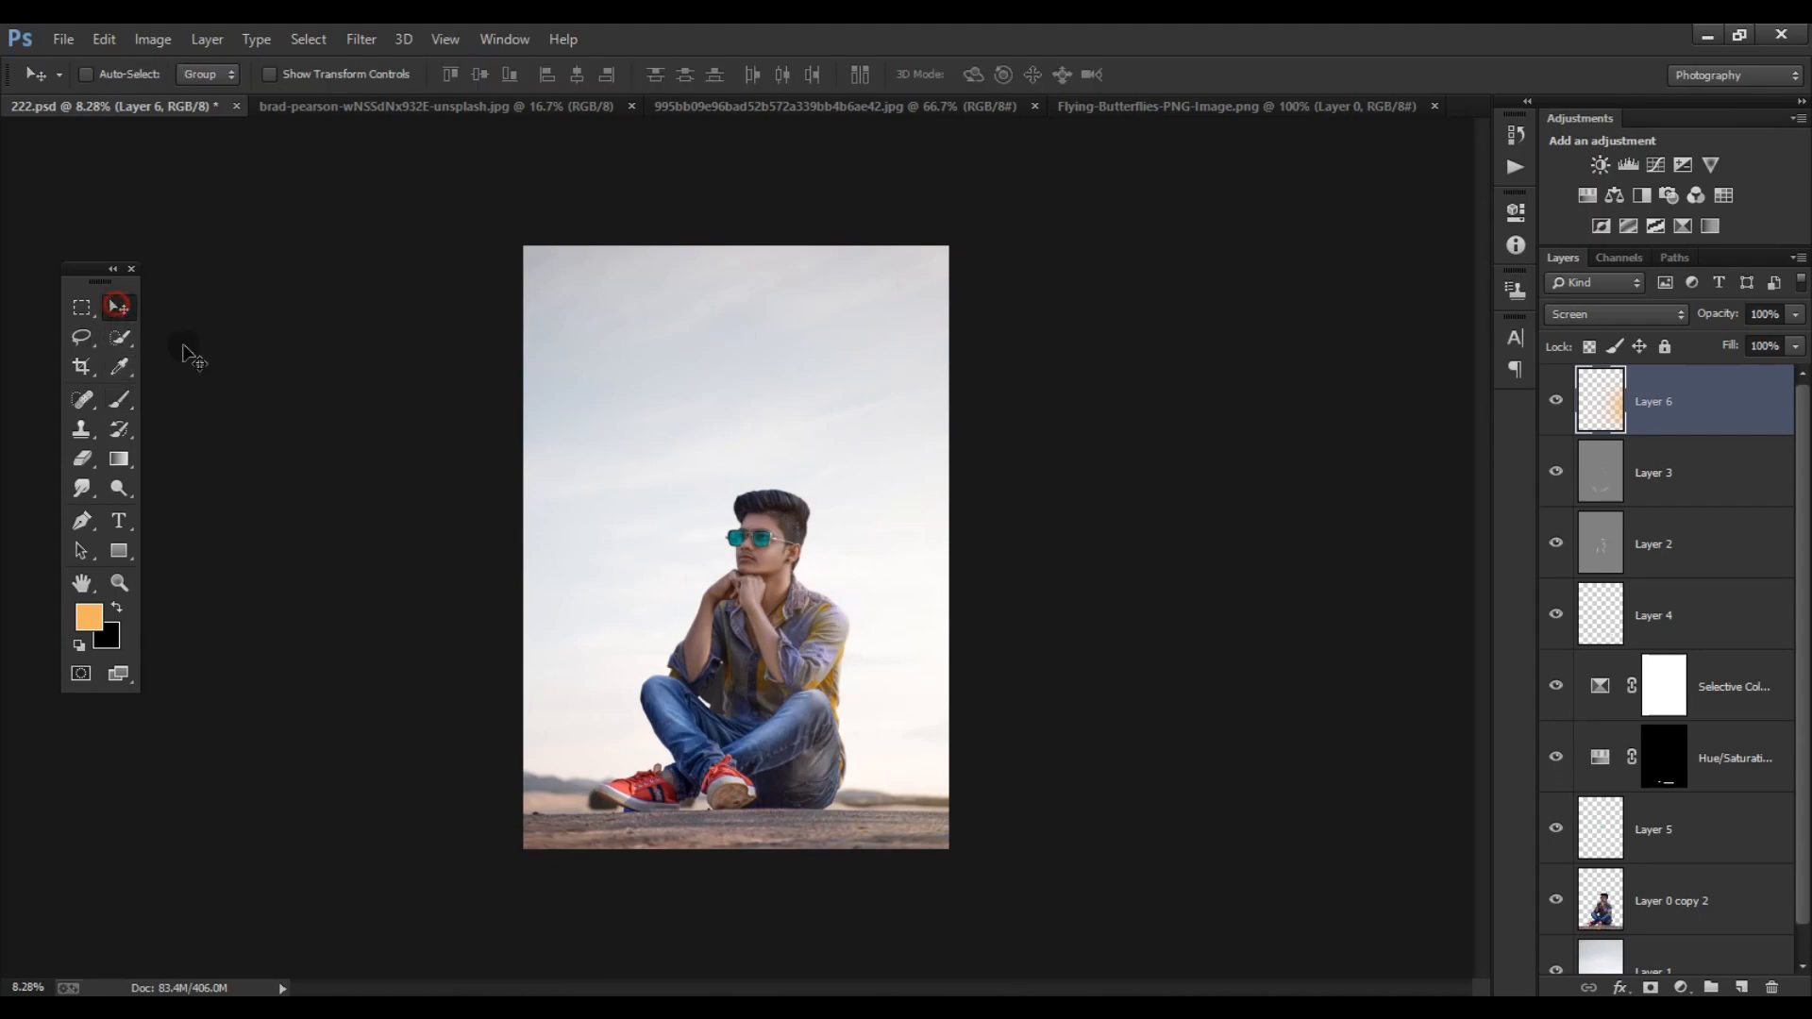
mouse_move(862, 639)
left_mouse_down()
mouse_move(881, 619)
mouse_move(857, 594)
mouse_move(870, 604)
left_mouse_up()
scroll(822, 572, "down", 3)
scroll(802, 565, "up", 5)
scroll(689, 439, "down", 1)
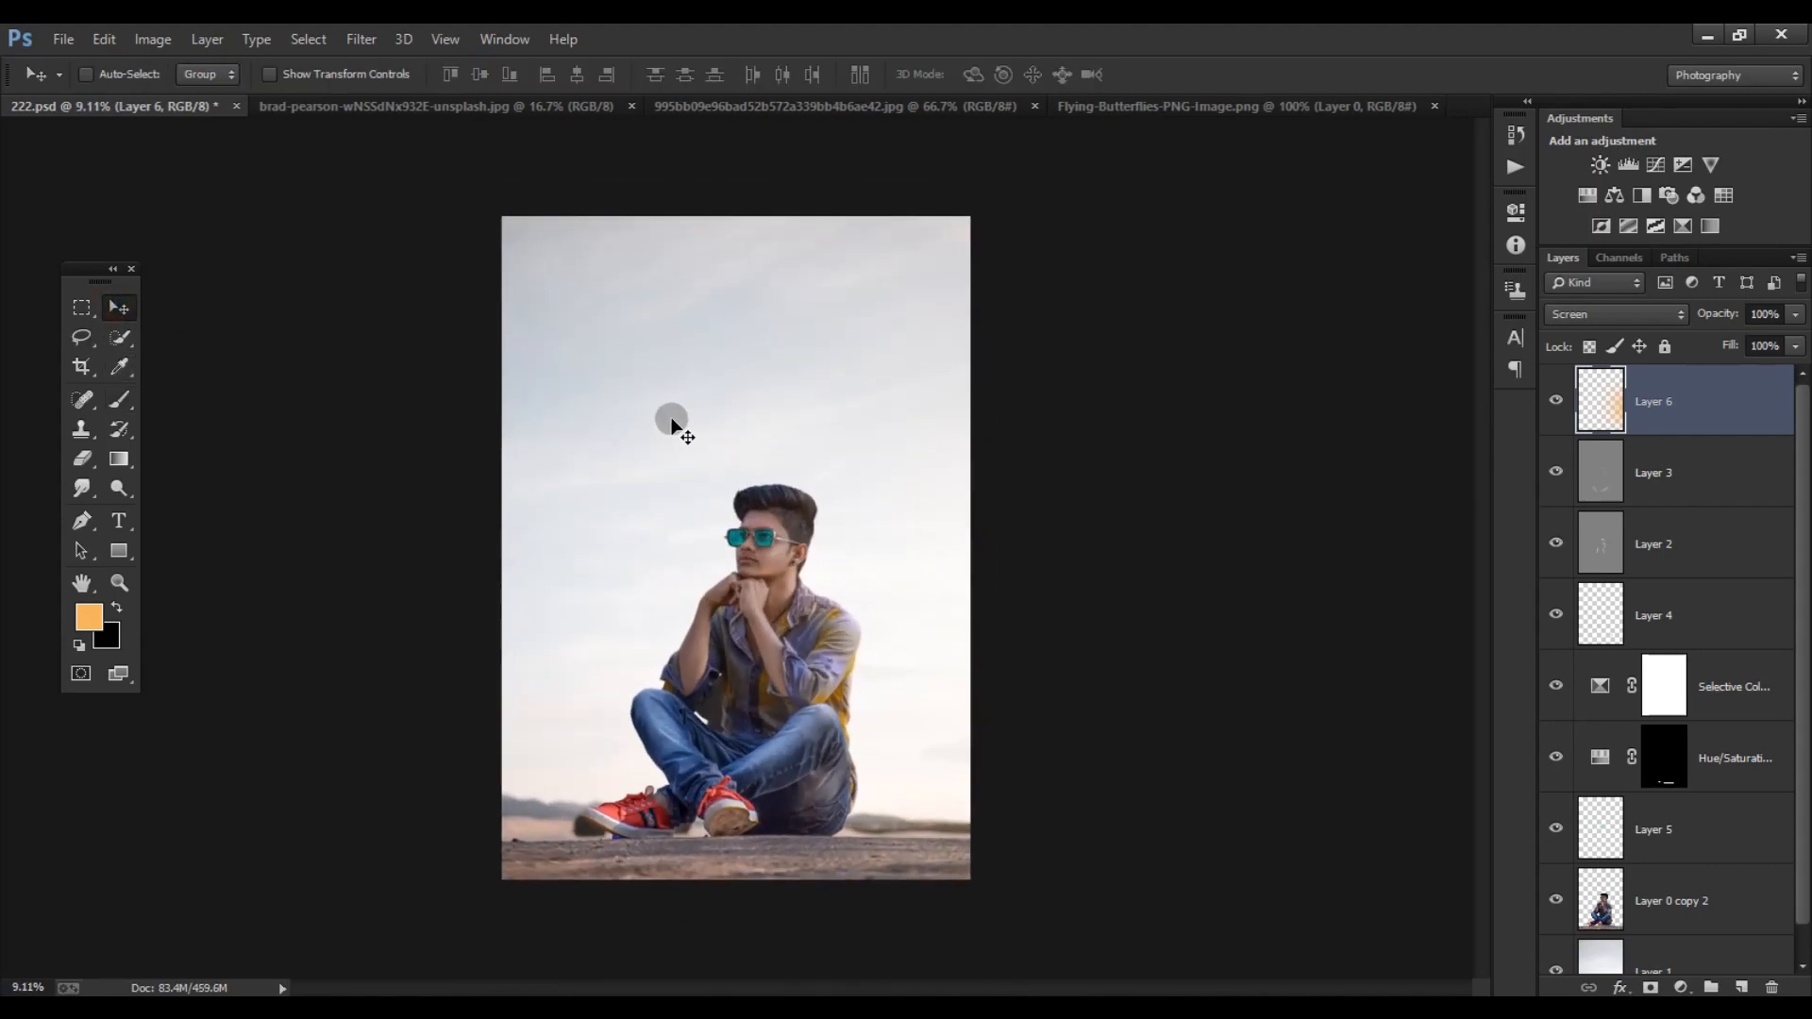
- Close the brad-pearson photo and bring the blue butterfly from the 995bb09e JPG into 222.psd, beside the subject's head
left_click(429, 105)
left_click(631, 106)
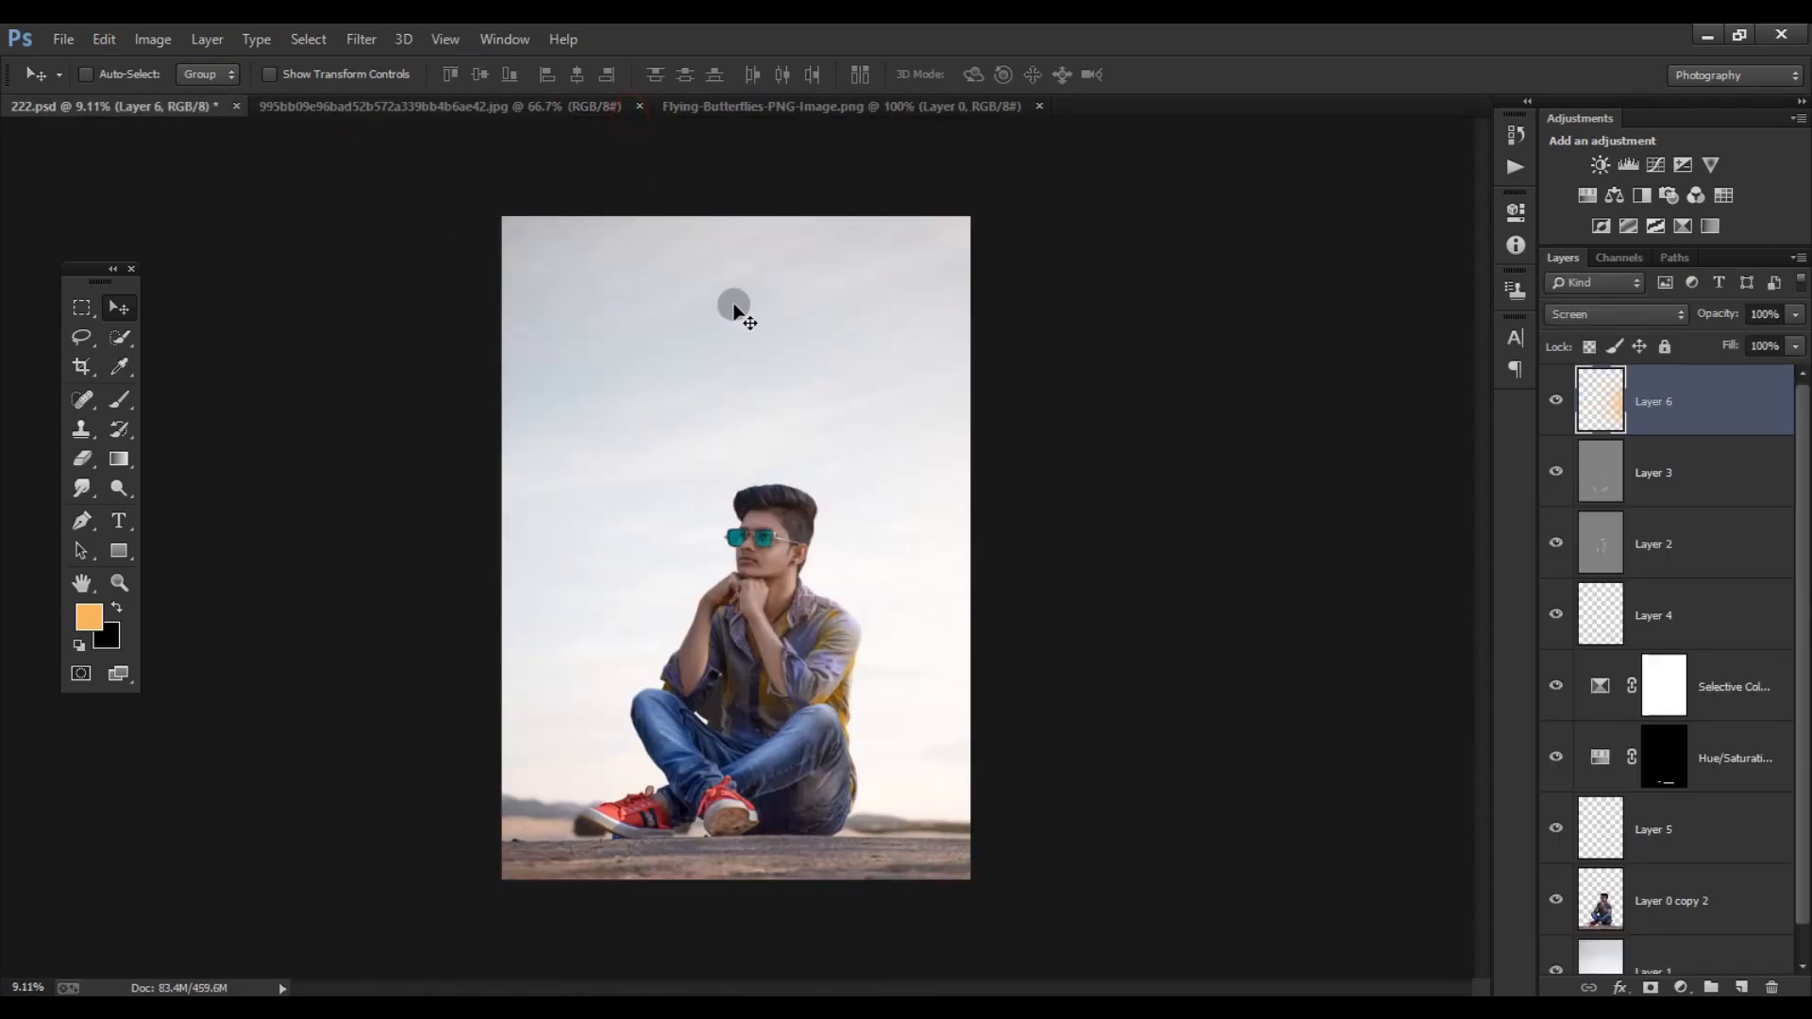
left_click(529, 110)
left_click_drag(165, 126, 633, 521)
scroll(528, 471, "up", 5)
- Erase the backdrop around the imported blue butterfly
right_click(95, 462)
left_click(179, 494)
scroll(660, 453, "up", 5)
left_click(119, 307)
scroll(712, 457, "down", 14)
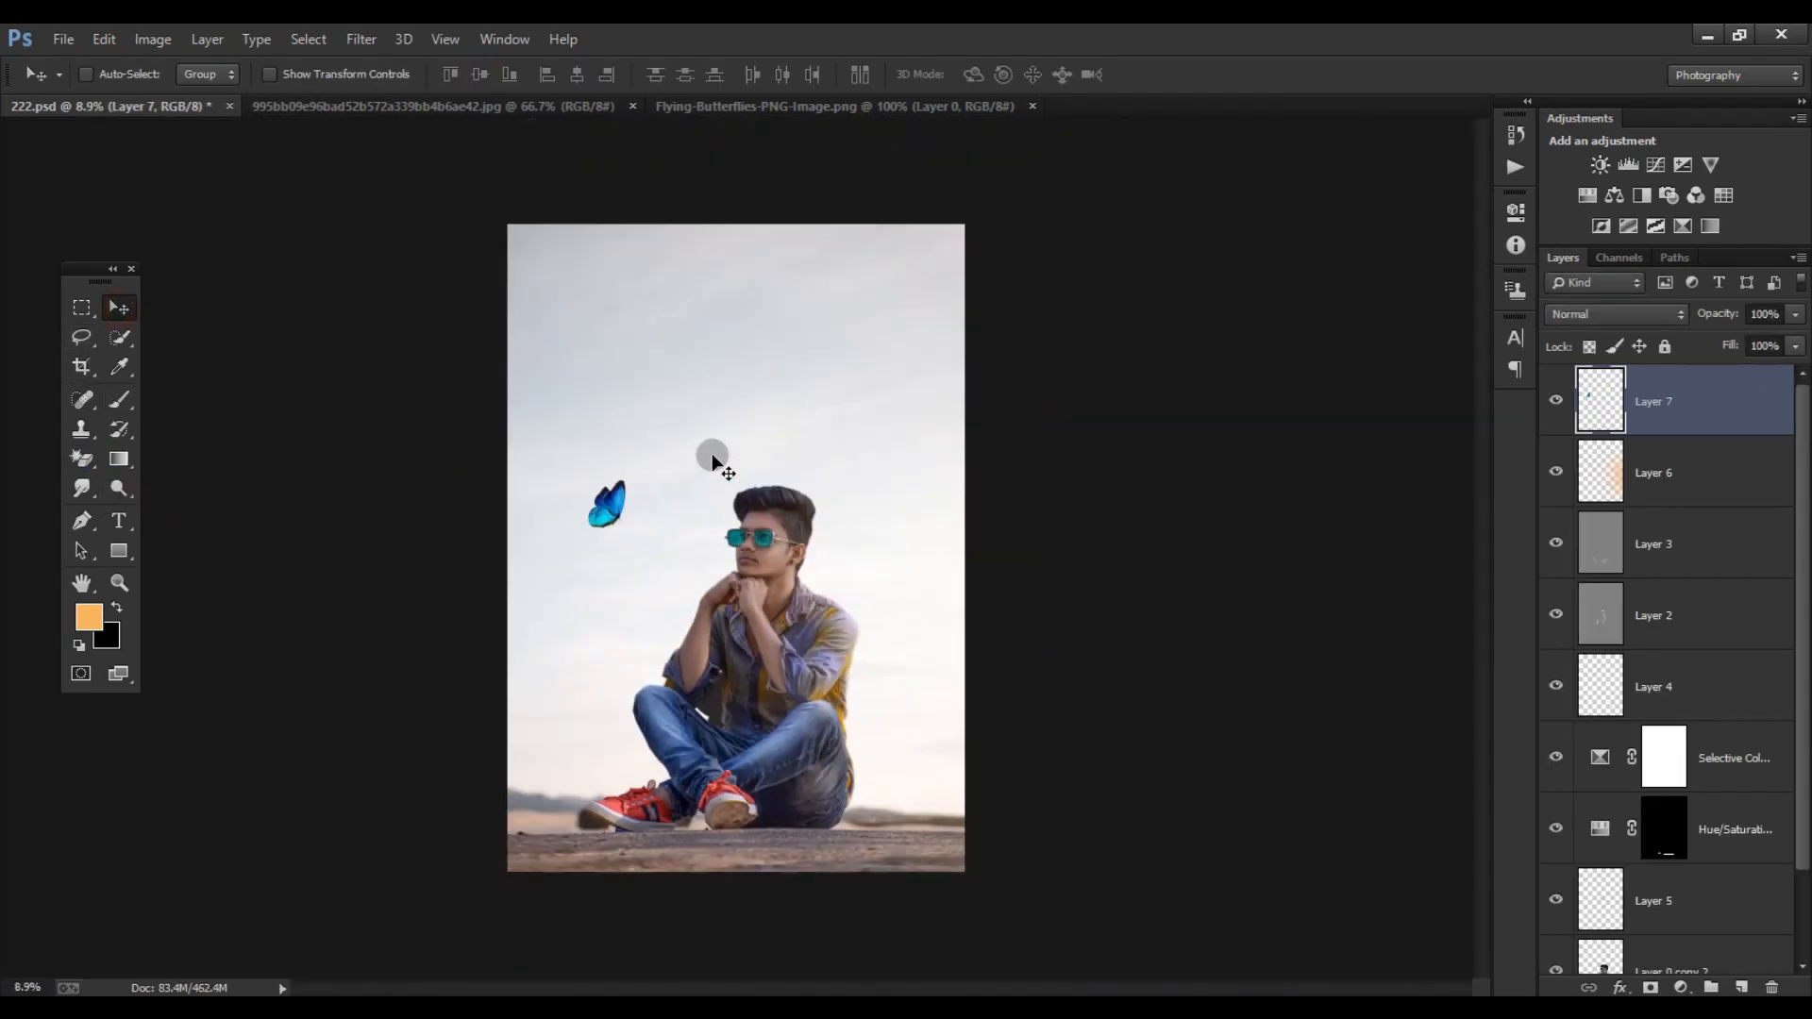
- Adjust the blue butterfly's Hue/Saturation to Hue +4, Saturation -14 and Lightness +20
scroll(585, 501, "up", 8)
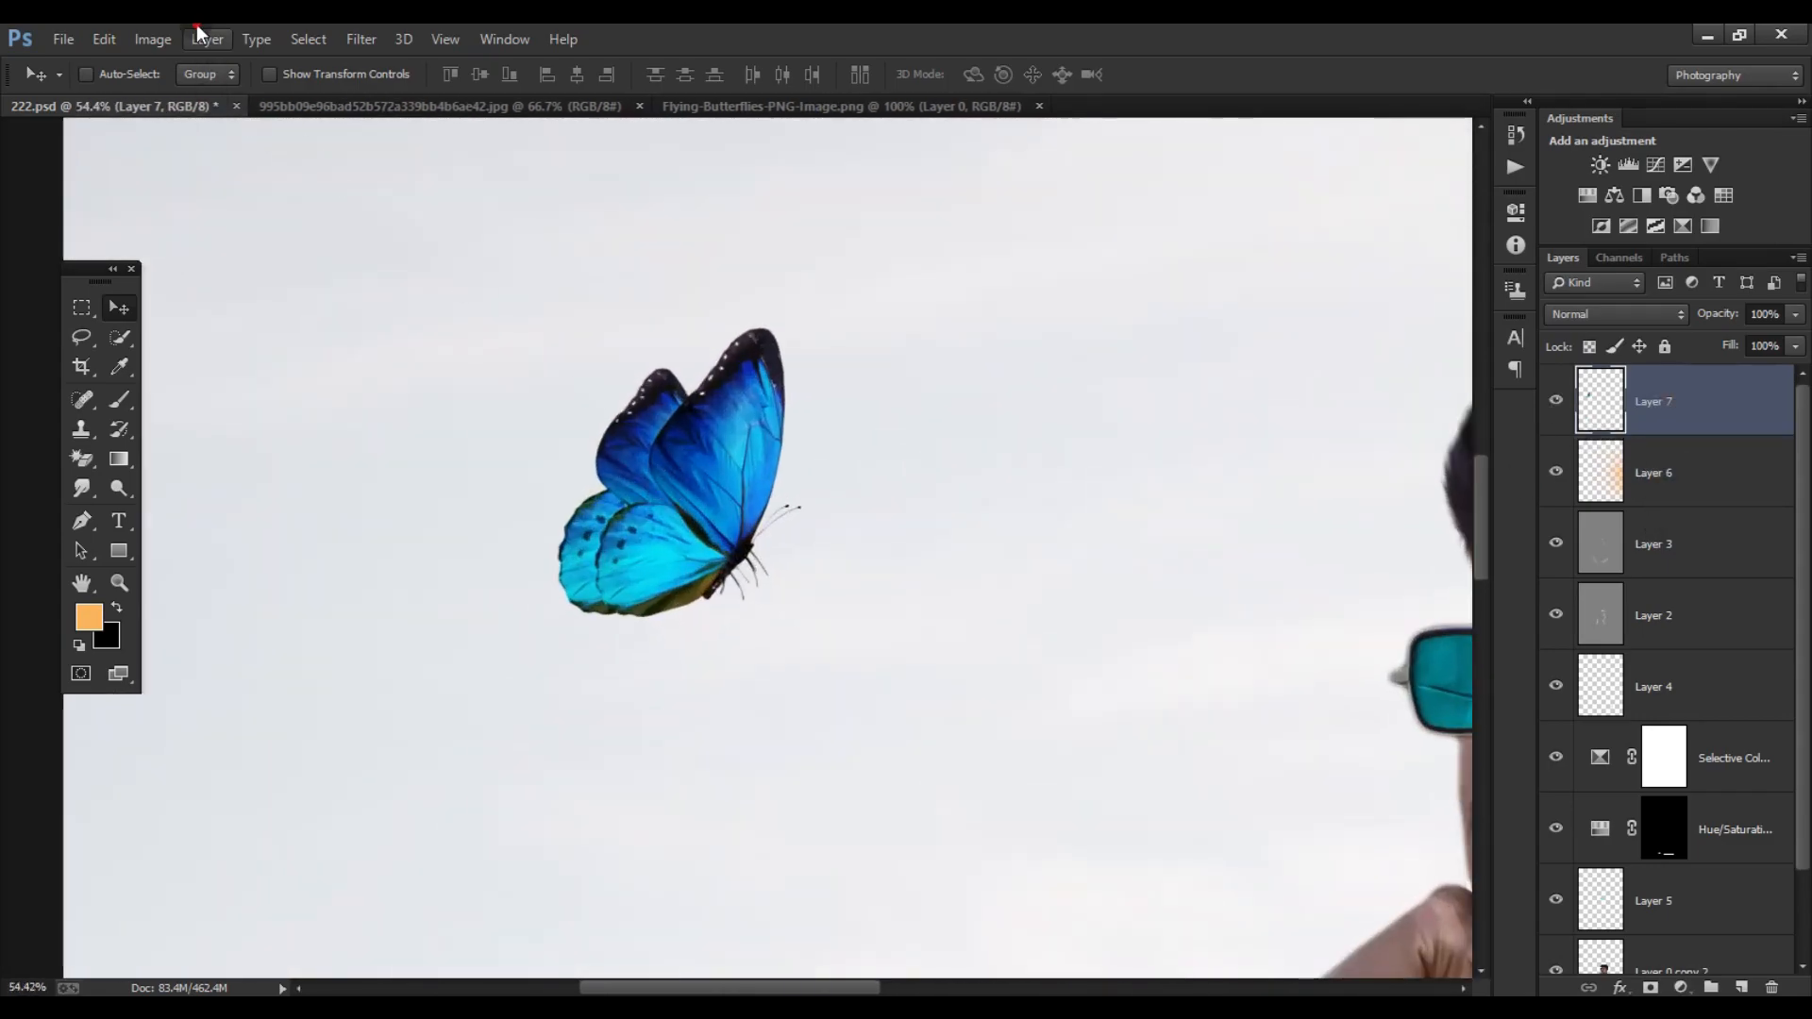
left_click(152, 39)
left_click(463, 214)
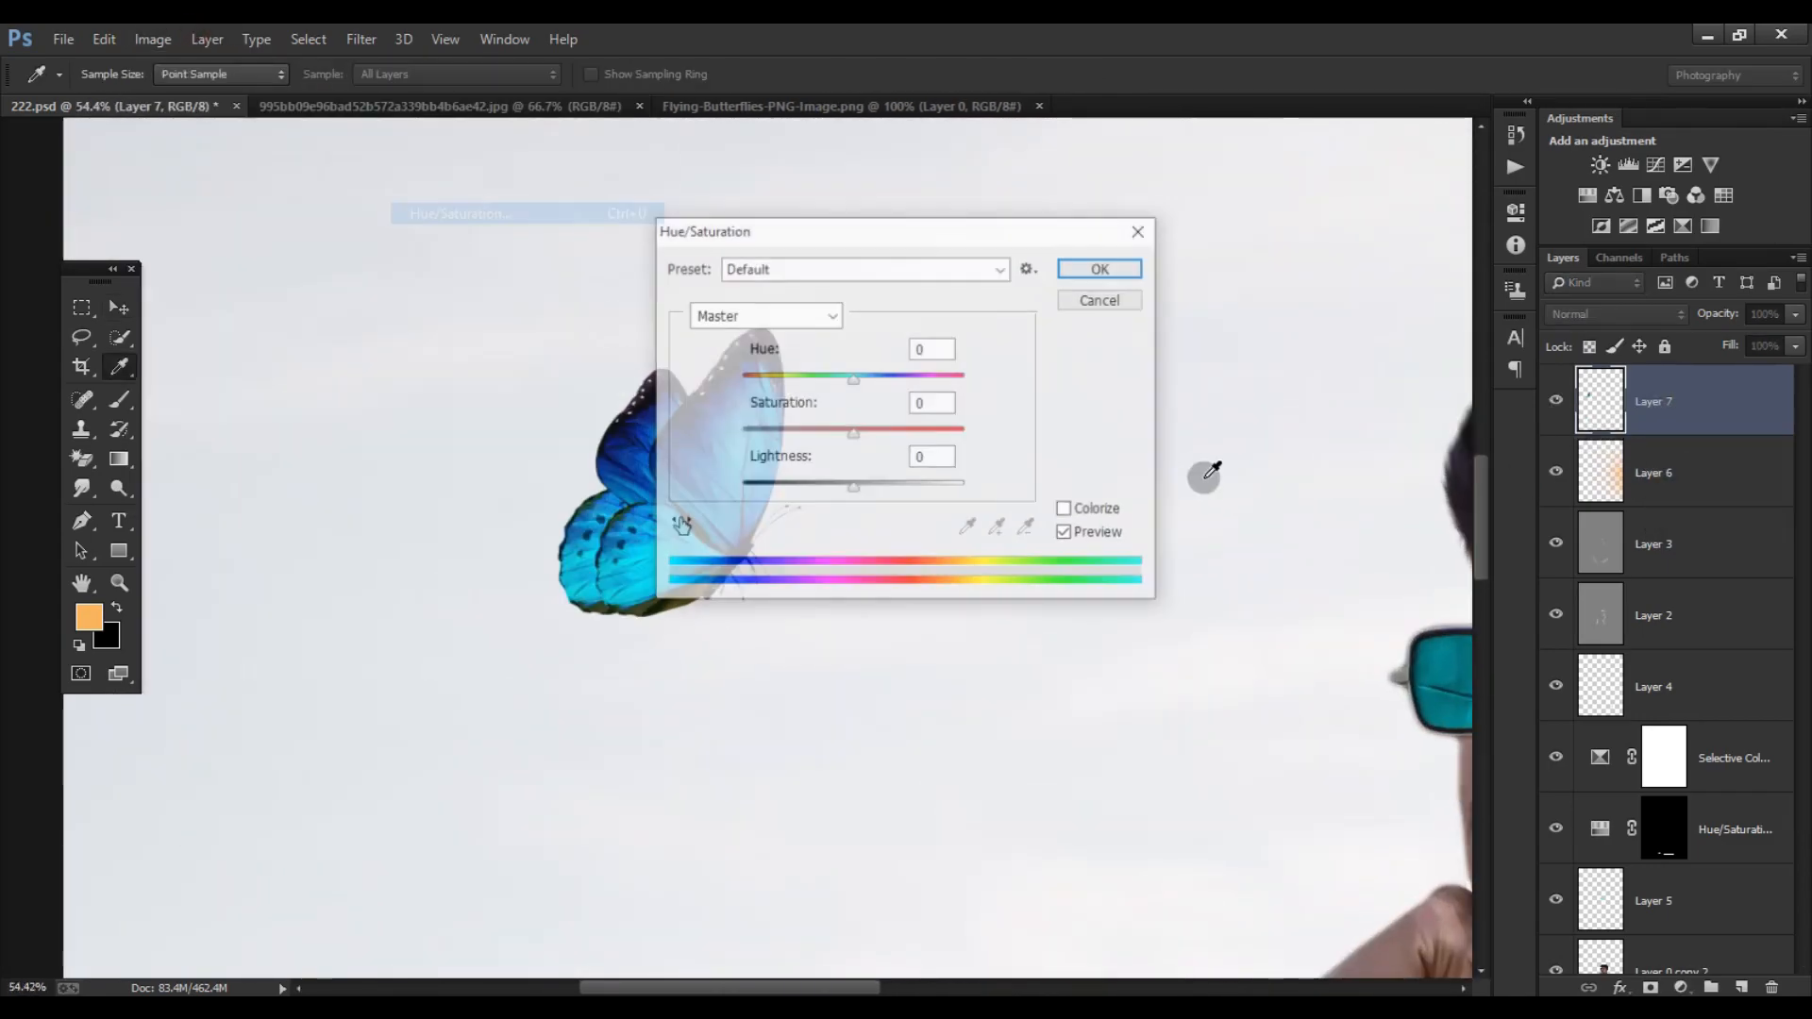
left_click_drag(796, 234, 1241, 251)
left_click_drag(1300, 510, 1307, 419)
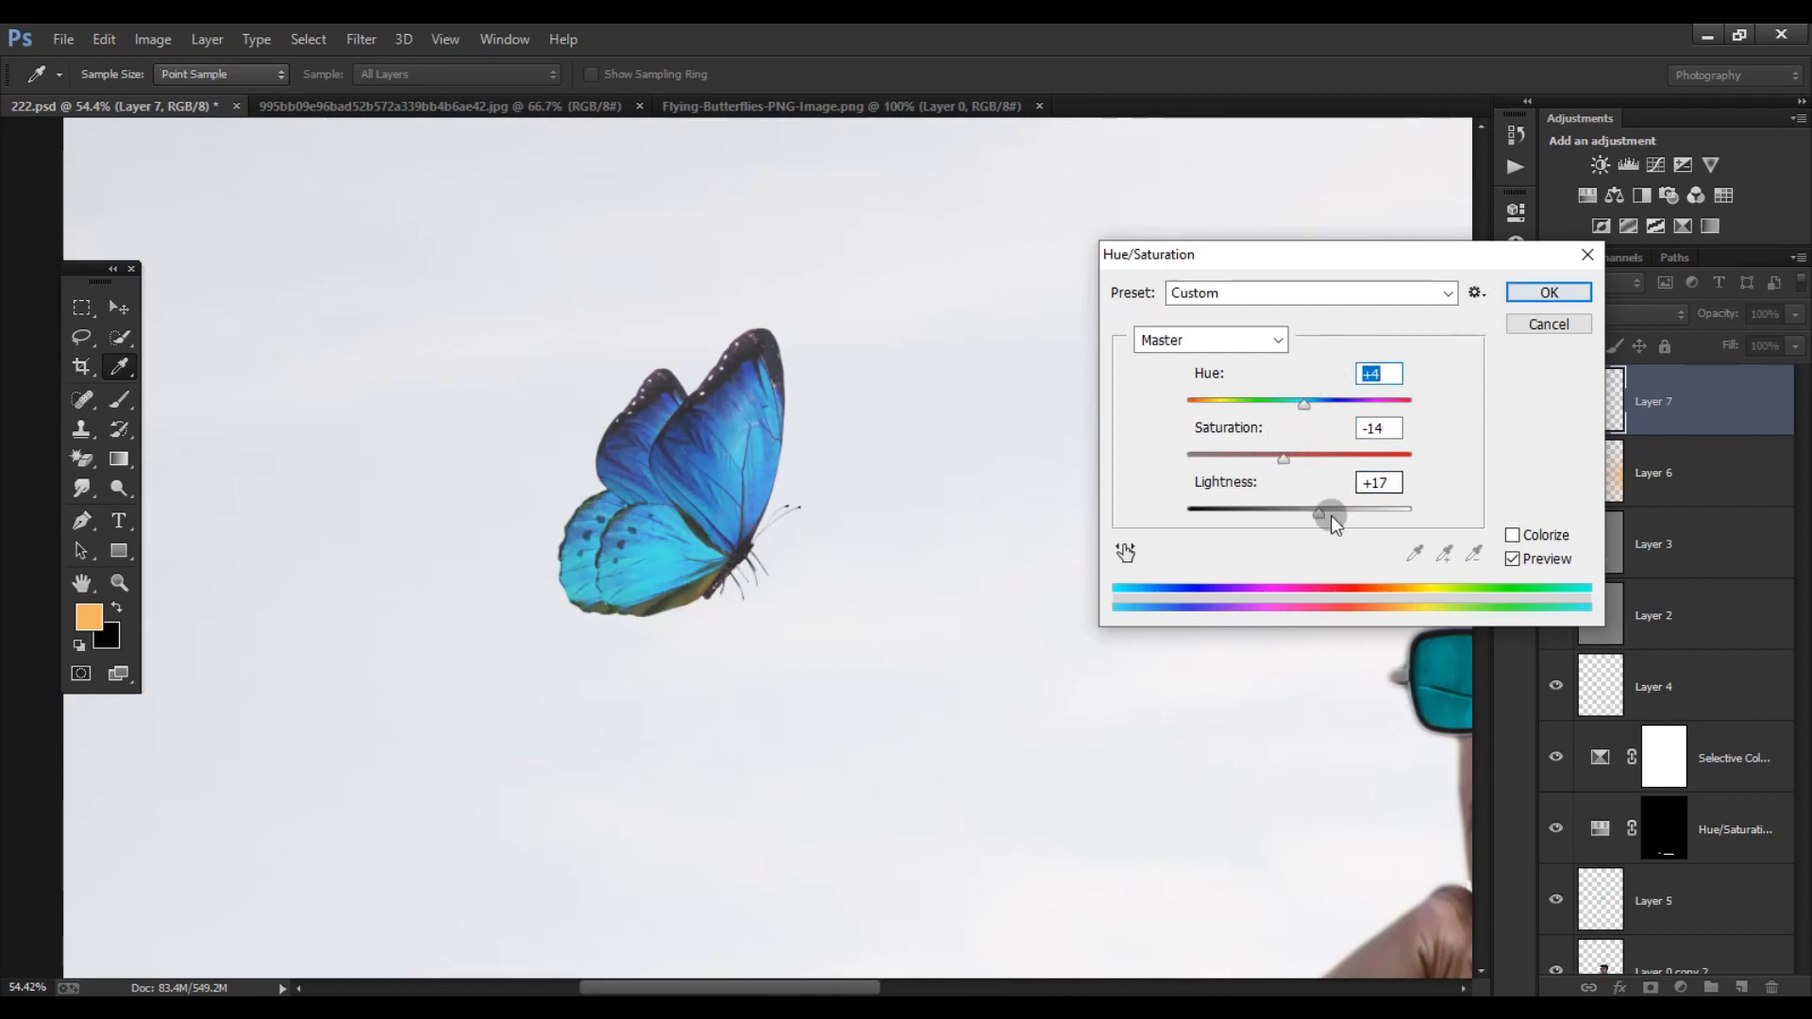
scroll(1322, 515, "down", 7)
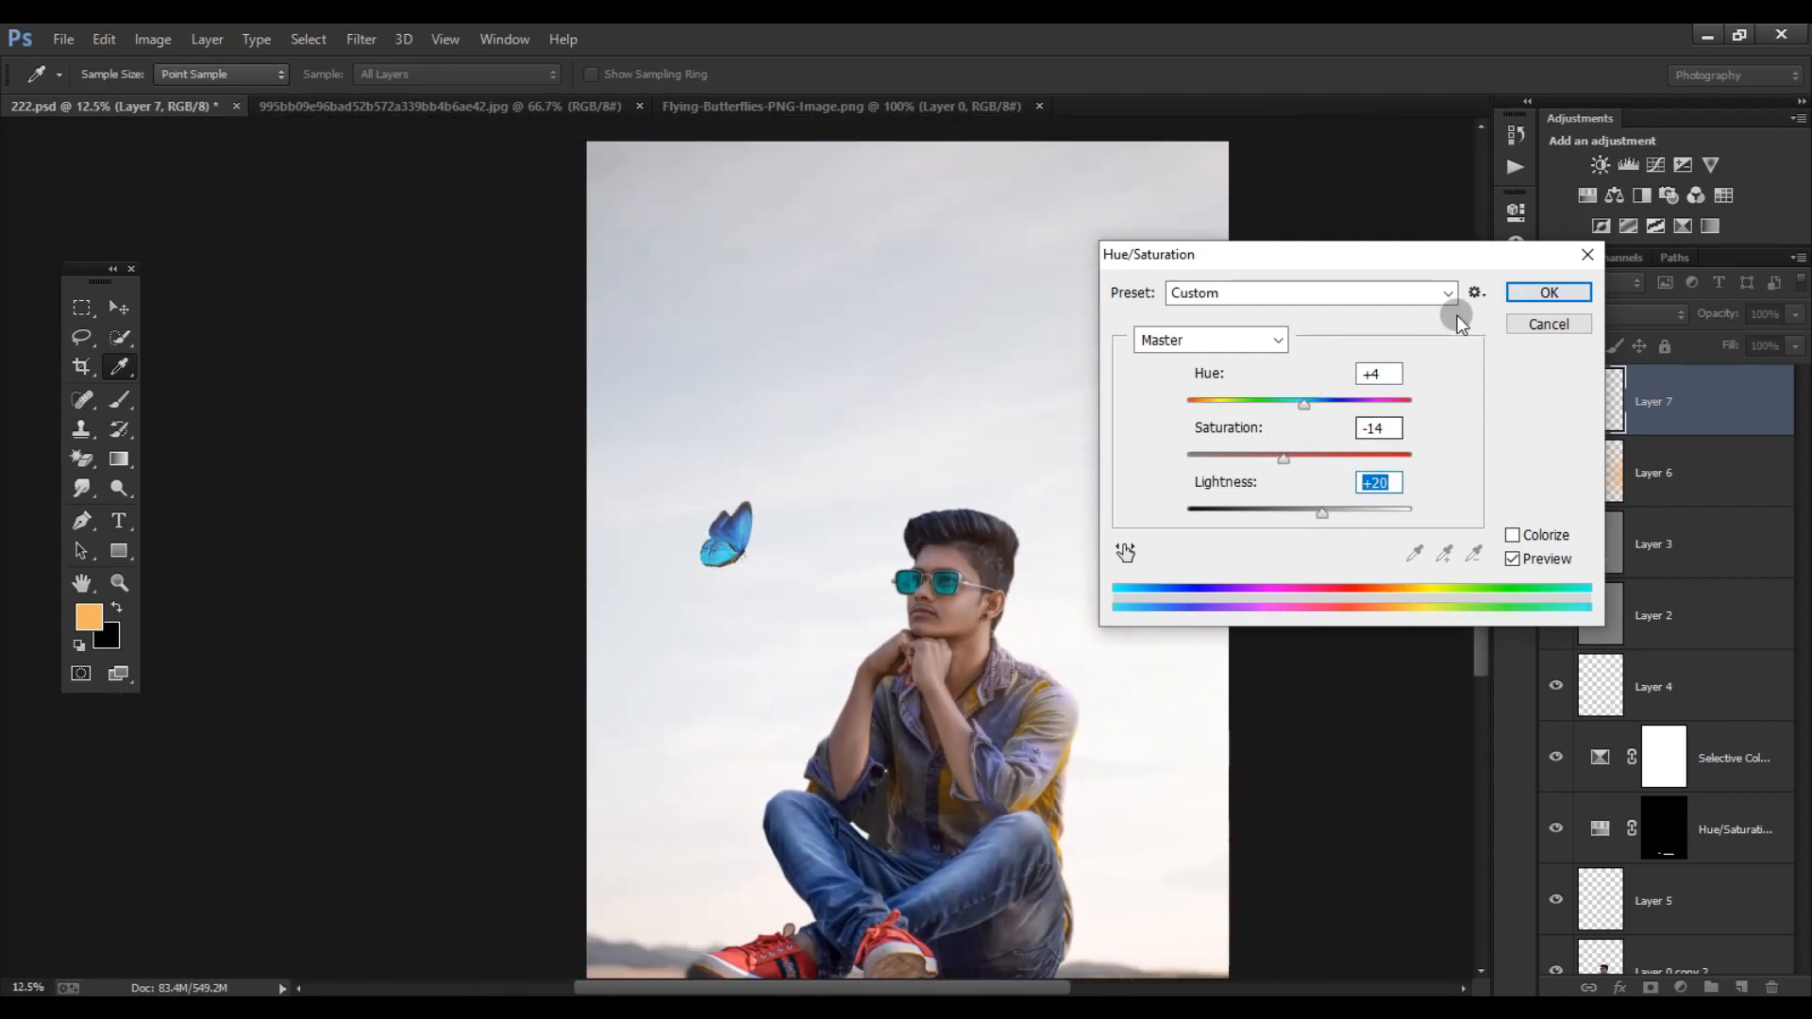
left_click(1546, 294)
- Place a horizontally flipped copy of the butterfly low by the image's right edge and shift the original toward the left edge
scroll(852, 489, "down", 3)
scroll(851, 489, "up", 1)
key("ctrl+j")
key("ctrl+t")
right_click(606, 515)
left_click(693, 846)
left_click_drag(607, 515, 955, 706)
key("Return")
left_click(1651, 449)
left_click_drag(622, 485, 571, 473)
- Lasso the lower-left butterfly in Flying-Butterflies-PNG-Image.png and bring it into 222.psd above the subject's head
left_click(840, 105)
left_click(81, 337)
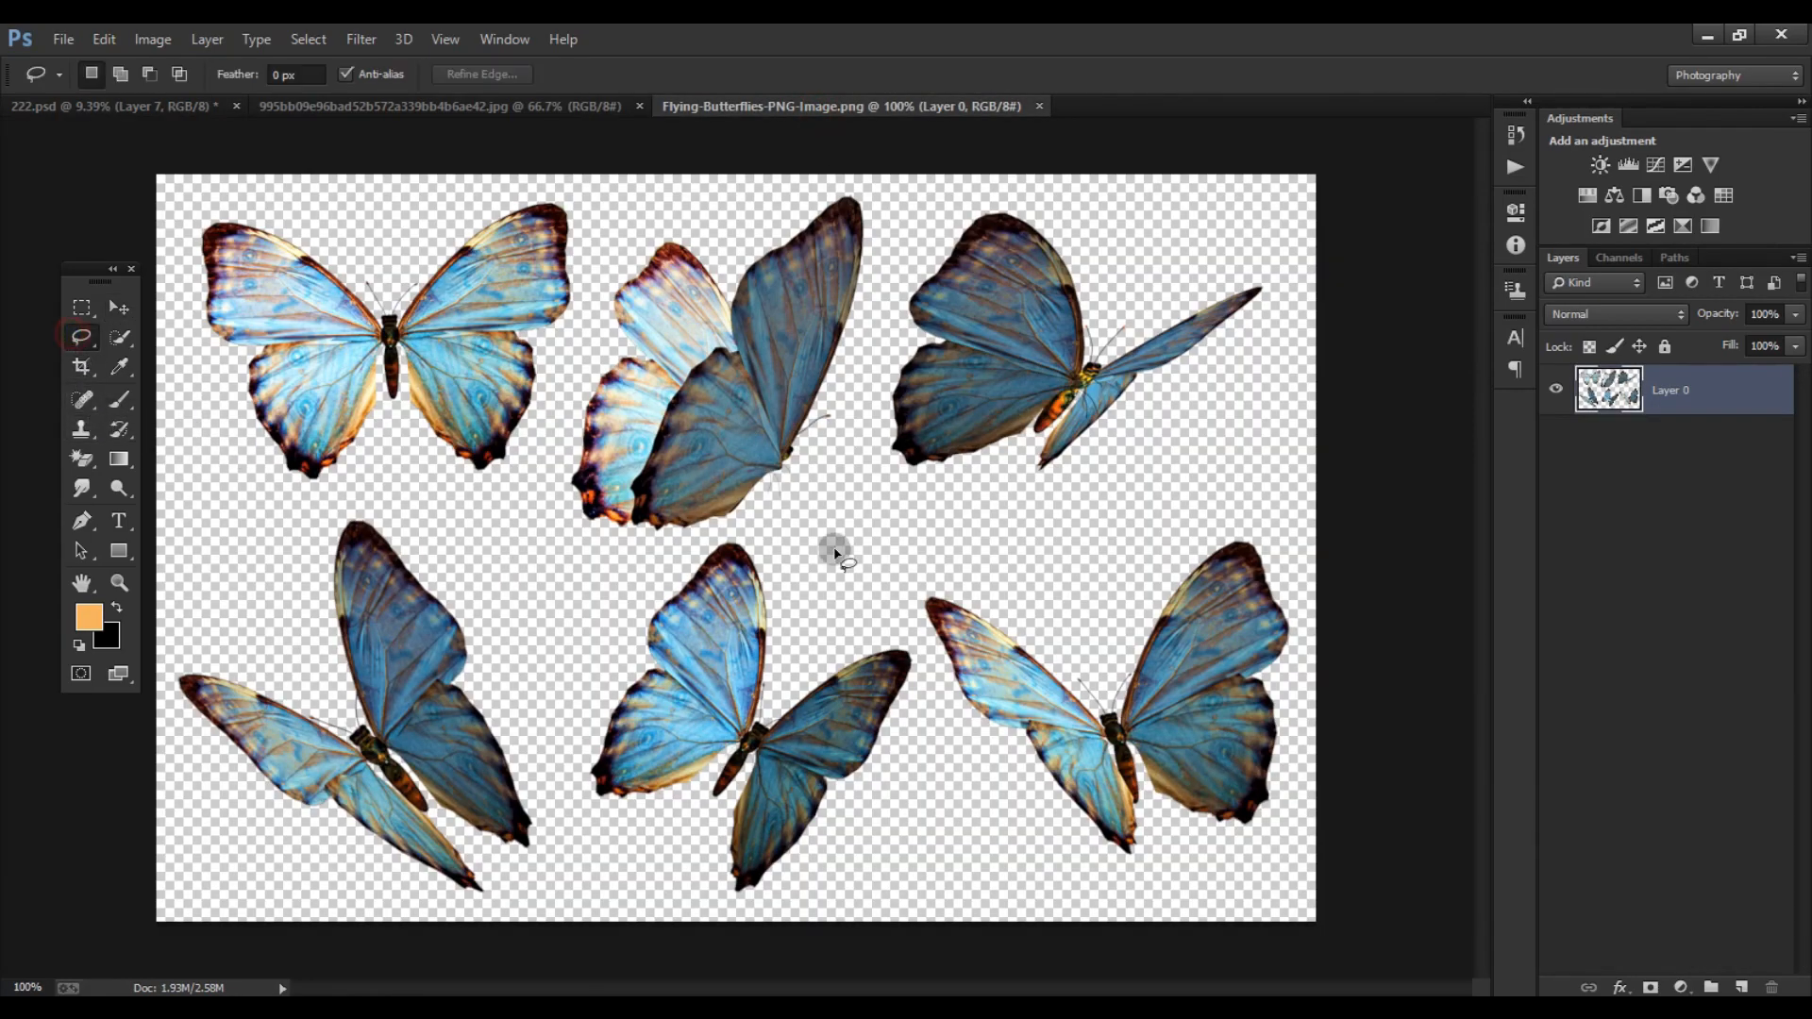
left_click_drag(547, 573, 491, 529)
key("v")
mouse_move(378, 717)
left_mouse_down()
mouse_move(142, 111)
mouse_move(731, 446)
left_mouse_up()
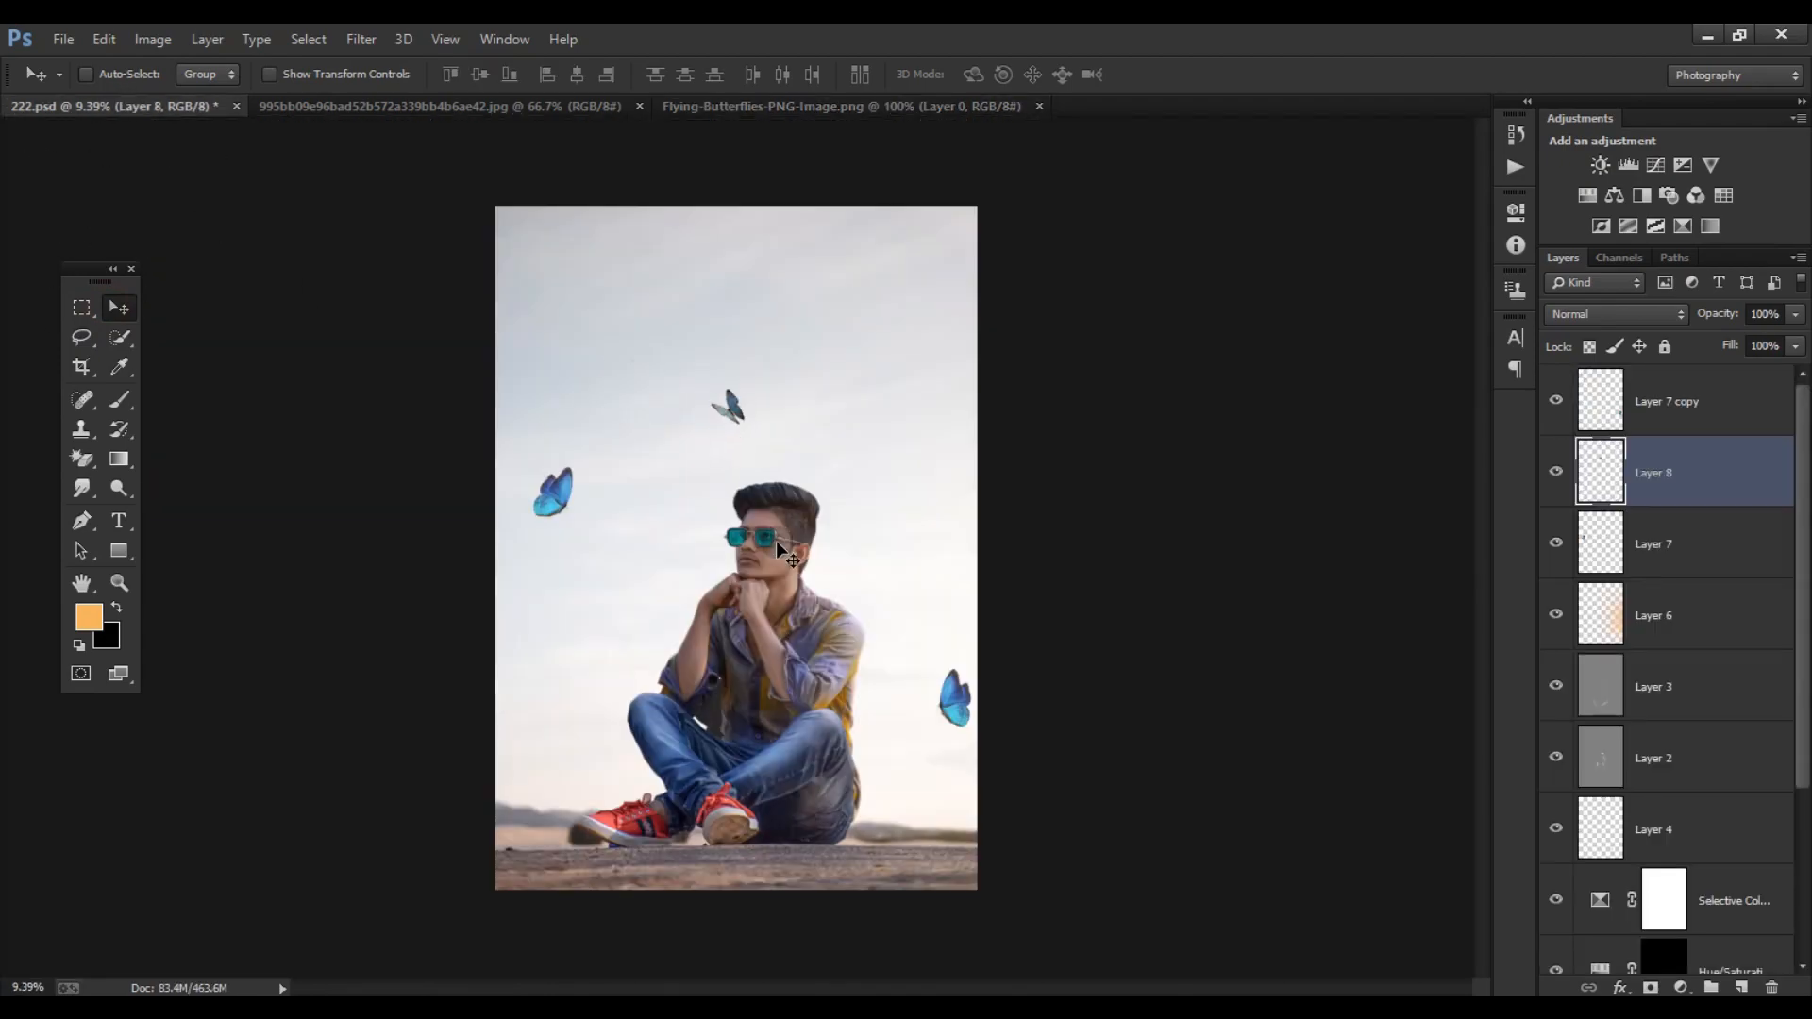
- Flip the Layer 8 butterfly horizontally, rotate it upright and place it by the left edge at knee height
key("ctrl+t")
right_click(779, 391)
left_click_drag(748, 383, 589, 709)
left_click(877, 727)
left_click_drag(618, 672, 584, 690)
key("Return")
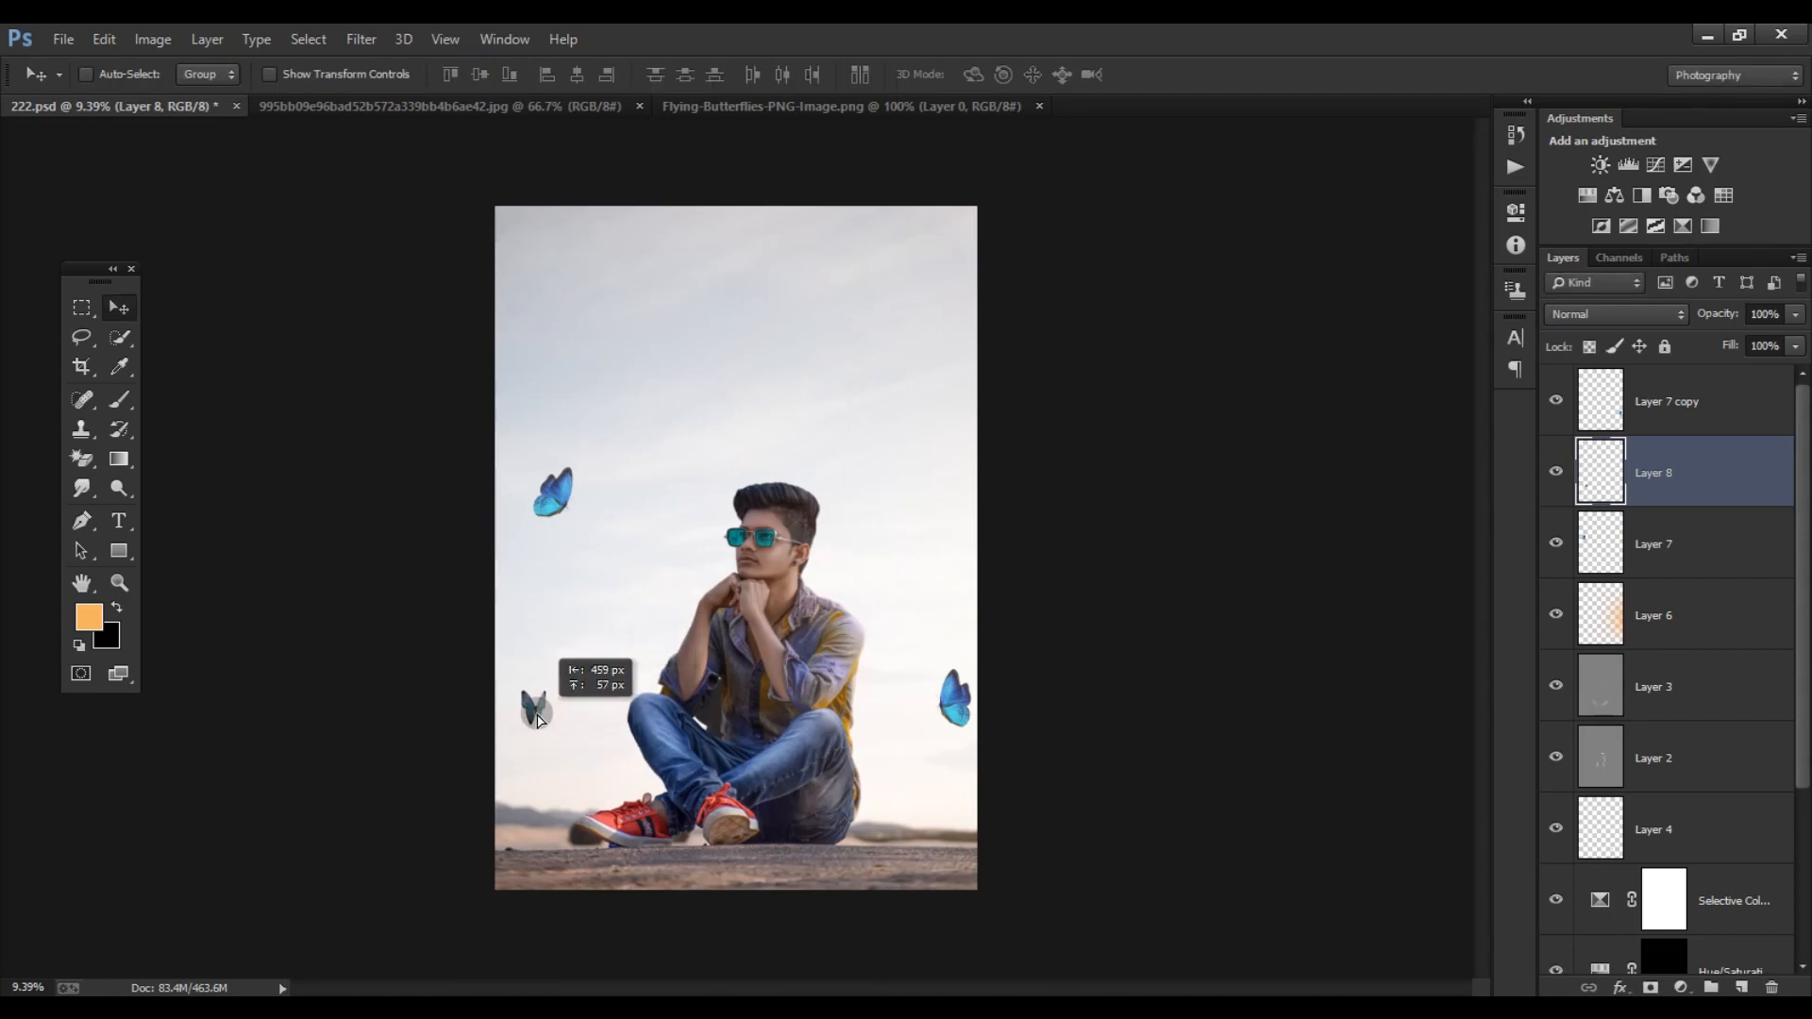
- Adjust the Layer 8 butterfly's Hue/Saturation to Saturation +42 and Lightness +10
scroll(567, 708, "up", 5)
left_click(152, 39)
mouse_move(341, 98)
left_click(460, 213)
left_click_drag(1299, 455, 1311, 513)
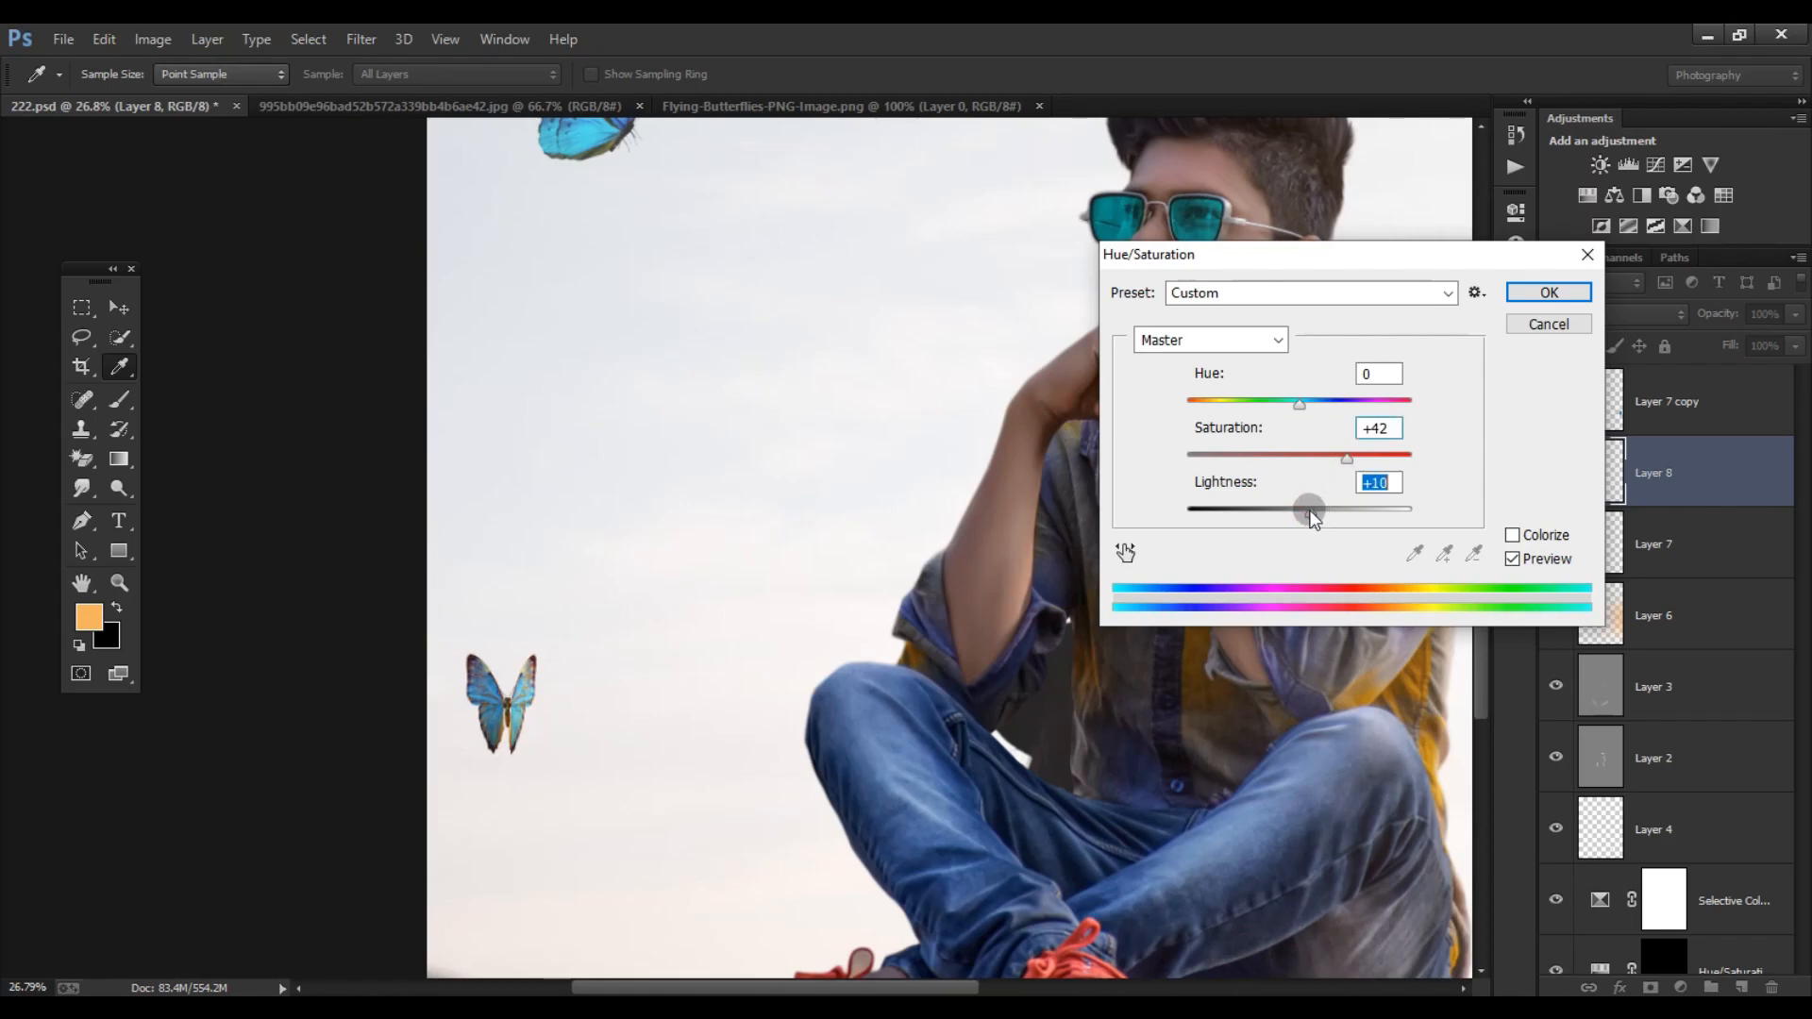
left_click(1549, 292)
key("ctrl+0")
key("v")
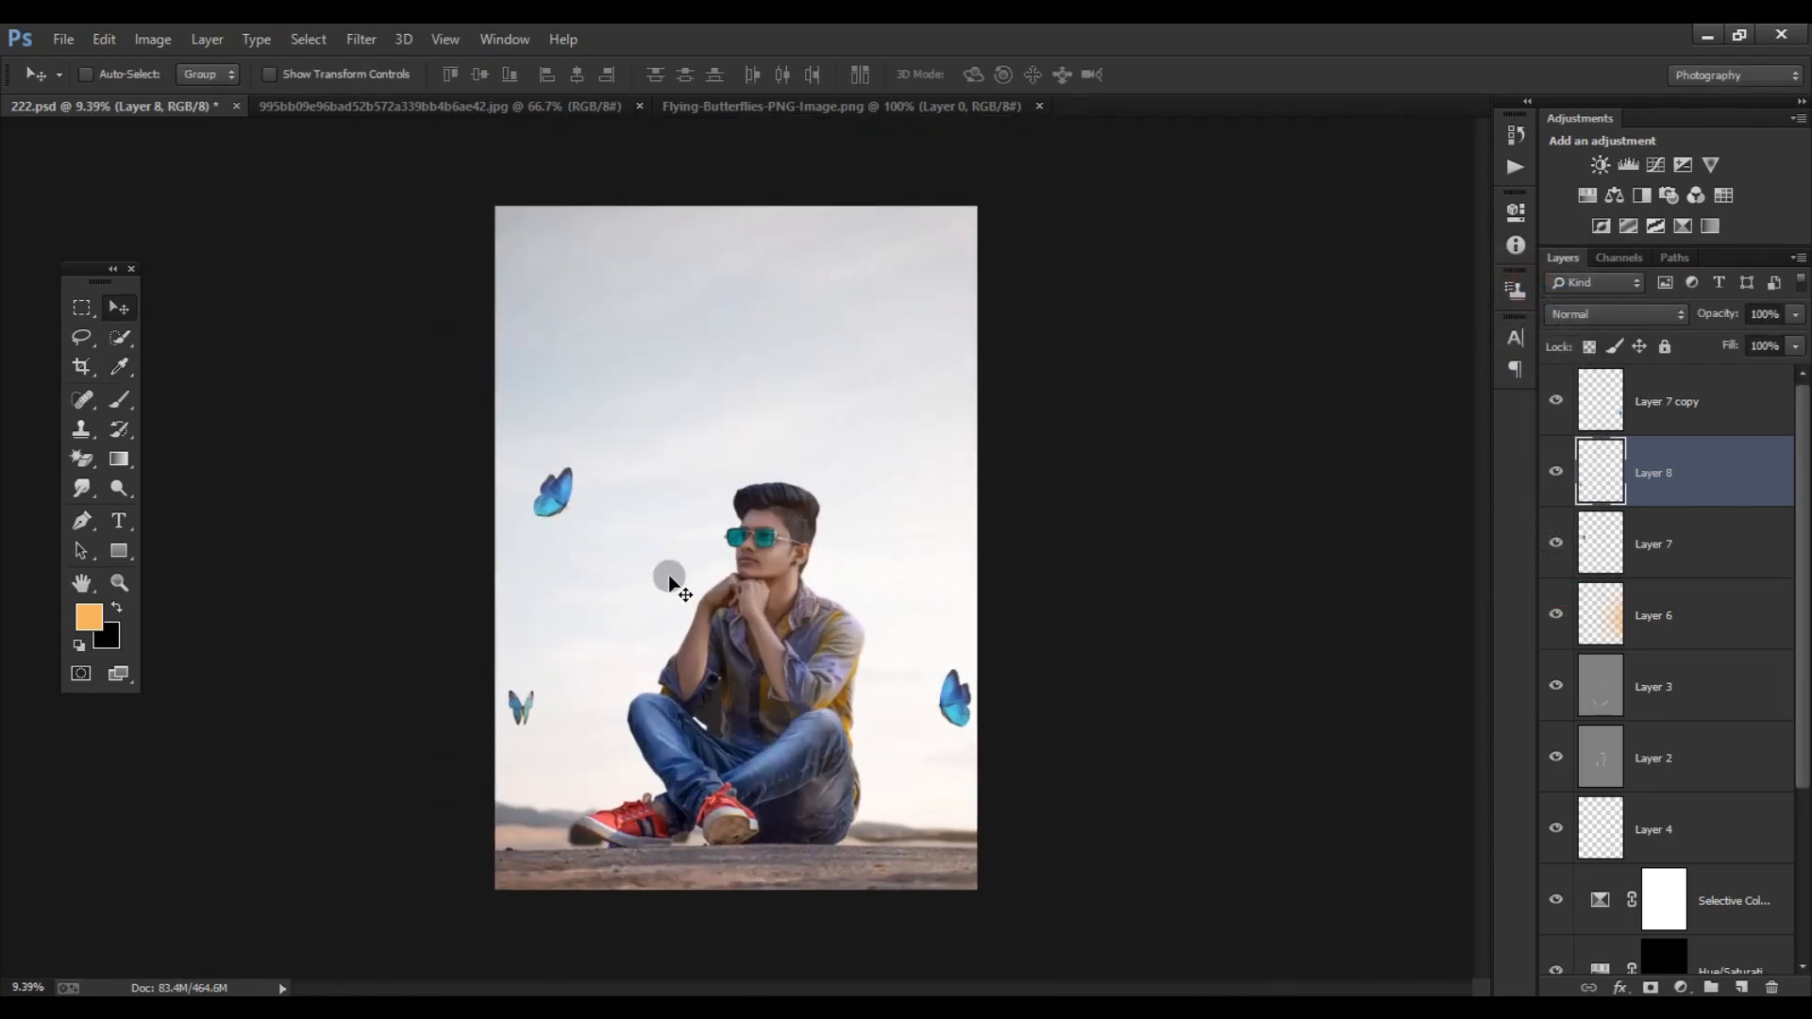
- Lasso the upper-middle butterfly in Flying-Butterflies-PNG-Image.png and bring it into the portrait
left_click(765, 107)
key("l")
left_click_drag(284, 514, 218, 594)
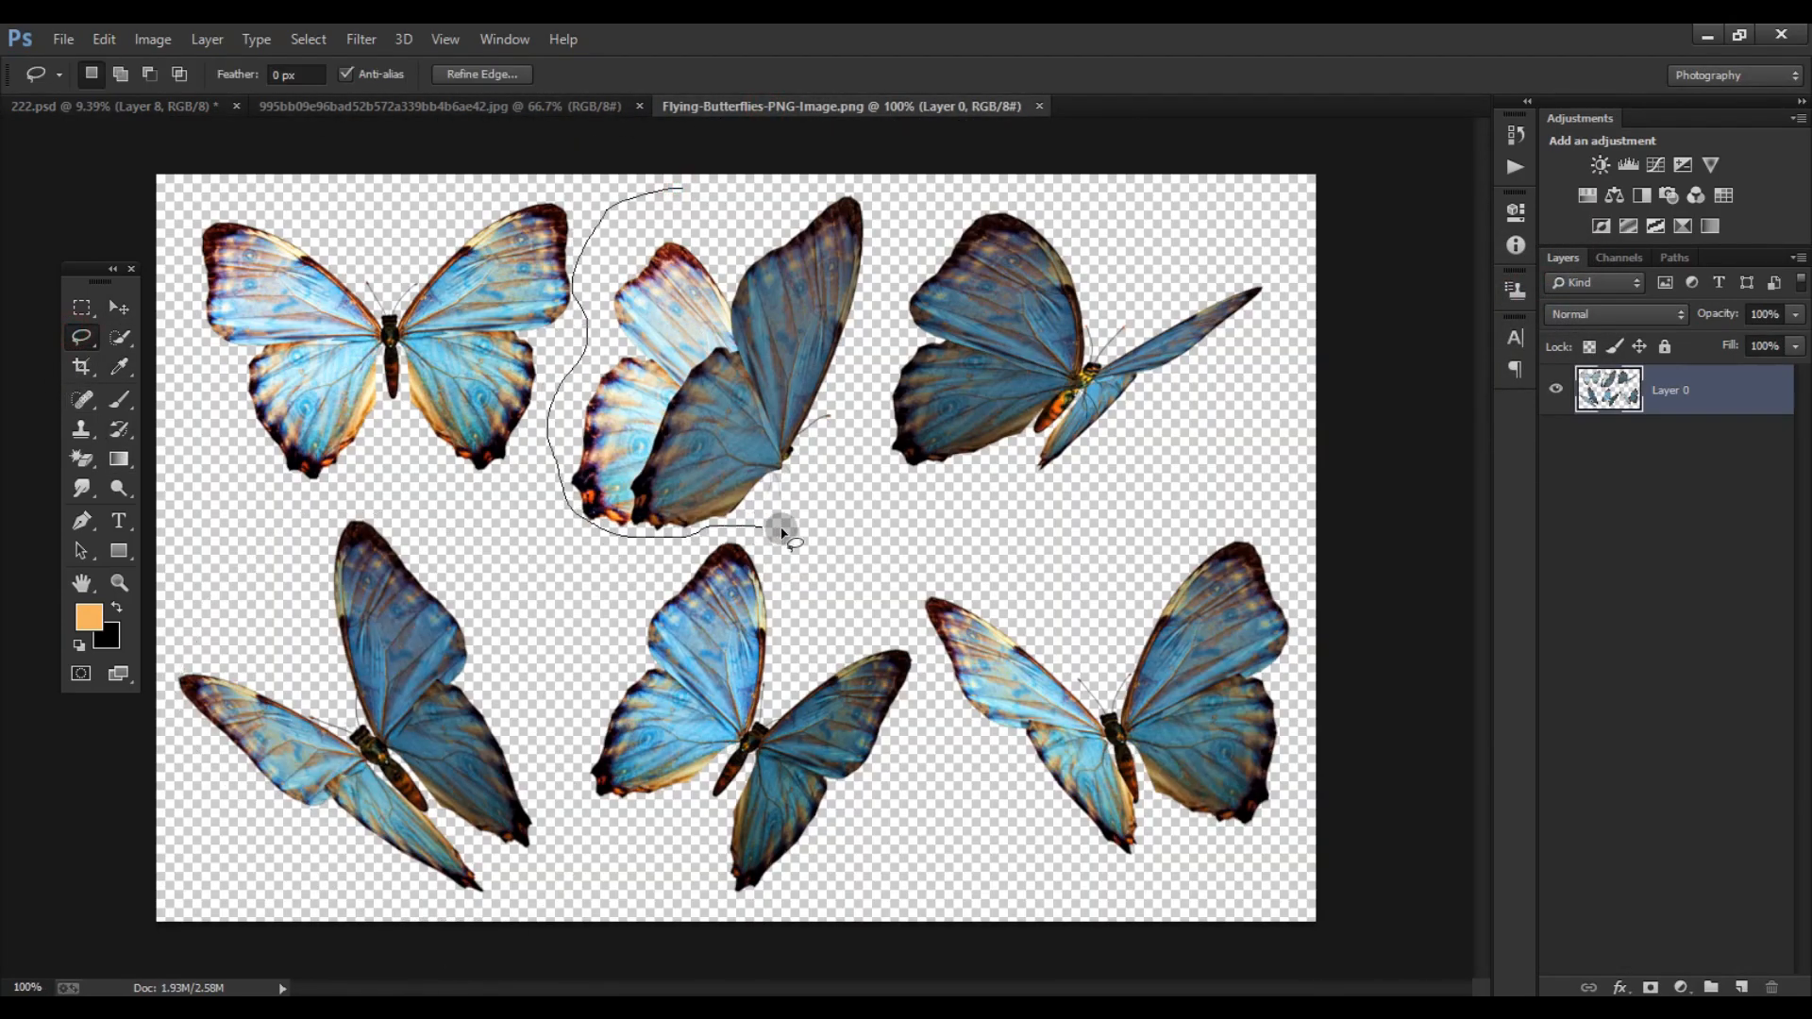
key("v")
left_click_drag(597, 278, 951, 396)
- Flip the Layer 9 butterfly horizontally and place it in the upper-right sky
key("ctrl+t")
right_click(821, 391)
left_click(903, 721)
key("Return")
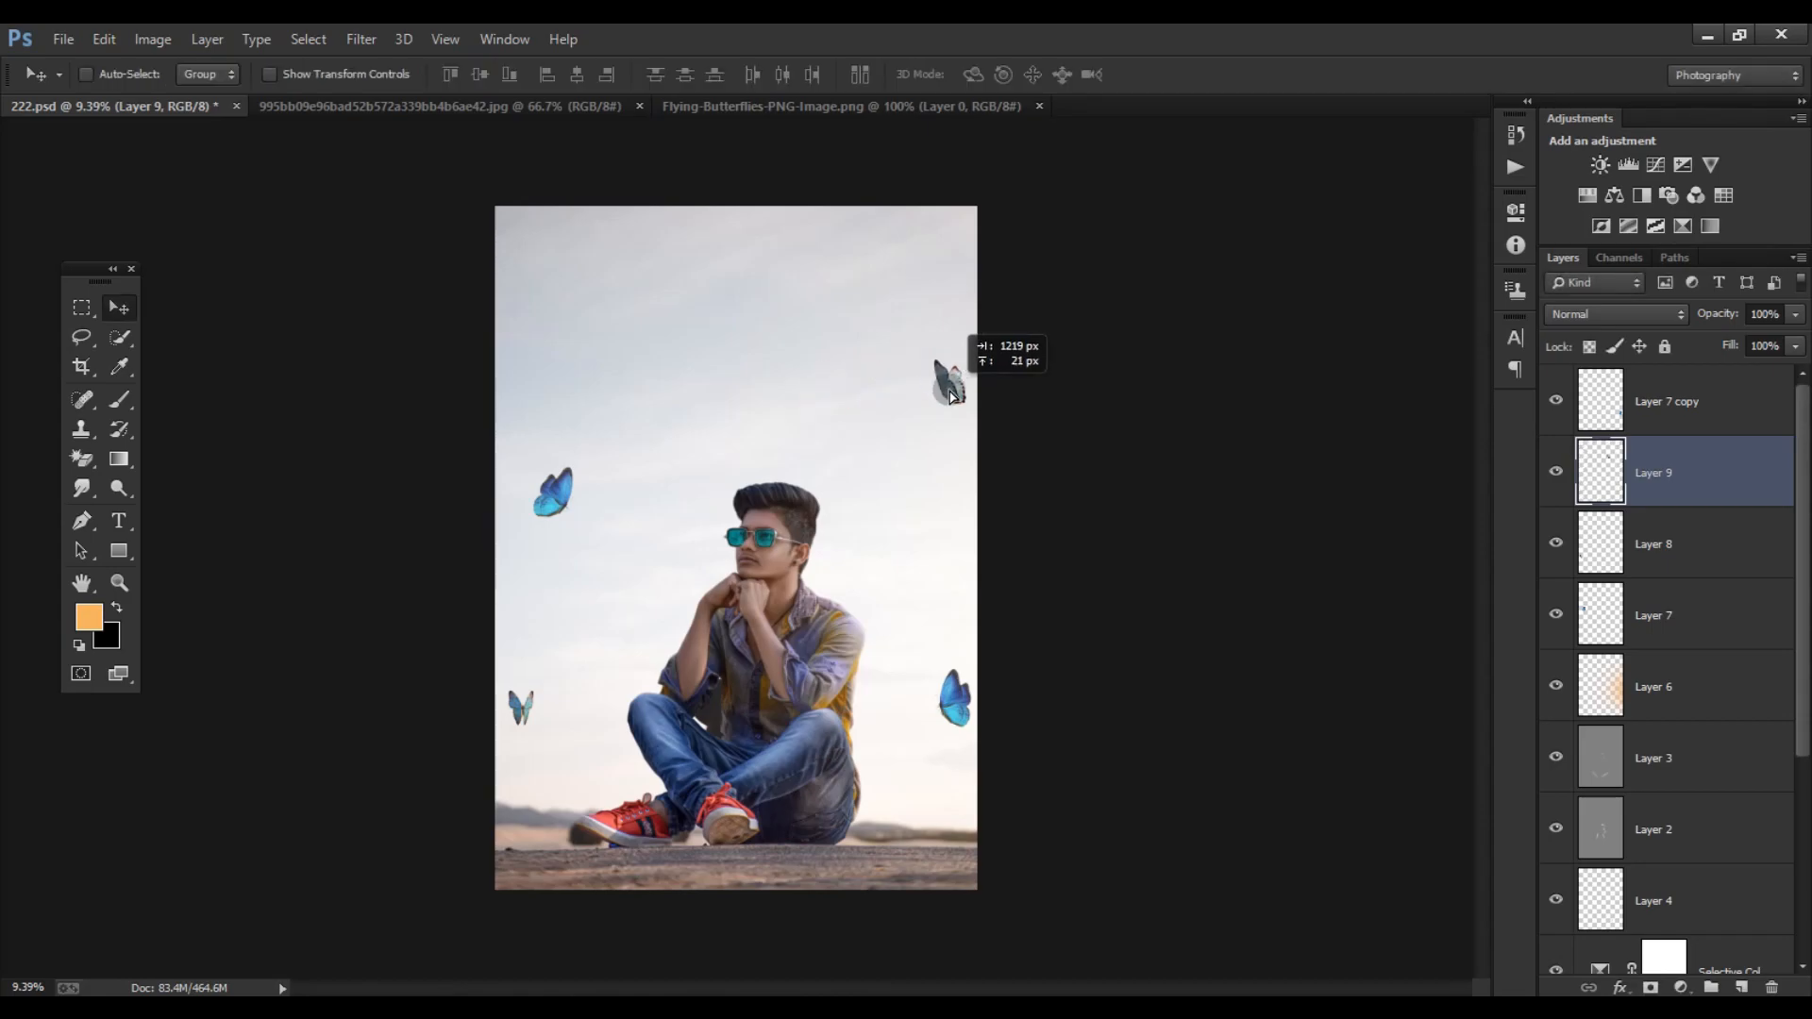
- Apply a Gaussian Blur to the upper-right butterfly and move it slightly inward from the image edge
left_click(361, 39)
mouse_move(443, 312)
left_click(742, 465)
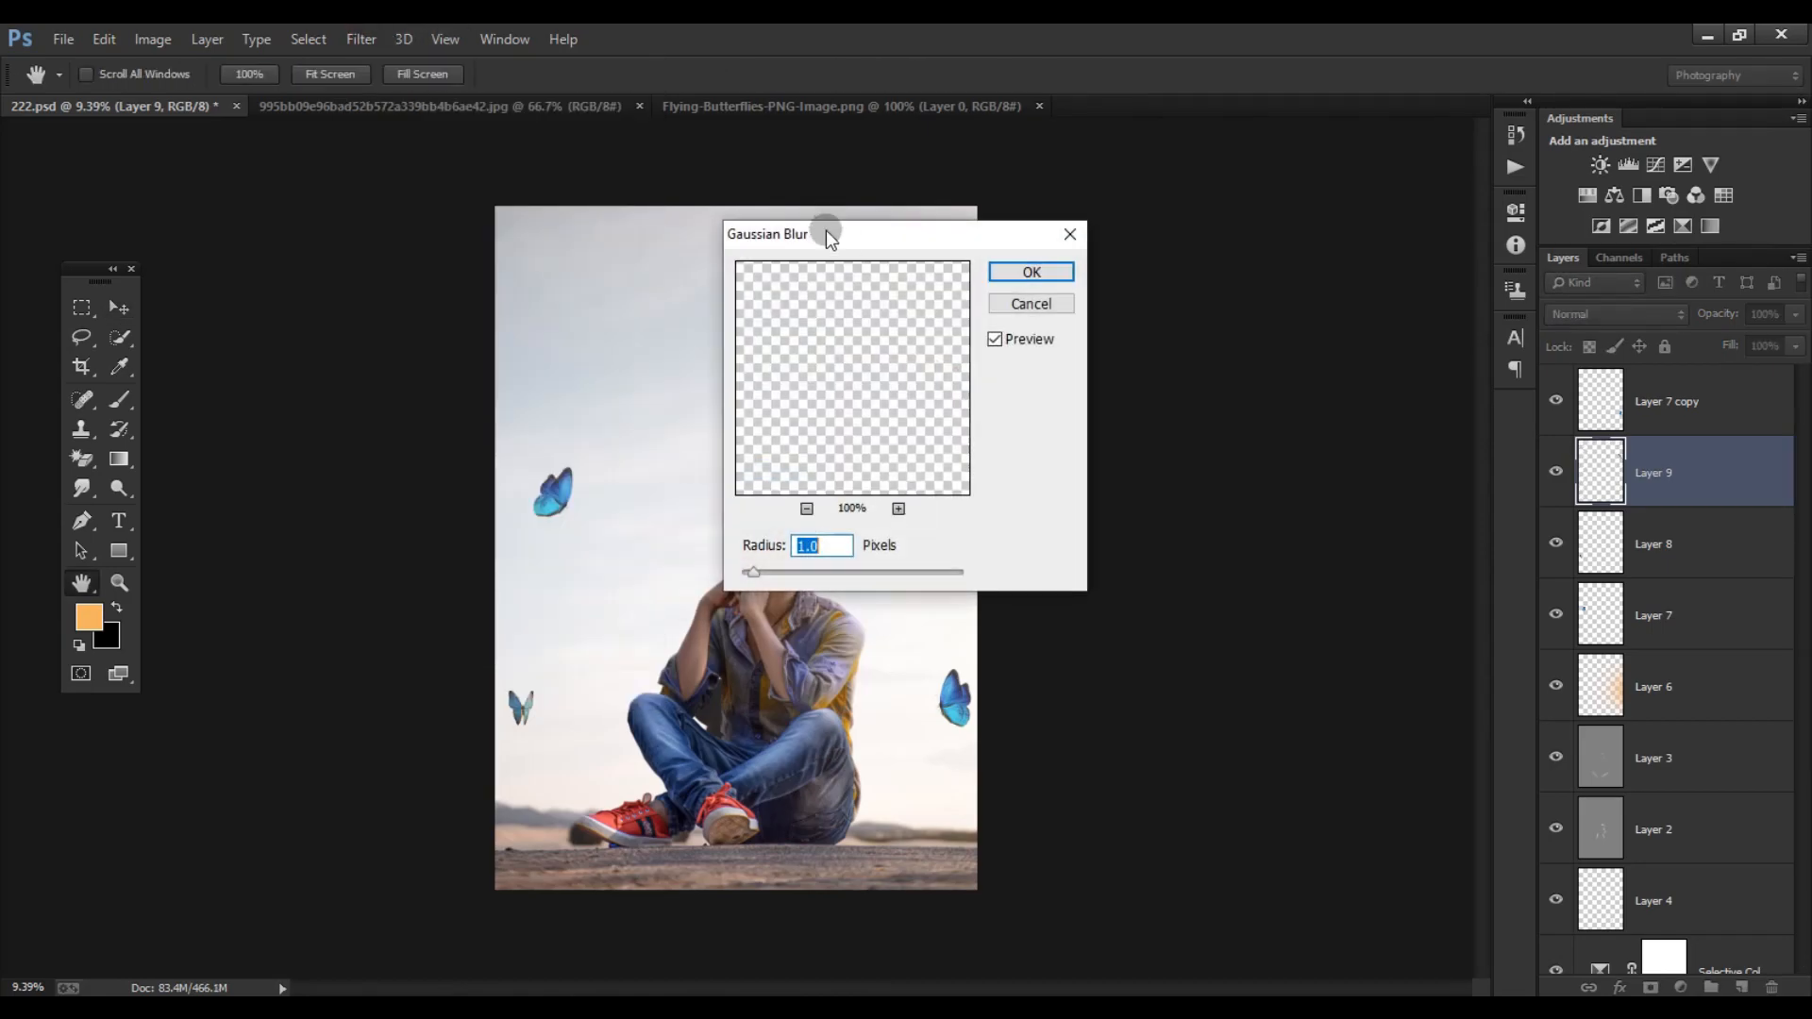
left_click(1365, 286)
left_click_drag(950, 395, 906, 408)
scroll(656, 338, "up", 1)
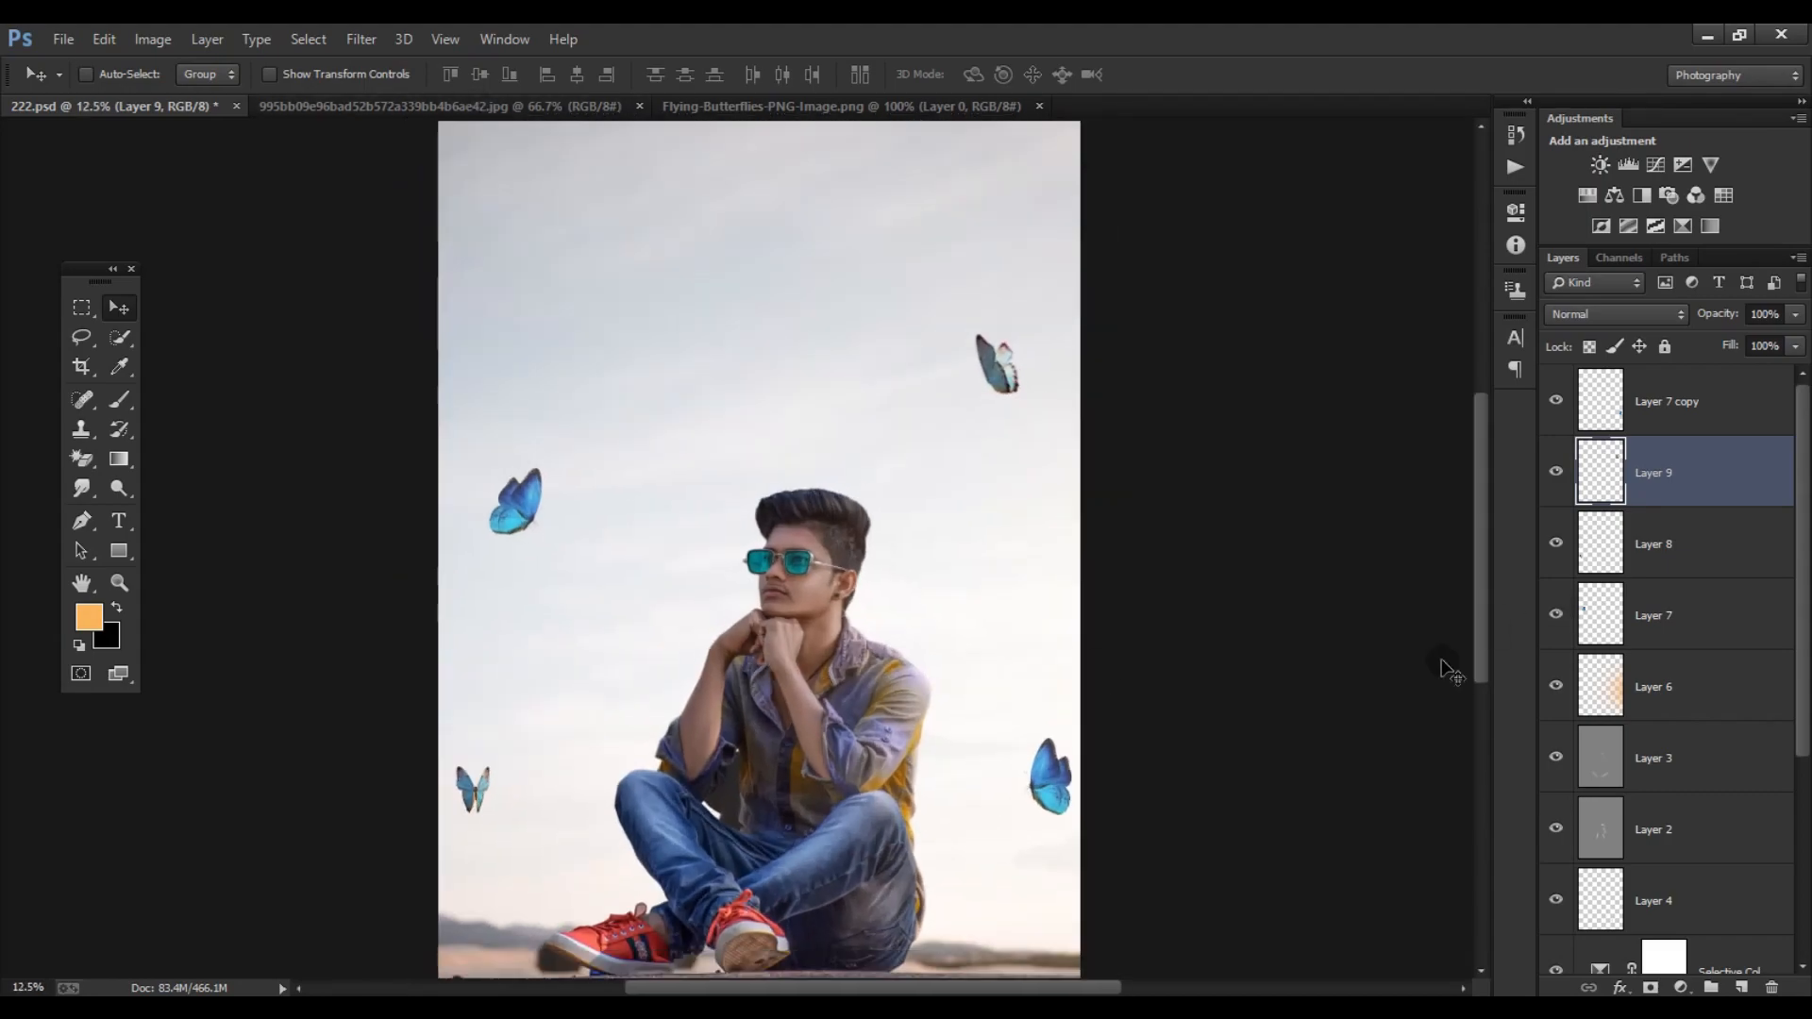
- Duplicate Layer 7 and place the copy, reshaped with Free Transform, in the sky above the subject's face
left_click(1577, 623)
key("ctrl+j")
left_click_drag(515, 519, 665, 393)
key("ctrl+t")
key("Return")
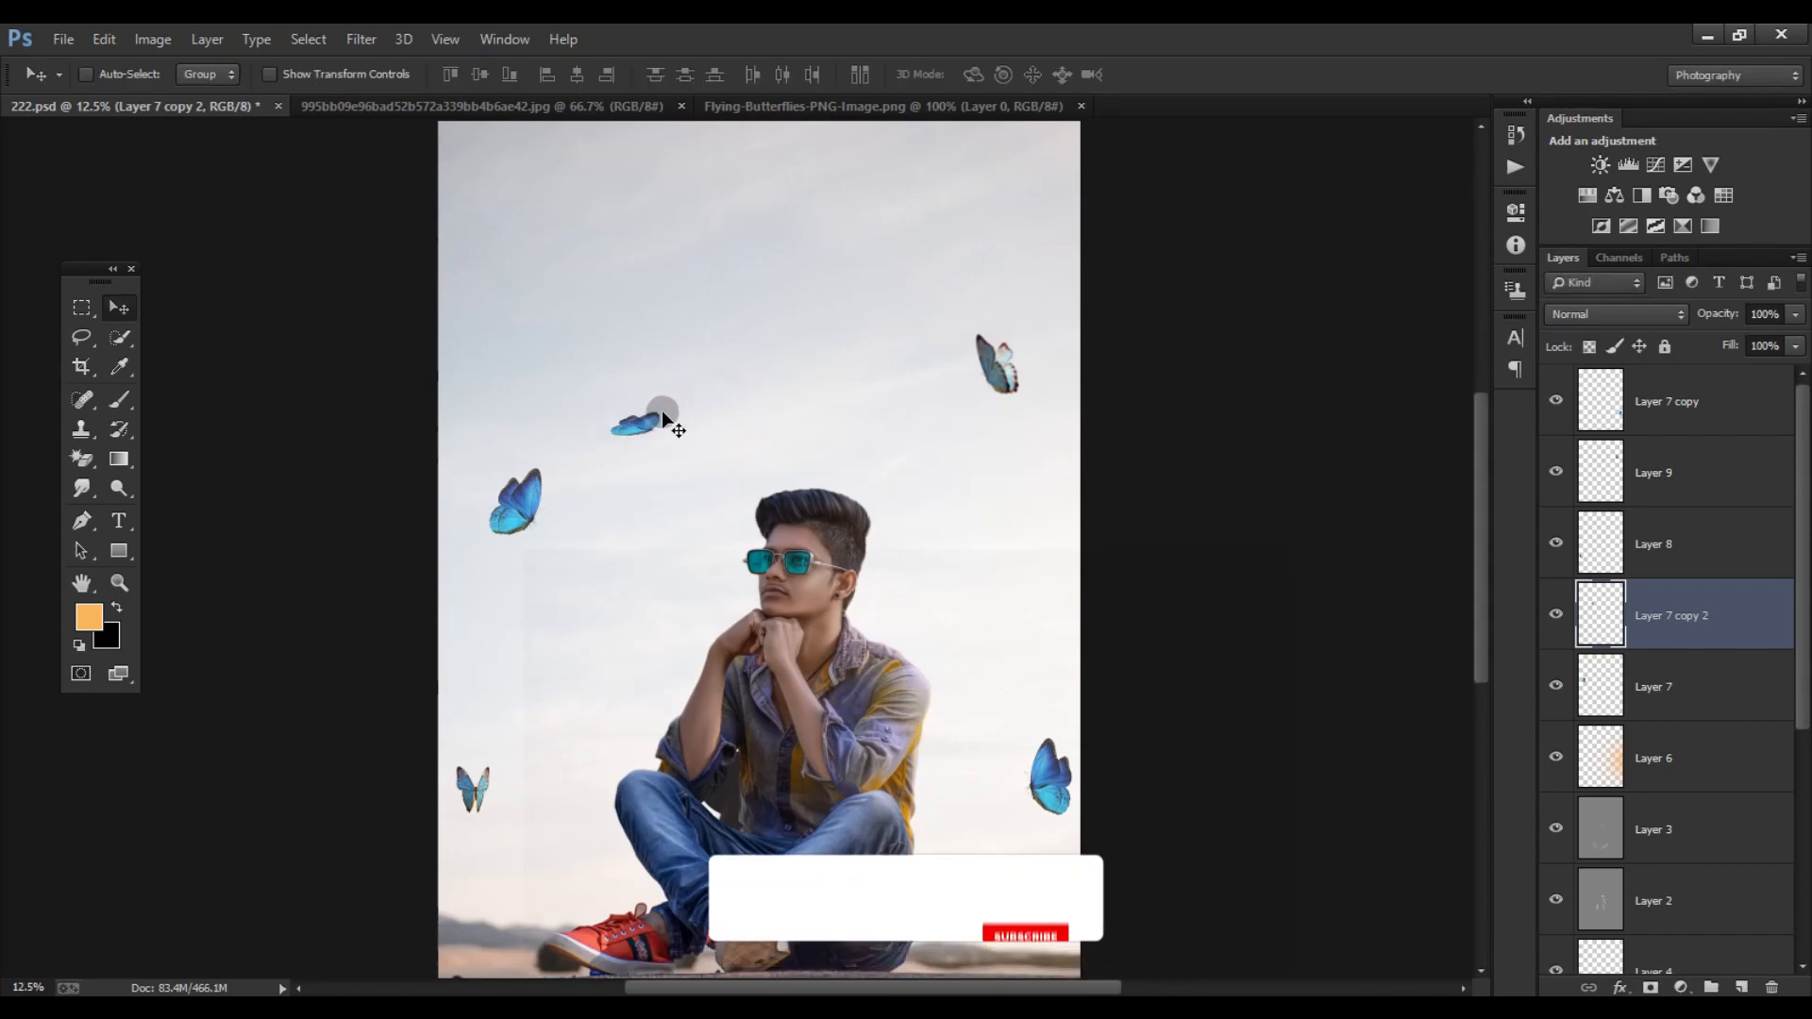
- Transform the Layer 7 copy 2 butterfly into a small upright one and place it just in front of the subject's hair
key("ctrl+t")
left_click_drag(422, 75, 371, 82)
key("Return")
left_click_drag(628, 421, 667, 499)
key("ctrl+0")
- Apply a Gaussian Blur of 11.4 pixels to the Layer 7 copy 2 butterfly and move it higher in the sky
left_click(360, 39)
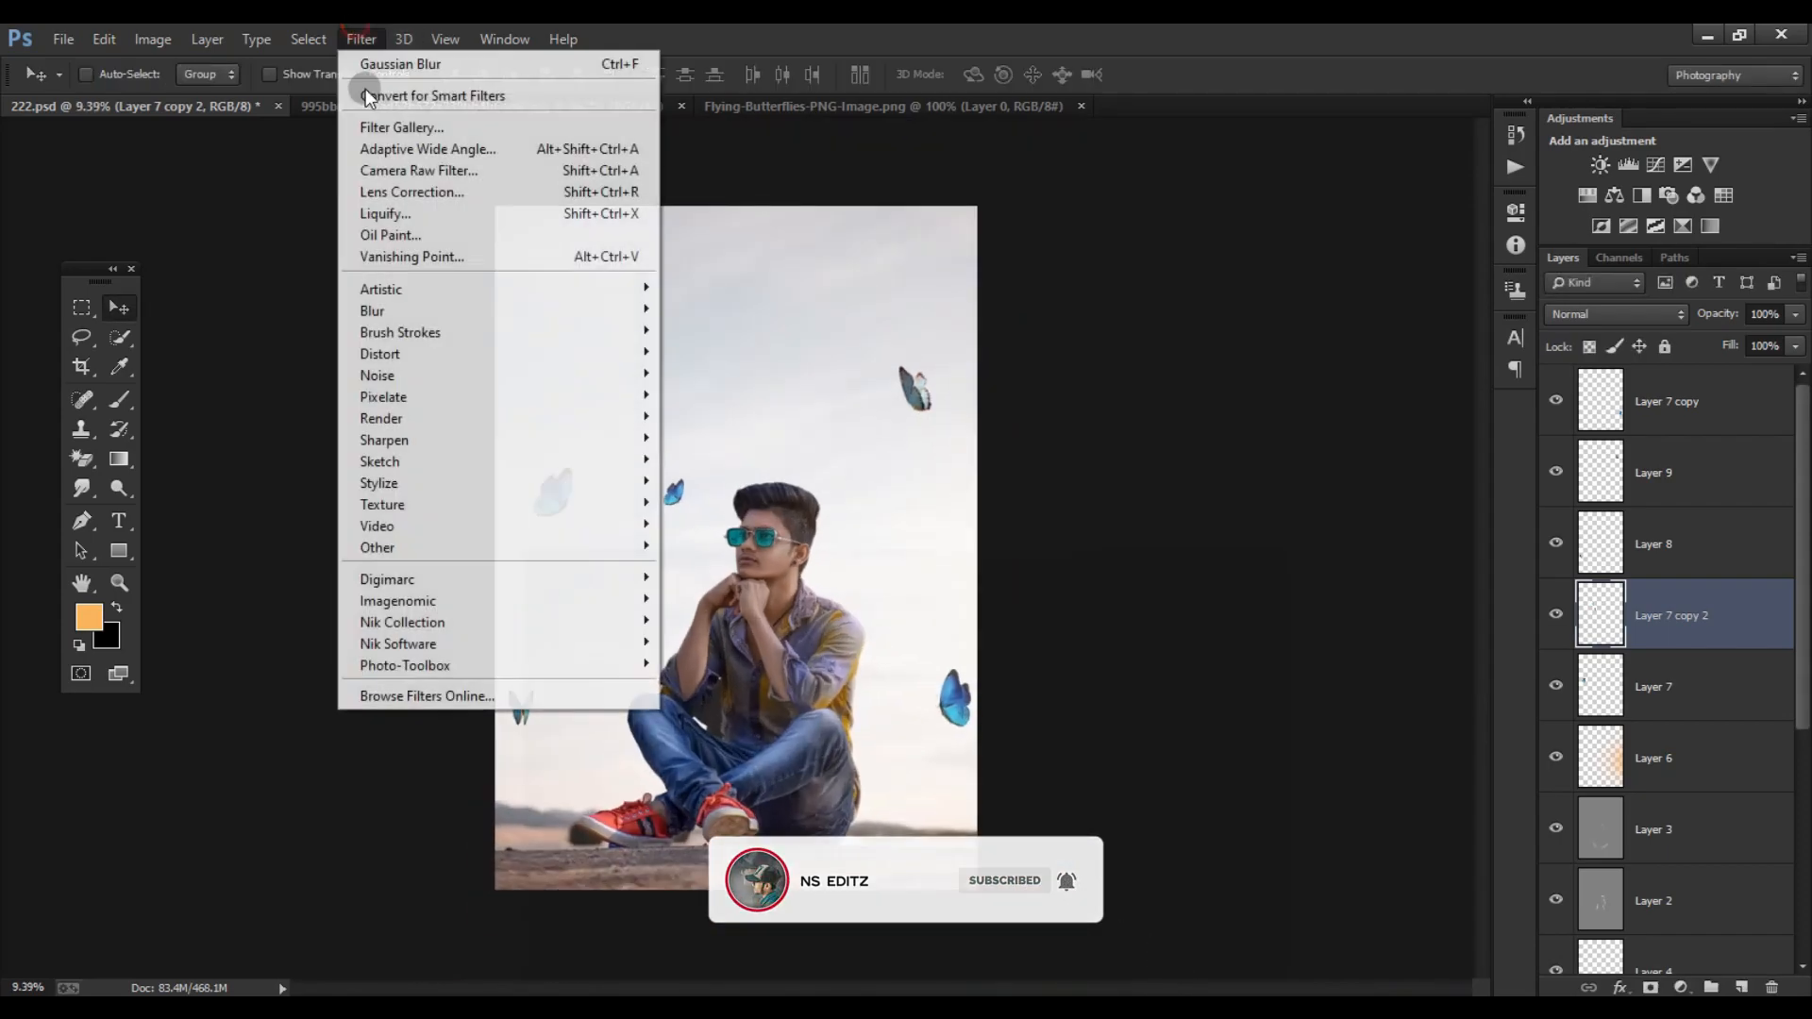
mouse_move(384, 303)
left_click(717, 472)
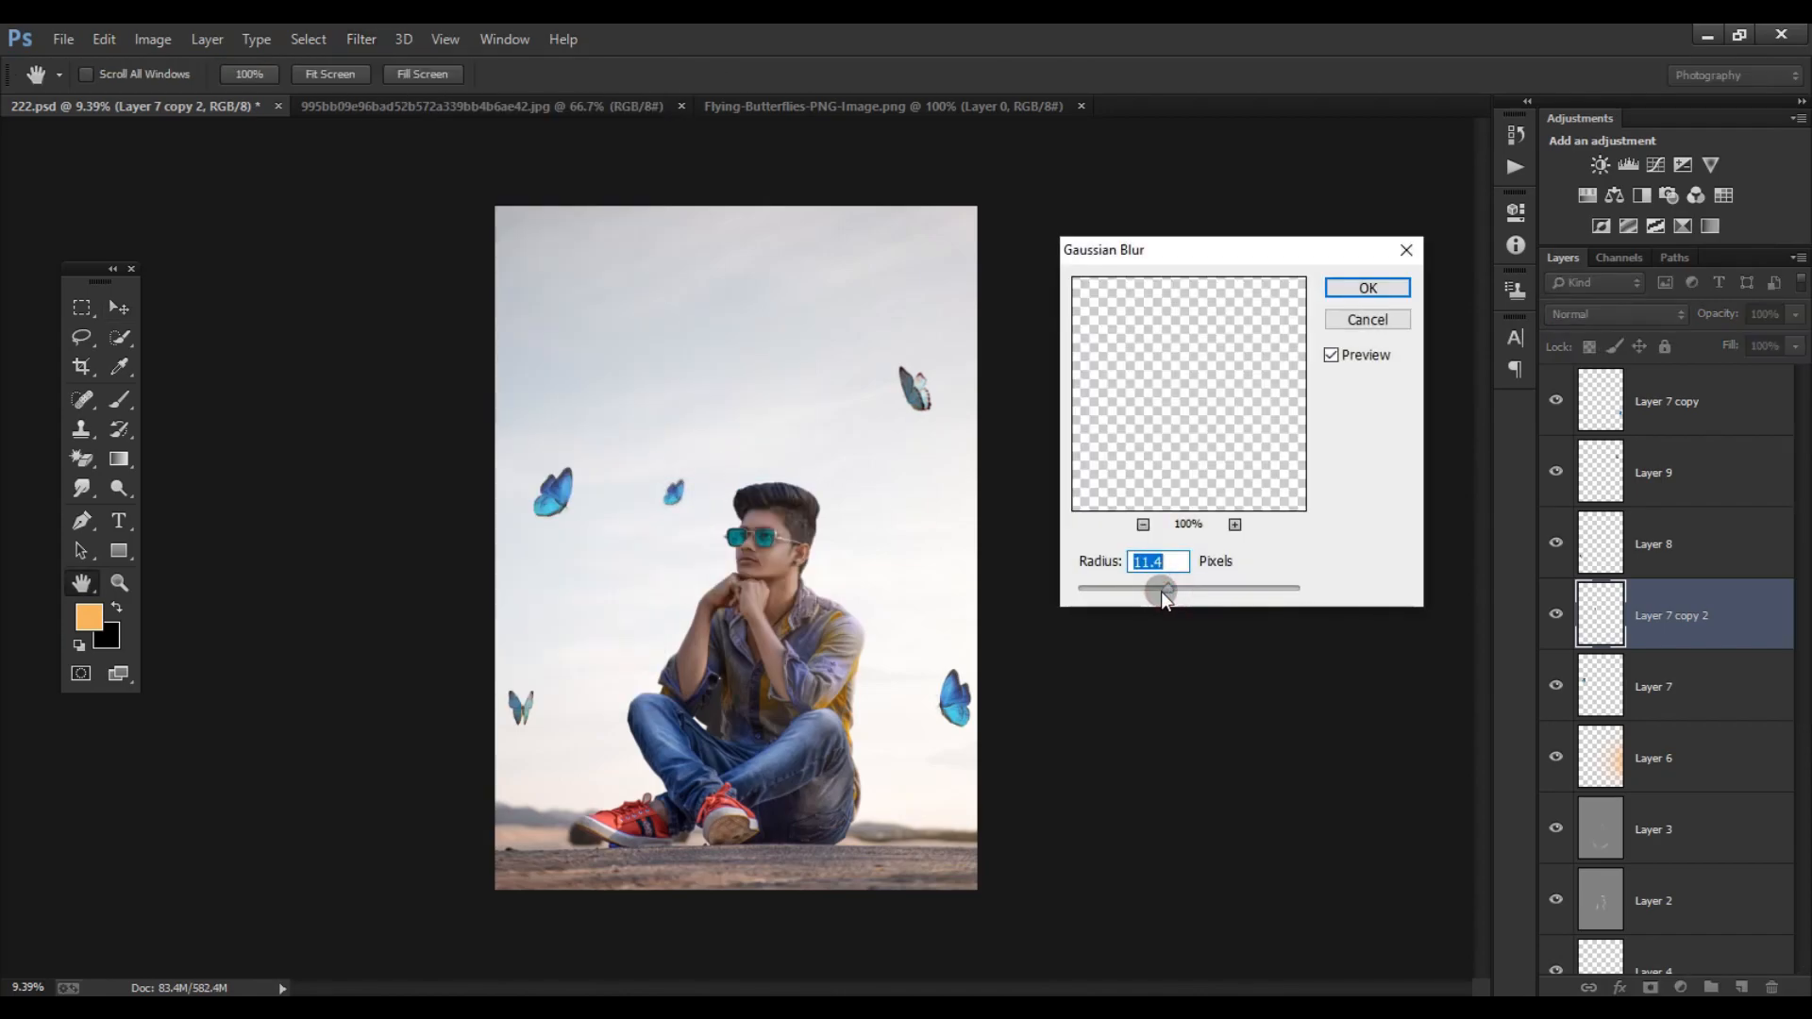
left_click(1350, 290)
scroll(685, 490, "up", 1)
left_click_drag(685, 491, 676, 422)
- Shift the Layer 7 butterfly slightly toward the subject and raise the Layer 7 copy 2 butterfly further into the sky
right_click(539, 480)
left_click(602, 519)
right_click(539, 481)
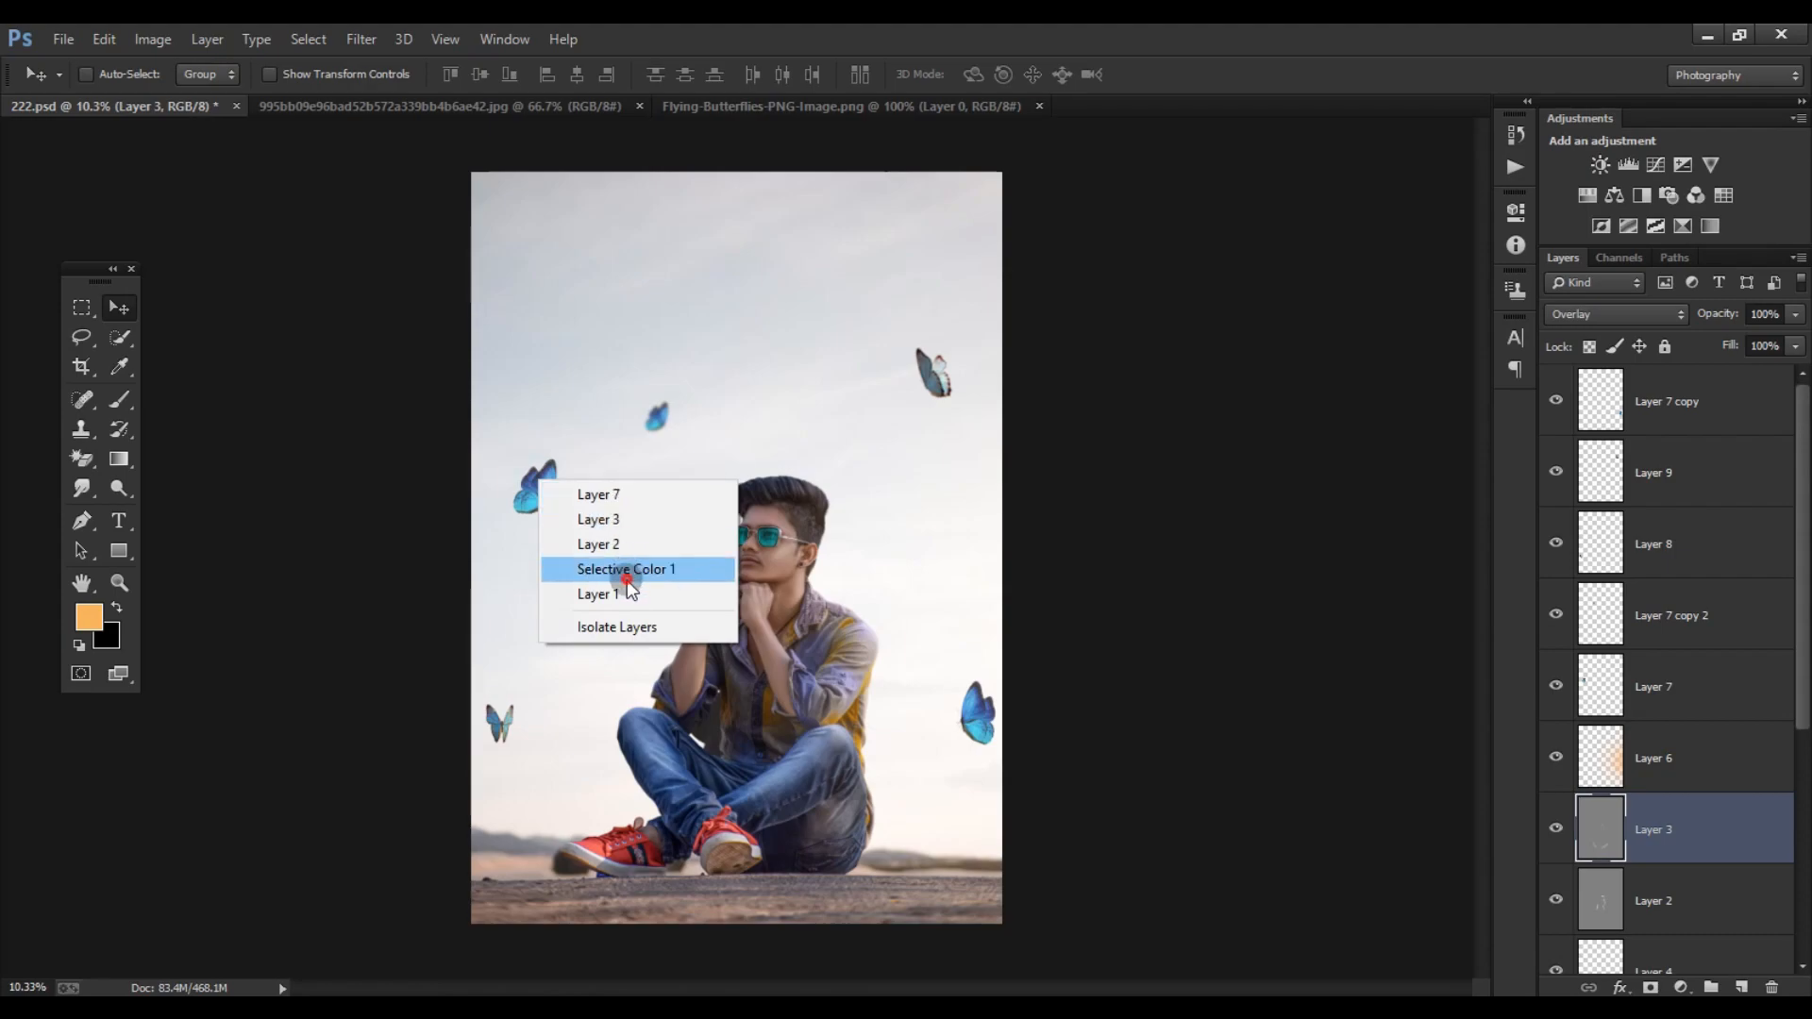
left_click(628, 573)
scroll(1661, 660, "up", 5)
left_click(1653, 686)
left_click_drag(599, 415, 700, 329)
left_click(1664, 613)
- Move the Layer 8 butterfly inward from the image's left edge and nudge the Layer 9 butterfly slightly upward
left_click(1567, 543)
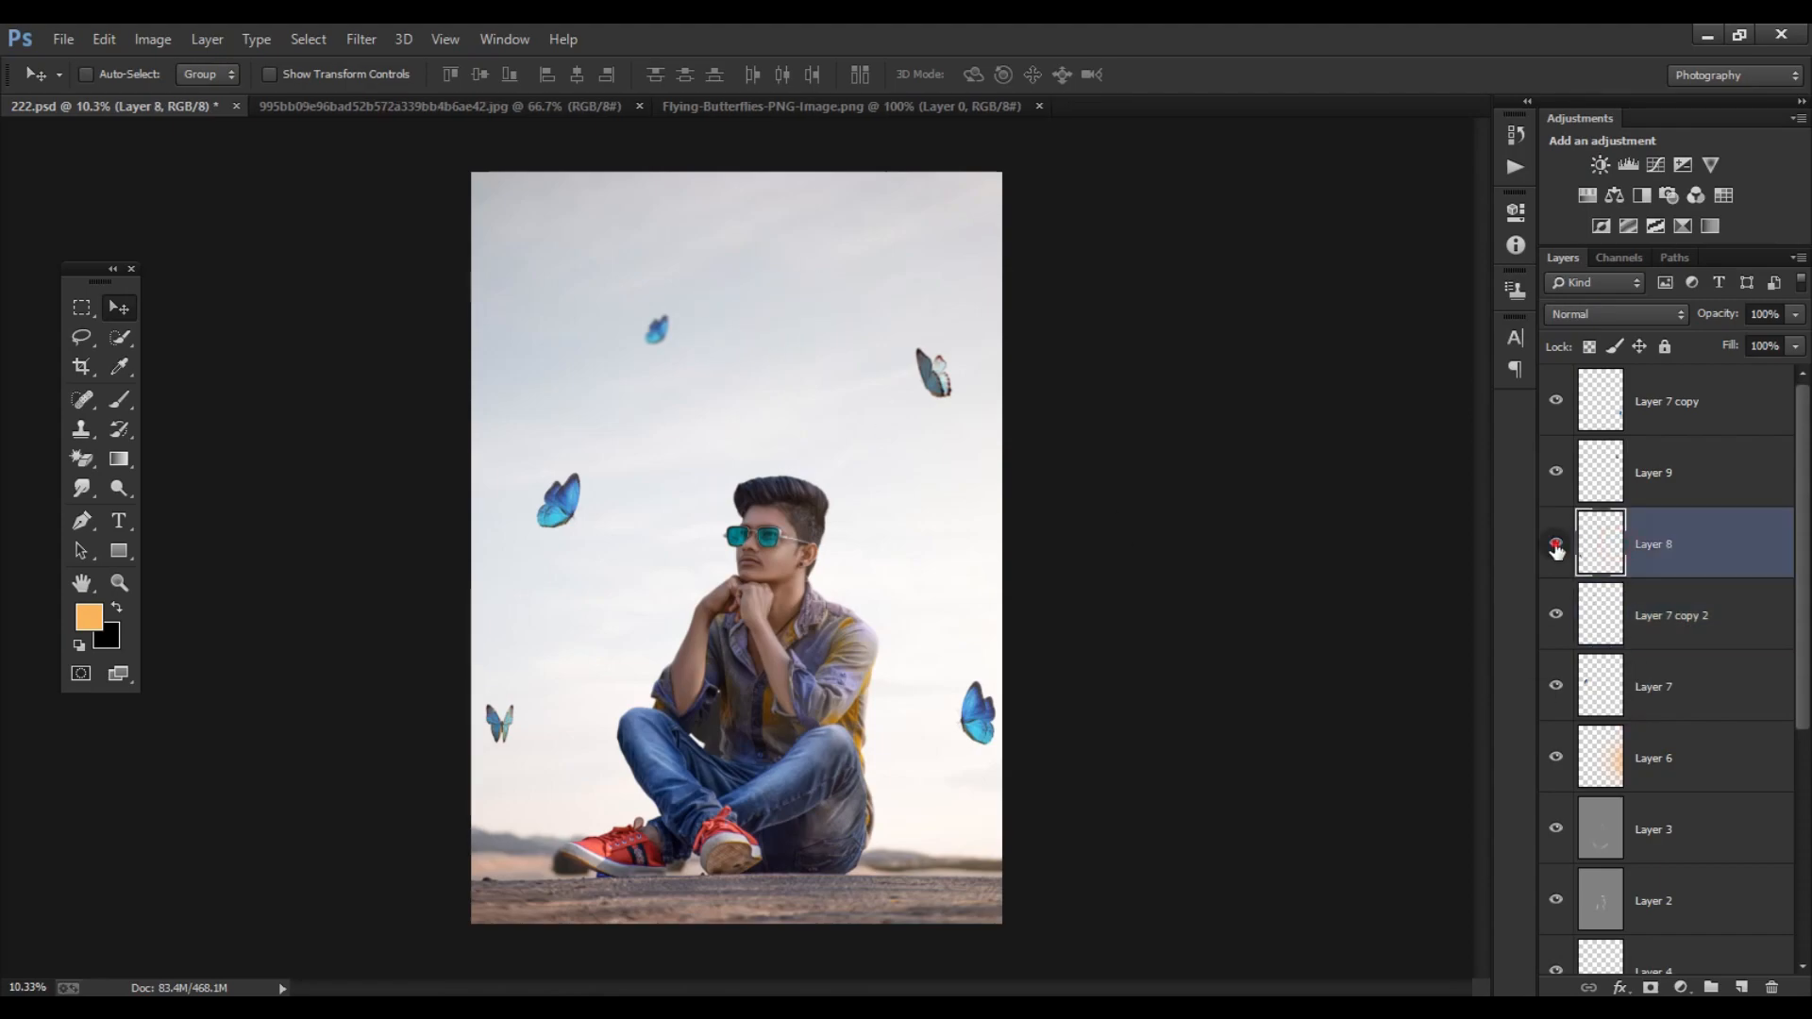
left_click_drag(499, 731, 524, 761)
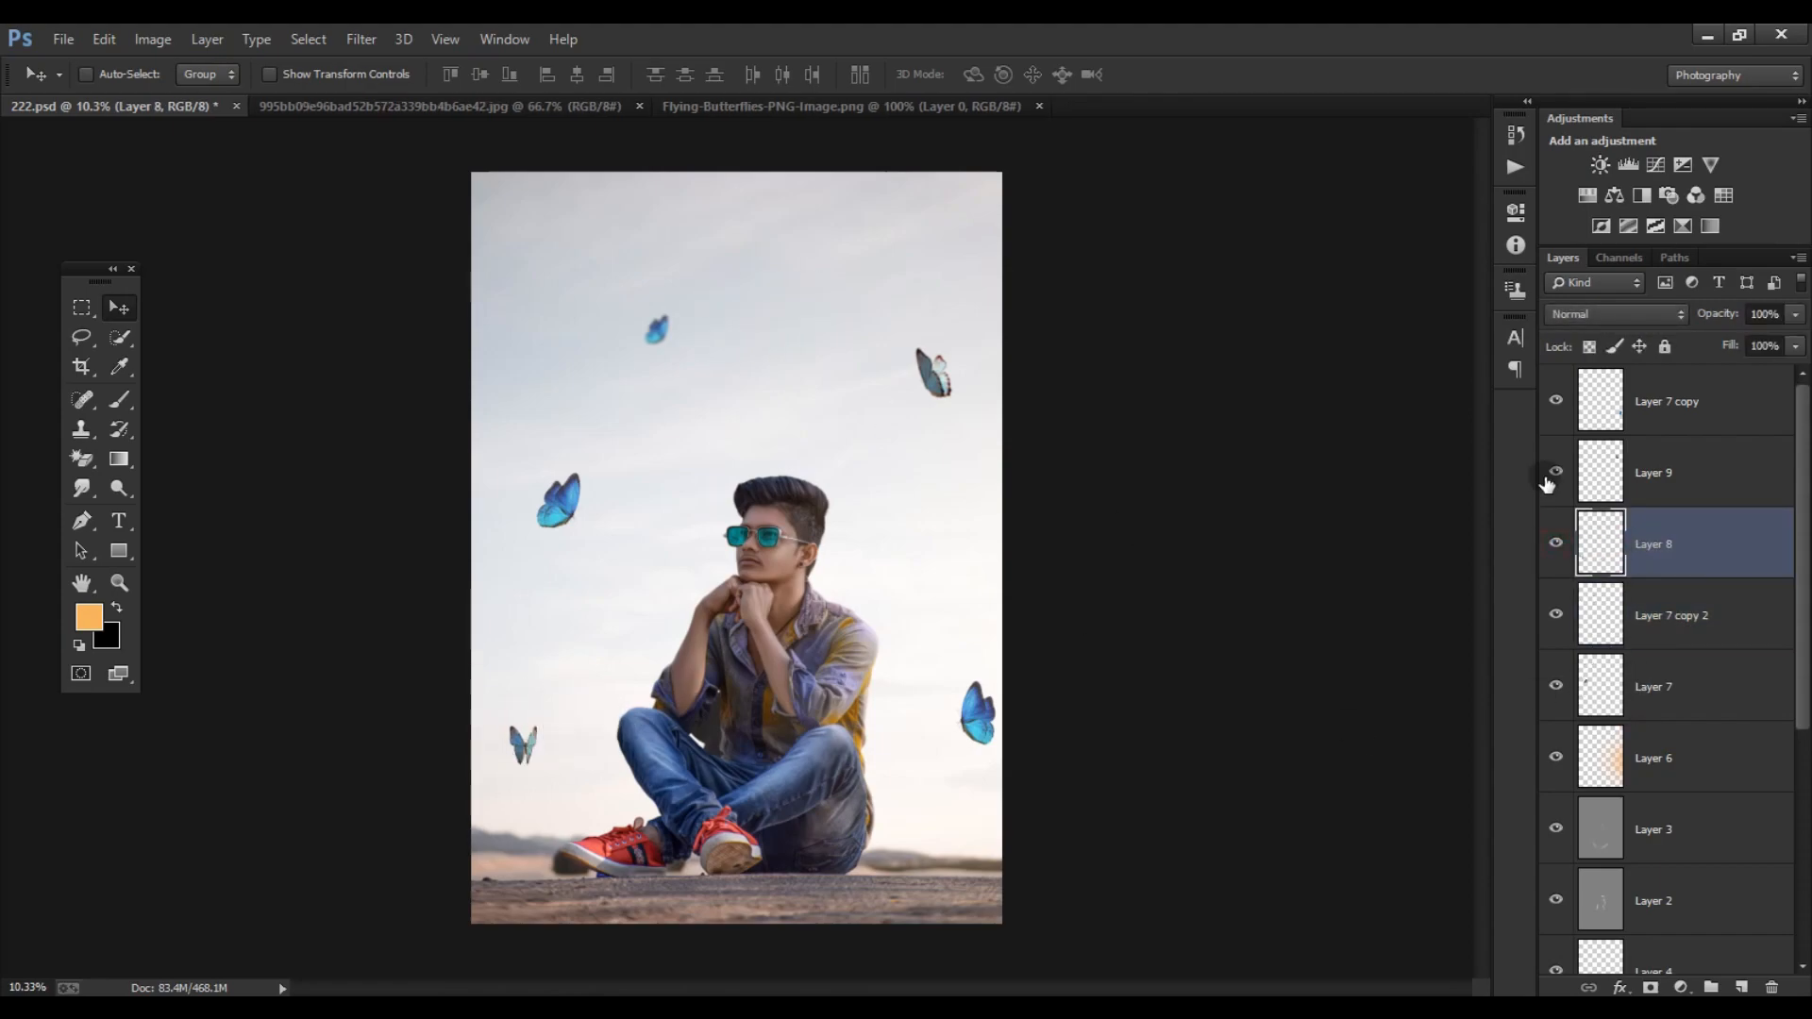
left_click(1592, 480)
left_click_drag(936, 389, 923, 377)
- Duplicate the Layer 9 butterfly and place the copy behind the subject's head, adjusted with Free Transform
left_click_drag(945, 364, 882, 506, "alt")
key("ctrl+t")
key("Return")
key("ctrl+t")
key("Return")
scroll(878, 554, "up", 7)
scroll(1104, 703, "down", 3)
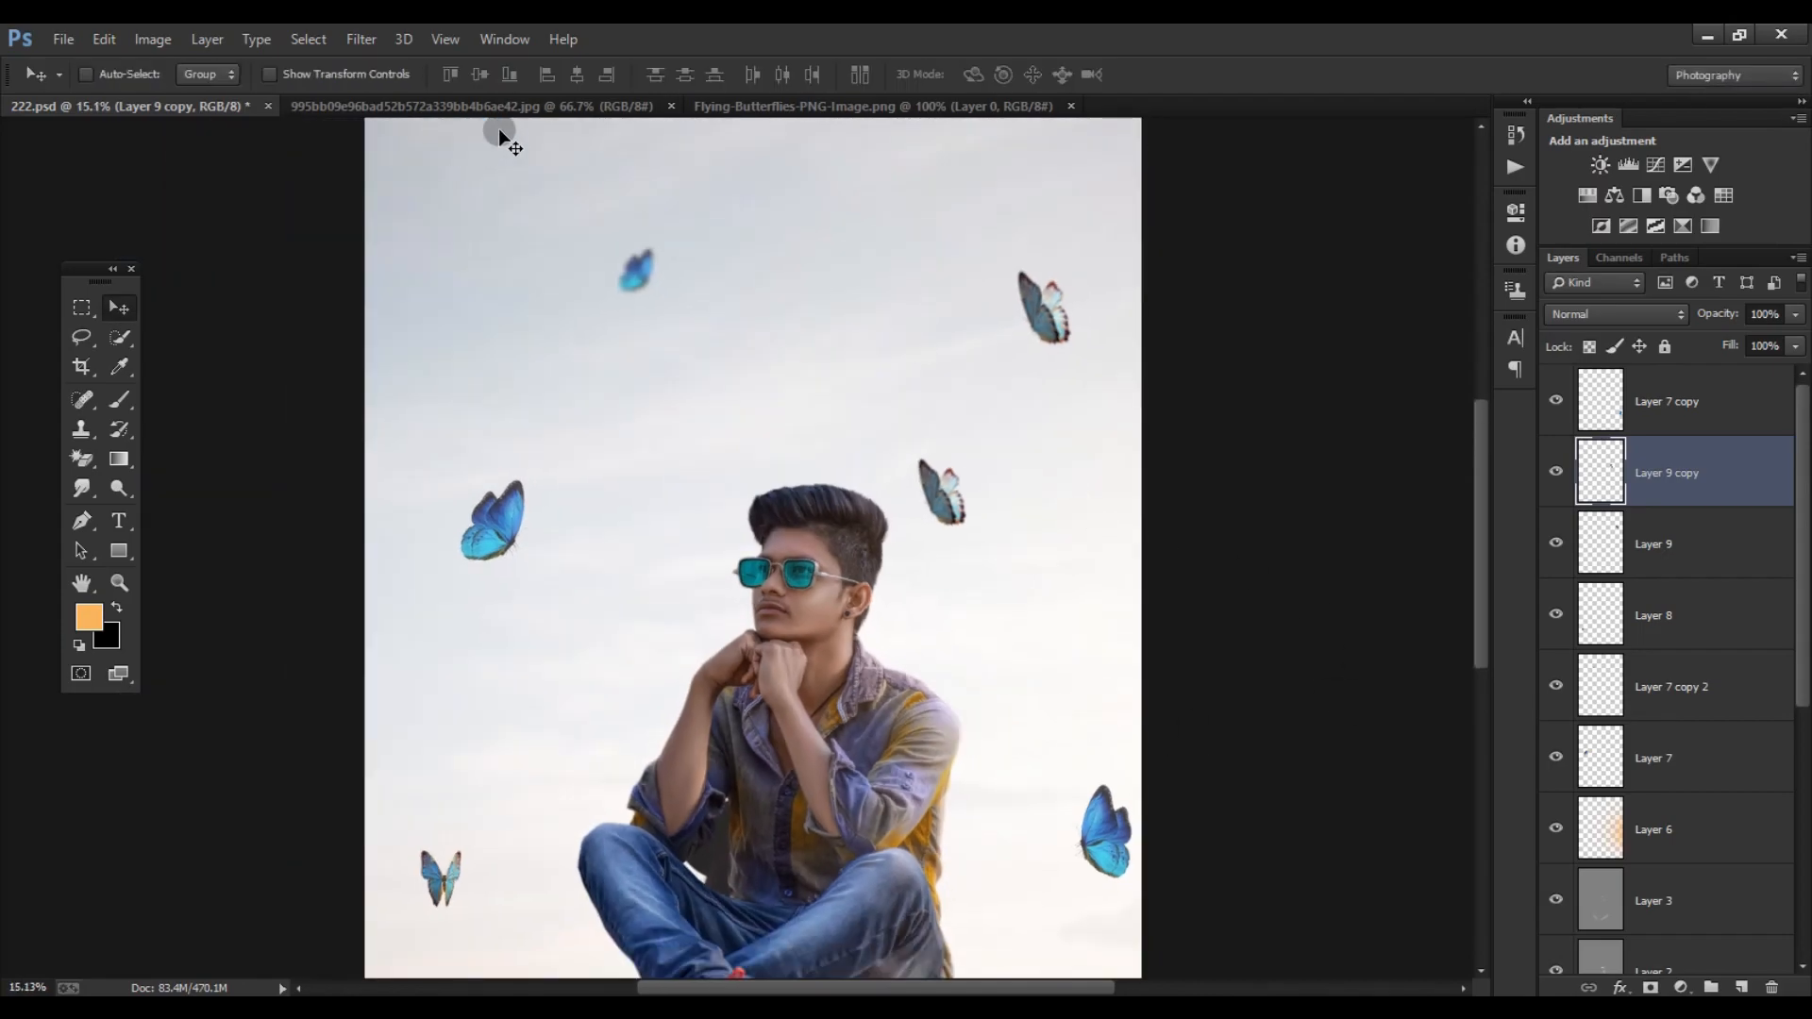
- Try the lower-left butterfly from the Flying-Butterflies image near the subject's shoulder, with Layer 9 copy hidden
left_click(873, 105)
left_click(81, 308)
mouse_move(172, 501)
left_mouse_down()
mouse_move(356, 578)
mouse_move(558, 882)
left_mouse_up()
key("v")
mouse_move(436, 673)
left_mouse_down()
mouse_move(234, 158)
mouse_move(920, 656)
left_mouse_up()
left_click(1601, 545)
left_click(1602, 475)
scroll(585, 567, "up", 2)
left_click_drag(1013, 707, 1056, 742)
scroll(1007, 582, "down", 7)
scroll(964, 634, "up", 13)
key("Delete")
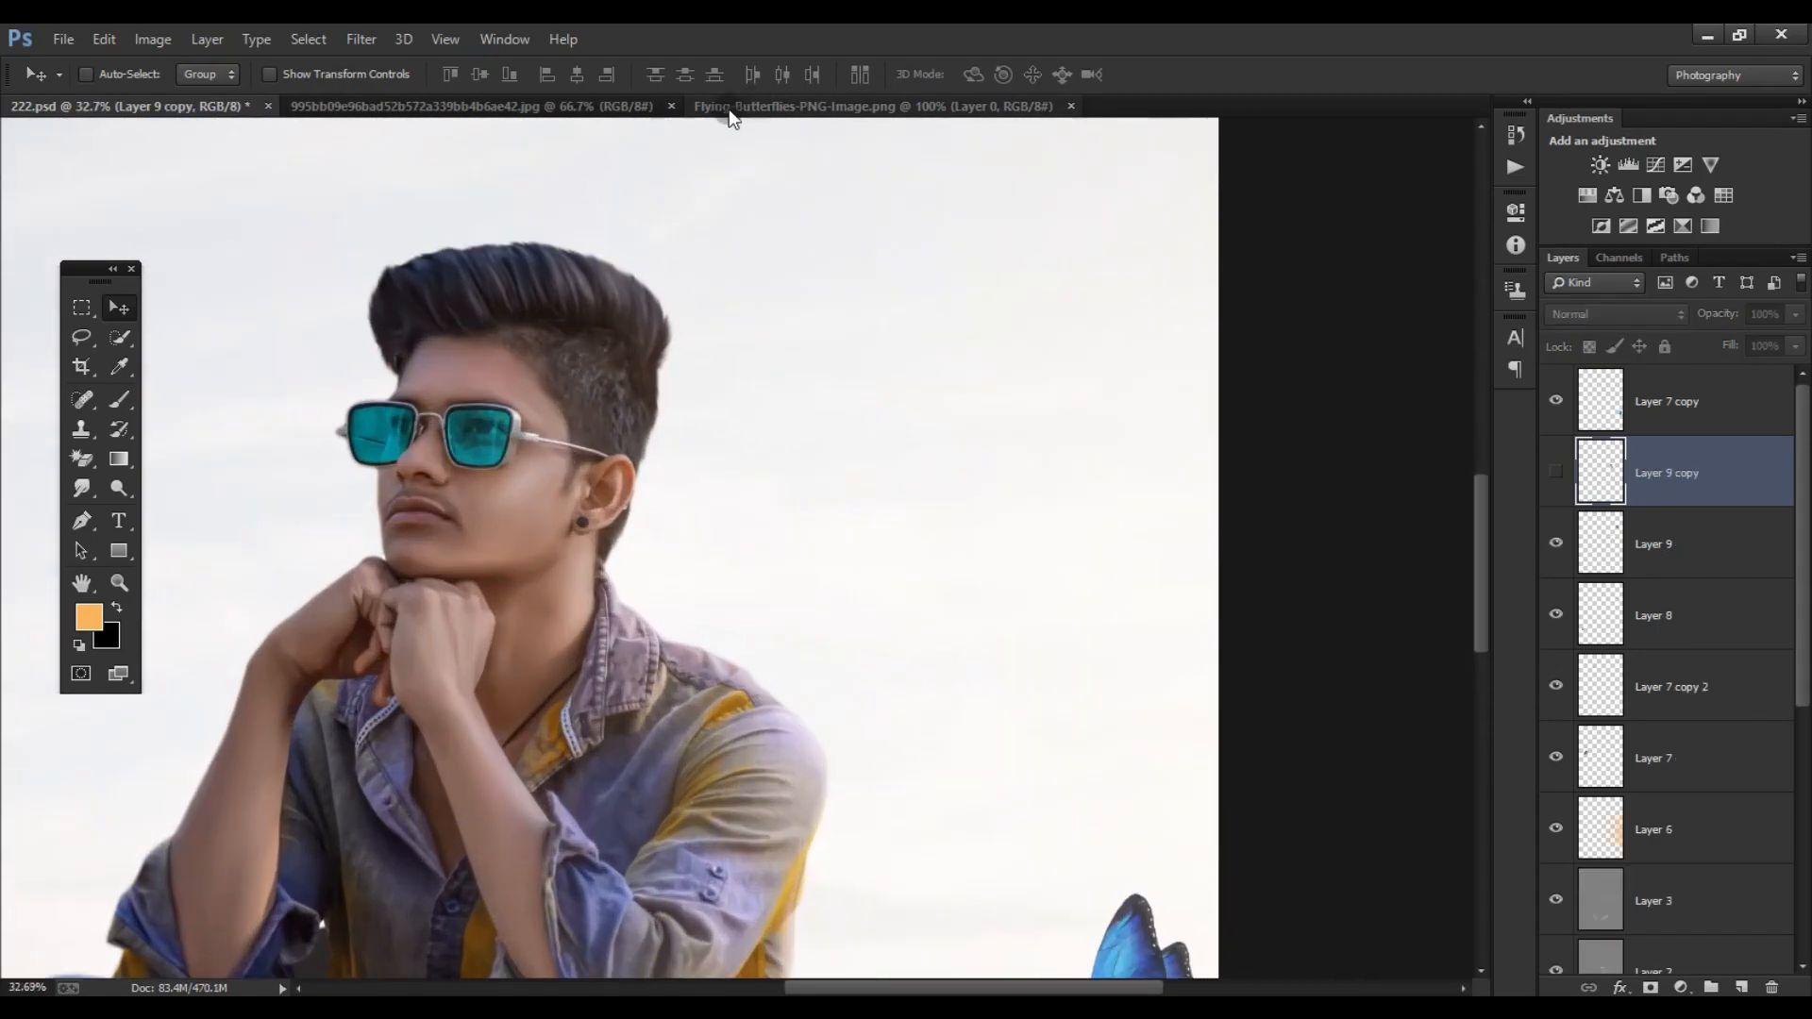
- Lasso the lower-right butterfly in the Flying-Butterflies image and bring it into 222.psd on the subject's shoulder
left_click(698, 107)
left_click(82, 337)
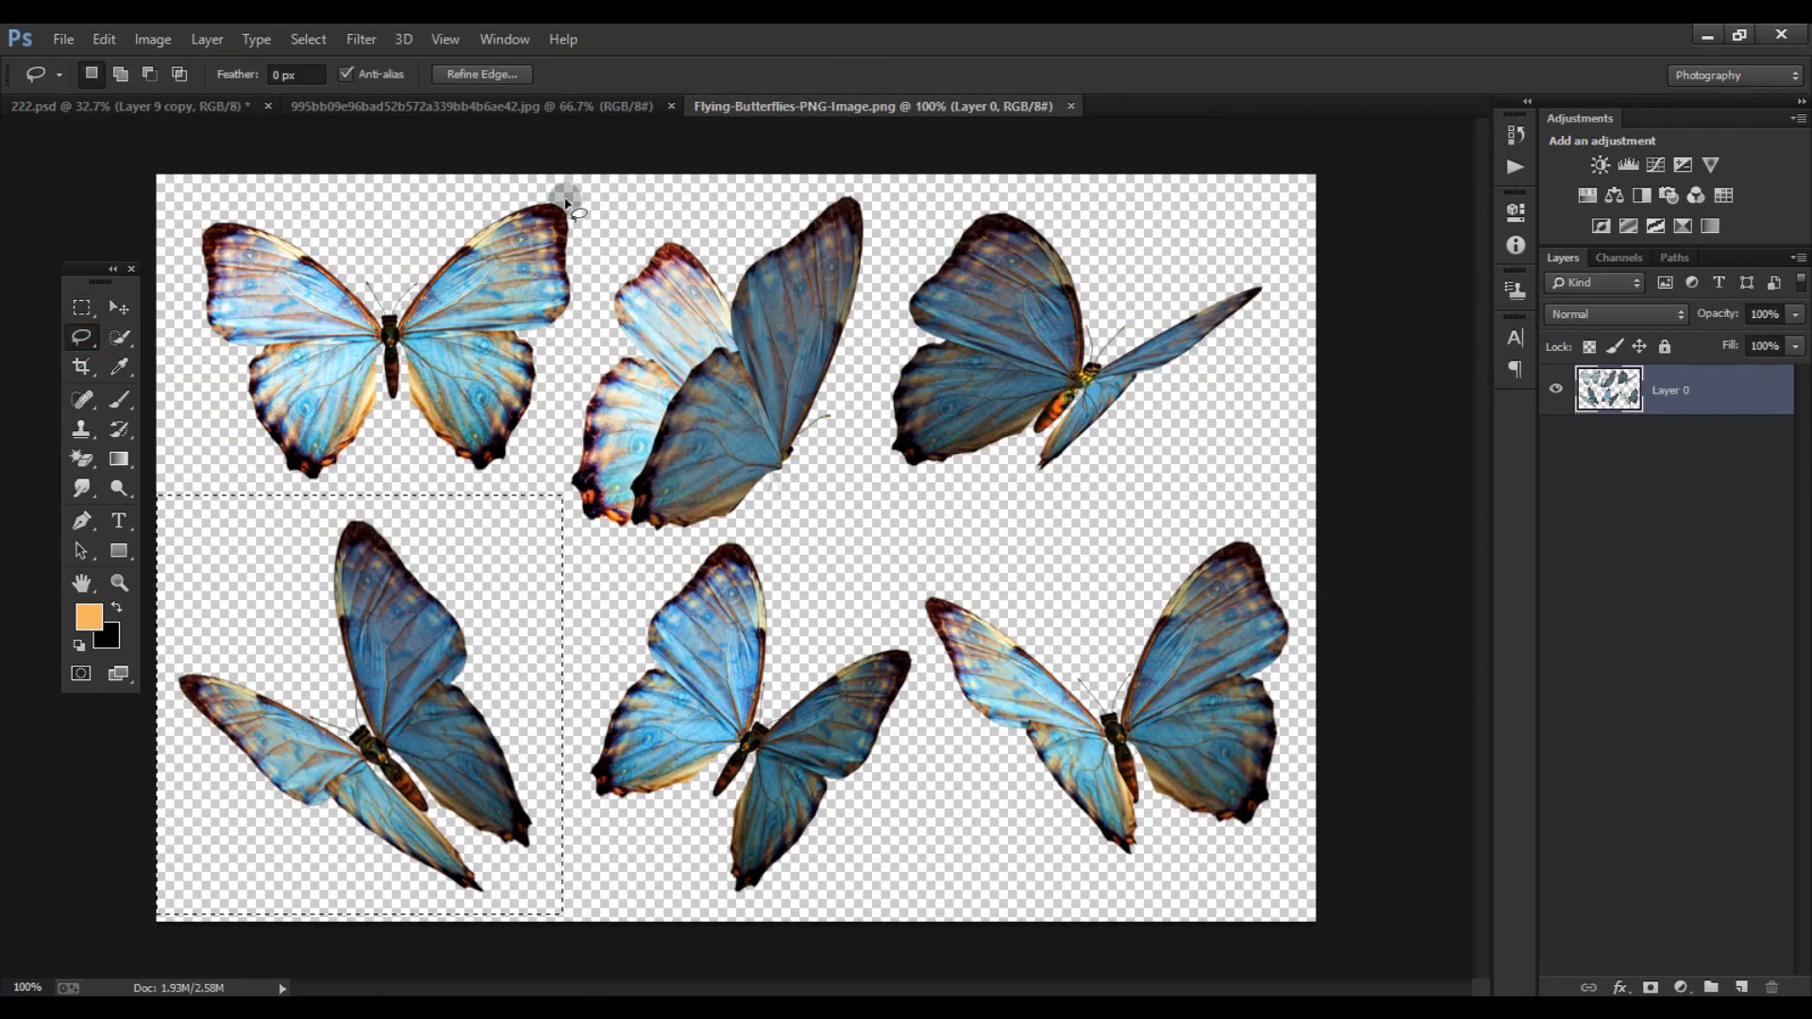
left_click_drag(741, 187, 742, 188)
left_click(892, 566)
left_click_drag(1349, 534, 1048, 501)
key("v")
mouse_move(1114, 726)
left_mouse_down()
mouse_move(132, 106)
mouse_move(827, 706)
left_mouse_up()
- Duplicate the shoulder butterfly and darken the lower Layer 10 with Hue/Saturation to serve as its shadow
key("ctrl+j")
left_click(1646, 546)
left_click(153, 40)
mouse_move(168, 97)
left_click(453, 211)
left_click_drag(1300, 513, 1186, 515)
left_click(1548, 294)
- Offset the dark Layer 10 shadow slightly below the shoulder butterfly and soften it with Gaussian Blur
scroll(591, 538, "up", 5)
left_click_drag(937, 811, 937, 823)
left_click(361, 39)
mouse_move(396, 296)
left_click(725, 466)
left_click(1345, 290)
- Add a layer mask to Layer 10 and brush it at 33% opacity to shape the shadow on the shirt
left_click(1651, 988, "alt")
key("b")
scroll(748, 526, "up", 3)
left_click_drag(394, 75, 331, 75)
scroll(800, 528, "up", 9)
key("bracketleft")
key("bracketleft")
mouse_move(658, 229)
left_mouse_down()
mouse_move(904, 440)
mouse_move(1022, 637)
left_mouse_up()
scroll(887, 446, "down", 20)
scroll(1043, 485, "up", 4)
- Select Layer 10 and Layer 10 copy together, nudge them, and adjust the butterfly with its shadow using Free Transform
left_click(1609, 487, "shift")
key("ctrl+shift+Left")
key("ctrl+shift+Left")
key("ctrl+shift+Left")
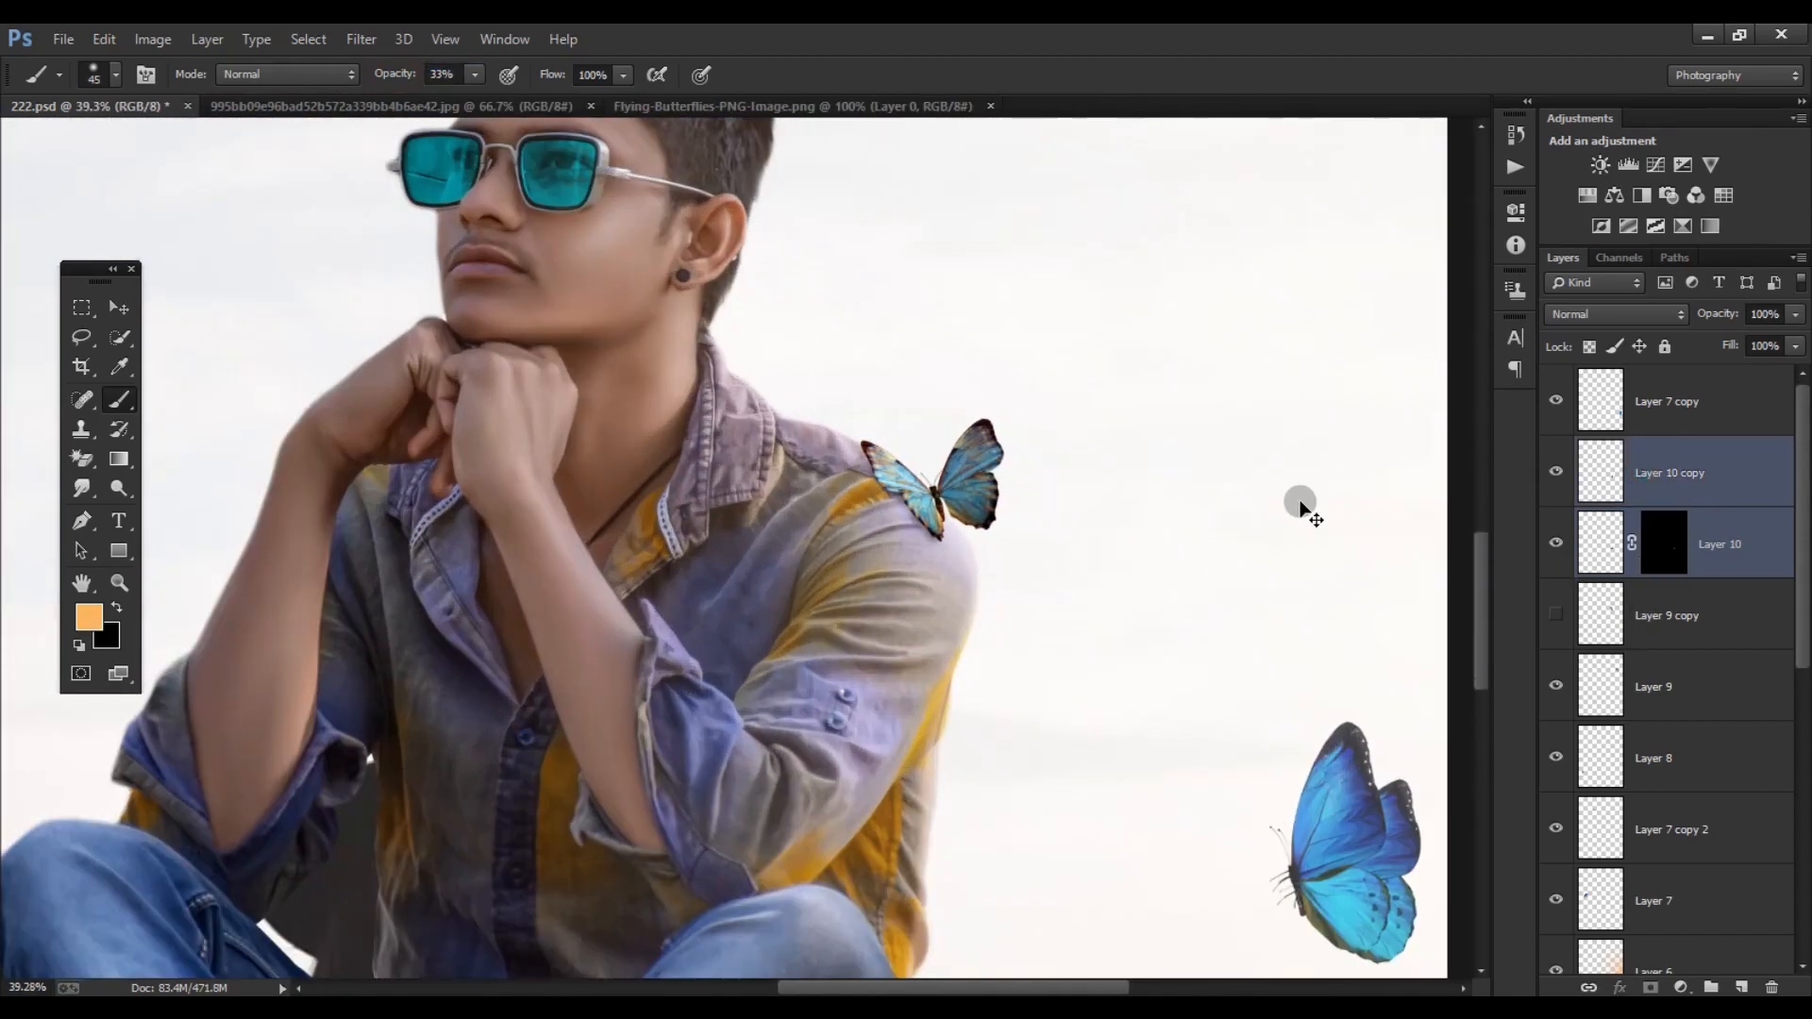
key("ctrl+t")
left_click_drag(1189, 651, 1200, 588)
key("Return")
scroll(1044, 534, "down", 8)
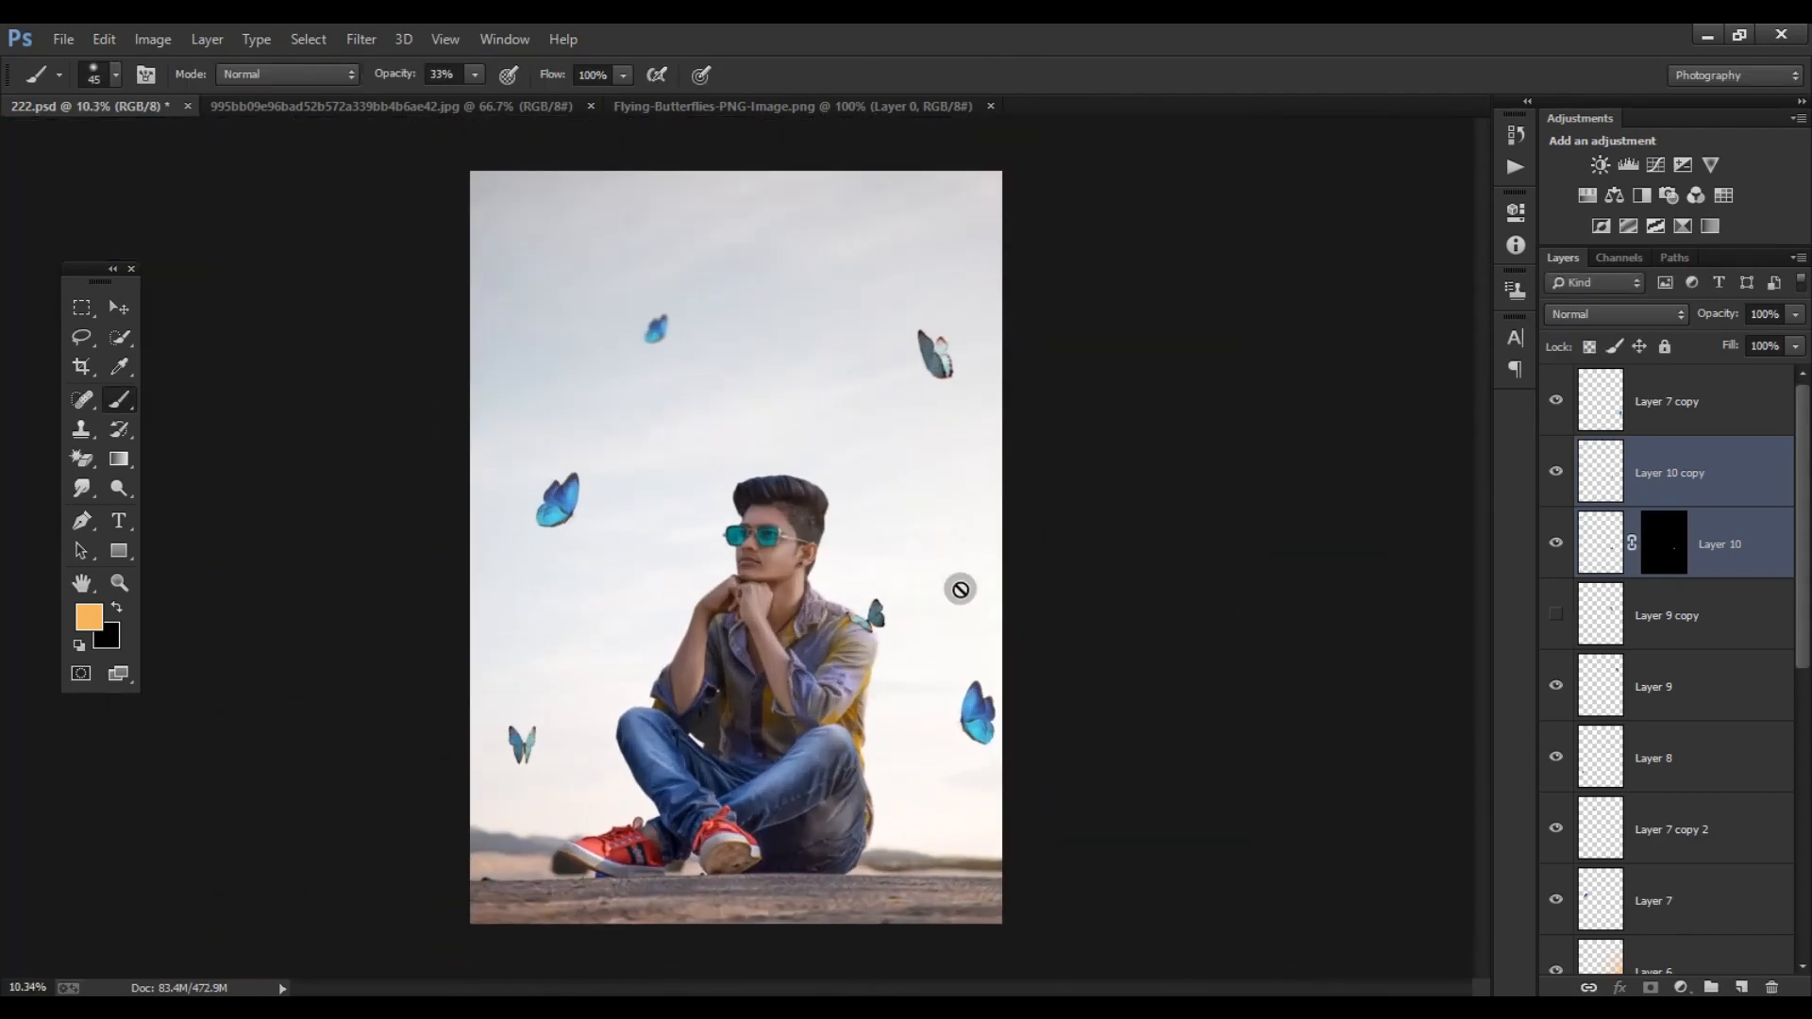
- Show Layer 9 copy and place its butterfly partly off the image's right edge, and move the Layer 9 butterfly higher
left_click(1713, 627)
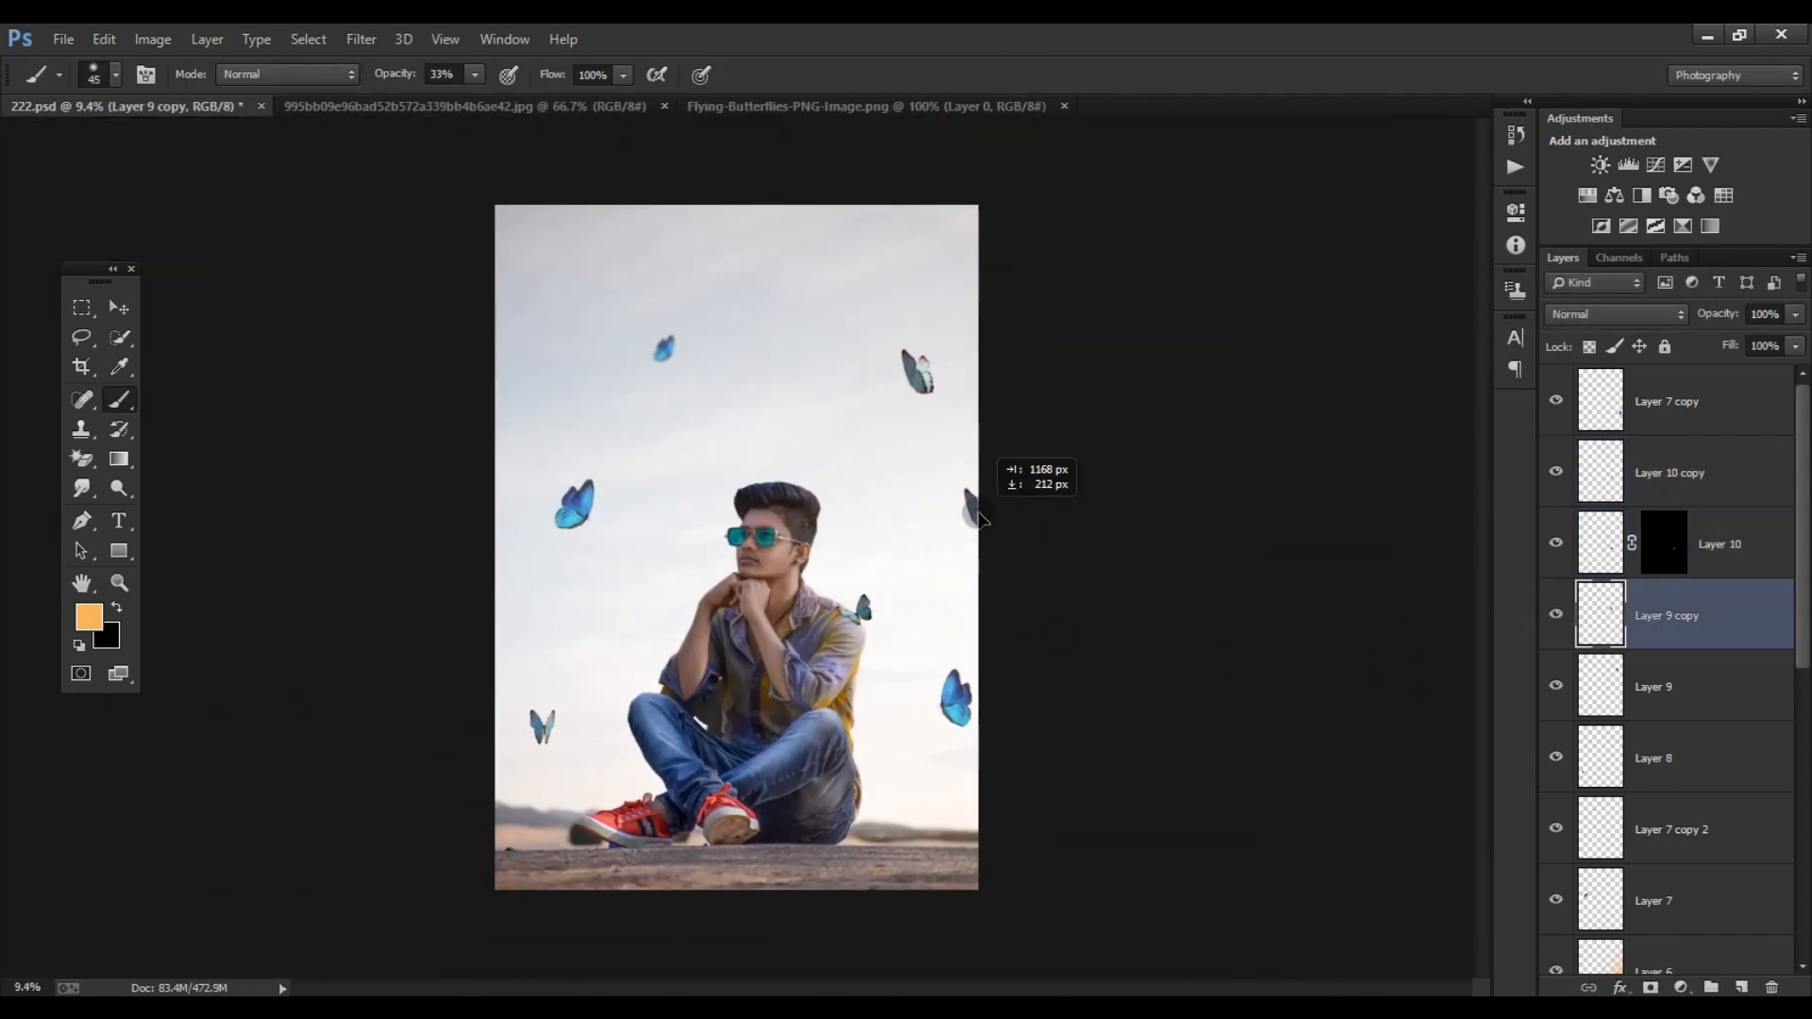
left_click(1566, 688)
left_click_drag(921, 380, 899, 312)
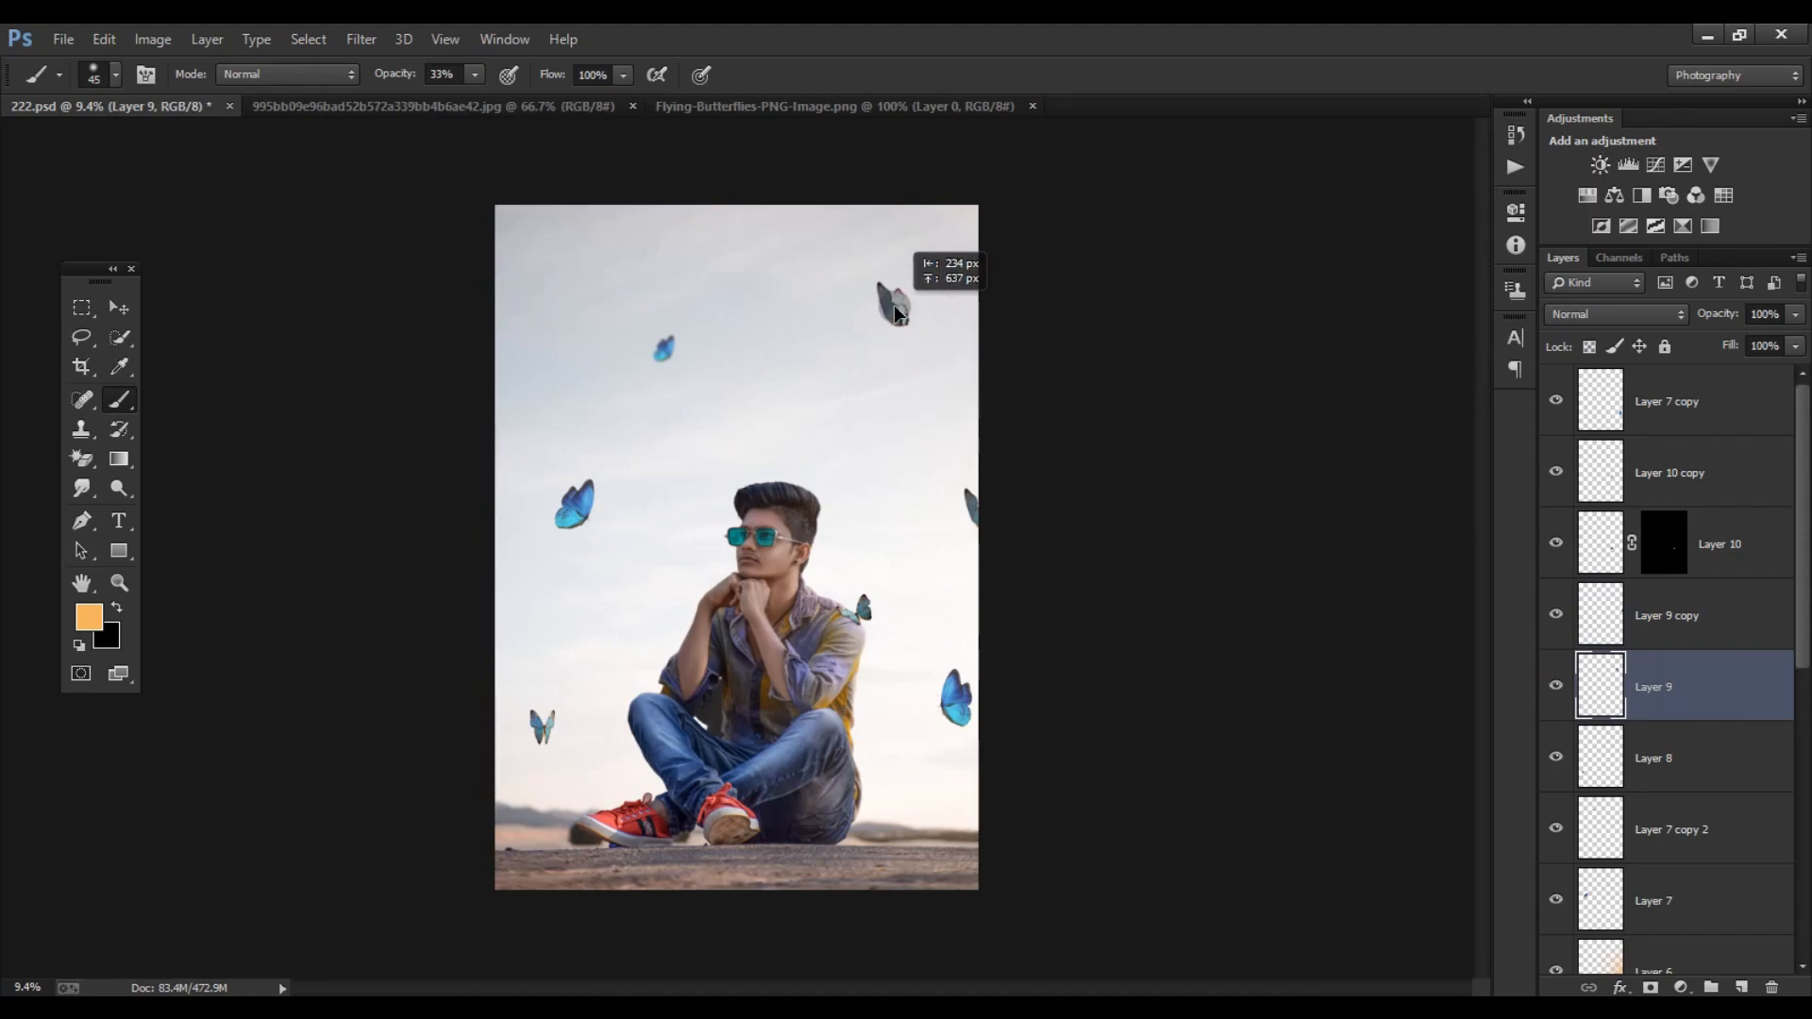
- Move the Layer 7 butterfly slightly up and closer to the subject's head
left_click(1690, 765)
left_click(1557, 828)
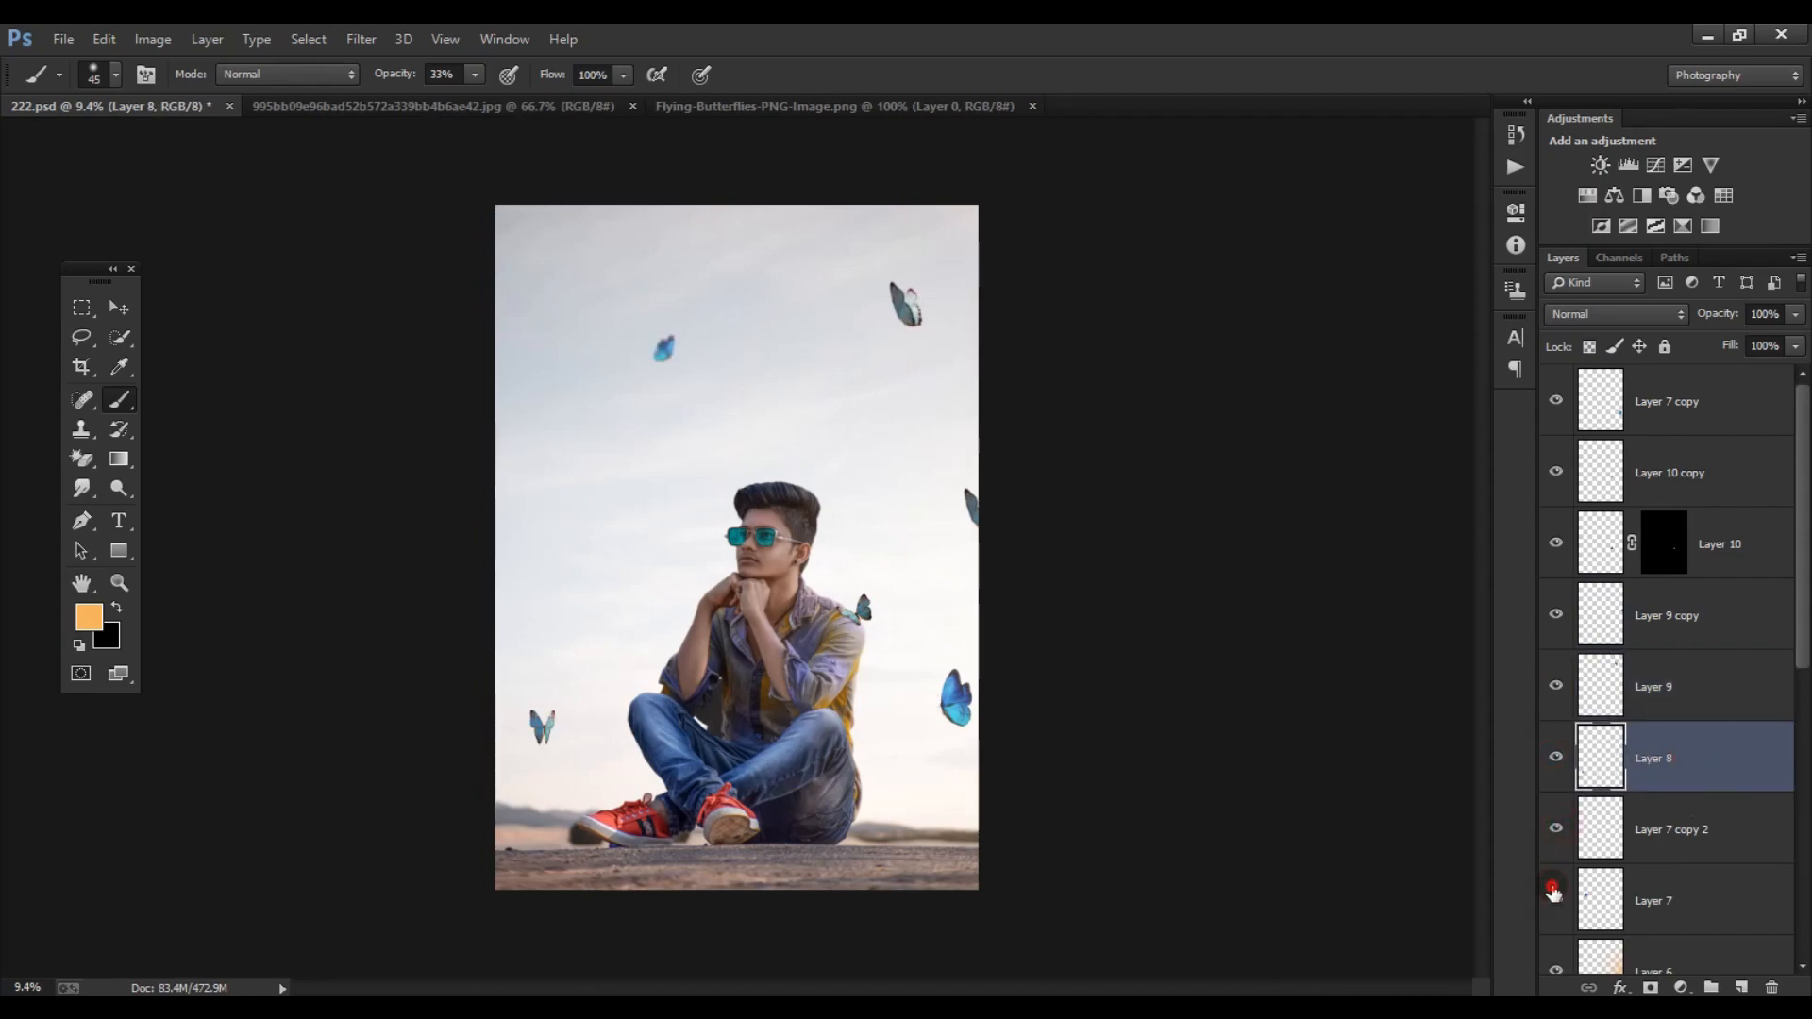
left_click(1562, 899)
left_click_drag(577, 487, 585, 500)
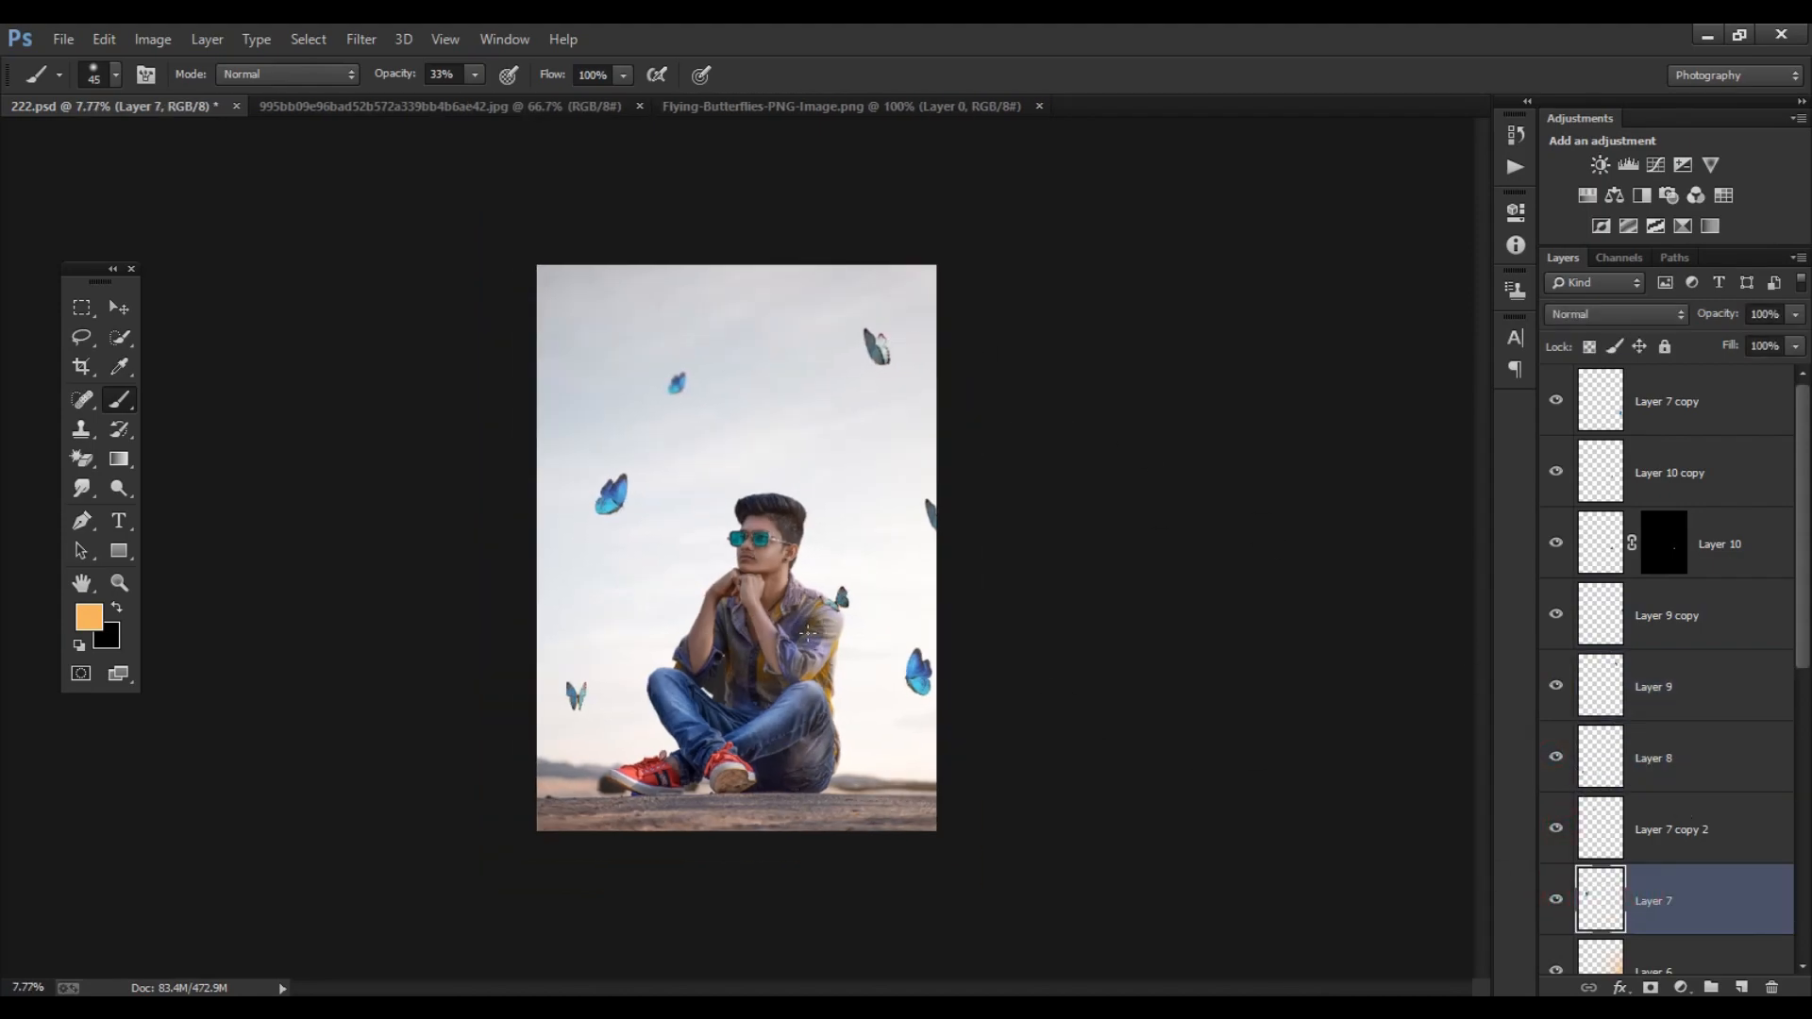
- Move the Layer 6 warm glow to the top of the layer stack, above all the butterflies
left_click_drag(1686, 960, 1649, 417)
scroll(676, 534, "down", 2)
scroll(651, 526, "up", 1)
left_click(119, 308)
scroll(764, 399, "down", 1)
scroll(764, 401, "up", 2)
scroll(785, 513, "down", 1)
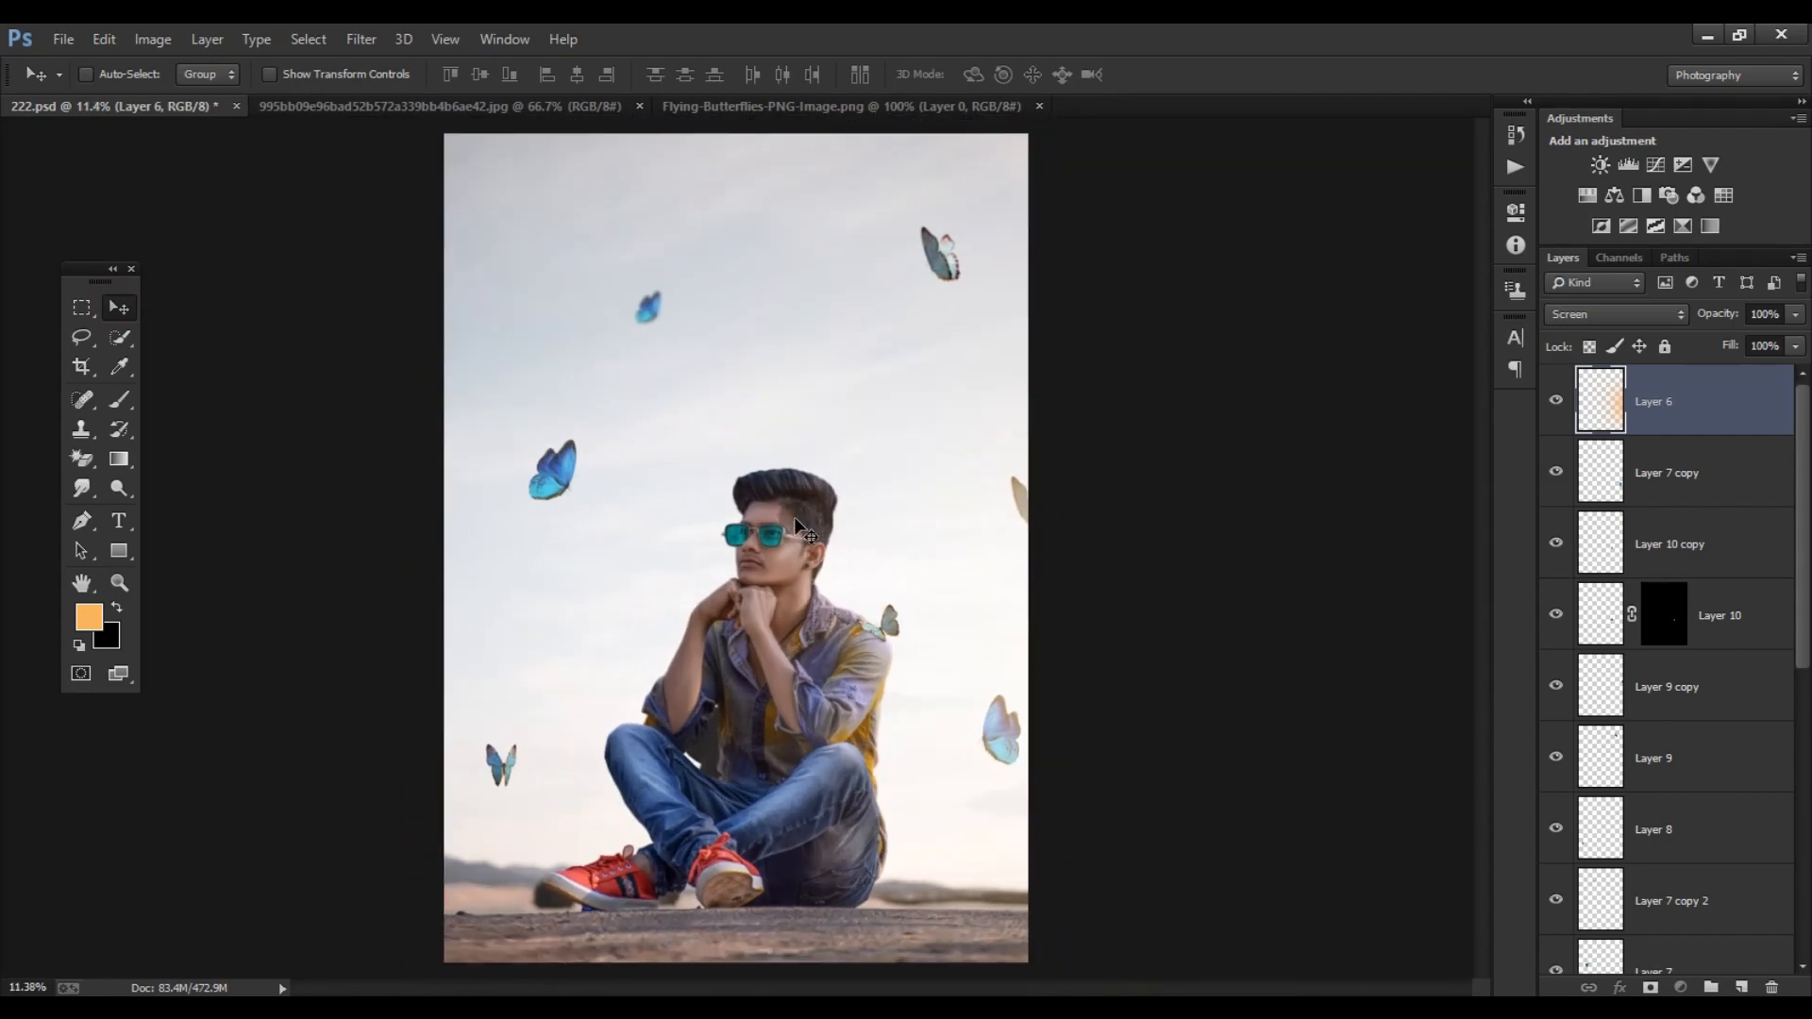
scroll(897, 506, "down", 1)
scroll(922, 567, "up", 1)
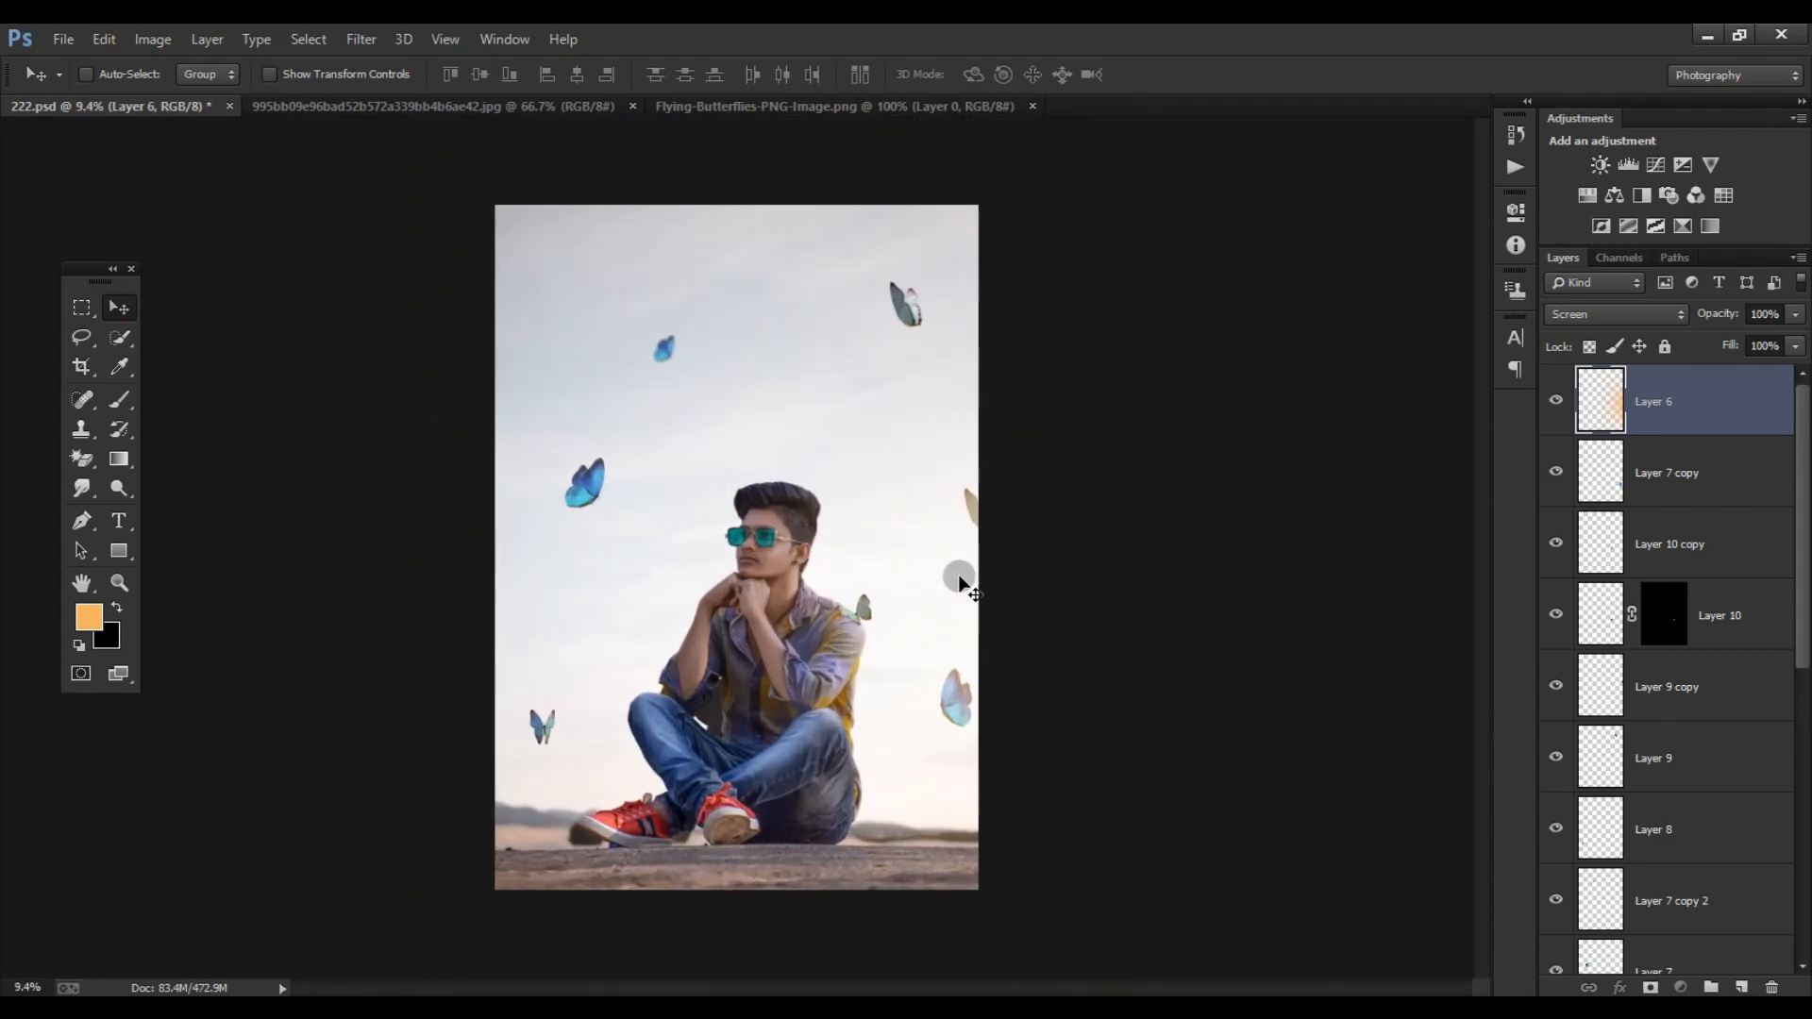
scroll(1646, 753, "down", 5)
scroll(1632, 827, "up", 1)
- Add a Hue/Saturation adjustment above Layer 0 copy 2 and set the shirt's Yellows saturation to -100 by sampling the shirt
scroll(948, 613, "up", 5)
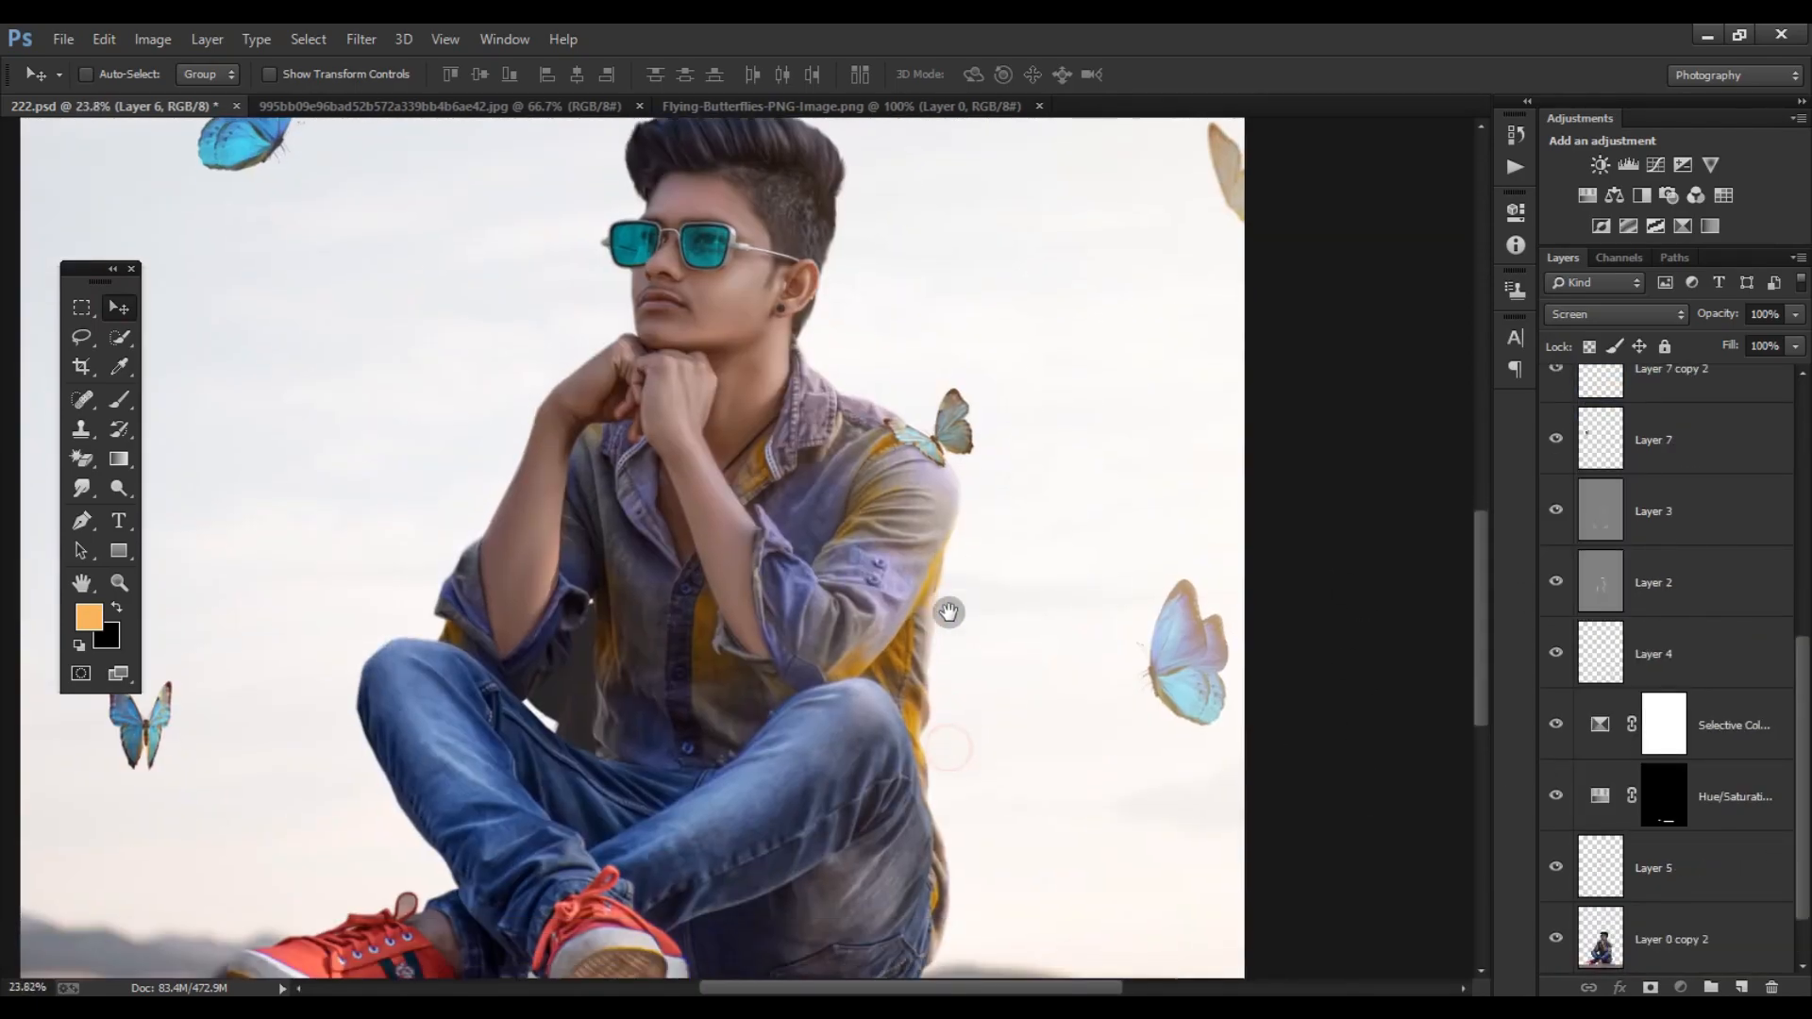
right_click(81, 459)
left_click(151, 455)
left_click(1683, 936)
left_click(1588, 196)
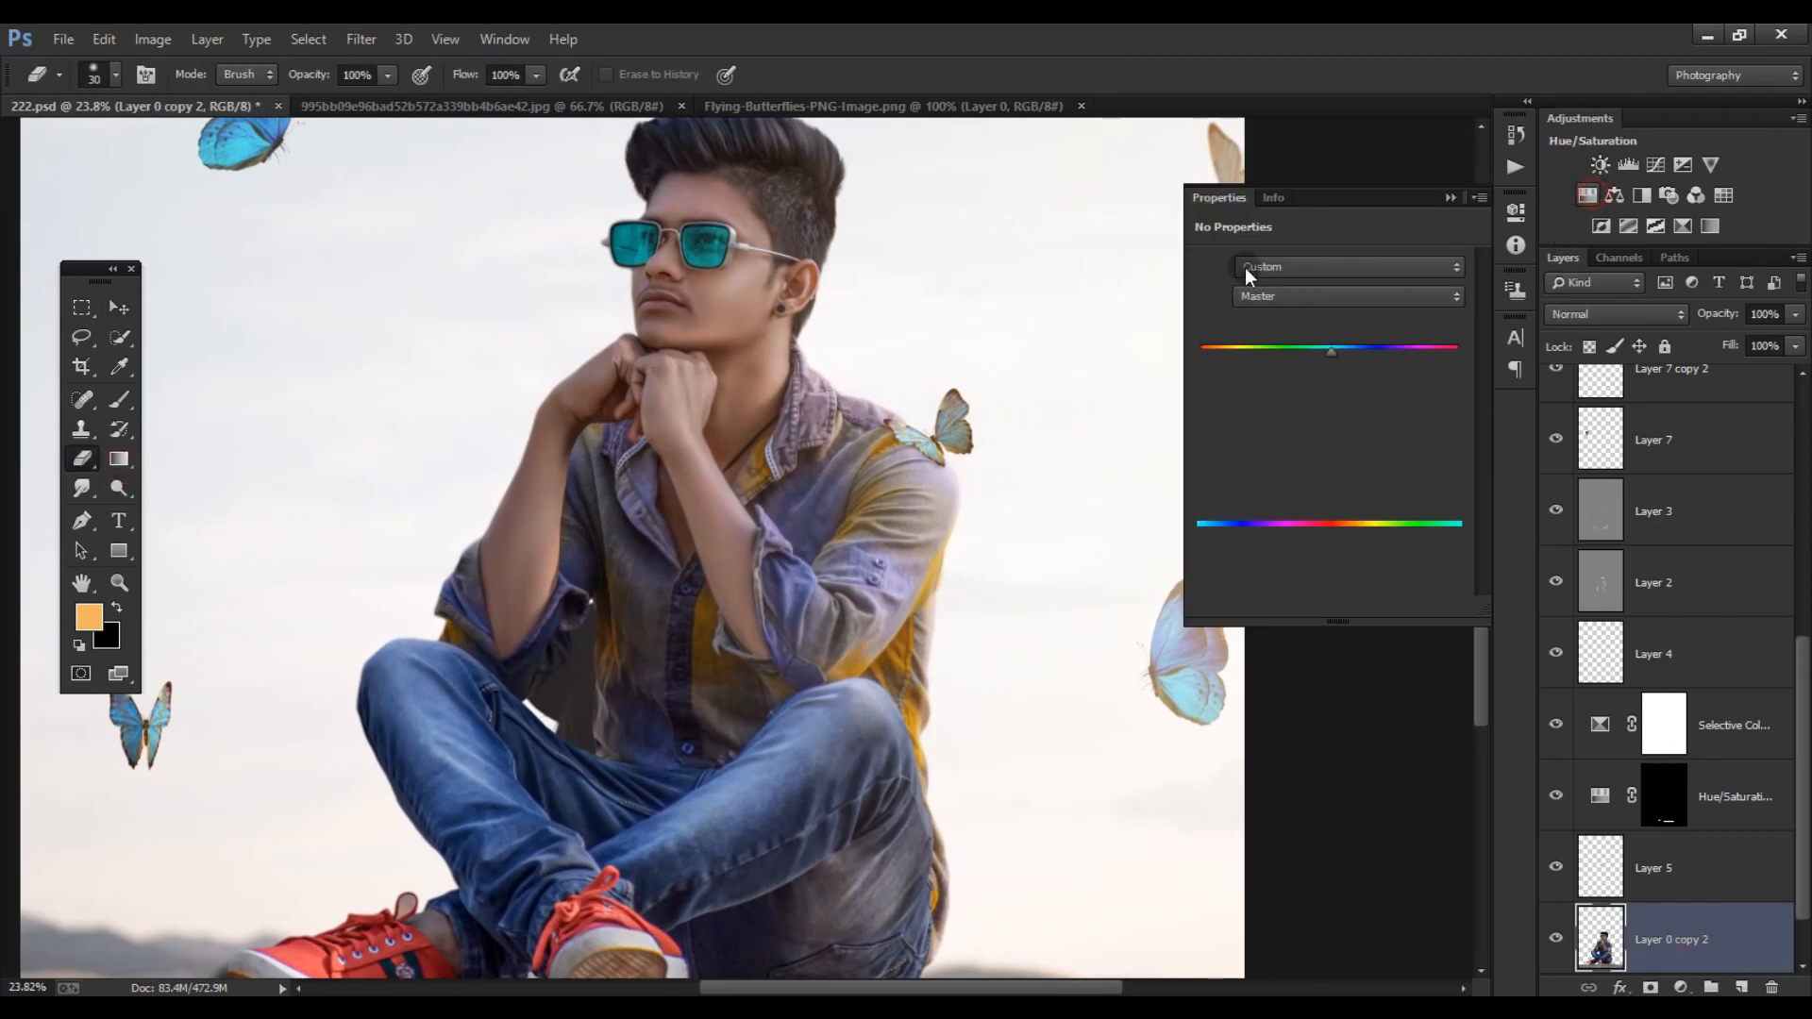
left_click(1207, 296)
left_click_drag(908, 651, 762, 663)
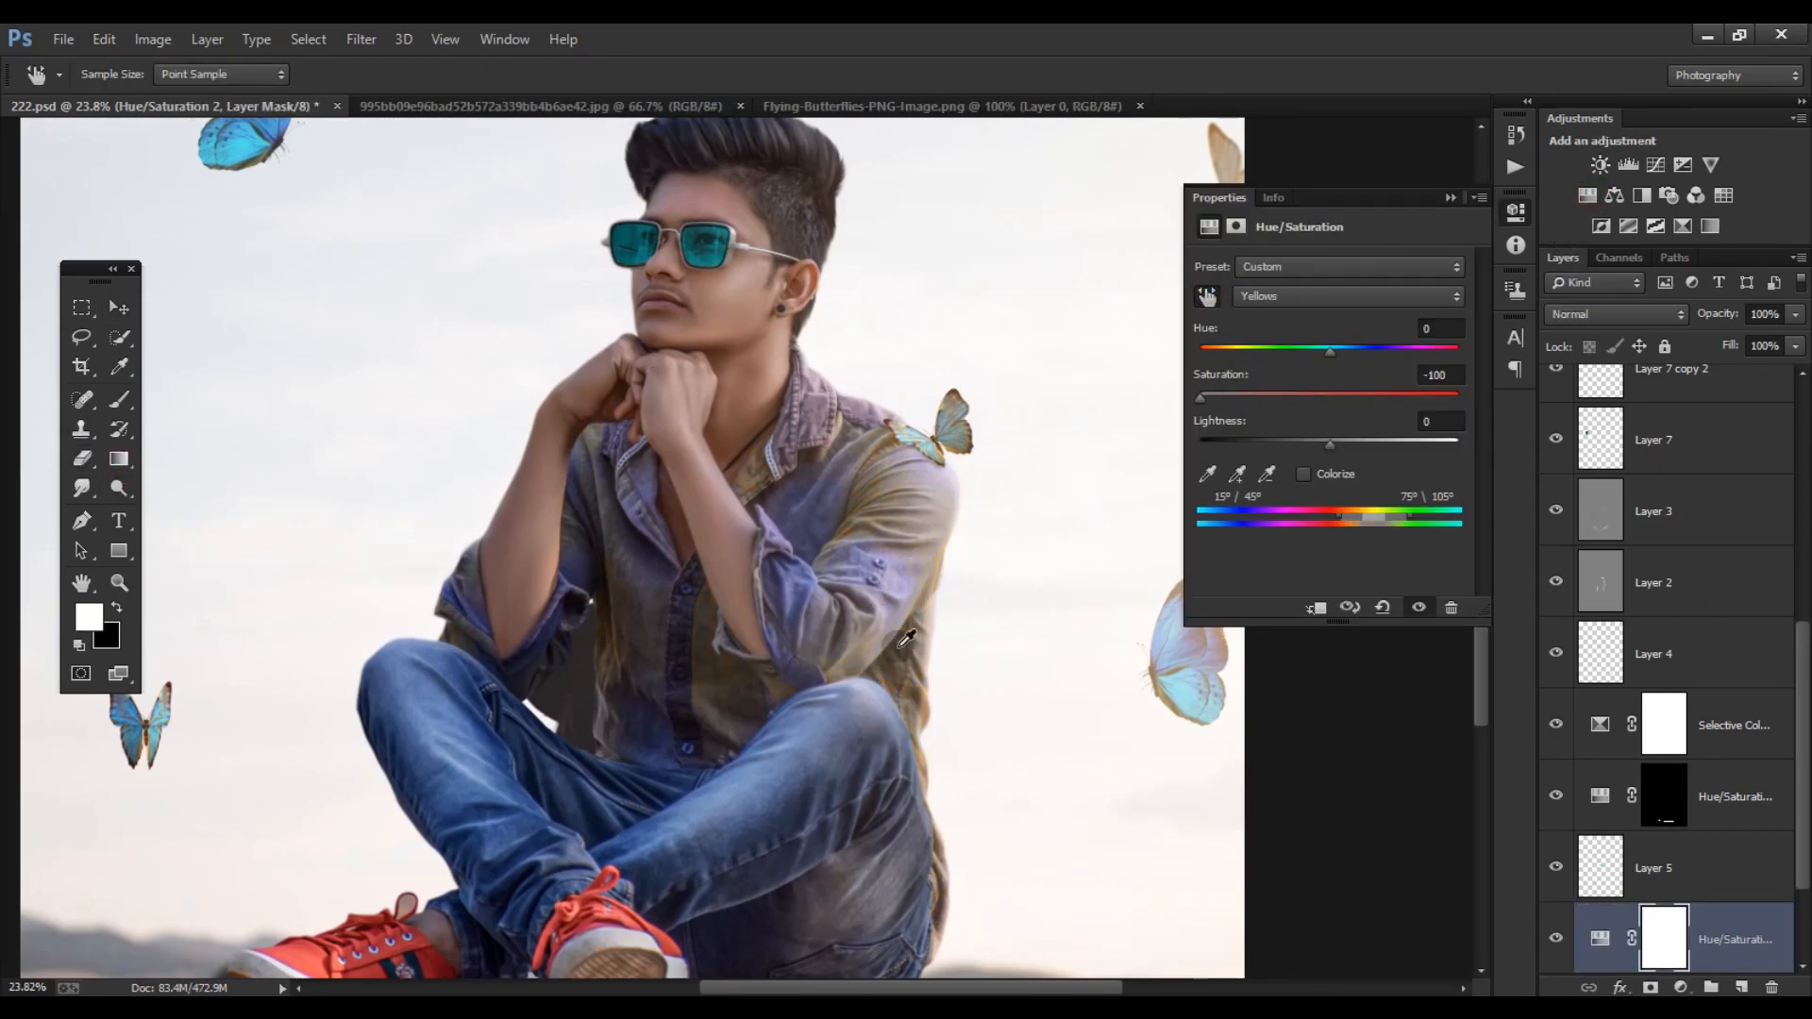
- Readjust the Yellows range by shifting its hue to about +28 and pulling its saturation fully down
scroll(863, 609, "down", 5)
scroll(862, 610, "up", 2)
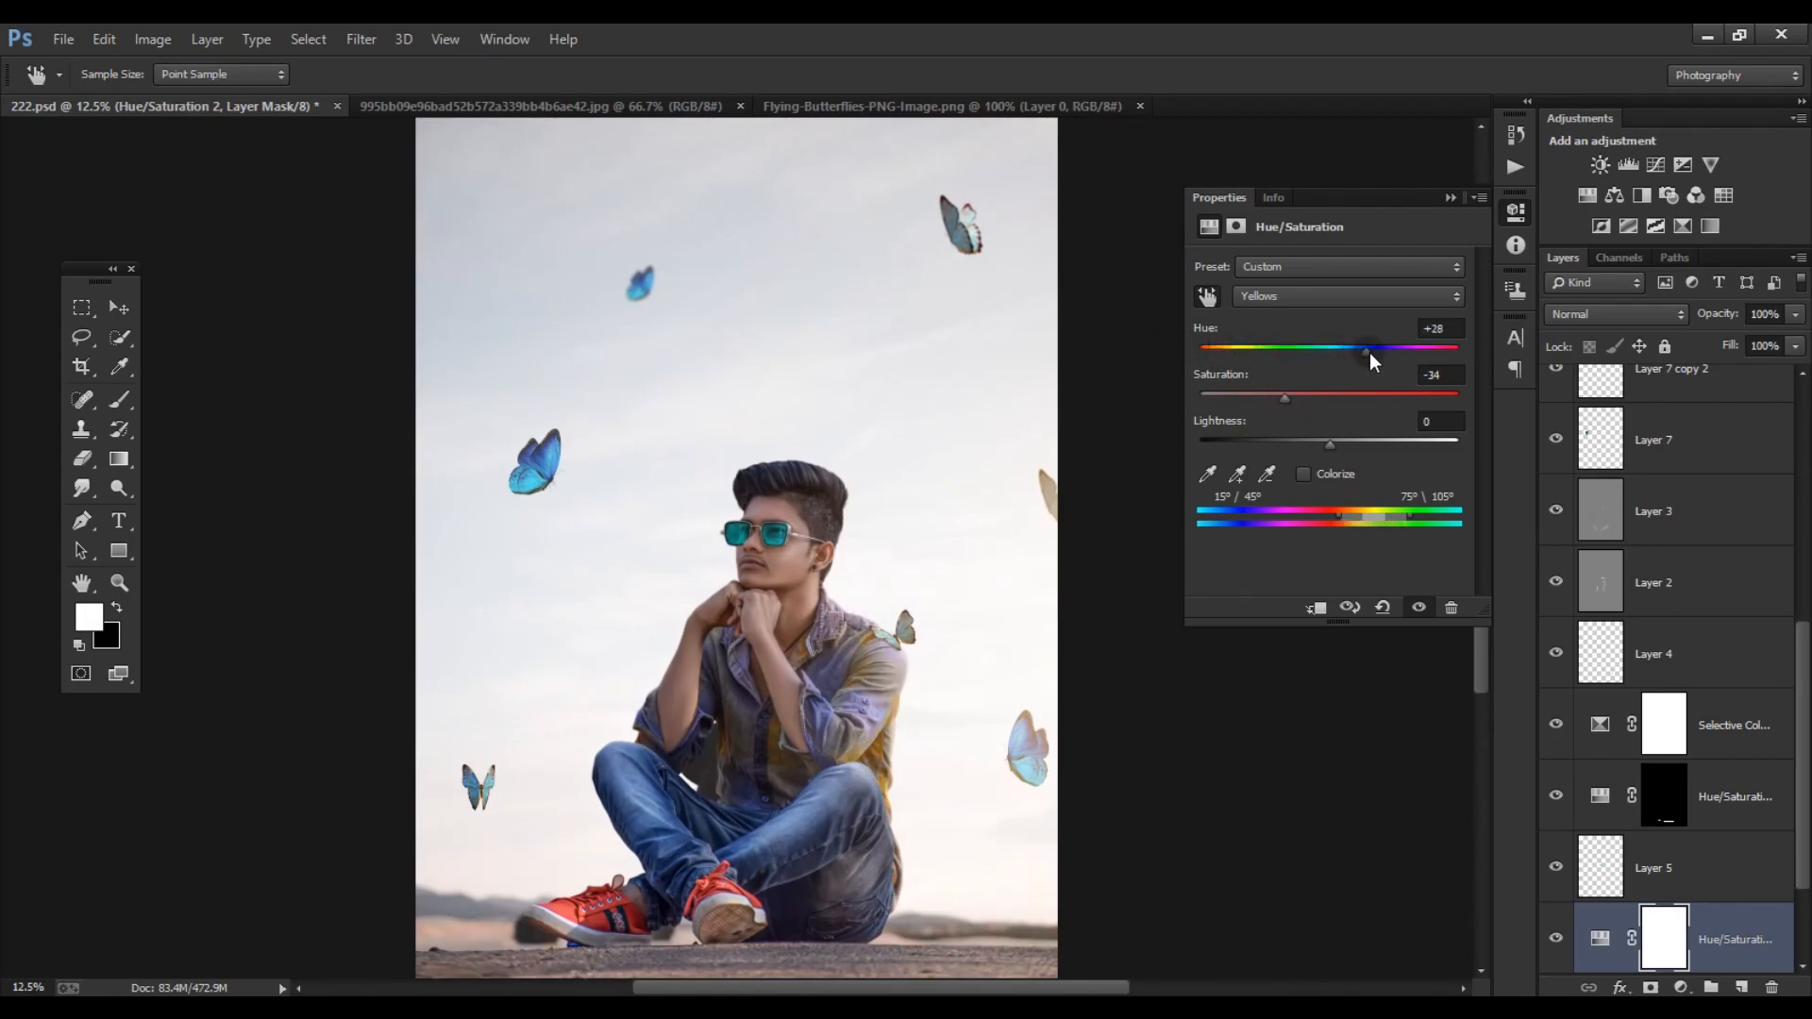
left_click_drag(1284, 398, 1171, 398)
left_click(1449, 195)
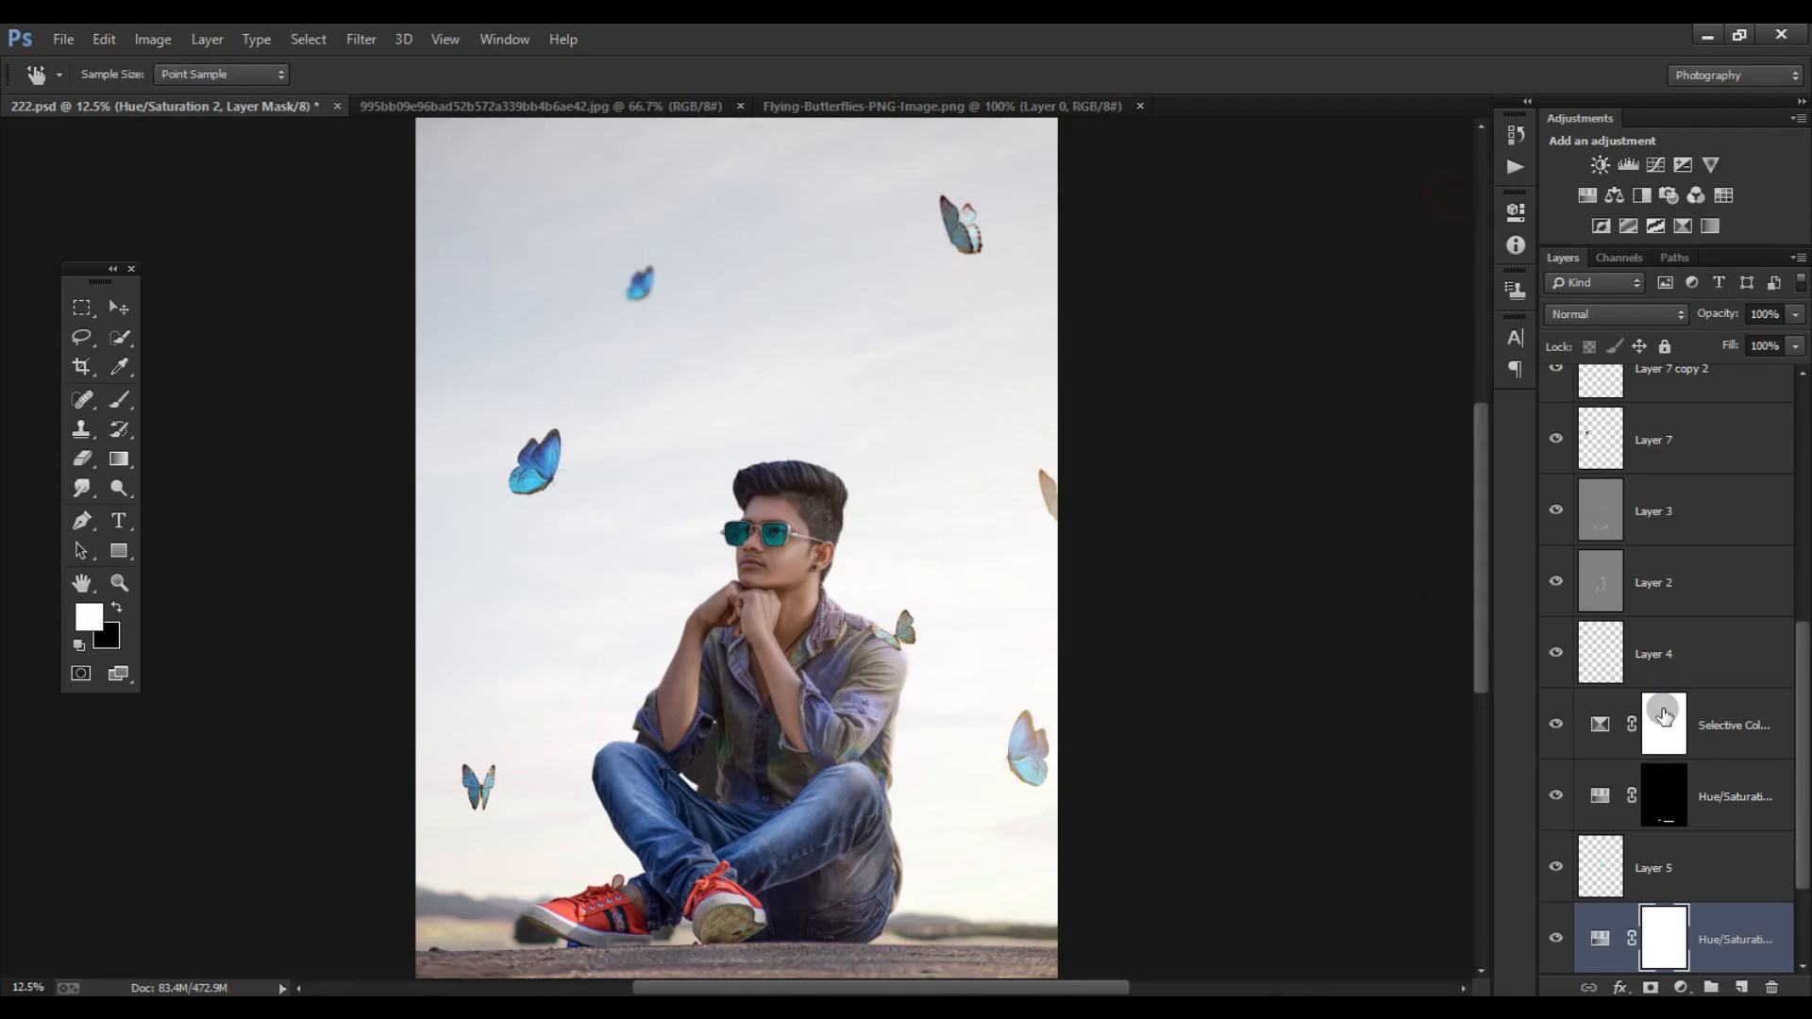
- Clone clean background on Layer 1 behind the subject's torso and arms with the Clone Stamp
scroll(1556, 944, "down", 2)
left_click(1555, 941)
left_click(1668, 947)
key("s")
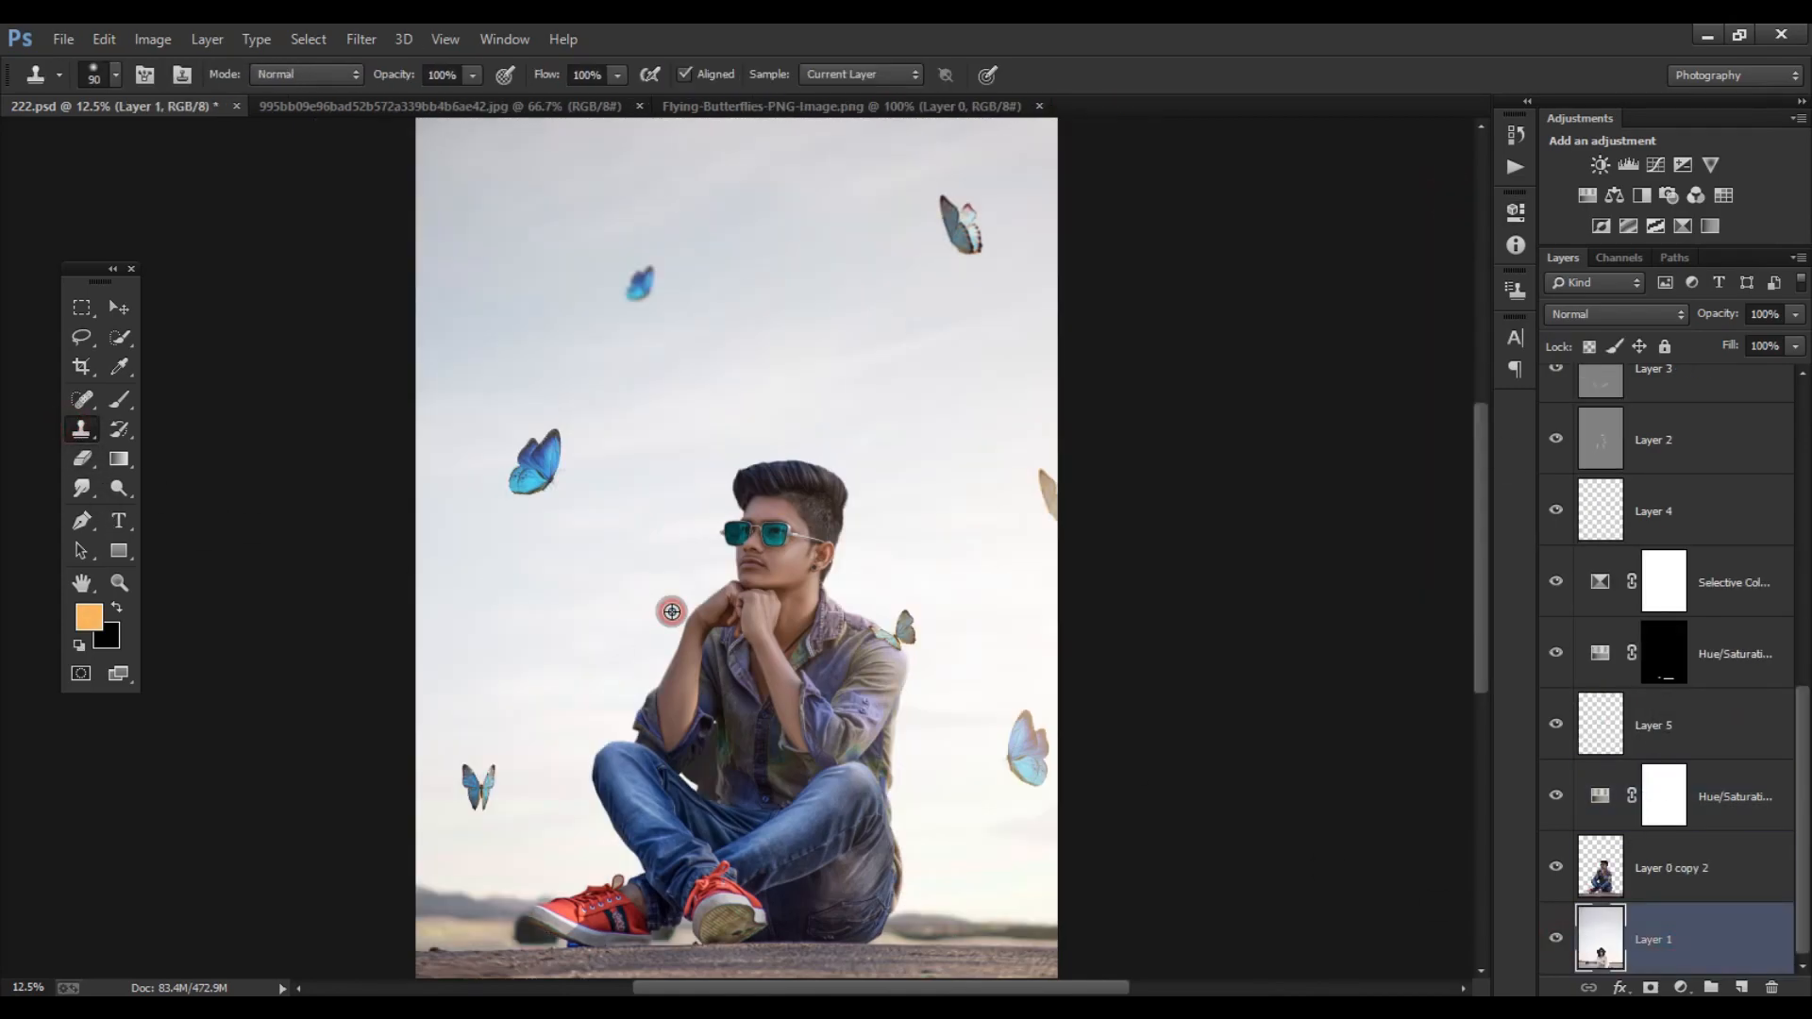
mouse_move(723, 739)
left_mouse_down()
mouse_move(741, 776)
mouse_move(793, 744)
left_mouse_up()
scroll(840, 684, "down", 6)
scroll(780, 445, "up", 1)
- Identify the small sky butterfly's layer, Layer 7 copy 2, and move it further up and away from the subject
scroll(1661, 849, "up", 8)
left_click(1558, 750)
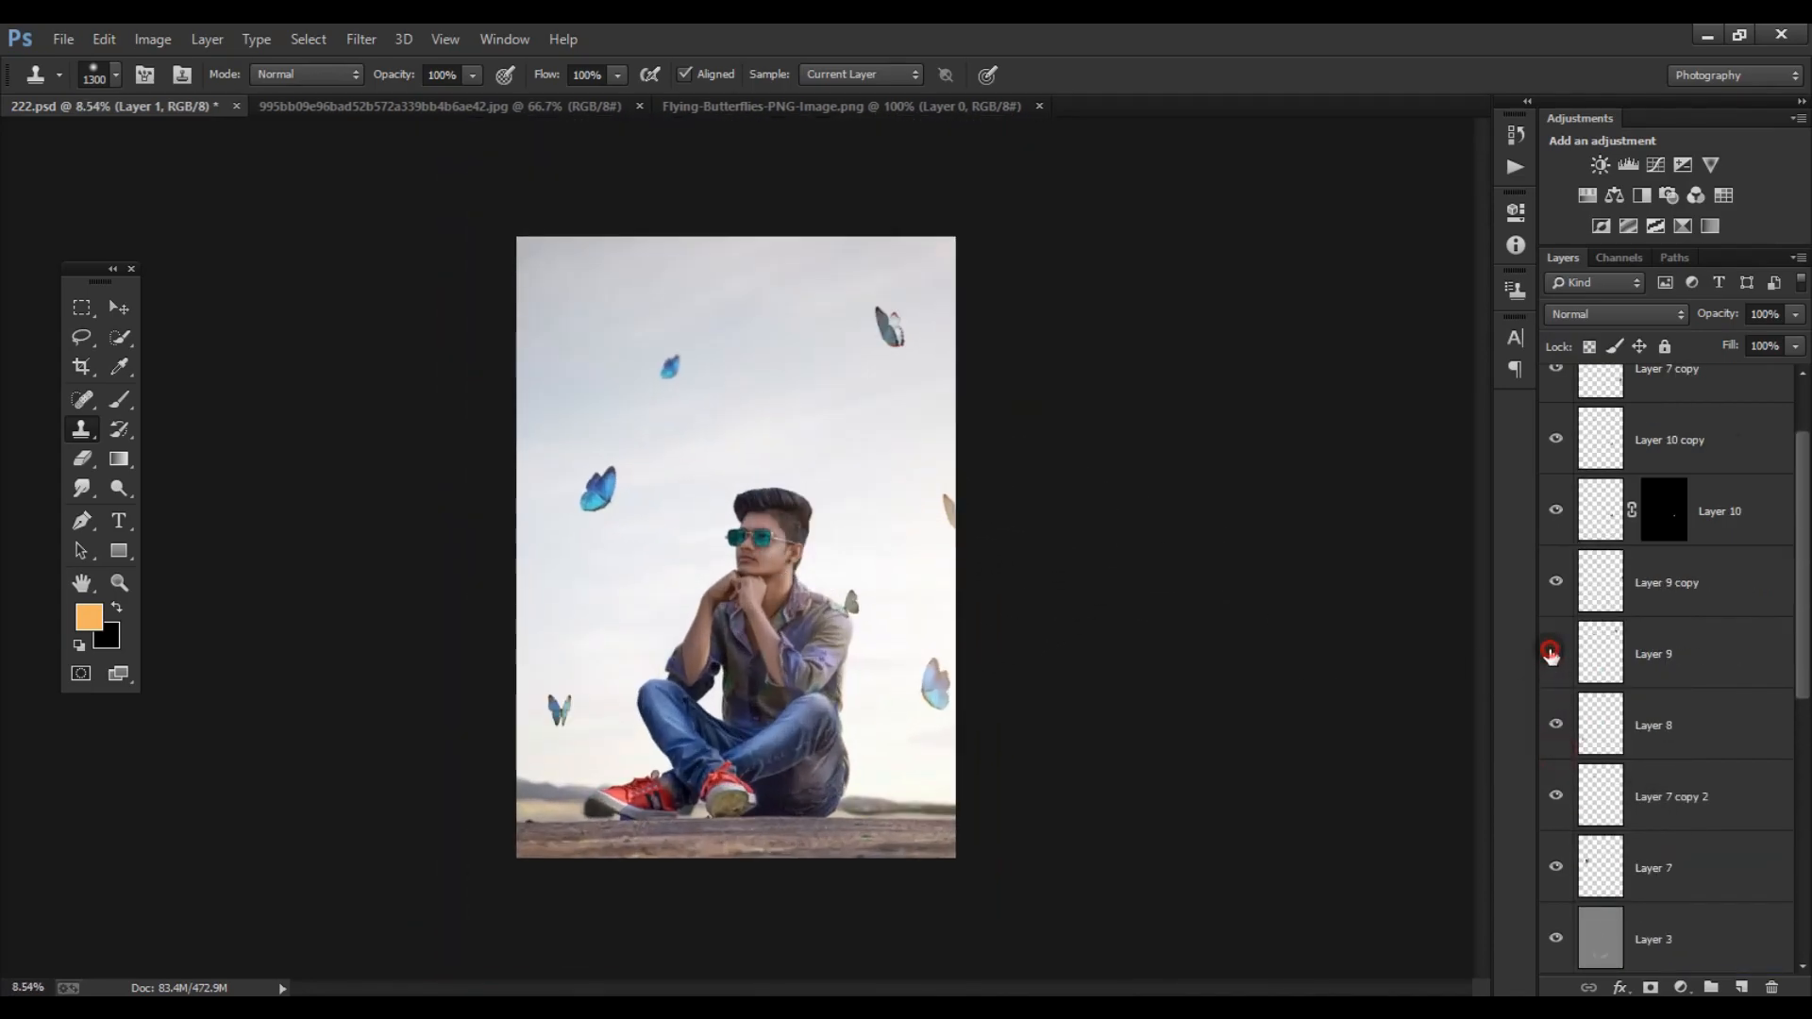
scroll(1557, 437, "up", 1)
left_click(1555, 442)
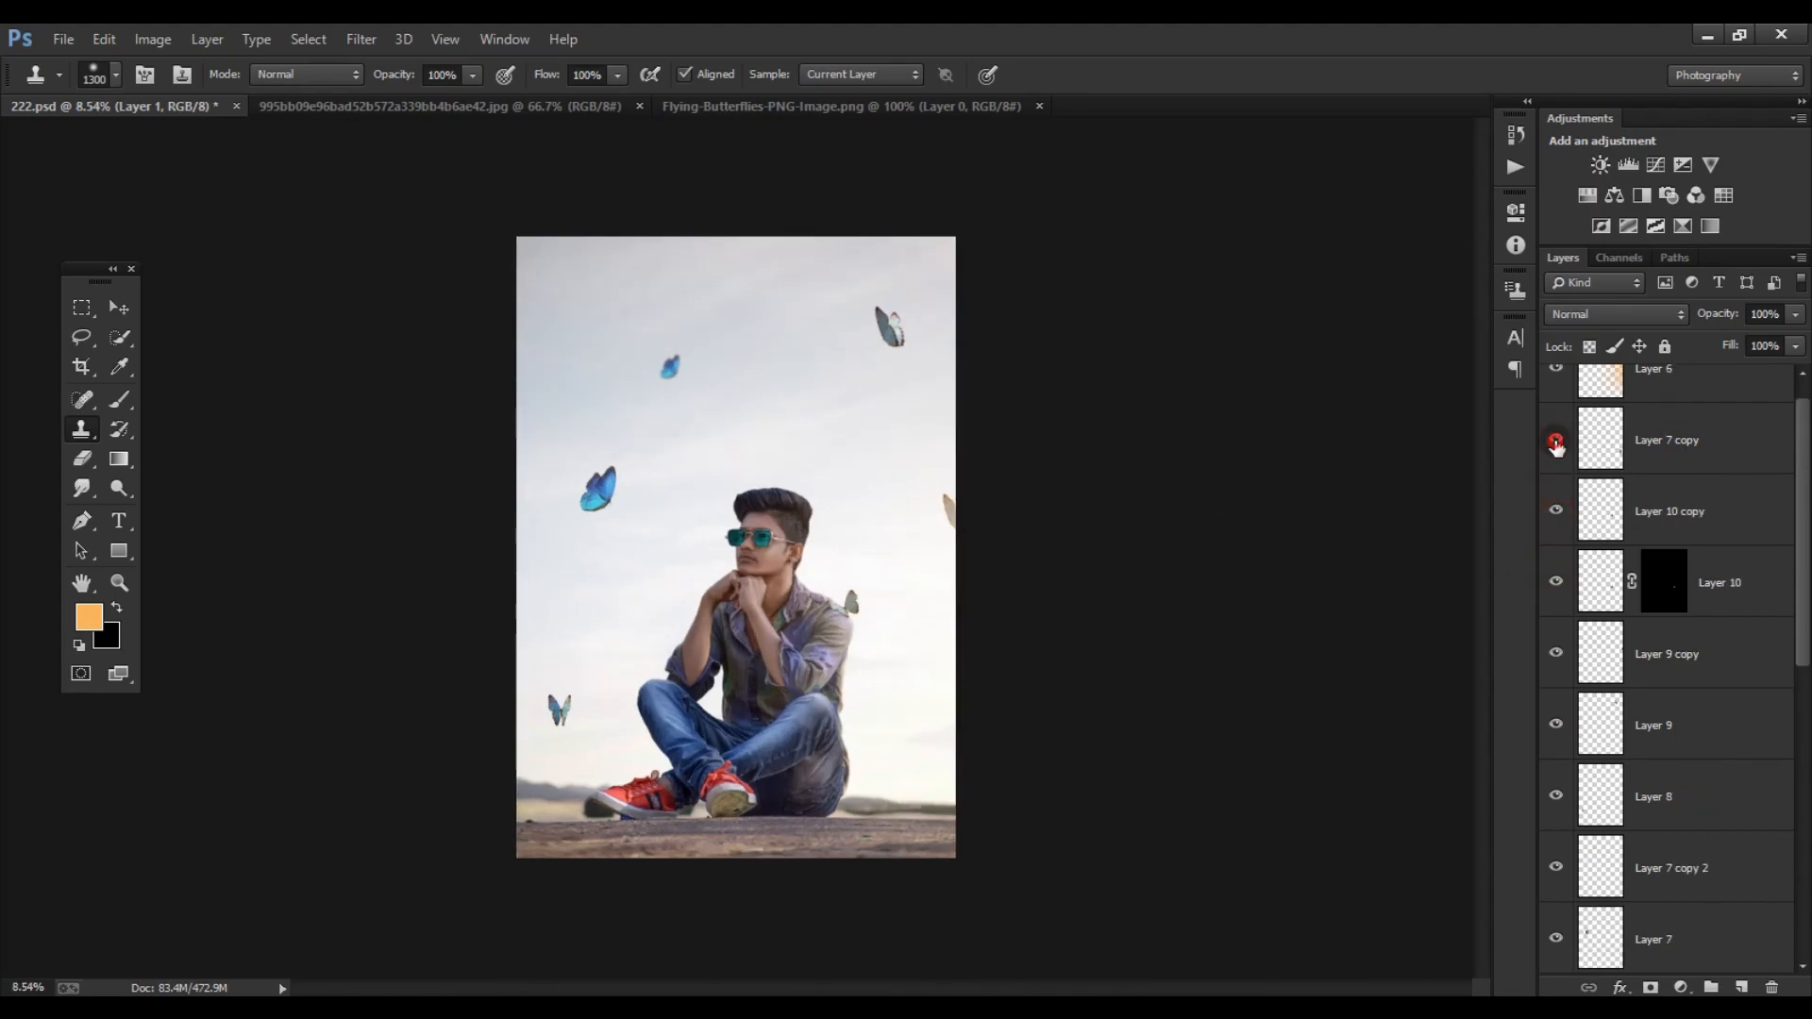
left_click_drag(1554, 500, 1557, 442)
scroll(1568, 451, "up", 1)
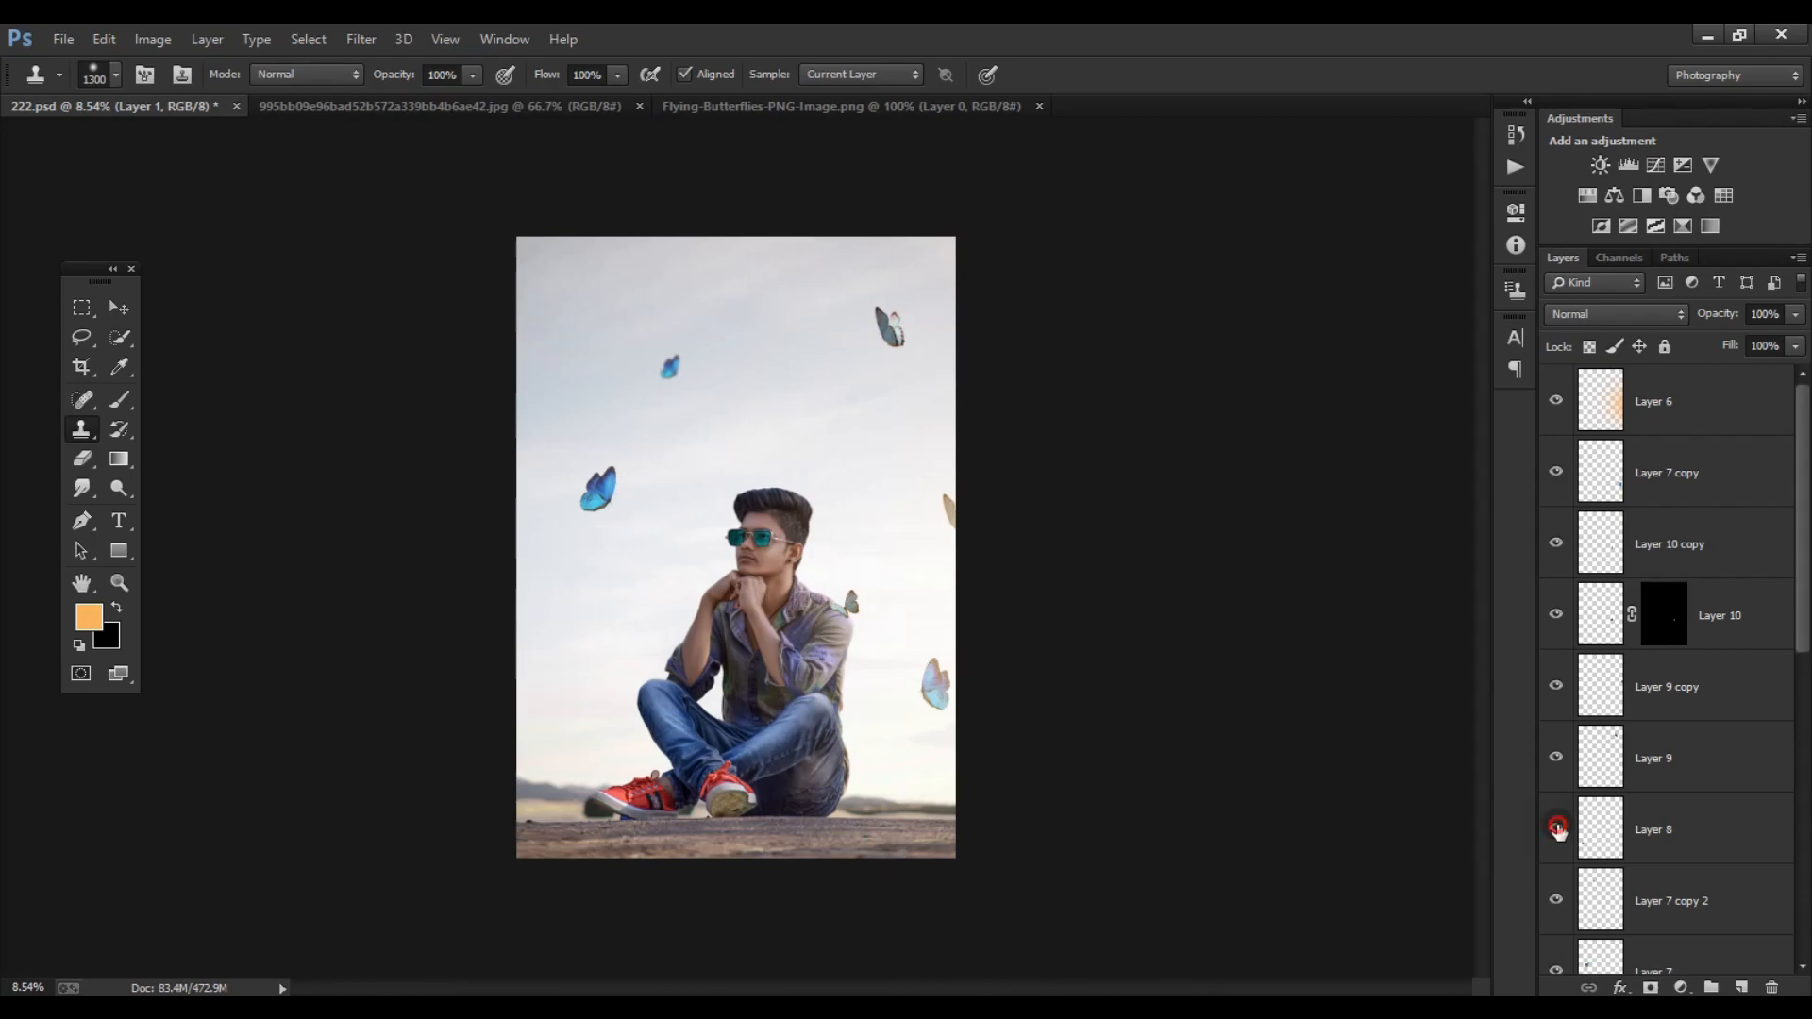
left_click(1561, 904)
left_click(1561, 903)
left_click(1666, 902)
left_click_drag(682, 371, 660, 336)
scroll(896, 569, "down", 1)
scroll(1089, 587, "up", 1)
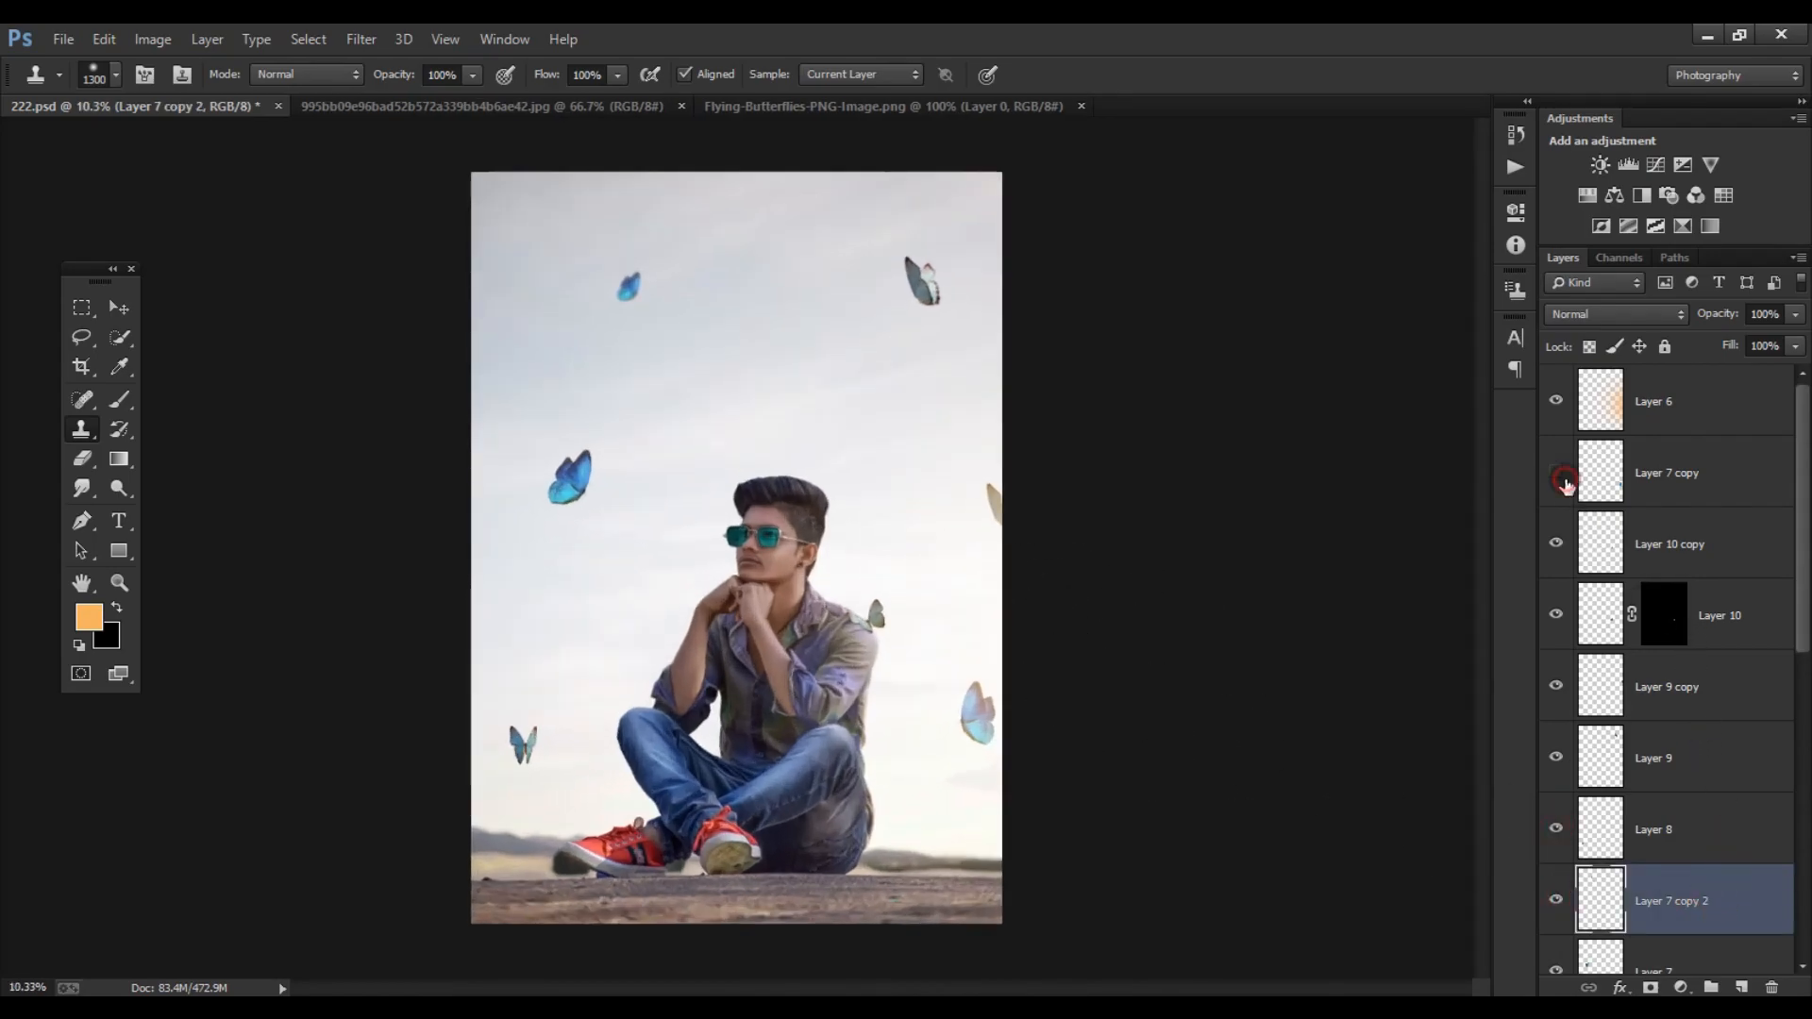
- Apply a Motion Blur with angle 27° and distance 40 pixels to the Layer 7 copy butterfly
left_click(1604, 472)
left_click(360, 38)
mouse_move(397, 327)
left_click(718, 513)
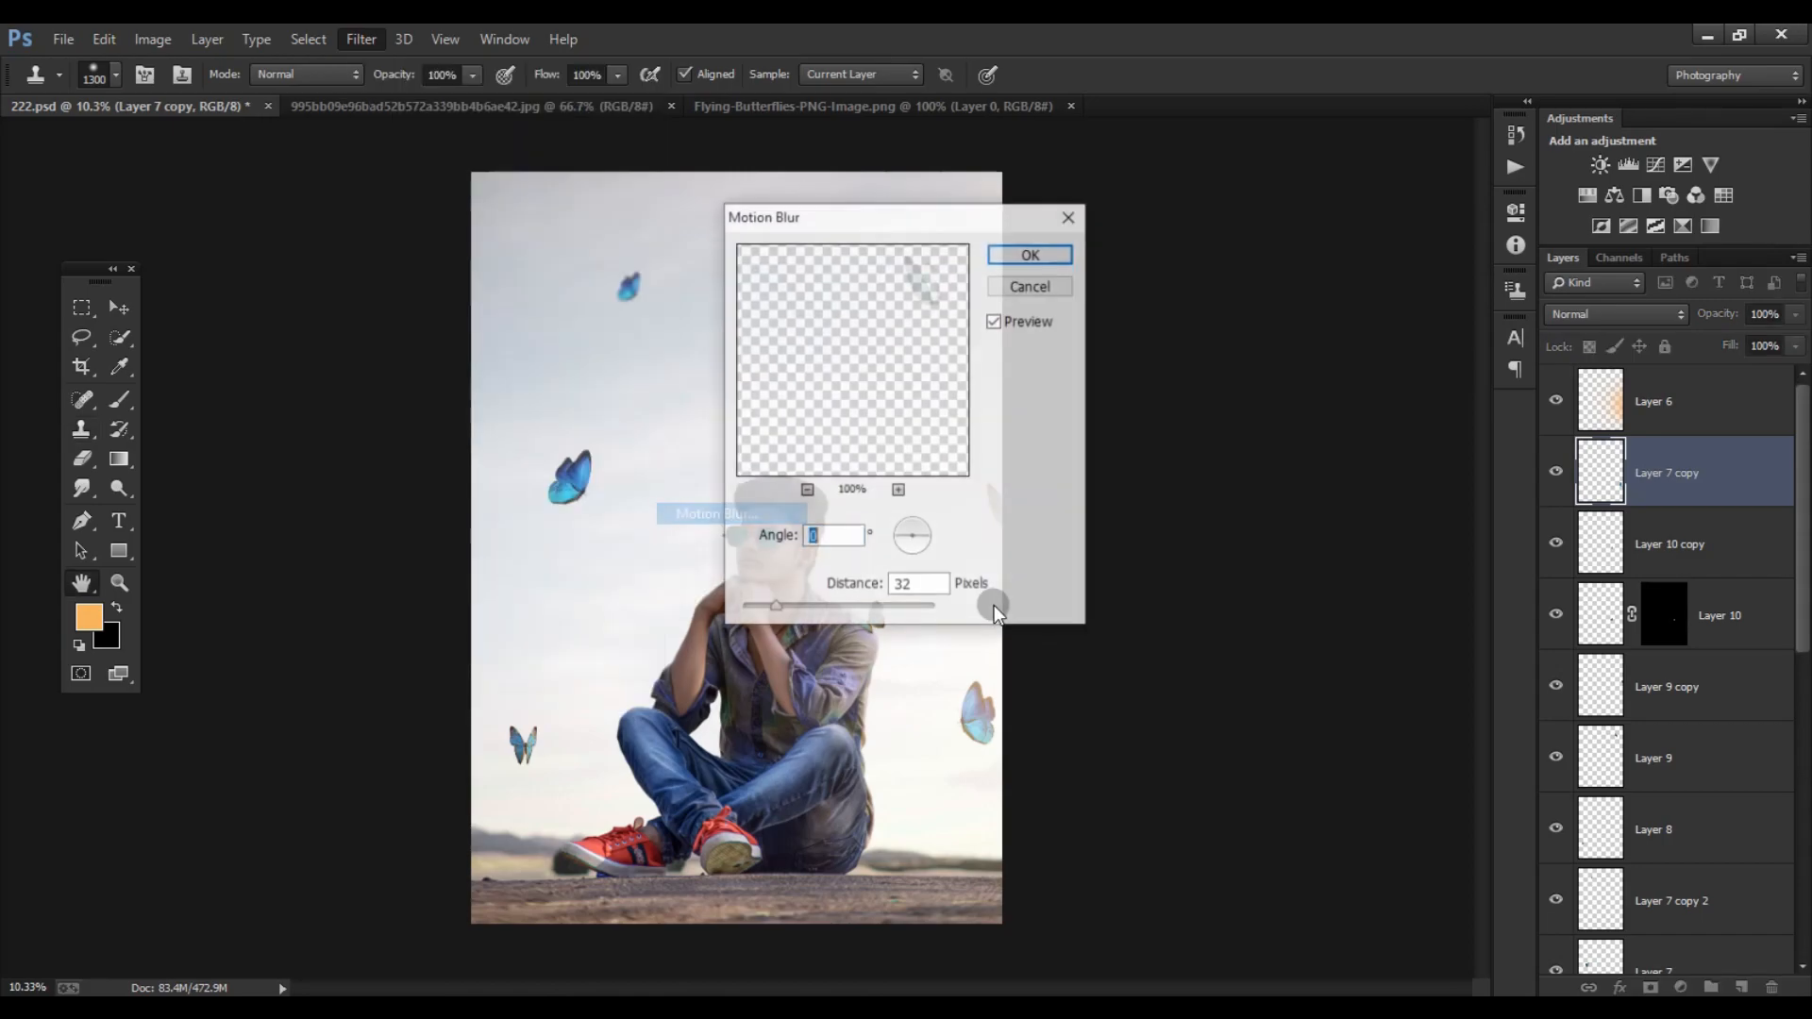
left_click(921, 532)
left_click_drag(778, 607, 805, 609)
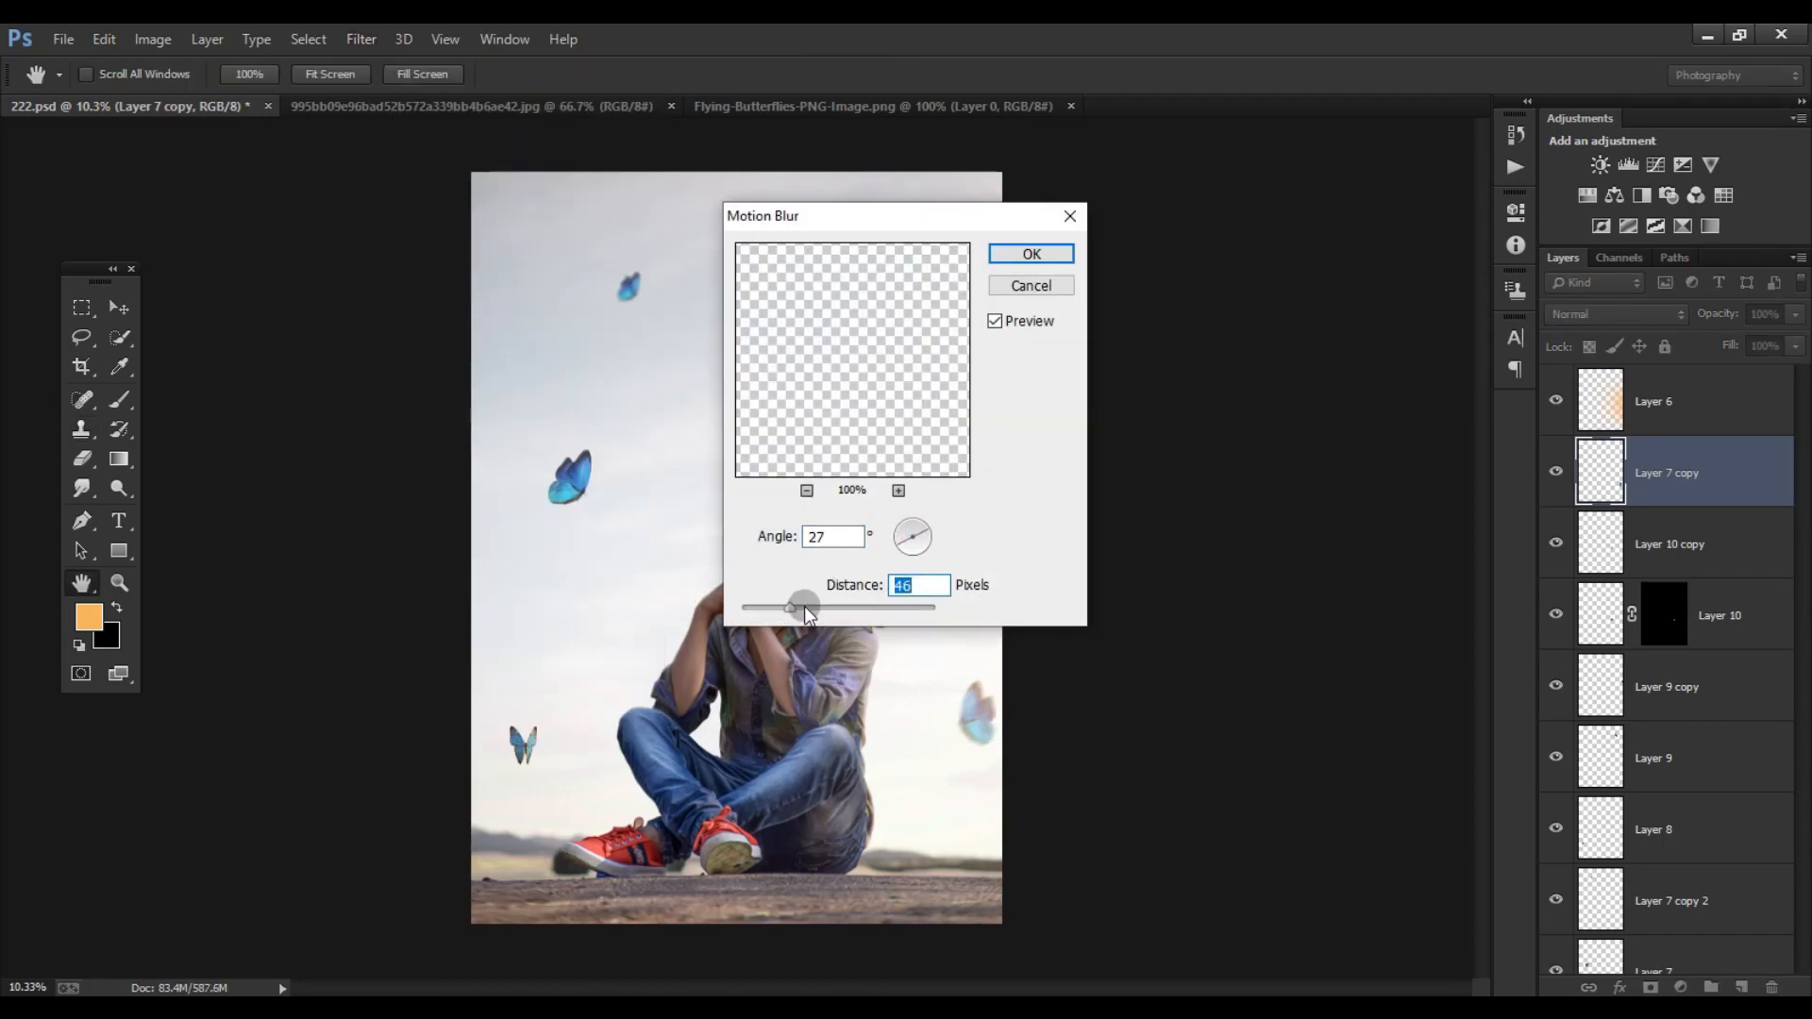
left_click(1030, 255)
scroll(897, 387, "down", 6)
left_click(119, 308)
scroll(753, 476, "up", 3)
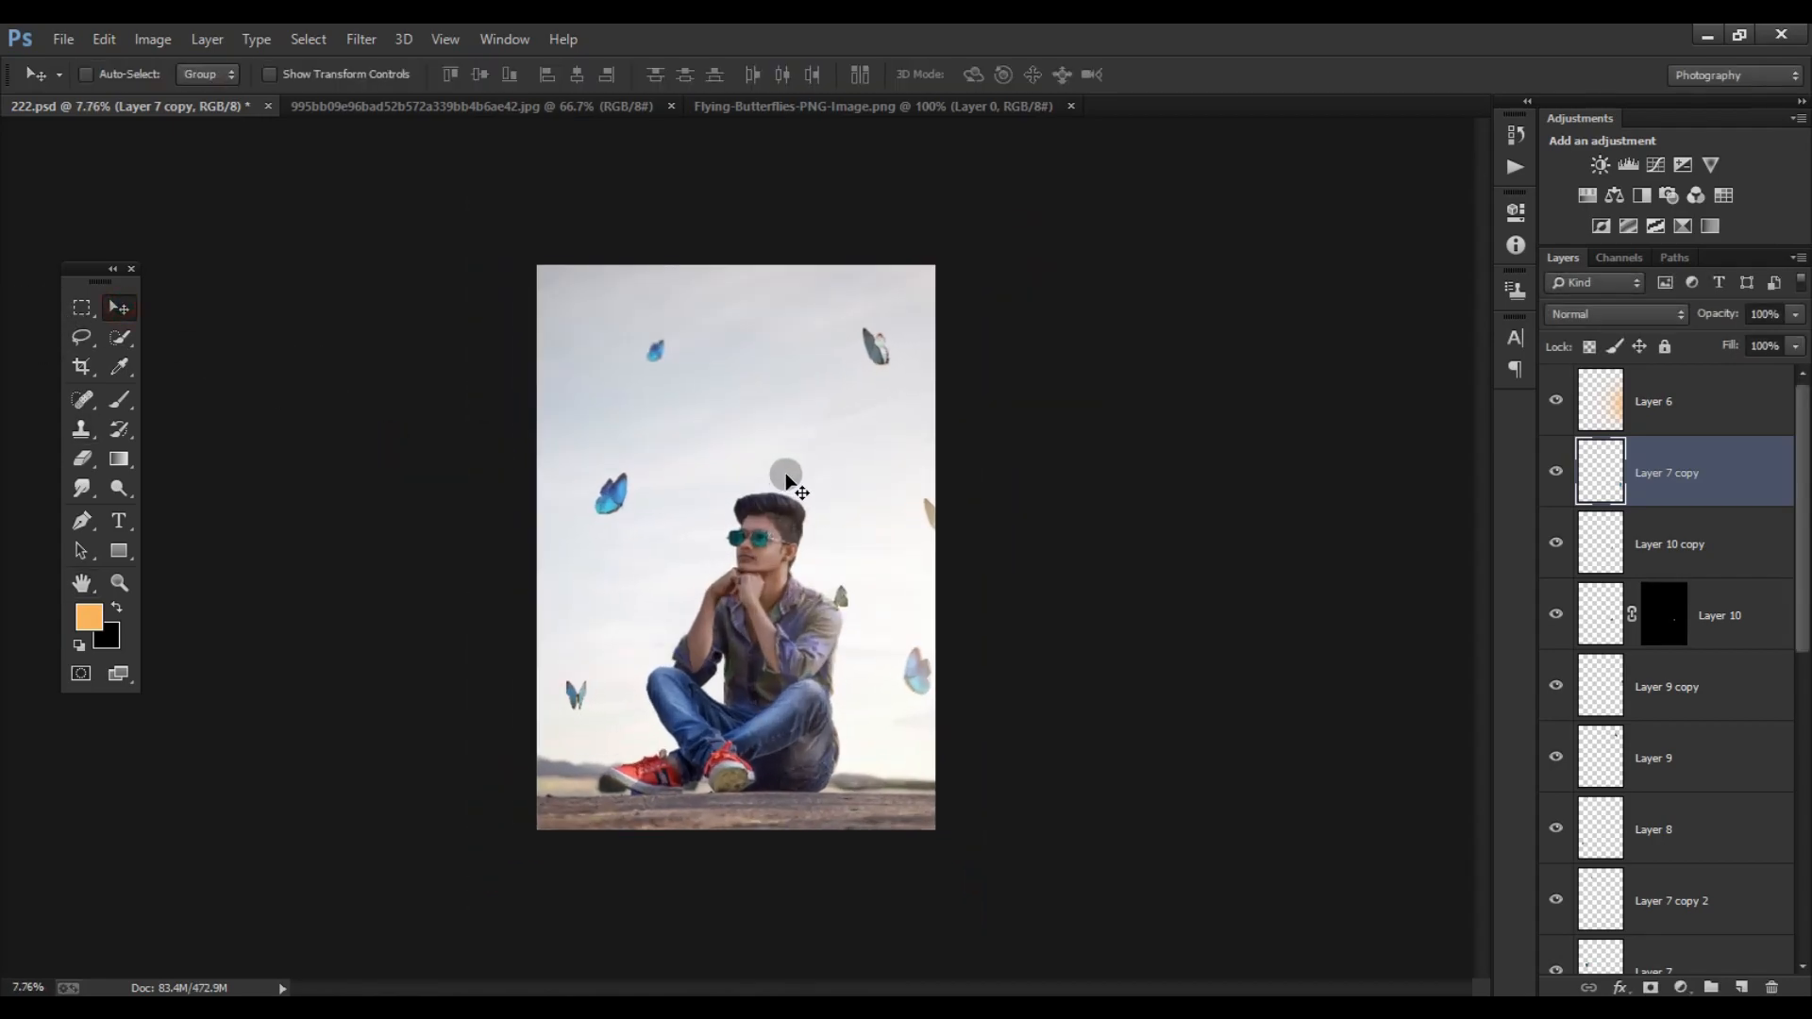
scroll(828, 514, "down", 2)
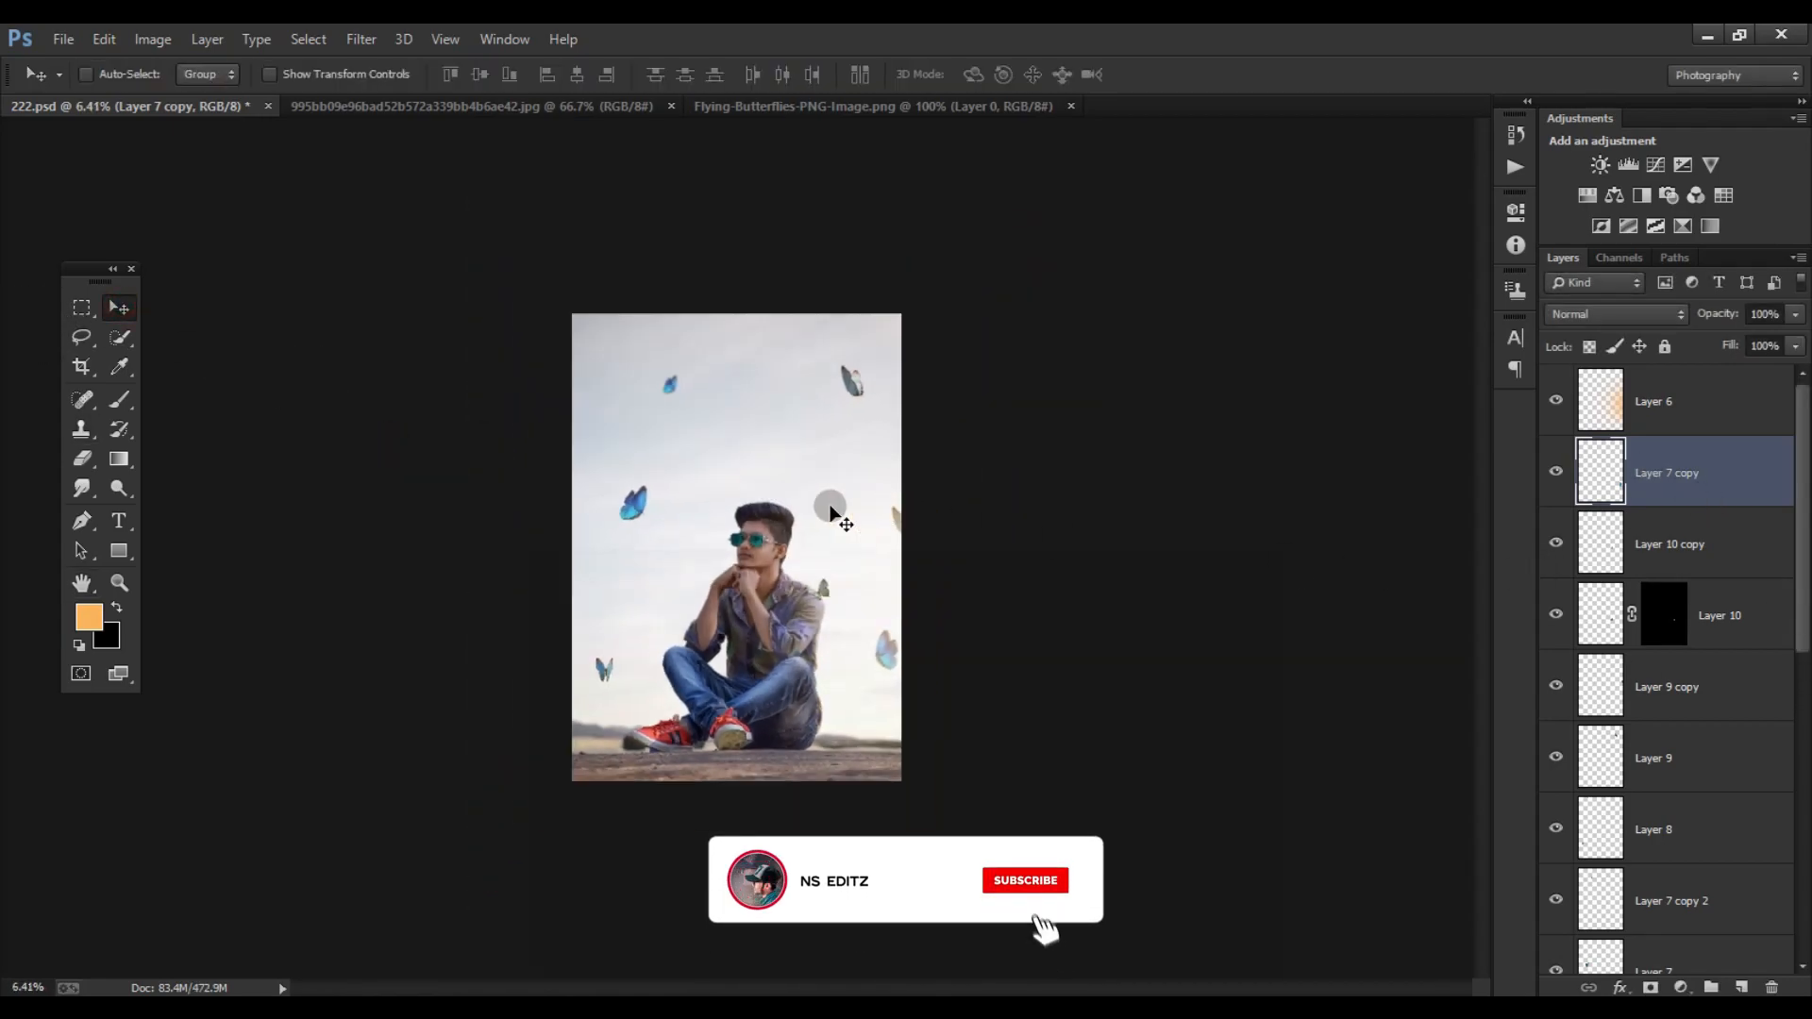
- Add a layer mask to Layer 0 copy 2 and set up the Brush with black as the foreground colour
scroll(889, 543, "up", 5)
scroll(889, 543, "up", 12)
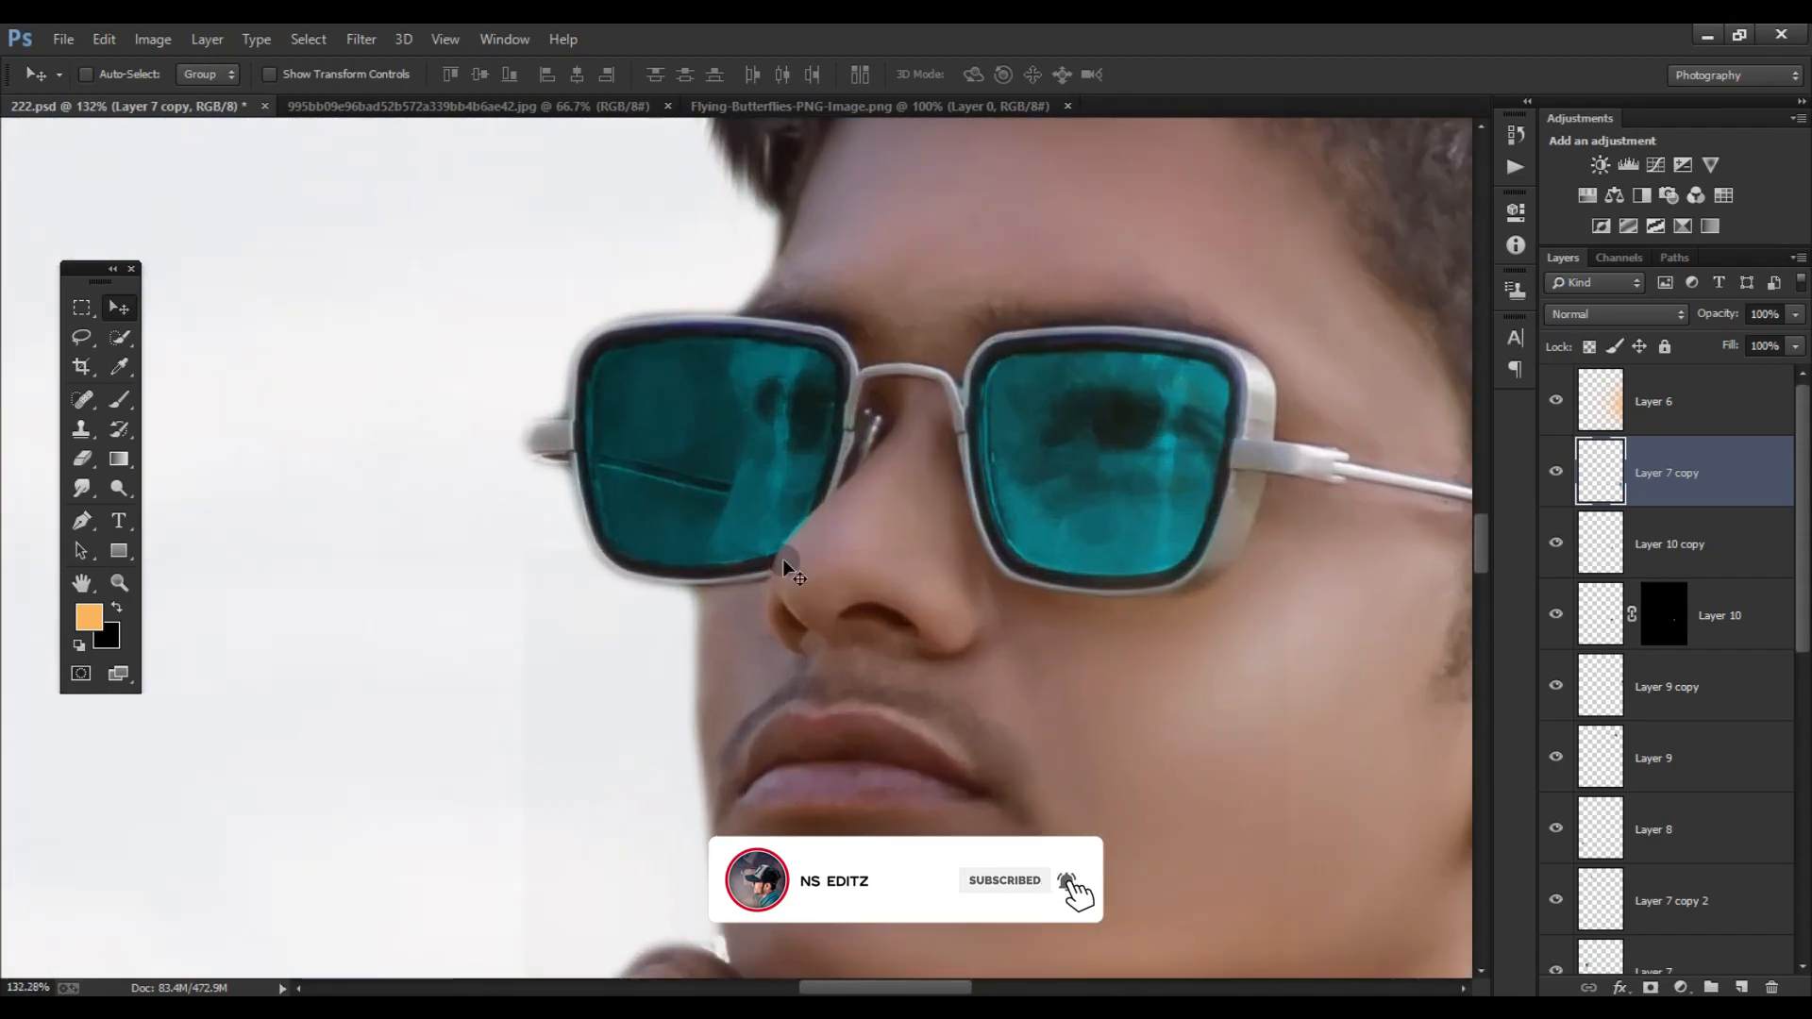
scroll(1642, 755, "down", 5)
scroll(1643, 757, "down", 3)
left_click(1675, 860)
left_click(1650, 987)
left_click(119, 400)
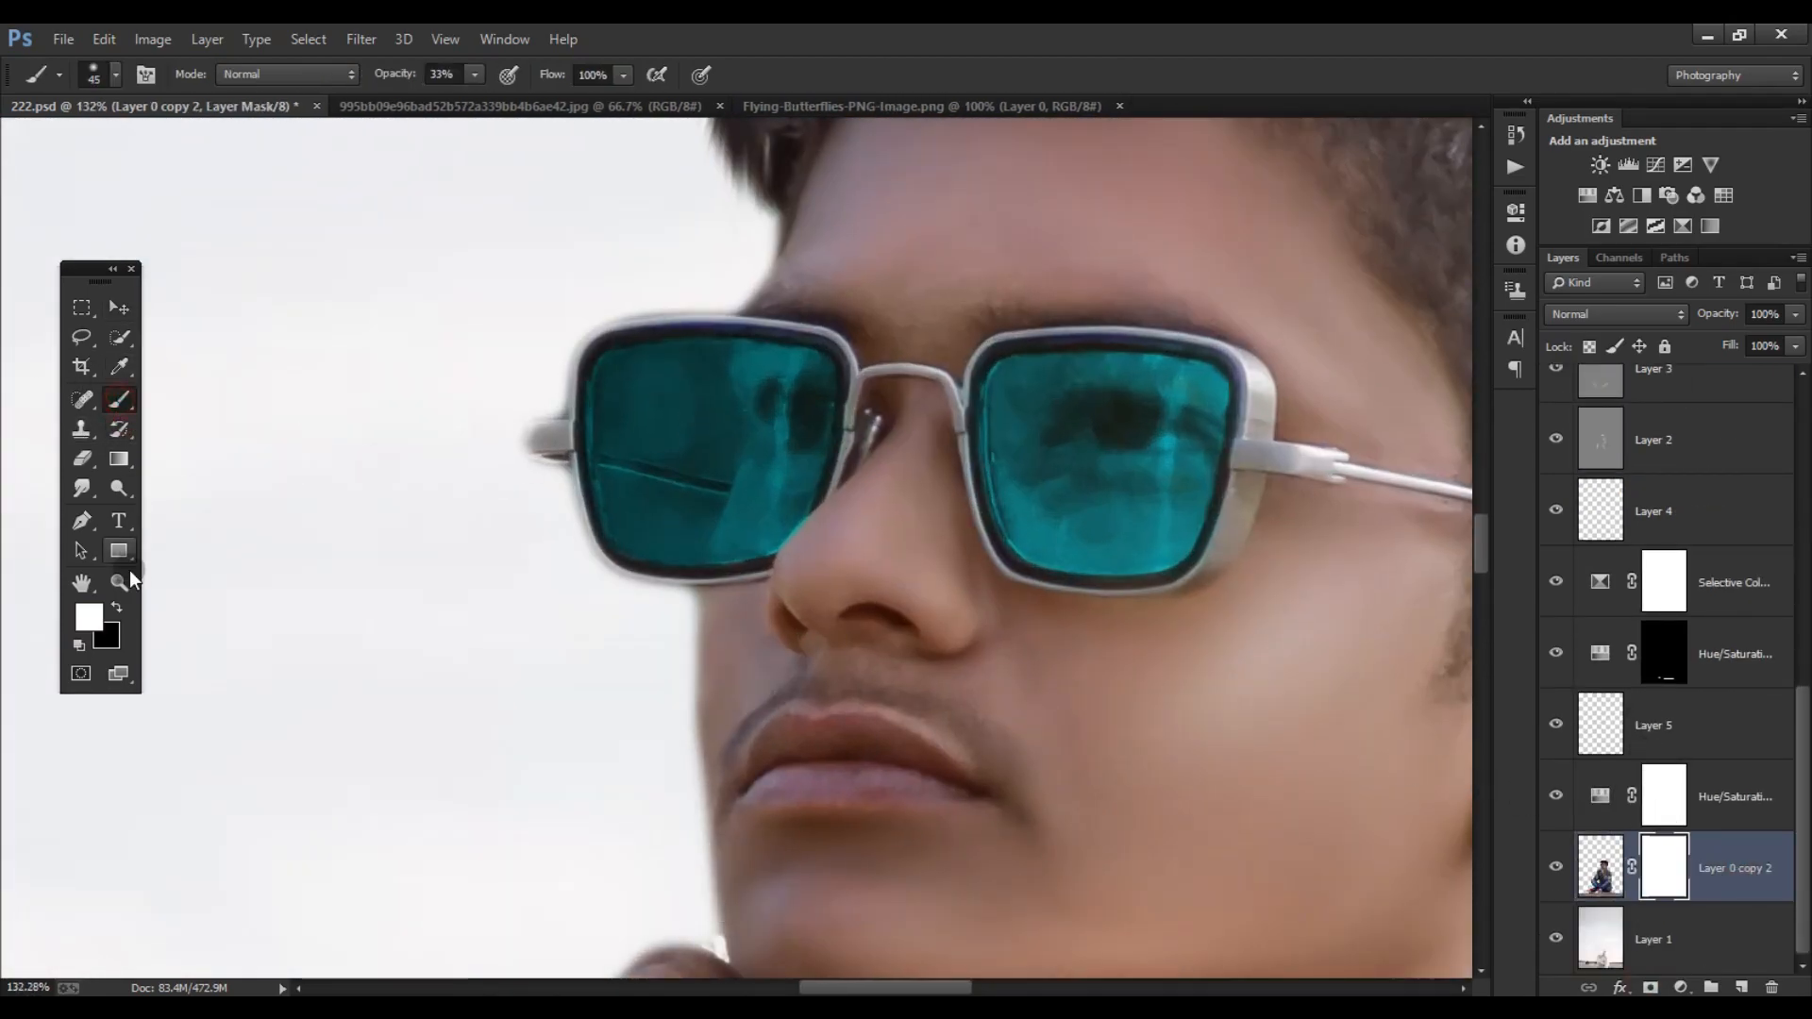
left_click(117, 607)
- Outline the dark upper area of the sunglasses' outer lens with the Pen tool and convert the path to a selection
scroll(623, 340, "up", 8)
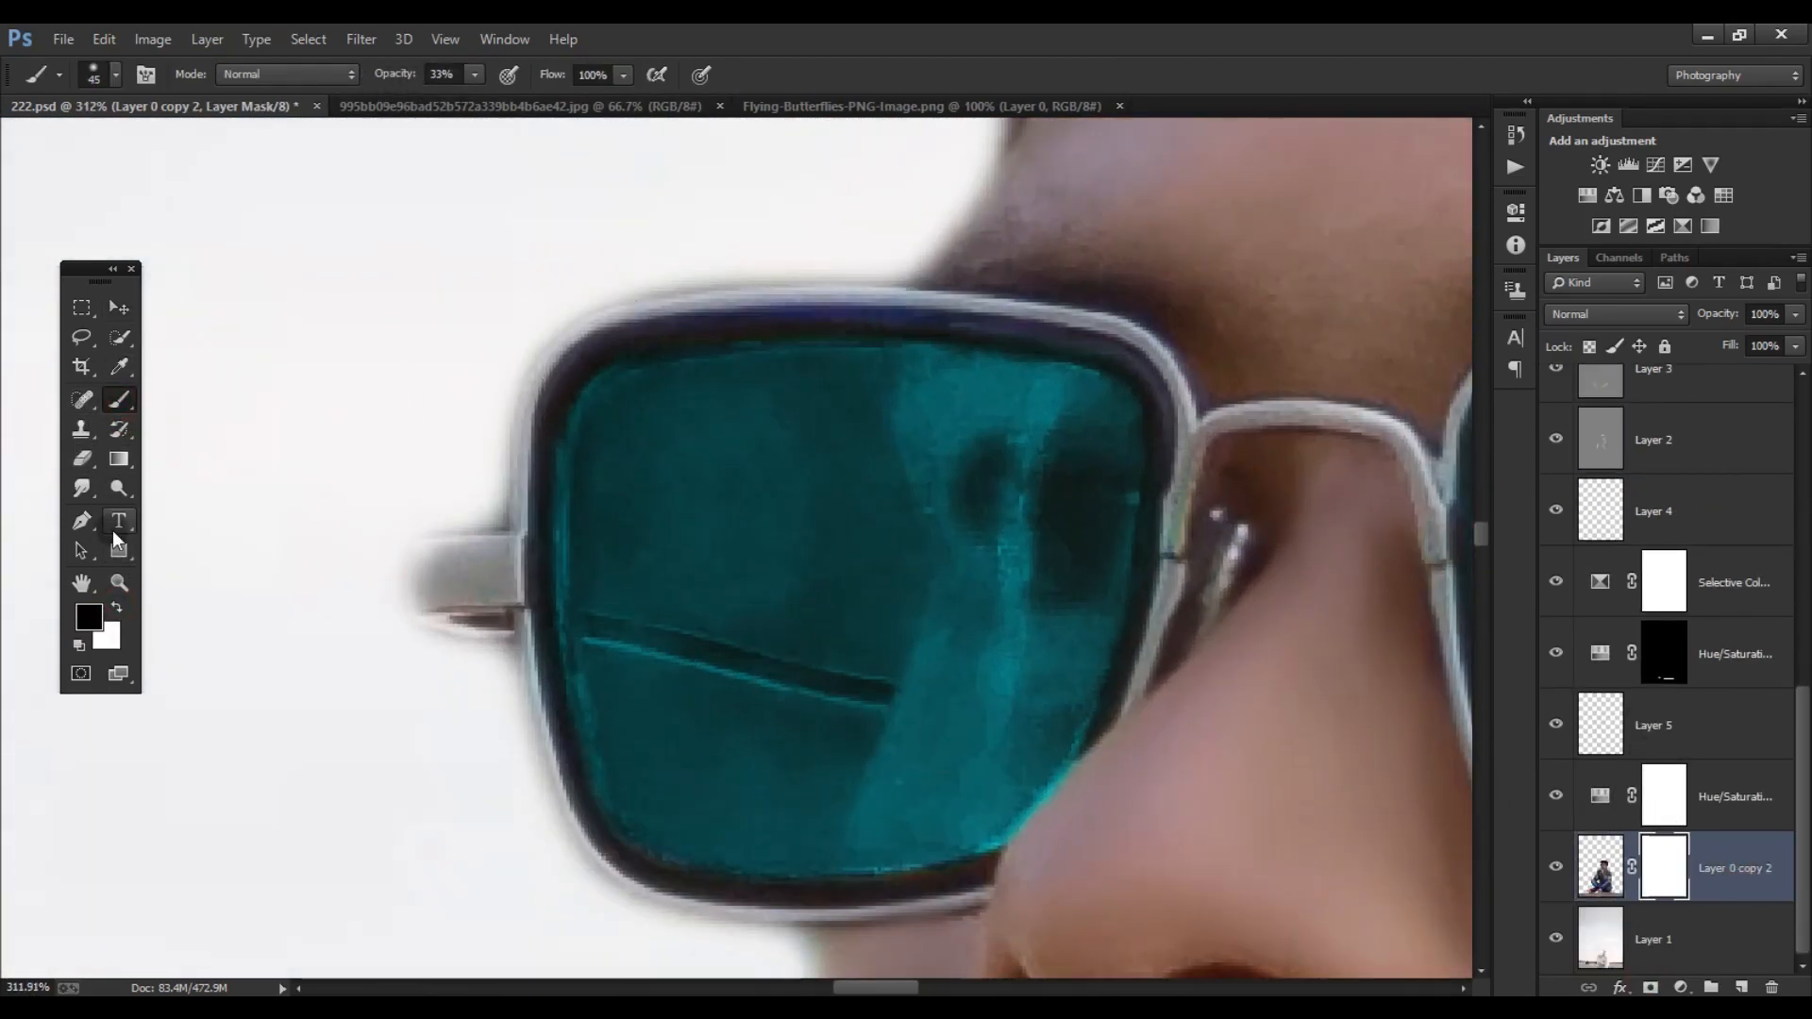
left_click(81, 521)
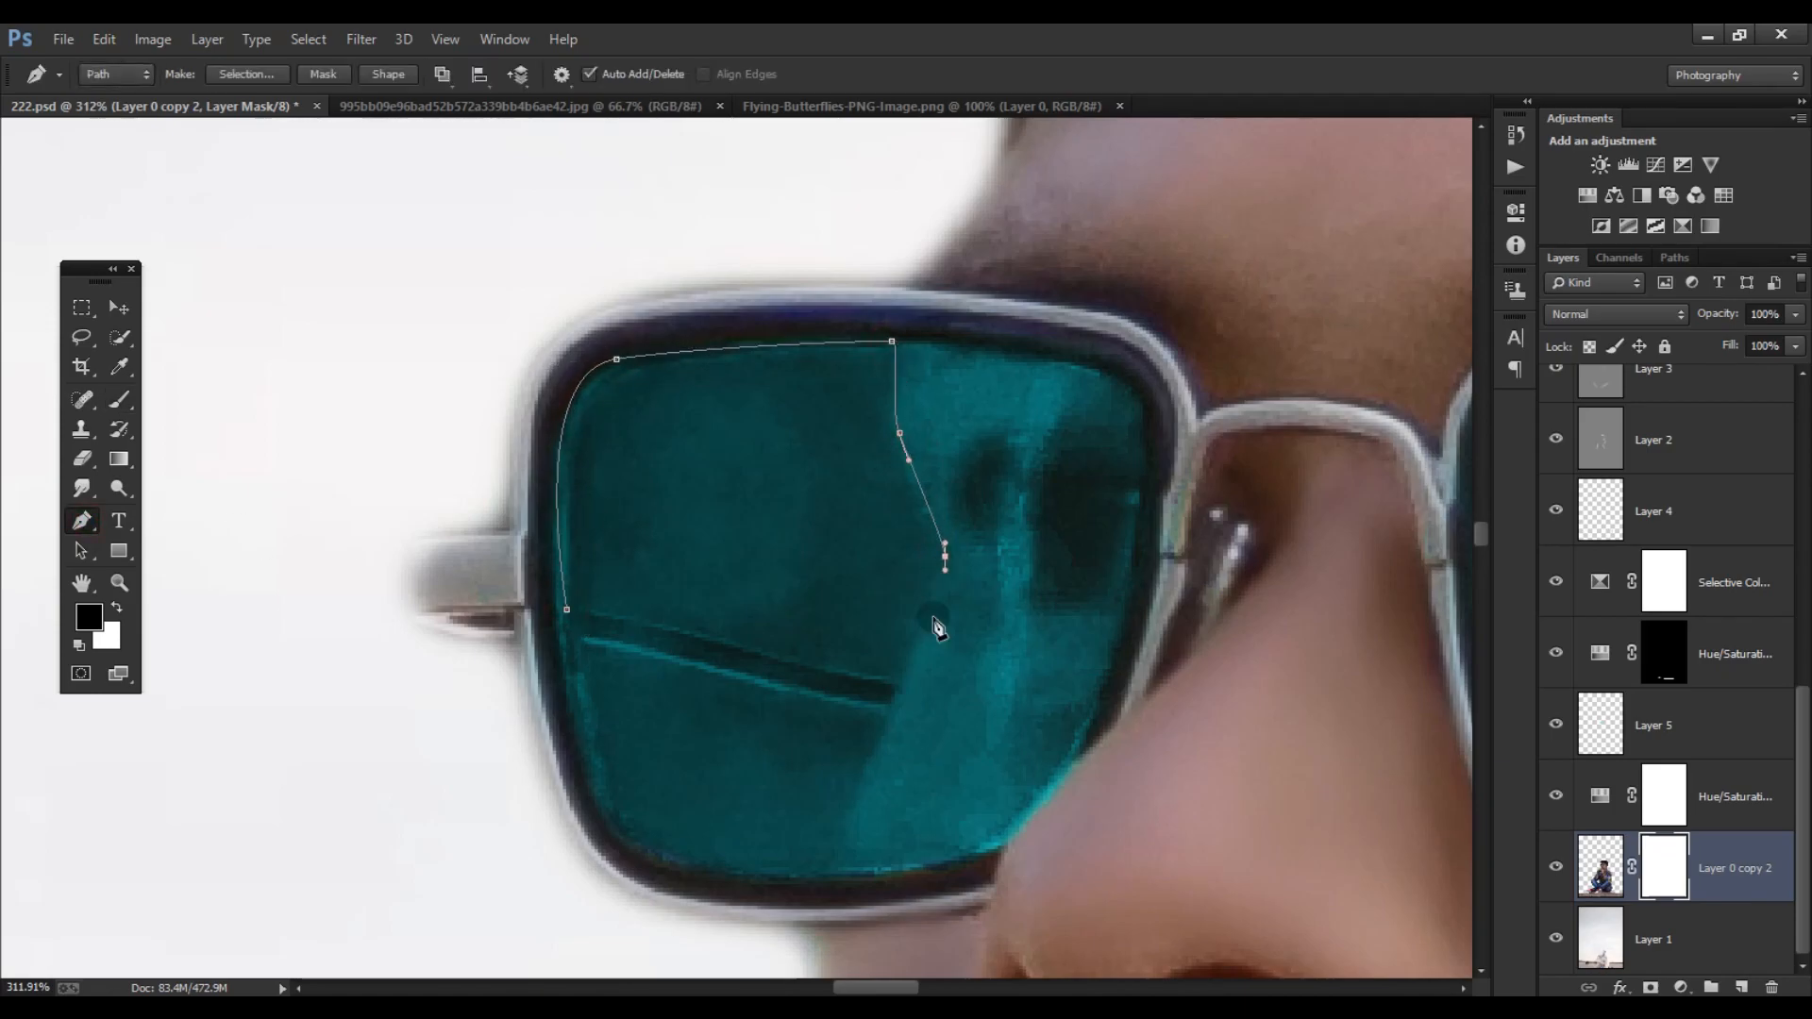
key("ctrl+Return")
- Paint the mask black inside the lens selection with a size 125 brush at 39% opacity to let the background through
key("b")
key("bracketright")
key("bracketright")
key("bracketright")
key("bracketright")
key("bracketright")
key("bracketright")
key("bracketright")
mouse_move(639, 441)
left_mouse_down()
mouse_move(857, 570)
mouse_move(745, 500)
left_mouse_up()
scroll(730, 491, "down", 6)
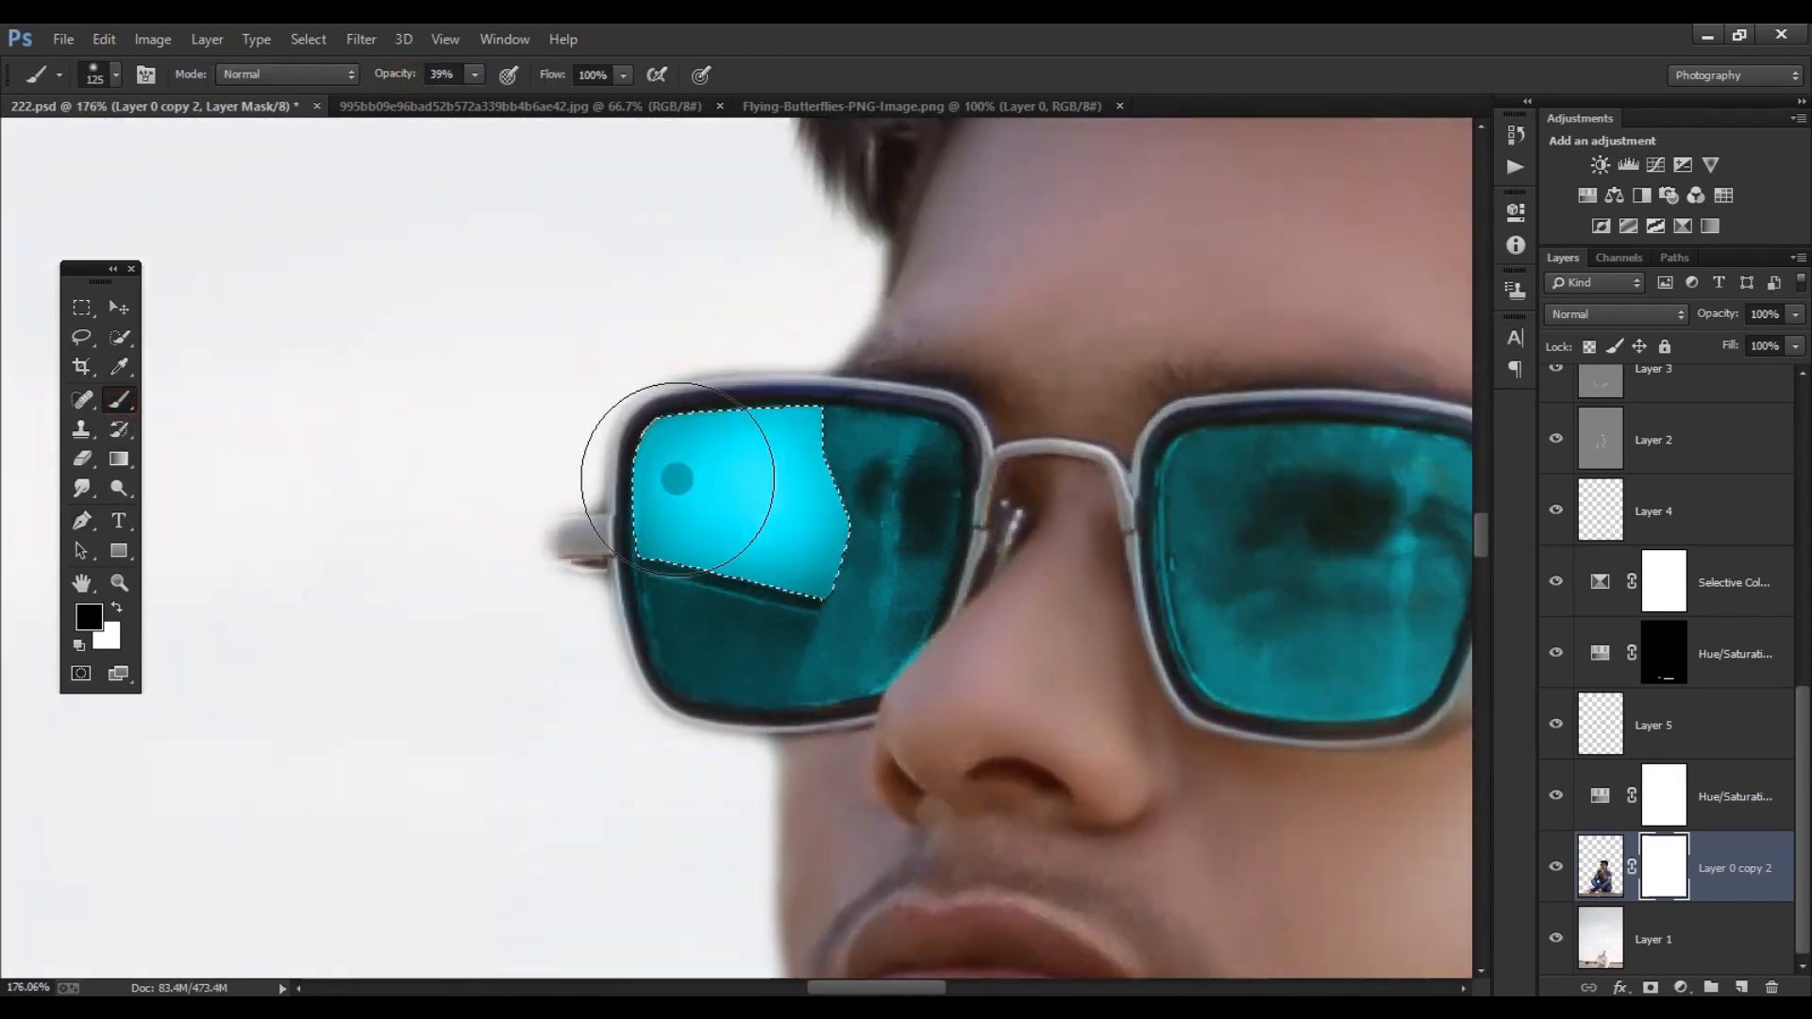
- Undo the black mask strokes over the sunglasses' outer lens and the lens selection
scroll(676, 479, "down", 3)
key("ctrl+z")
key("ctrl+z")
key("ctrl+alt+z")
key("ctrl+alt+z")
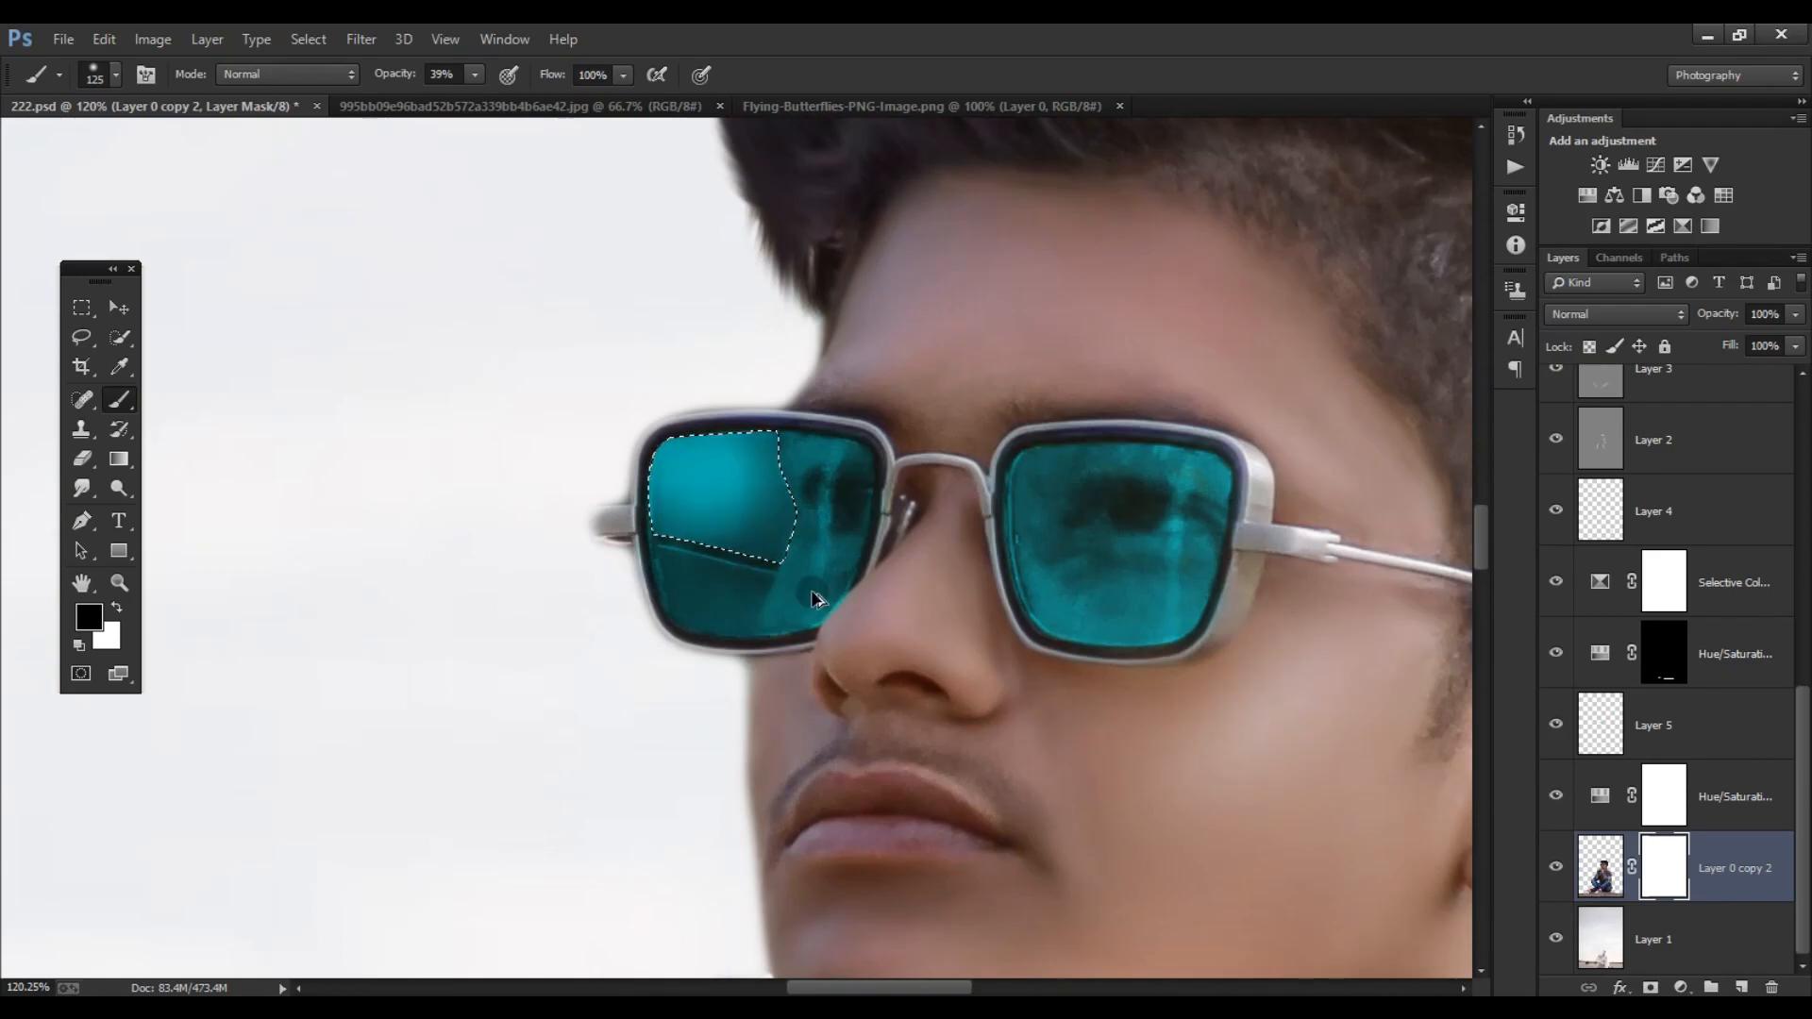
scroll(815, 598, "down", 10)
scroll(843, 599, "up", 5)
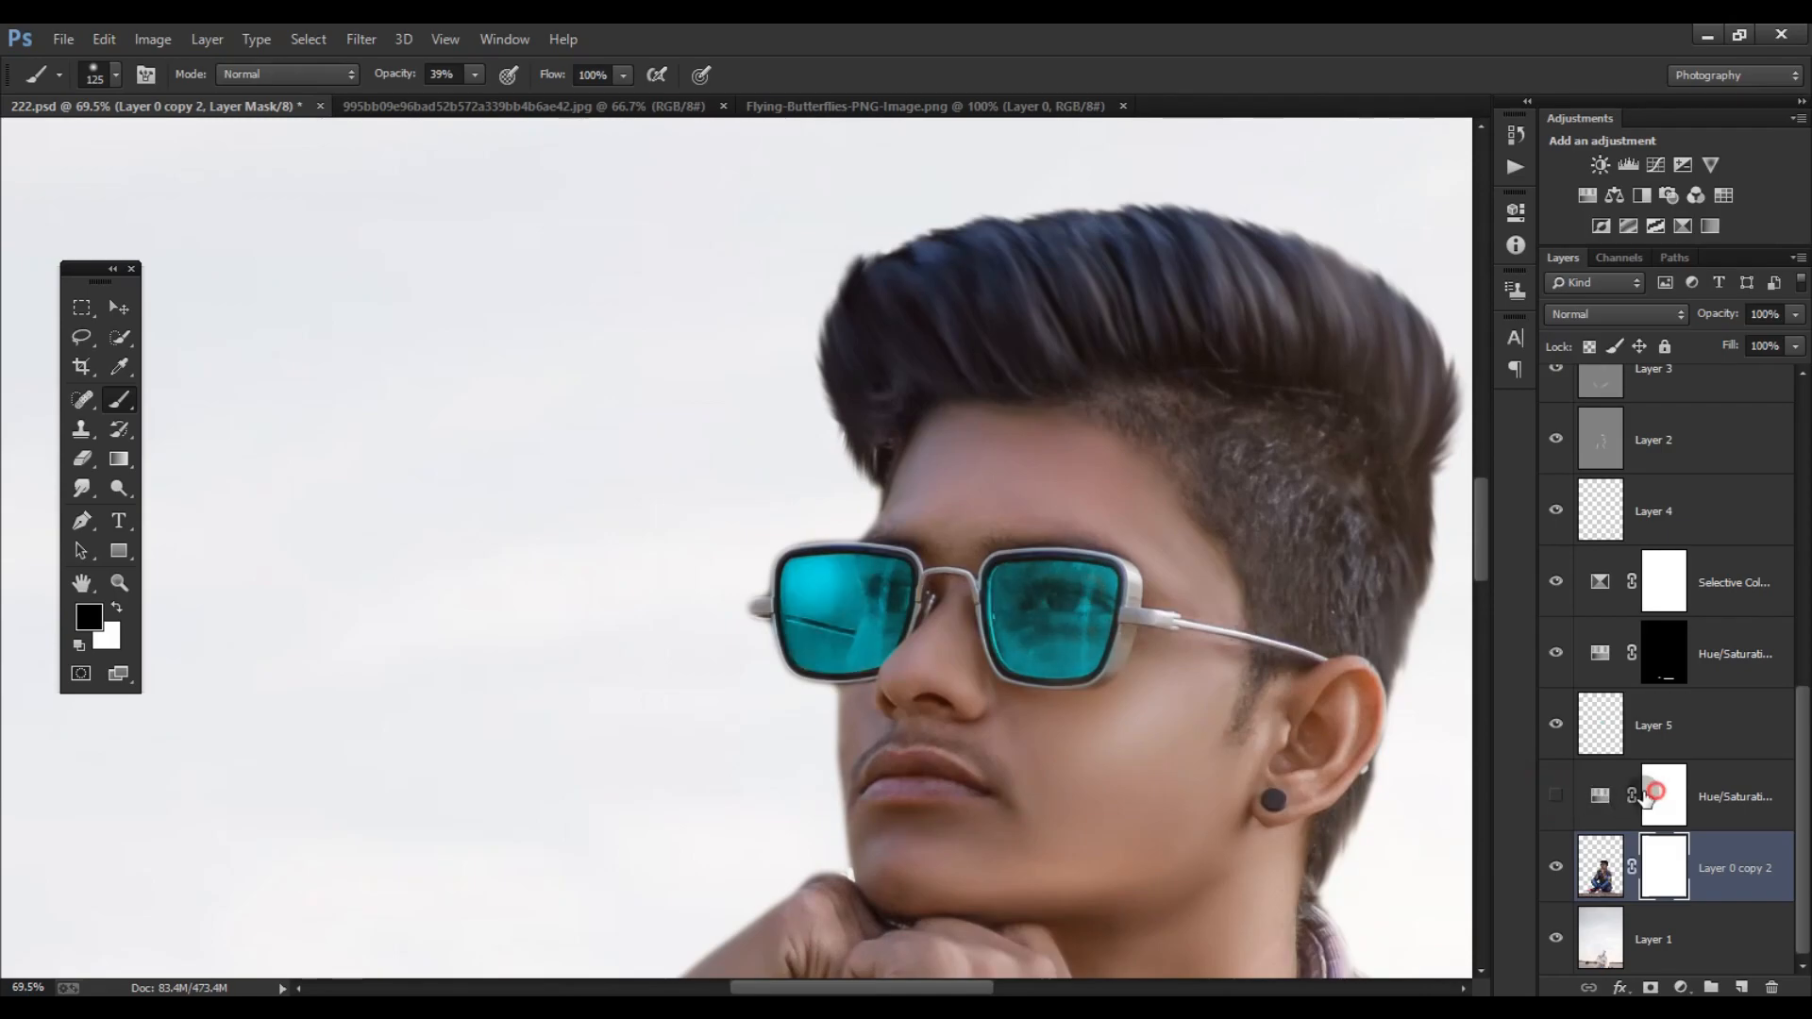
- Paint black across the sunglasses and surrounding face on the Hue/Saturation 2 layer mask with an enlarged soft brush
left_click(1664, 795)
key("bracketright")
key("bracketright")
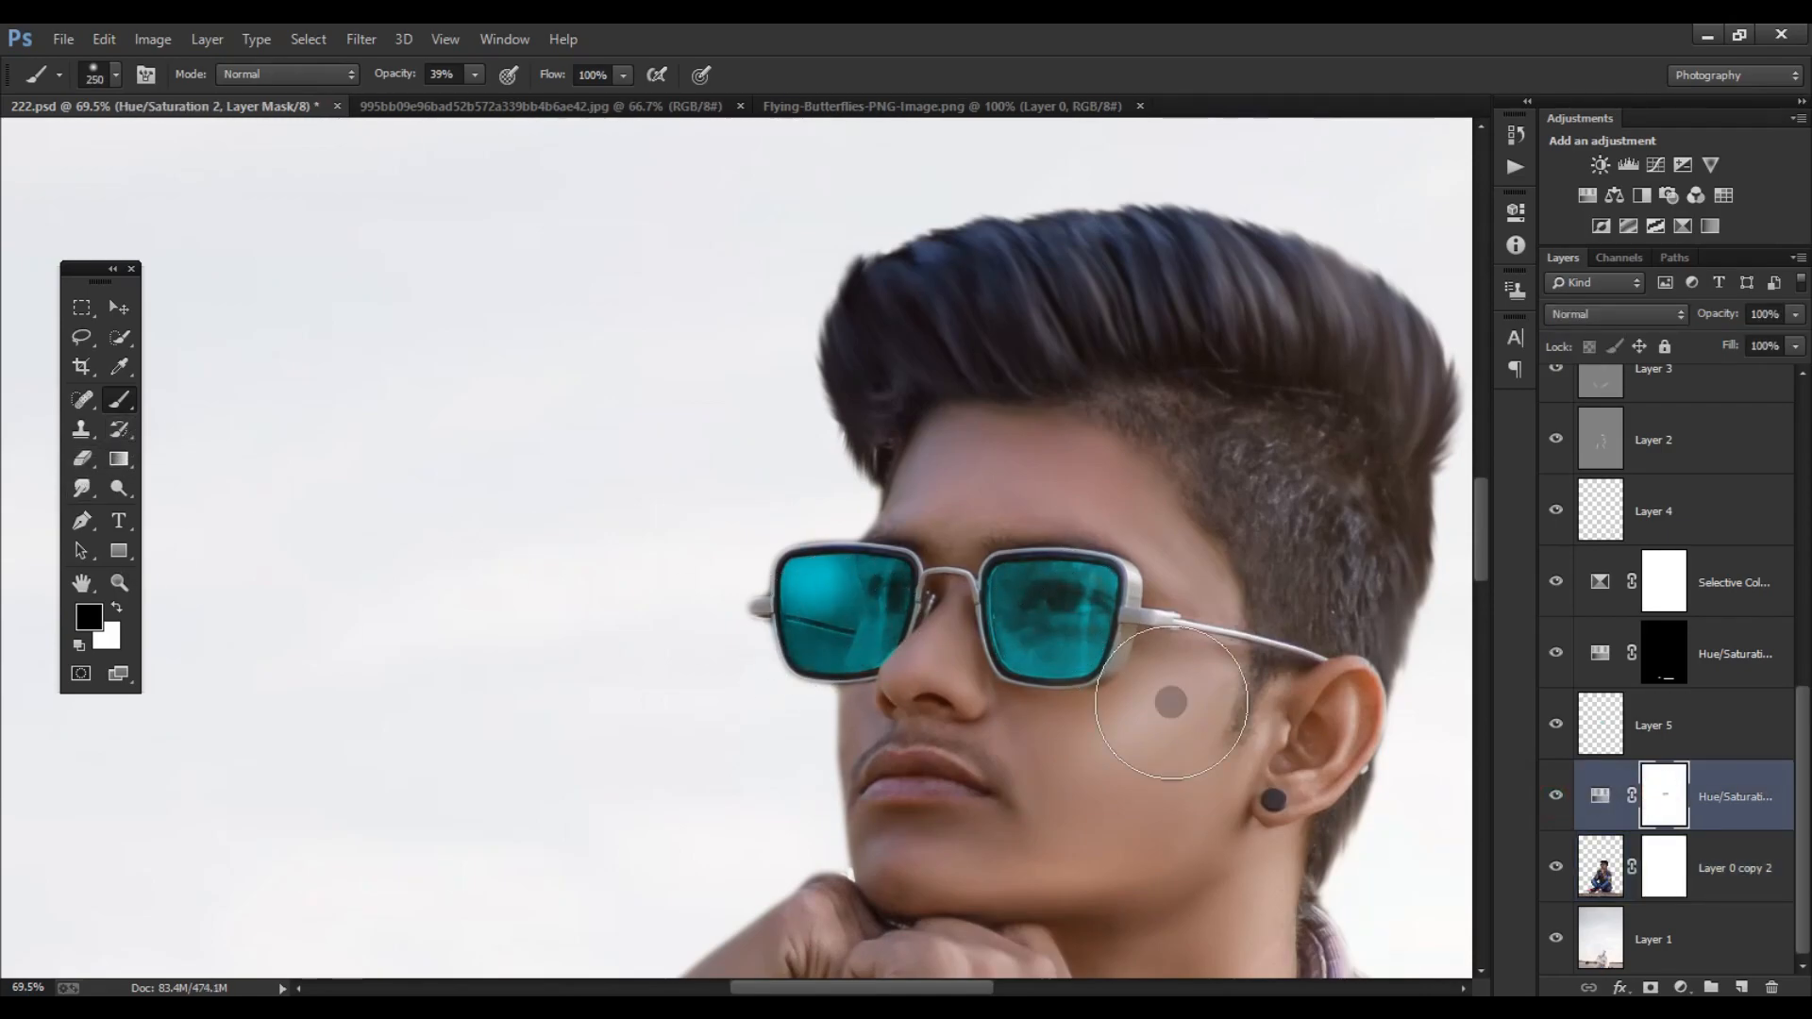
key("bracketright")
key("bracketright")
mouse_move(840, 594)
left_mouse_down()
mouse_move(782, 600)
mouse_move(1047, 623)
left_mouse_up()
- Remove the layer mask from Layer 0 copy 2
left_click_drag(1662, 877, 1771, 987)
left_click(915, 444)
scroll(740, 513, "down", 10)
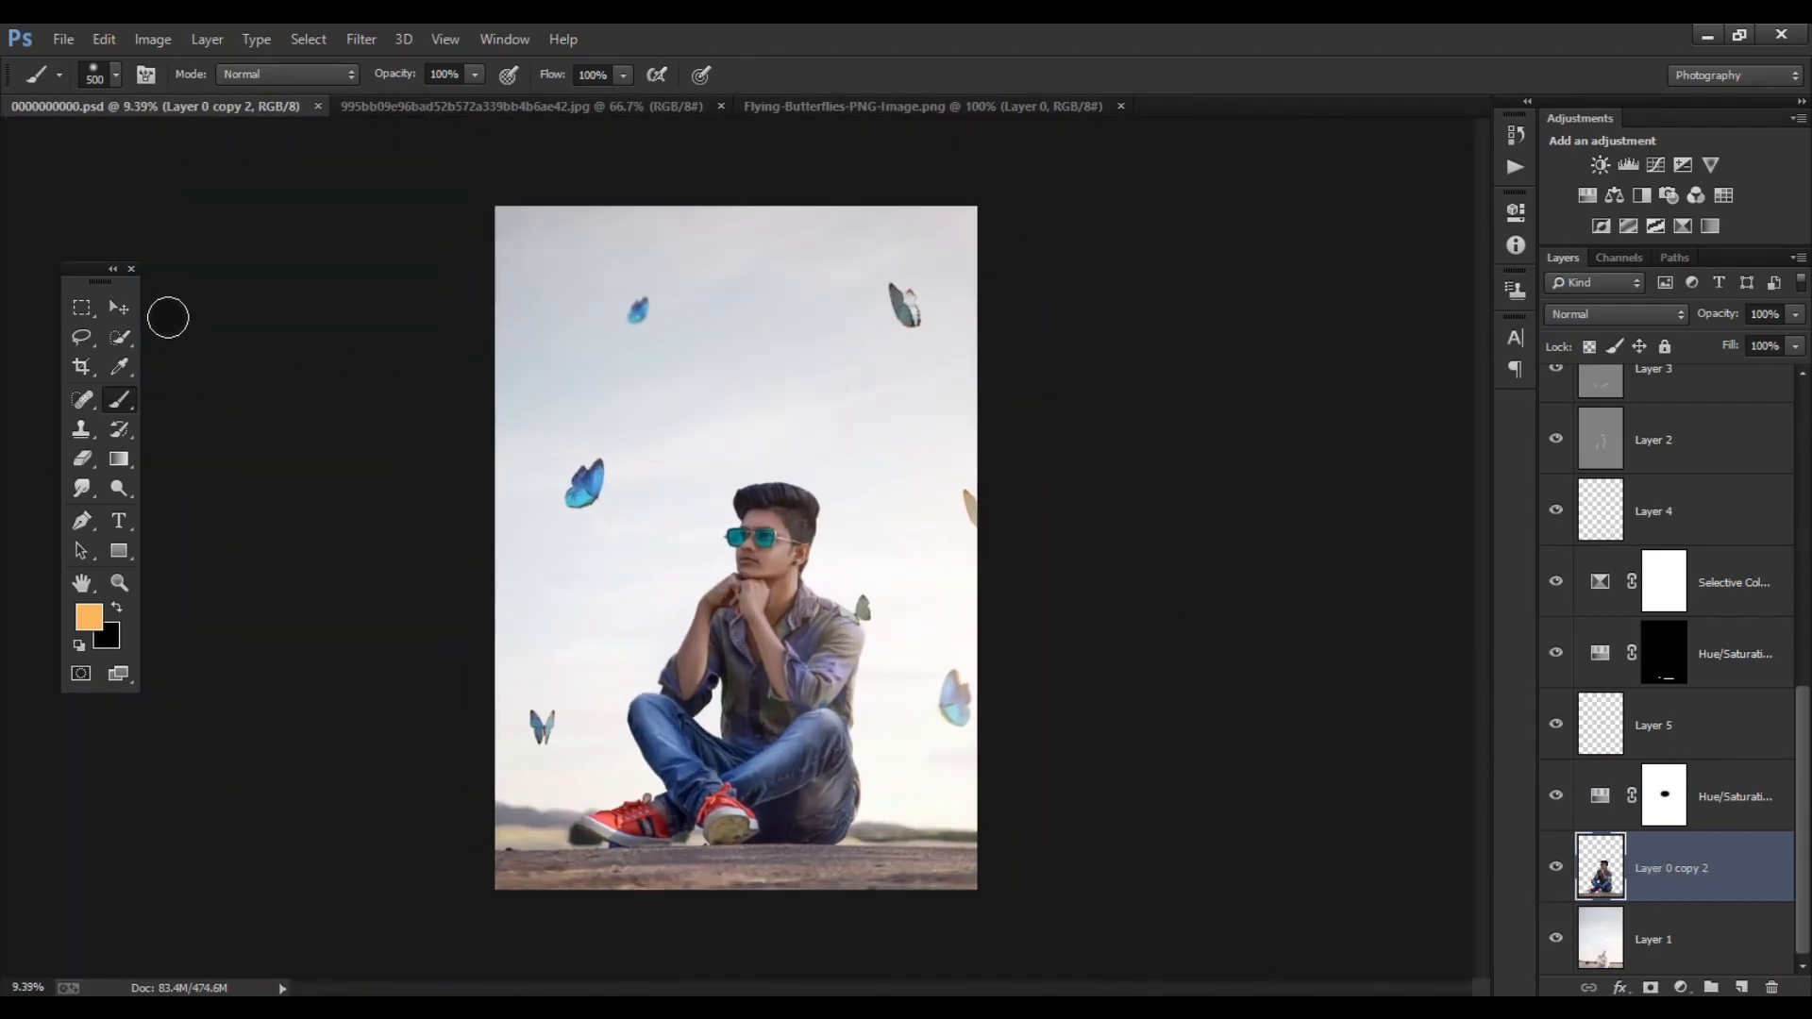
key("v")
scroll(667, 478, "up", 3)
scroll(788, 489, "up", 1)
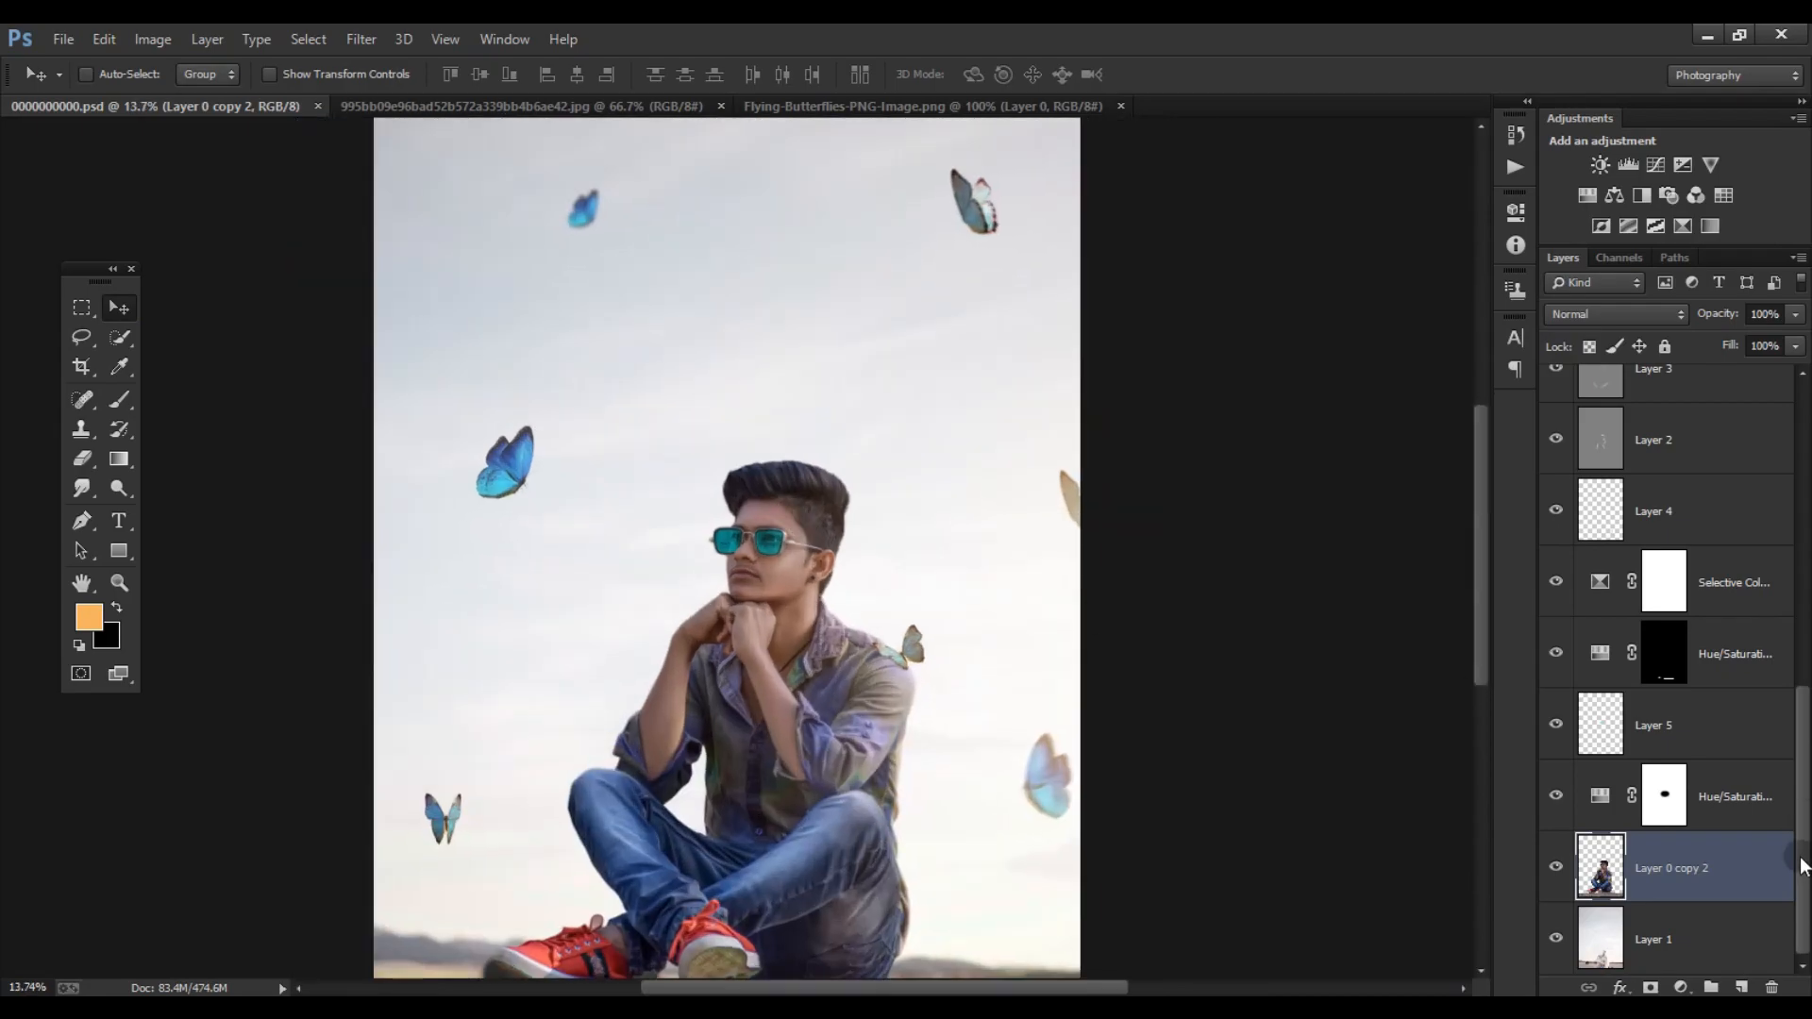
- Add a new empty layer directly below Layer 5 and load the Layer 0 copy 2 outline as a selection for the Brush
scroll(1722, 634, "up", 1)
left_click(1716, 879)
left_click(1741, 987)
key("b")
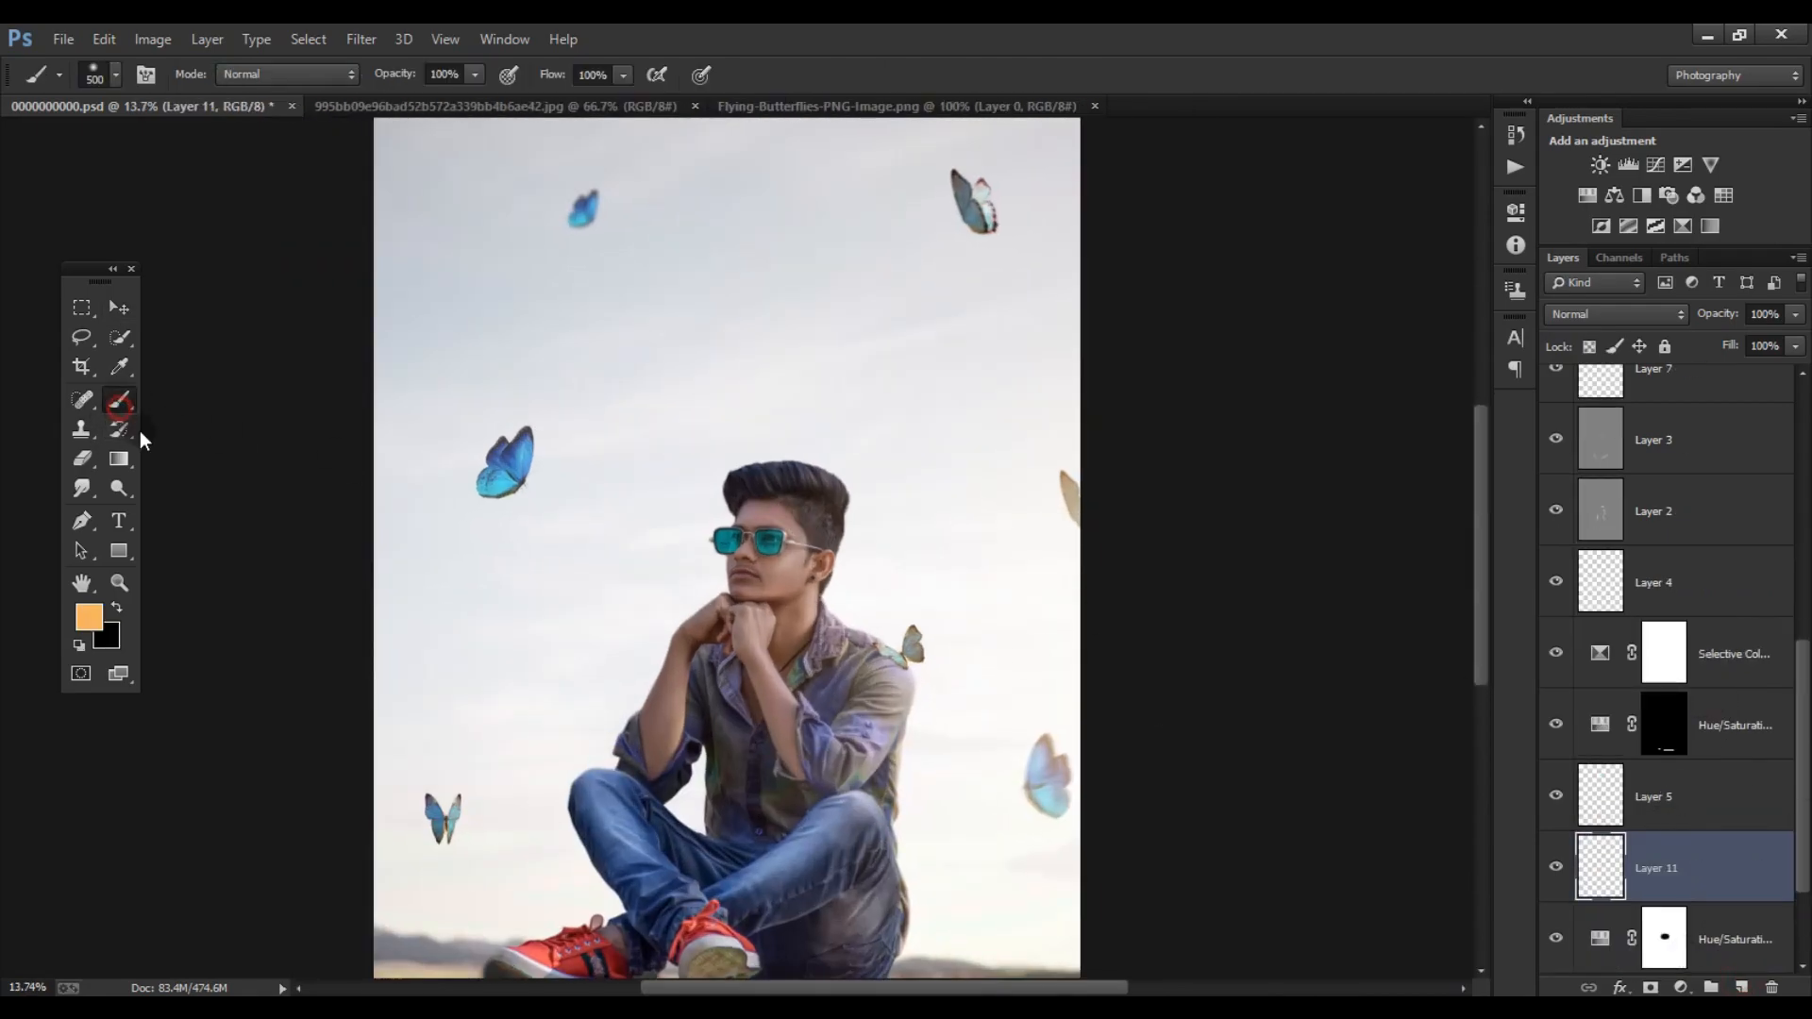
scroll(1028, 576, "up", 6)
scroll(1010, 563, "down", 3)
- Paint an orange rim light along the shirt's back edge on Layer 11 with a size 200 brush
scroll(1605, 859, "down", 2)
left_click(1600, 866, "ctrl")
scroll(741, 410, "up", 7)
key("bracketleft")
key("bracketleft")
key("bracketleft")
key("bracketleft")
left_click_drag(1080, 384, 1003, 709)
- Extend the orange rim light down the lower back and jeans, reducing the brush to size 150 for the lower edges
scroll(944, 591, "down", 10)
scroll(862, 554, "right", 5)
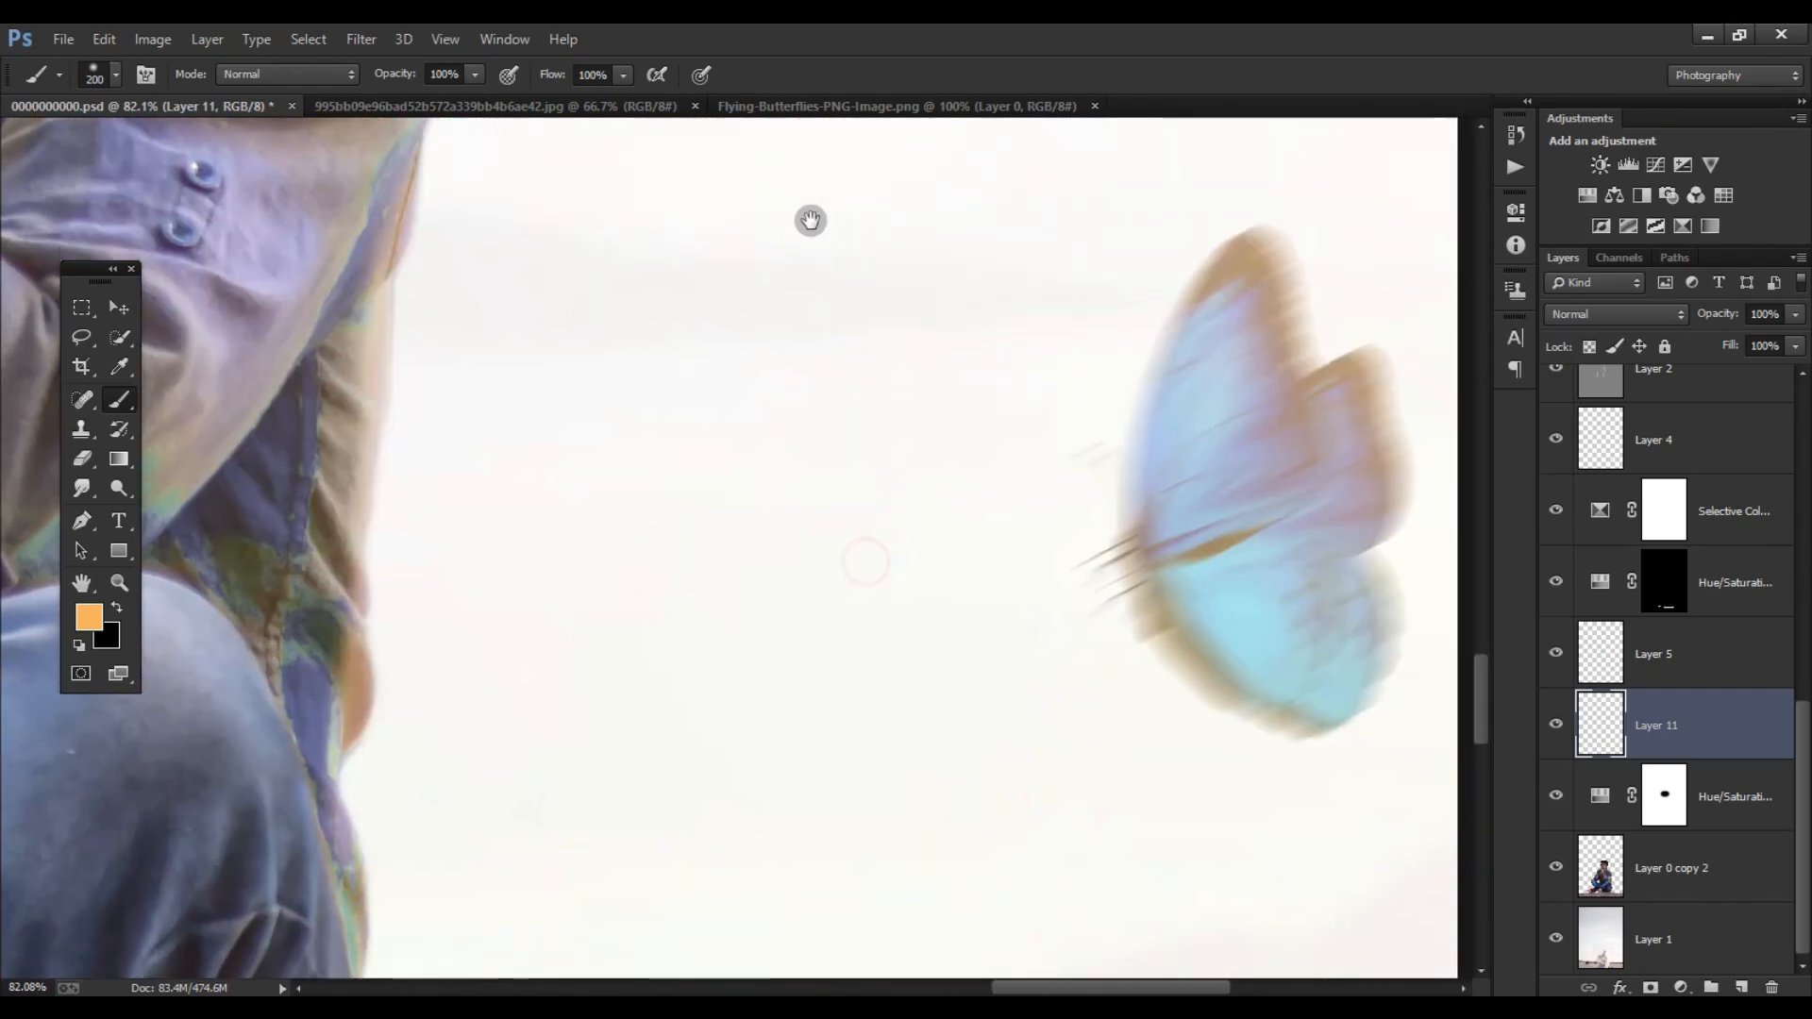
scroll(566, 546, "down", 5)
key("bracketright")
key("bracketright")
key("bracketright")
key("bracketright")
scroll(1060, 423, "down", 6)
mouse_move(1015, 478)
left_mouse_down()
mouse_move(1333, 468)
mouse_move(747, 501)
left_mouse_up()
scroll(849, 453, "left", 3)
scroll(874, 433, "up", 4)
scroll(874, 434, "up", 2)
key("bracketleft")
key("bracketleft")
key("bracketleft")
key("bracketleft")
key("bracketleft")
key("bracketleft")
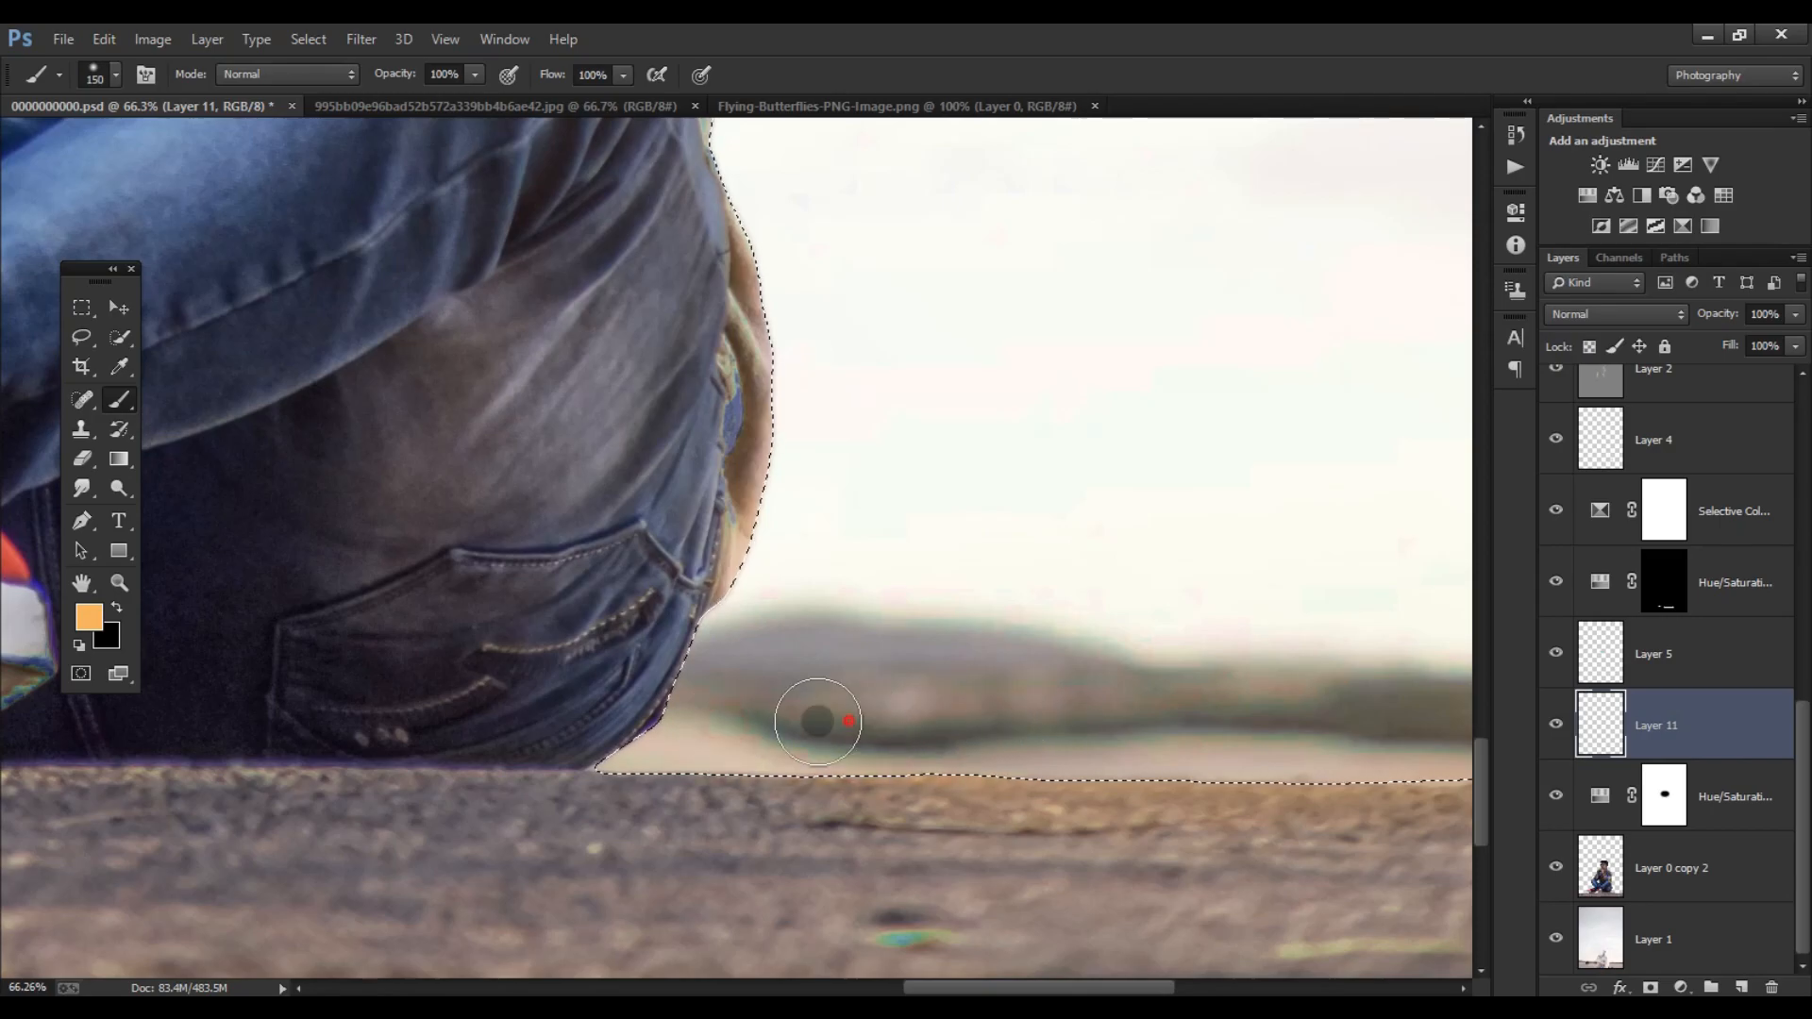
left_click_drag(830, 538, 364, 595)
left_click_drag(472, 378, 812, 491)
- Paint orange light around the gap between the sleeve and shirt with a size 100 brush at 50% opacity
key("bracketleft")
key("bracketleft")
key("5")
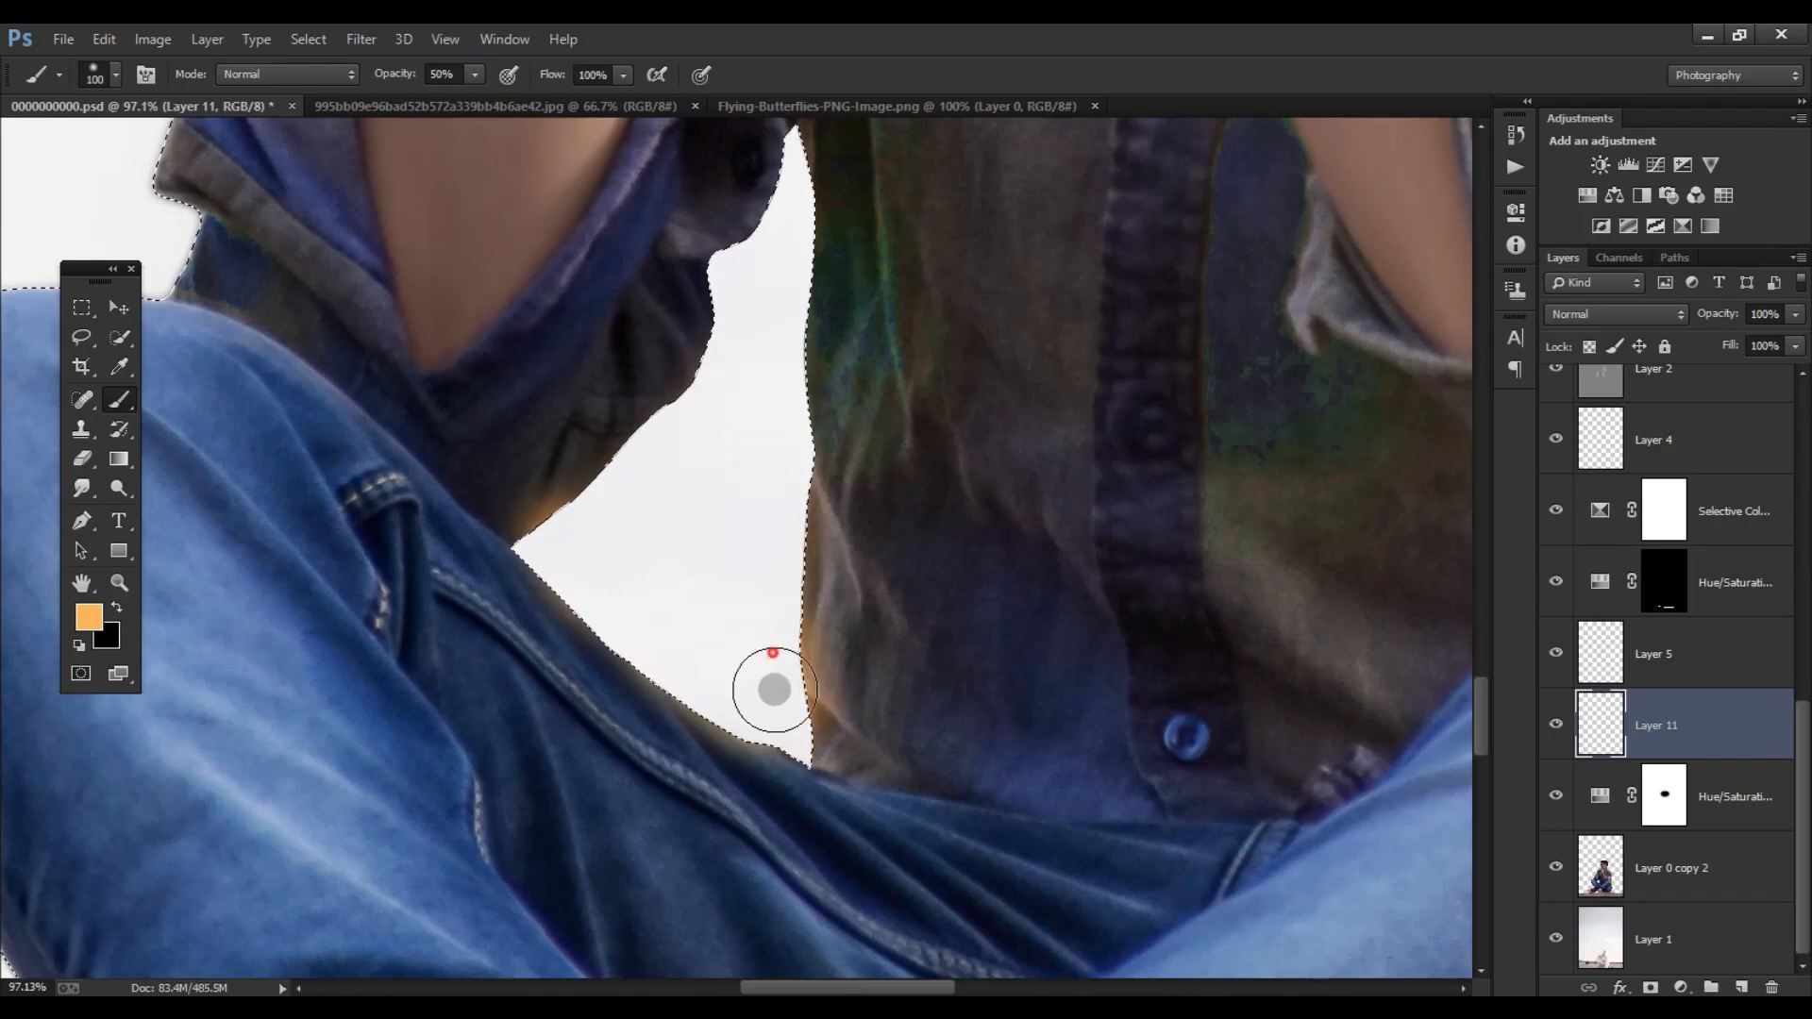
scroll(768, 648, "up", 2)
- Set Layer 11 to Screen blend mode, clear the selection and lower the layer's opacity to about 74%
key("e")
key("bracketright")
key("bracketright")
key("bracketright")
key("bracketright")
key("bracketright")
key("bracketright")
key("bracketright")
key("bracketright")
left_click(1615, 314)
left_click(1605, 519)
key("ctrl+d")
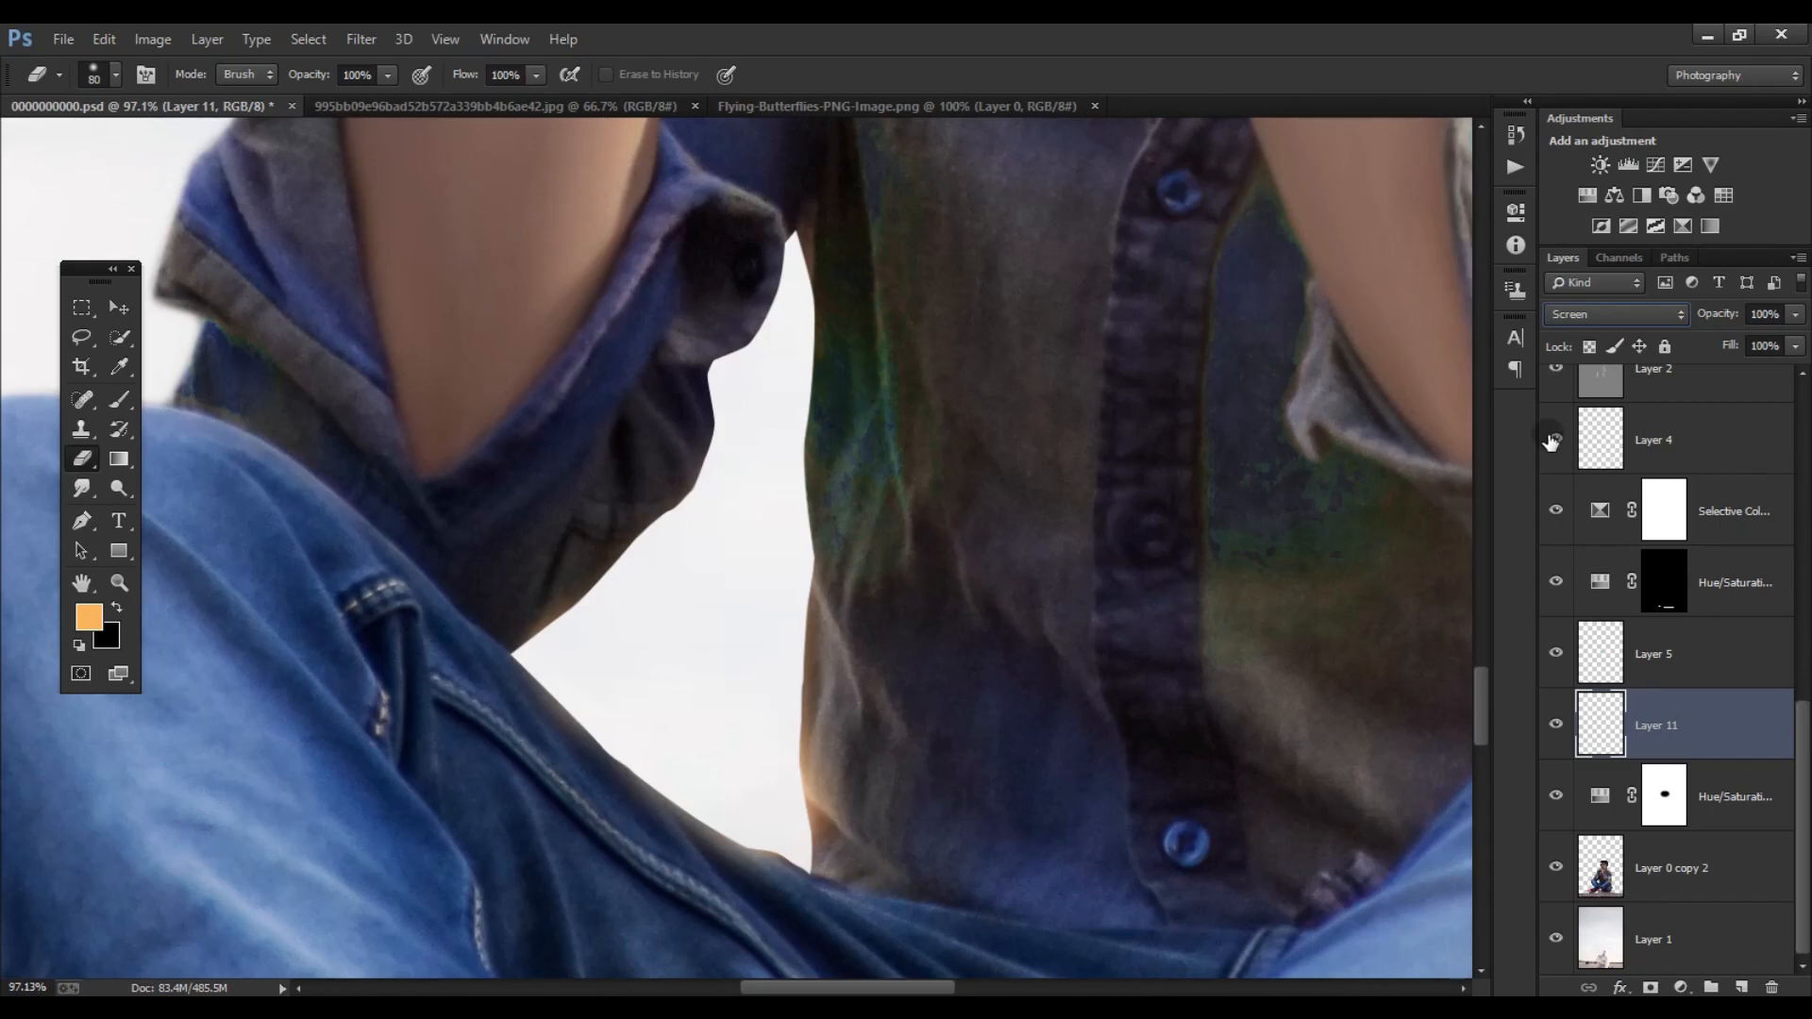
key("ctrl+minus")
key("ctrl+minus")
key("ctrl+minus")
key("ctrl+minus")
key("ctrl+minus")
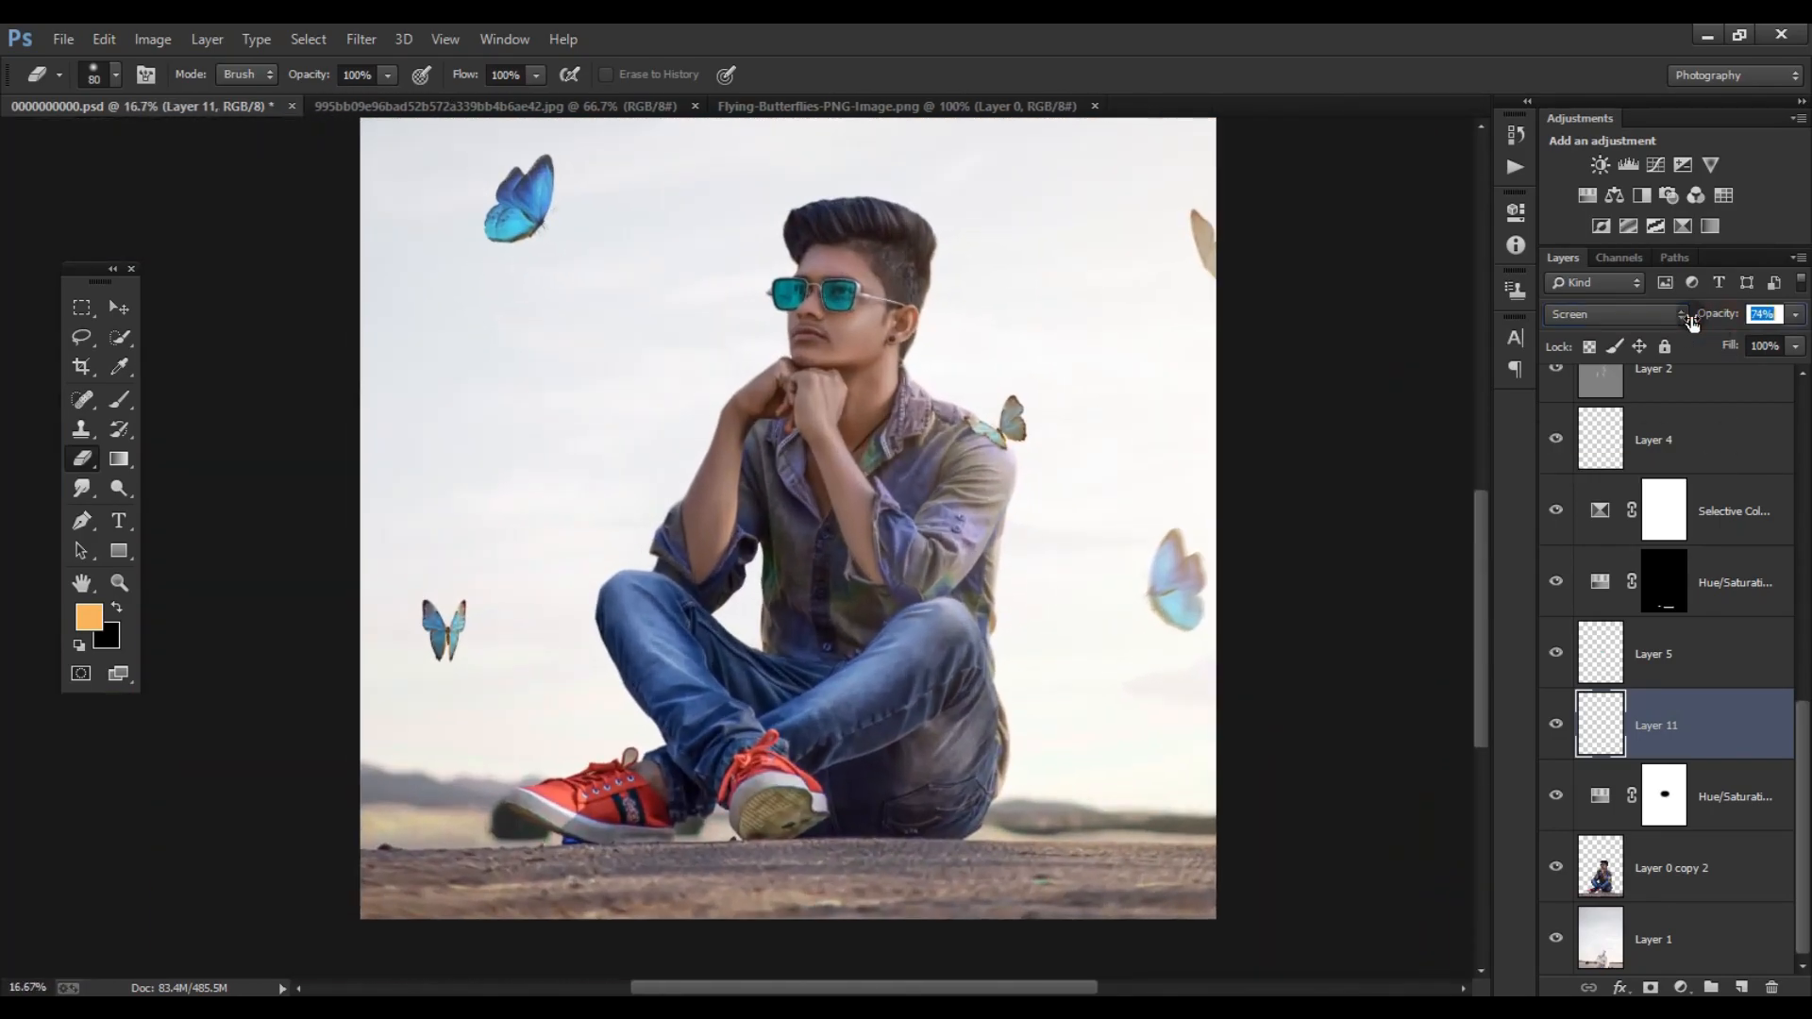
- Duplicate the Layer 0 copy 2 subject layer
left_click(122, 309)
scroll(652, 447, "down", 6)
scroll(676, 464, "up", 2)
scroll(707, 481, "down", 3)
scroll(759, 500, "up", 10)
left_click(1656, 869)
key("ctrl+j")
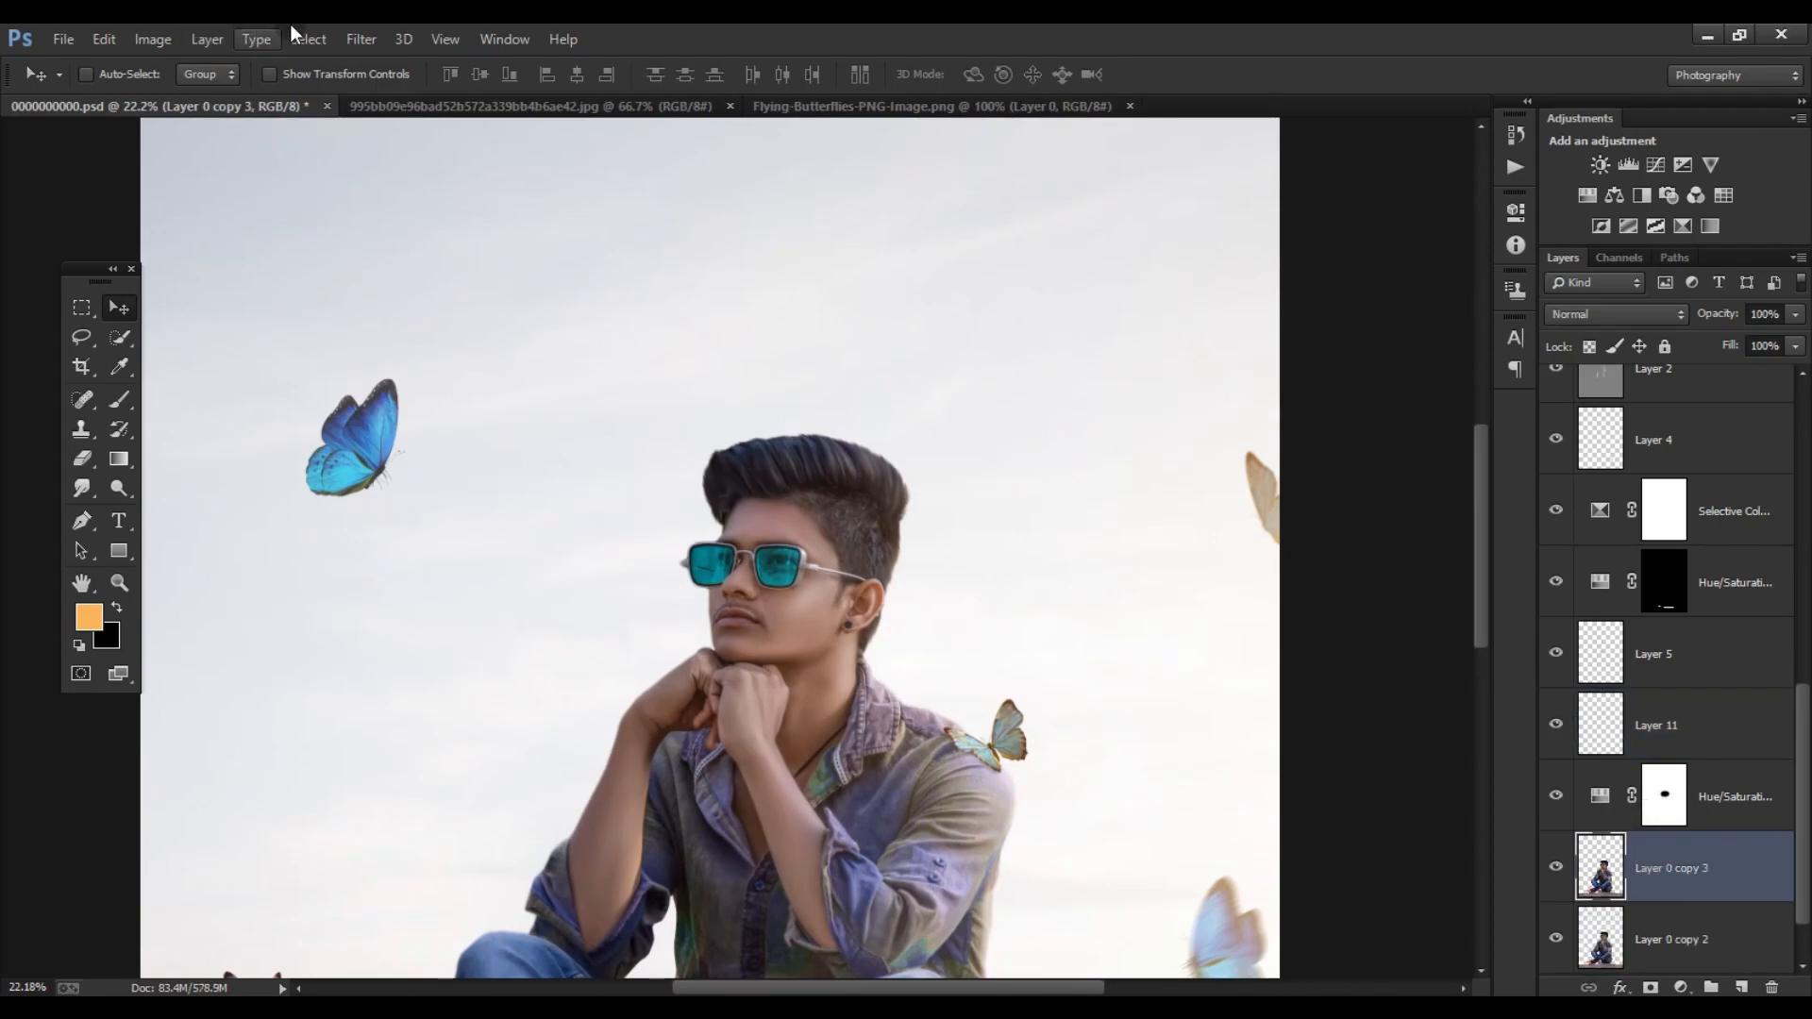
- Apply the Oil Paint filter to the duplicate with Stylization 7.43, Cleanliness 5.45, Scale 0.1, Bristle Detail 10 and Shine 1.3
left_click(362, 39)
left_click(404, 234)
scroll(752, 428, "up", 5)
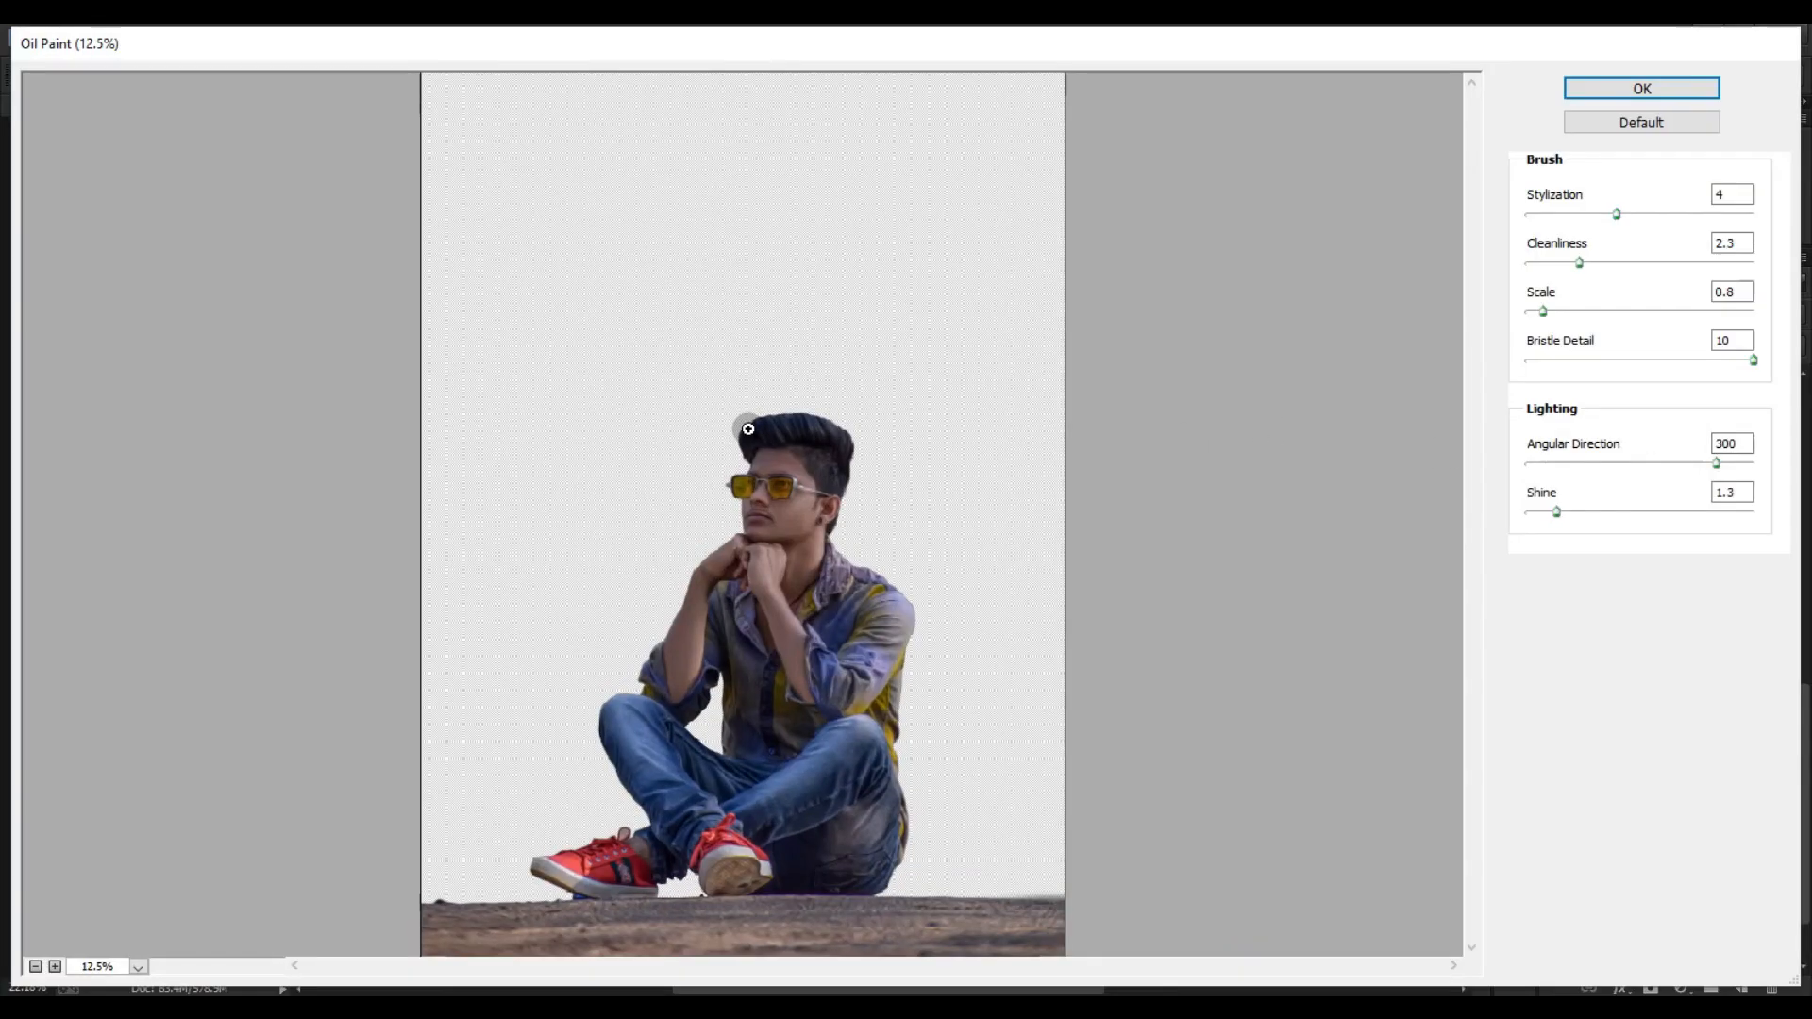
left_click_drag(1544, 309, 1470, 319)
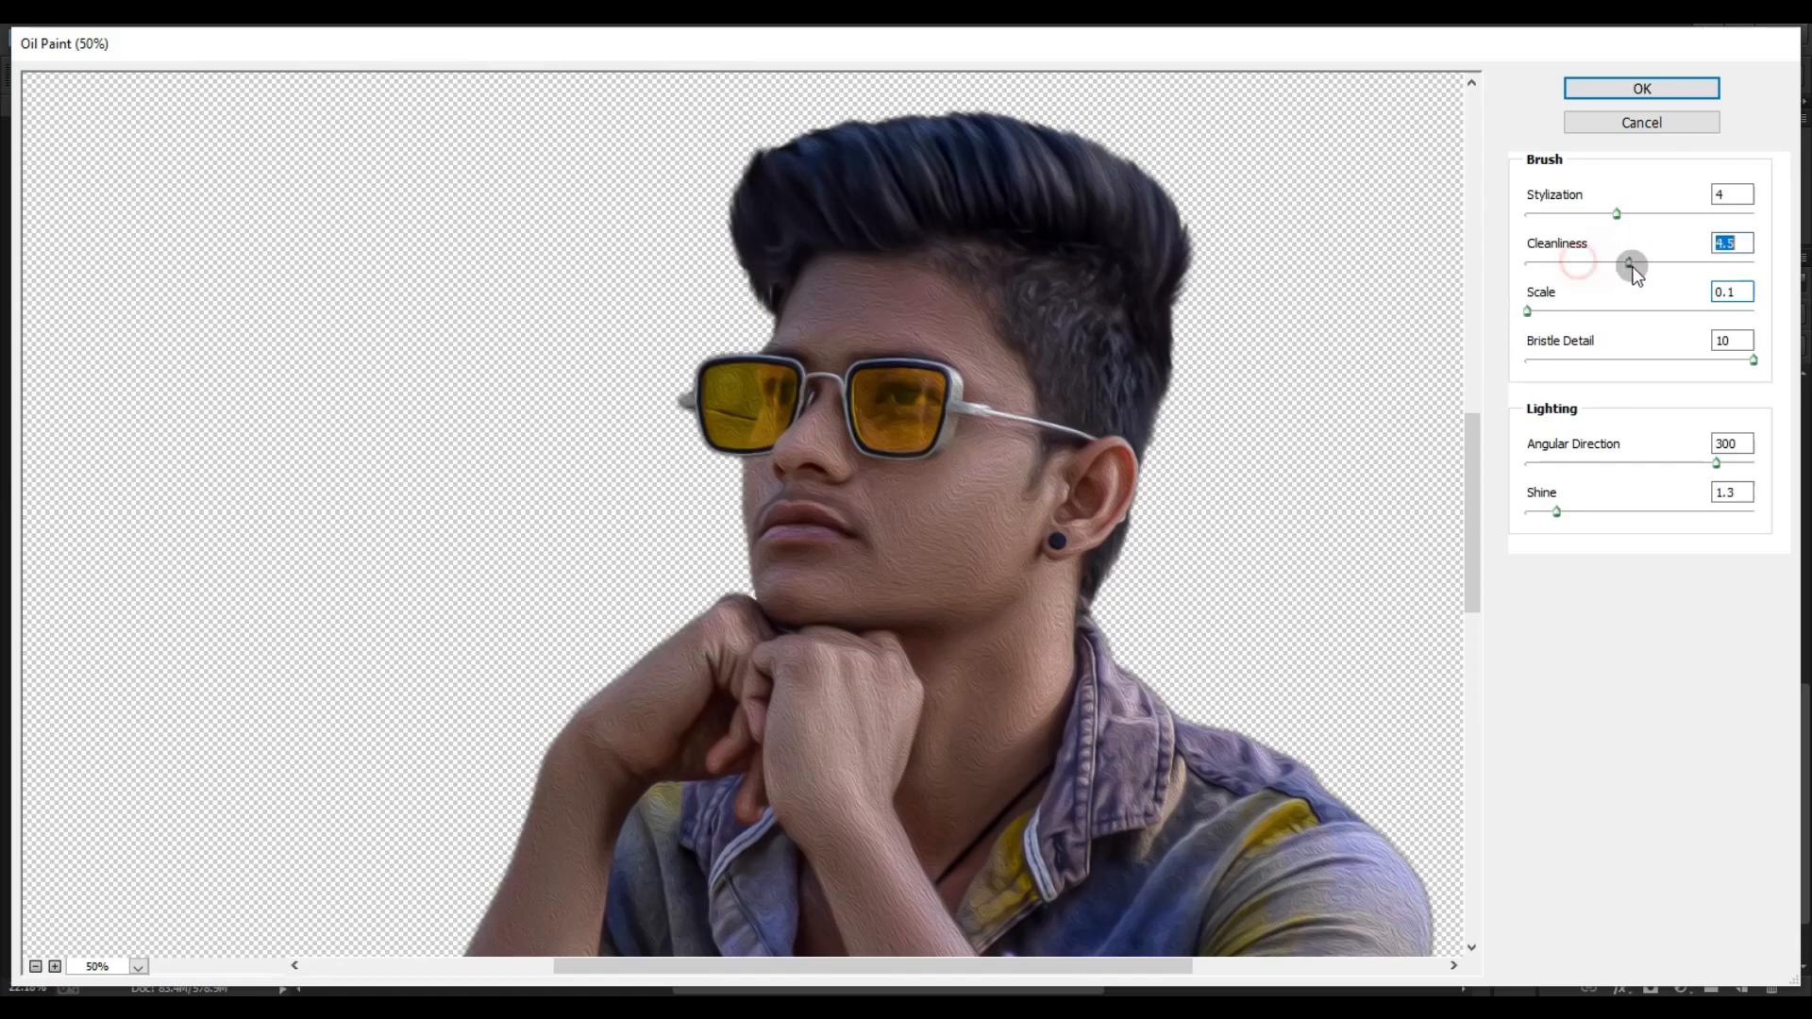
left_click_drag(1661, 220, 1693, 217)
left_click(1623, 91)
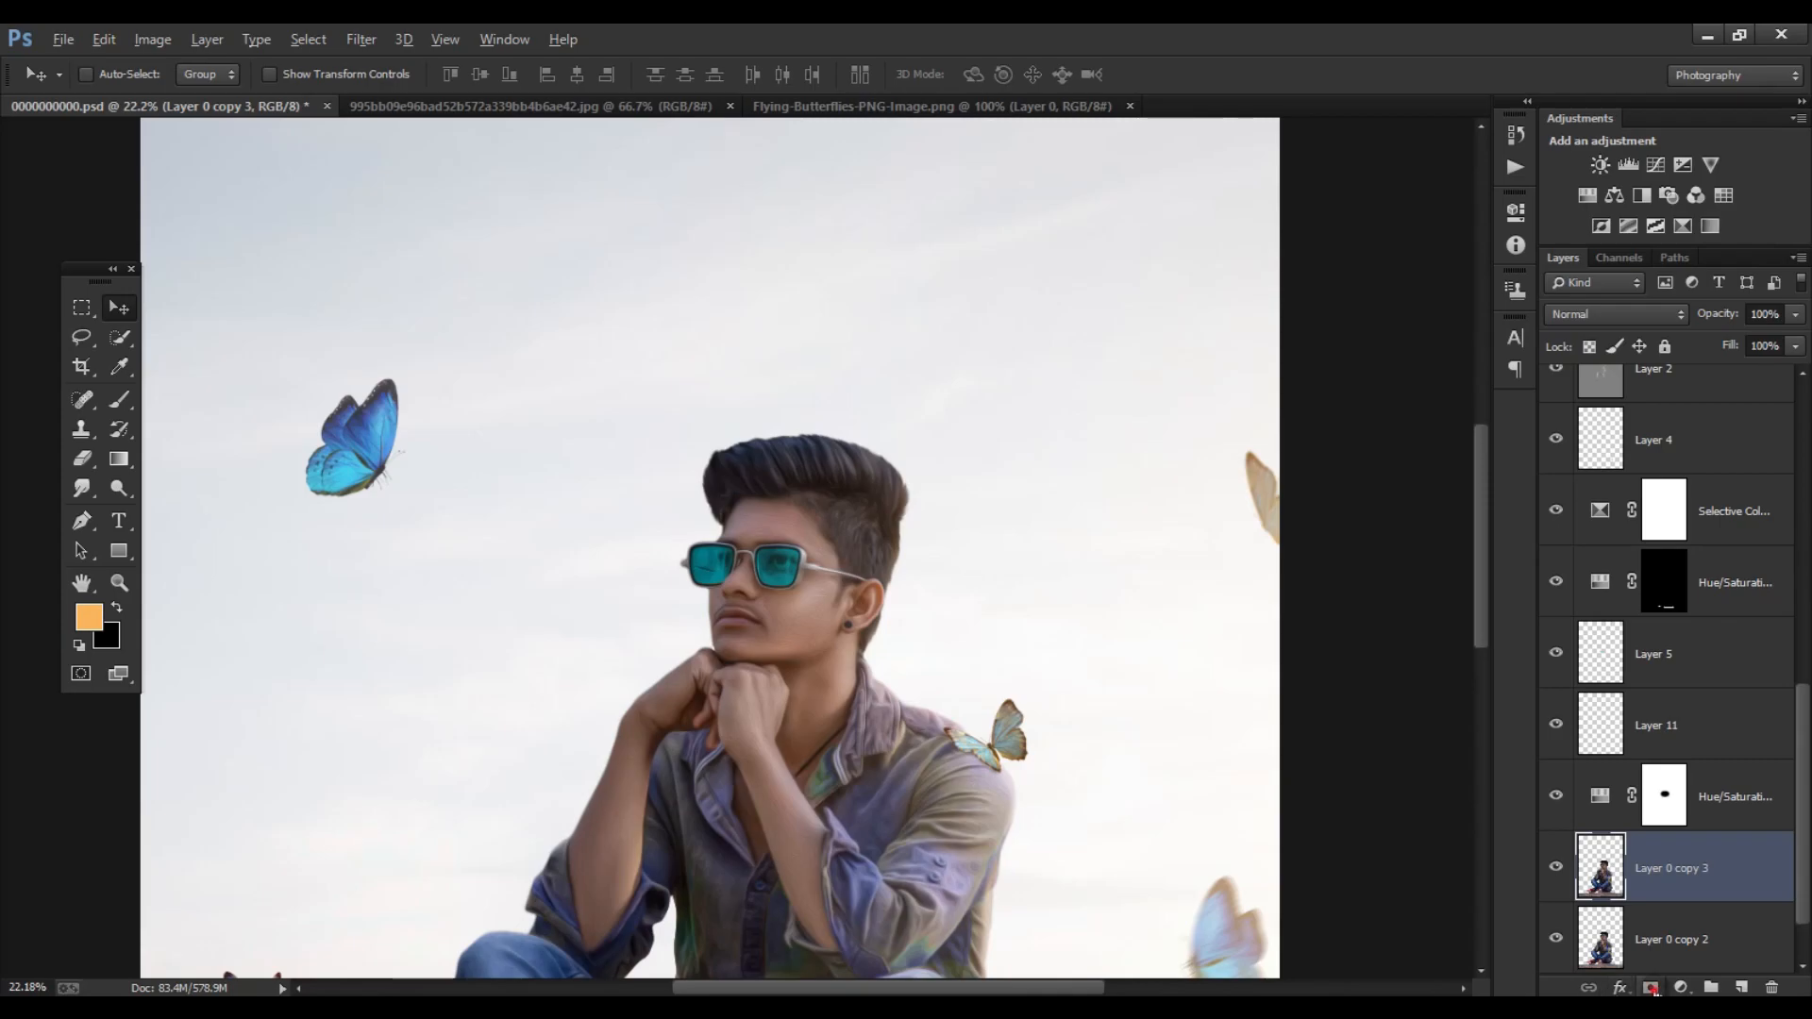
- Add a black layer mask to Layer 0 copy 3 and set up the Brush with white as the foreground colour
left_click(1651, 988, "alt")
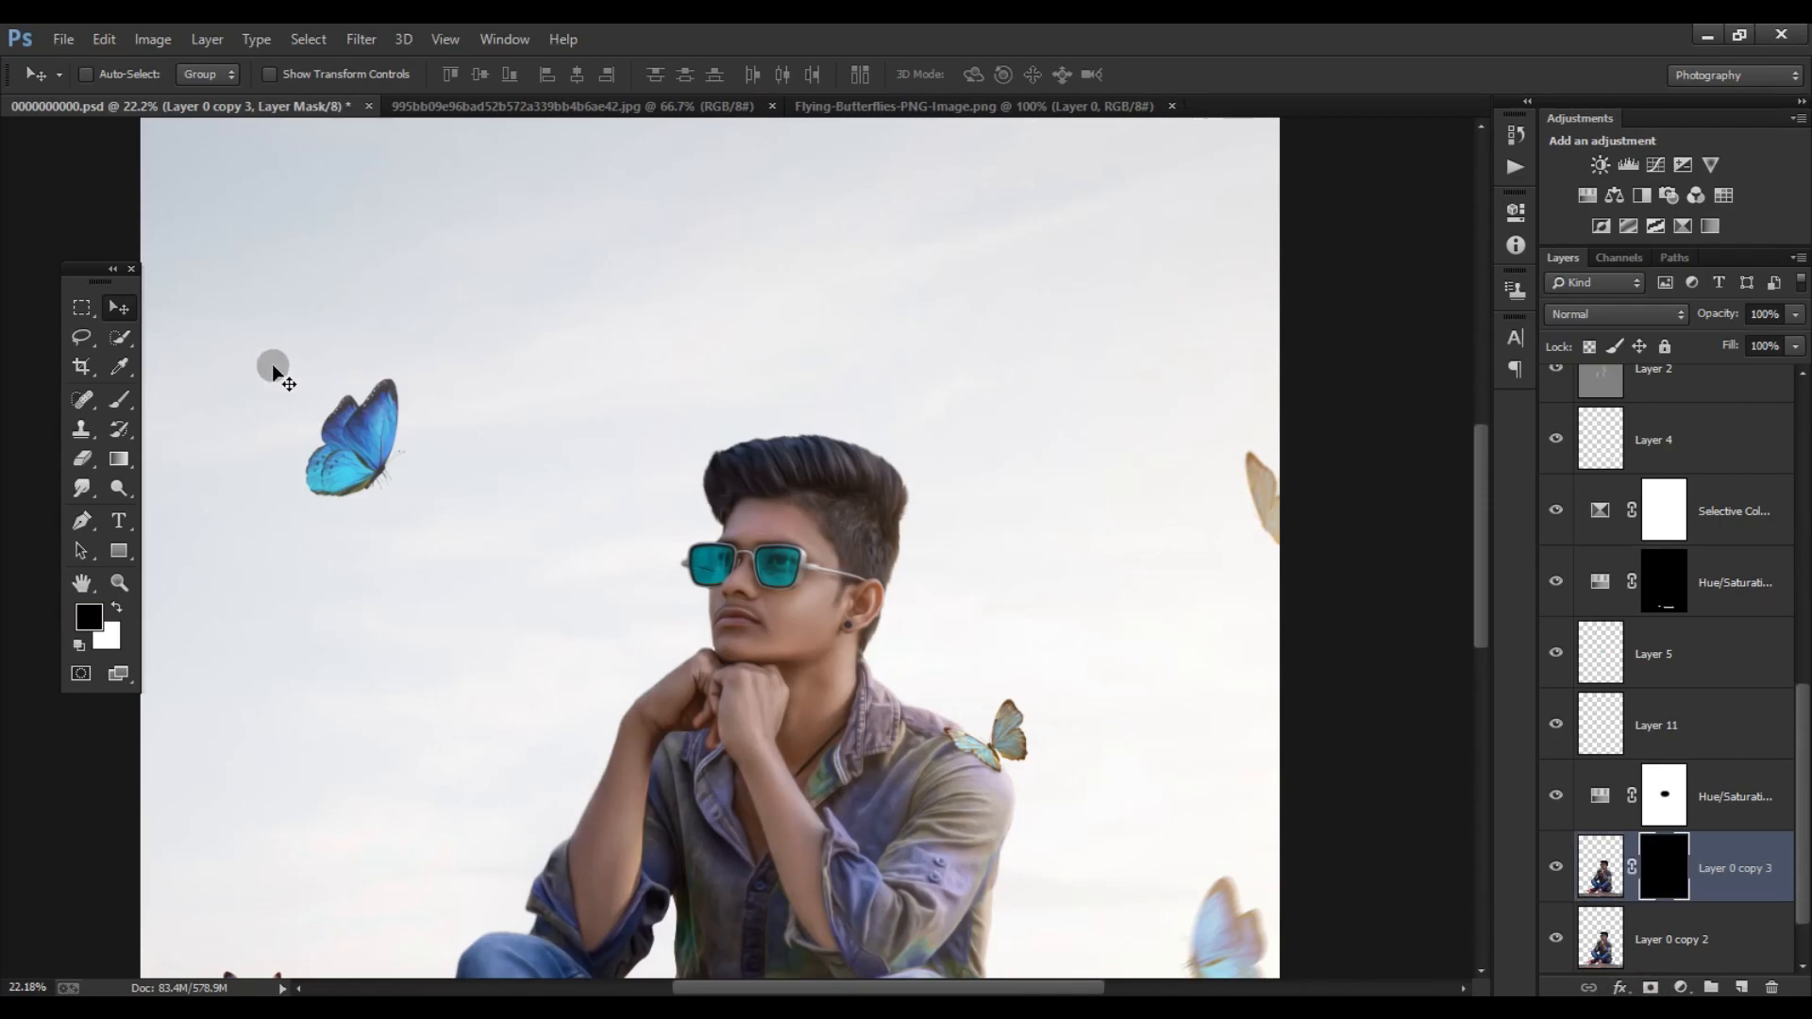
left_click(120, 400)
left_click(116, 608)
- Paint white over the hair on the Layer 0 copy 3 mask with a size 175 brush at 100% opacity
scroll(735, 472, "up", 8)
left_click_drag(695, 453, 858, 415)
key("bracketright")
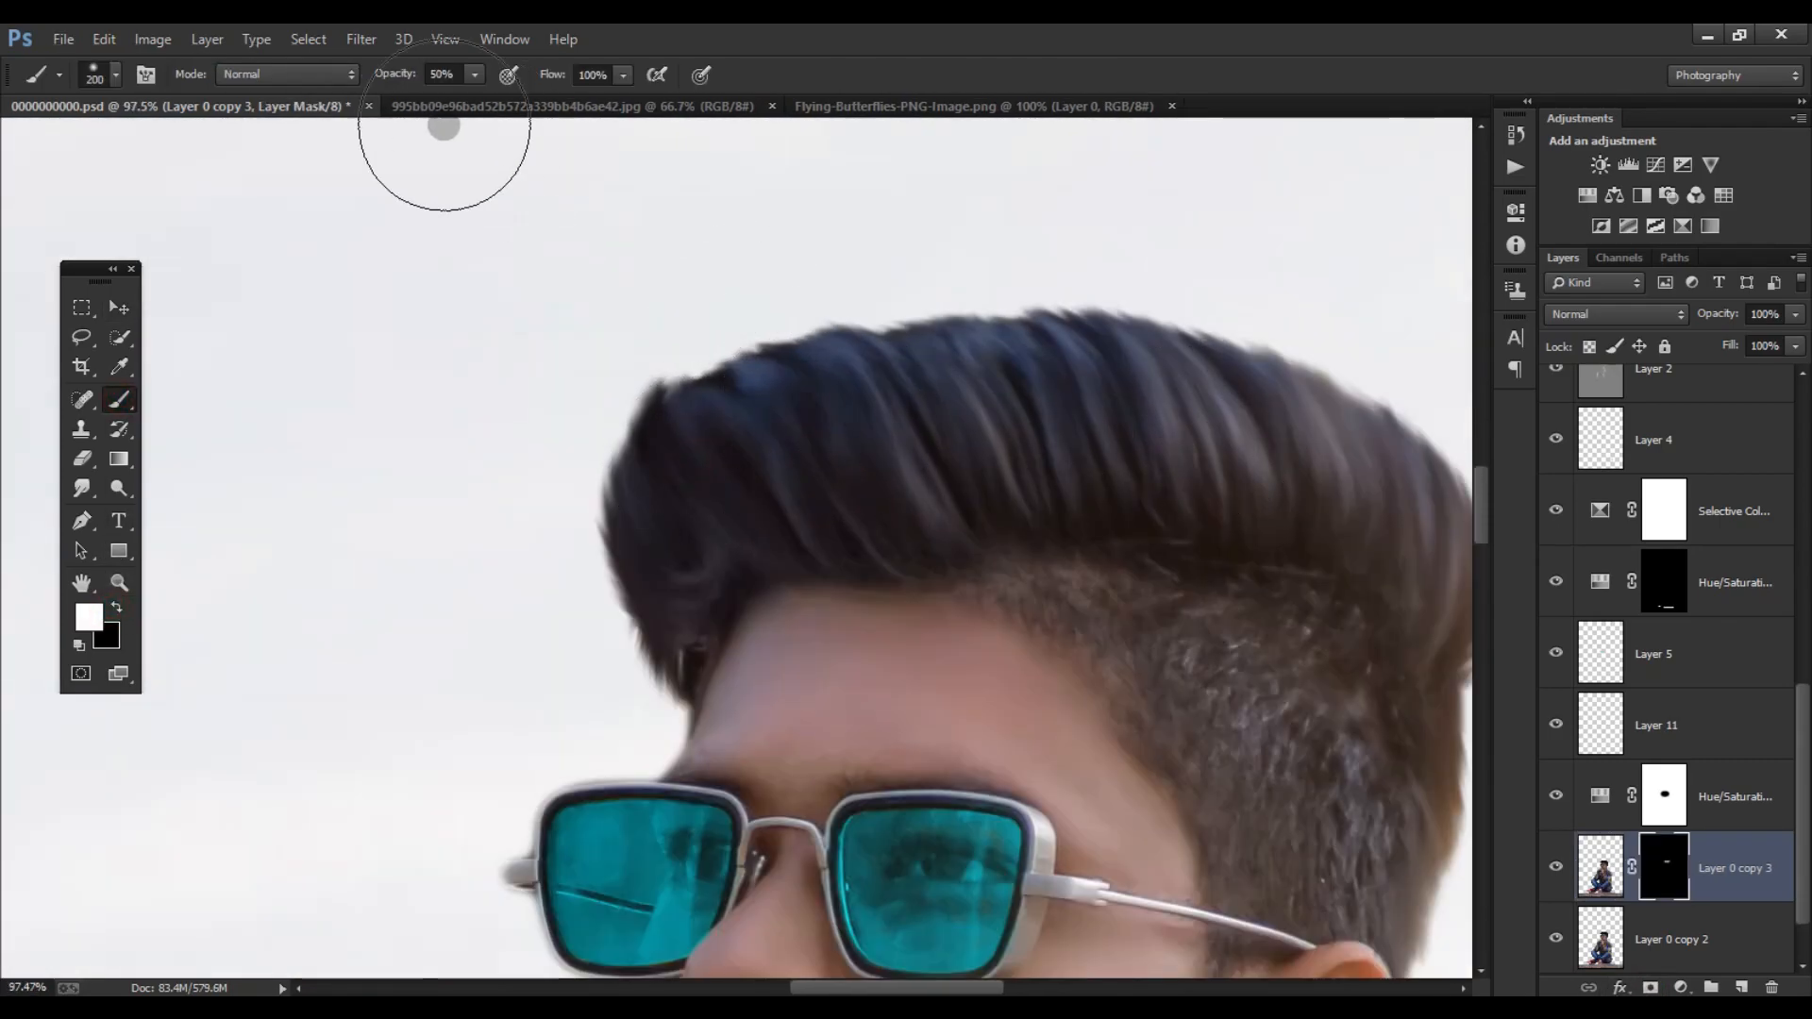
key("bracketright")
key("bracketright")
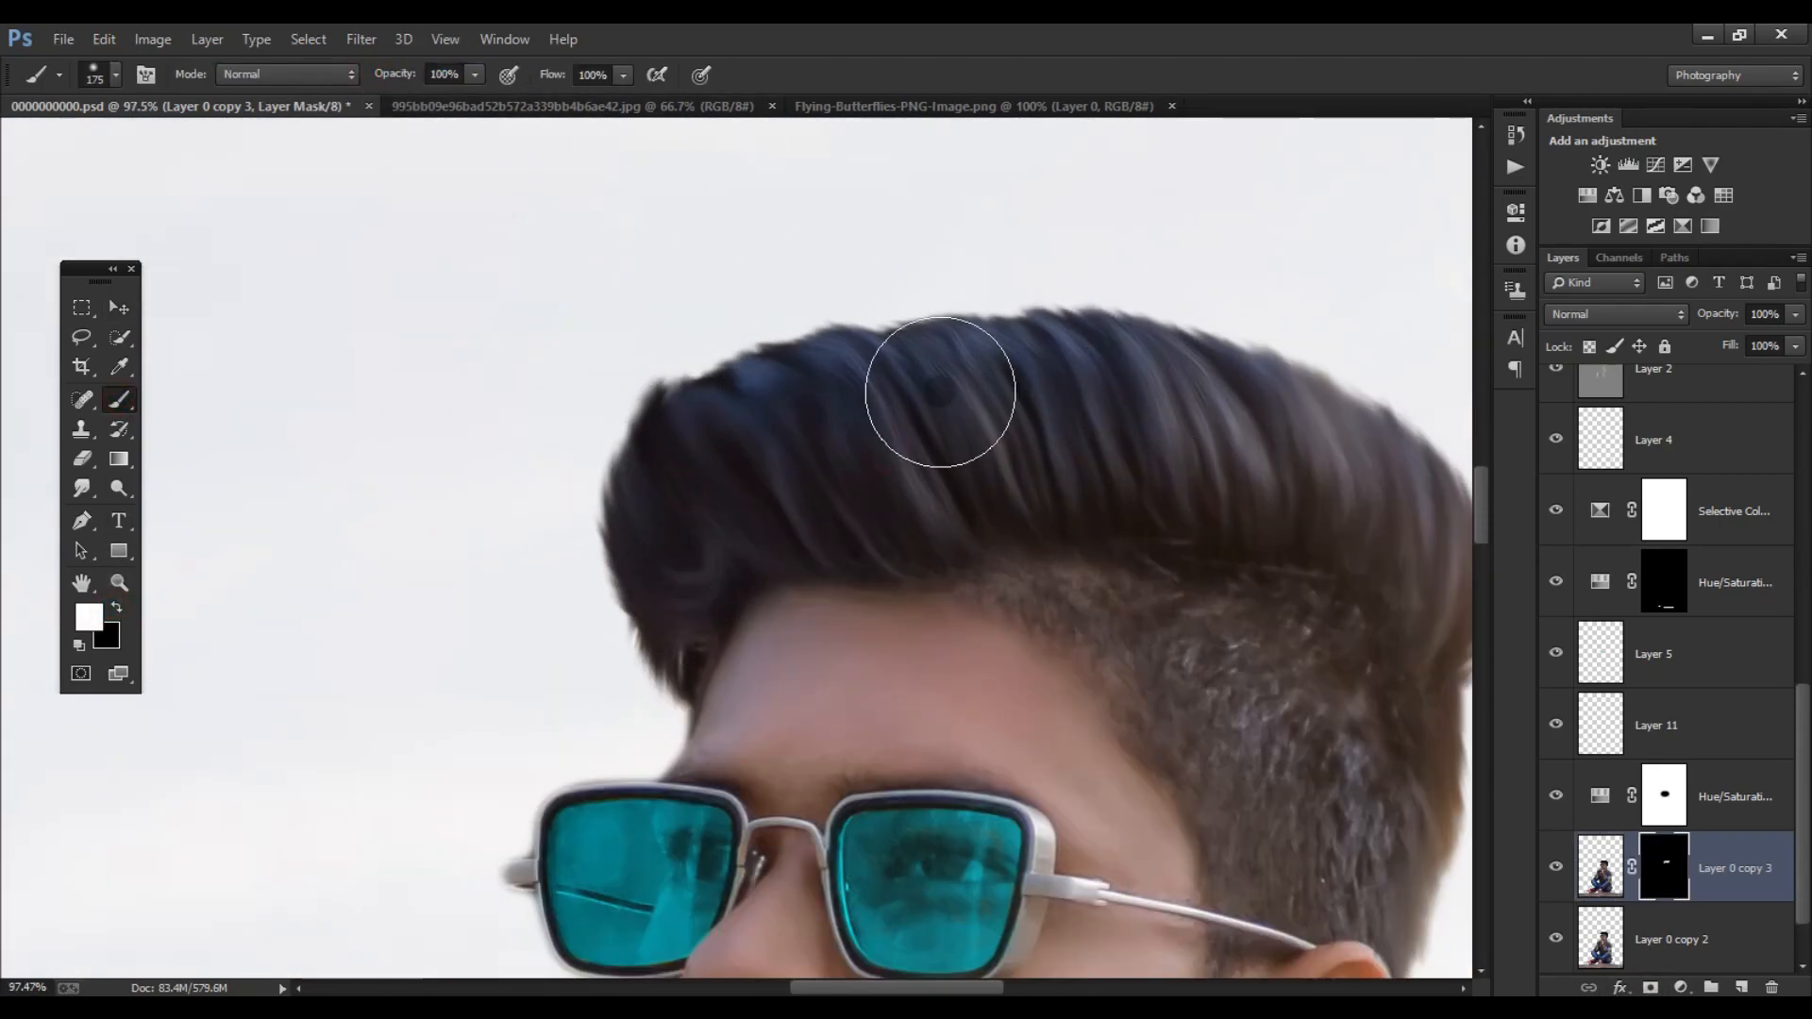
scroll(1038, 434, "right", 5)
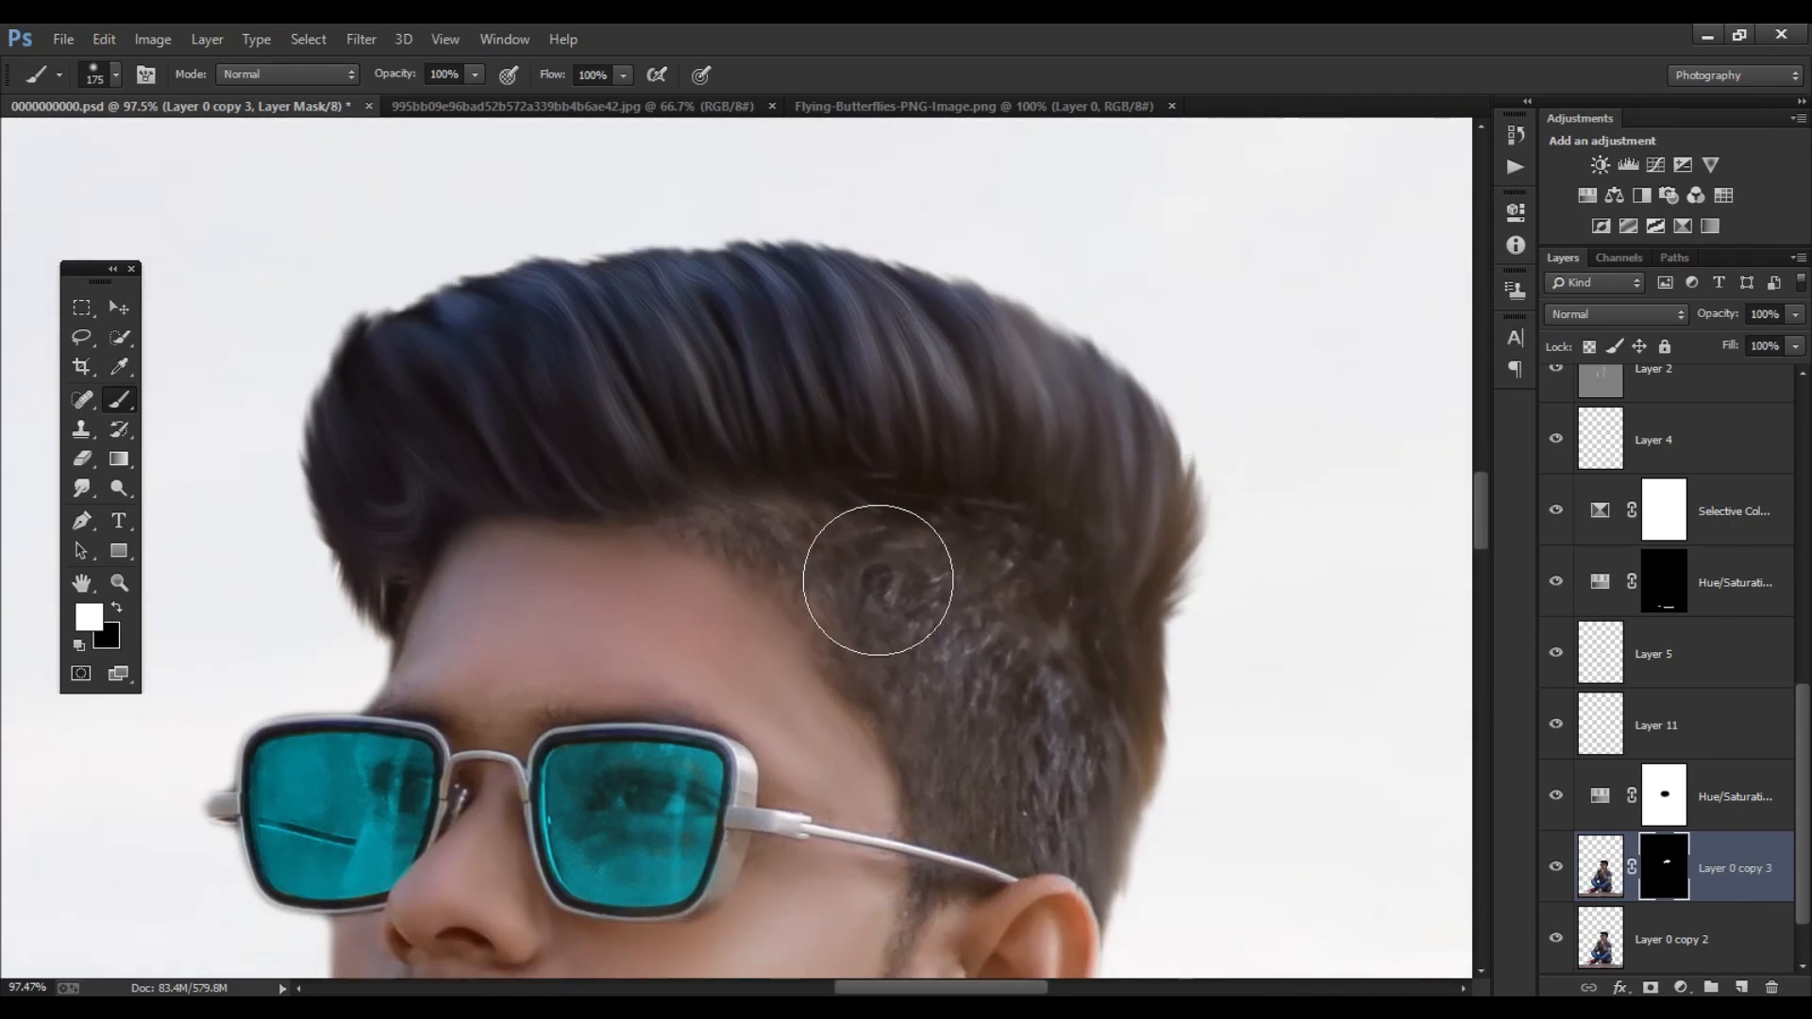
scroll(832, 521, "down", 4)
left_click_drag(653, 703, 665, 374)
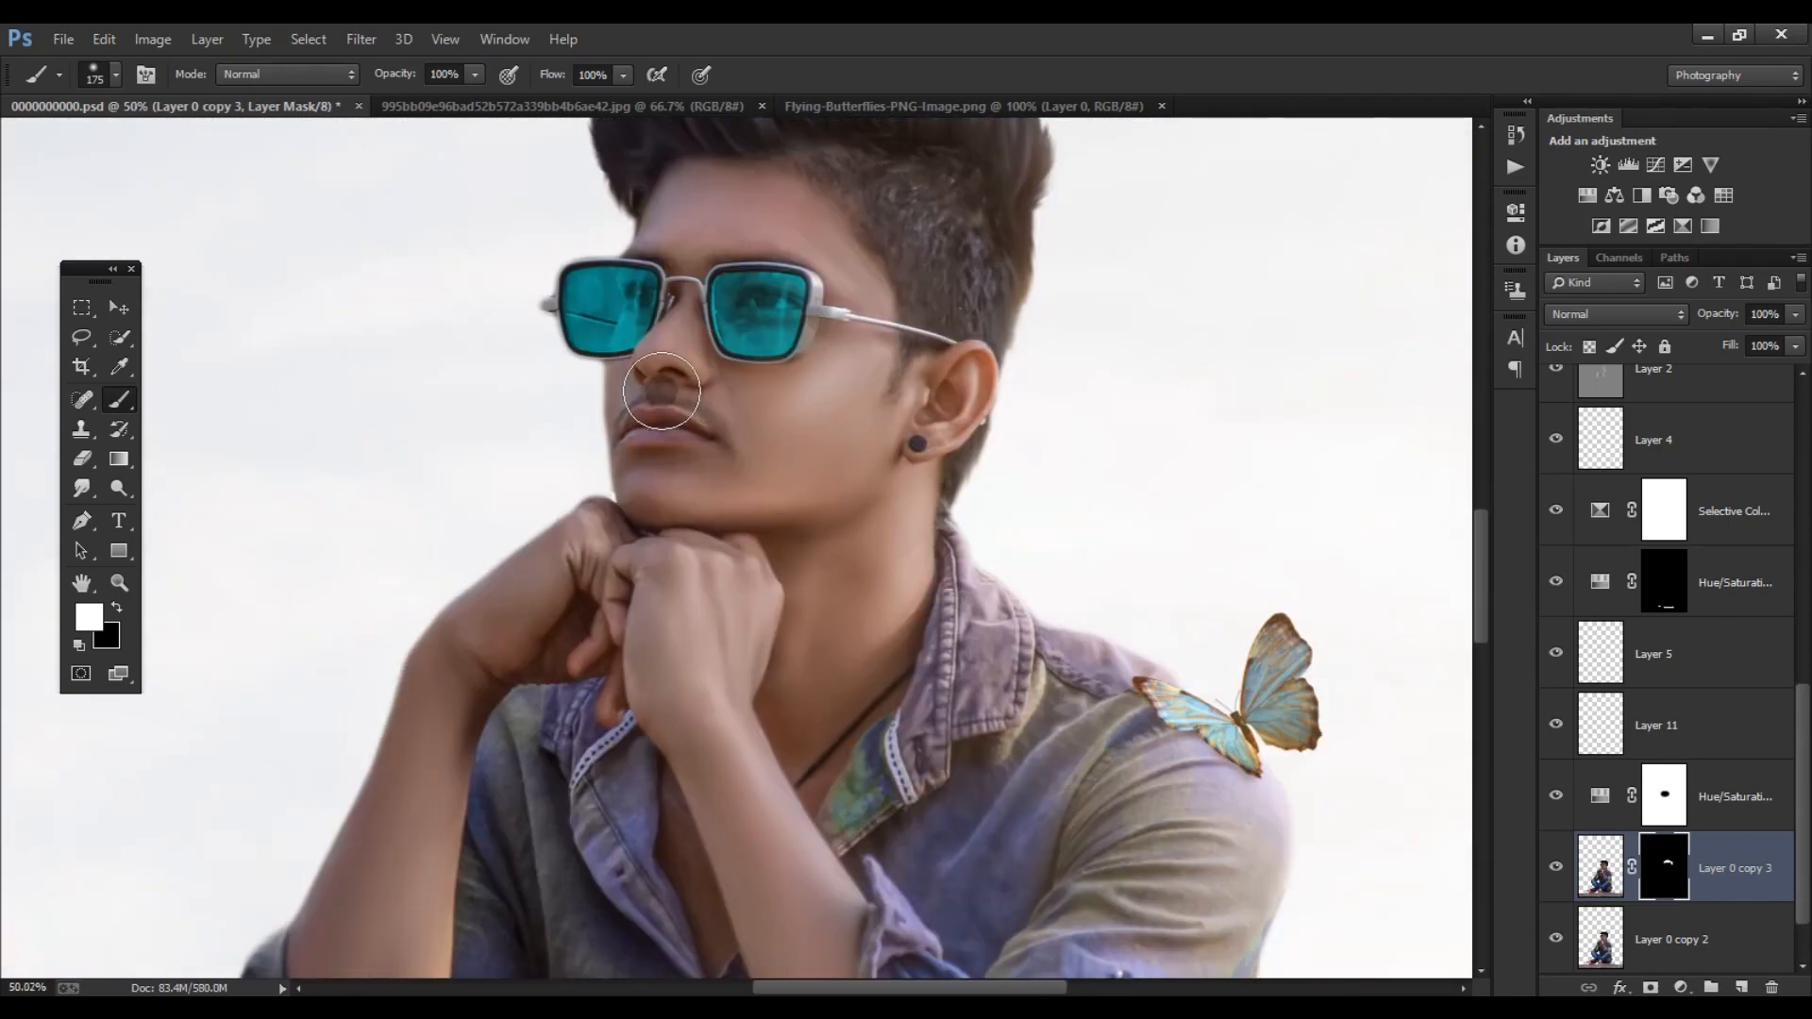
scroll(677, 368, "up", 8)
left_click_drag(860, 207, 852, 381)
- Paint the oil paint effect into the sunglasses' lenses on the same mask, using a size 60 brush for the fine areas
scroll(852, 381, "up", 5)
key("bracketleft")
key("bracketleft")
key("bracketleft")
key("bracketleft")
key("bracketleft")
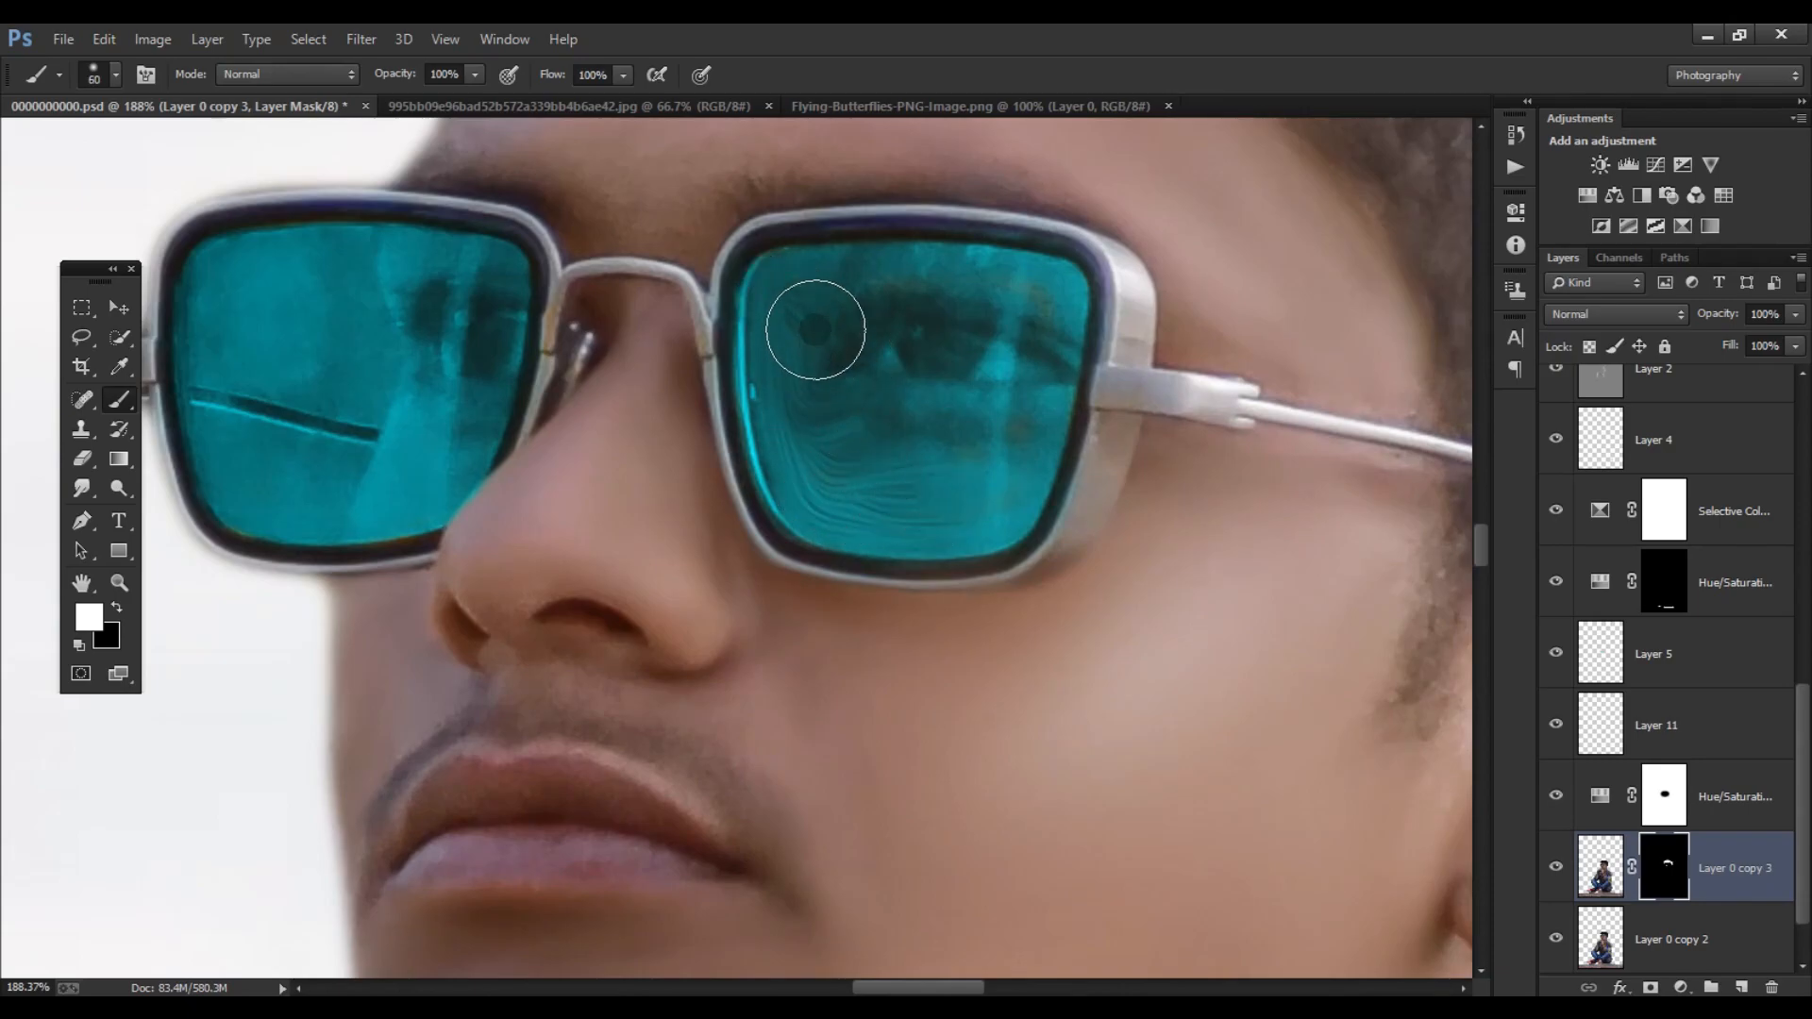
scroll(1002, 327, "down", 8)
scroll(593, 347, "up", 5)
key("bracketright")
key("bracketright")
key("bracketright")
- Stamp all visible layers into a new merged layer above Layer 6
scroll(874, 493, "down", 12)
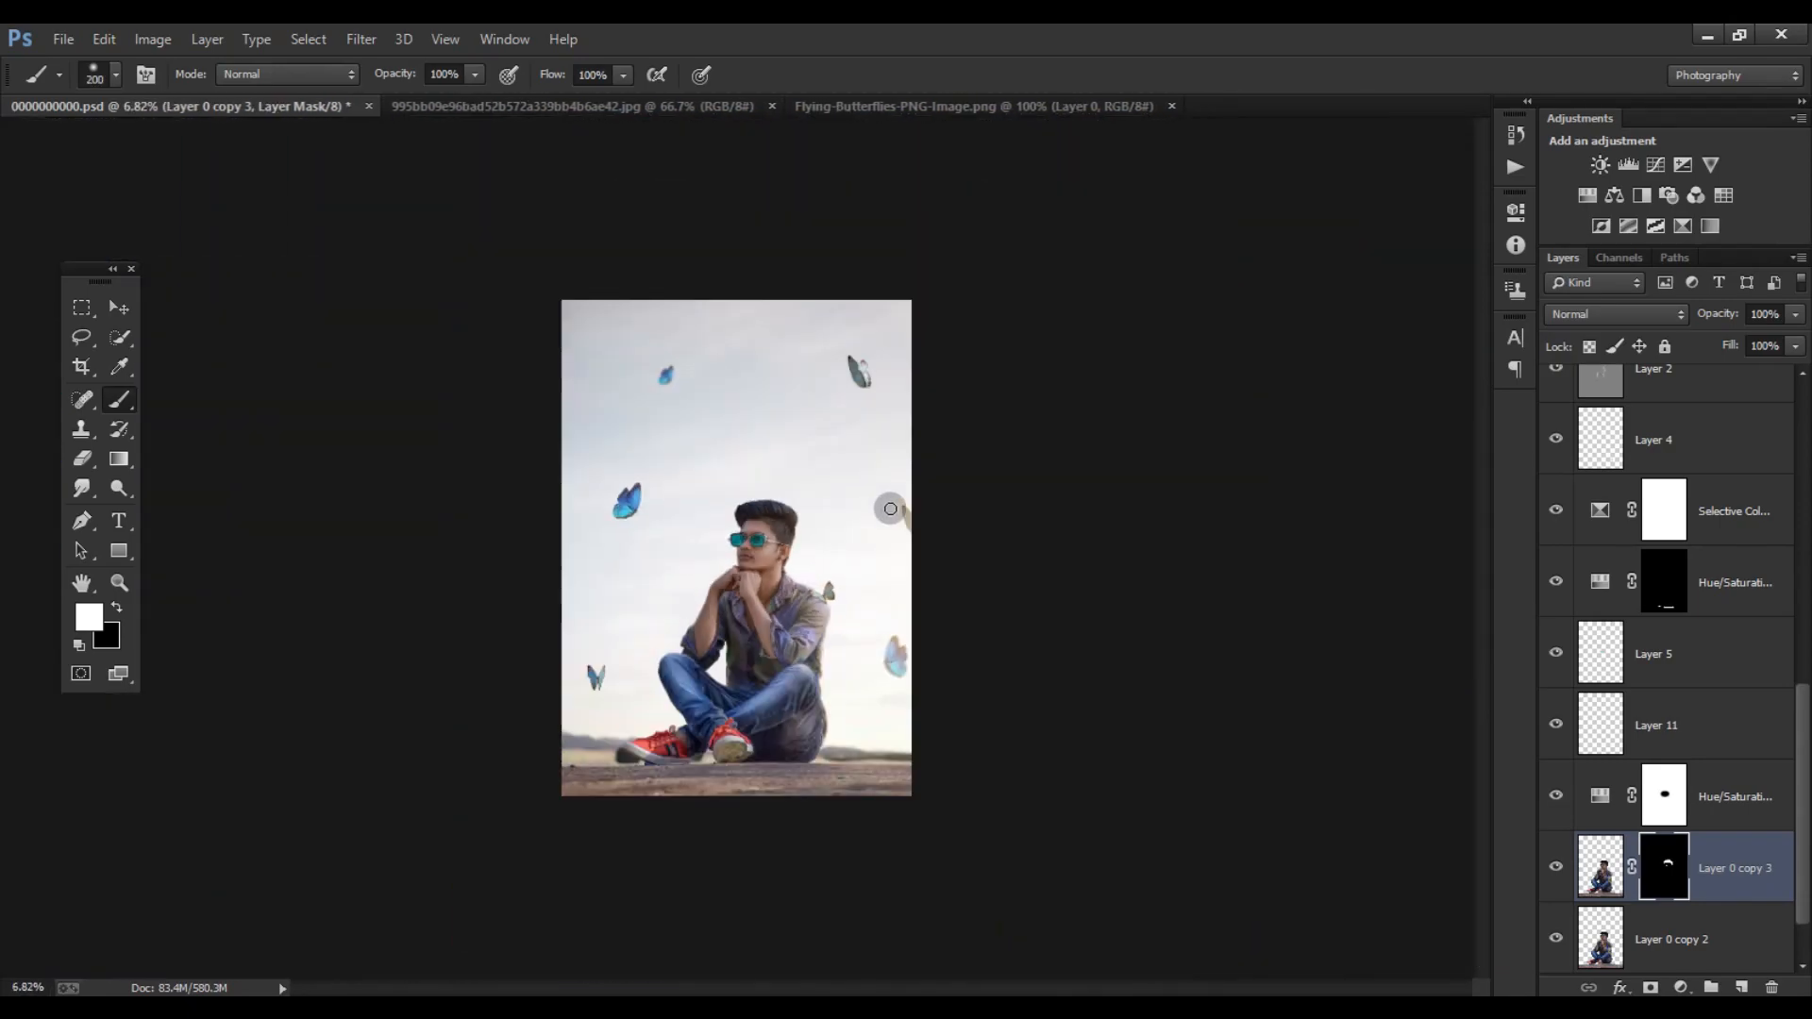
scroll(840, 623, "up", 5)
scroll(750, 618, "down", 1)
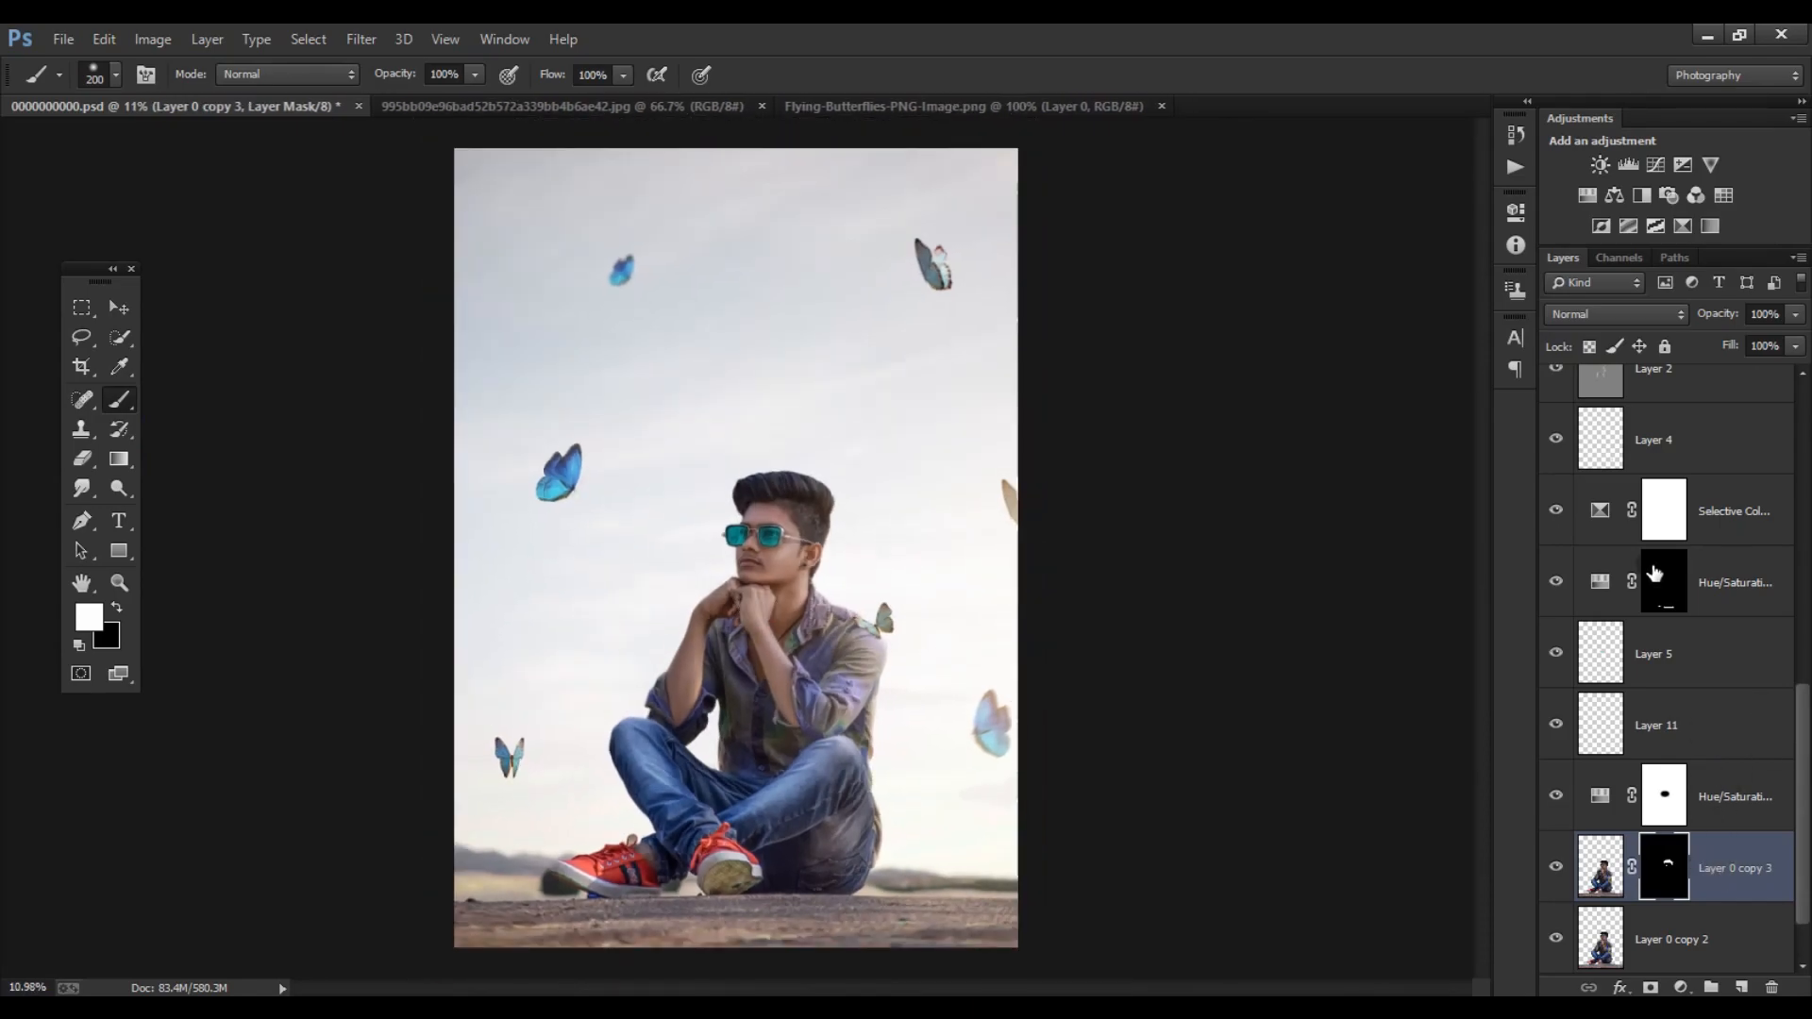
scroll(1655, 571, "up", 10)
left_click(1681, 416)
key("ctrl+shift+alt+e")
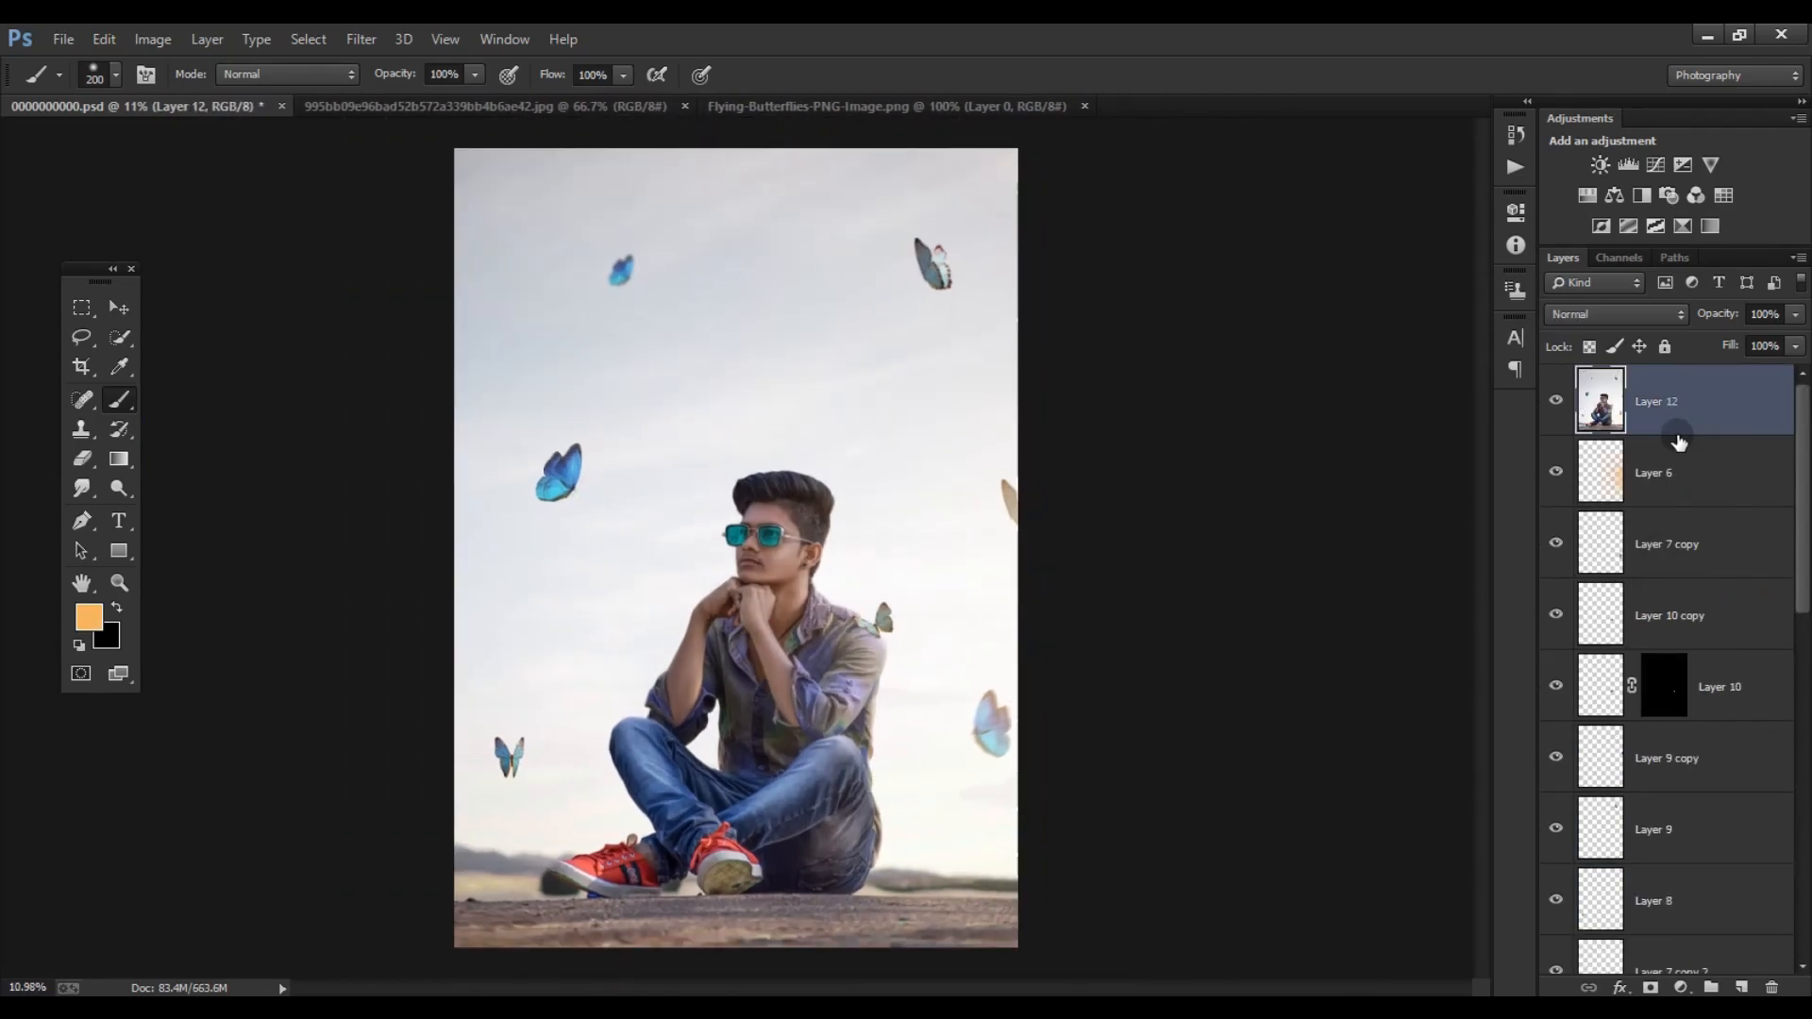
- Open the Camera Raw Filter on the merged layer and set Texture to +5 and Clarity to +10
left_click(360, 39)
left_click(396, 172)
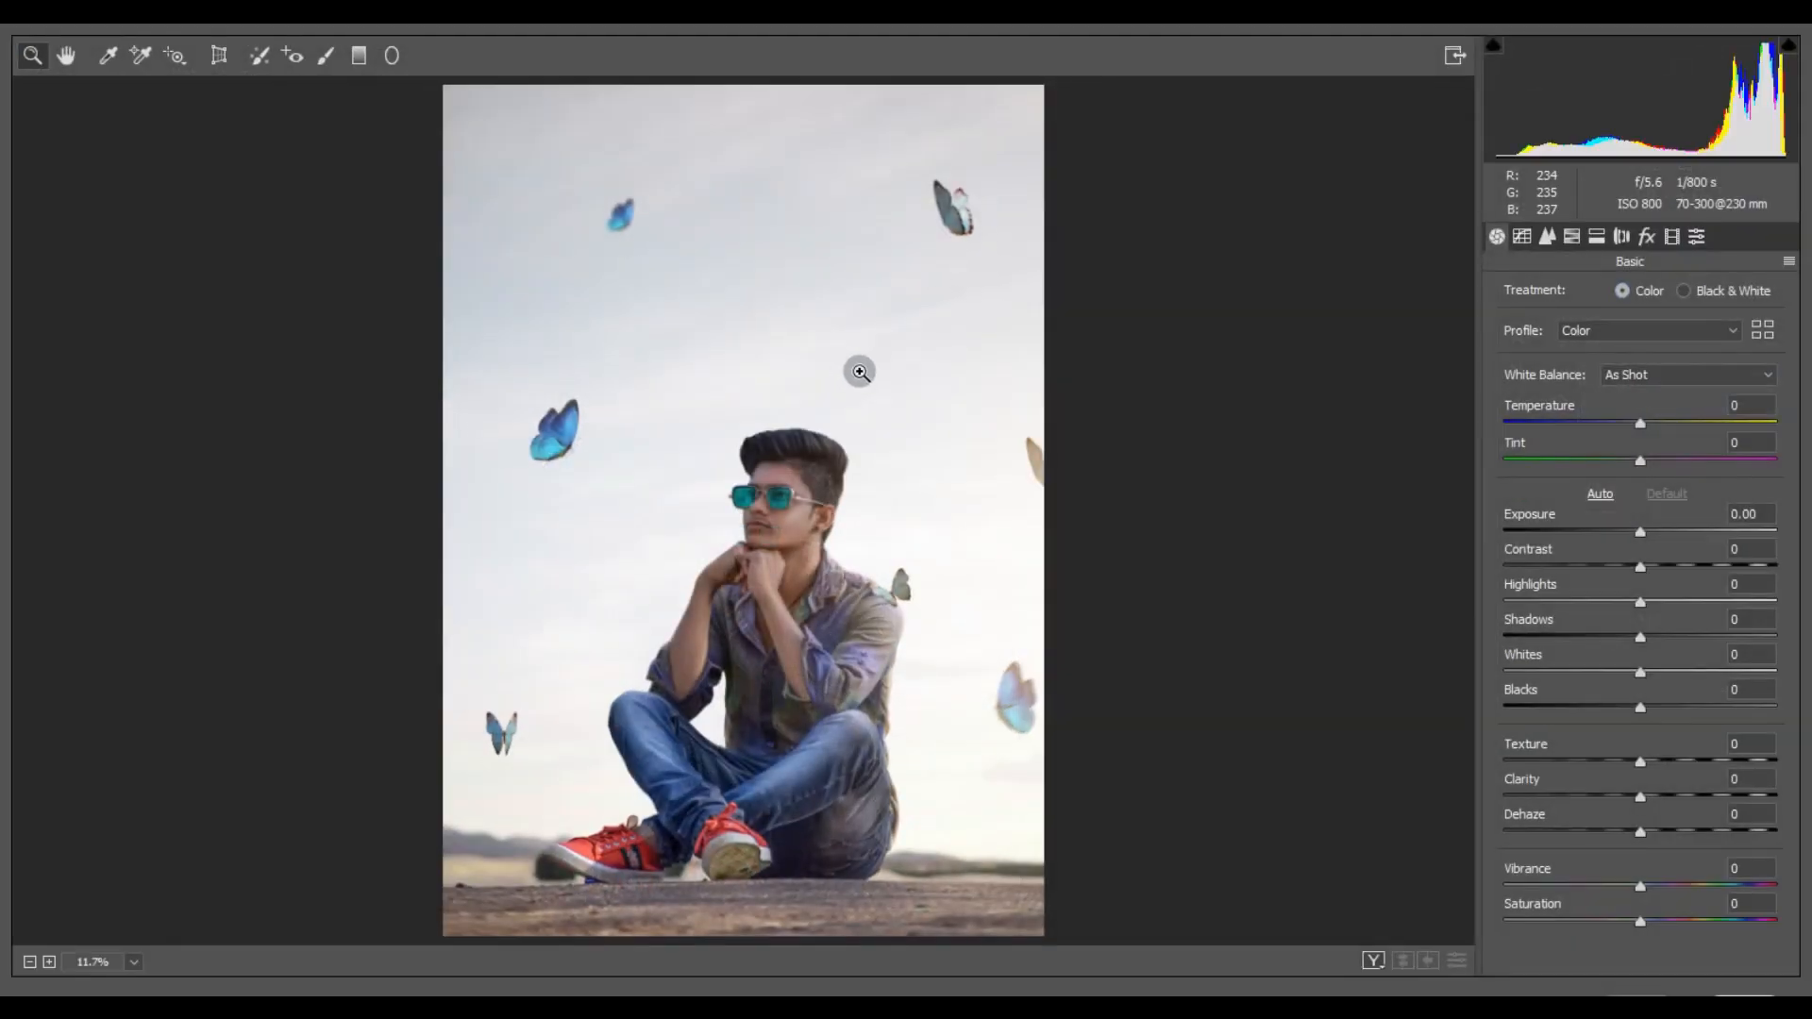
left_click_drag(1657, 799, 1658, 799)
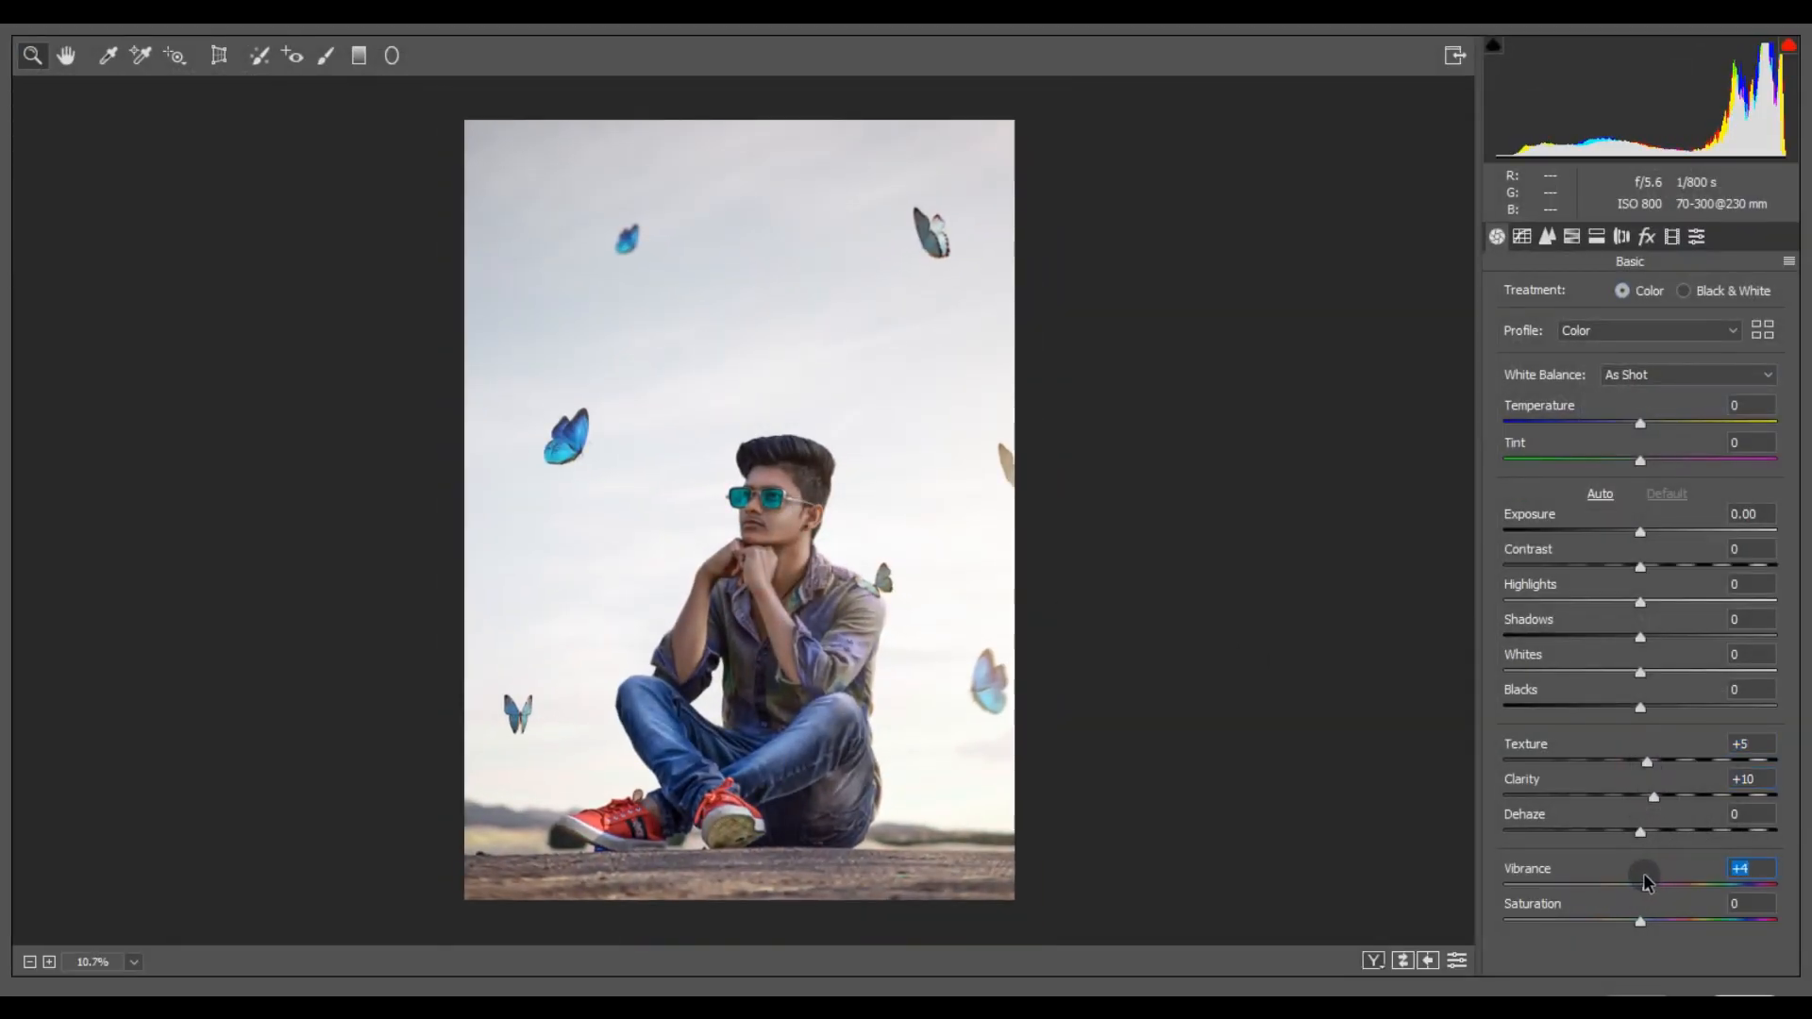
double_click(1648, 921)
- Set Contrast to +11, Shadows to +15, Whites to -6 and Blacks to -4, and lower the Highlights
left_click_drag(1661, 563, 1657, 565)
left_click_drag(1640, 637, 1599, 604)
left_click_drag(1641, 674, 1620, 686)
- Adjust the parametric tone curve to Highlights +13, Lights +7, Darks +9 and Shadows +8
left_click_drag(1684, 641, 1653, 756)
left_click(1524, 237)
left_click(1523, 291)
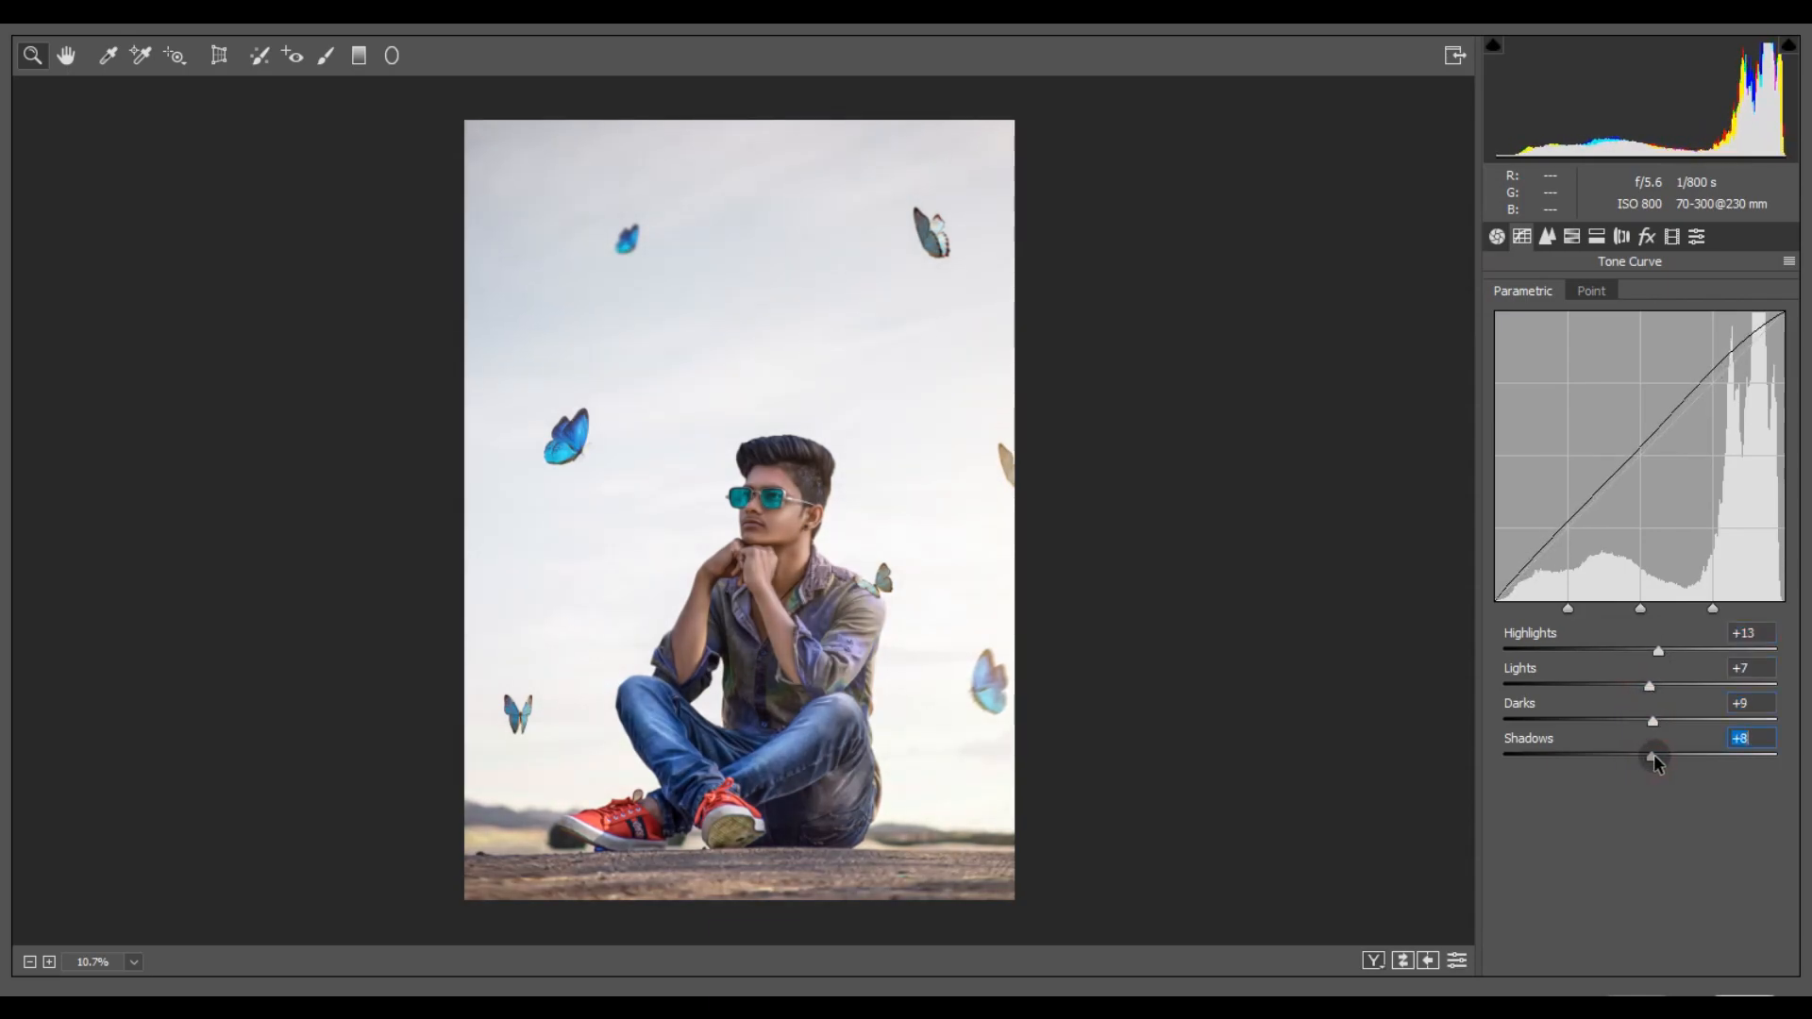
- Refine the basic tones to Highlights -32, Whites -26 and Blacks -13
left_click(1496, 237)
left_click_drag(1601, 602, 1596, 604)
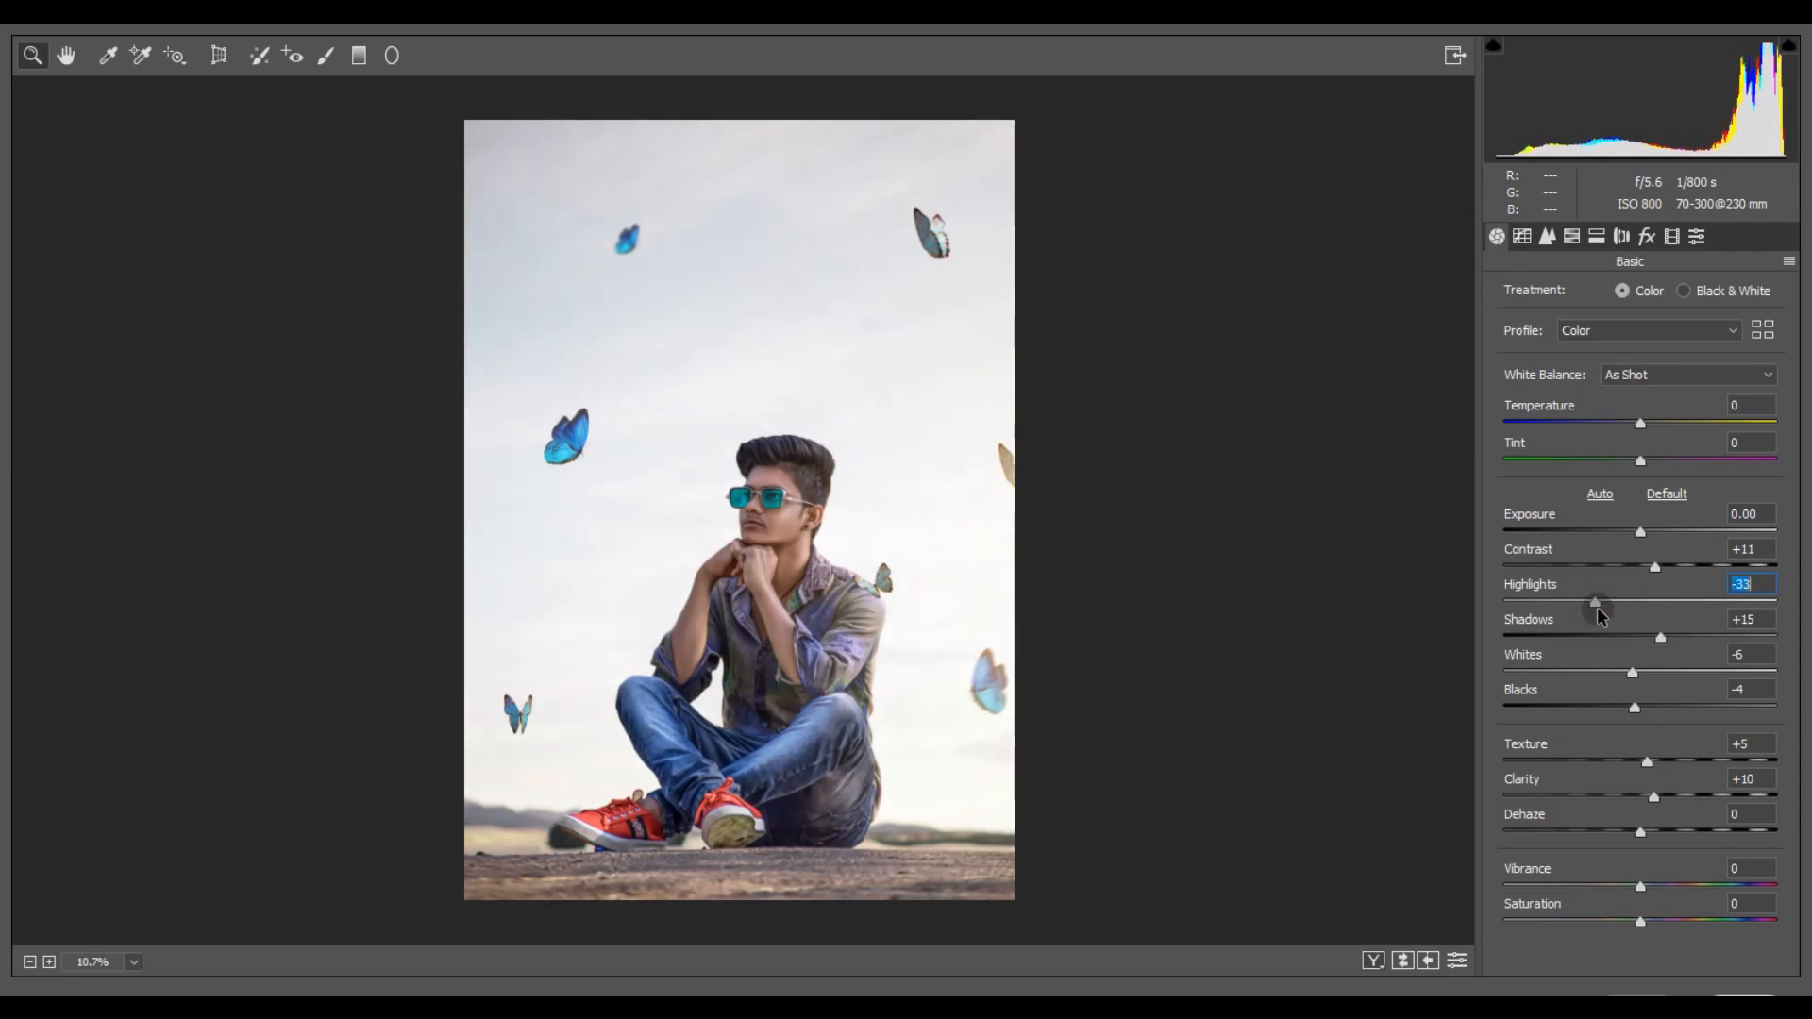
left_click_drag(1638, 681, 1604, 672)
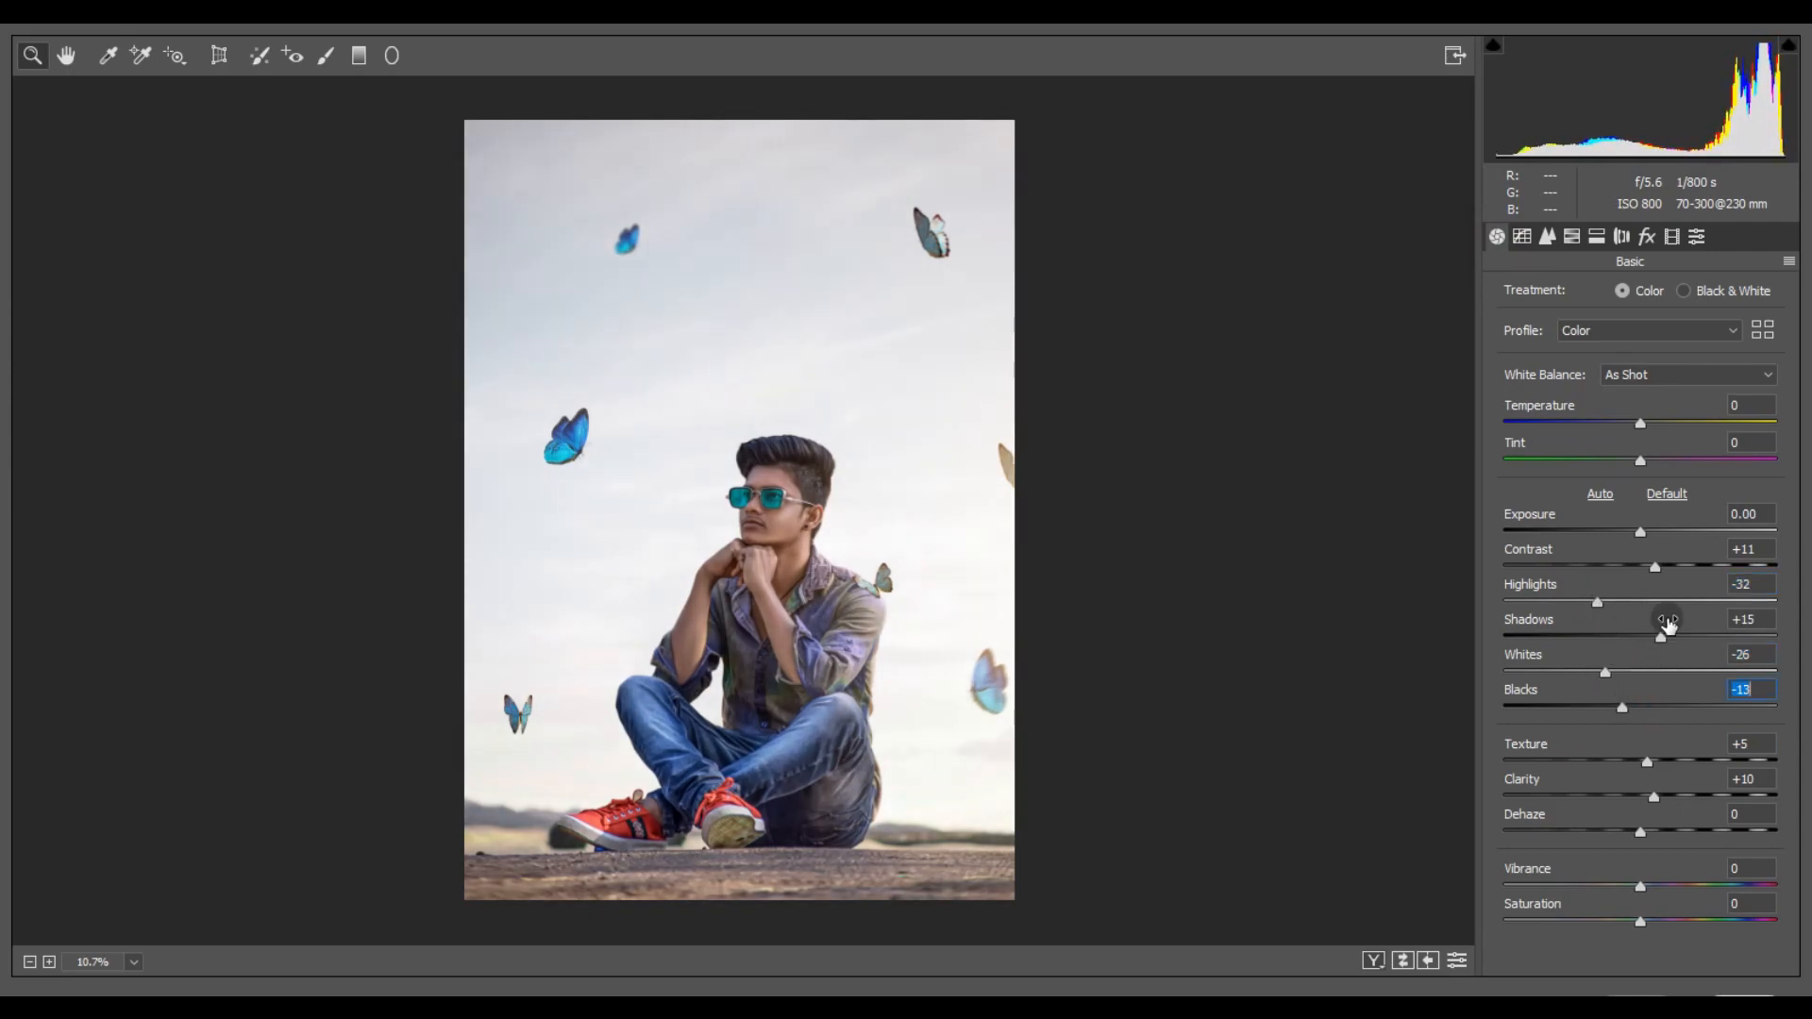
- Add a dark post-crop vignette with Amount slightly below -13, Midpoint 0, Roundness +100 and Feather about 71
left_click(1647, 237)
left_click_drag(1640, 529, 1504, 569)
left_click_drag(1639, 607, 1801, 620)
left_click_drag(1641, 644, 1700, 645)
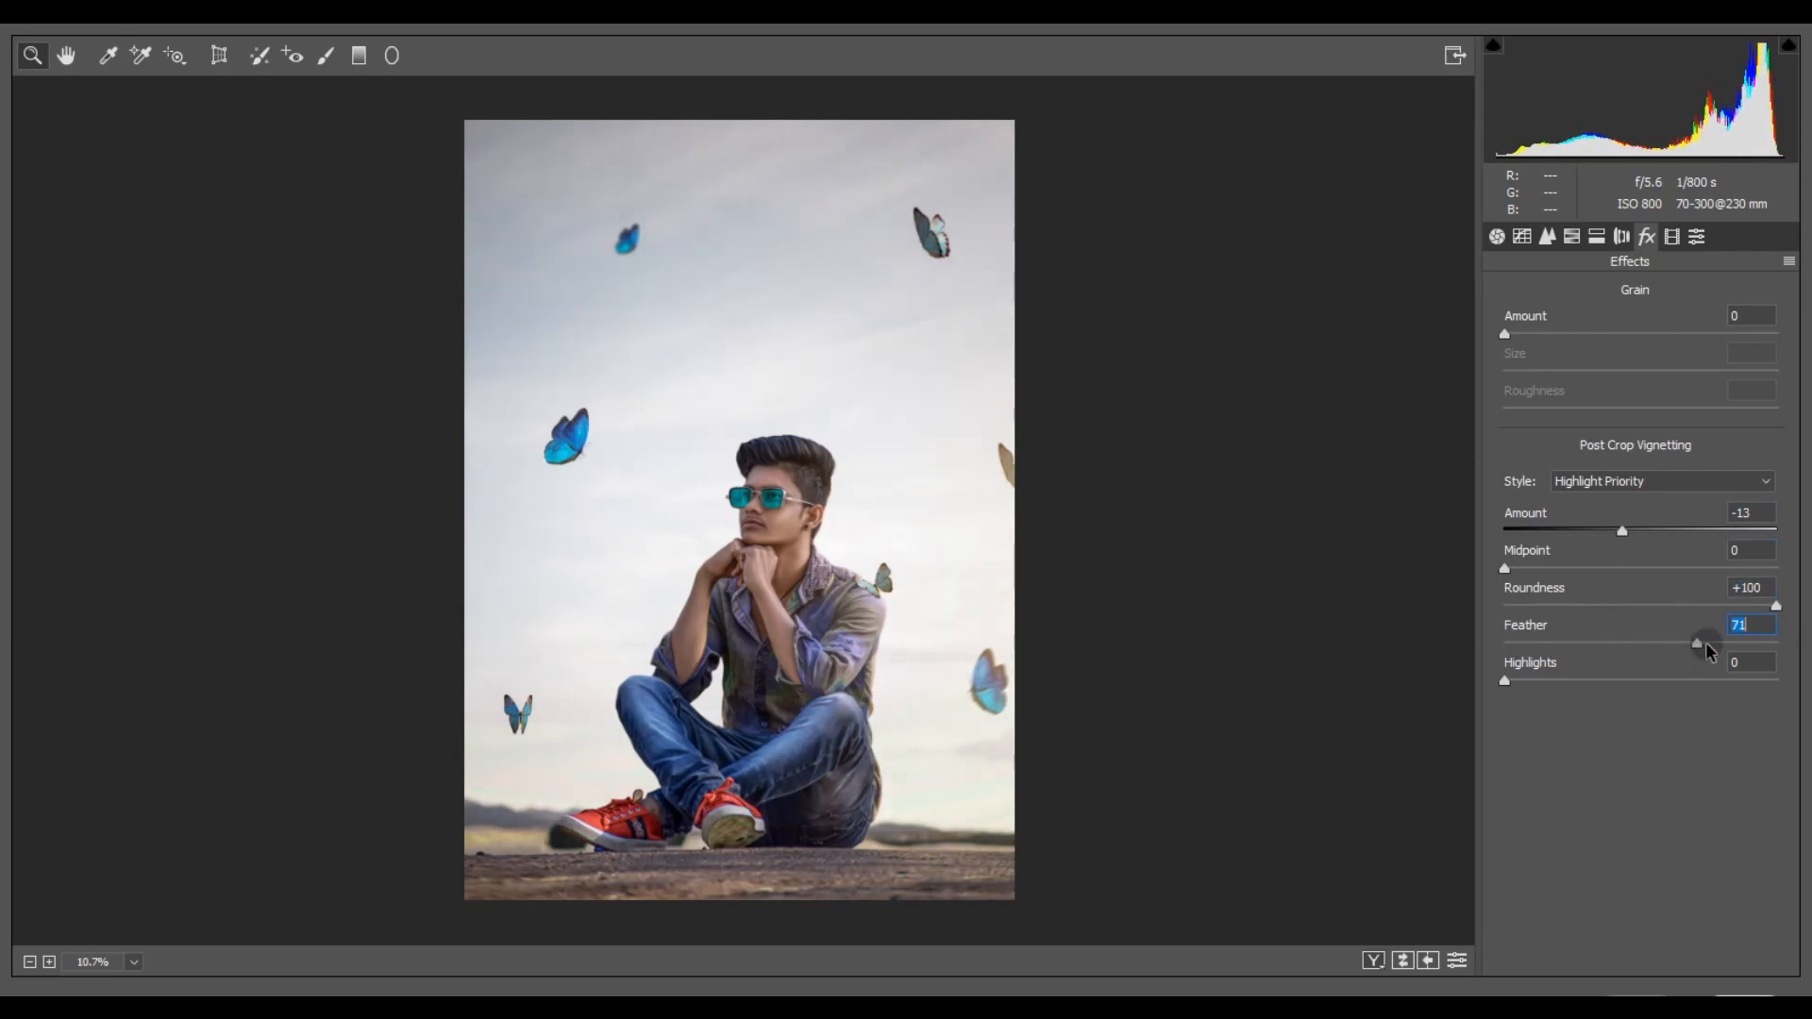
left_click_drag(1623, 530, 1614, 533)
- Apply warm split toning with highlights at Hue 48 and Saturation about 15, and shadows at Hue 38 and Saturation 8
left_click(1596, 236)
left_click_drag(1504, 367, 1541, 333)
left_click_drag(1505, 540, 1526, 541)
mouse_move(1505, 501)
left_mouse_down()
mouse_move(1552, 503)
mouse_move(1533, 503)
left_mouse_up()
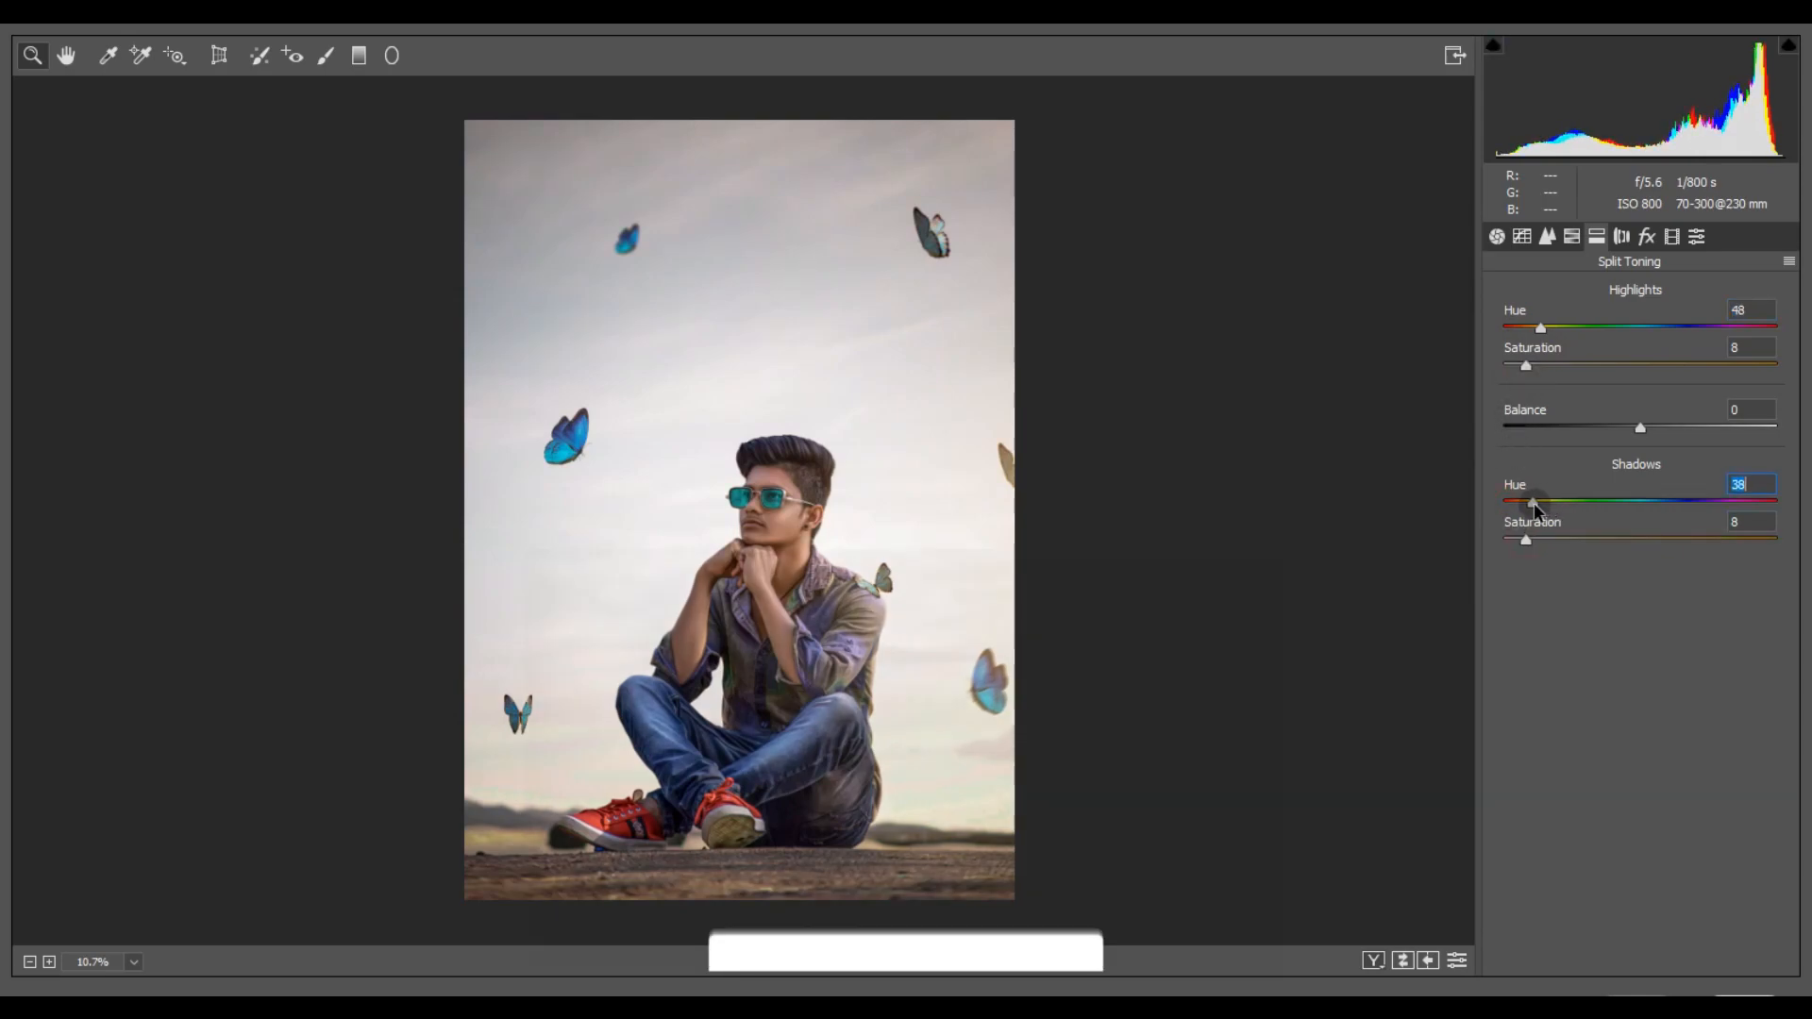
left_click_drag(1526, 366, 1552, 375)
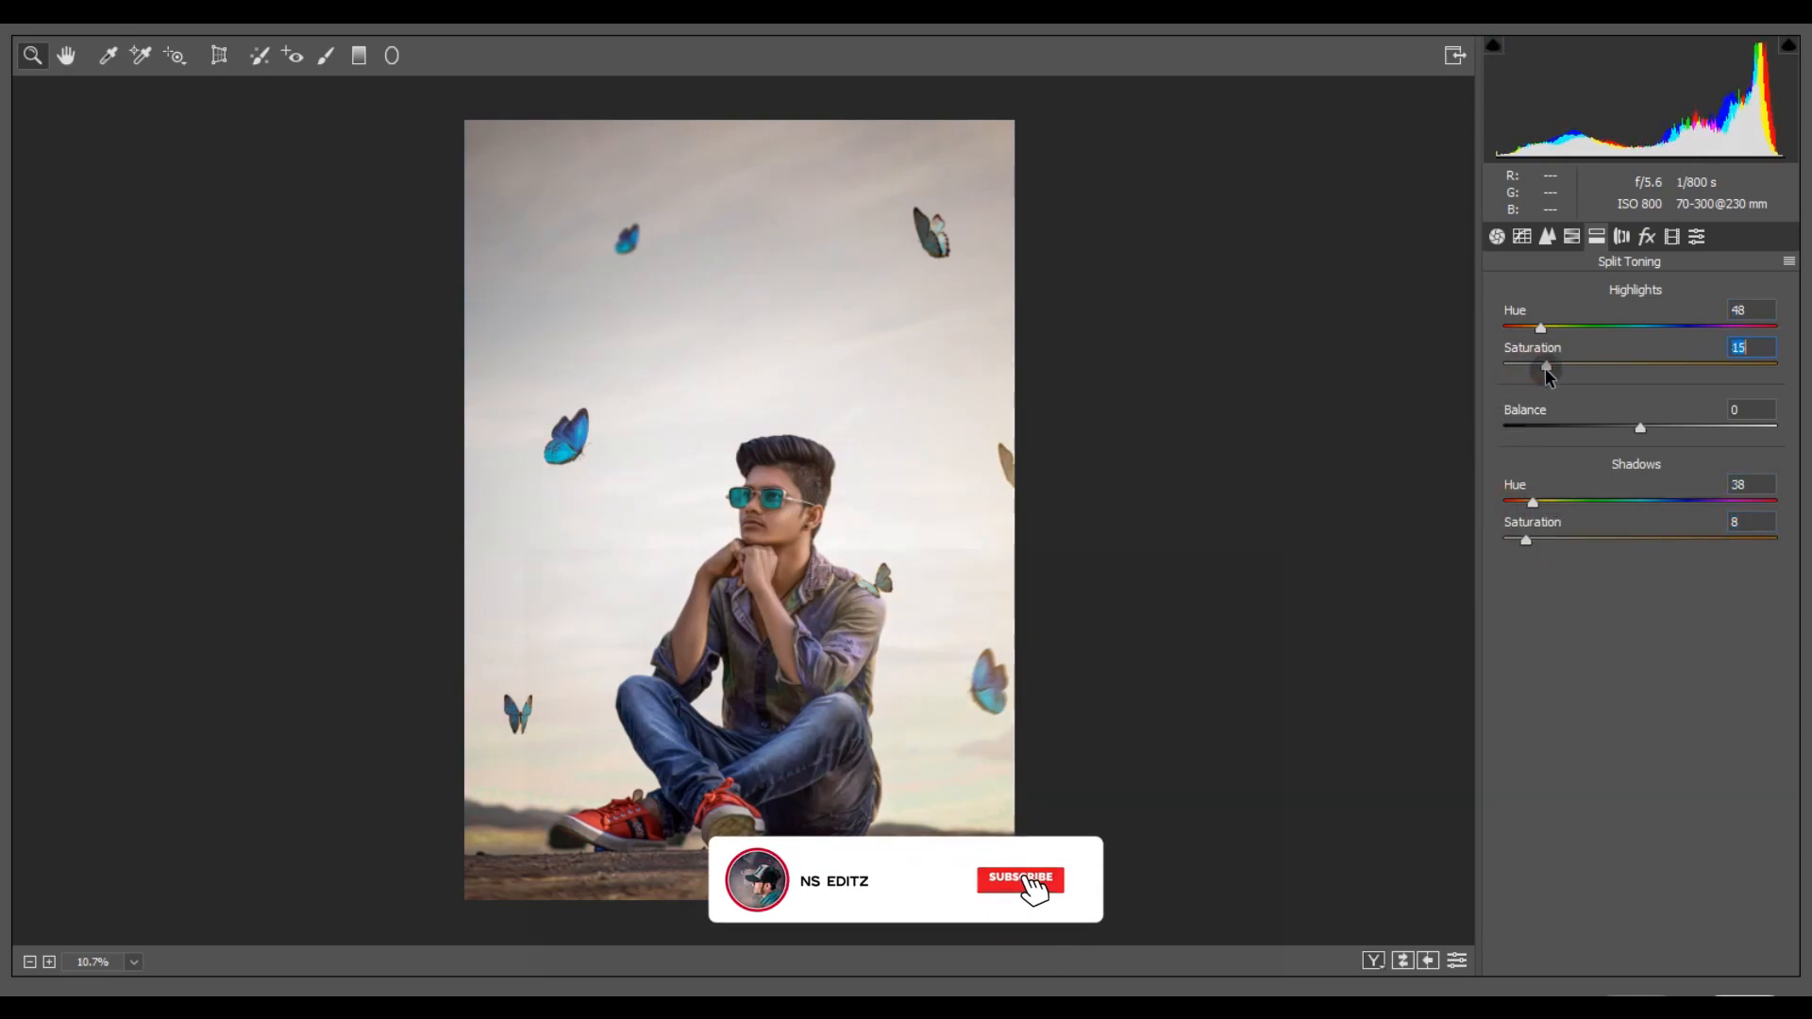
- Set HSL Oranges luminance to +28 and saturation to Reds -18, Oranges -18, Aquas -14, Blues +6, Purples -18 and Magentas -5
left_click(1564, 241)
left_click_drag(1642, 405, 1679, 404)
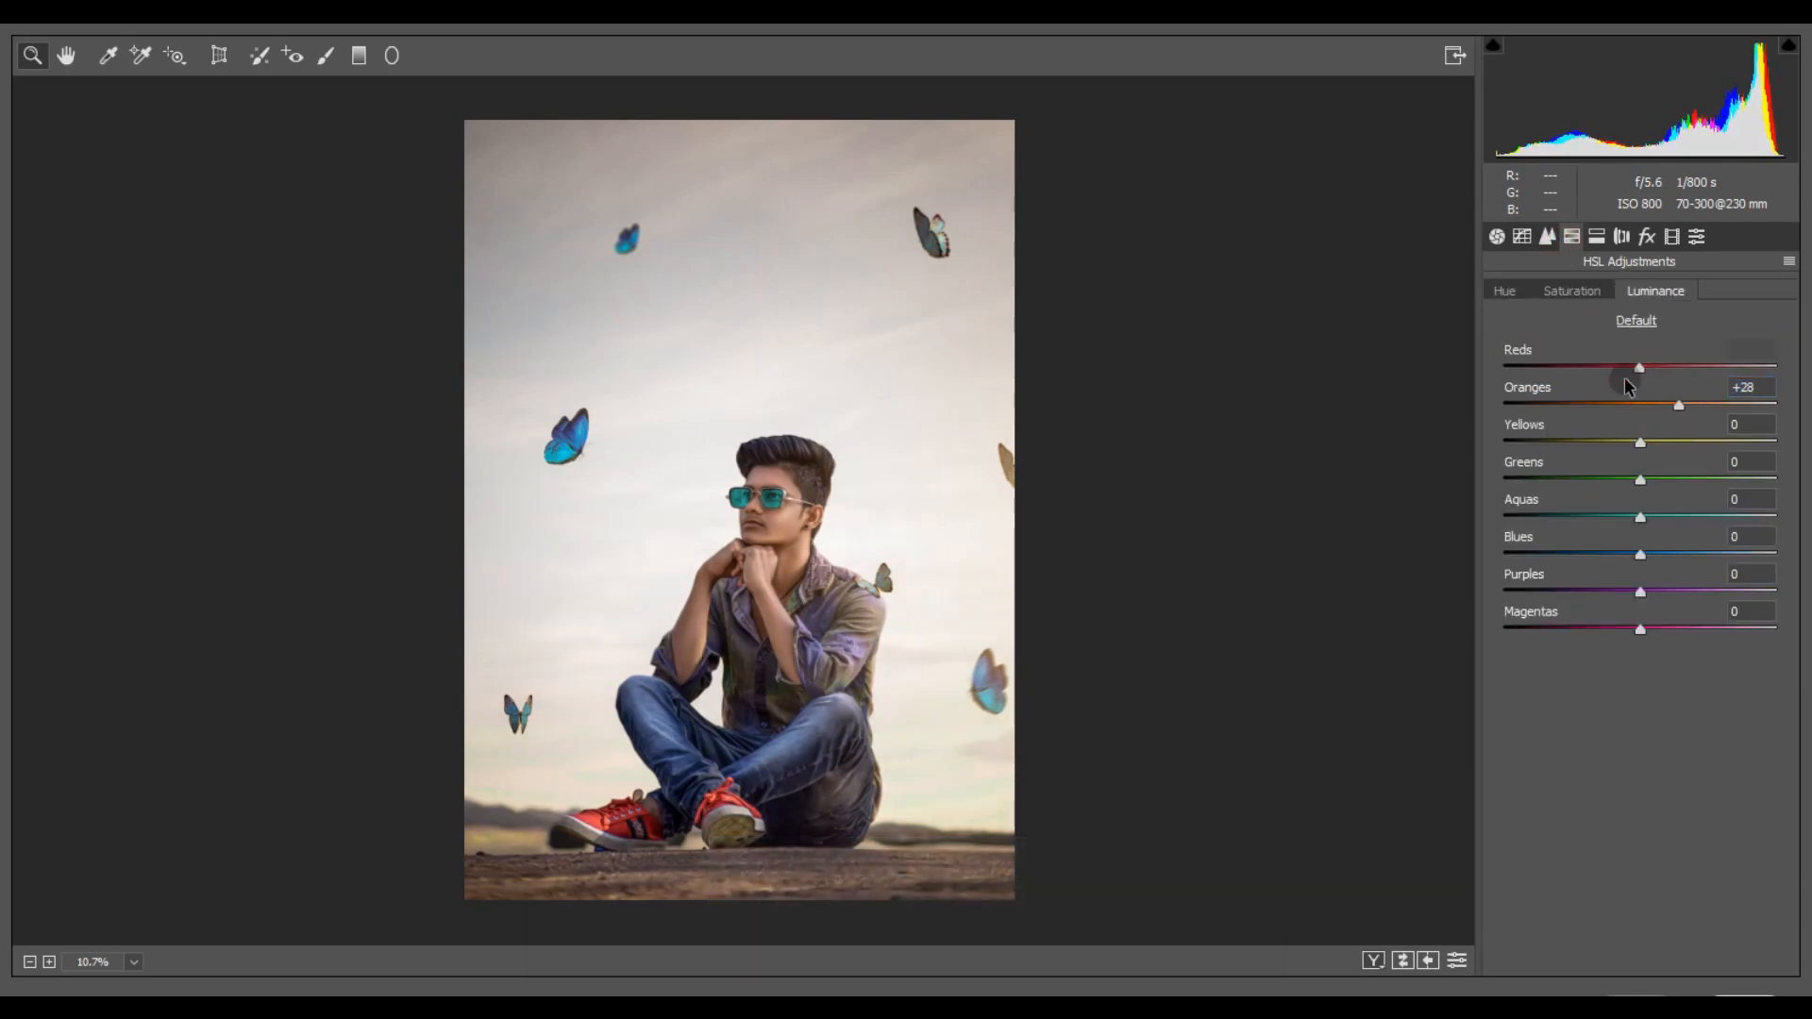
left_click(1571, 291)
left_click_drag(1642, 406, 1606, 379)
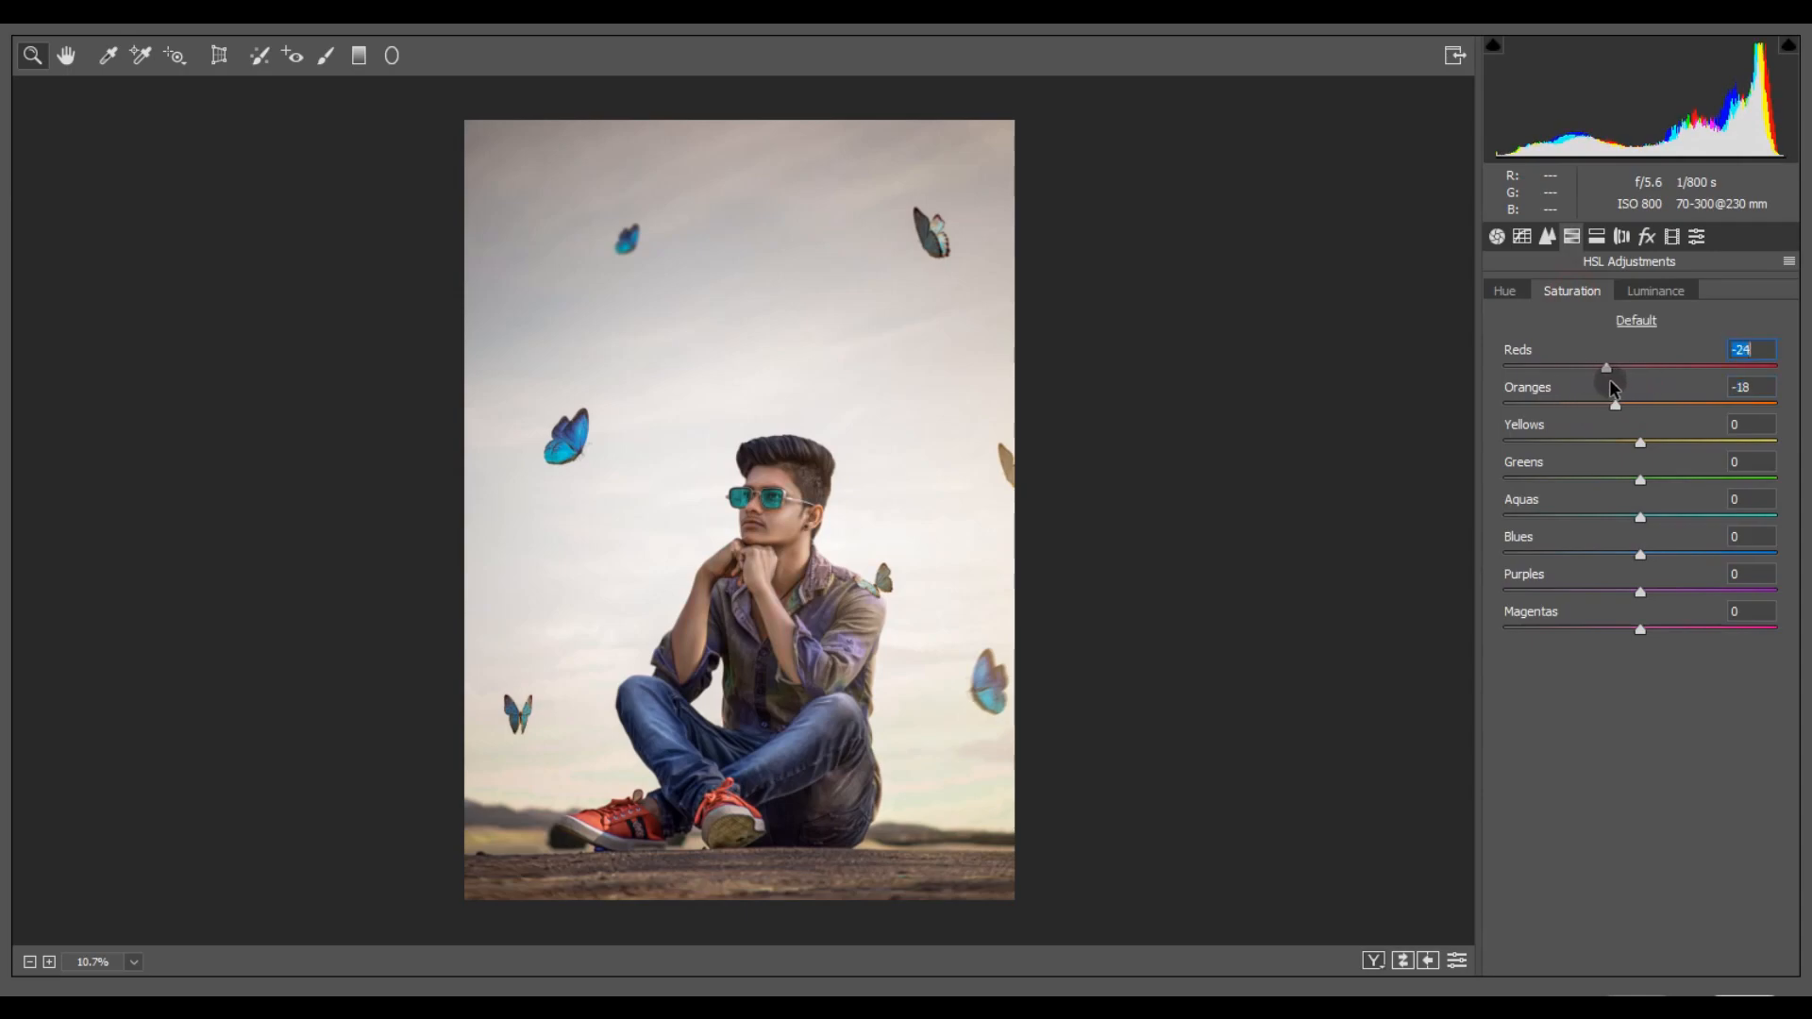
left_click_drag(1640, 555, 1595, 578)
left_click_drag(1644, 517, 1619, 531)
left_click_drag(1645, 590, 1518, 645)
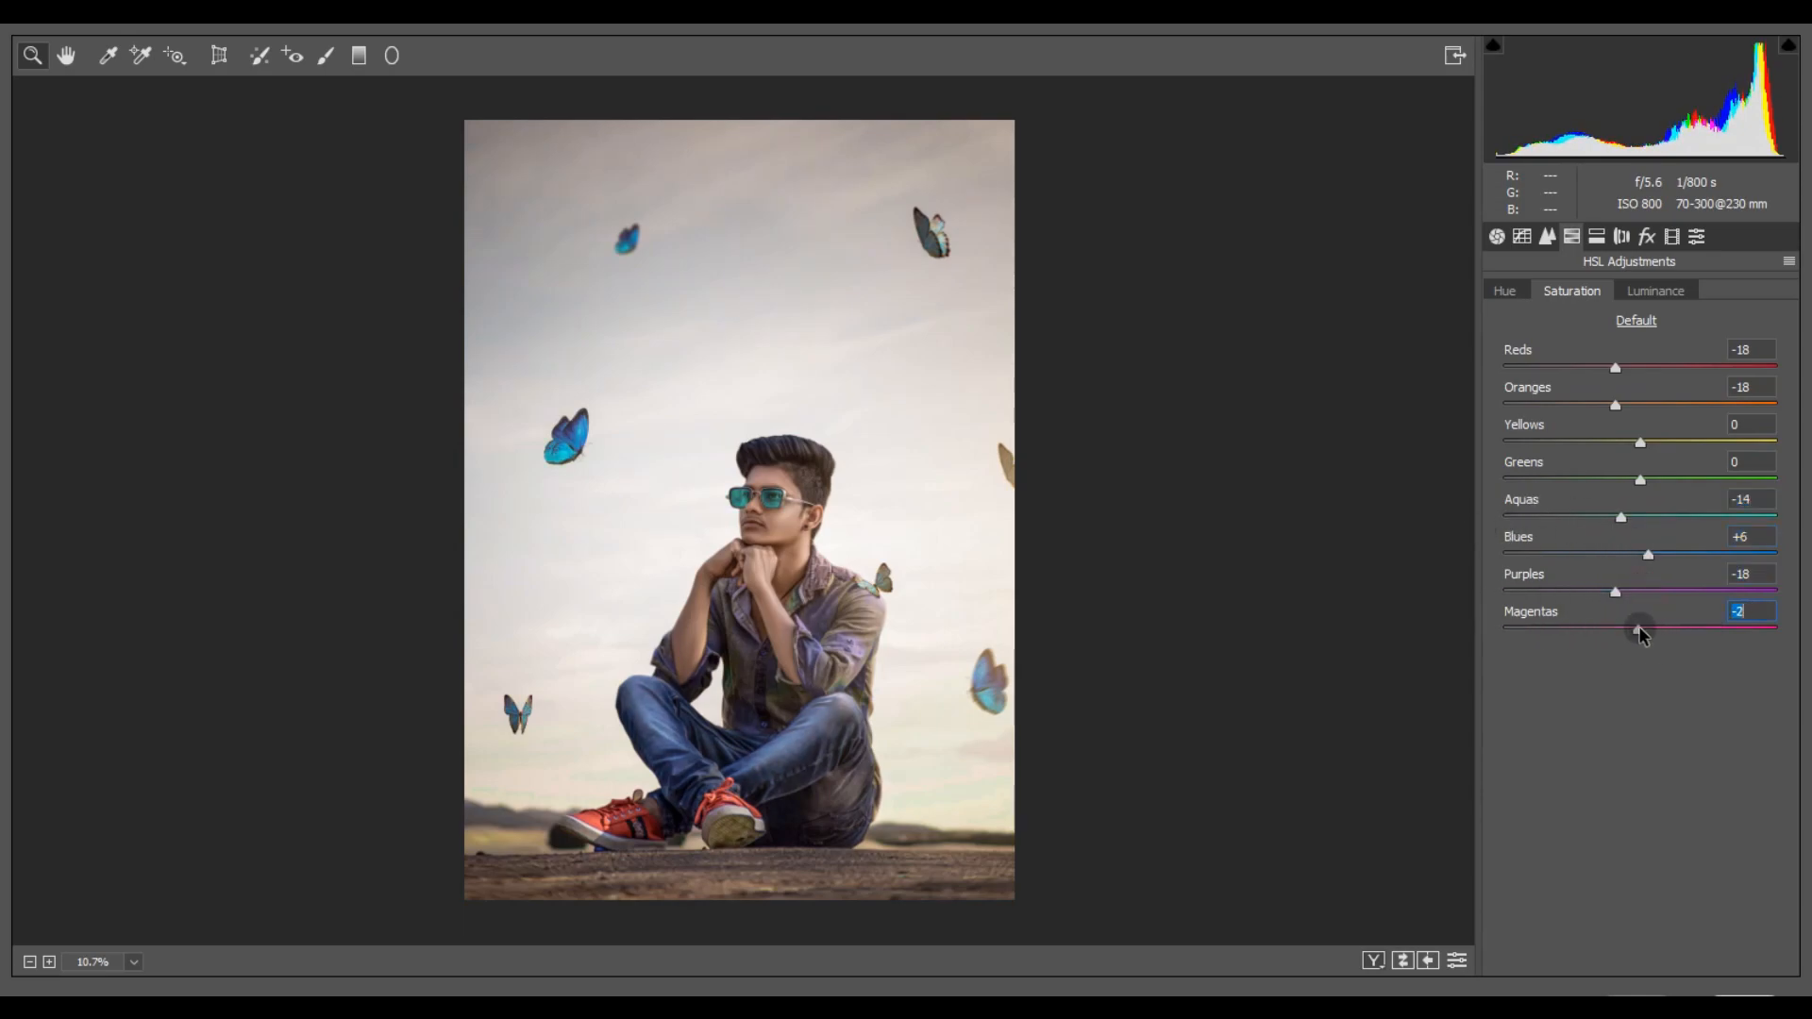
- Shift the HSL hues to Aquas -20 and Blues -17, and reduce the Aquas saturation to -30
left_click(1505, 292)
left_click_drag(1567, 563, 1510, 524)
left_click(1567, 292)
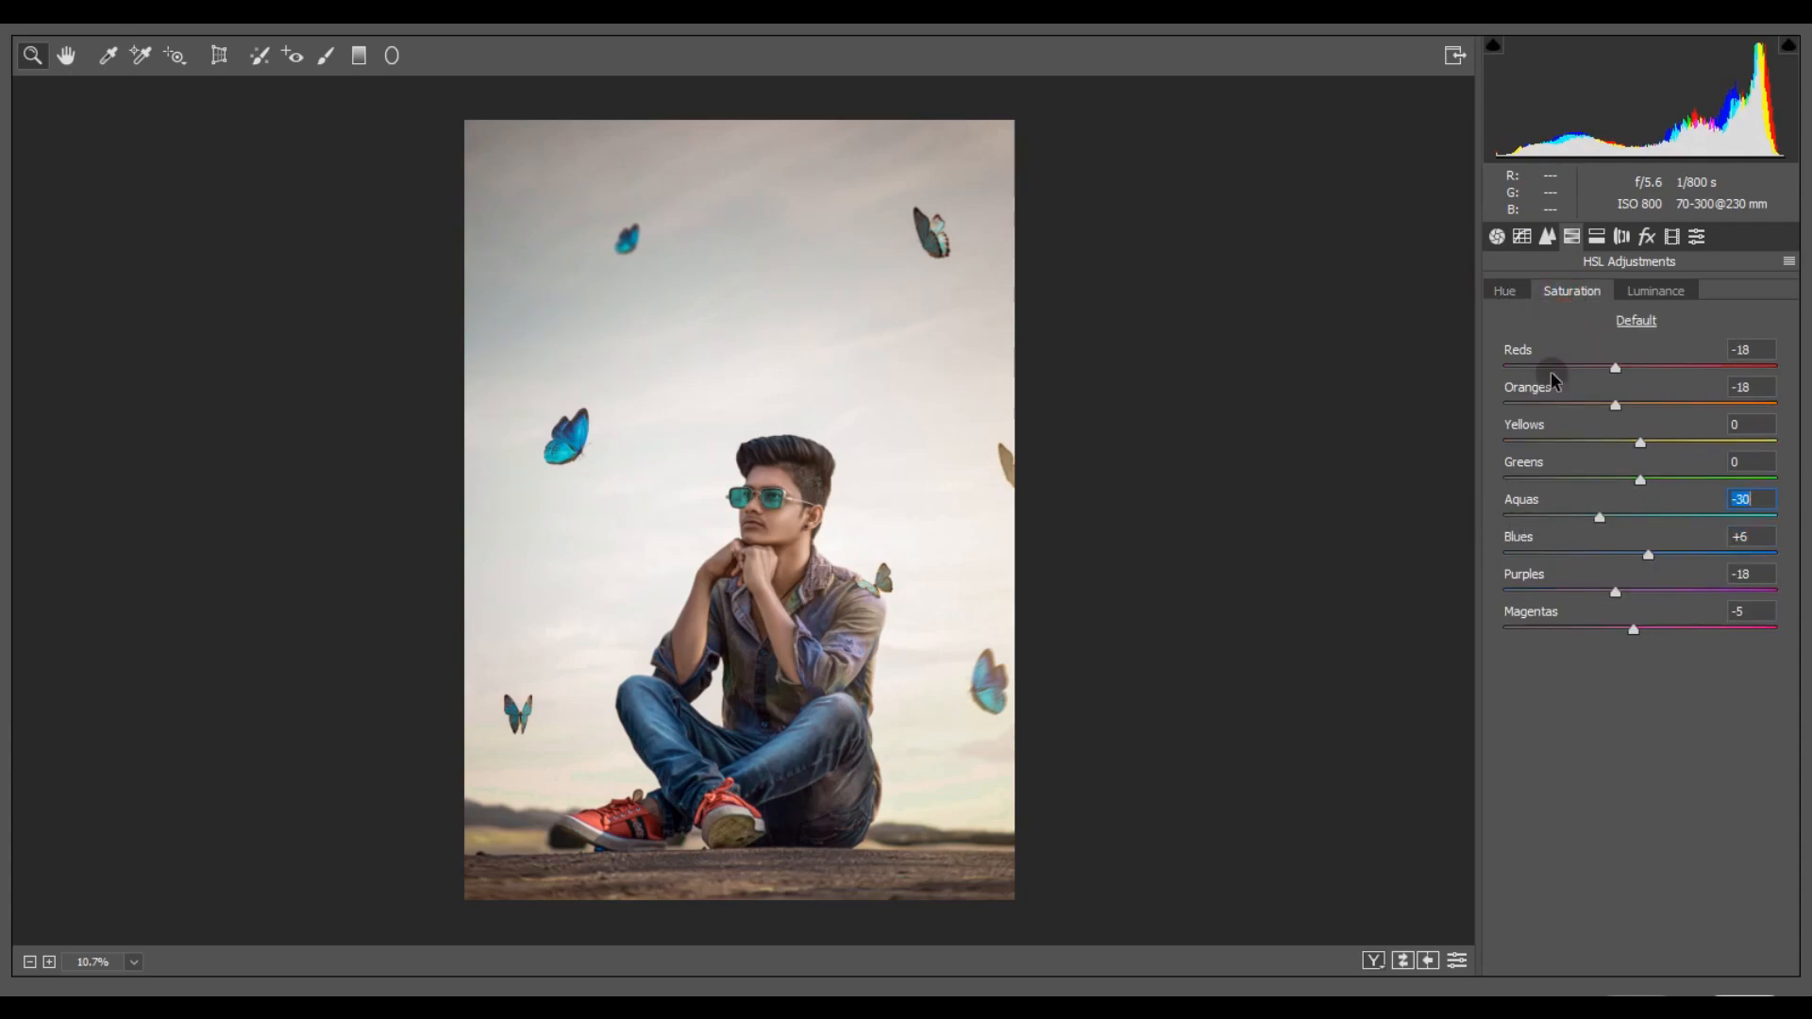
left_click(1505, 291)
mouse_move(1612, 554)
left_mouse_down()
mouse_move(1569, 557)
mouse_move(1616, 563)
left_mouse_up()
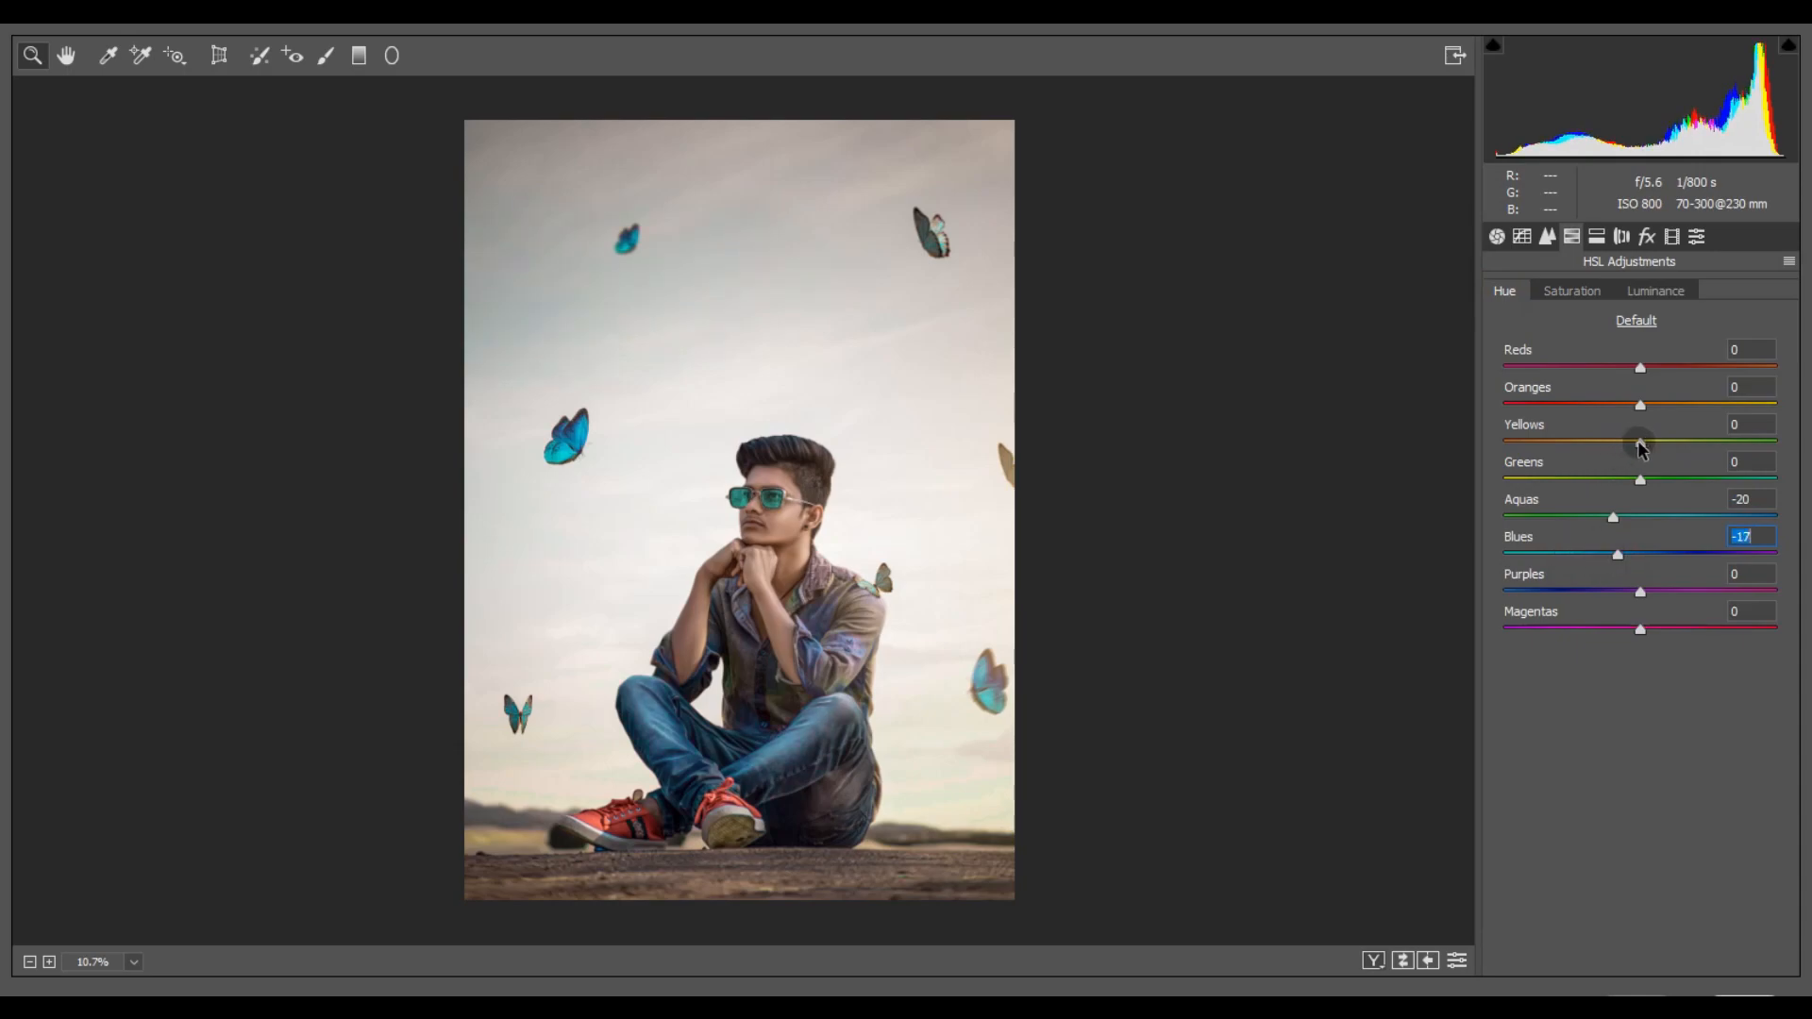
left_click_drag(1666, 453, 1412, 465)
- Add luminance noise reduction, apply the Camera Raw grade to Layer 12, and switch to the Move tool
left_click(1569, 292)
left_click(1522, 236)
left_click(1546, 236)
left_click(1574, 518)
left_click(1497, 236)
left_click(1707, 972)
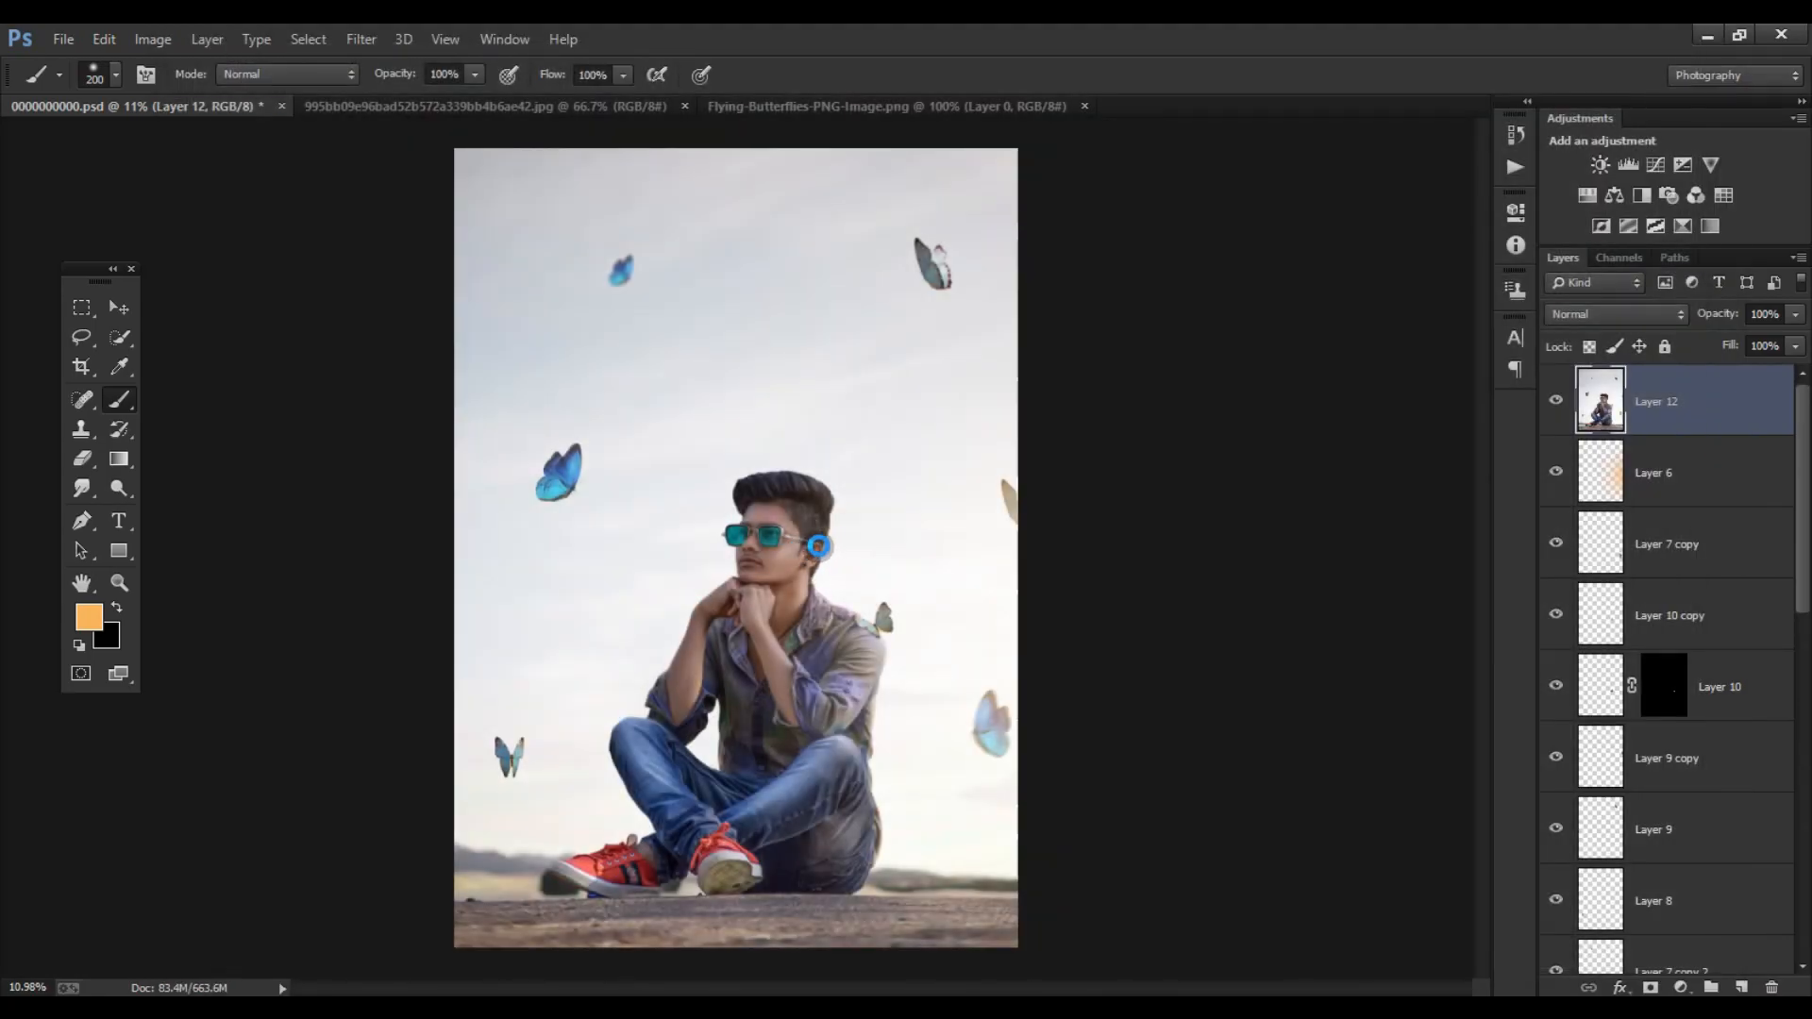
scroll(736, 512, "down", 1)
left_click(128, 306)
scroll(791, 509, "down", 1)
scroll(791, 510, "up", 3)
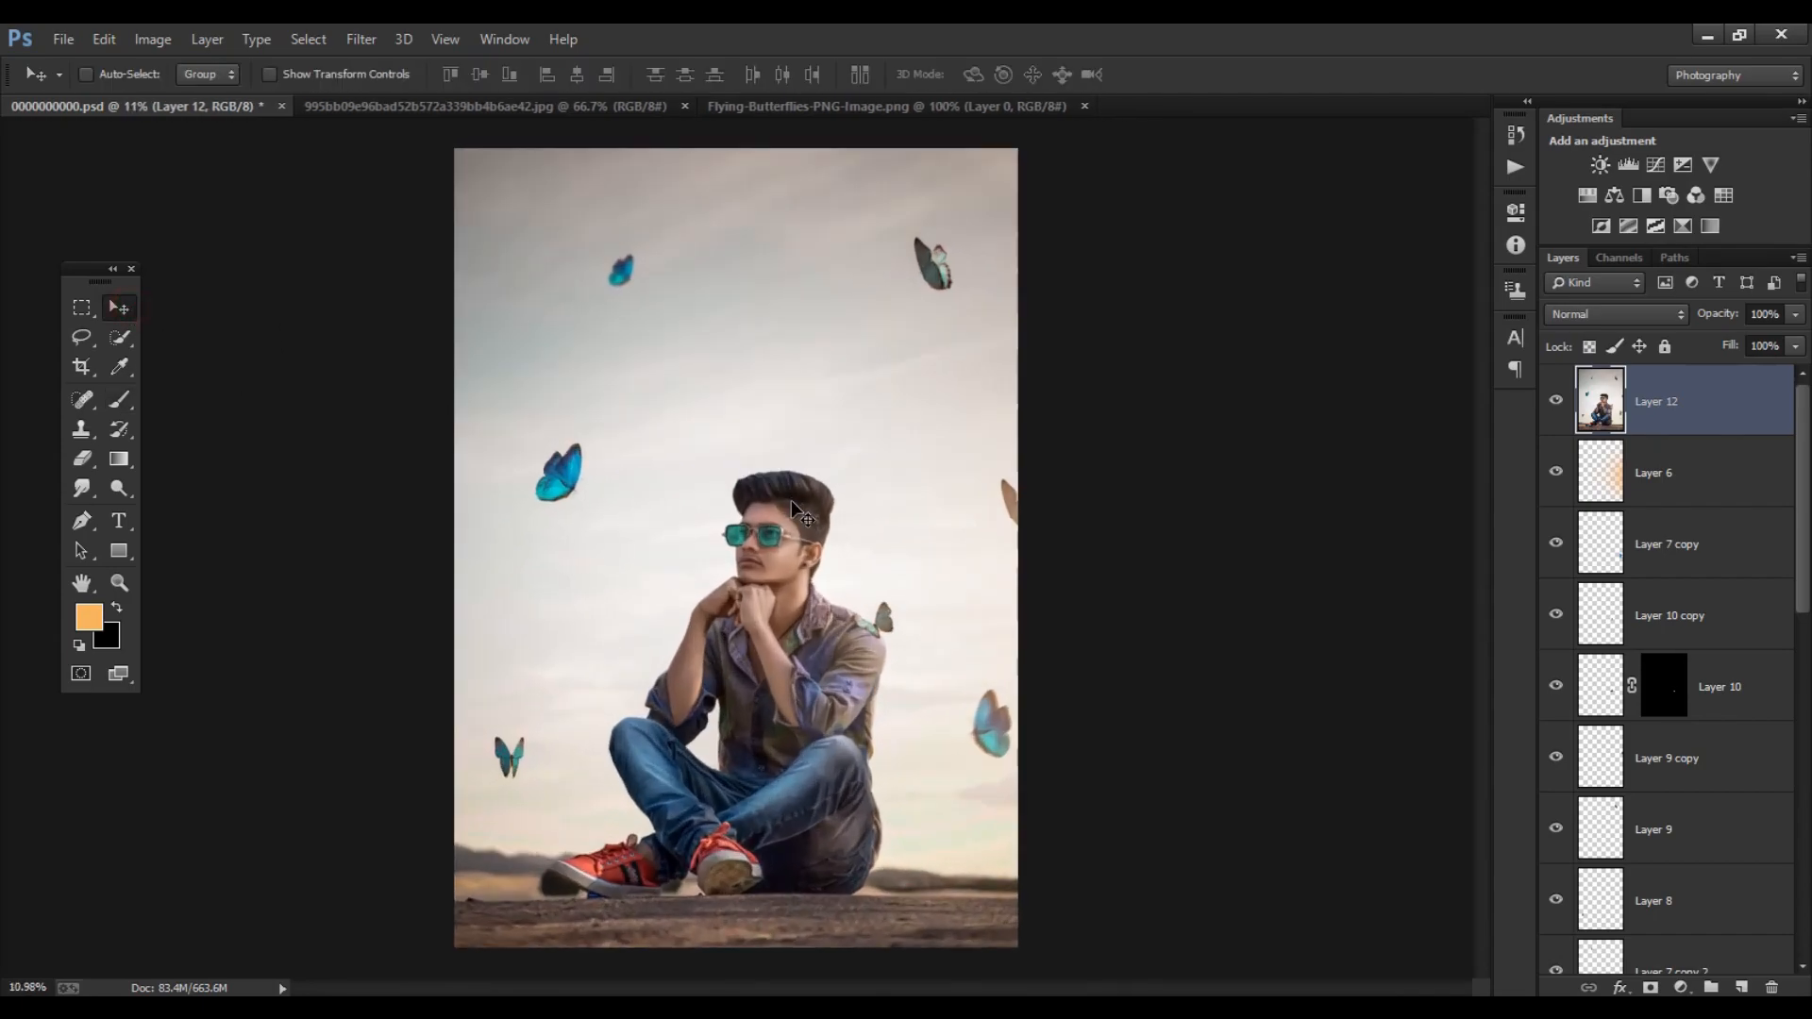
- Duplicate Layer 12 and open the copy in the Camera Raw filter
key("ctrl+j")
scroll(790, 512, "up", 3)
scroll(644, 508, "down", 5)
left_click(361, 39)
left_click(372, 64)
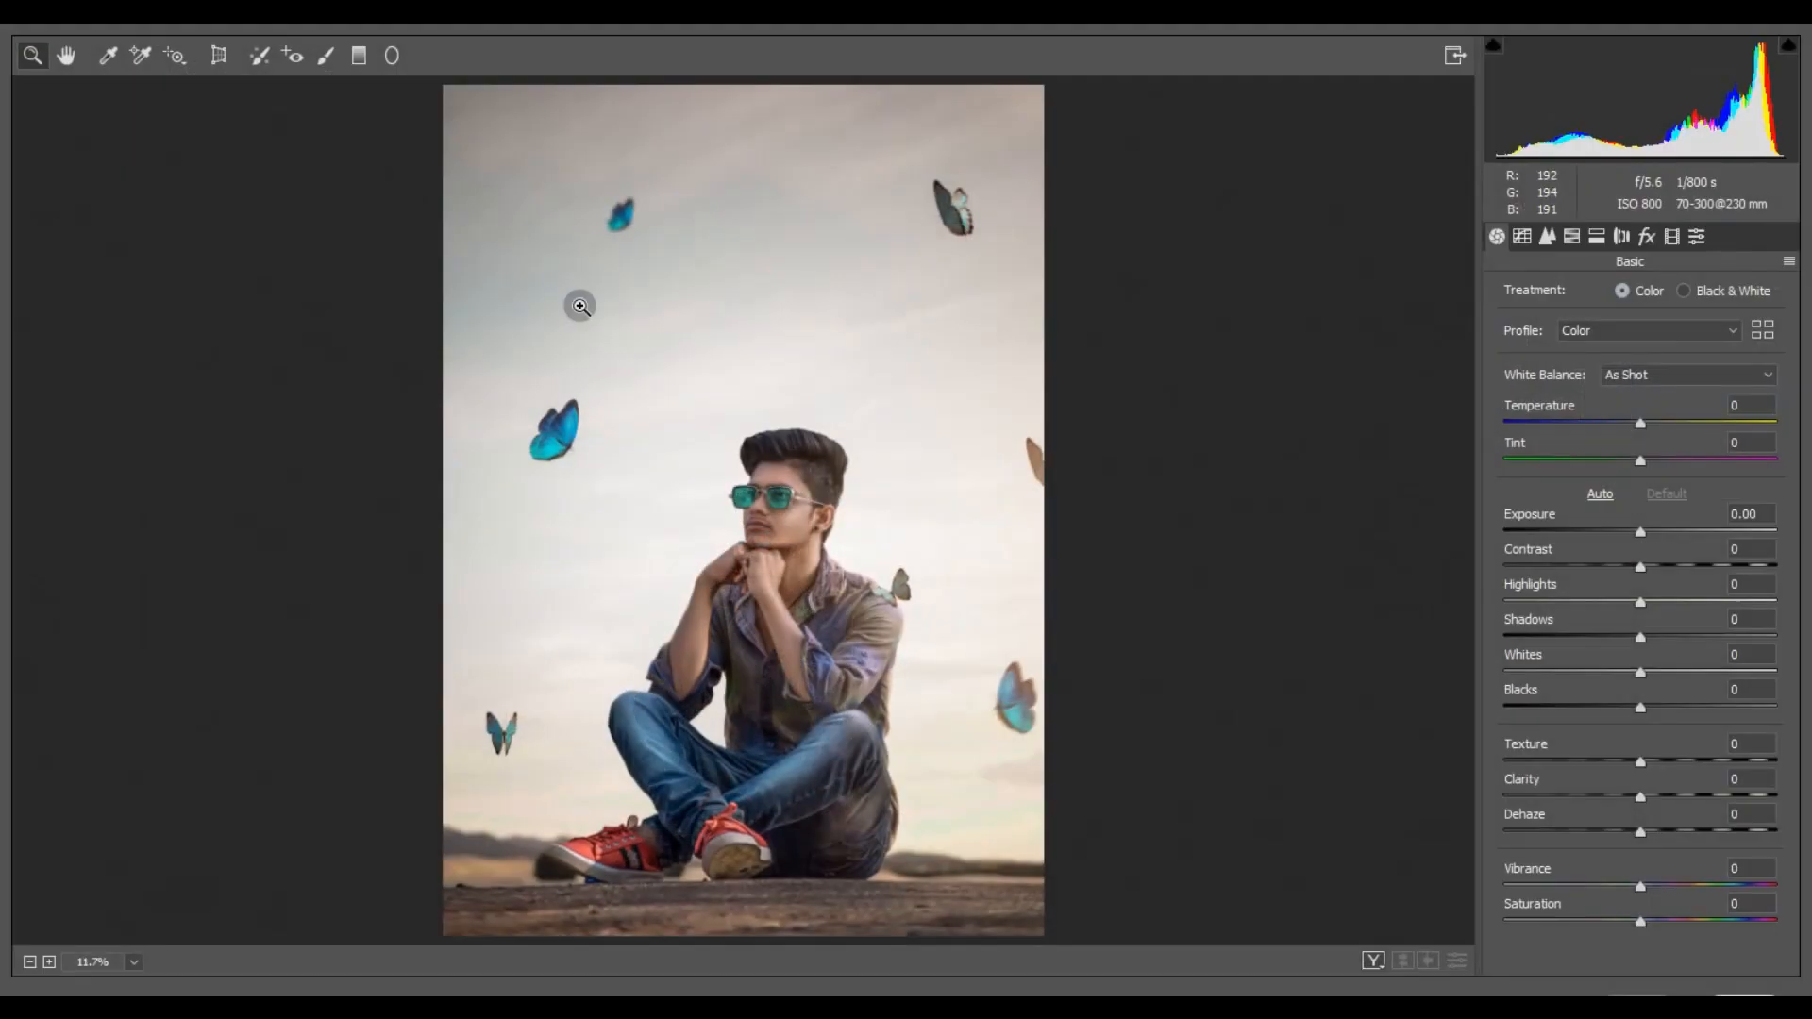
- Draw a large radial filter around the seated subject and reset its local correction settings
left_click(391, 55)
left_click_drag(699, 409, 1064, 774)
left_click_drag(886, 675, 925, 677)
left_click(1787, 235)
left_click(1637, 283)
- Set the radial filter to Exposure -1.95 and Shadows +26 with slightly lifted Blacks, and finish the local adjustment
left_click_drag(1634, 406, 1607, 407)
left_click_drag(1634, 510, 1672, 515)
left_click_drag(1635, 575, 1676, 586)
left_click_drag(1611, 409, 1576, 405)
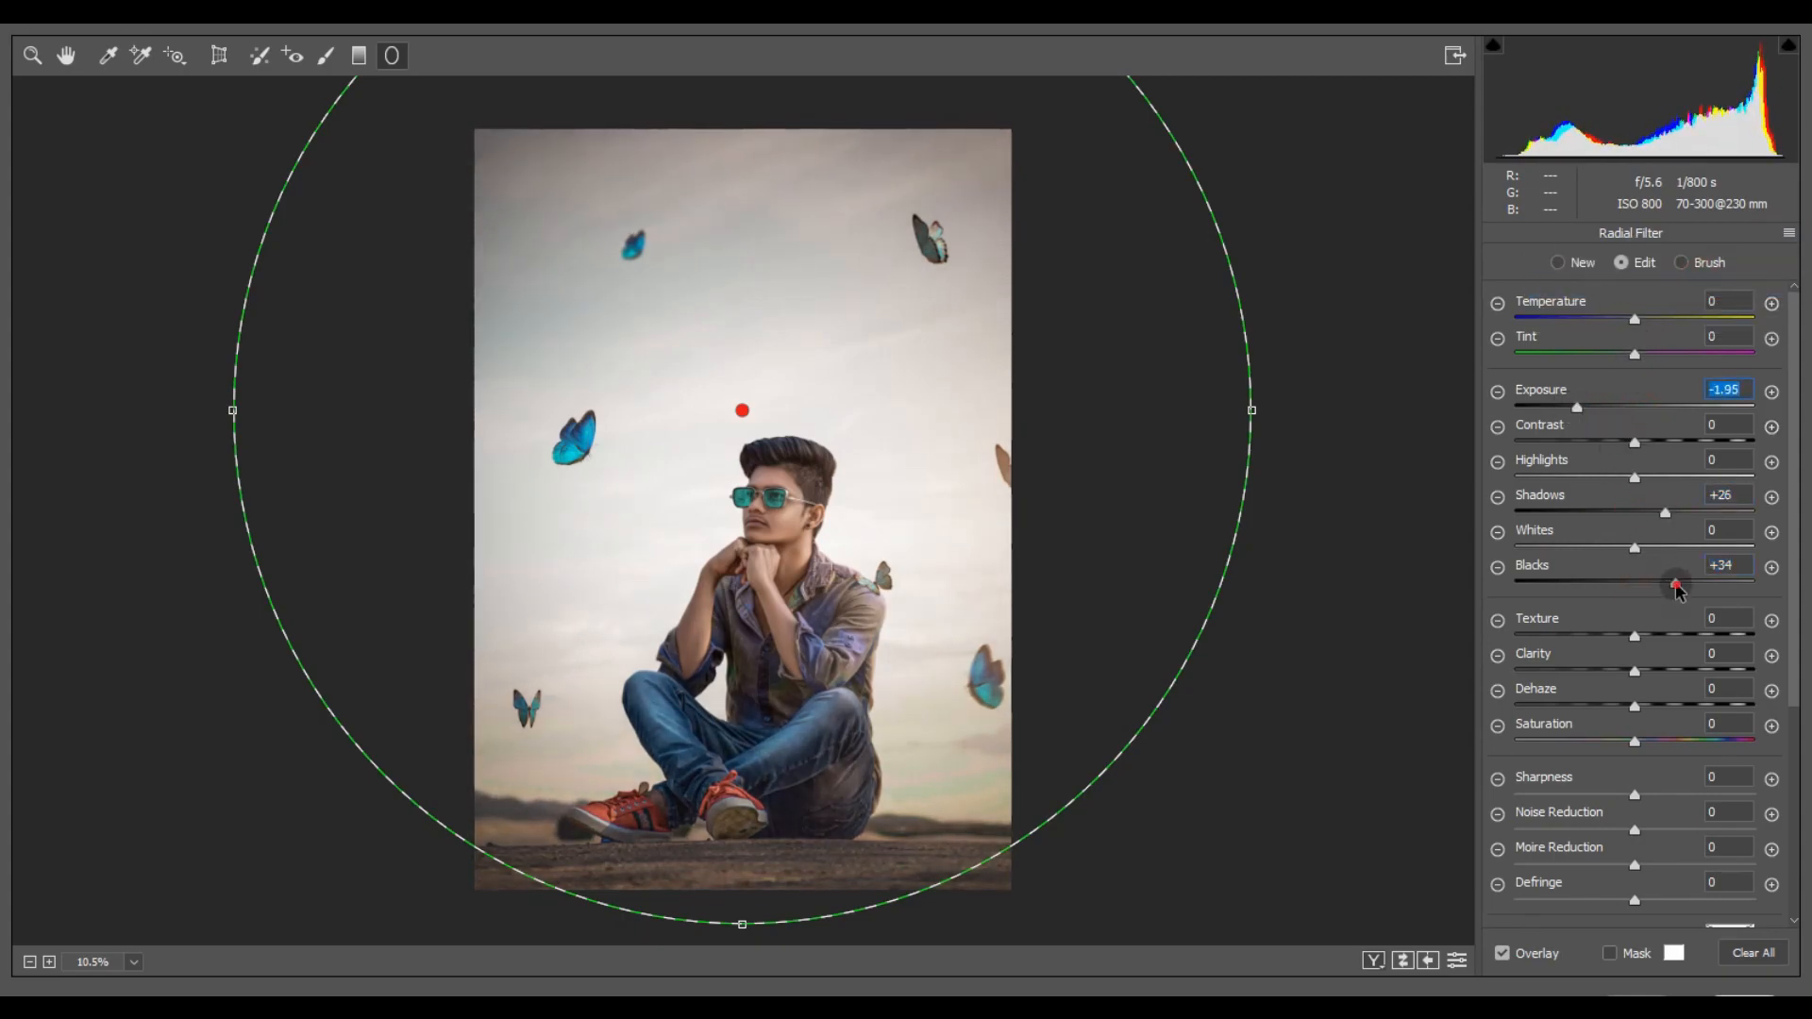
left_click_drag(1676, 586, 1651, 585)
left_click_drag(953, 651, 954, 643)
left_click(31, 54)
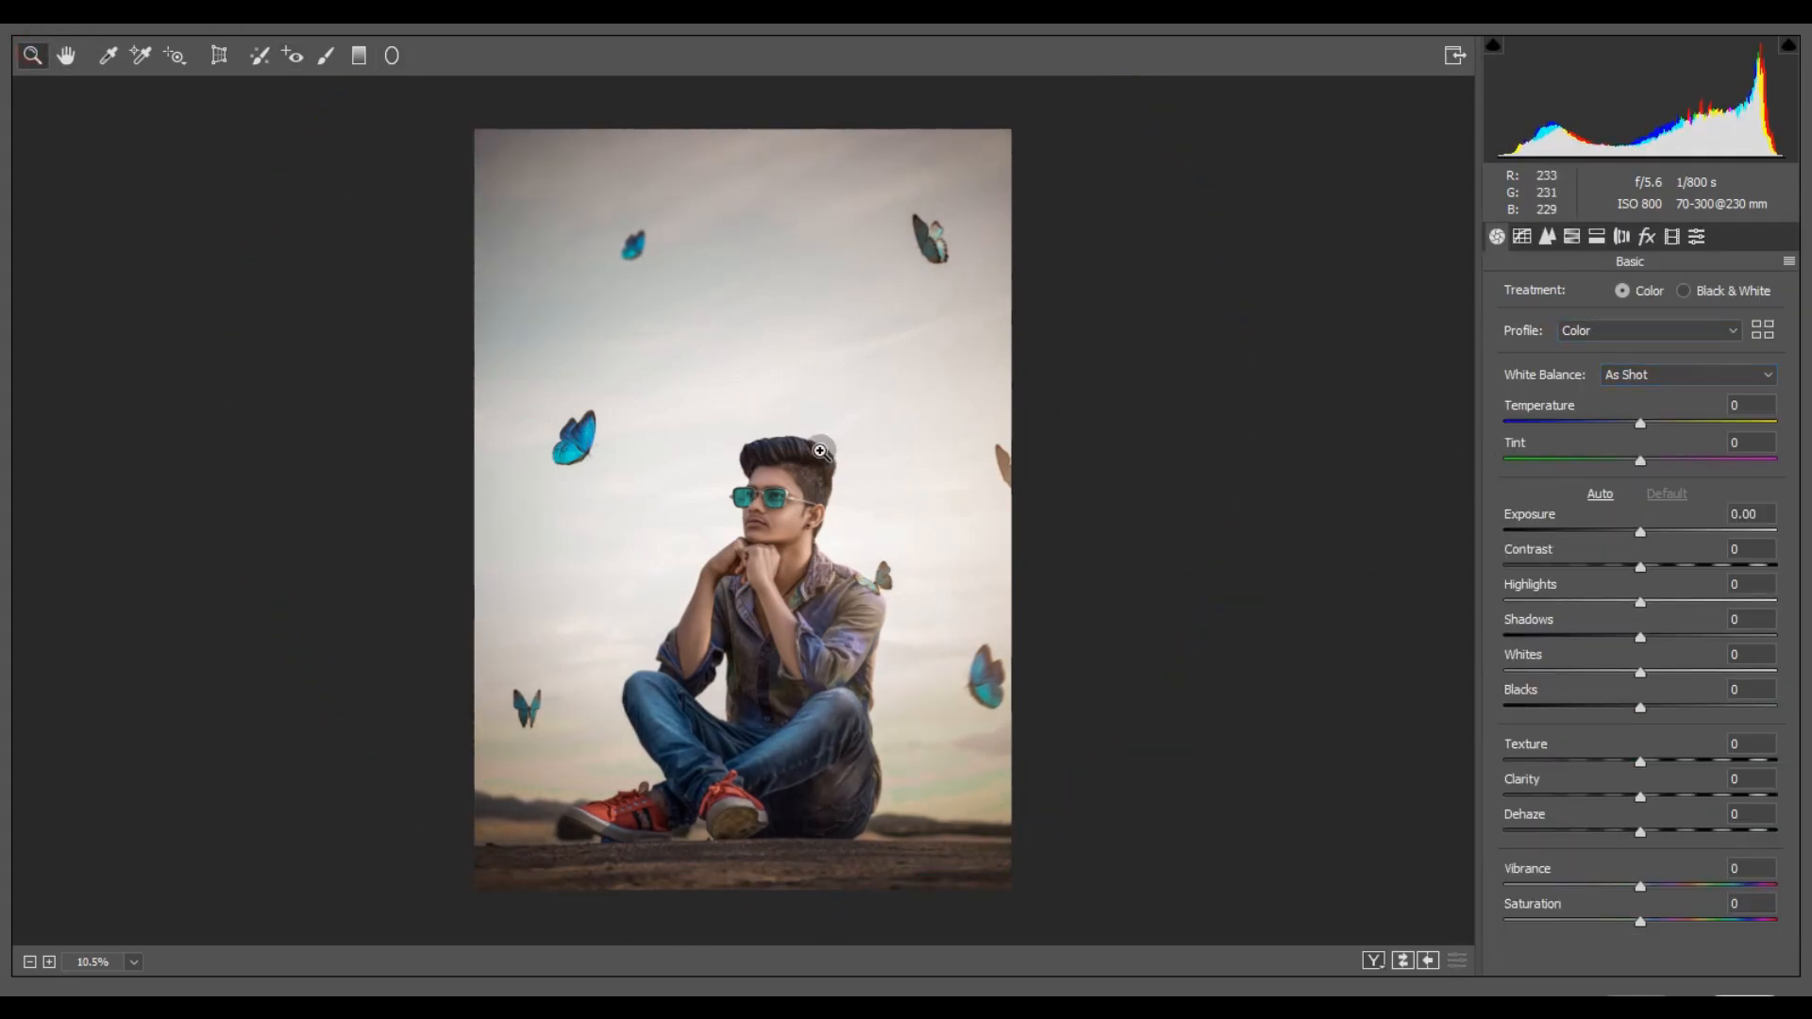
- Set the white balance to Temperature +1 and Tint +8
scroll(793, 462, "up", 1)
scroll(776, 464, "down", 2)
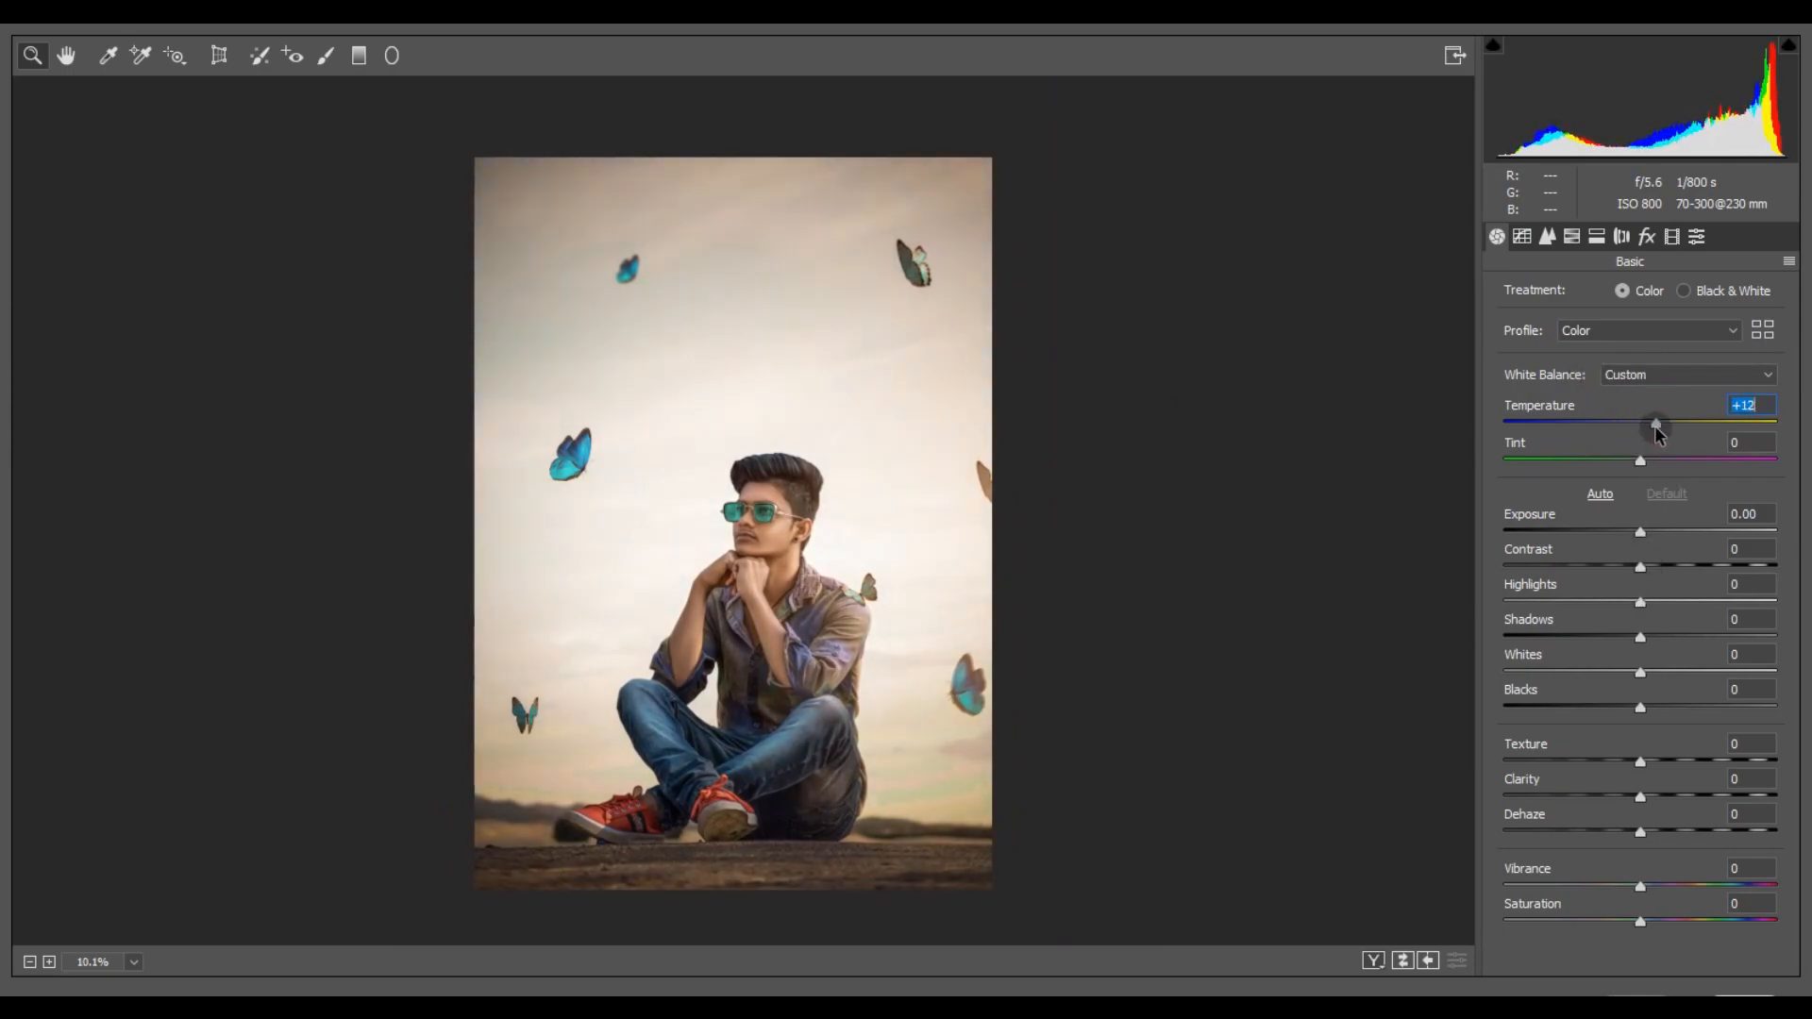
type("1")
key("Tab")
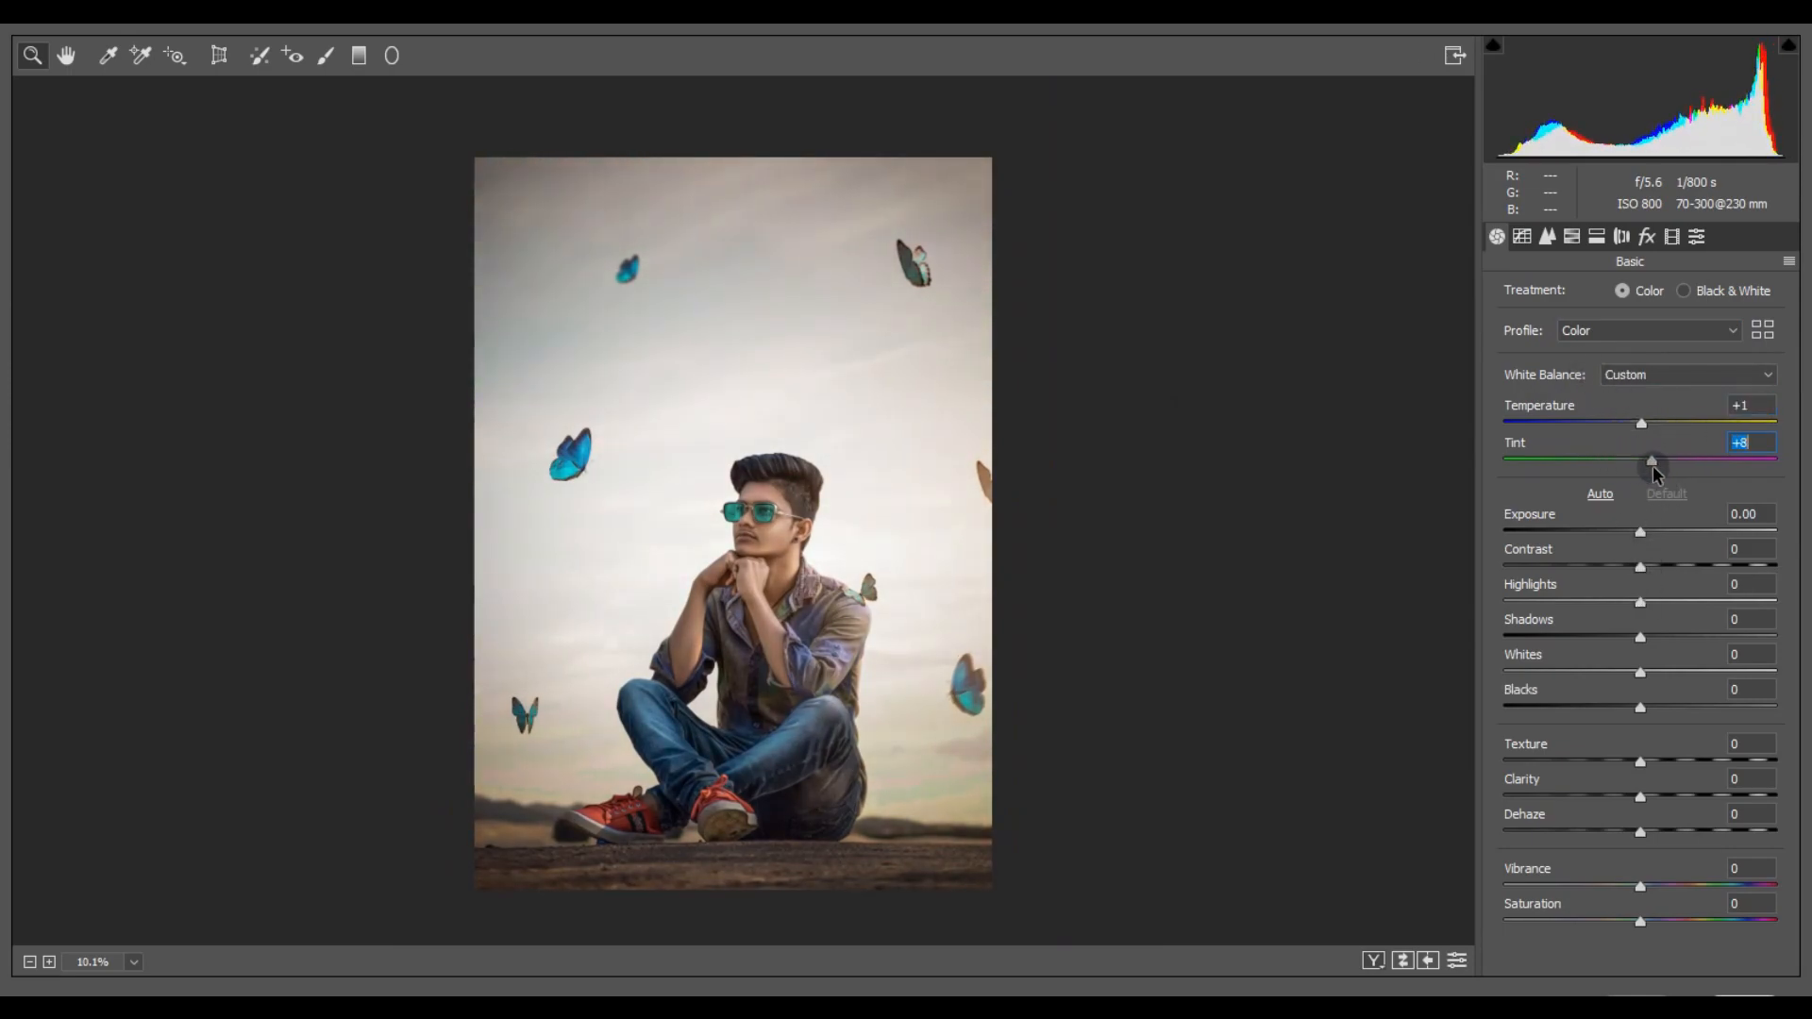
- Calibrate Red Primary Saturation +12, Green Primary Hue +13 and Saturation +10, and Blue Primary Hue -14 and Saturation -13
left_click(1671, 236)
double_click(1607, 665)
left_click_drag(1647, 700, 1617, 710)
left_click_drag(1629, 566, 1658, 604)
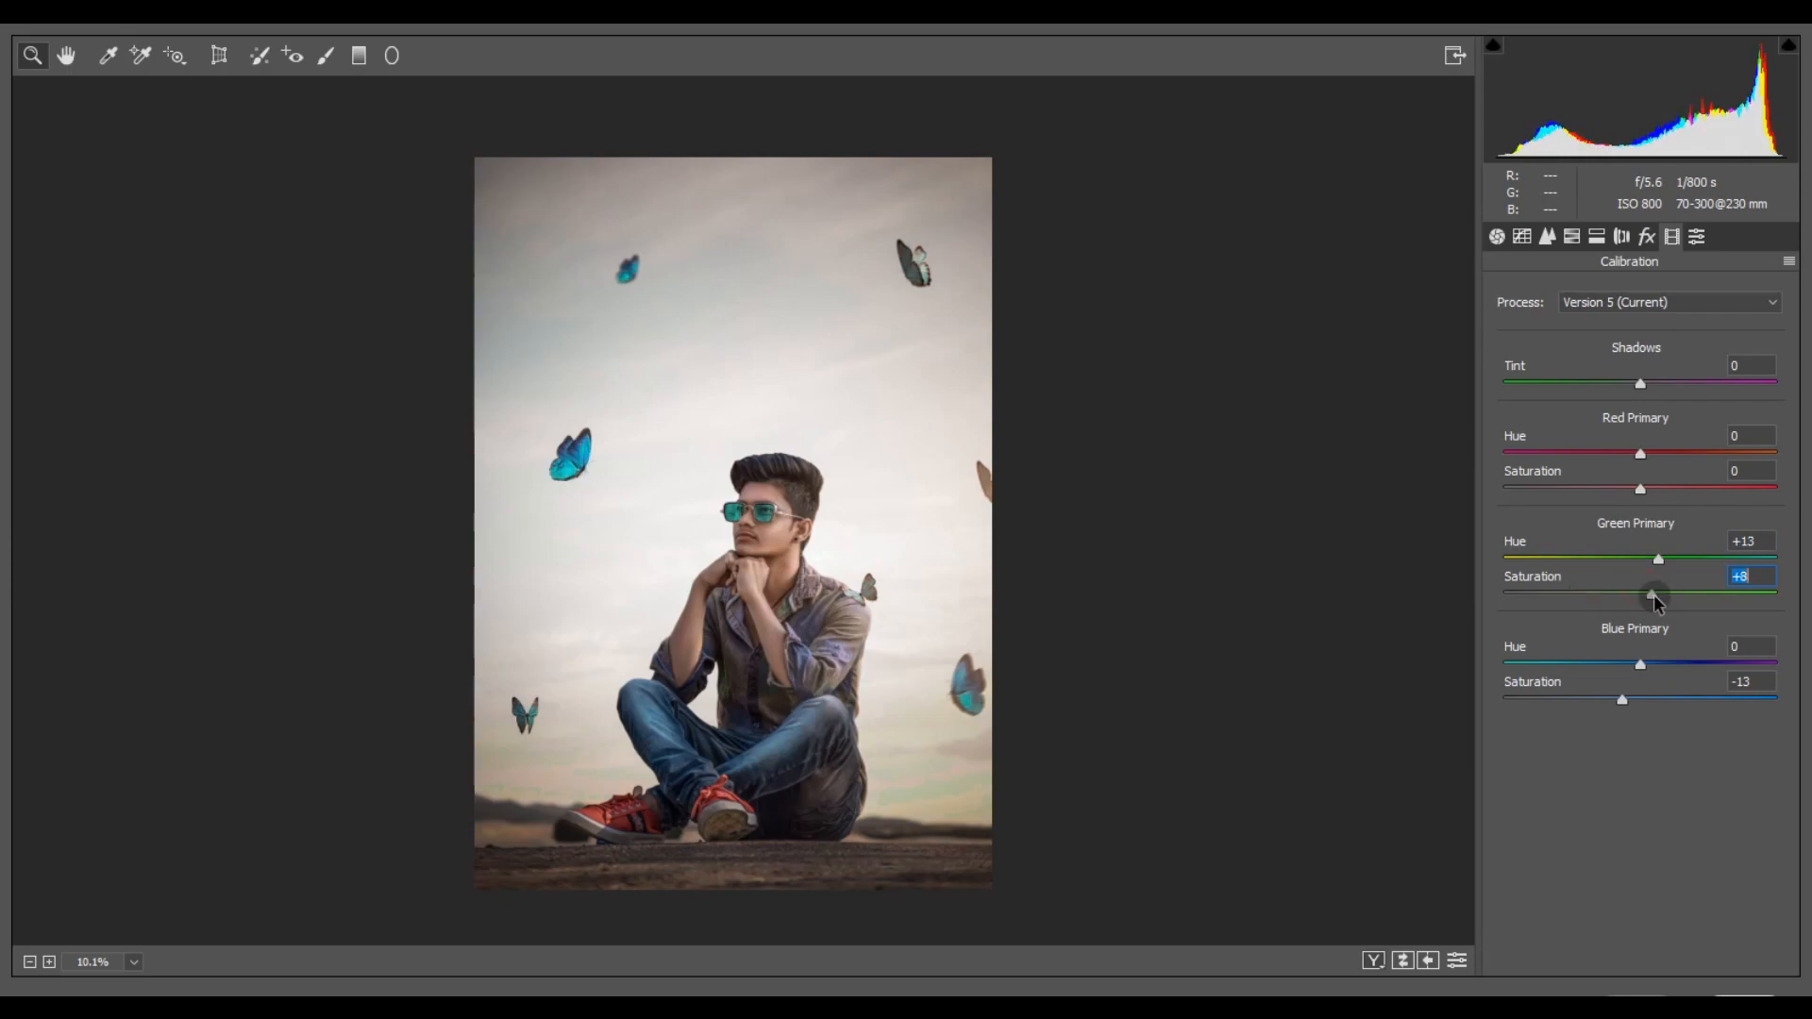
left_click_drag(1641, 491, 1671, 513)
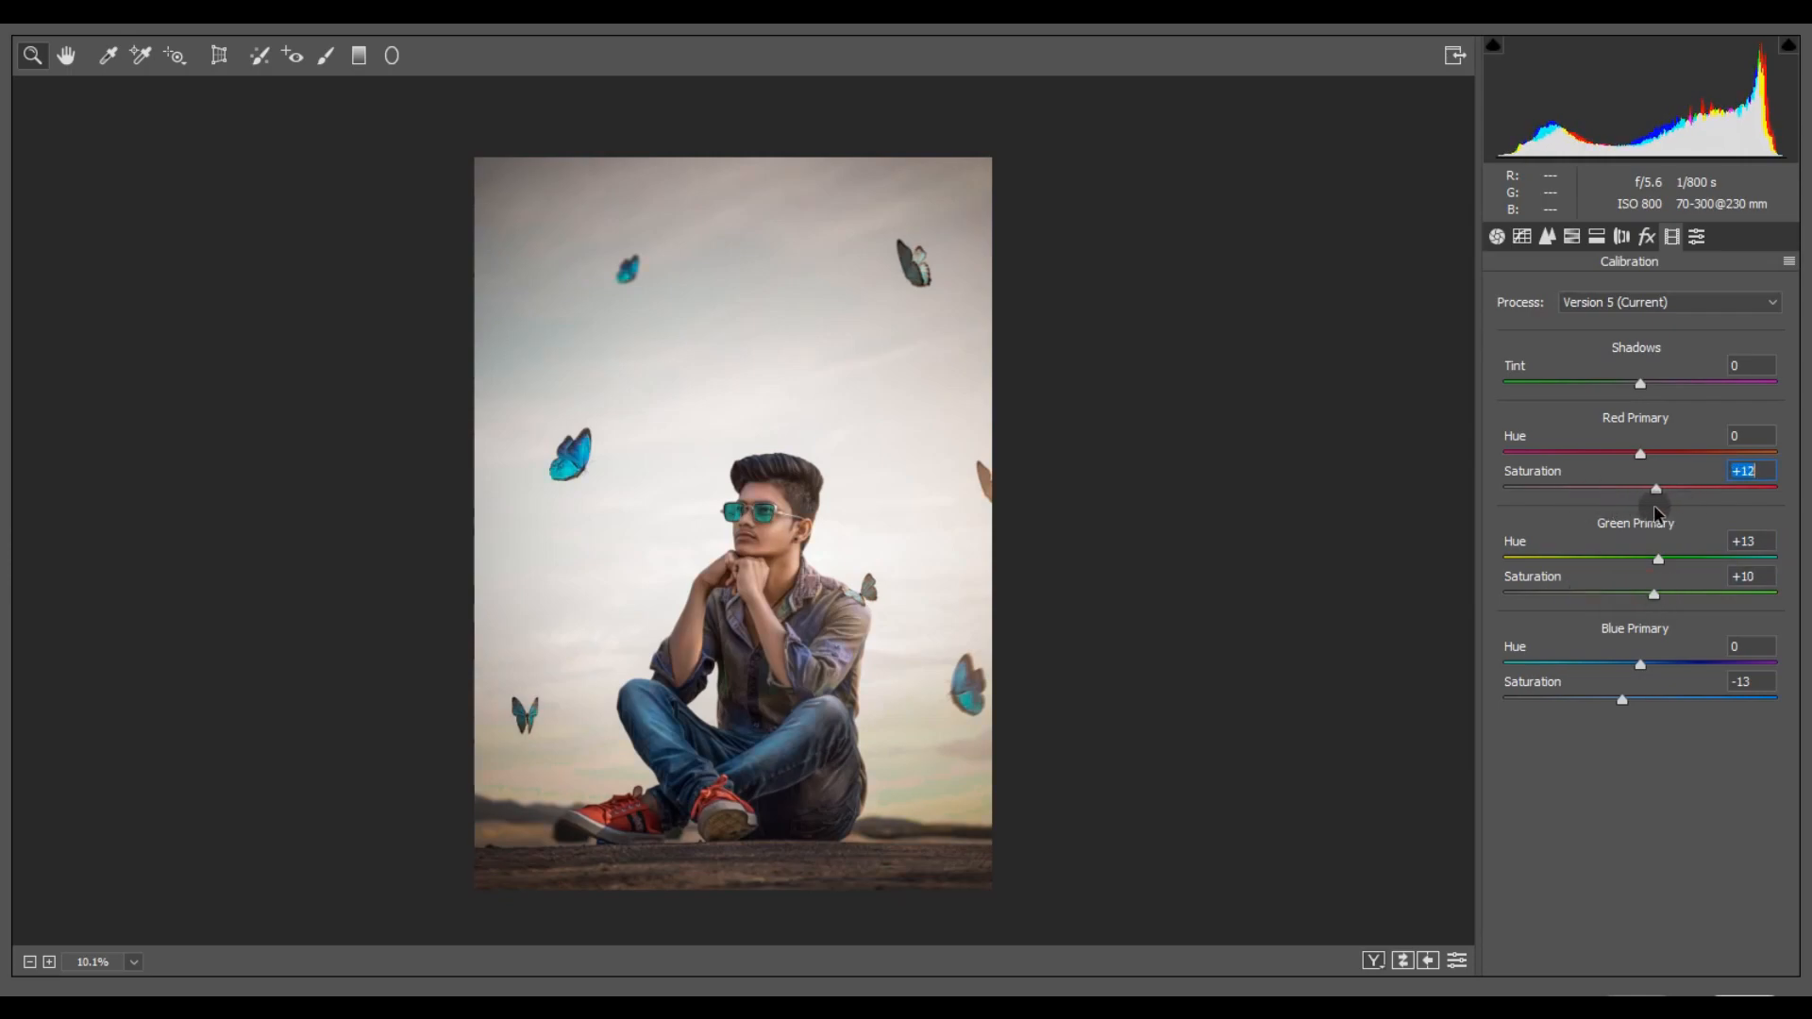
scroll(921, 567, "down", 1)
mouse_move(1612, 674)
left_mouse_down()
mouse_move(1596, 664)
mouse_move(1626, 668)
left_mouse_up()
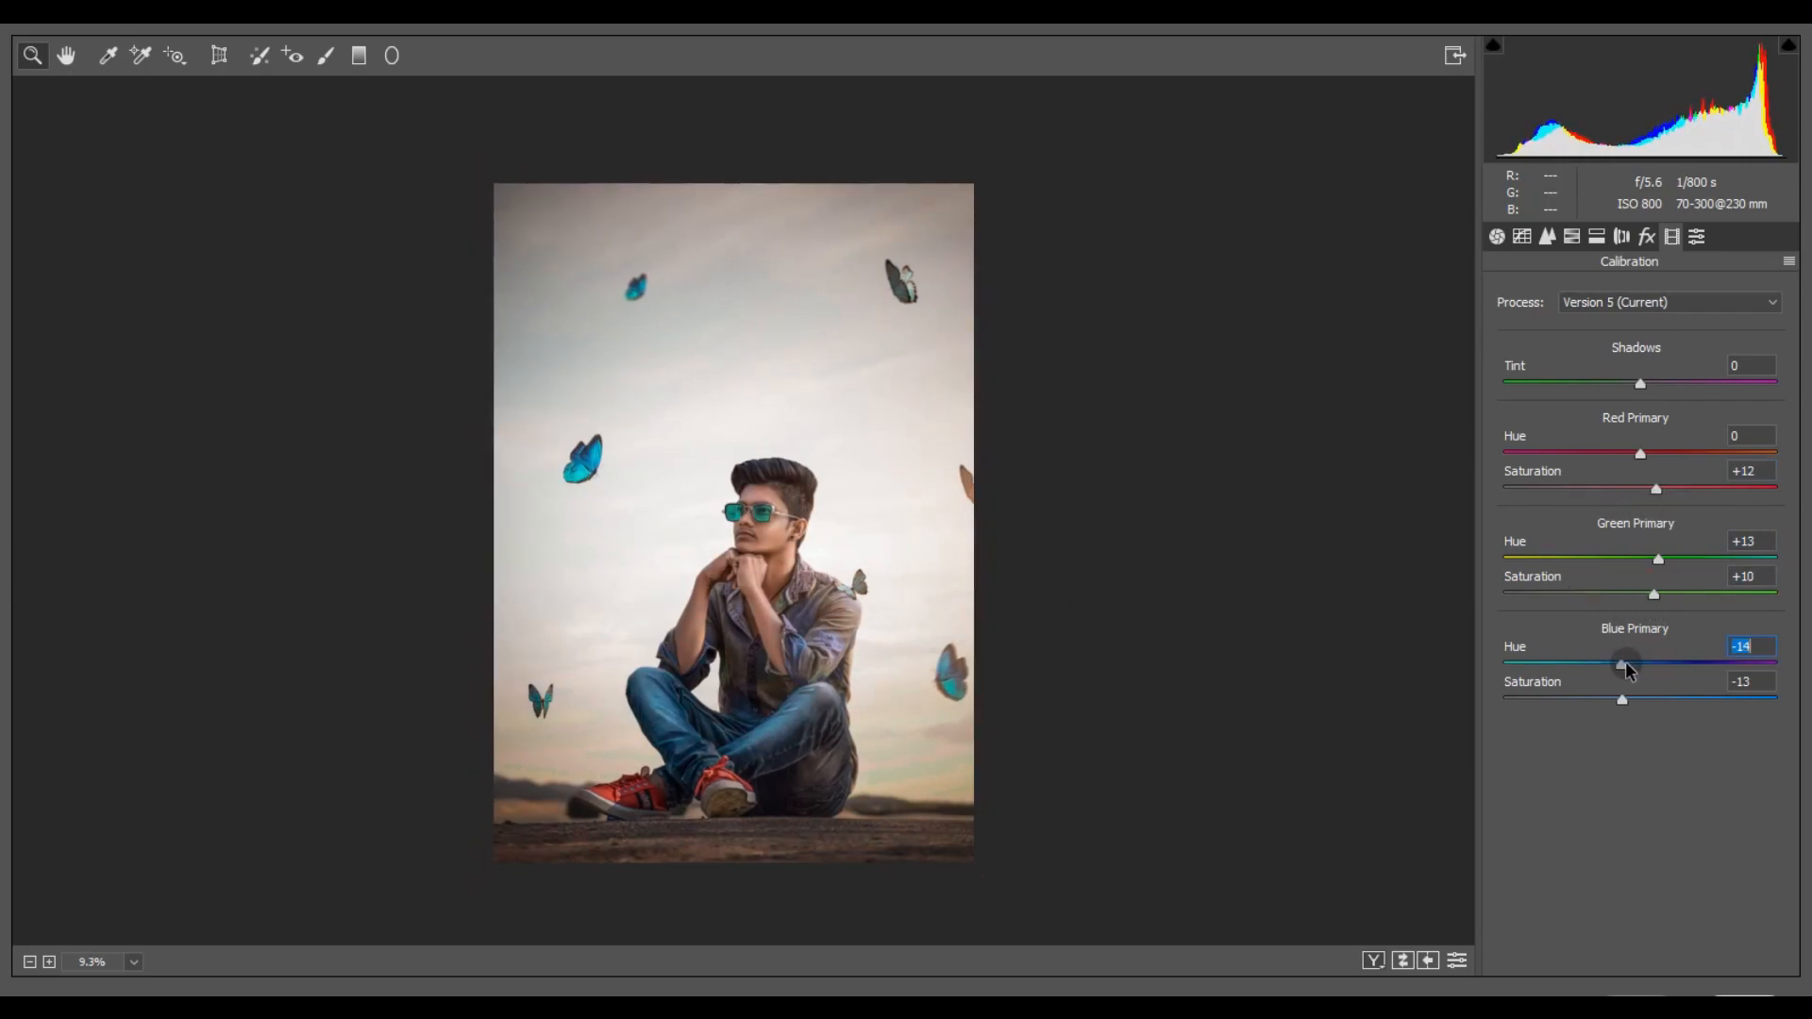
- Apply split toning with highlights at Hue 33 and Saturation 4, and shadows at Hue 180 and Saturation 5
left_click(1596, 236)
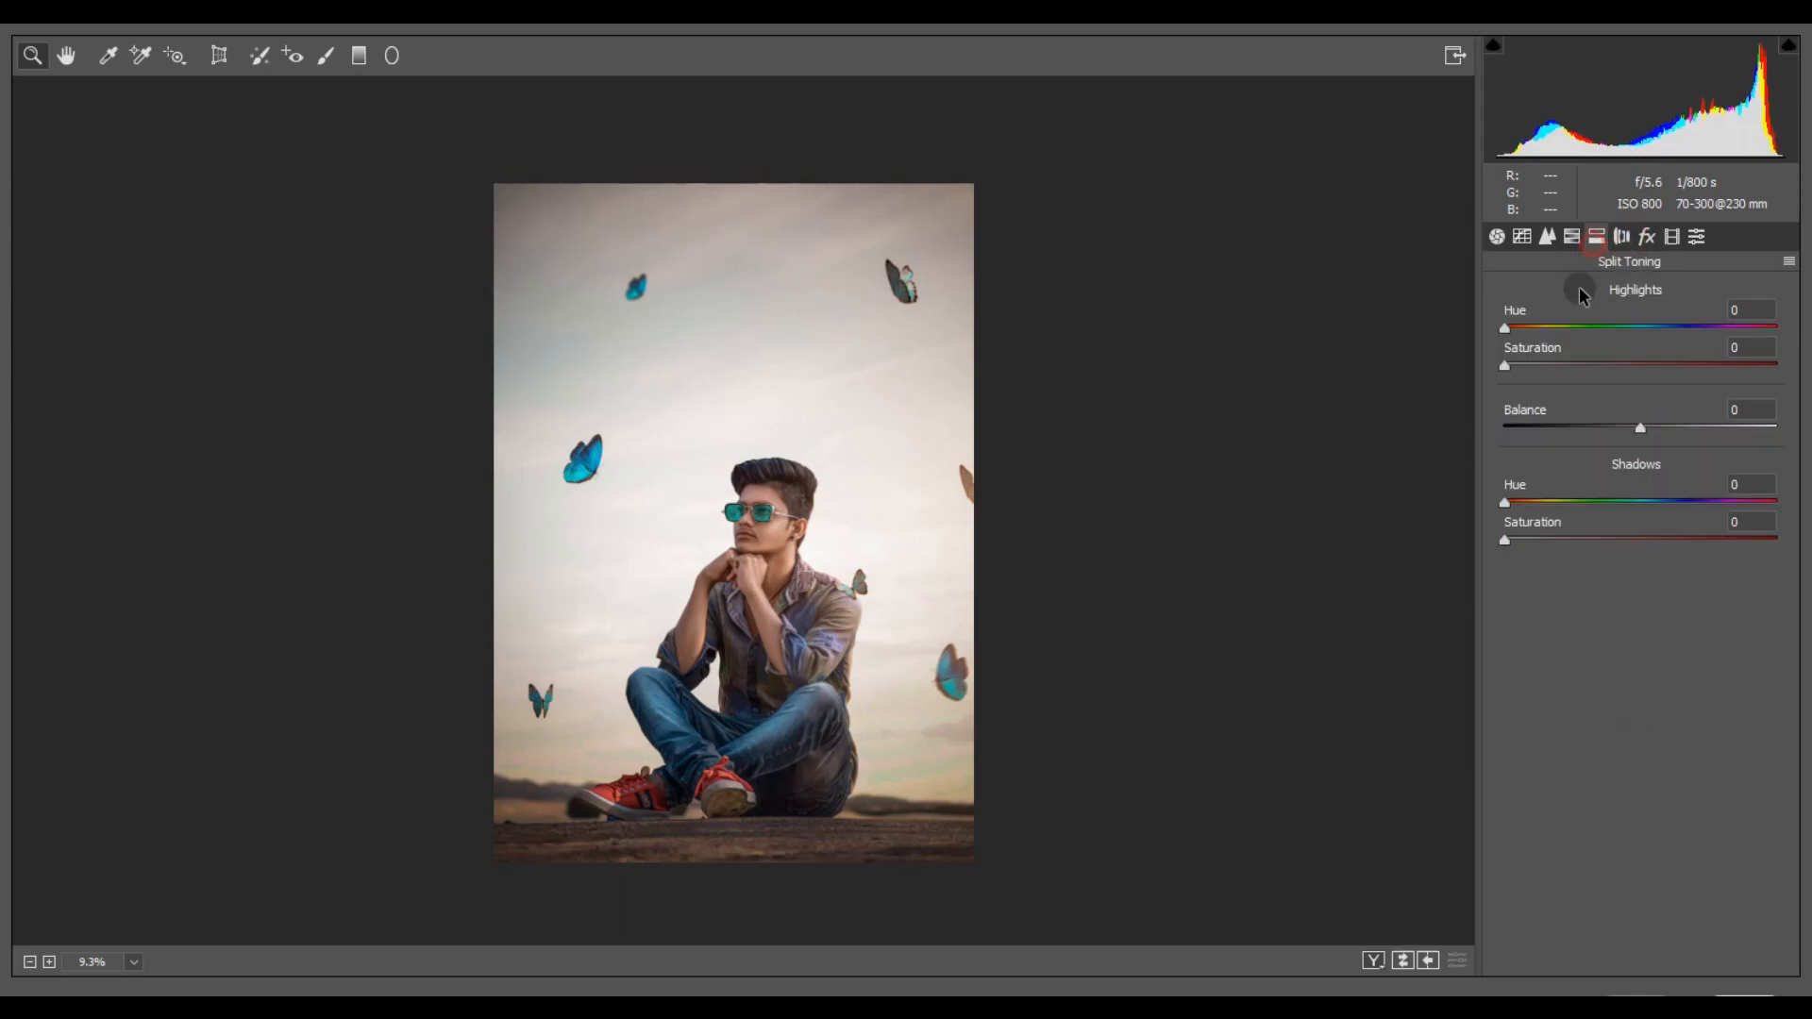
left_click_drag(1504, 538, 1644, 526)
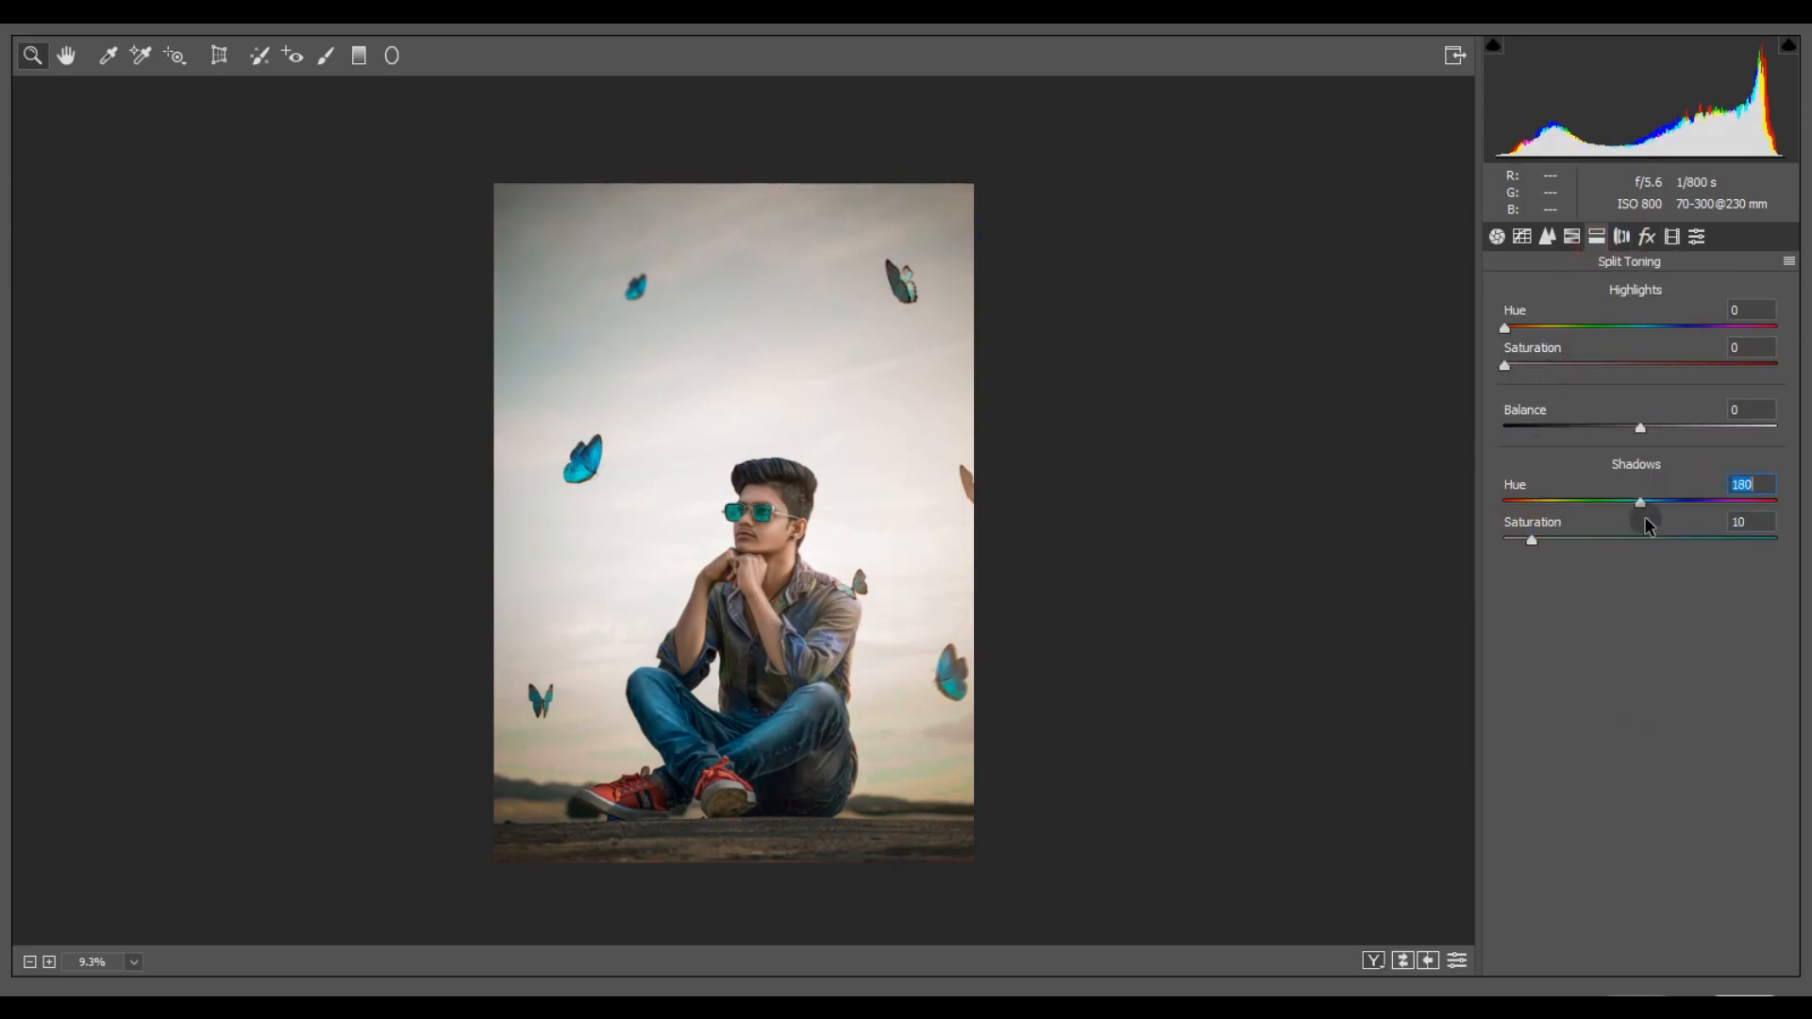
left_click_drag(1504, 366, 1529, 330)
left_click_drag(1520, 365, 1517, 389)
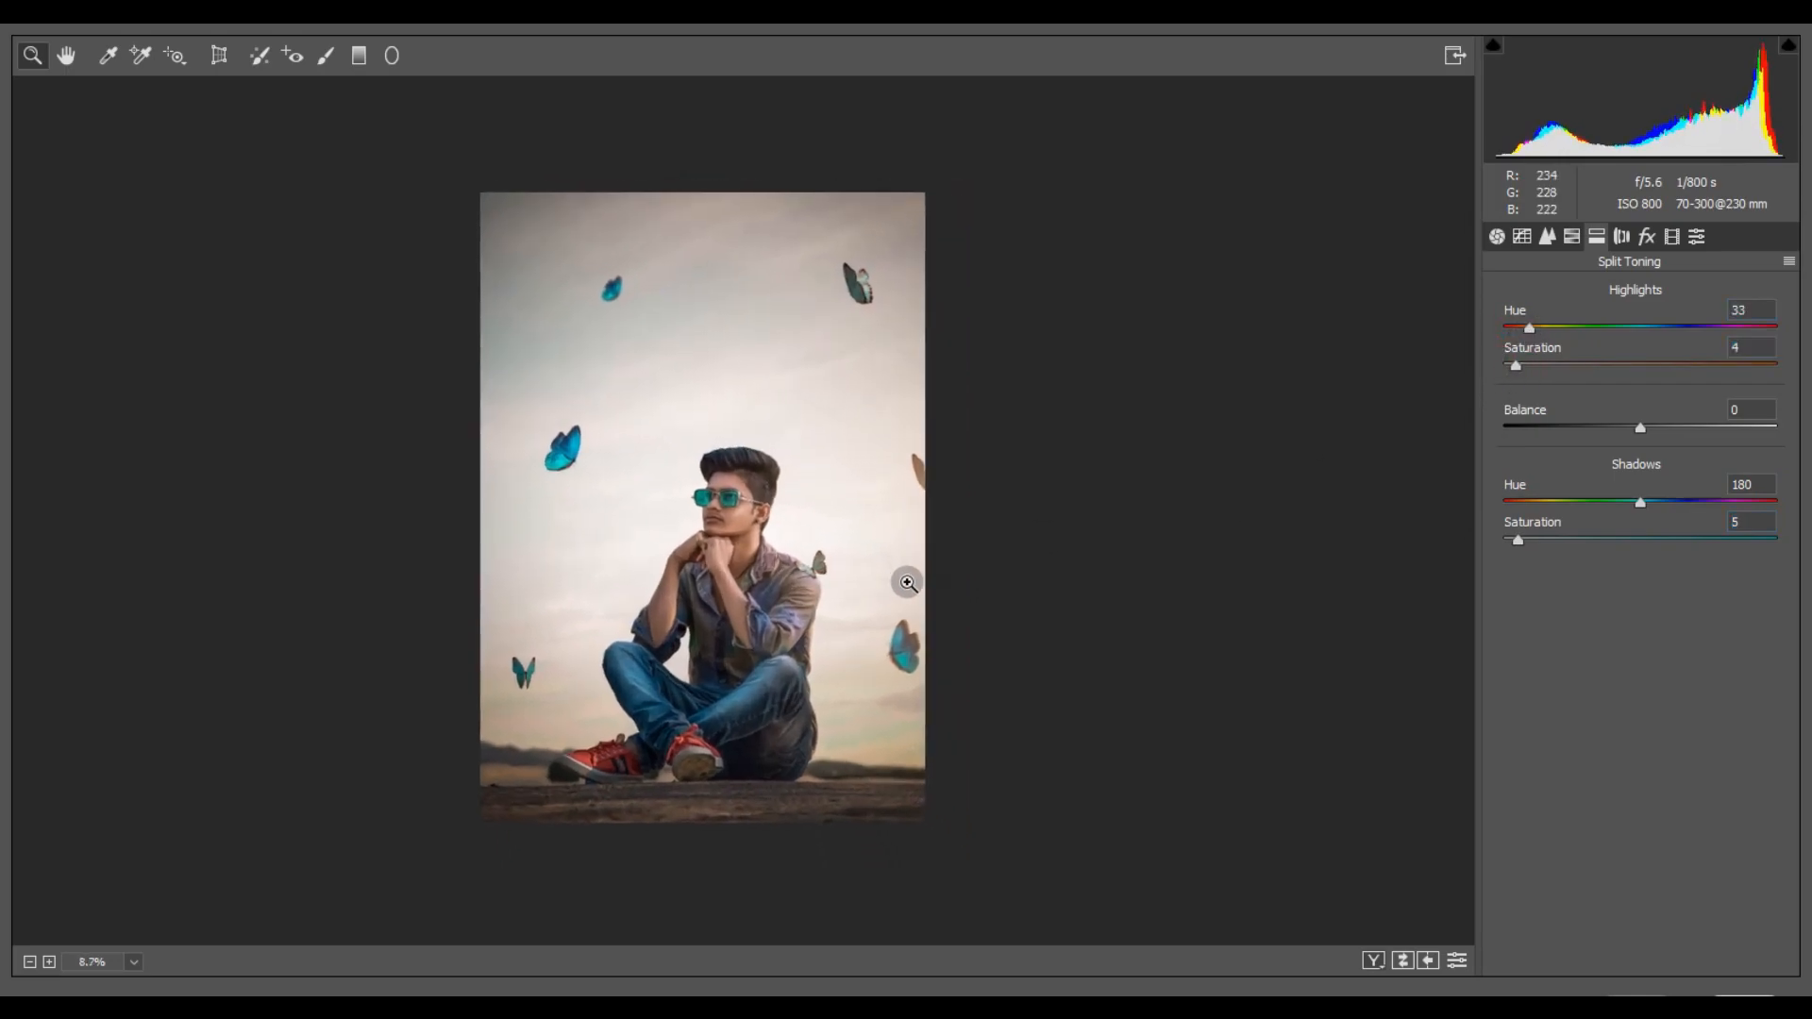
left_click(733, 400)
right_click(766, 627)
left_click(775, 634)
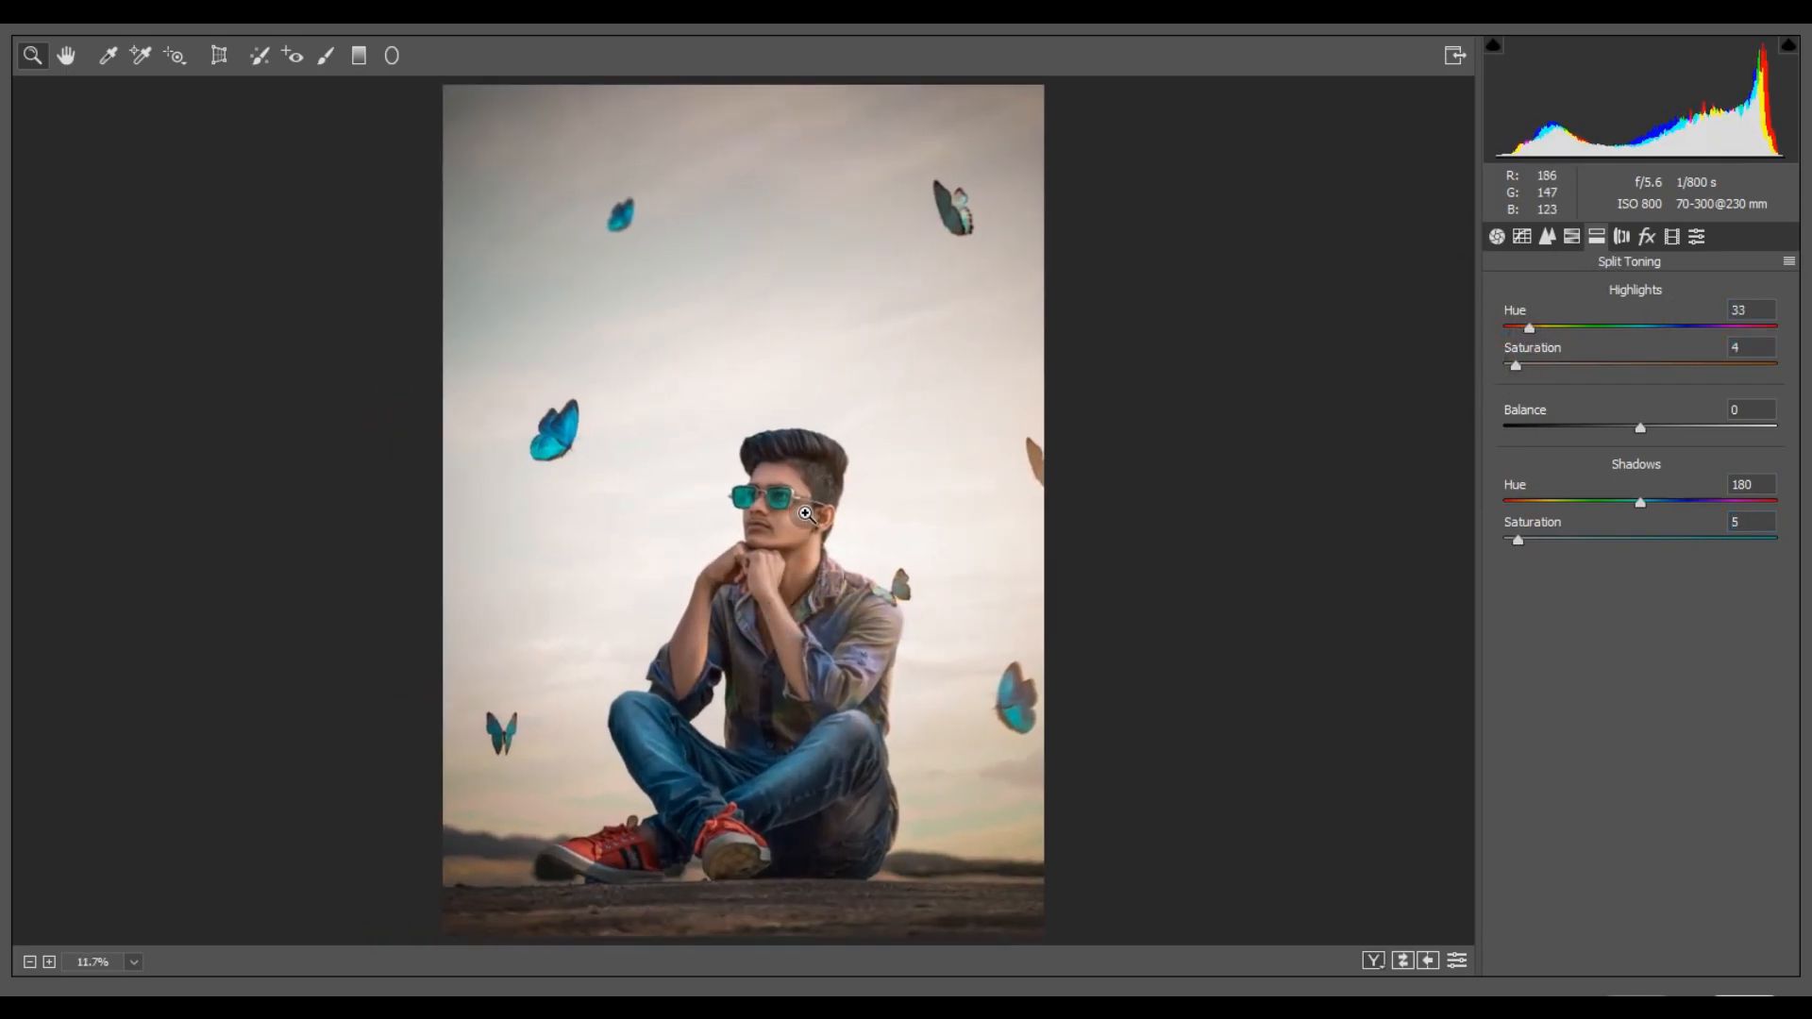
left_click(808, 506)
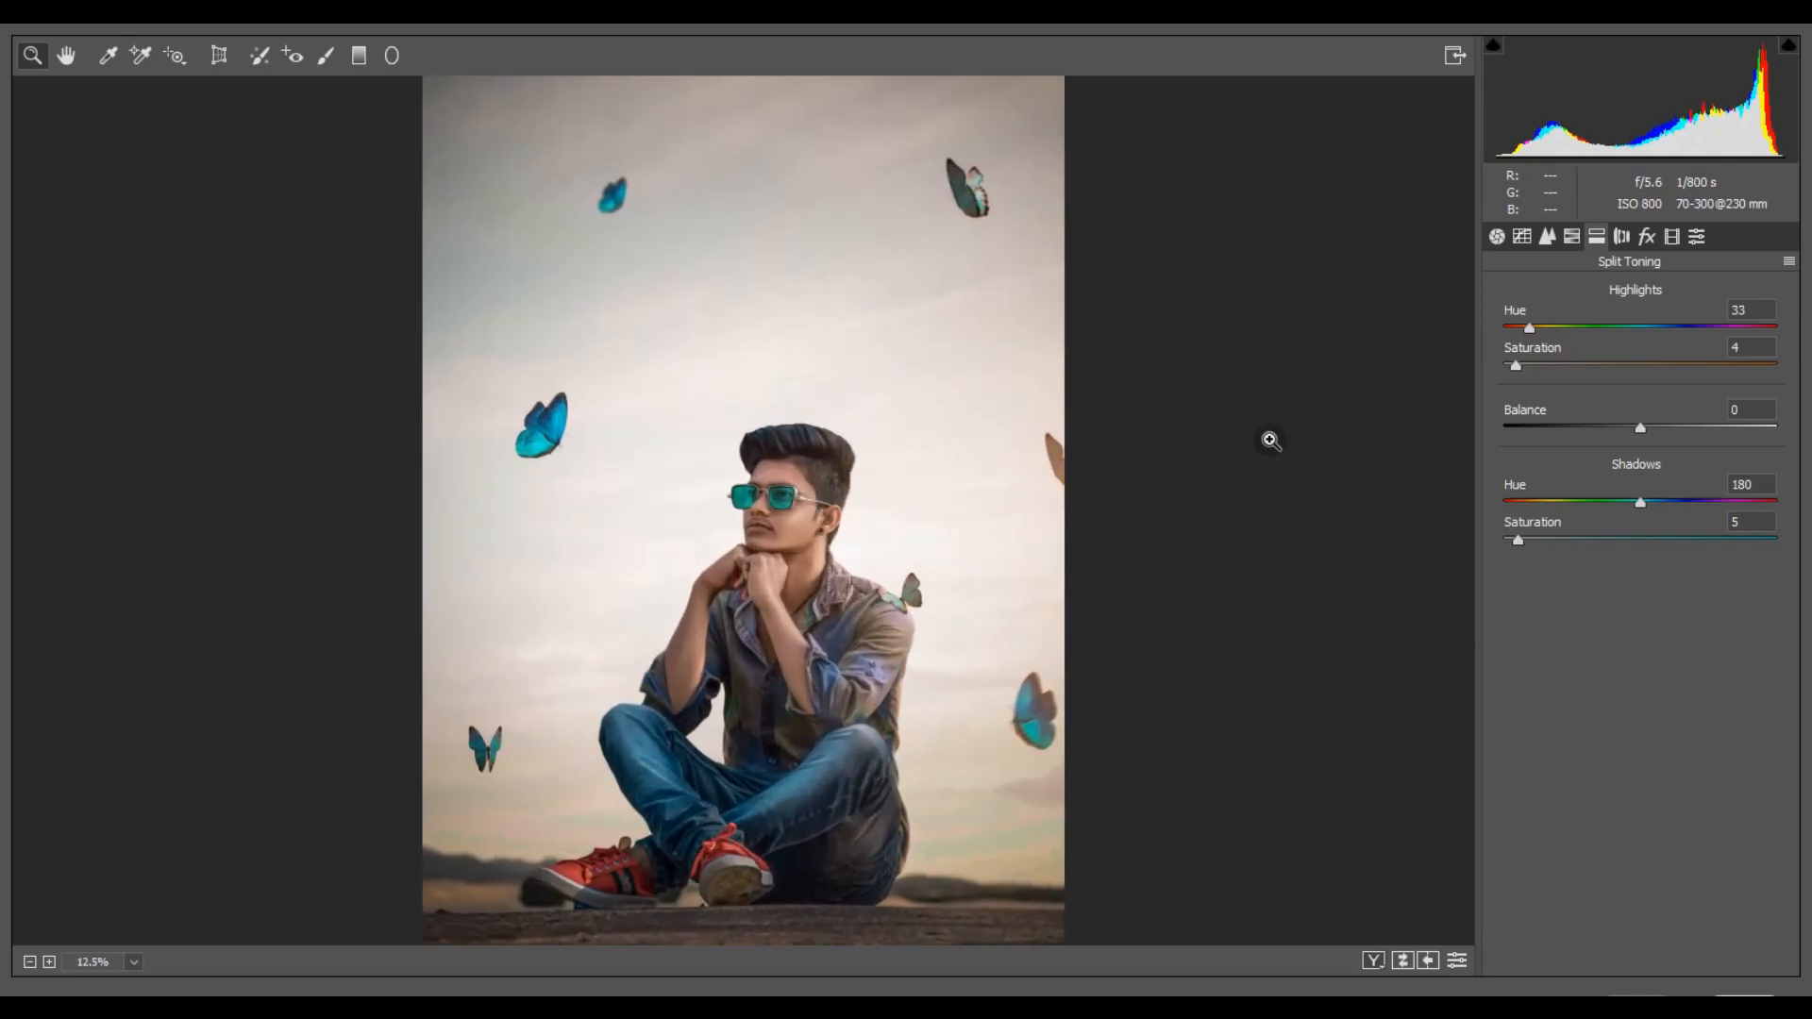
- Set HSL luminance to Reds +21, Oranges +17 and Aquas +24, and raise the parametric tone curve's Lights to +8
left_click(1571, 236)
left_click(1547, 236)
left_click(1572, 236)
left_click(1655, 291)
left_click_drag(1642, 406, 1670, 366)
left_click_drag(1640, 441, 1678, 521)
double_click(1676, 443)
double_click(1706, 483)
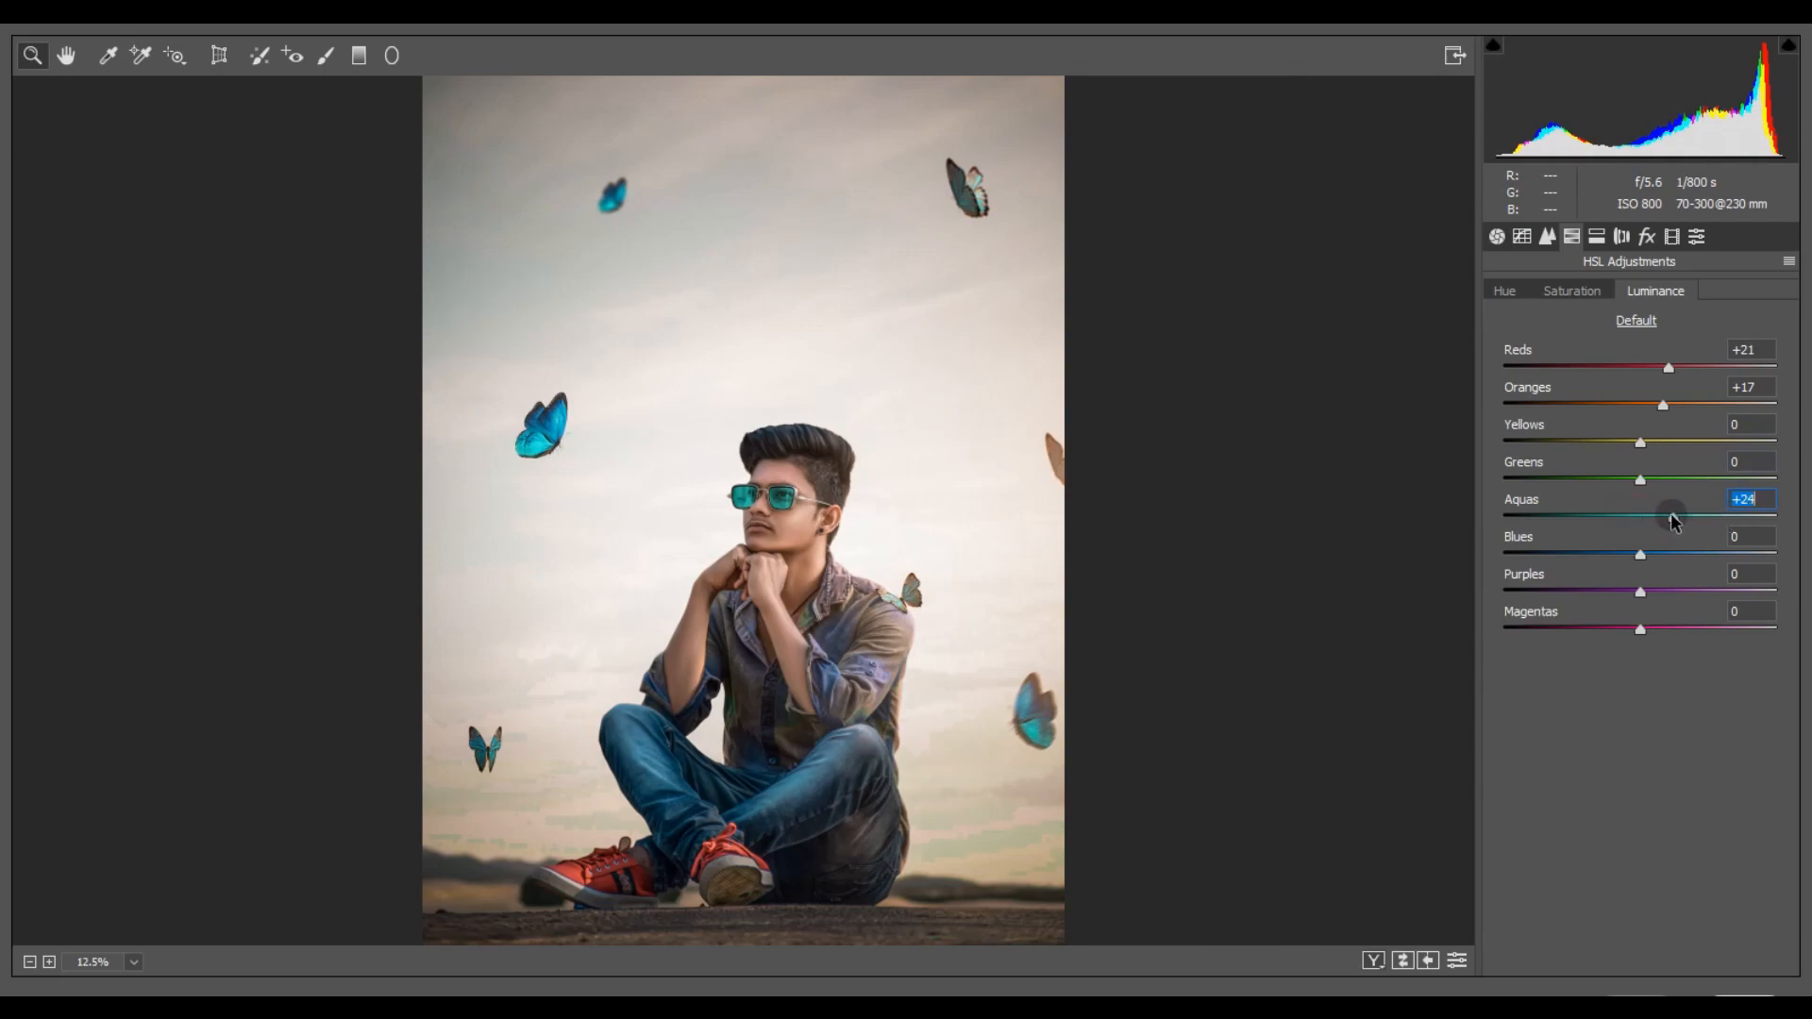
left_click(1522, 238)
left_click_drag(1640, 686, 1652, 682)
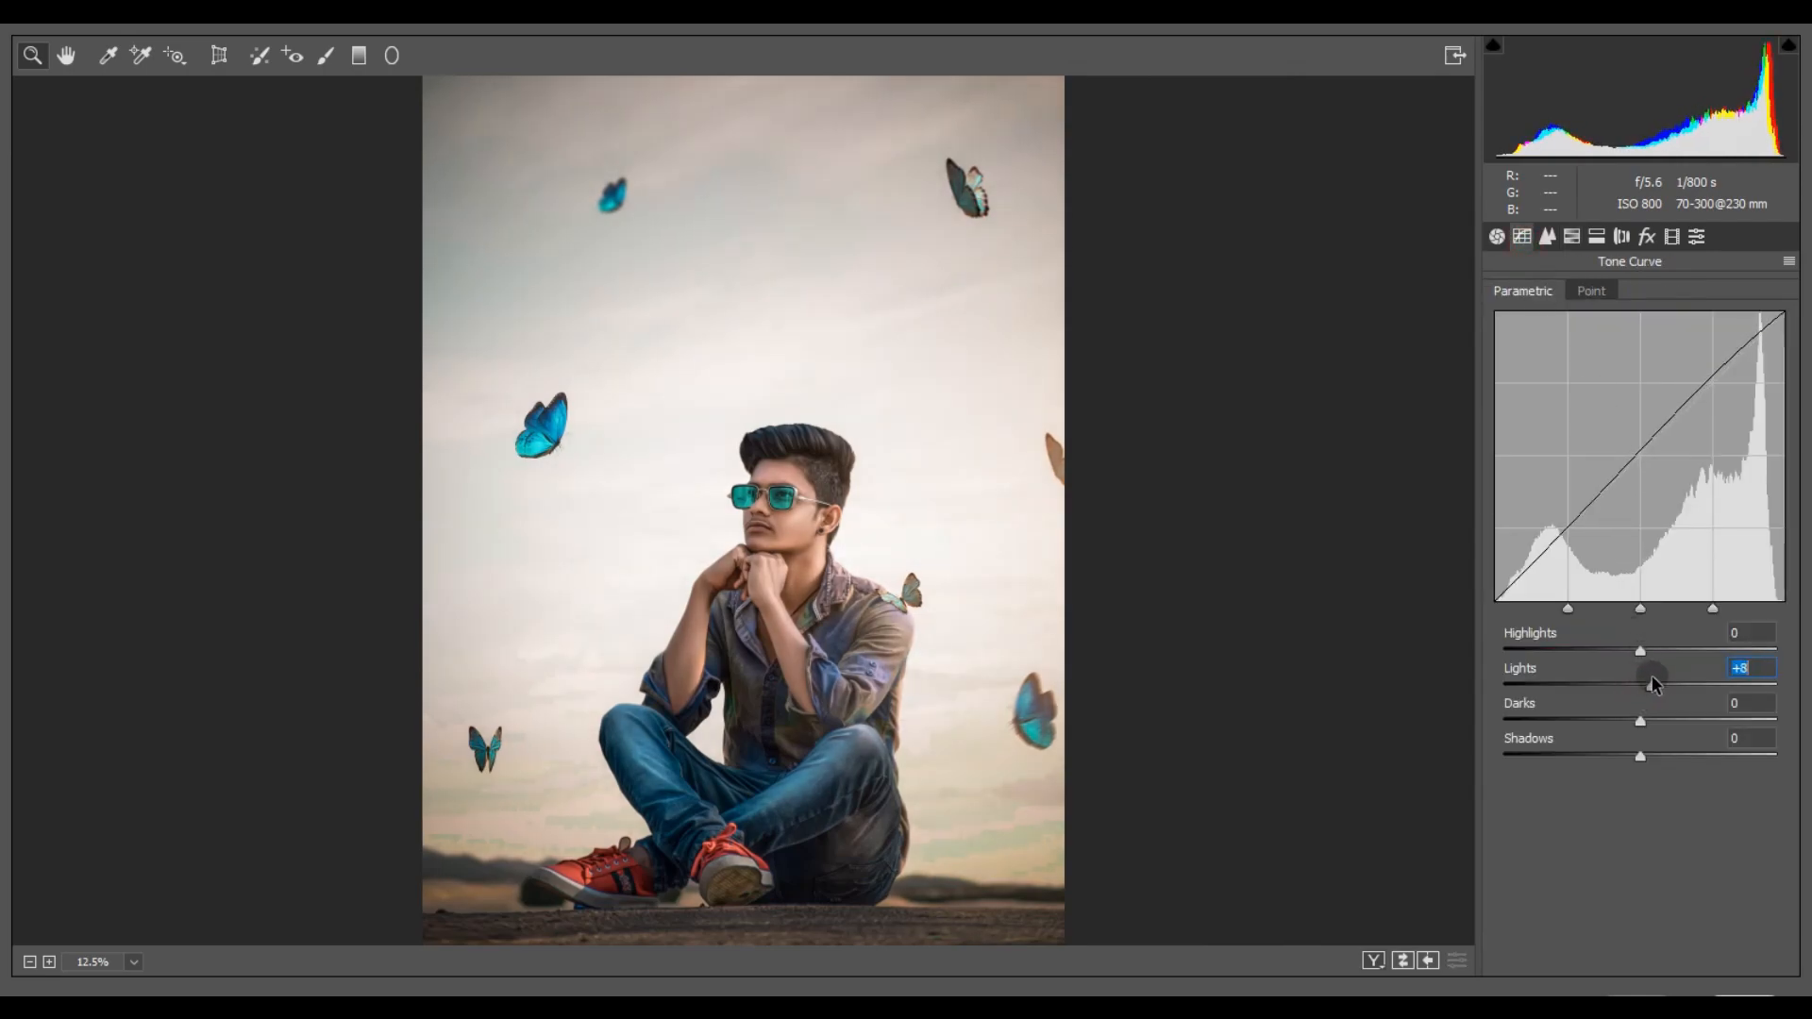
- Set sharpening to Amount 49, Radius 1.2, Detail 55 and Masking 18, with luminance noise reduction at 18
left_click(1546, 238)
left_click_drag(1573, 324, 1610, 330)
left_click_drag(714, 477, 717, 548)
left_click_drag(1630, 415, 1650, 404)
mouse_move(891, 613)
left_mouse_down()
mouse_move(925, 626)
mouse_move(894, 591)
left_mouse_up()
left_click_drag(1559, 367, 1676, 368)
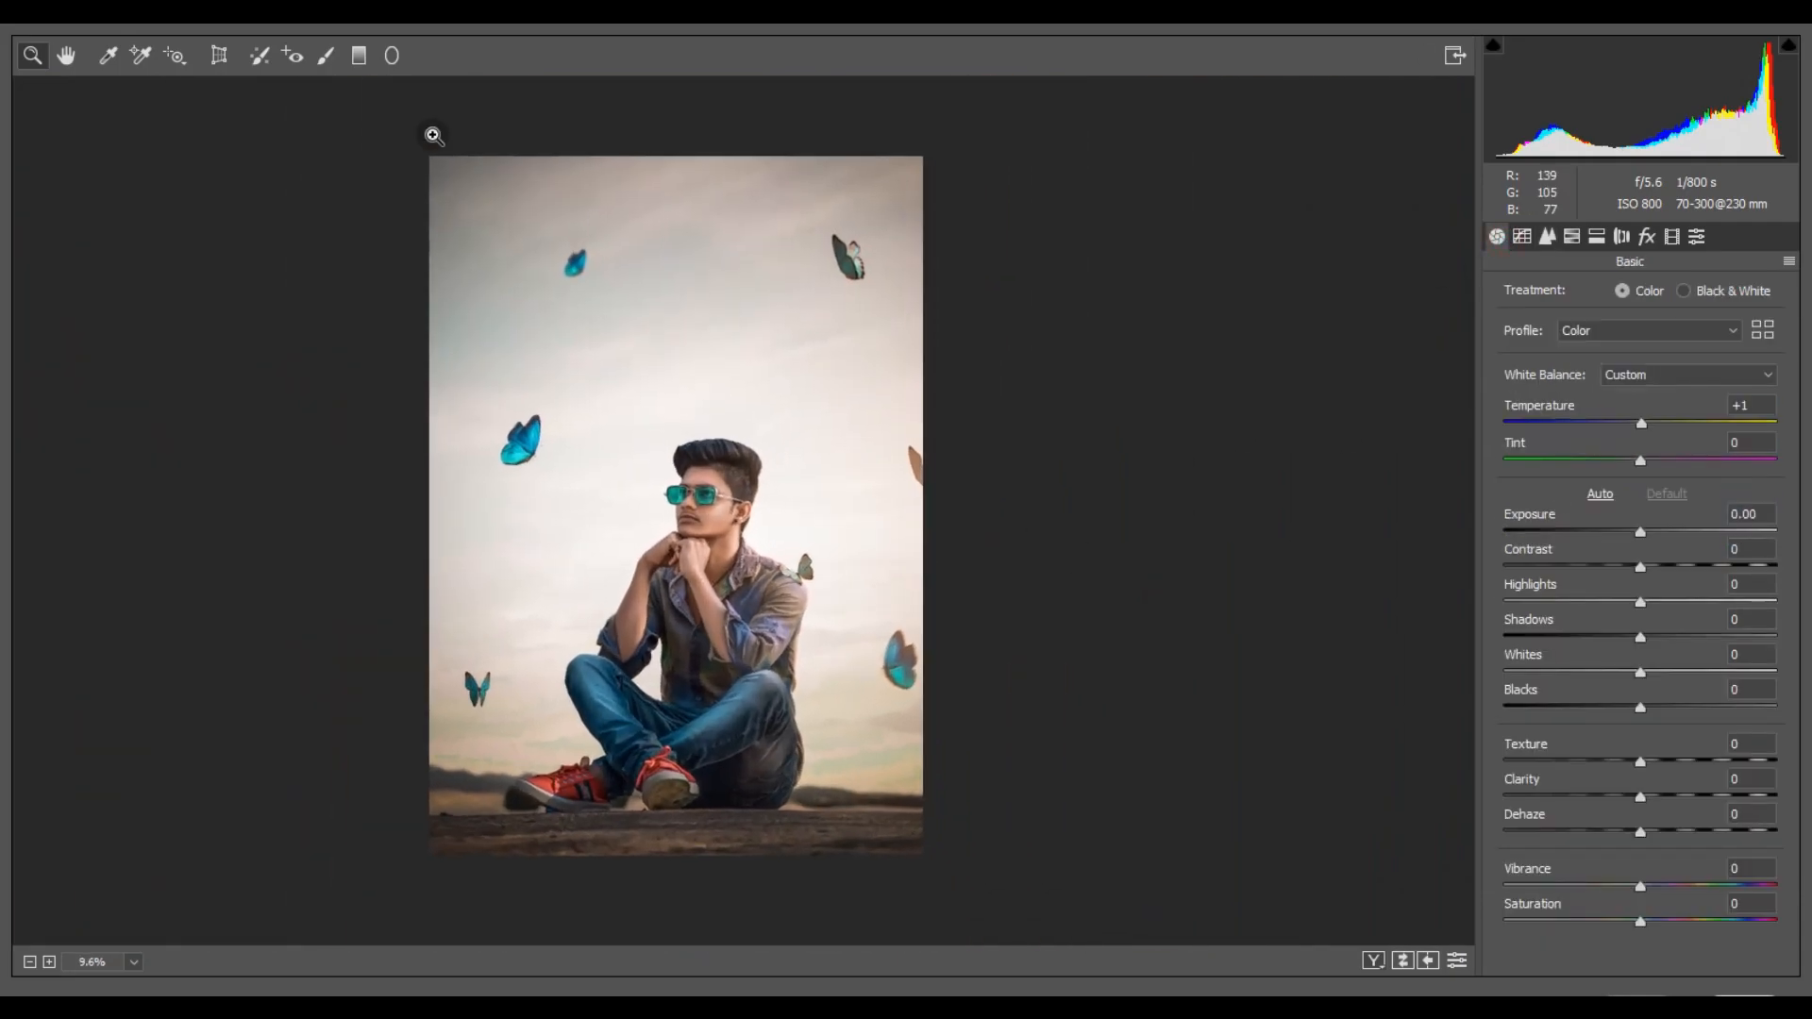
- Brush a local adjustment over the face, resetting its settings and using Sharpness +59 and Noise Reduction +57
left_click(325, 55)
left_click(706, 516)
mouse_move(701, 579)
left_mouse_down()
mouse_move(634, 647)
mouse_move(641, 585)
mouse_move(717, 575)
mouse_move(715, 482)
mouse_move(691, 547)
left_mouse_up()
left_click(1790, 233)
left_click(1680, 285)
left_click_drag(1634, 796, 1704, 795)
left_click_drag(1651, 830, 1702, 831)
left_click(653, 458, "ctrl")
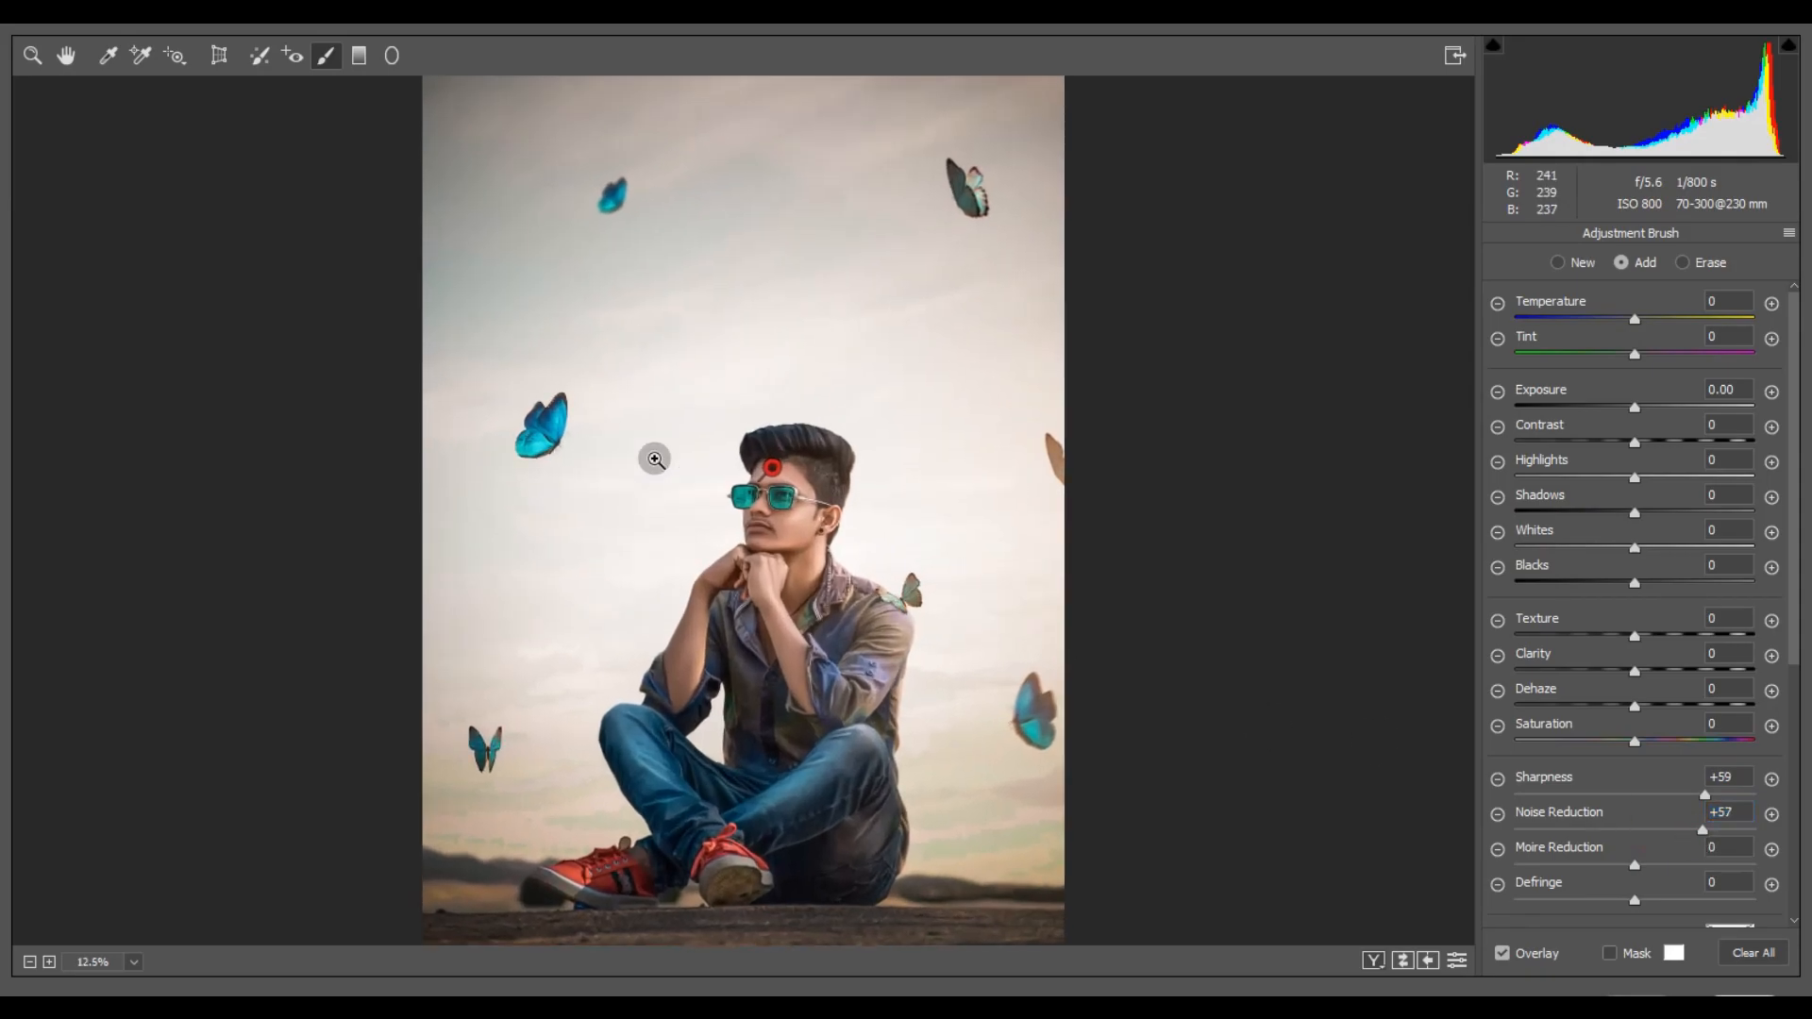
key("ctrl+0")
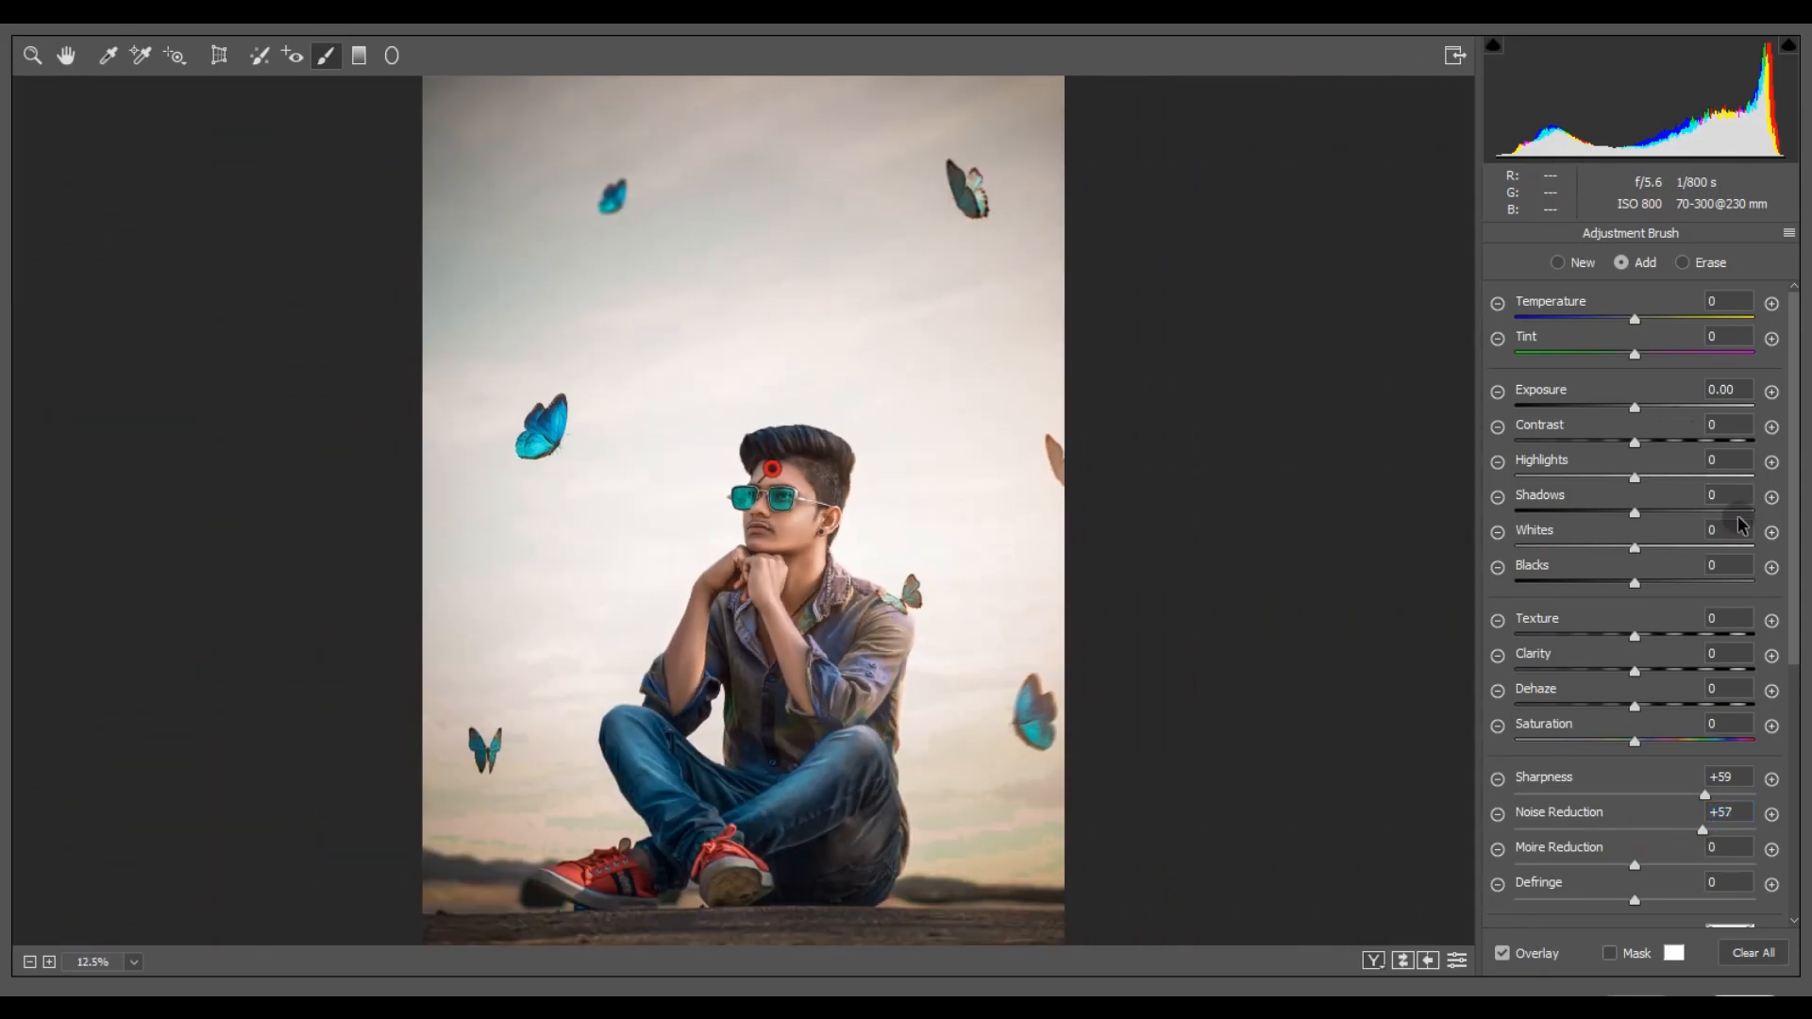
- Raise the face brush's Highlights and Whites slightly, and apply the Camera Raw adjustments to the layer copy
key("Up")
key("Up")
key("Up")
key("Up")
key("Up")
key("Up")
key("Up")
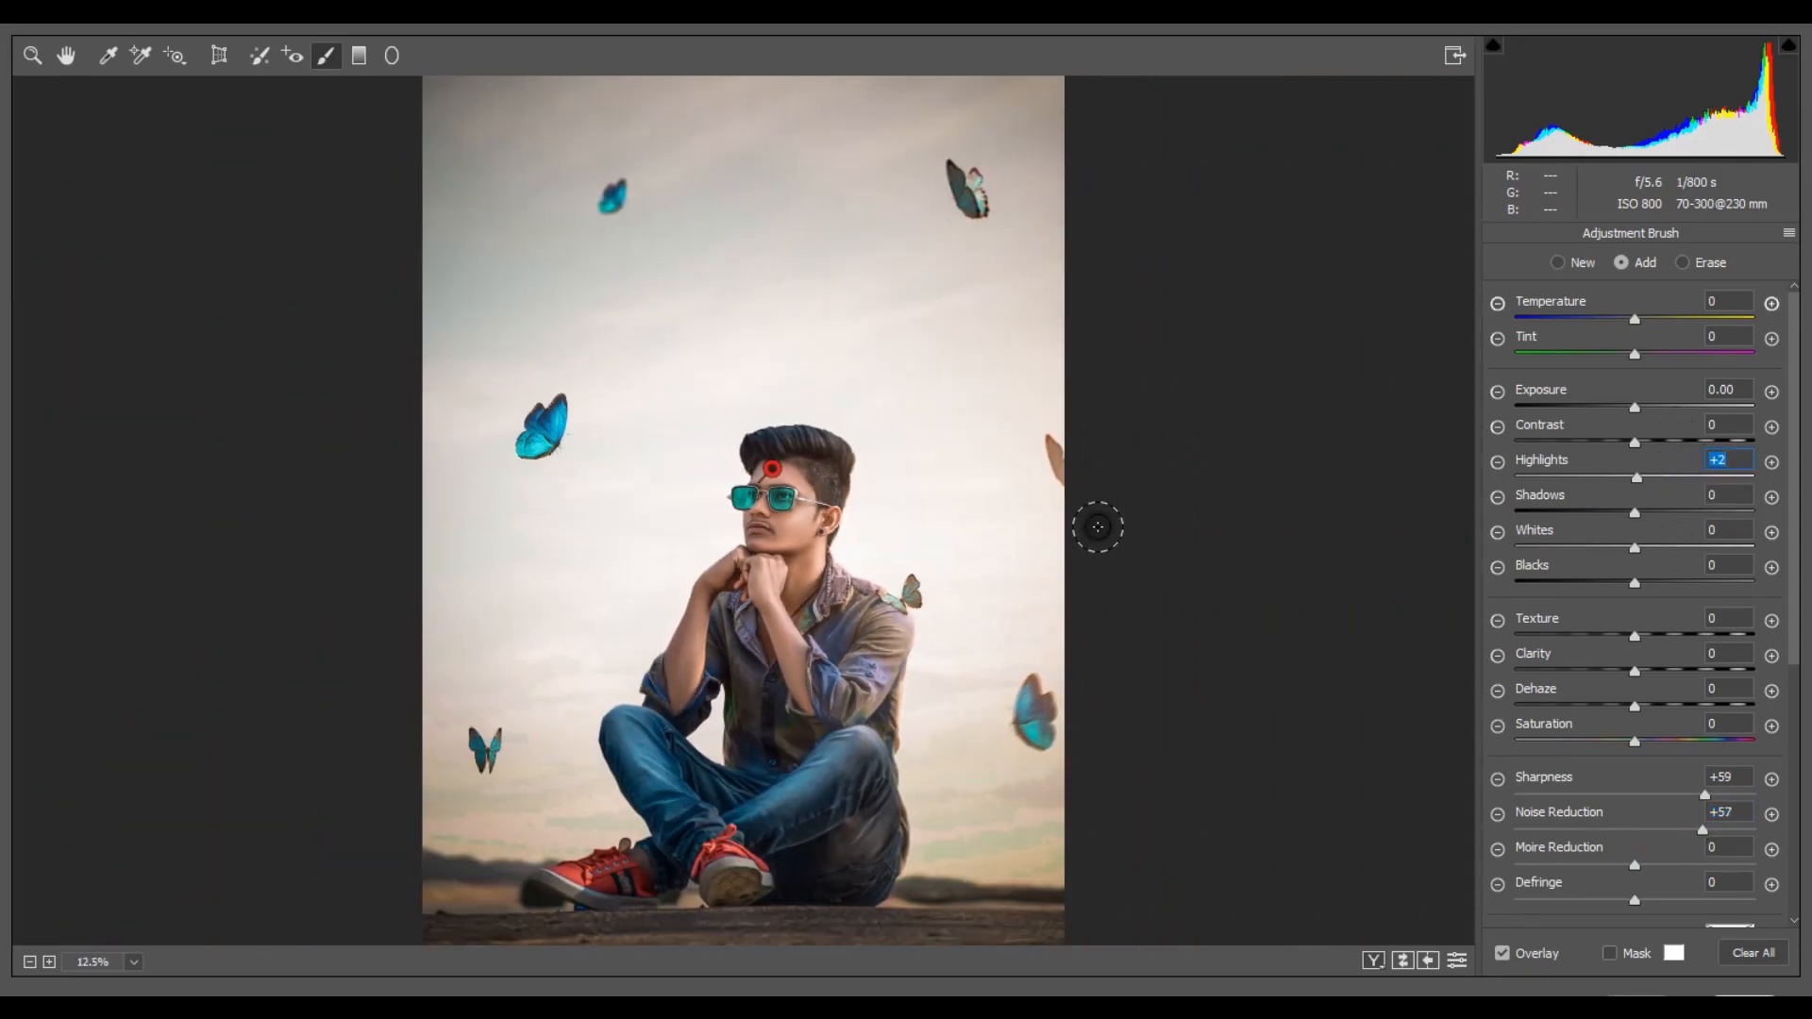
key("Up")
key("Up")
key("Up")
key("Up")
key("Up")
key("Up")
key("Up")
key("Up")
key("Up")
mouse_move(1636, 549)
left_mouse_down()
mouse_move(1655, 553)
mouse_move(1640, 554)
left_mouse_up()
left_click(33, 56)
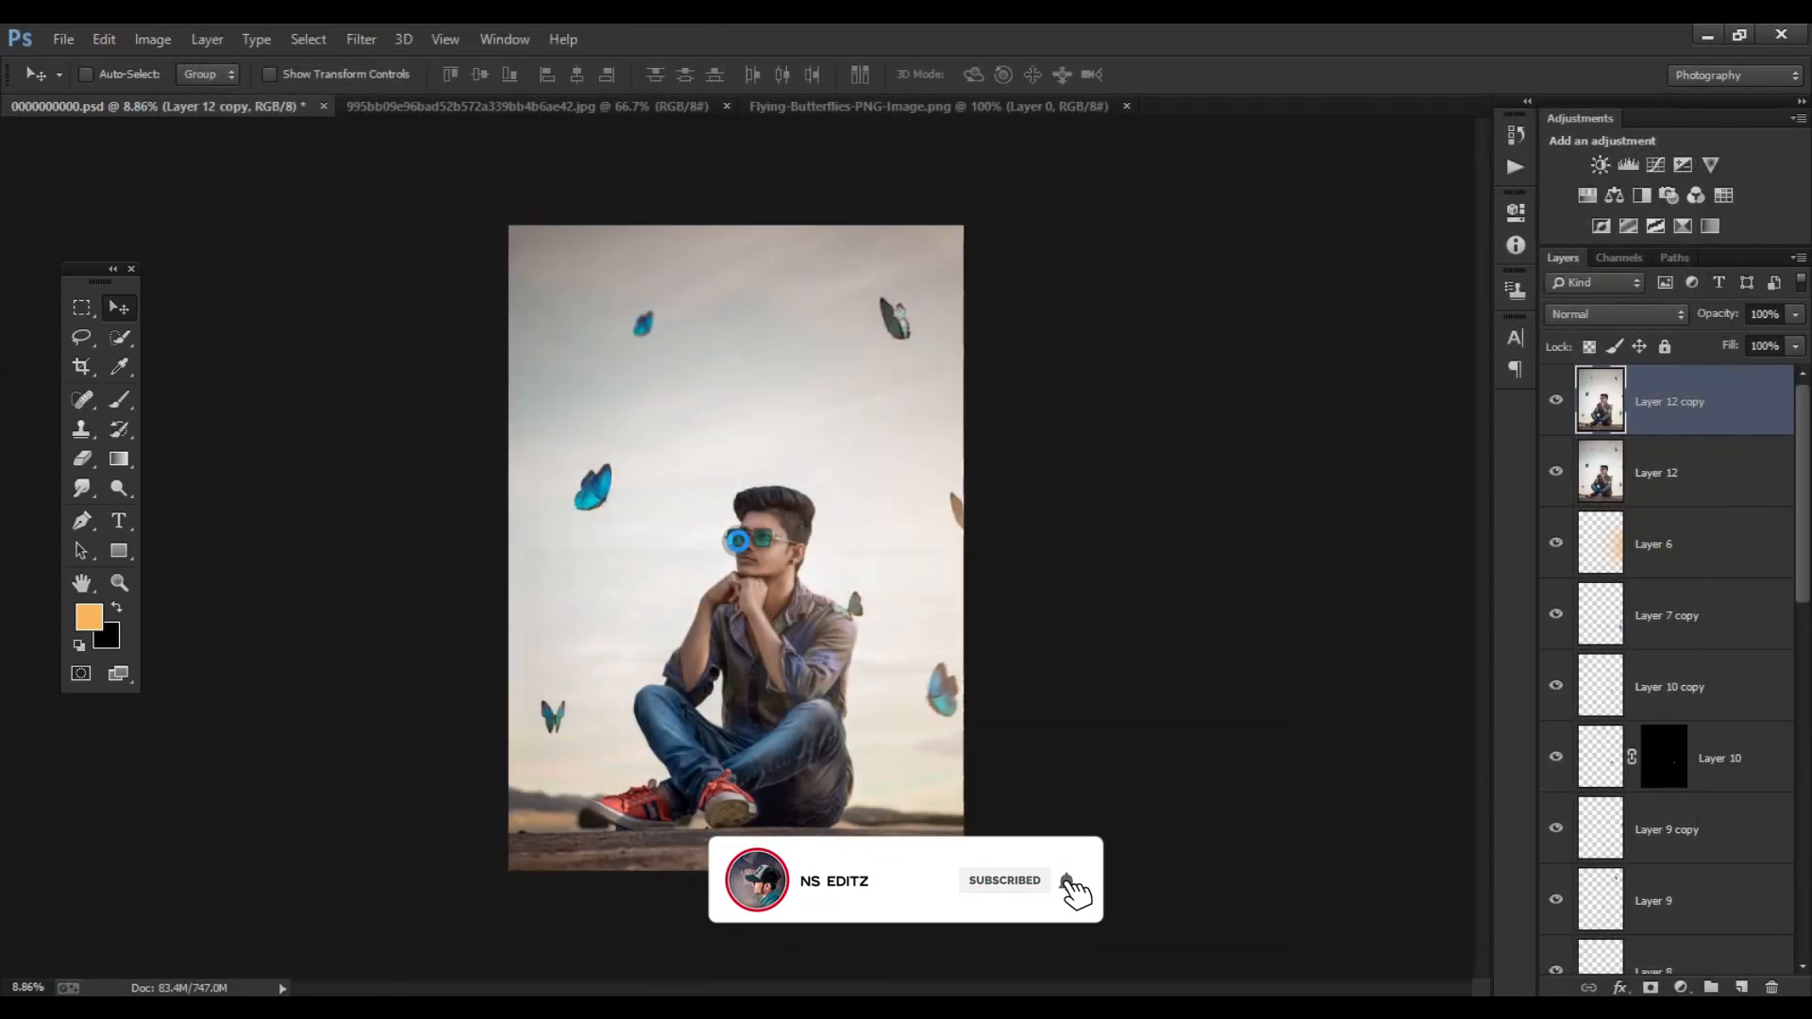
- Compare the portrait with and without the graded Layer 12 copy
key("ctrl+minus")
key("ctrl+plus")
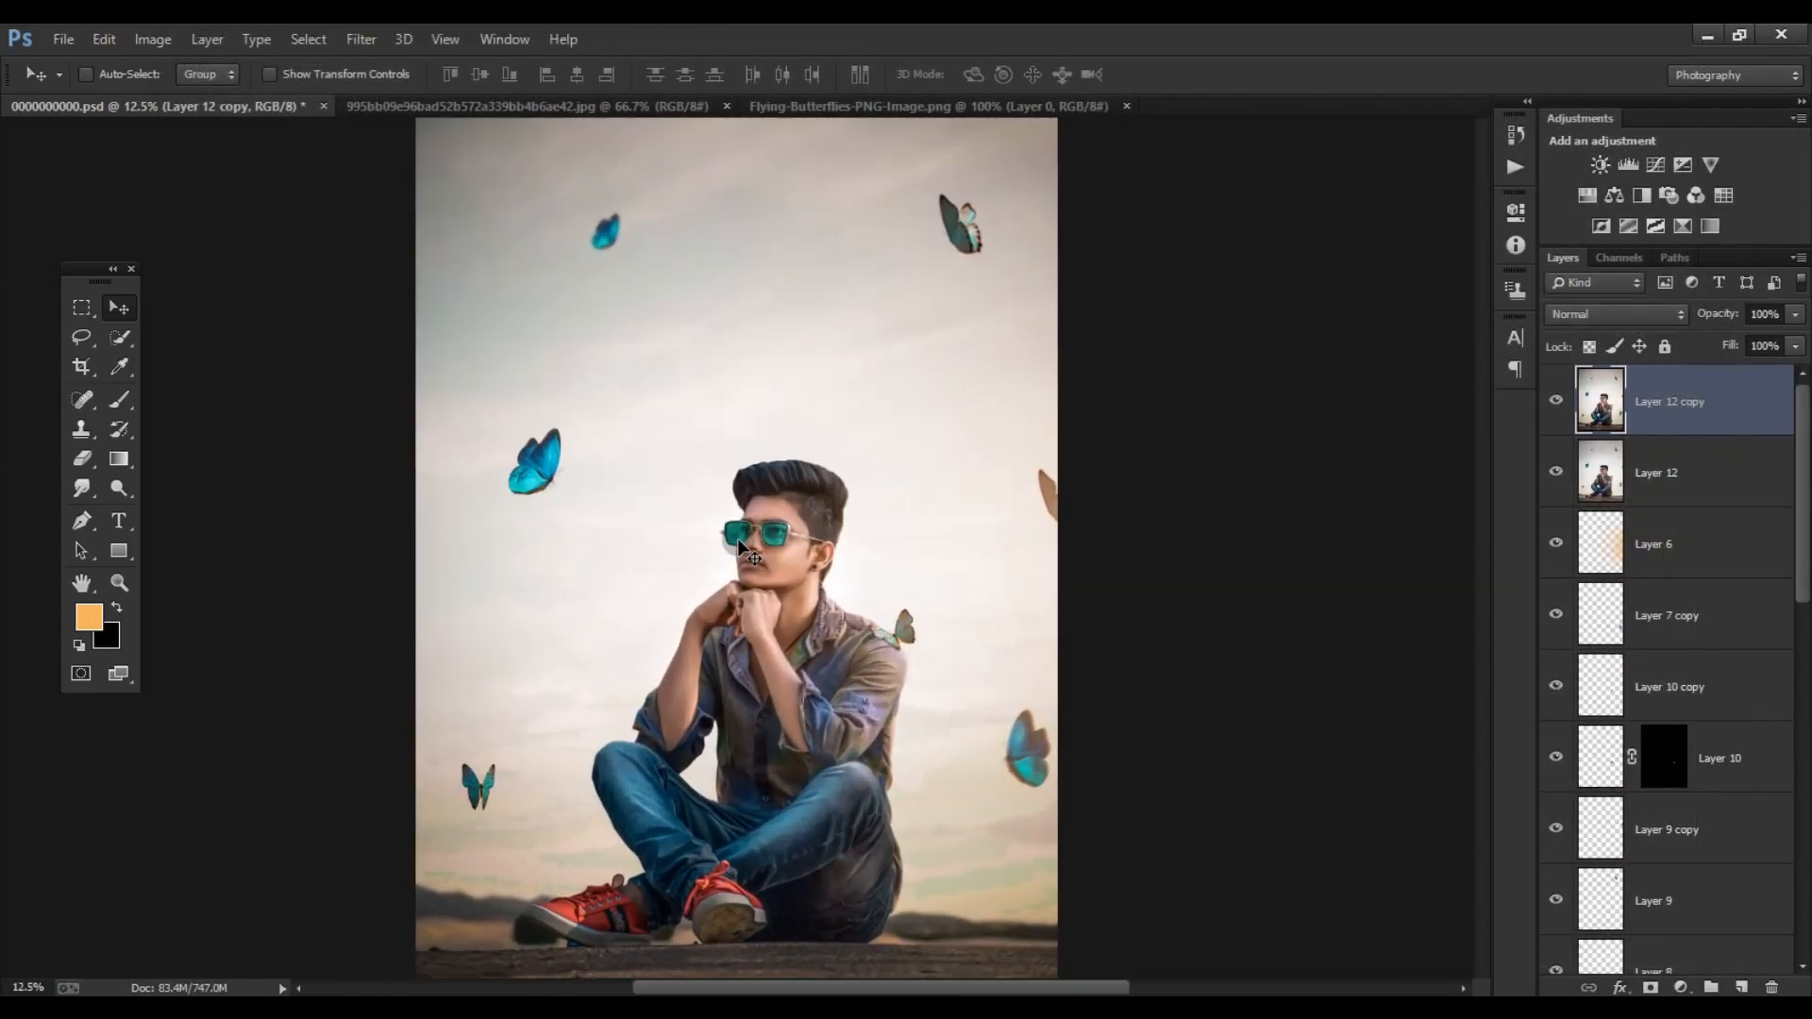
key("ctrl+minus")
key("ctrl+plus")
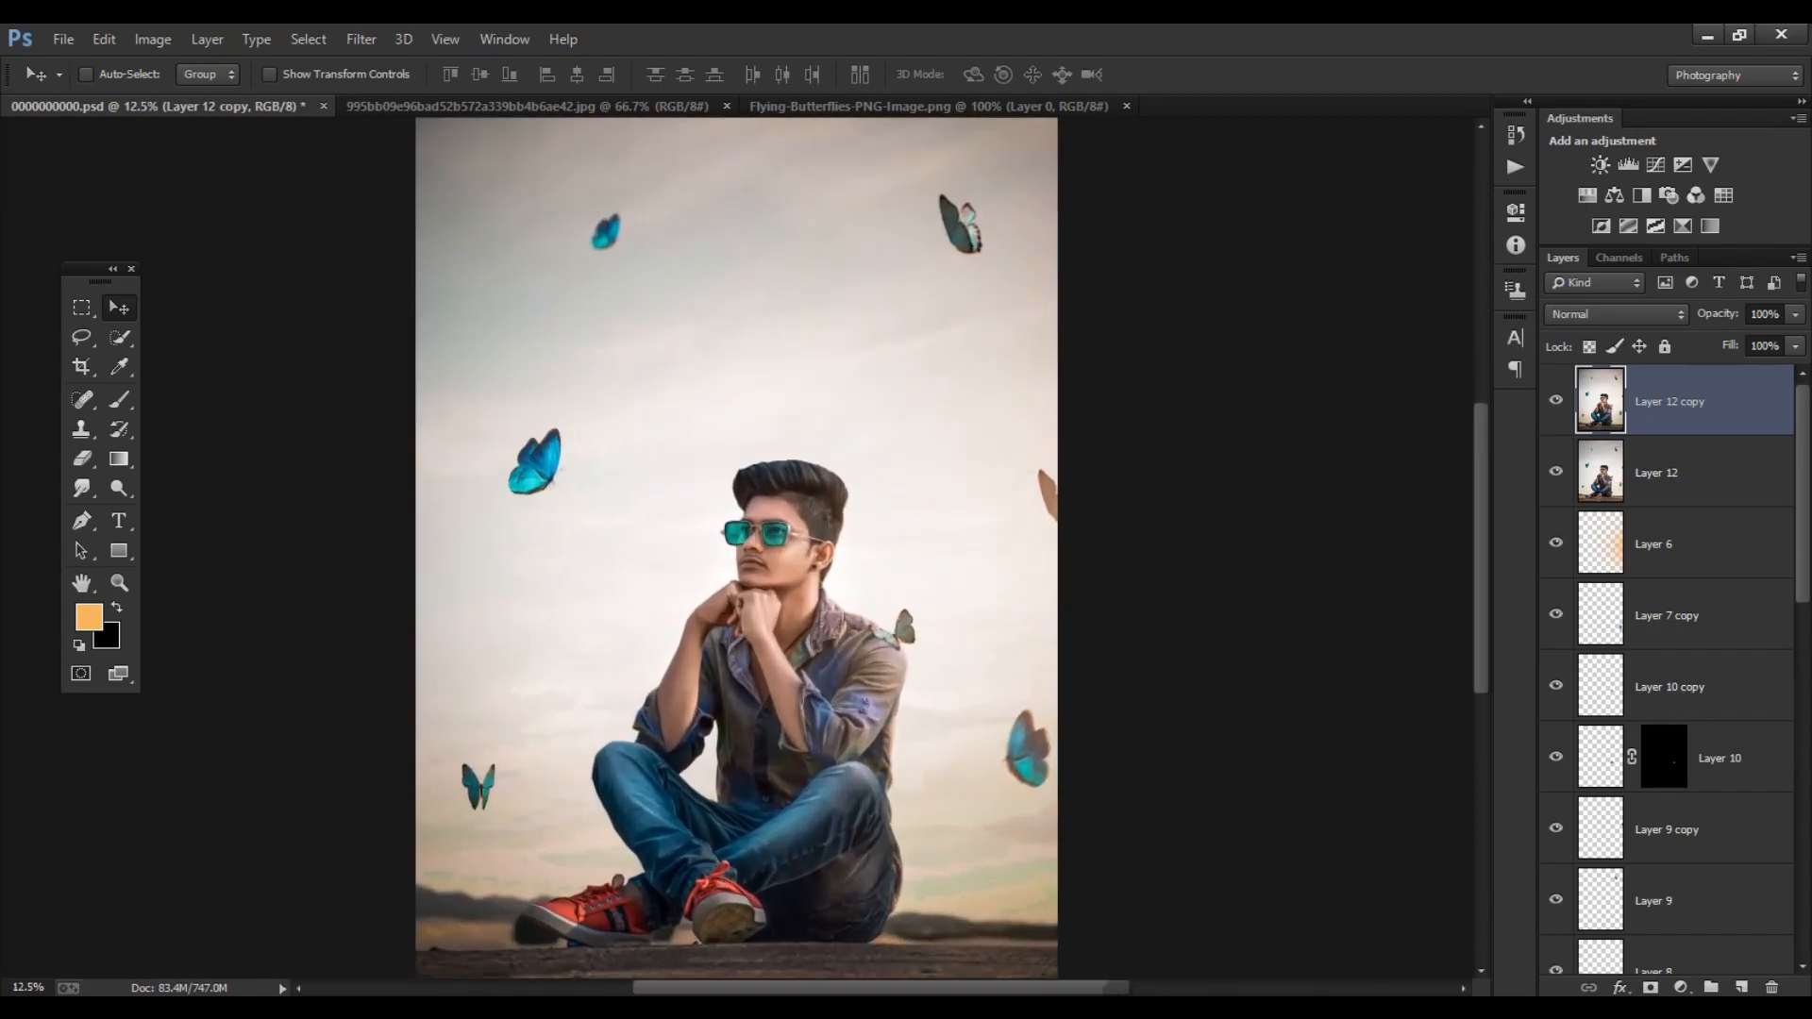
left_click(1556, 403)
left_click(1556, 403)
left_click(1556, 403)
left_click(1556, 402)
left_click(1557, 403)
left_click(1556, 403)
key("ctrl+minus")
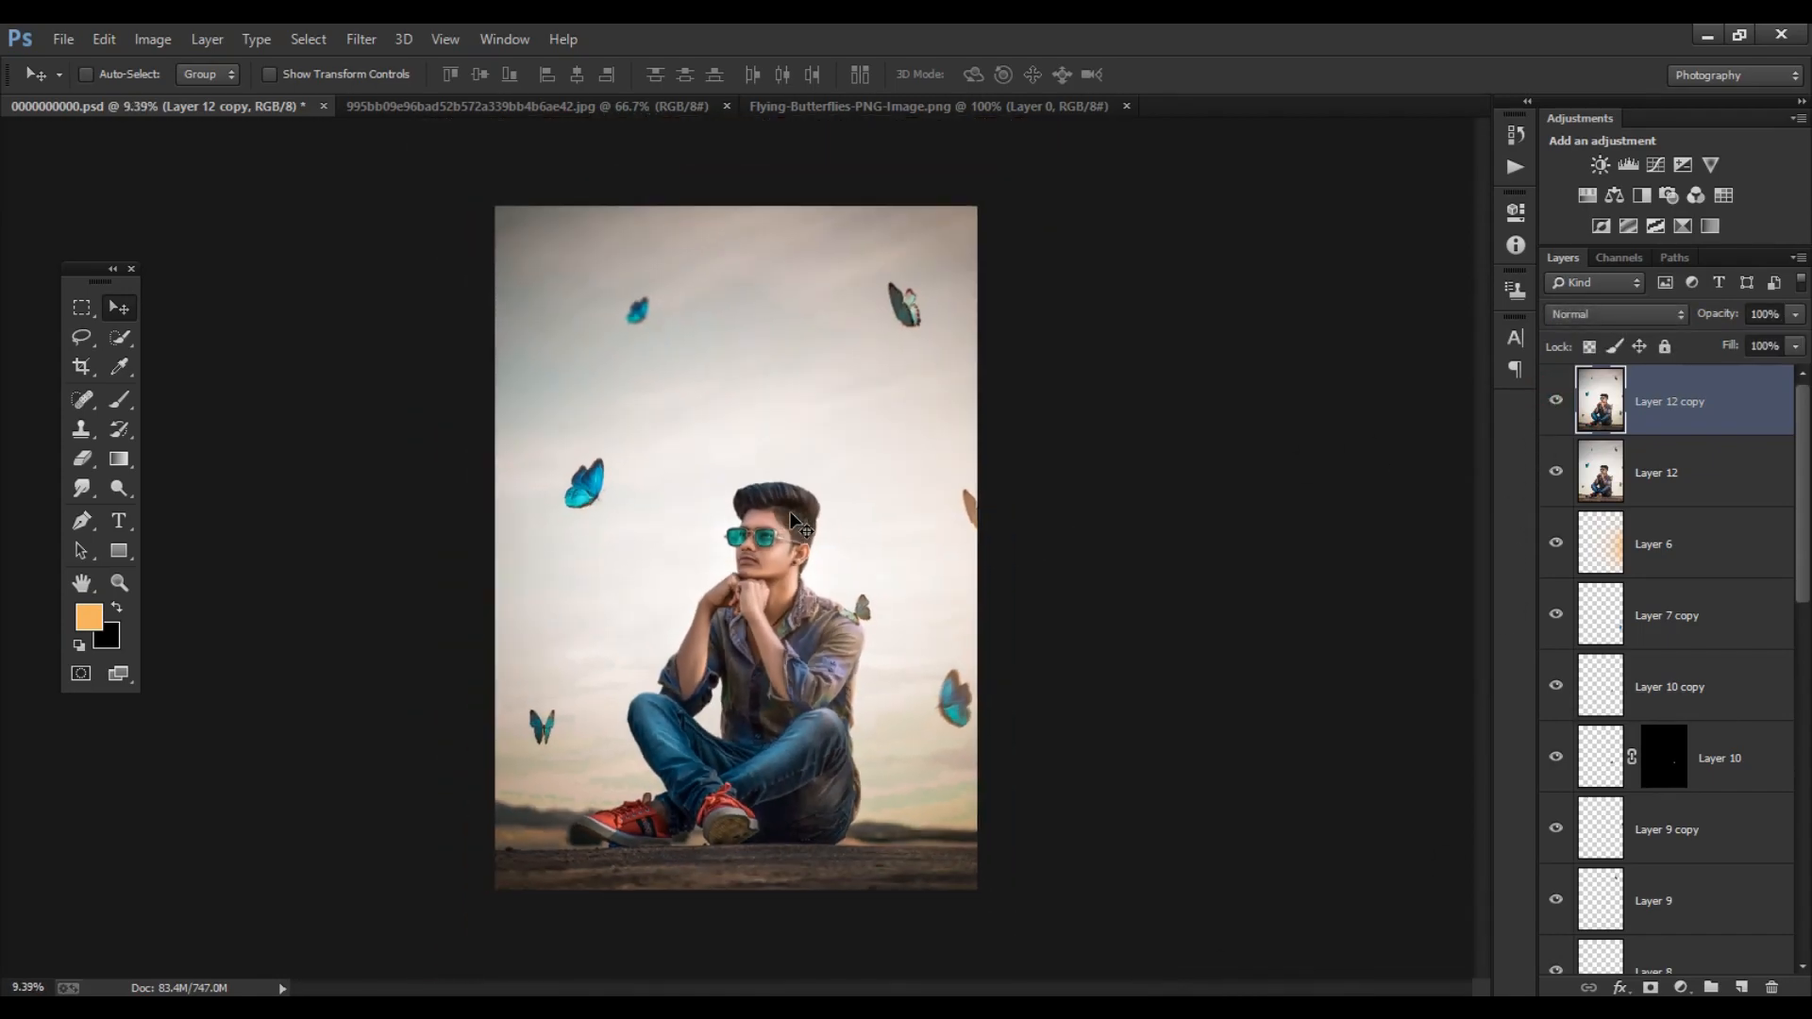
- Duplicate Layer 12 copy
scroll(790, 512, "down", 1)
scroll(785, 600, "up", 2)
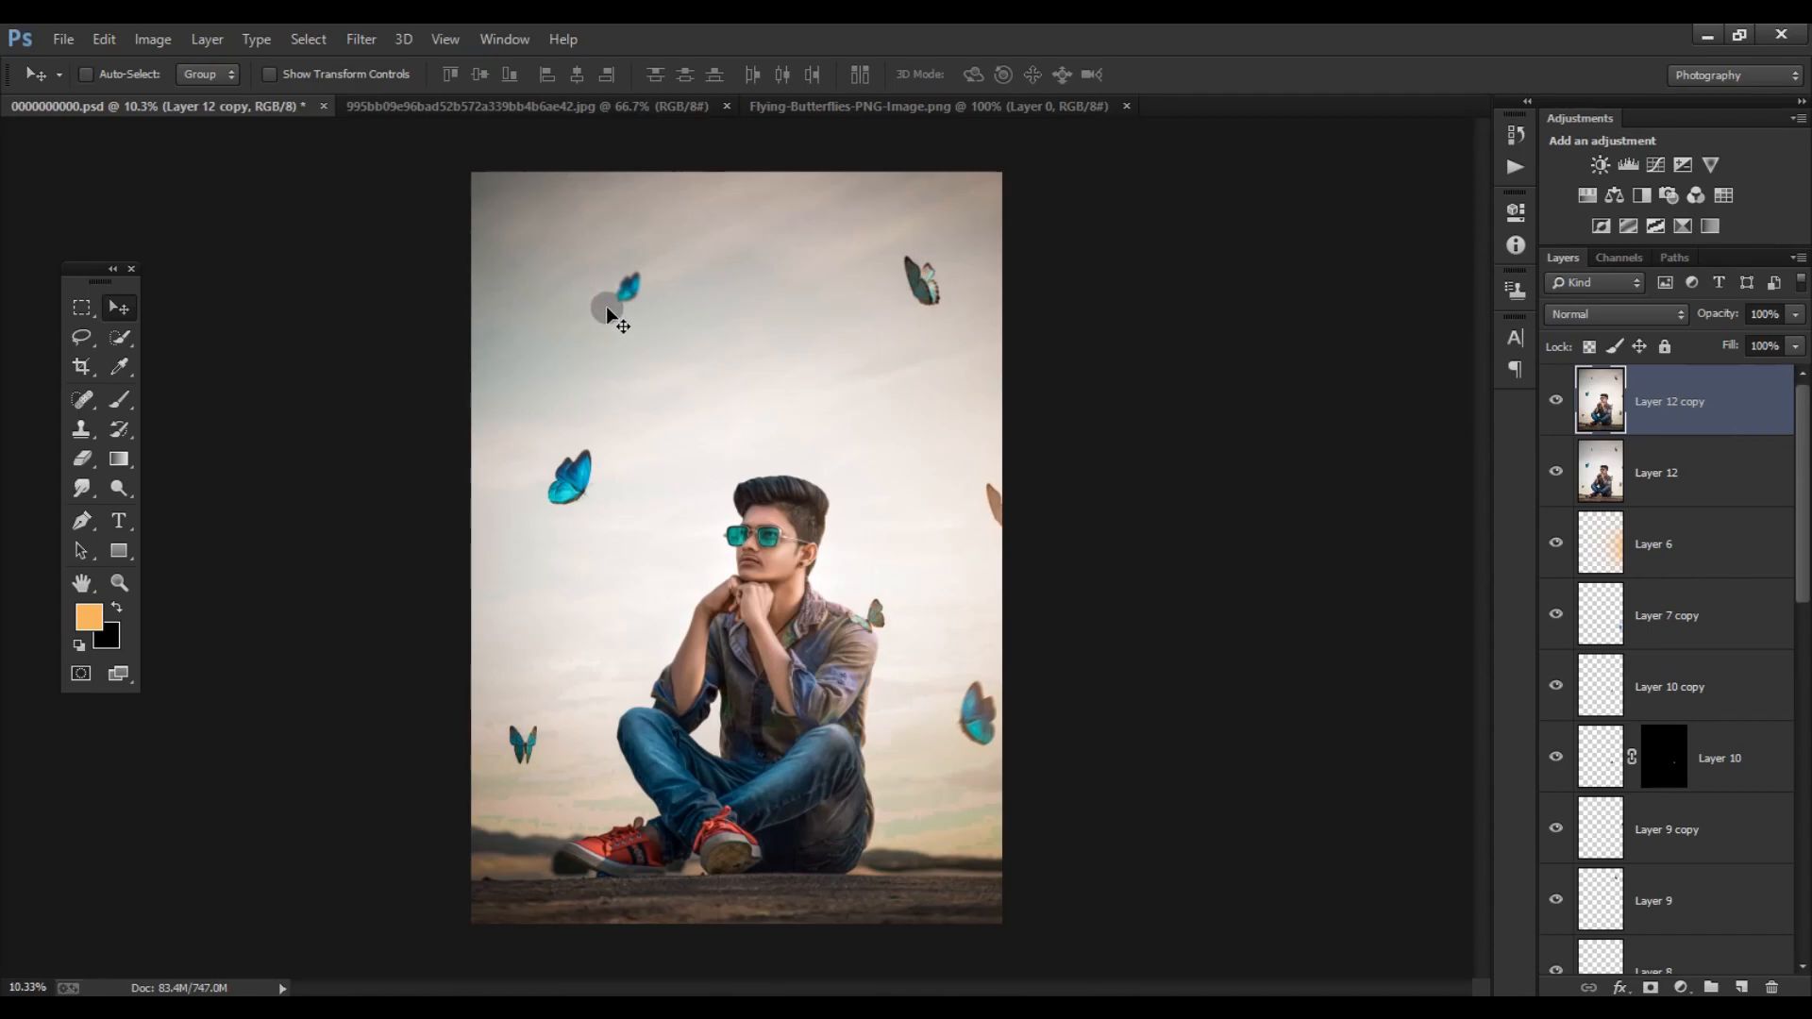
key("ctrl+j")
left_click(368, 39)
mouse_move(448, 333)
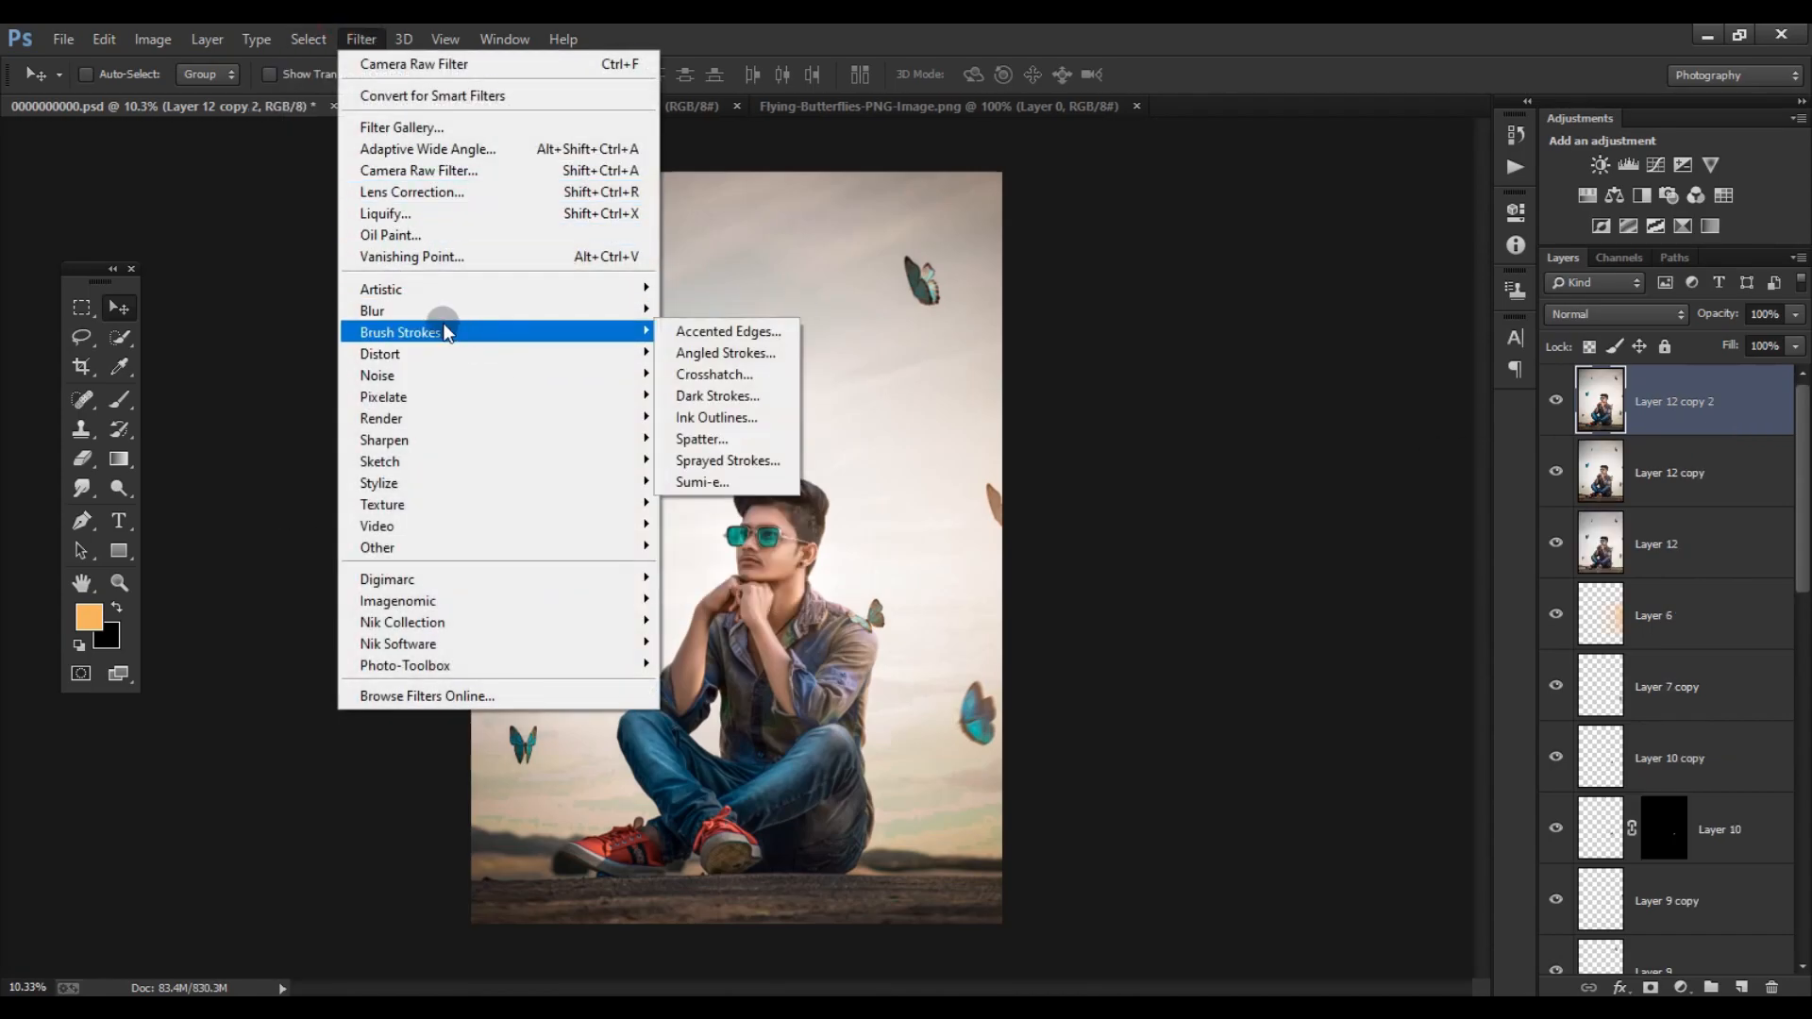
mouse_move(490, 310)
left_click(695, 312)
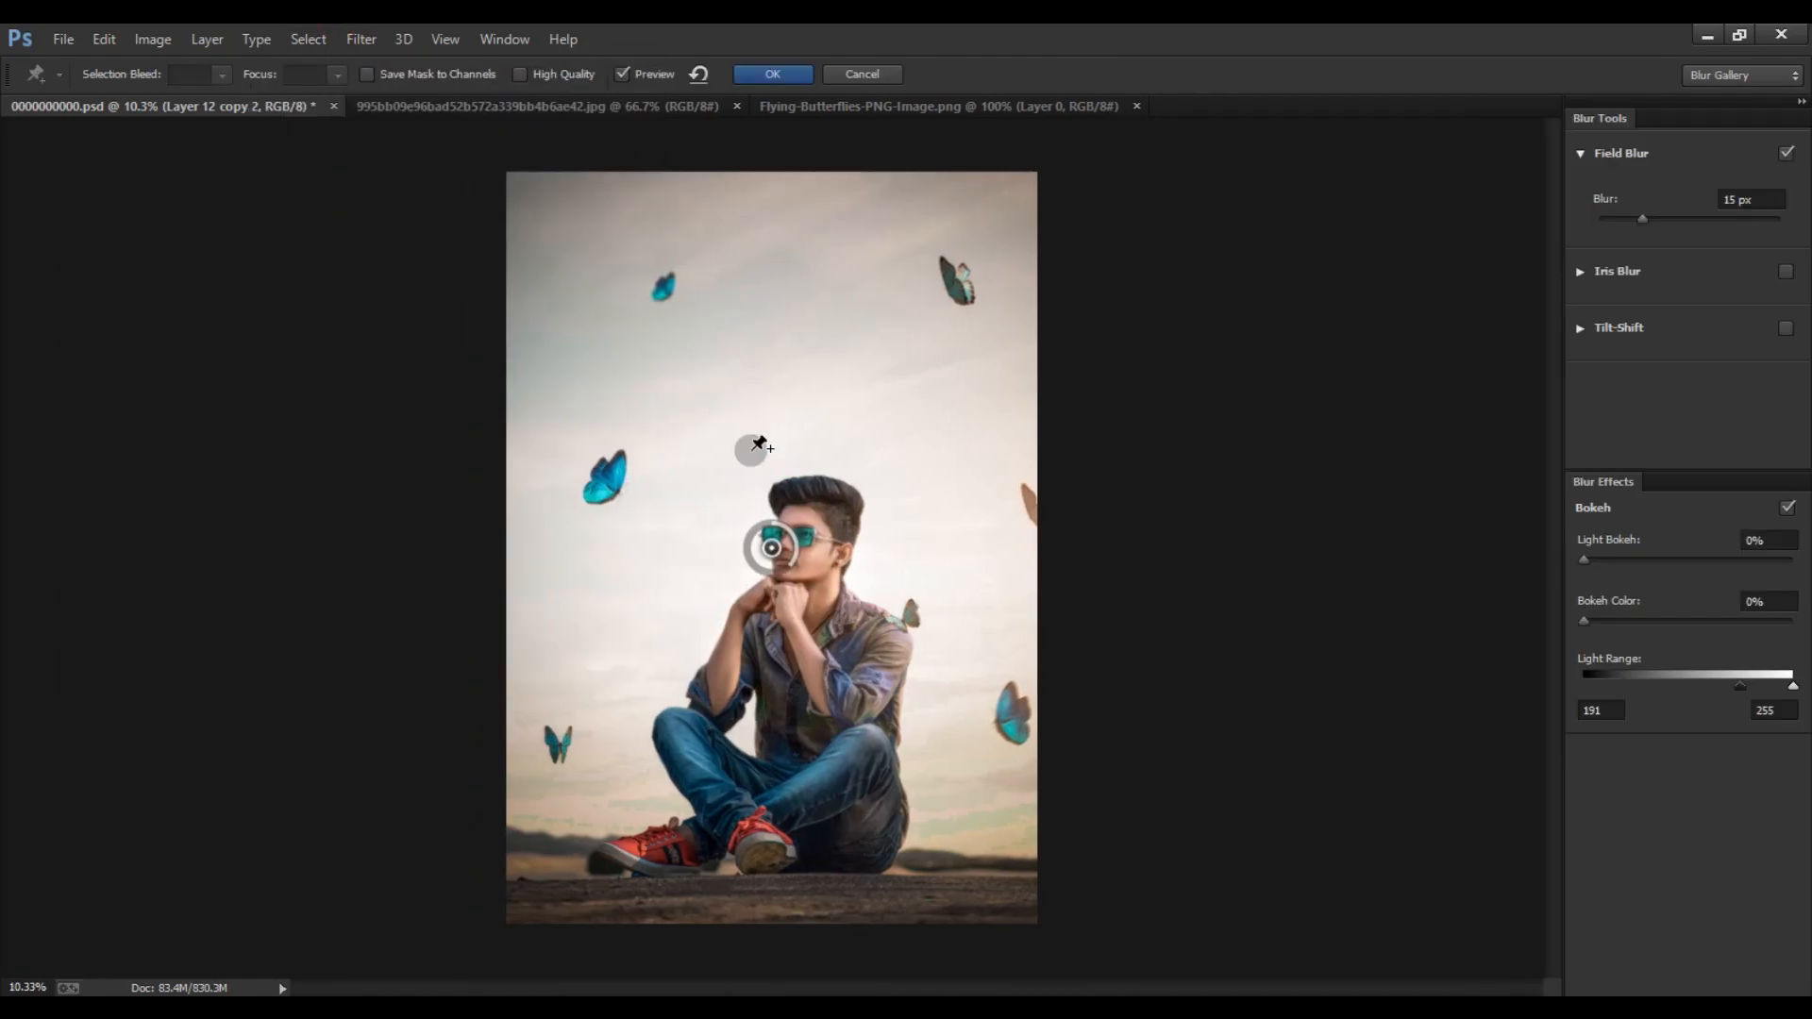
left_click(844, 81)
- Start an Iris Blur on the top layer copy, enlarging its ellipse beyond the picture's sides and setting the blur to 24 px
left_click(360, 39)
mouse_move(575, 312)
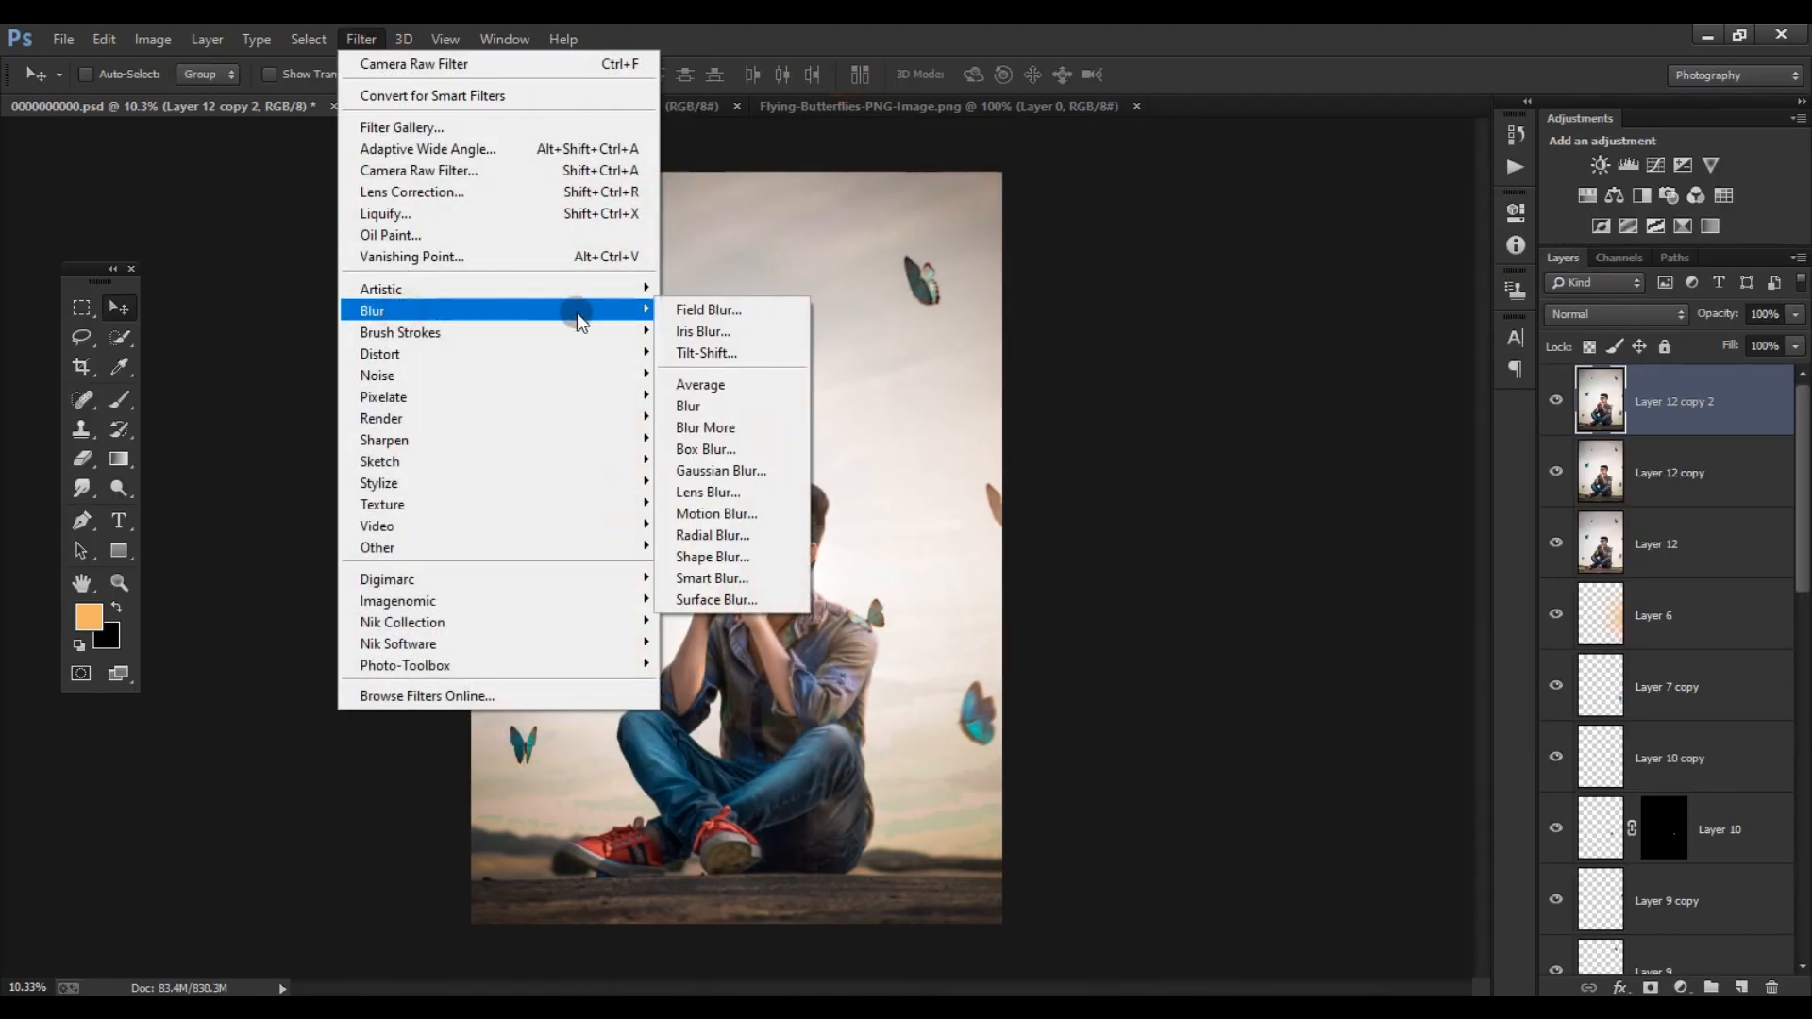
left_click(700, 323)
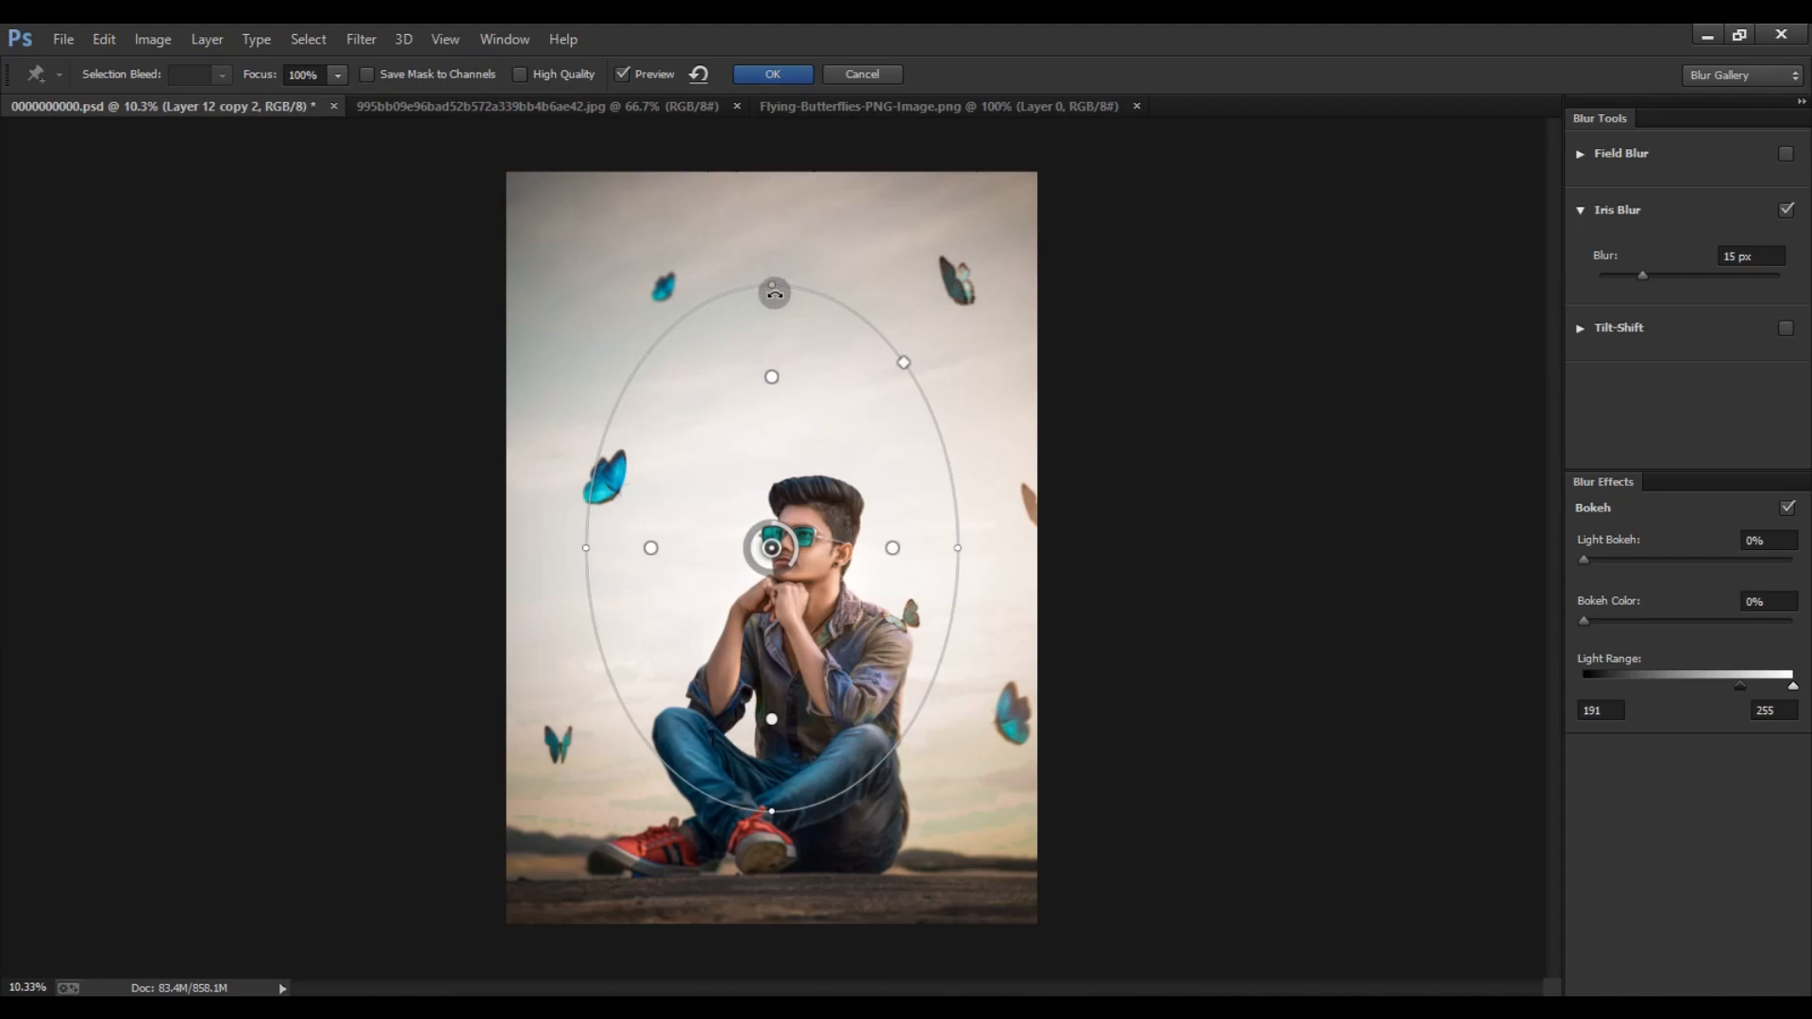
left_click_drag(752, 286, 742, 64)
left_click_drag(878, 569, 878, 520)
left_click_drag(771, 812, 771, 870)
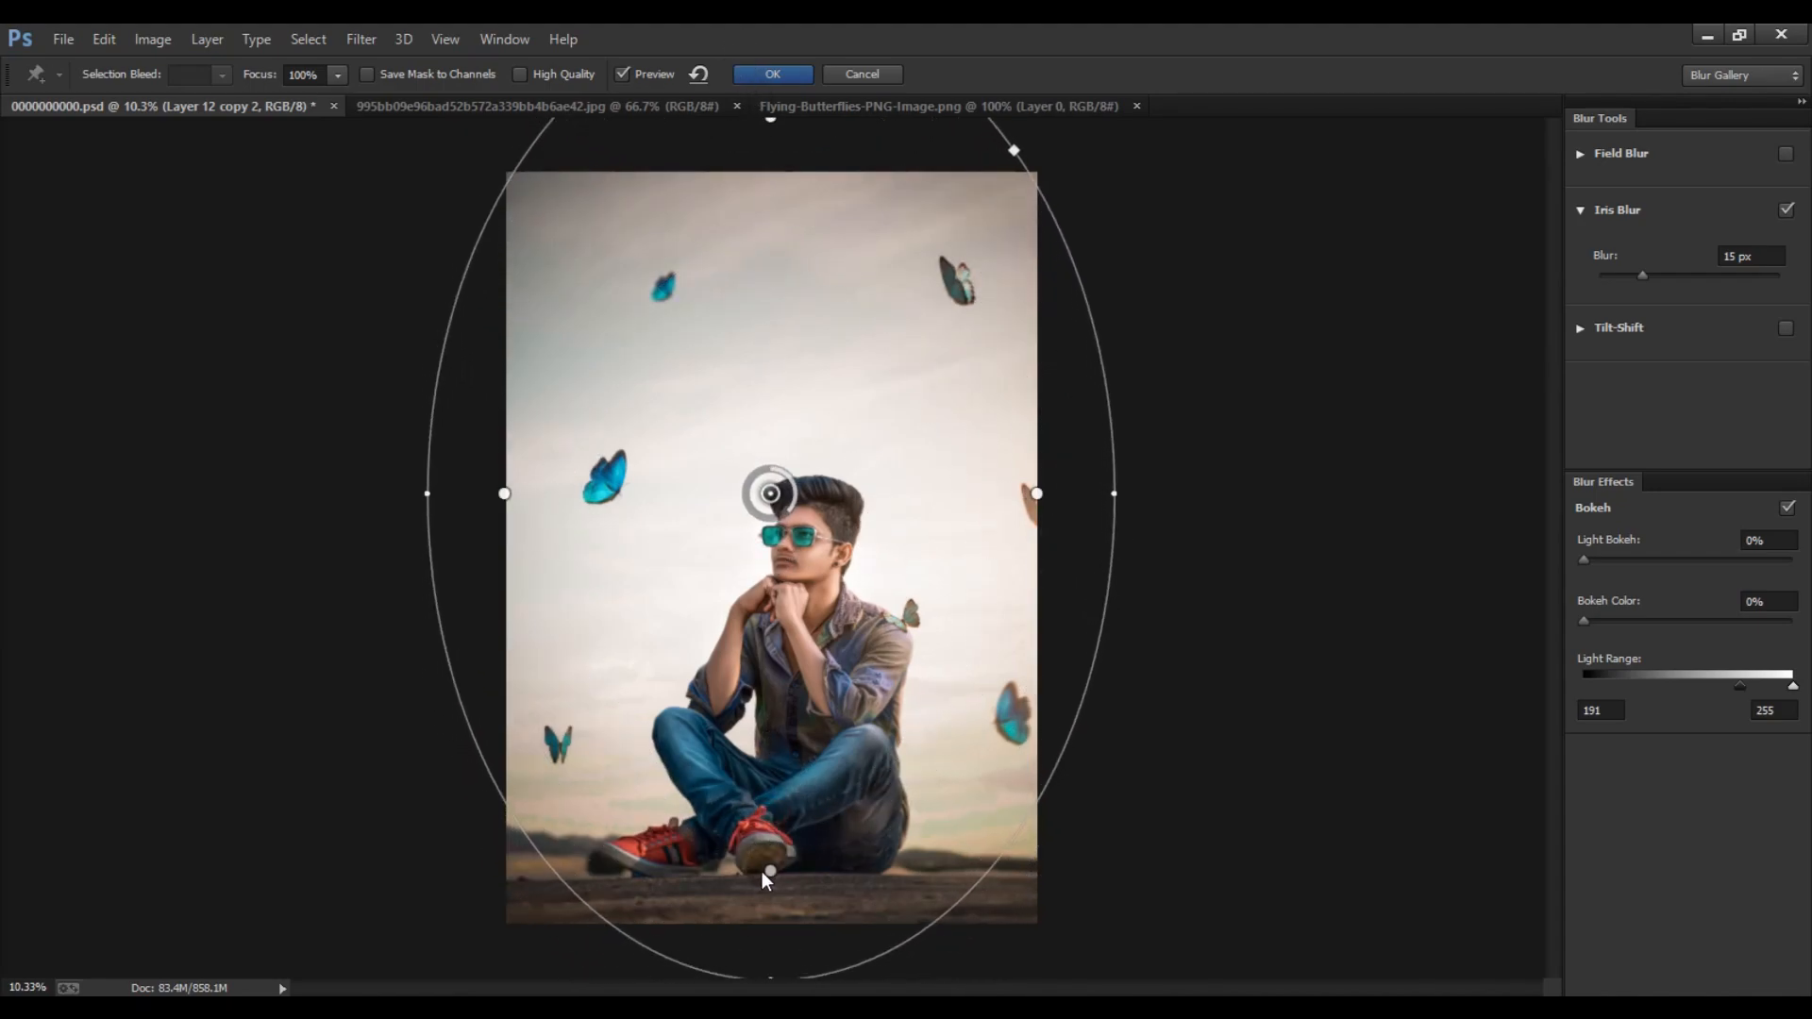
left_click_drag(1642, 275, 1658, 276)
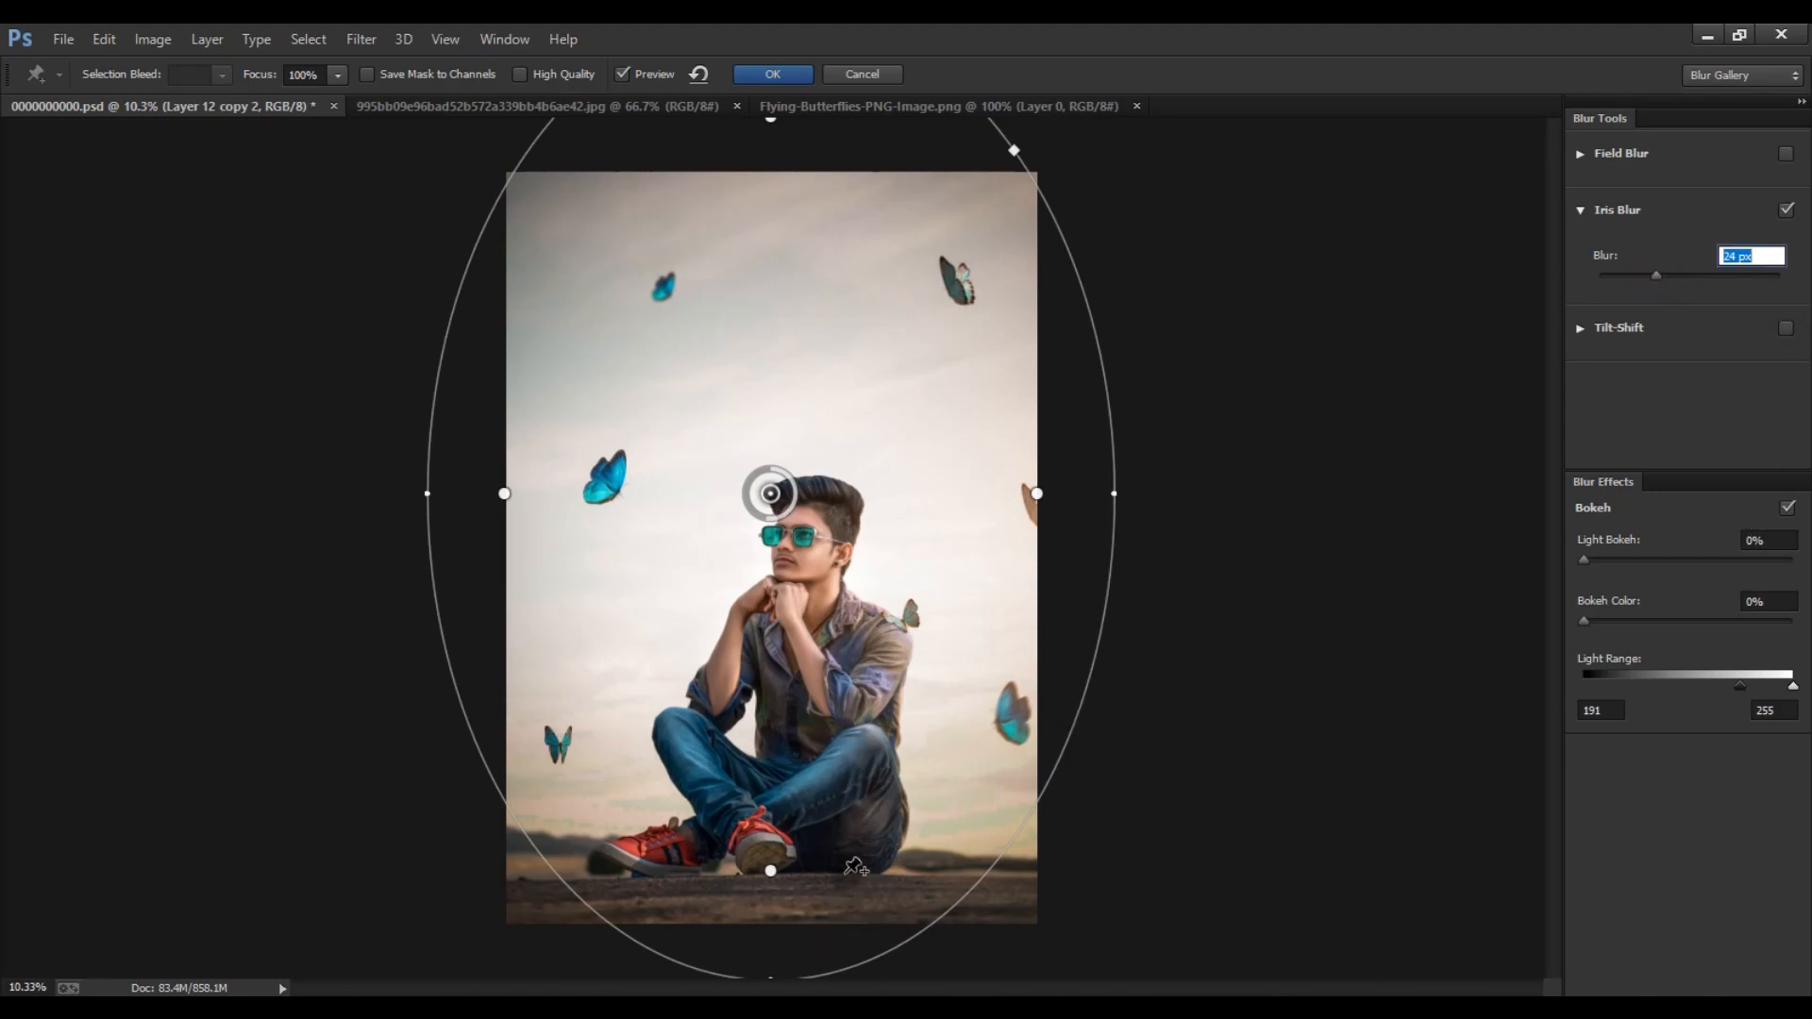
- Reshape the upright iris ellipse wider around the seated man, pull in its lower sharp-area boundary, and apply the blur
key("ctrl+minus")
left_click_drag(771, 908, 771, 856)
key("ctrl+plus")
key("ctrl+minus")
left_click_drag(1023, 474, 1067, 530)
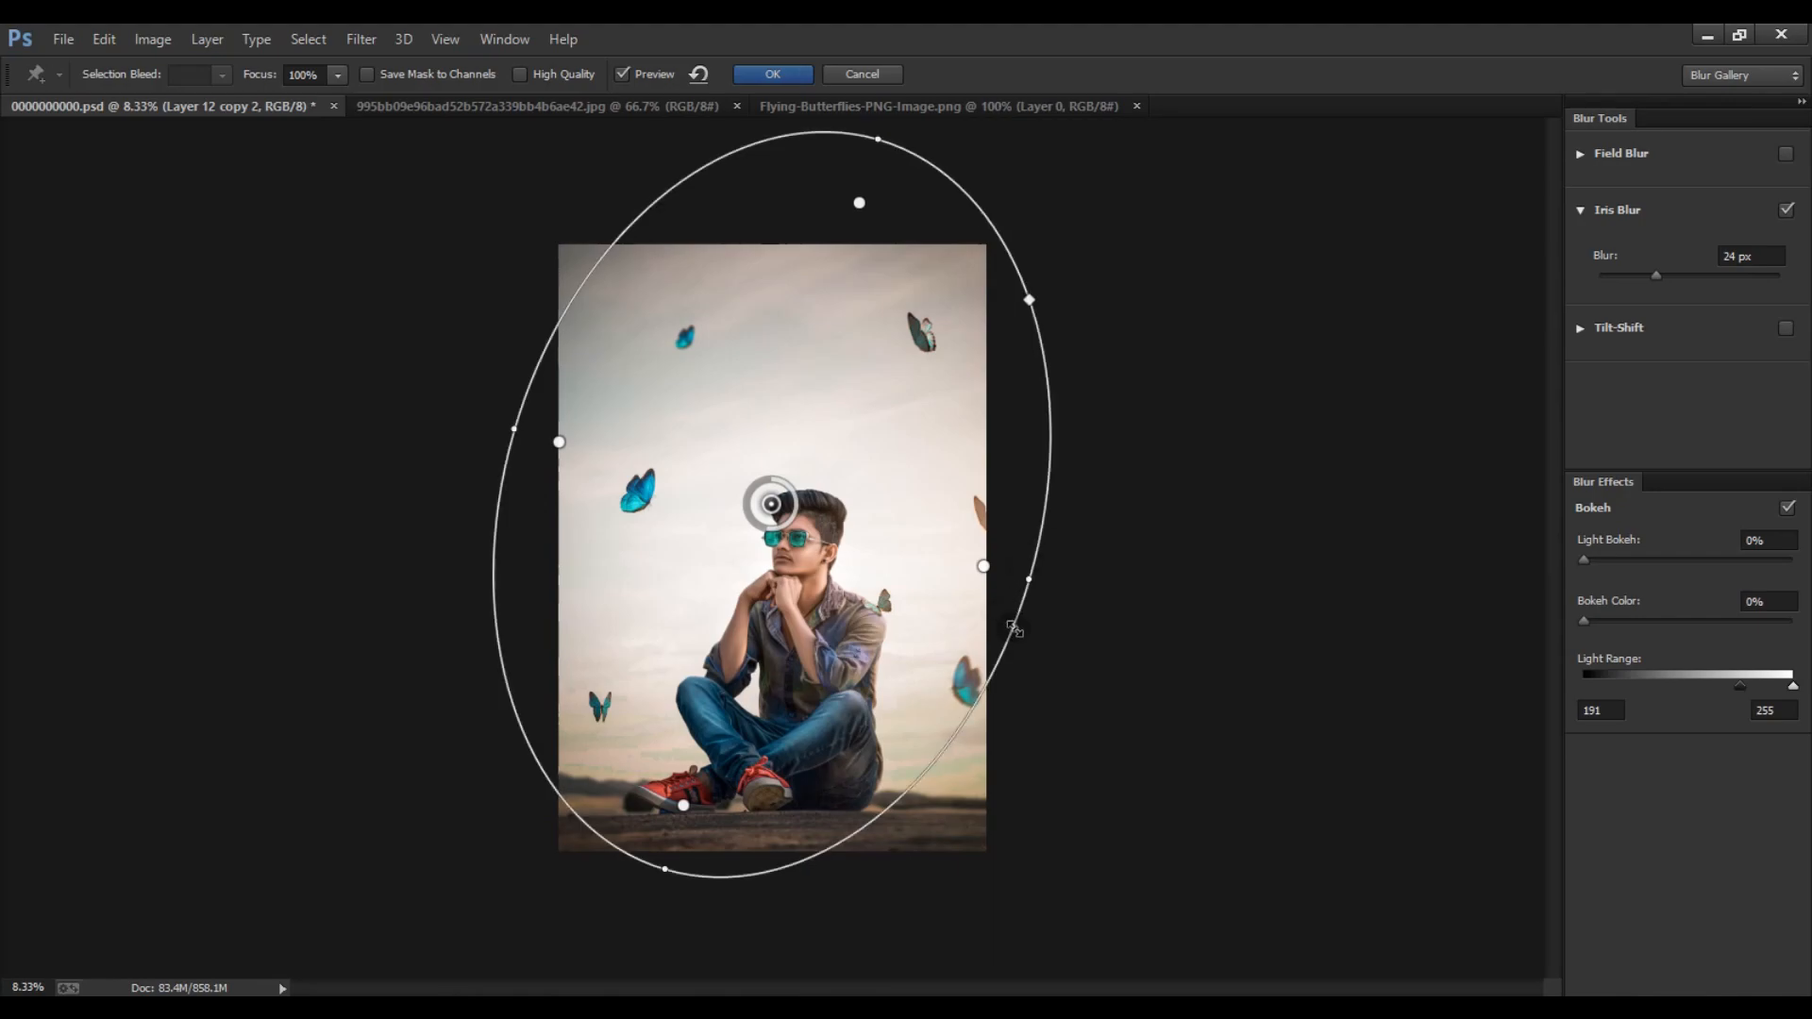
left_click_drag(1022, 579, 1093, 505)
left_click_drag(770, 817, 782, 781)
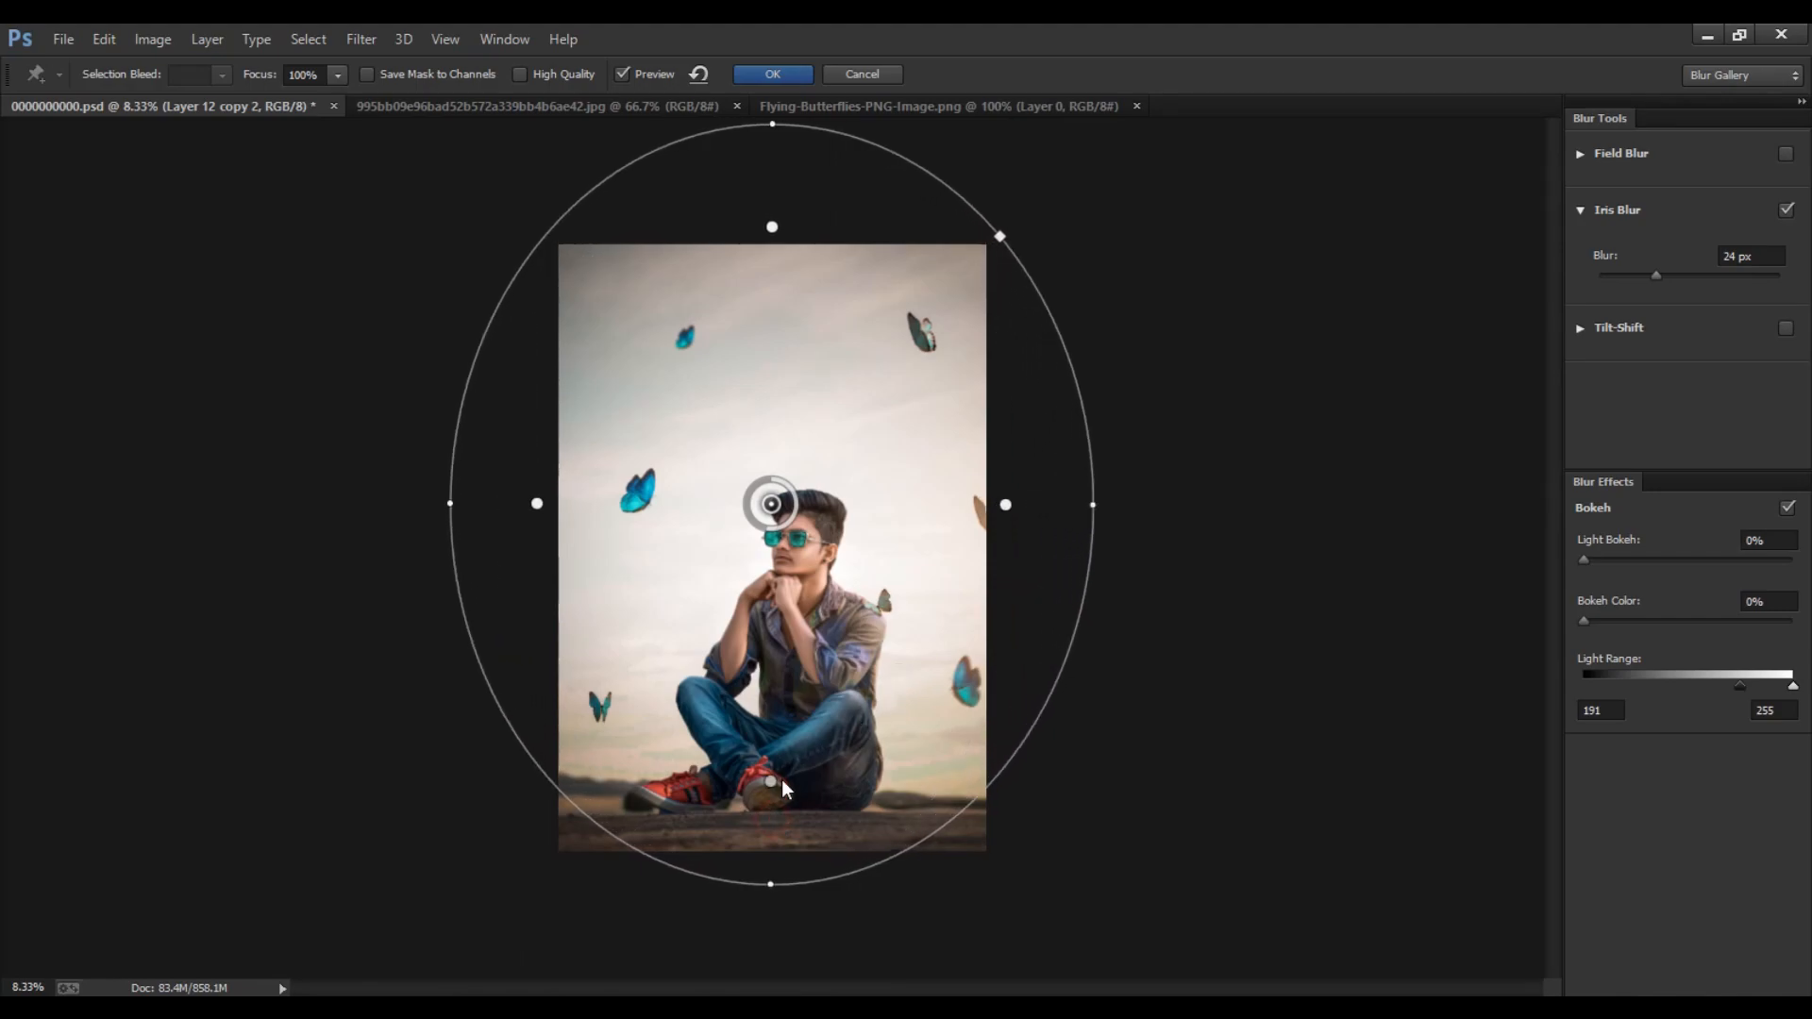
key("Return")
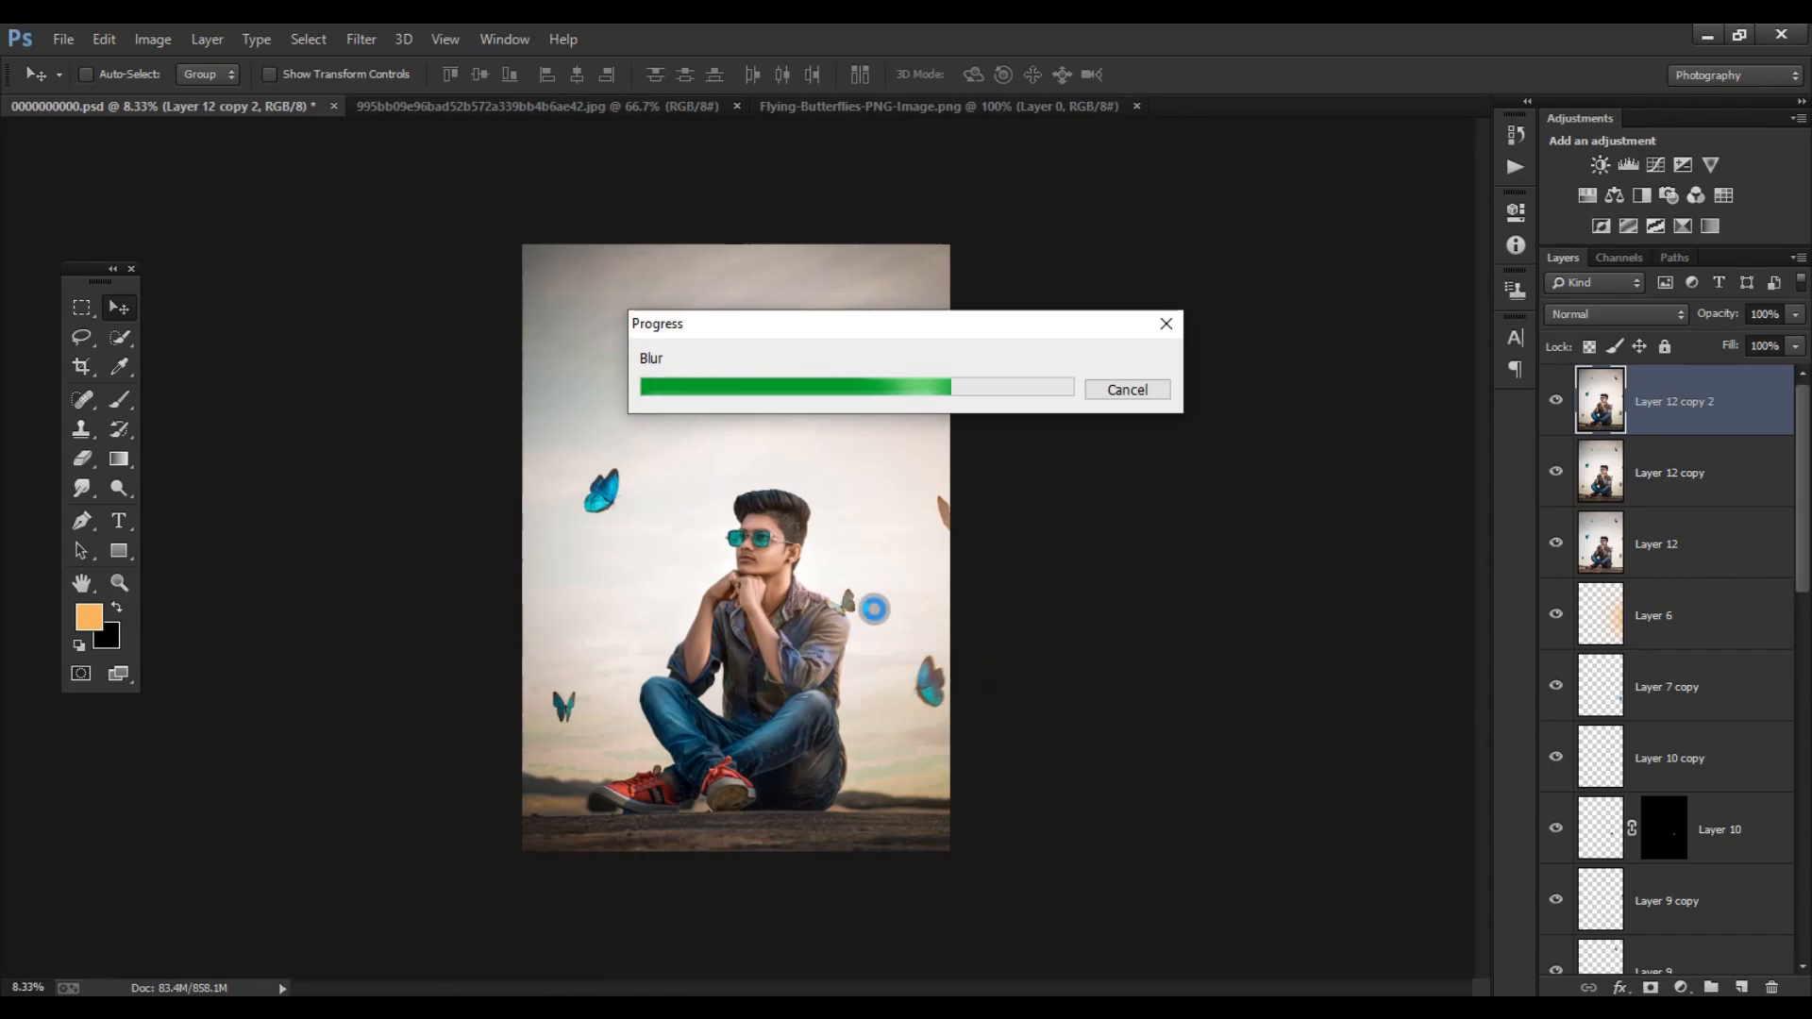
- Duplicate the blurred layer and smooth the skin on the copy with Portraiture using the Smoothing: High preset
scroll(990, 889, "up", 6)
scroll(991, 890, "down", 4)
scroll(906, 736, "up", 1)
scroll(753, 608, "down", 1)
scroll(753, 609, "up", 5)
scroll(850, 566, "down", 8)
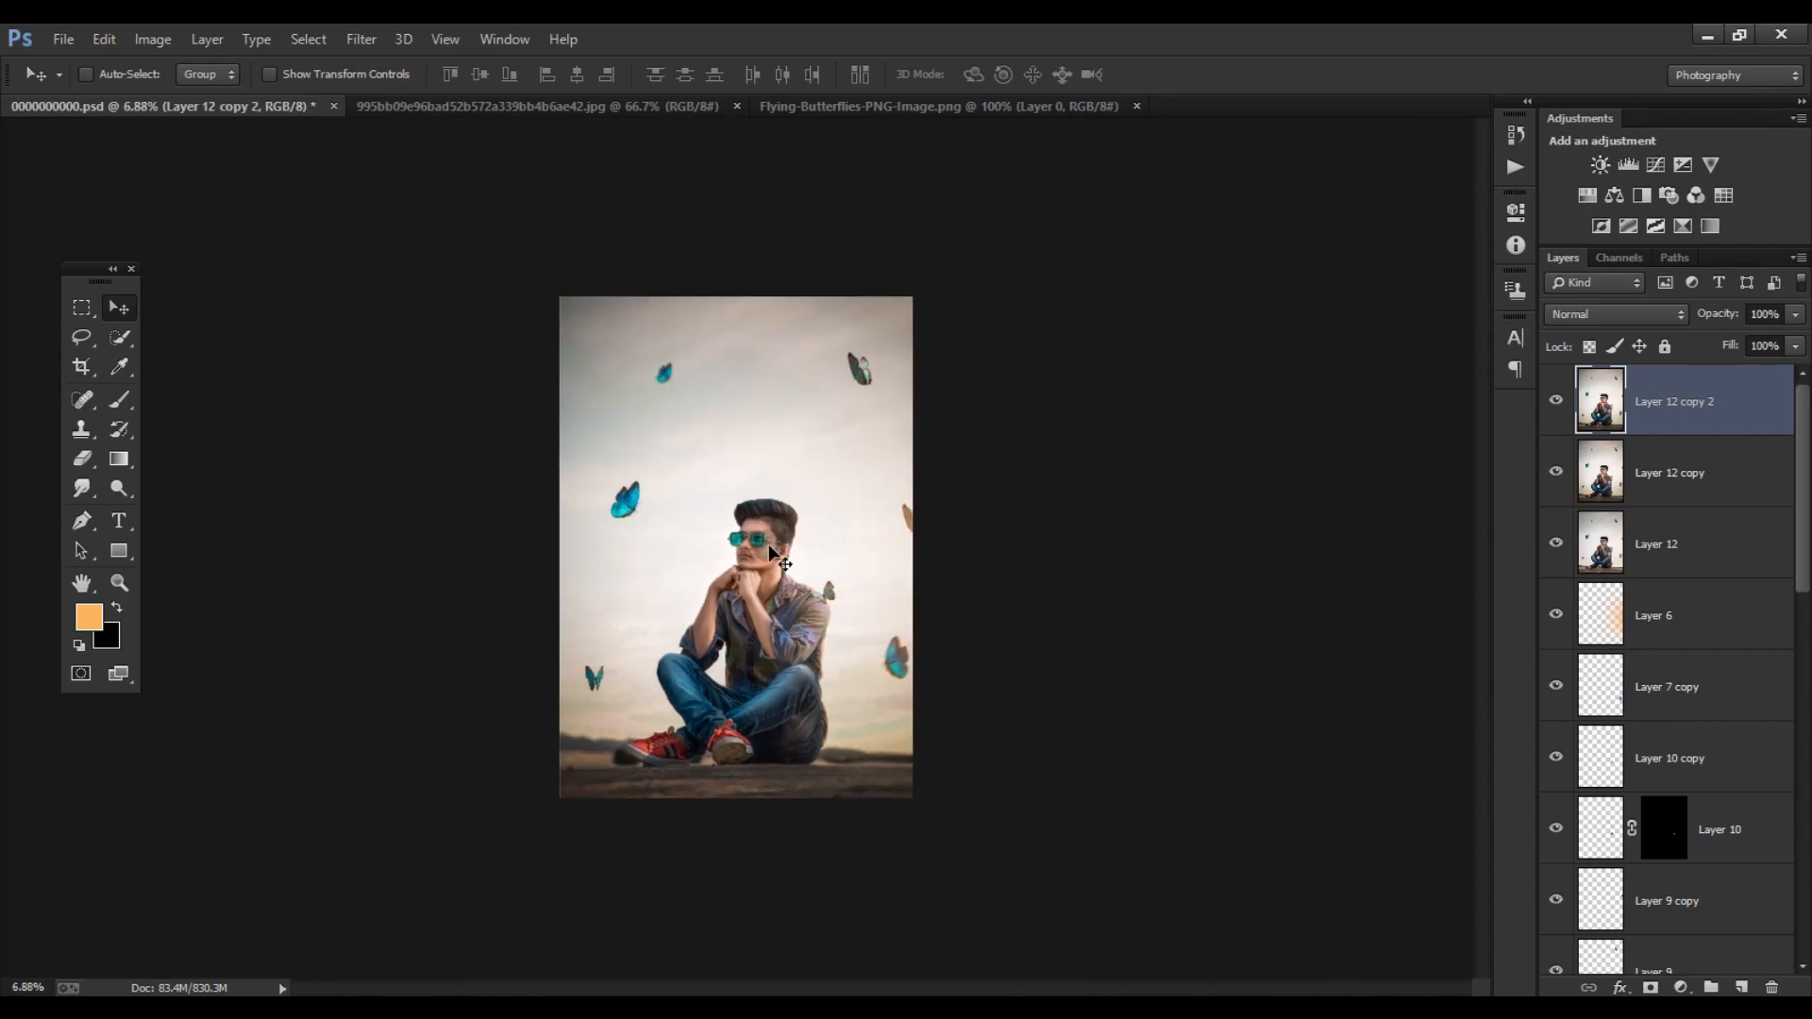
key("ctrl+j")
left_click(360, 38)
mouse_move(425, 597)
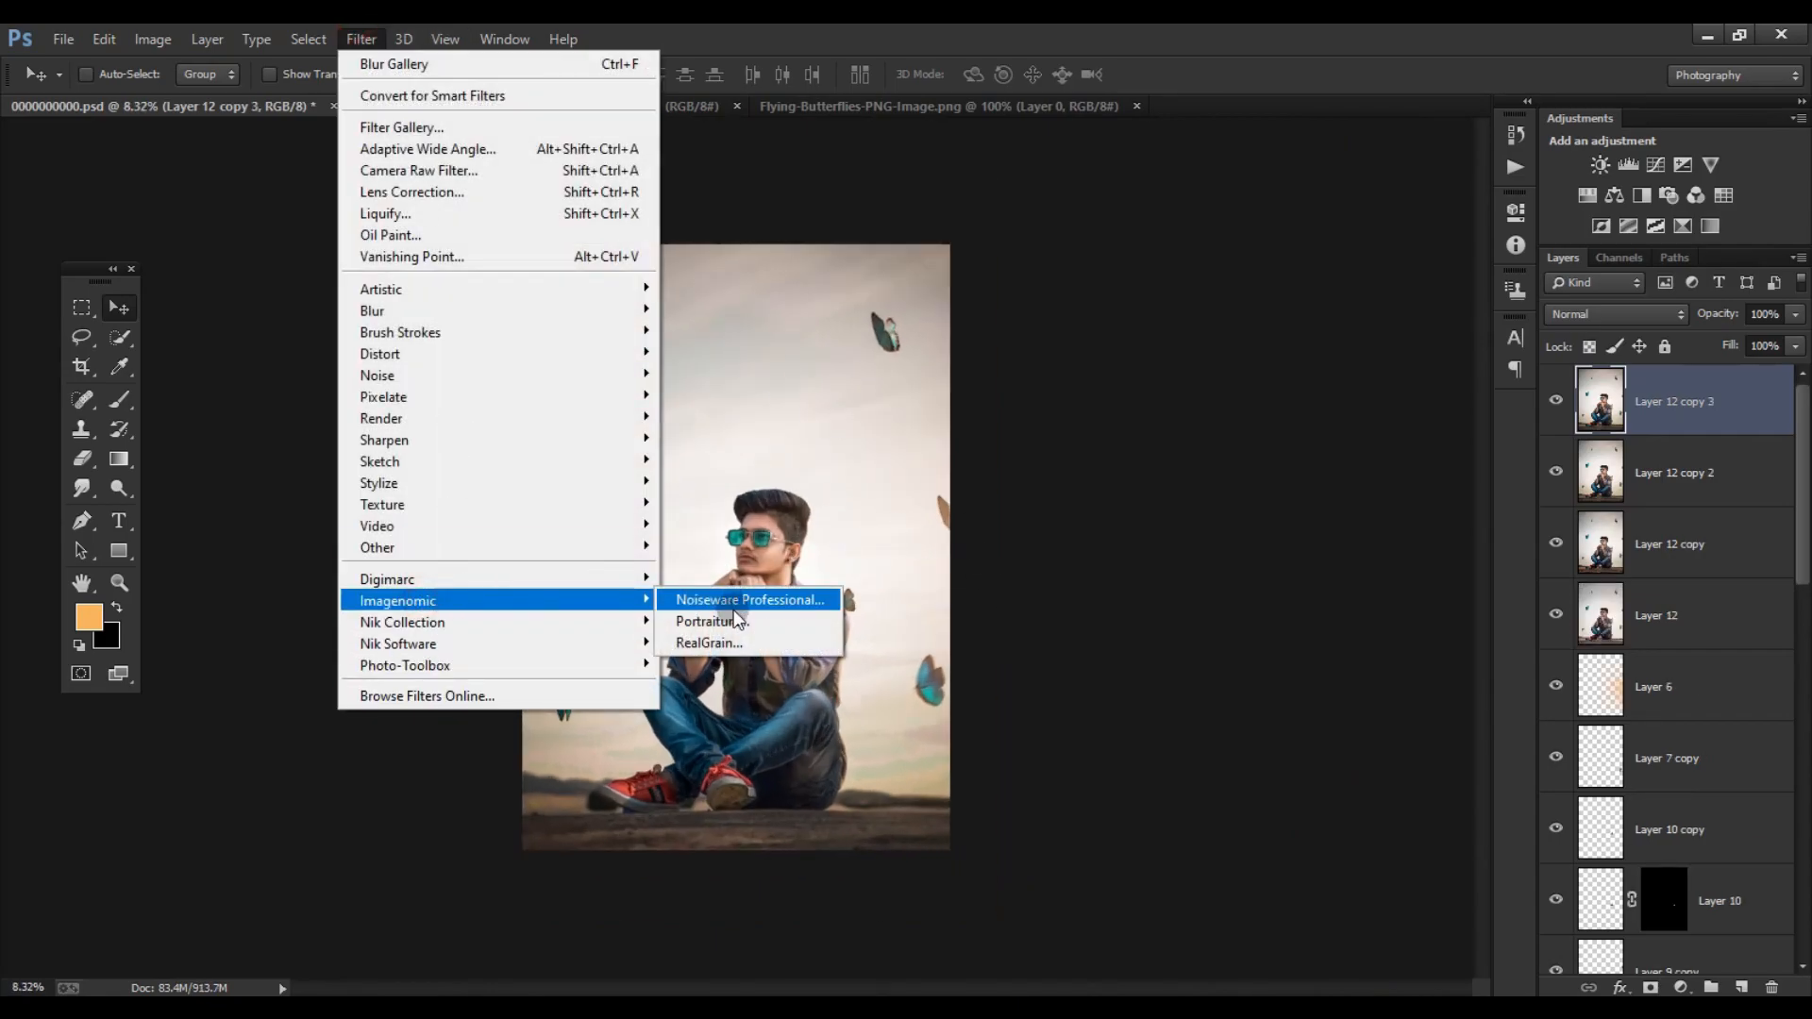
left_click(796, 602)
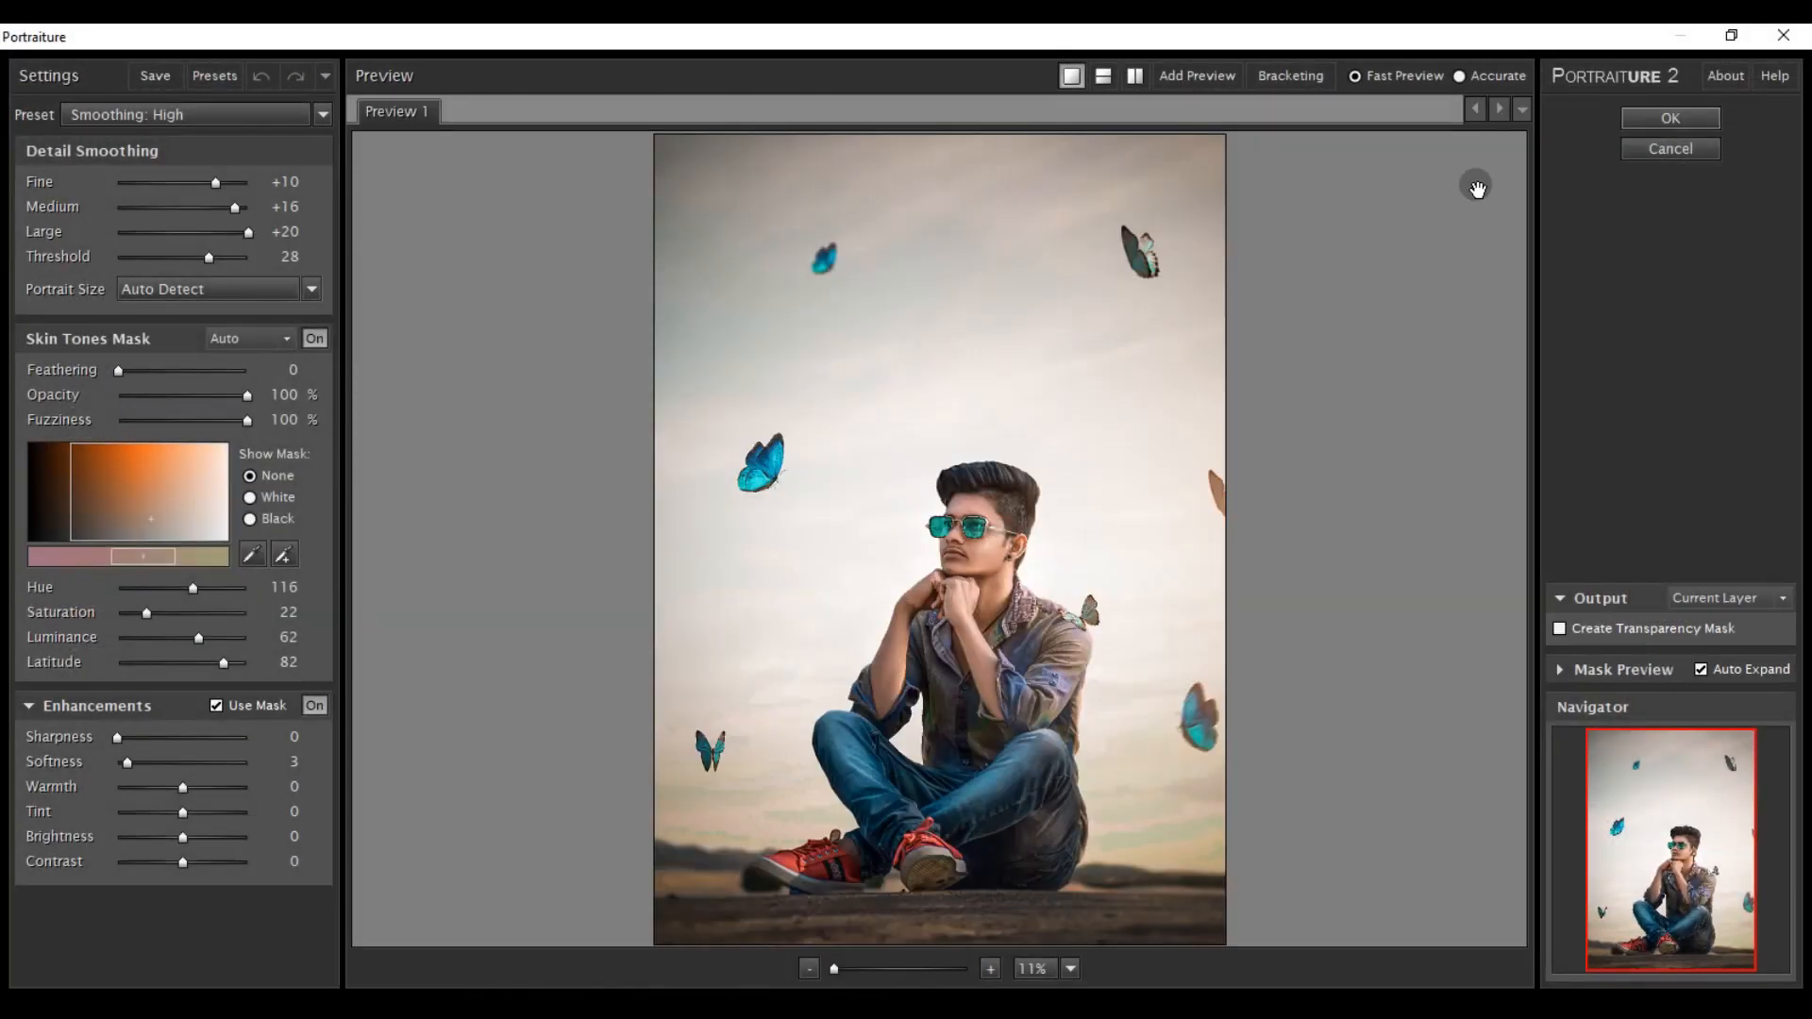
left_click(1670, 118)
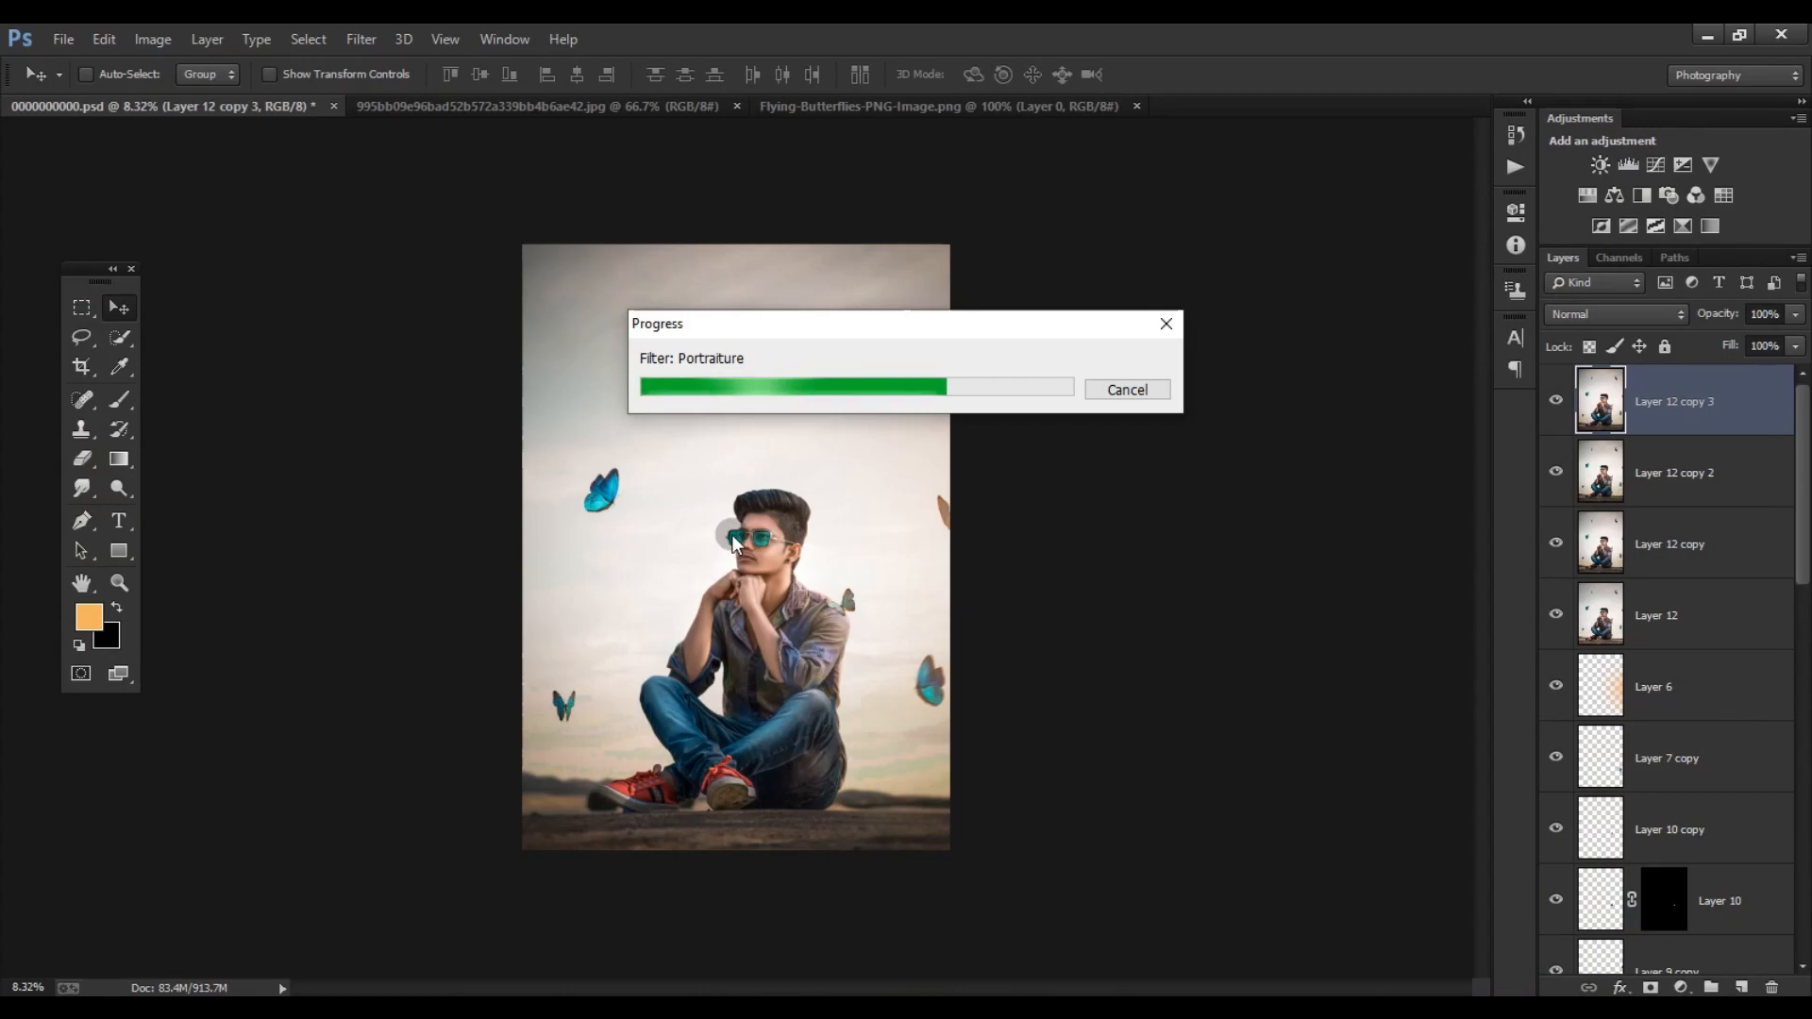
- Compare the face with and without the Portraiture smoothing, and set the smoothed layer's fill to 50%
key("ctrl+plus")
key("ctrl+plus")
key("ctrl+plus")
left_click(1556, 401)
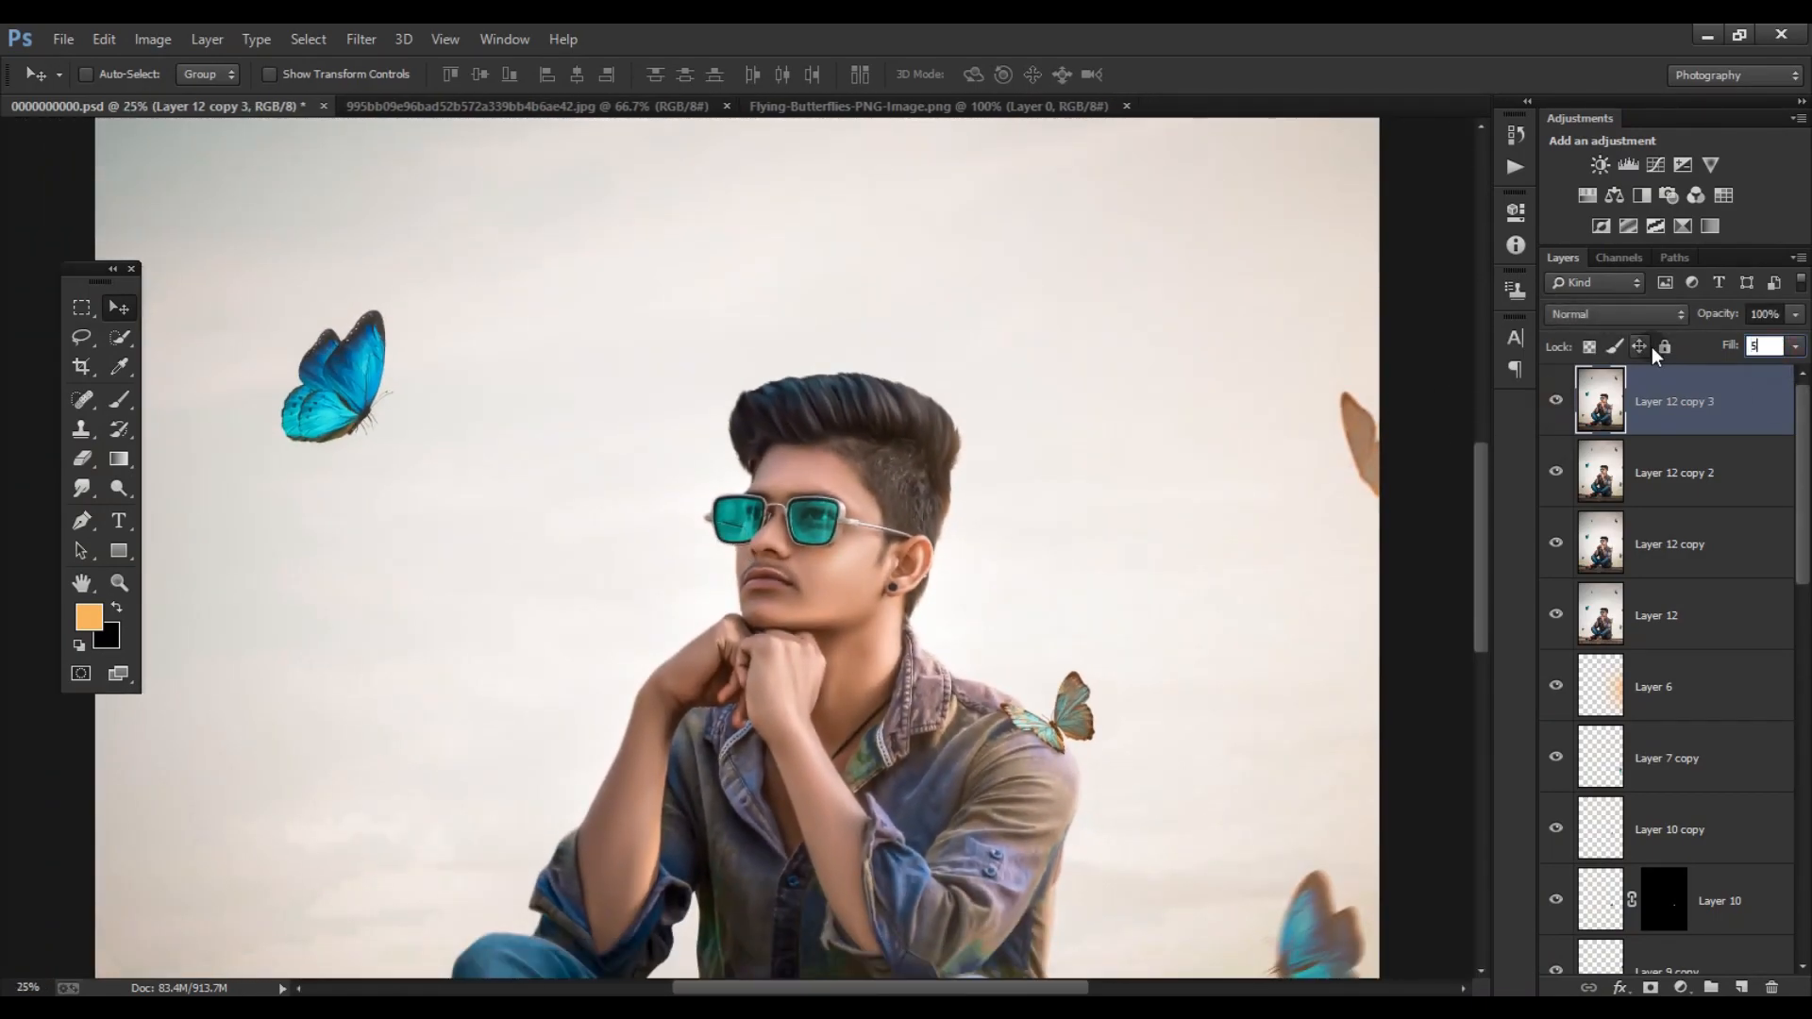
- Merge Layer 12 copy, Layer 12 copy 2 and Layer 12 copy 3 into one layer
key("ctrl+0")
left_click(1690, 538, "shift")
right_click(1694, 533)
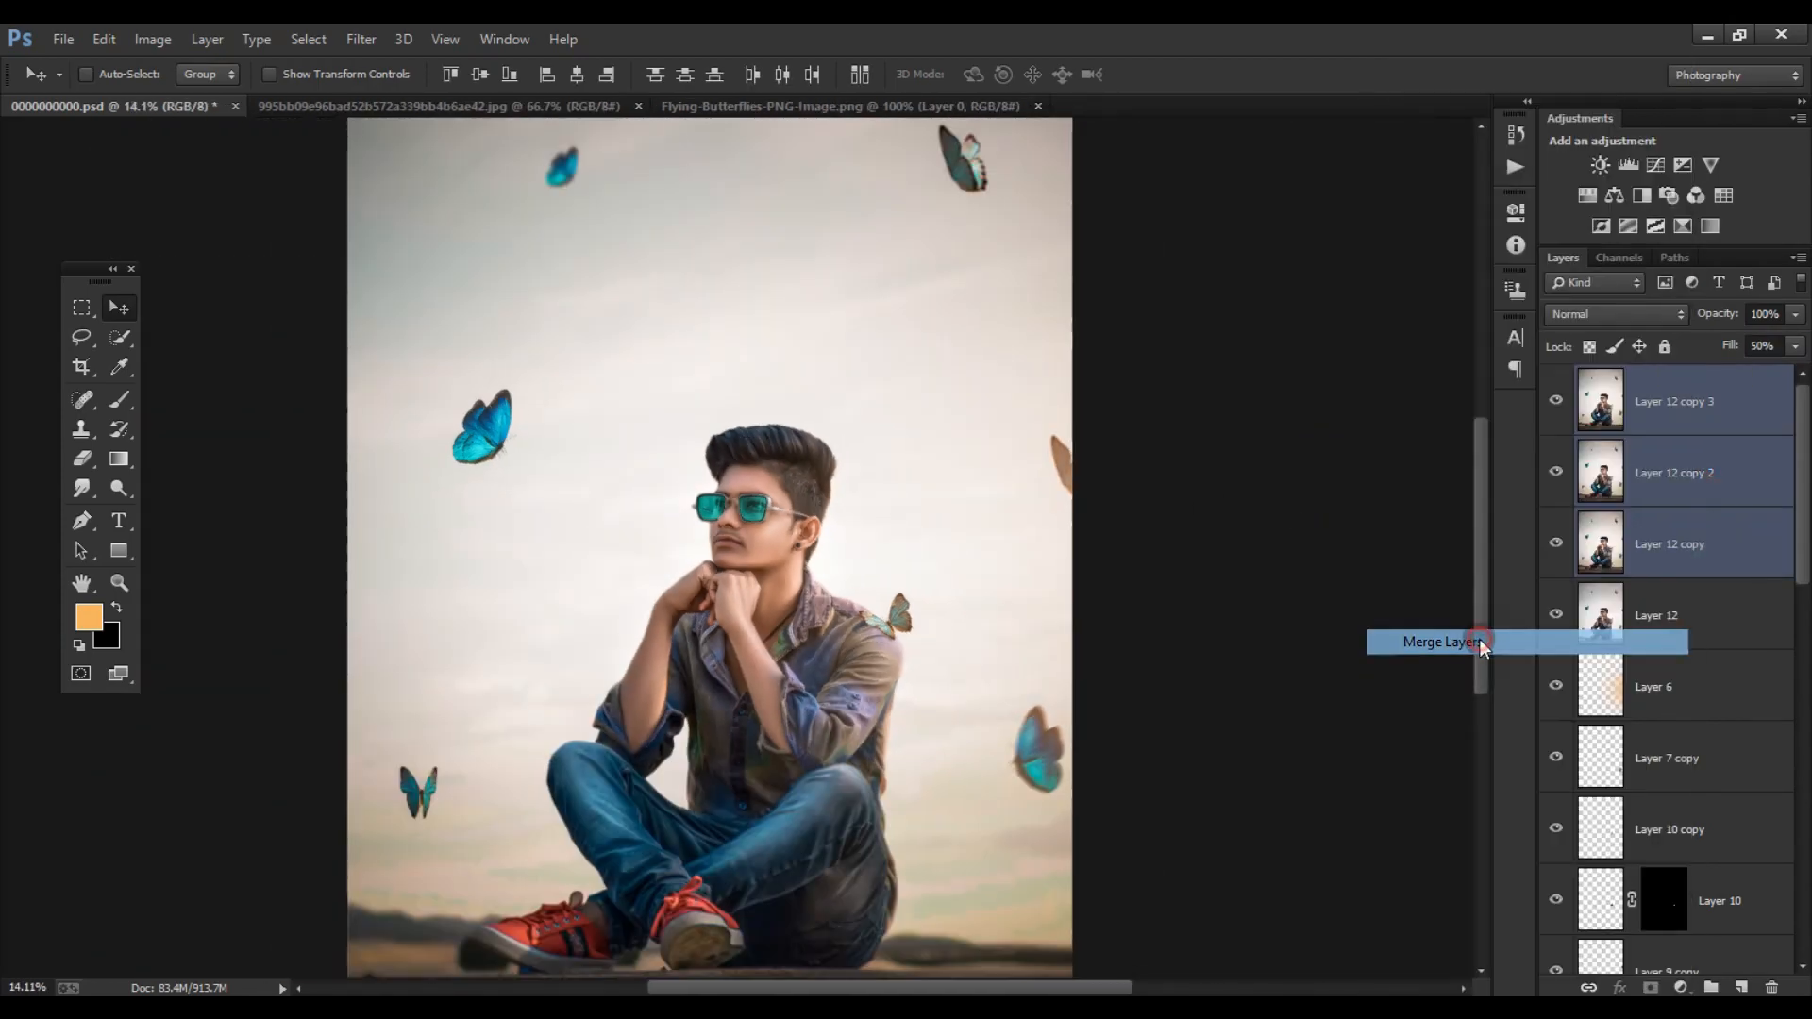
left_click(1488, 635)
- Duplicate the merged layer and apply the High Pass filter to the copy
key("ctrl+j")
left_click(358, 38)
mouse_move(434, 547)
left_click(720, 567)
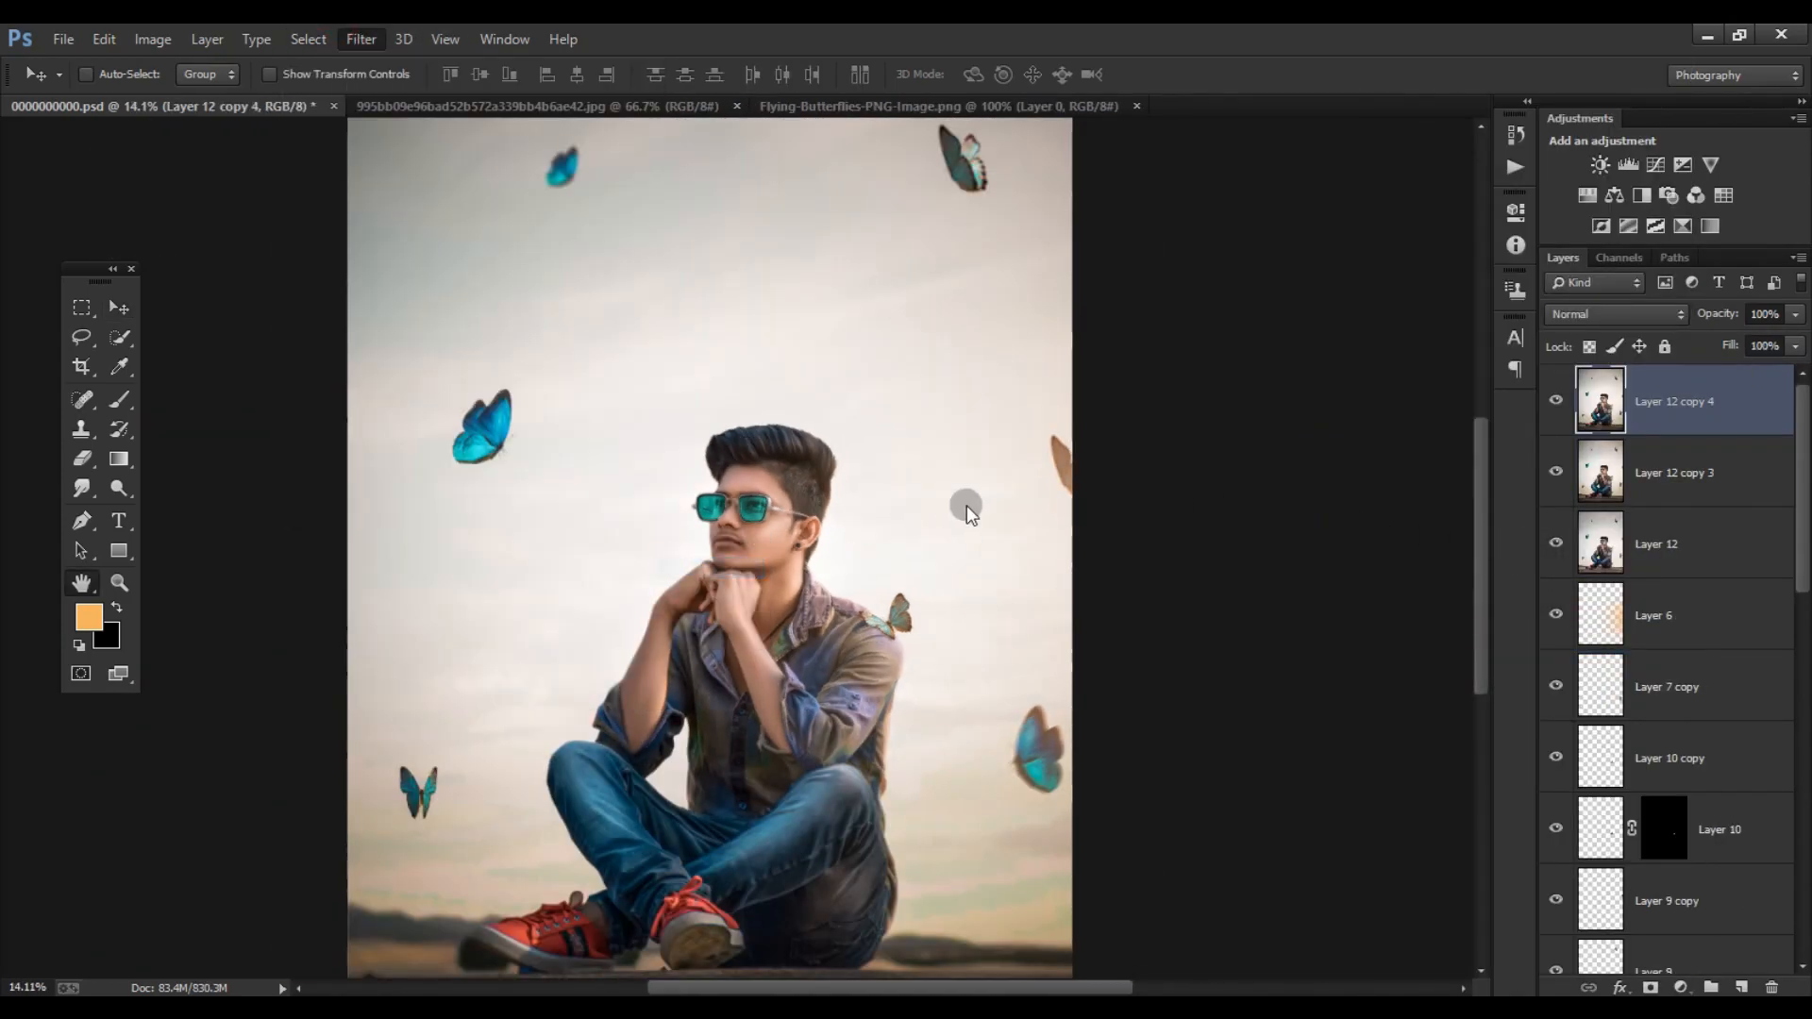
left_click(1030, 272)
key("v")
- Set the High Pass layer's blend mode to Linear Light and check the sharpening on the face and hair
left_click(1616, 314)
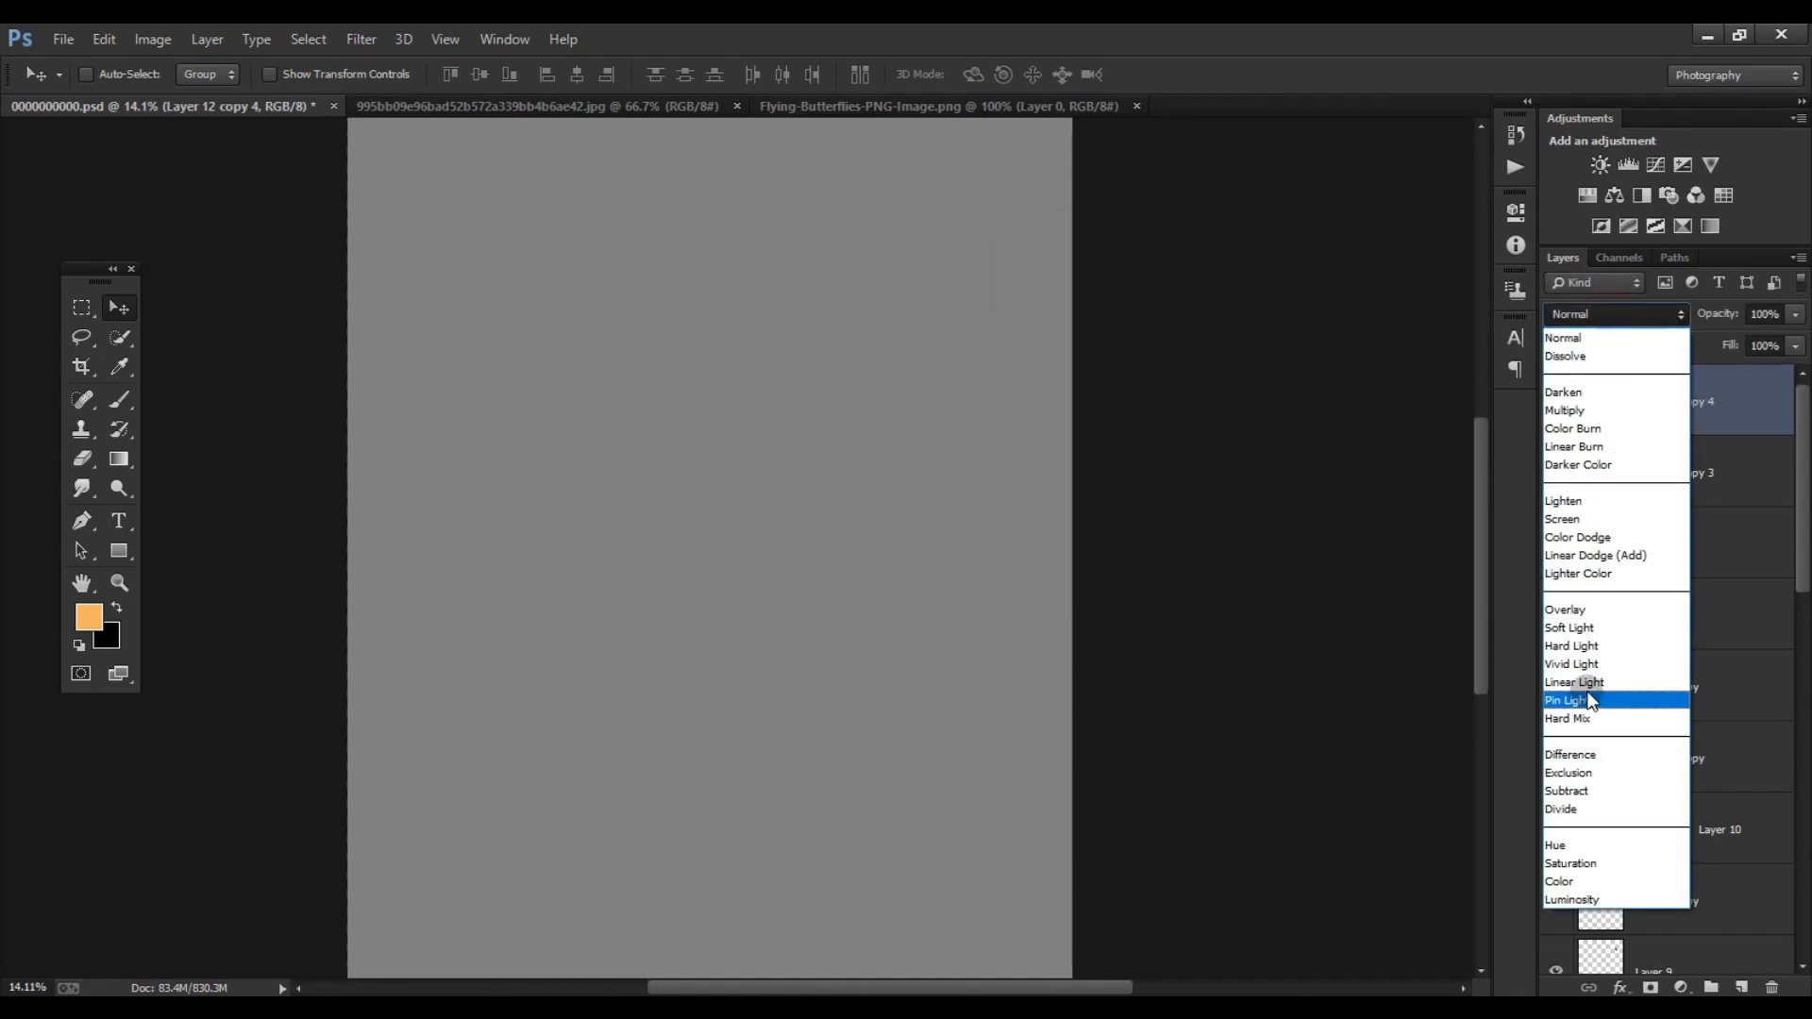
left_click(1572, 697)
scroll(812, 453, "up", 12)
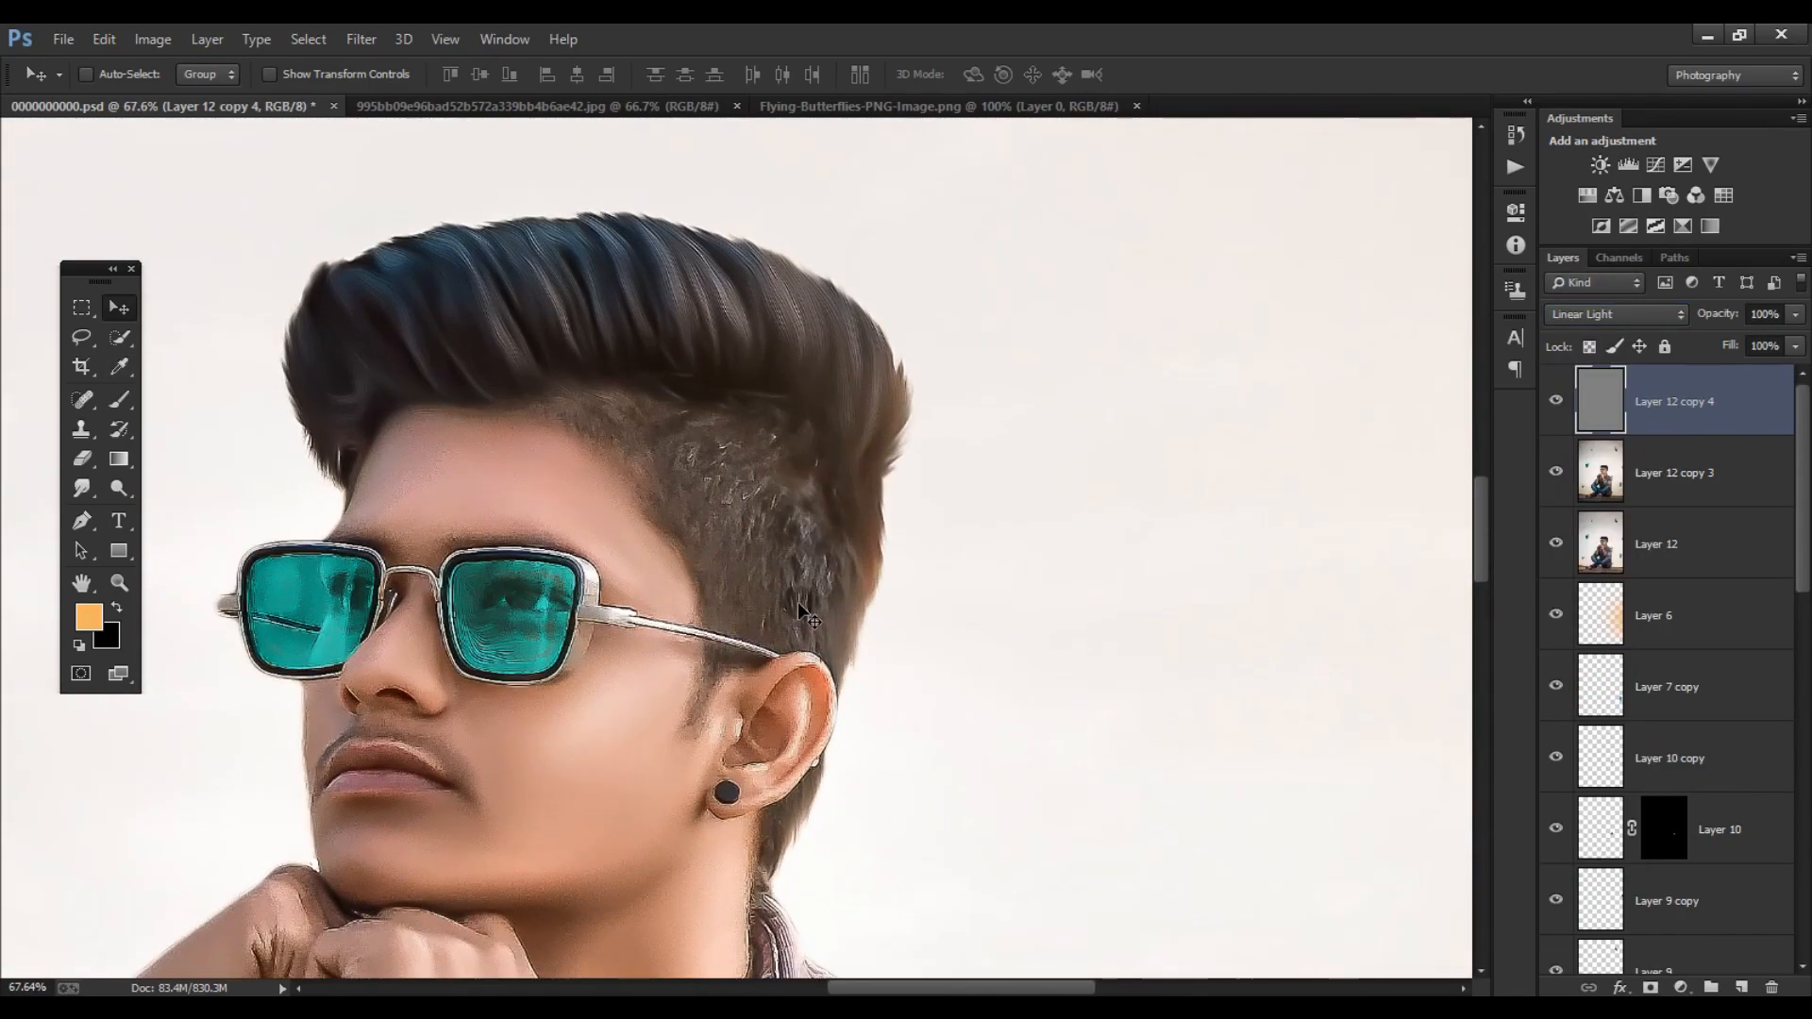
scroll(802, 601, "down", 9)
scroll(824, 609, "up", 6)
scroll(906, 547, "down", 8)
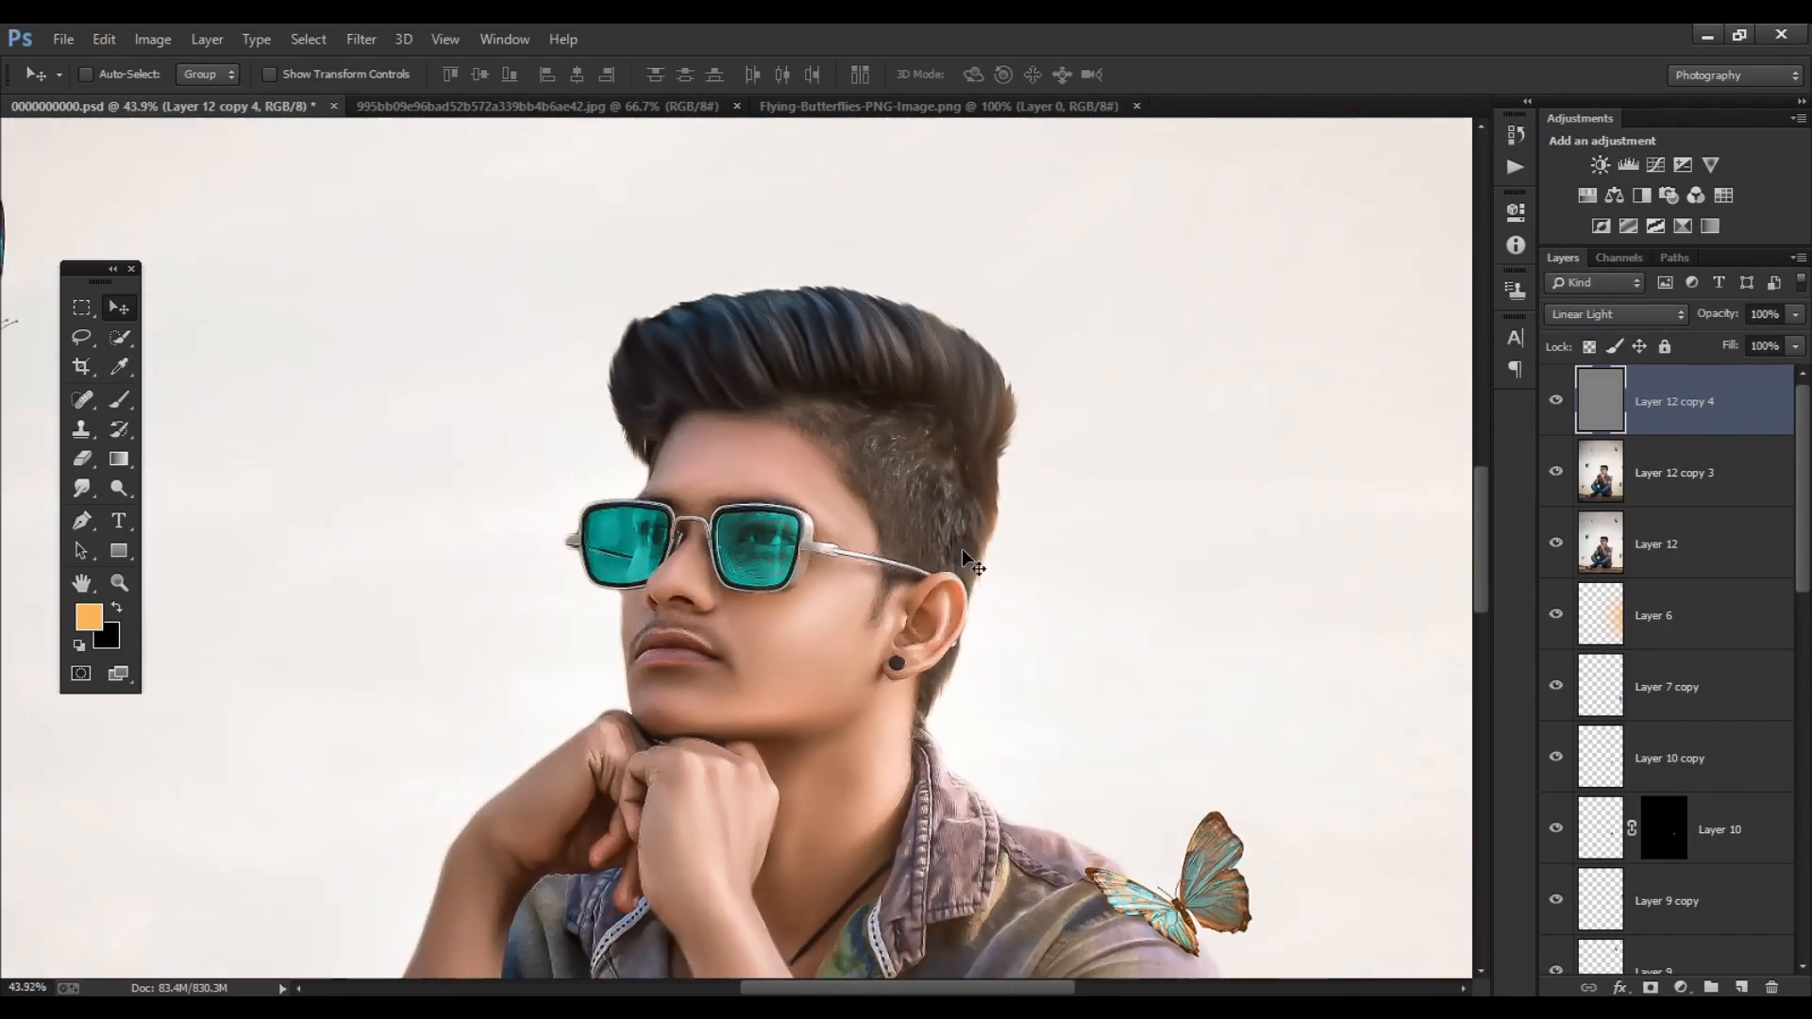